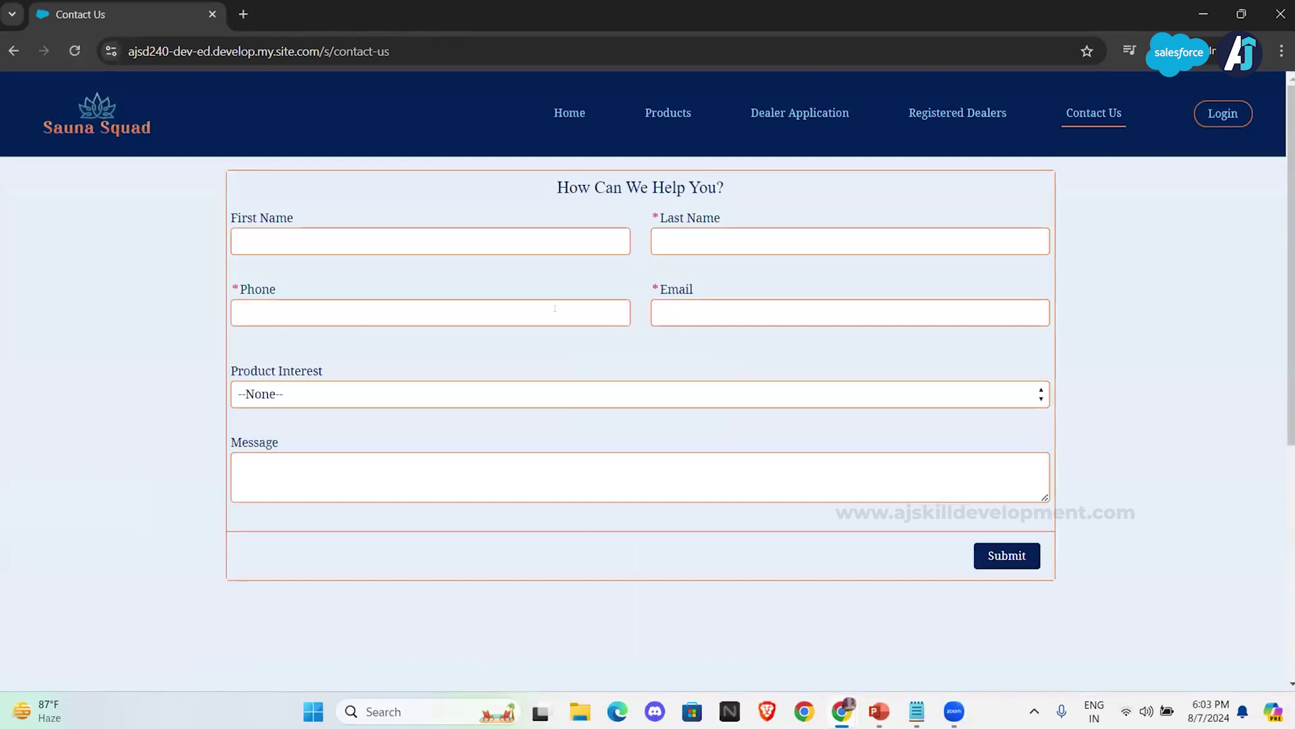
Step: Enter the contact's first and last name in the enquiry form
{"action": "left_click", "coordinate": [481, 235]}
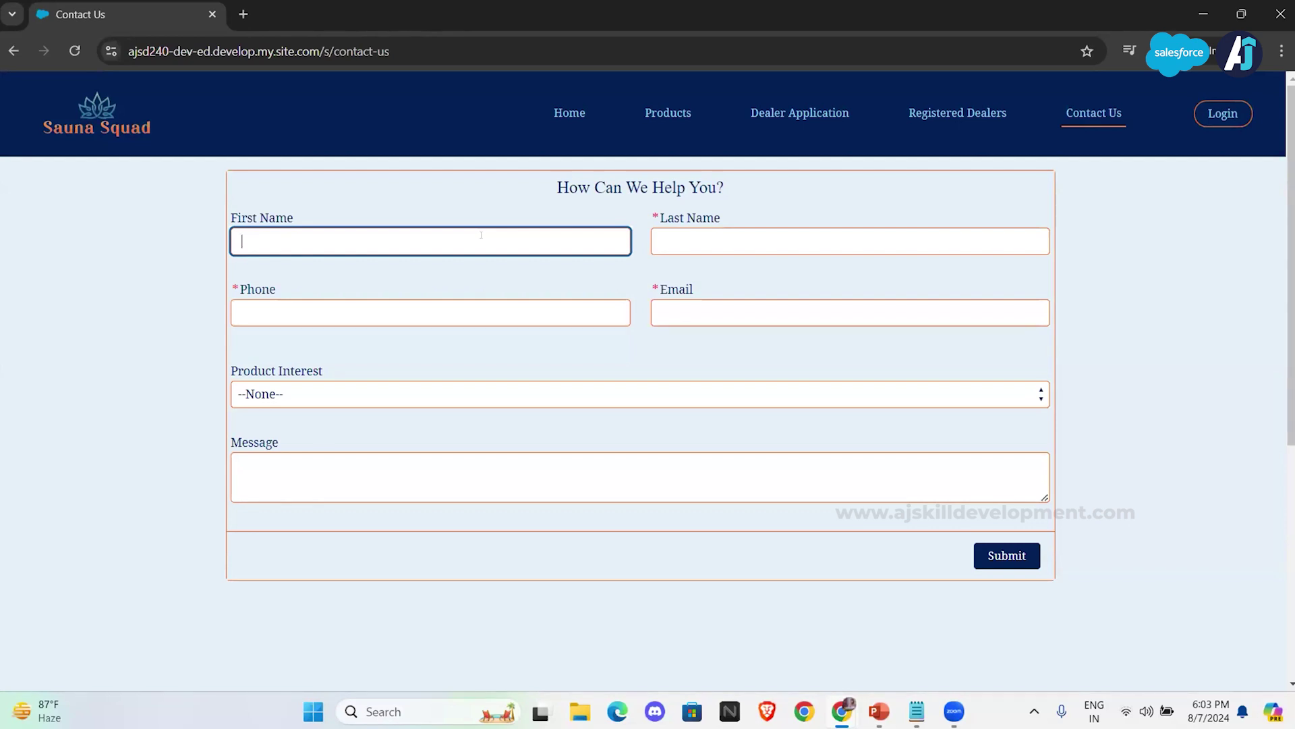
{"action": "type", "text": "James"}
{"action": "left_click", "coordinate": [700, 232]}
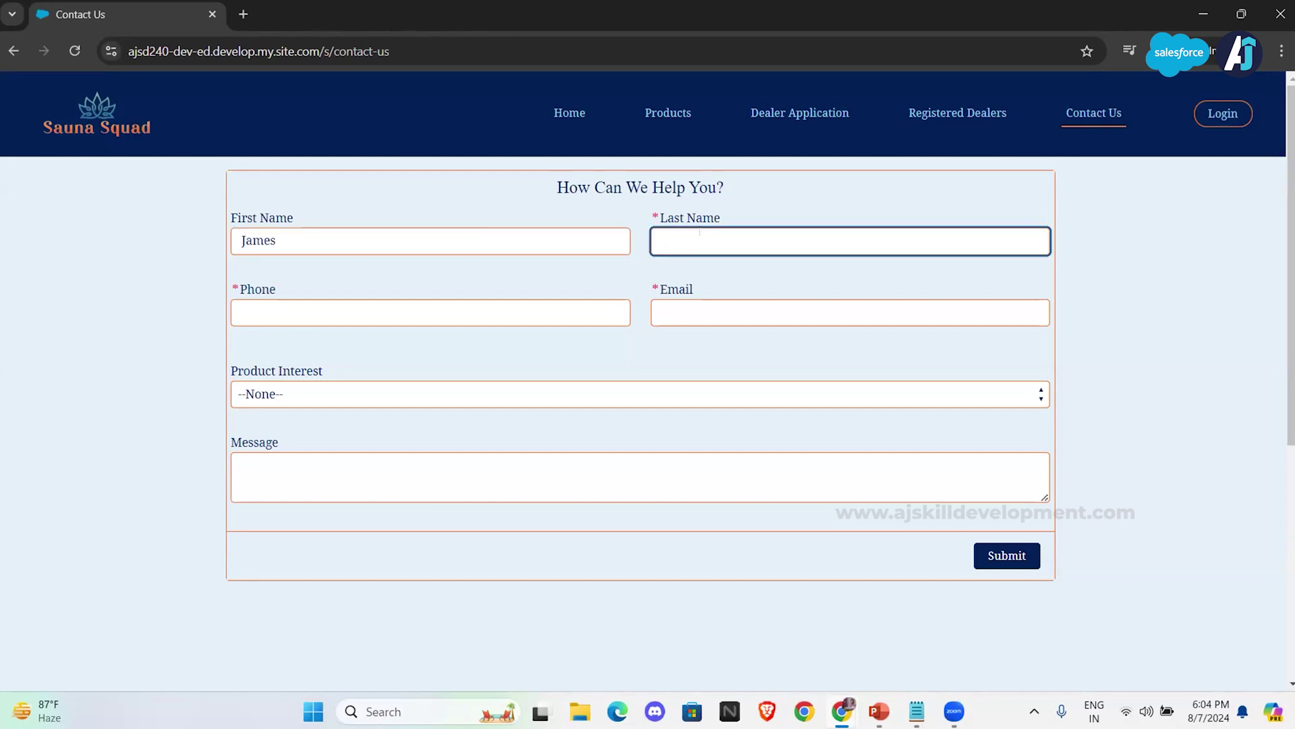
{"action": "type", "text": "Smith"}
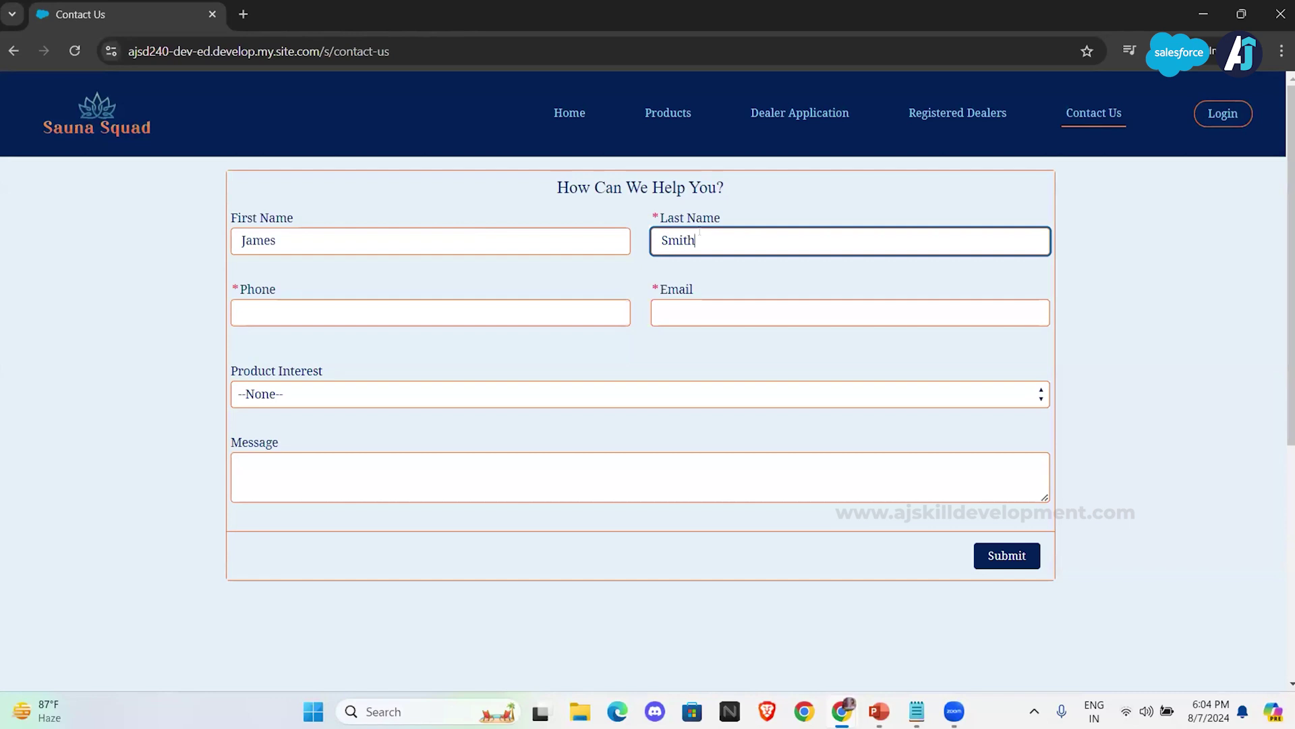
Step: Copy the contact's phone number from the notes into the Phone field
{"action": "left_click", "coordinate": [917, 711]}
{"action": "triple_click", "coordinate": [162, 258]}
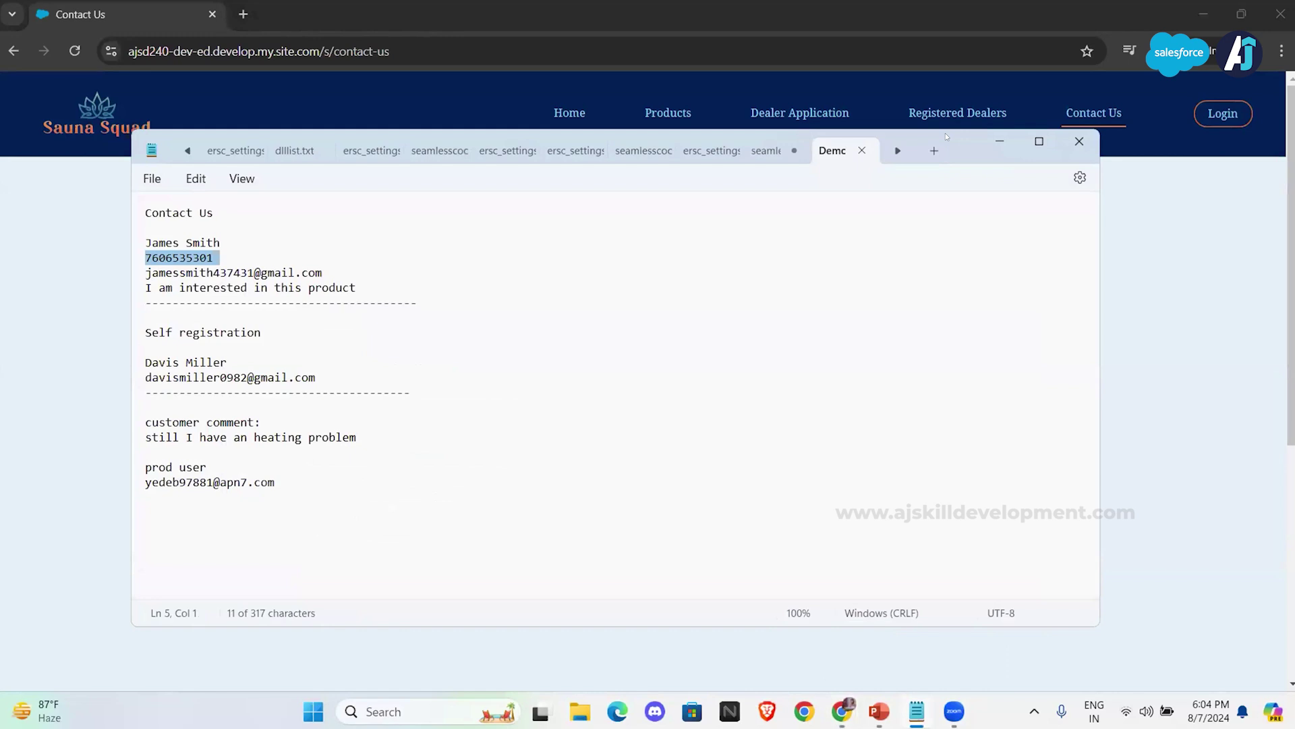
{"action": "key", "text": "ctrl+c"}
{"action": "left_click", "coordinate": [1001, 143]}
{"action": "left_click", "coordinate": [413, 307]}
{"action": "key", "text": "ctrl+v"}
Step: Copy the contact's e-mail address from the notes into the Email field
{"action": "left_click", "coordinate": [917, 711]}
{"action": "triple_click", "coordinate": [258, 268]}
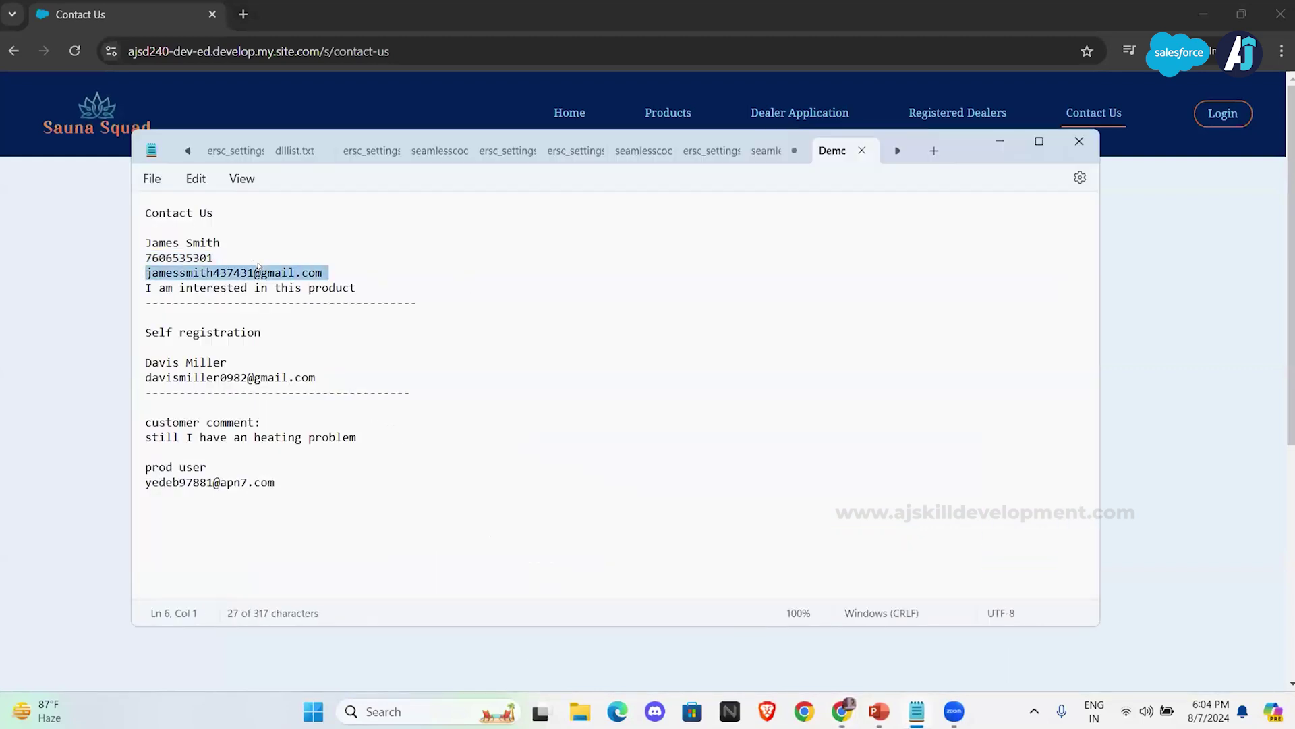
{"action": "left_click", "coordinate": [1001, 143]}
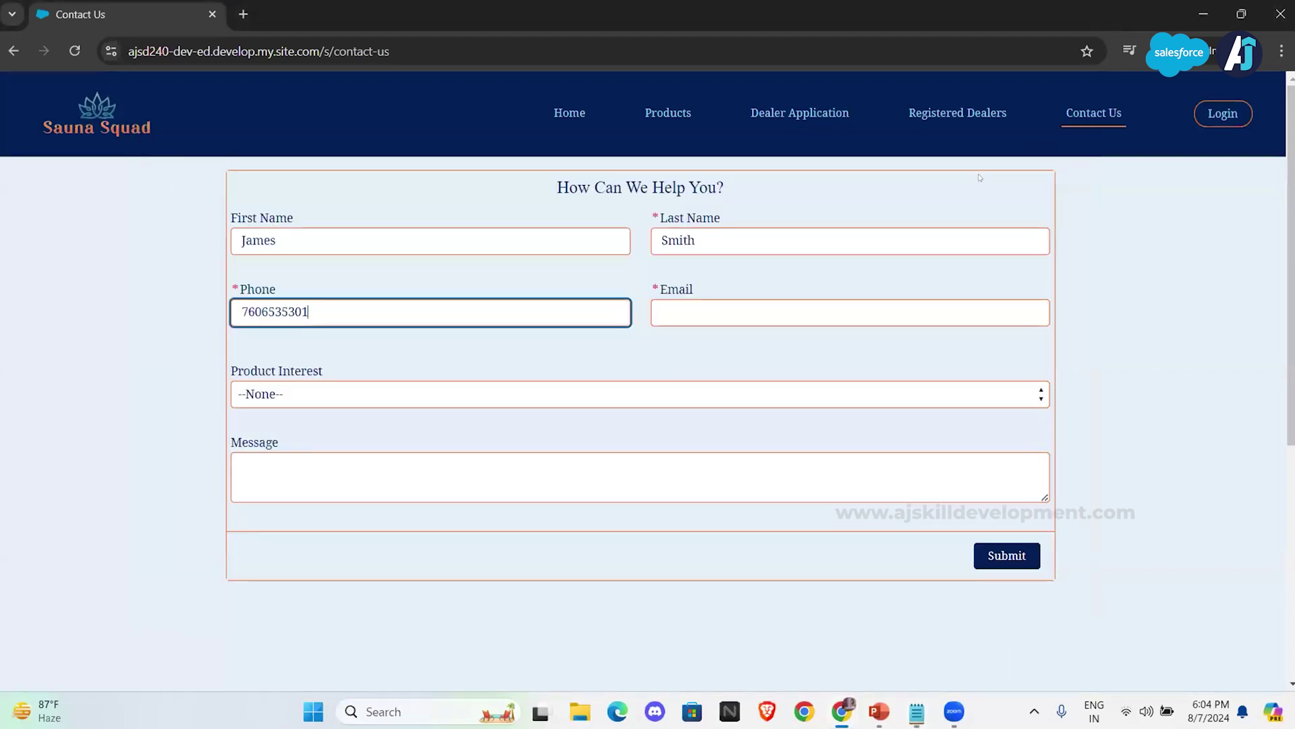
{"action": "left_click", "coordinate": [806, 303]}
{"action": "key", "text": "ctrl+v"}
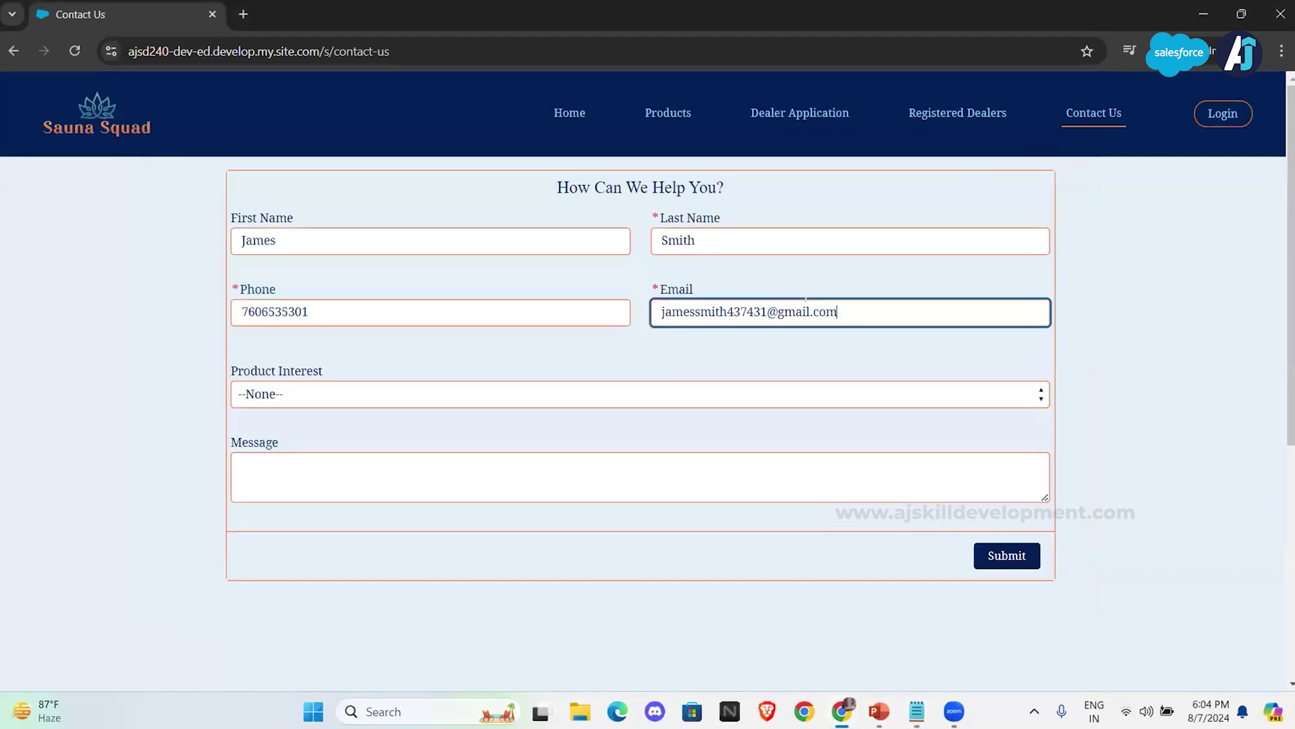
{"action": "left_click", "coordinate": [695, 365]}
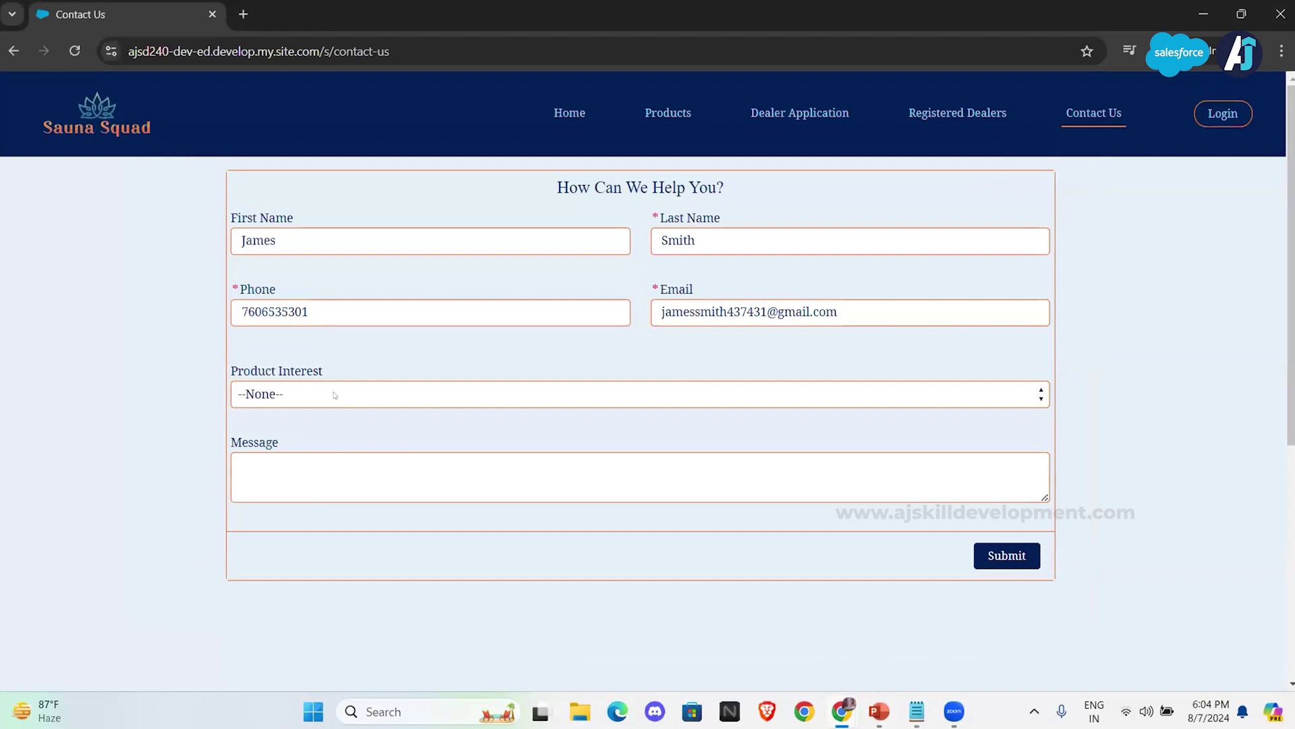
Step: Choose Sauna Cabin from the Product Interest dropdown
{"action": "left_click", "coordinate": [369, 311]}
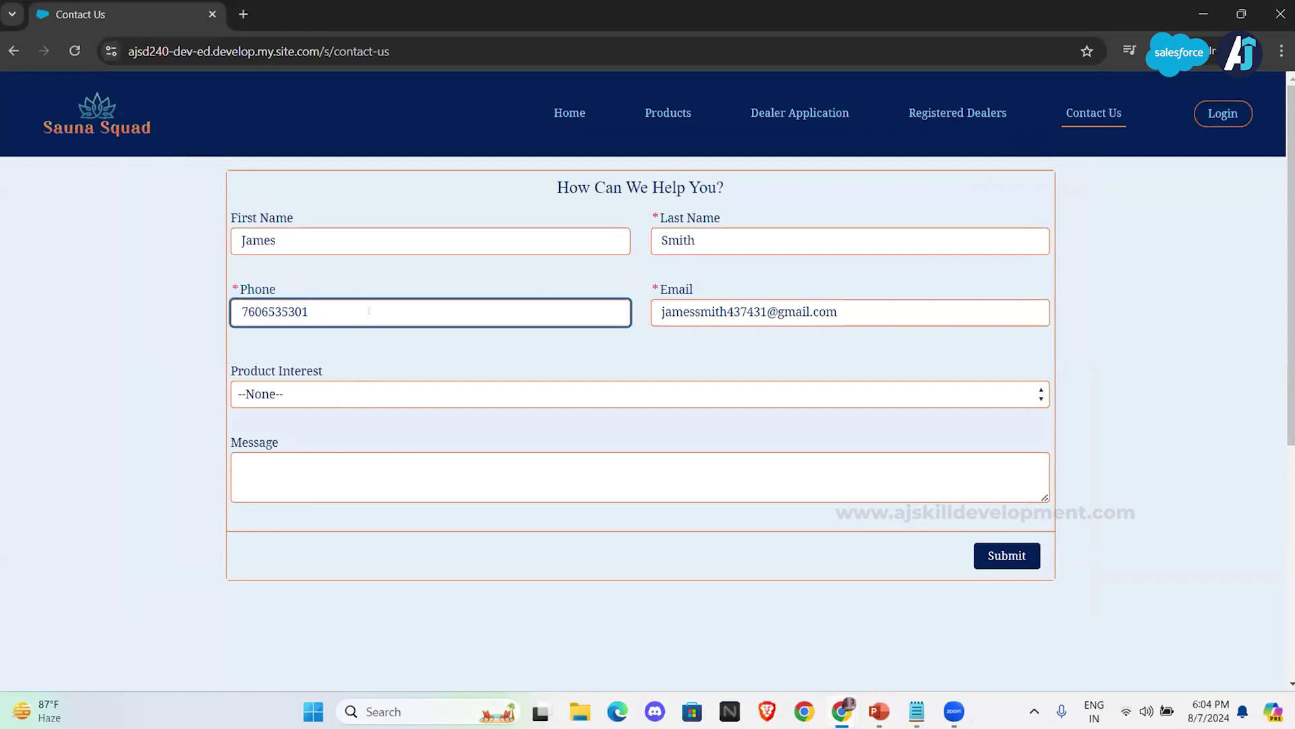
{"action": "left_click", "coordinate": [376, 394]}
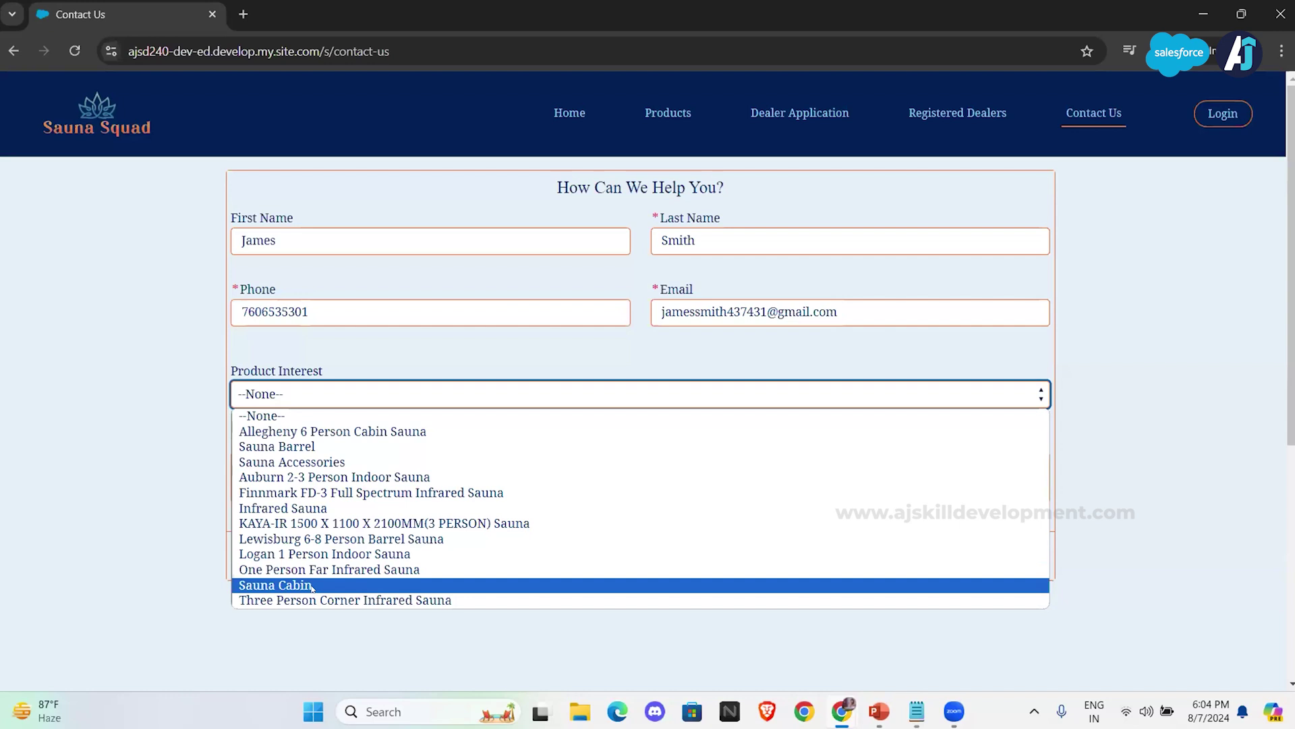
{"action": "left_click", "coordinate": [311, 586]}
{"action": "left_click", "coordinate": [409, 405]}
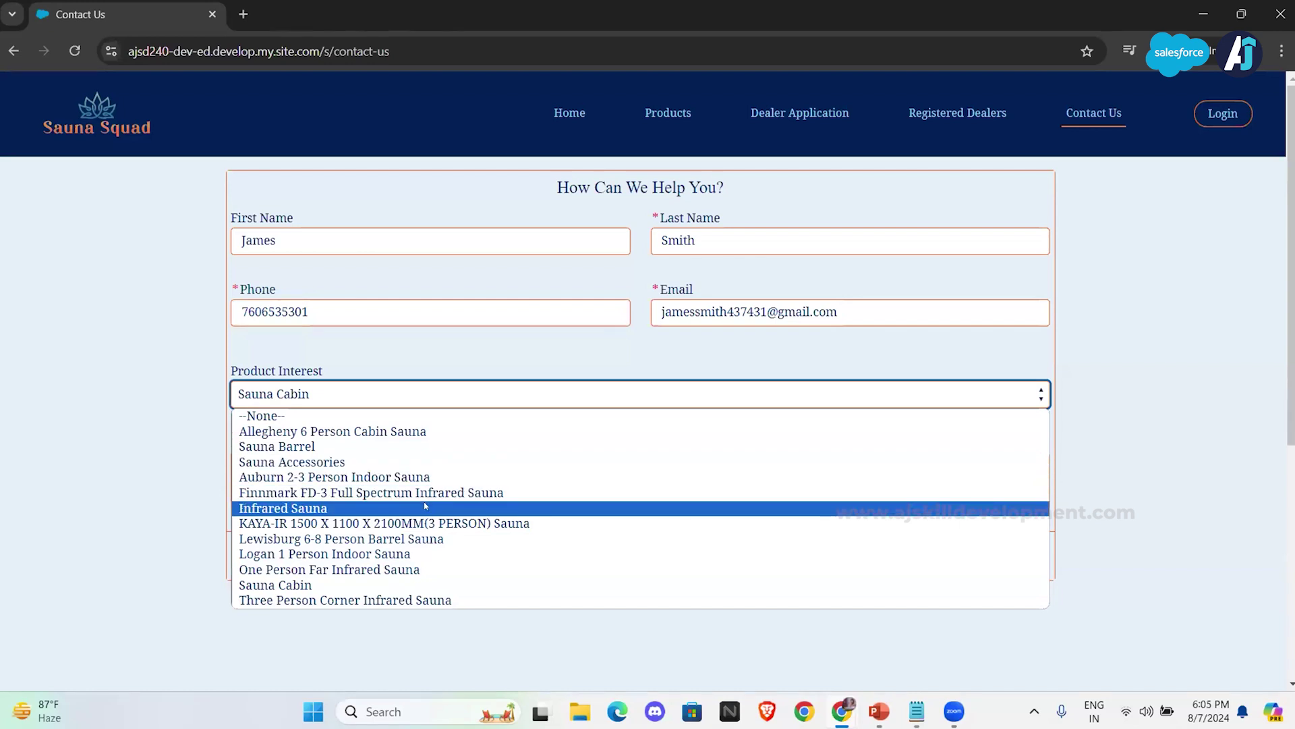
{"action": "left_click", "coordinate": [424, 397]}
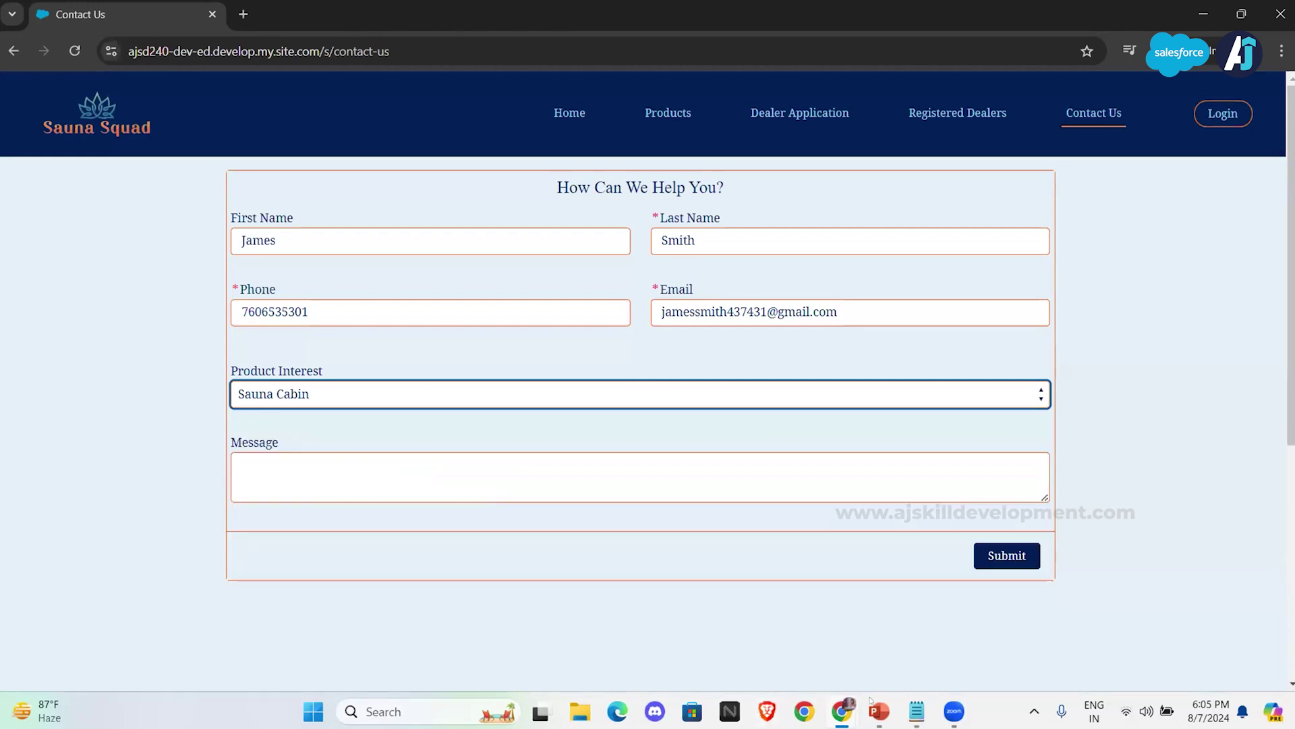
Step: Paste 'I am interested in this product' into Message and submit the enquiry
{"action": "mouse_move", "coordinate": [921, 712]}
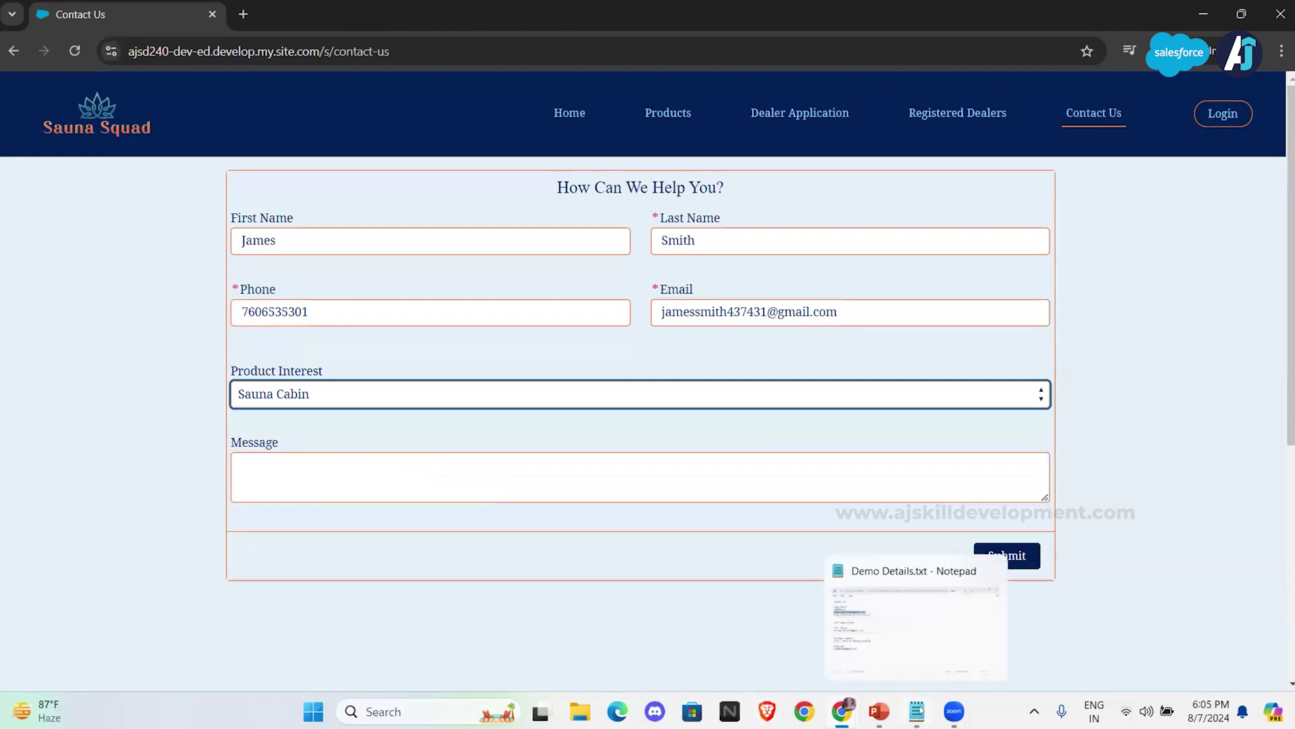
{"action": "left_click", "coordinate": [916, 630]}
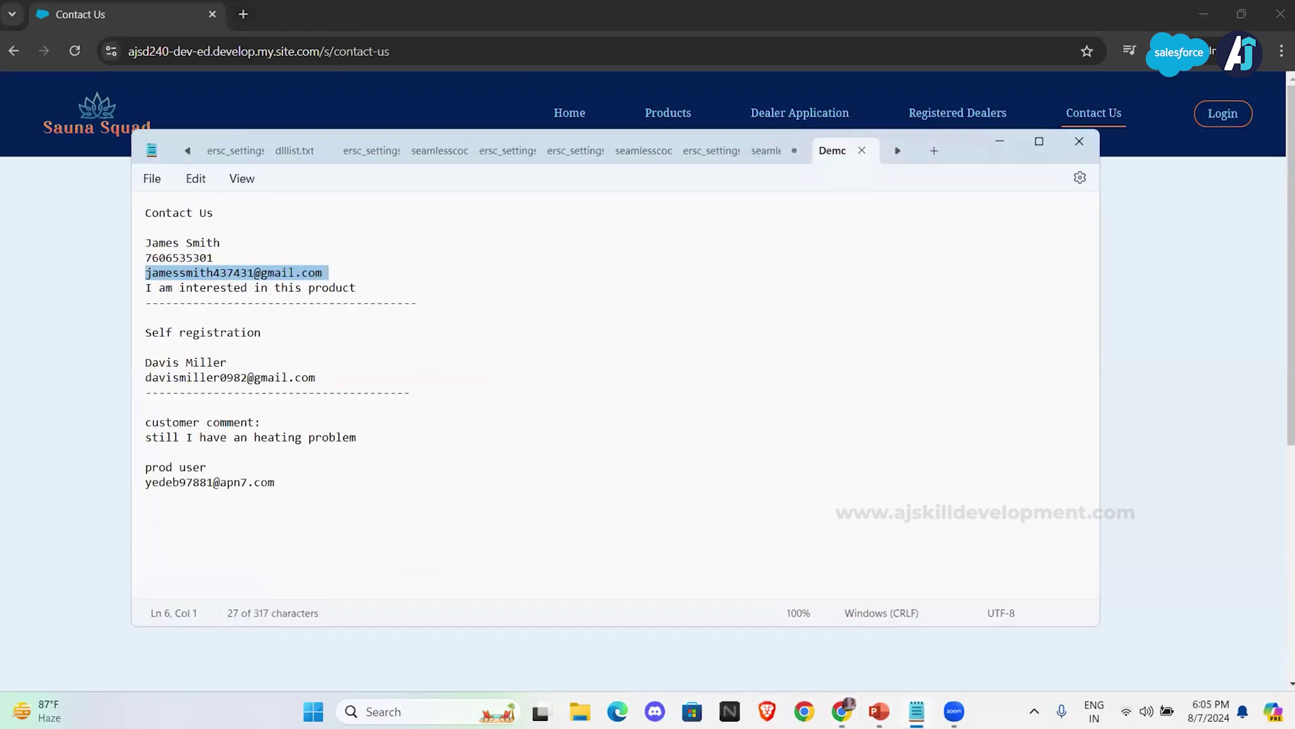
{"action": "triple_click", "coordinate": [236, 289]}
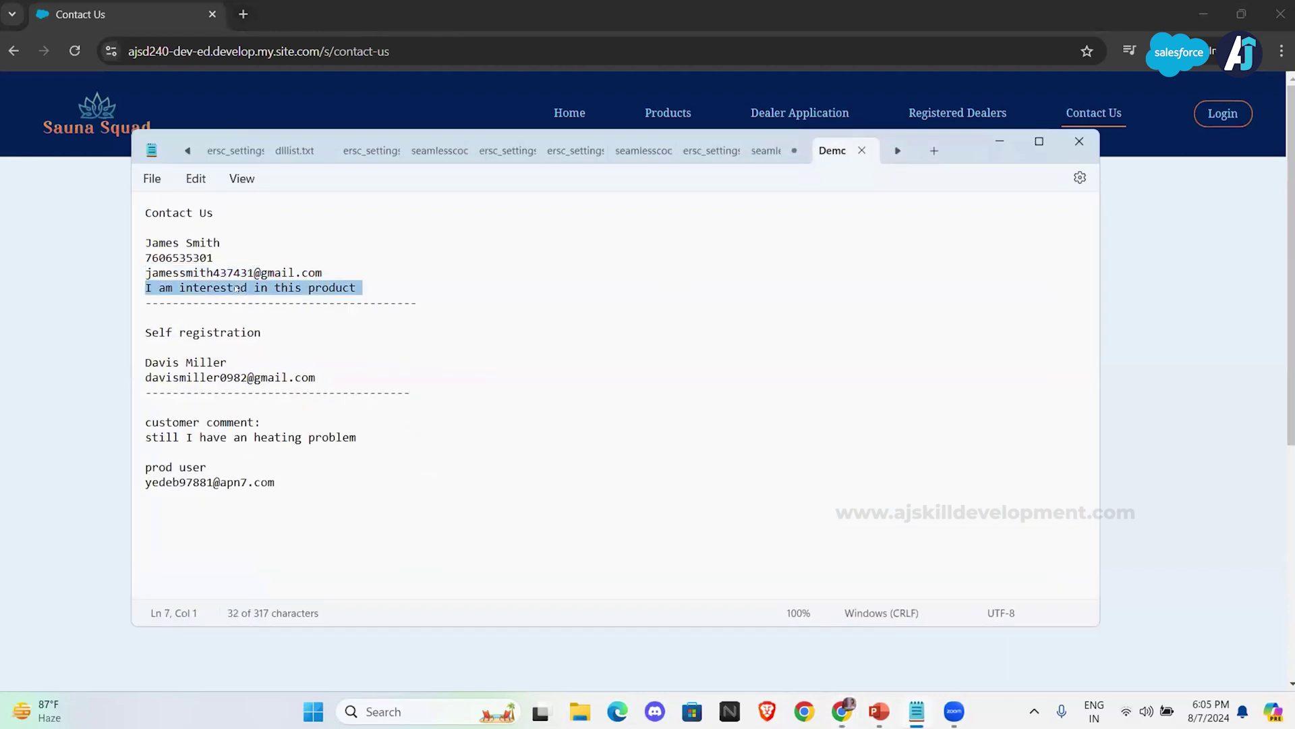
{"action": "left_click", "coordinate": [1008, 138]}
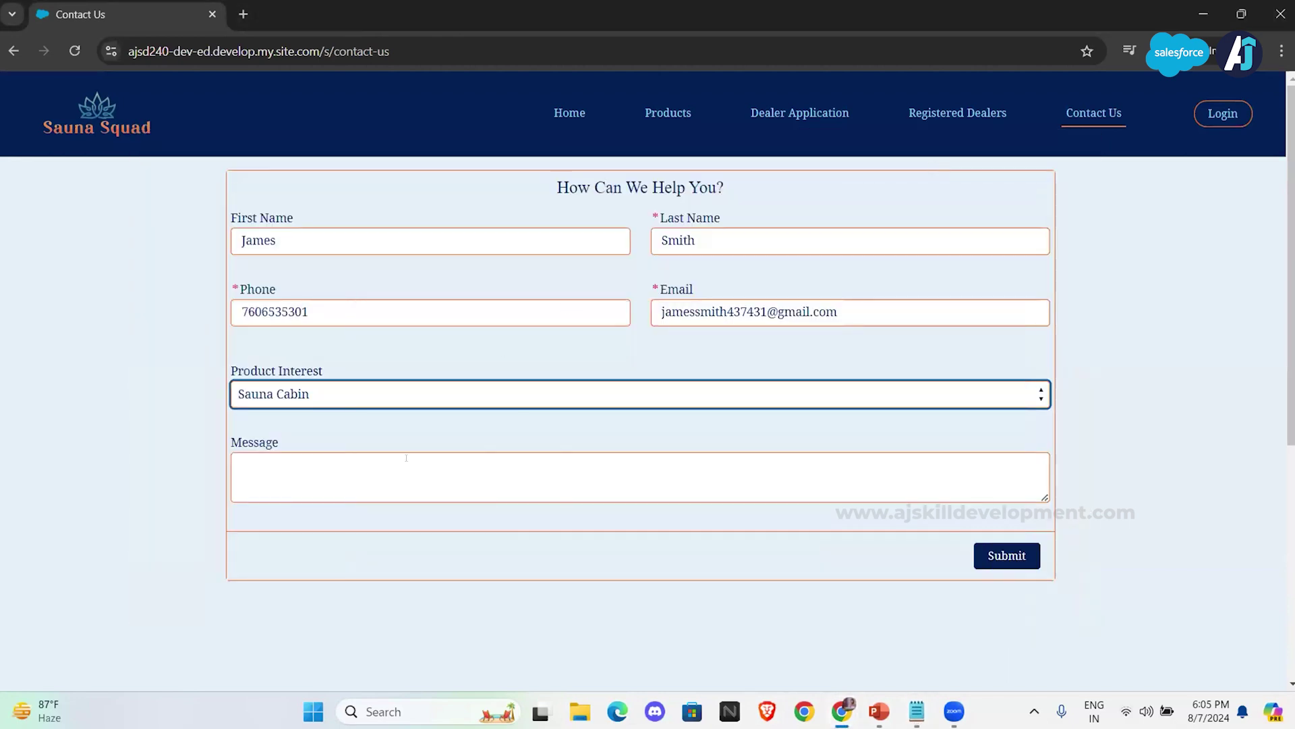
{"action": "left_click", "coordinate": [363, 475]}
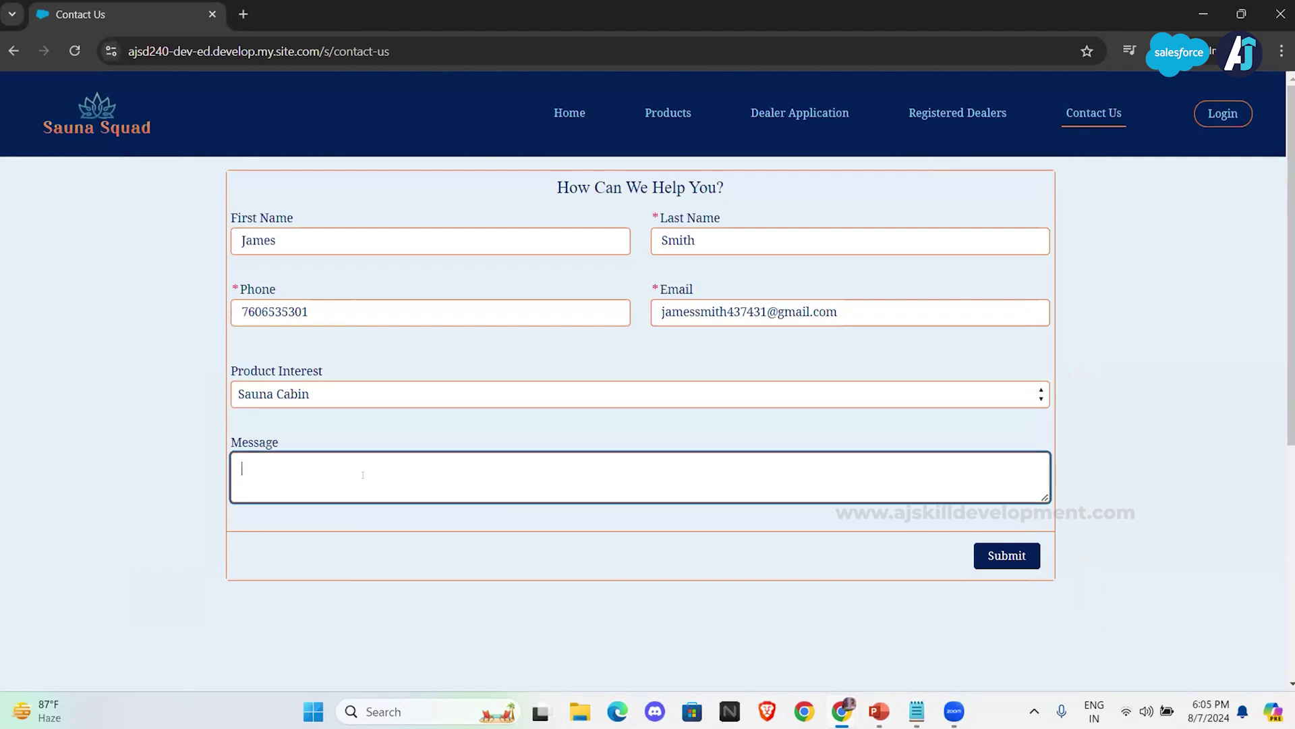
{"action": "key", "text": "ctrl+v"}
{"action": "left_click", "coordinate": [742, 440]}
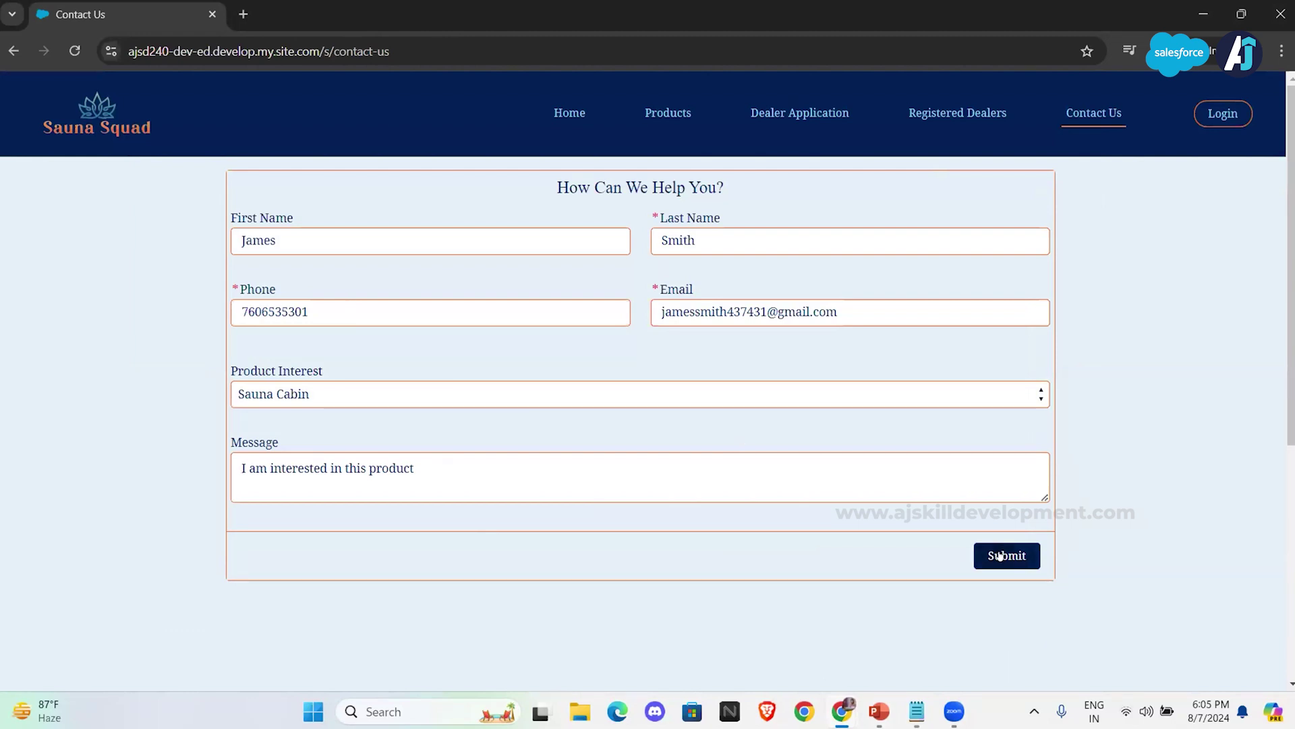
{"action": "left_click", "coordinate": [1000, 555]}
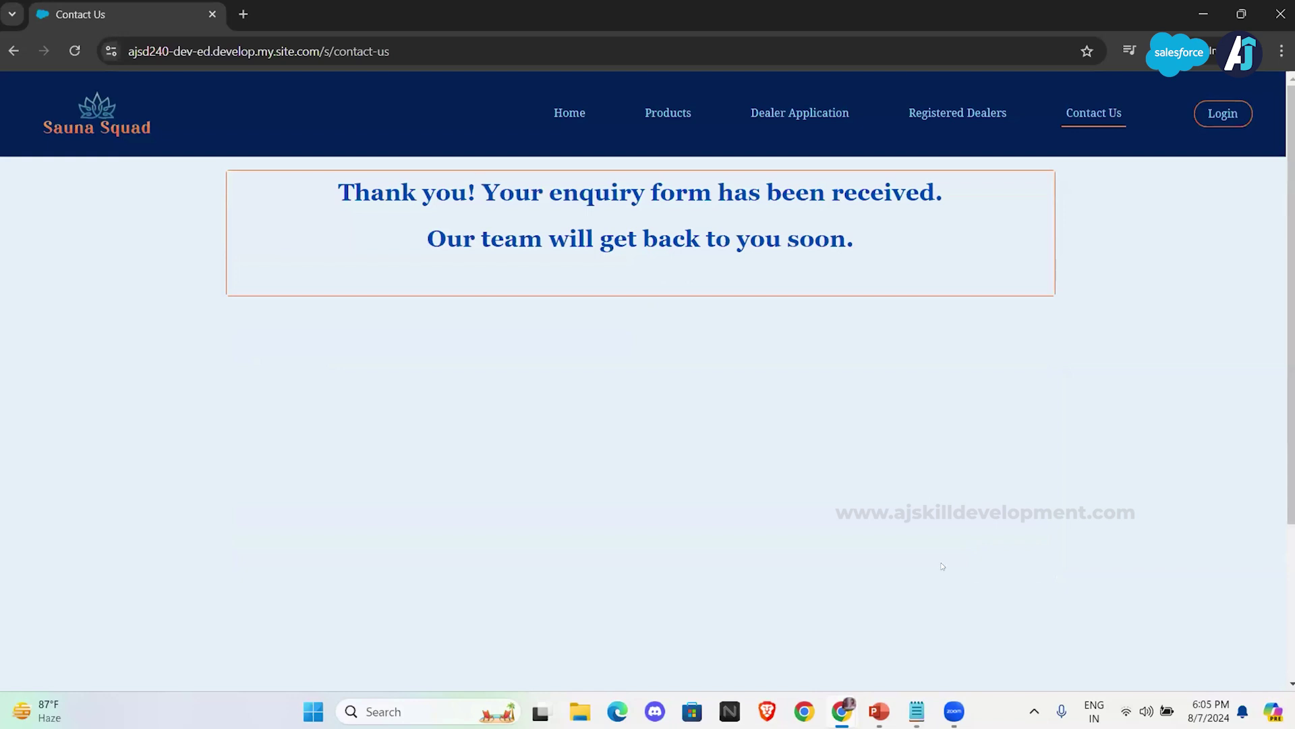
Step: Switch back to the Salesforce Custom Metadata Types browser window
{"action": "mouse_move", "coordinate": [846, 713]}
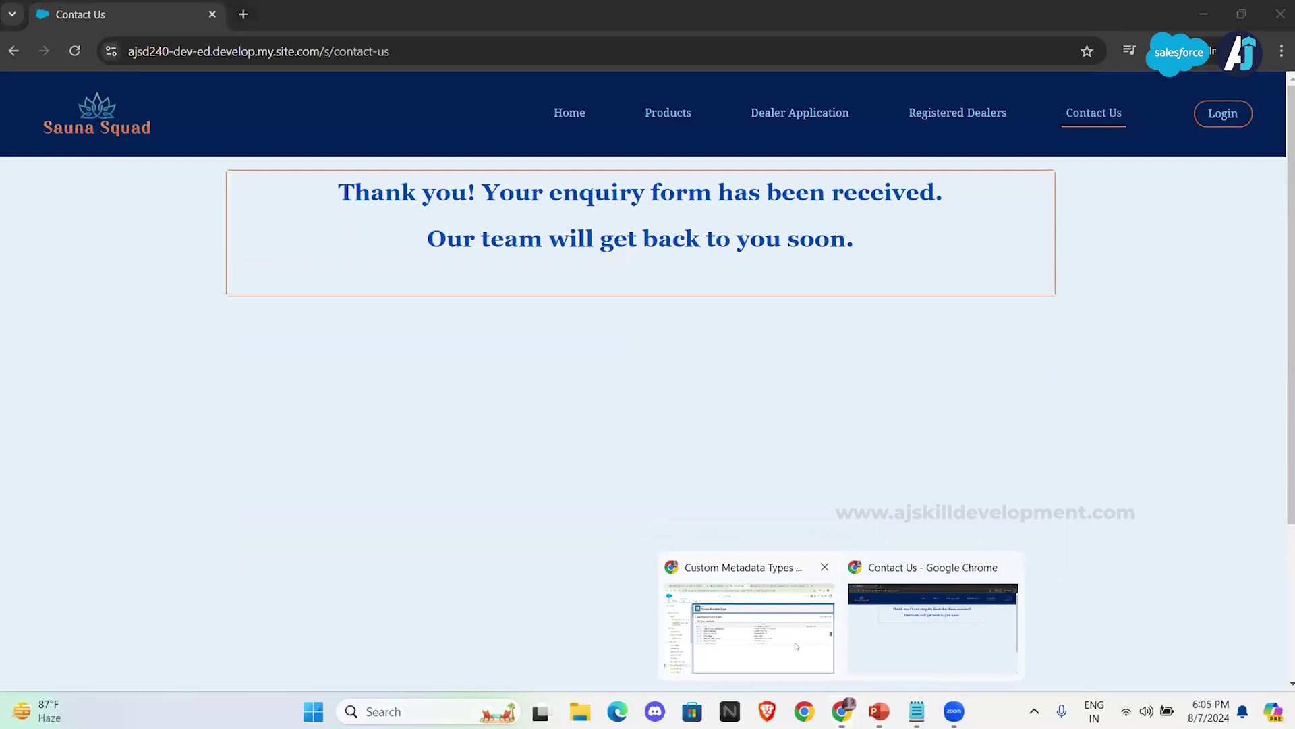
{"action": "left_click", "coordinate": [796, 646]}
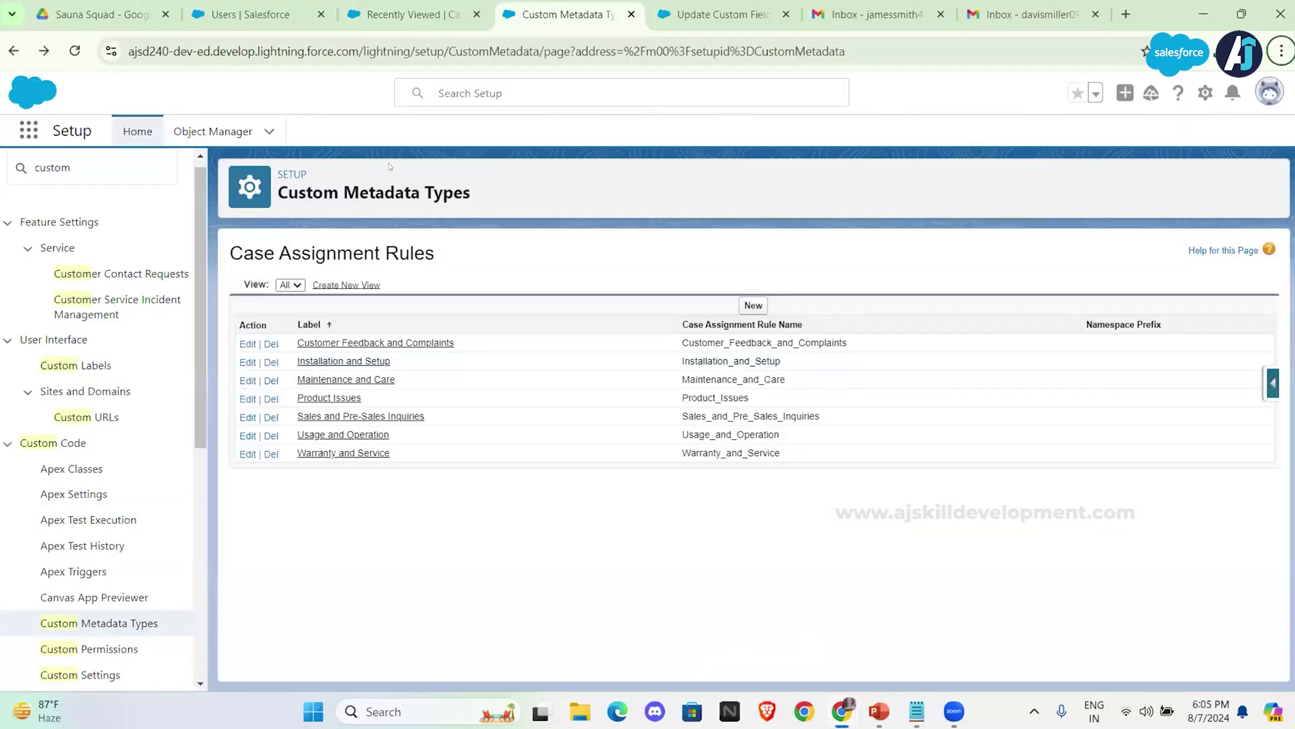
Step: Open the newly created lead from the Product Team leads list view
{"action": "left_click", "coordinate": [400, 6]}
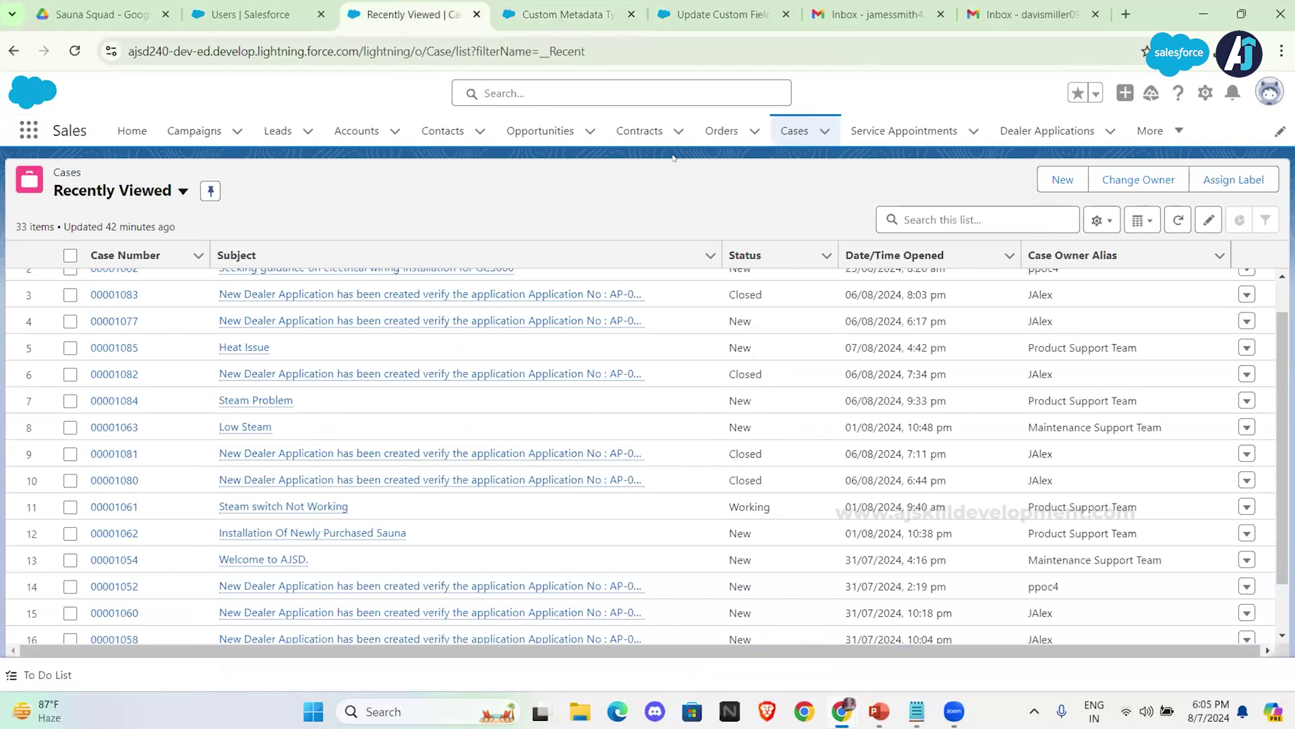
{"action": "left_click", "coordinate": [277, 130]}
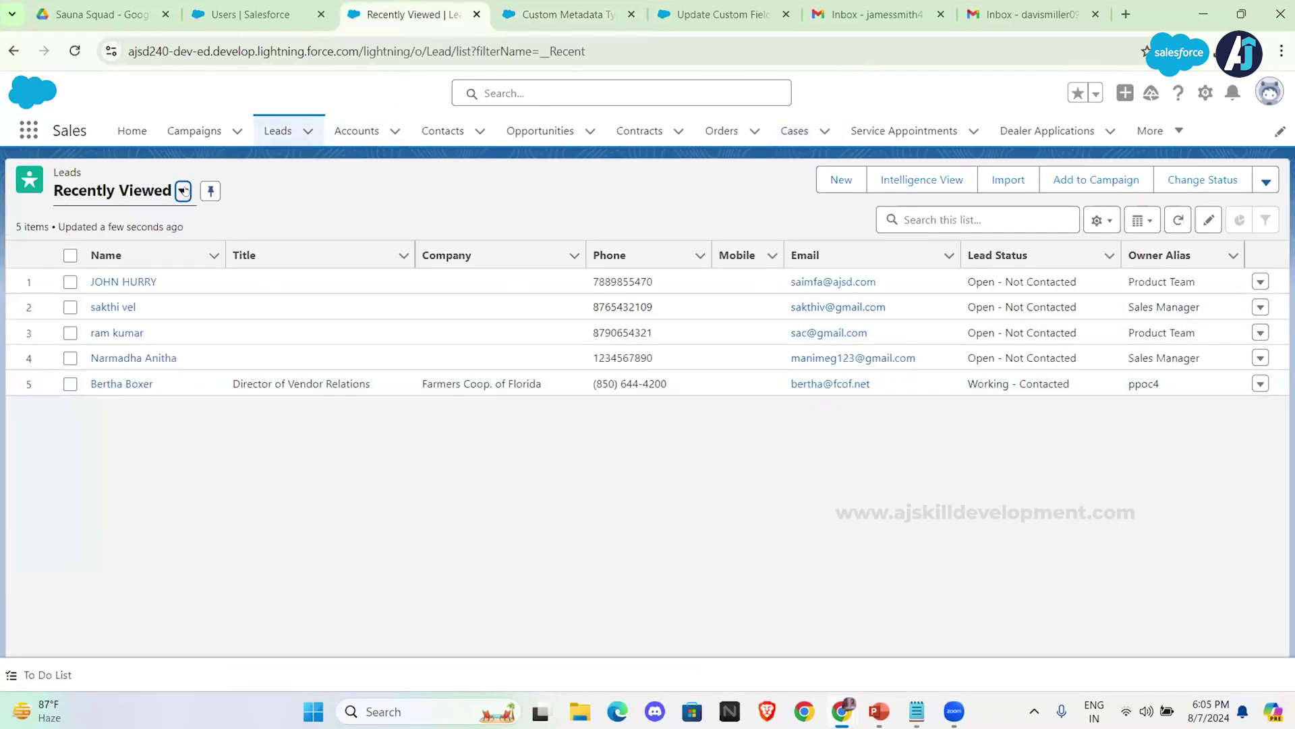
{"action": "left_click", "coordinate": [182, 190]}
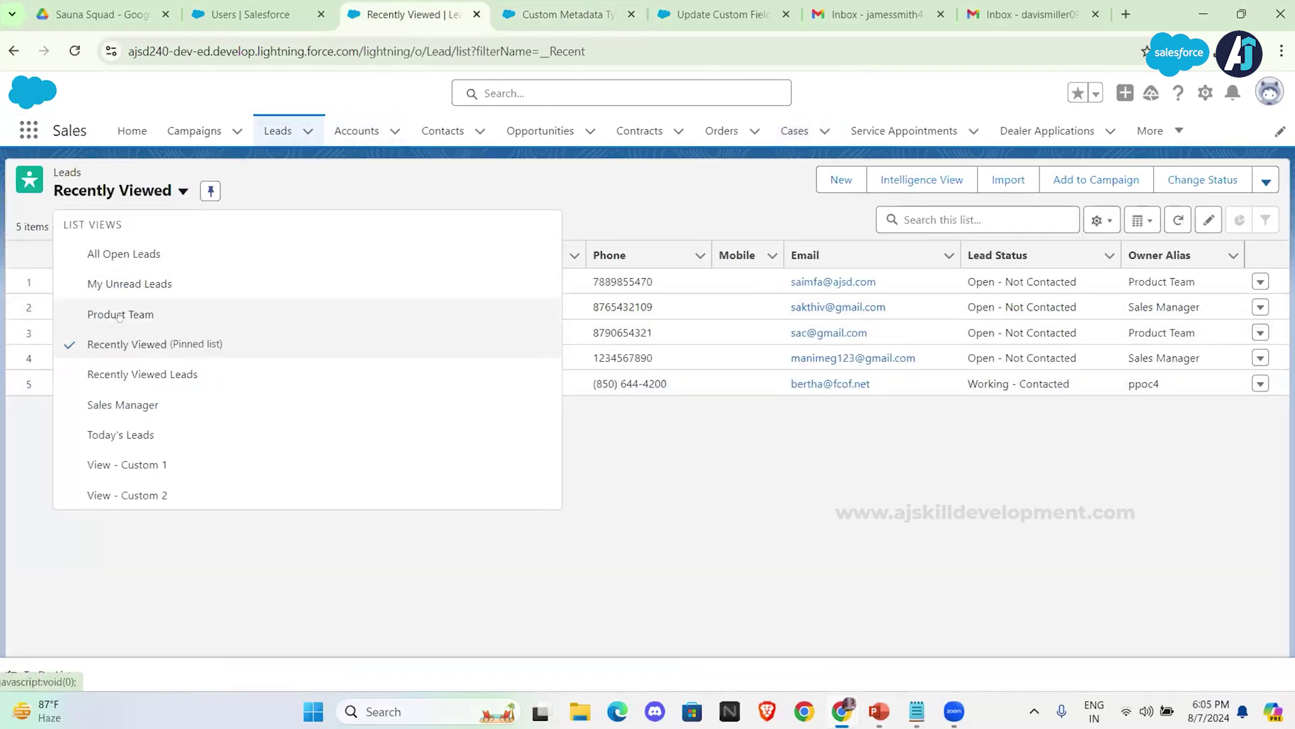
{"action": "left_click", "coordinate": [119, 314]}
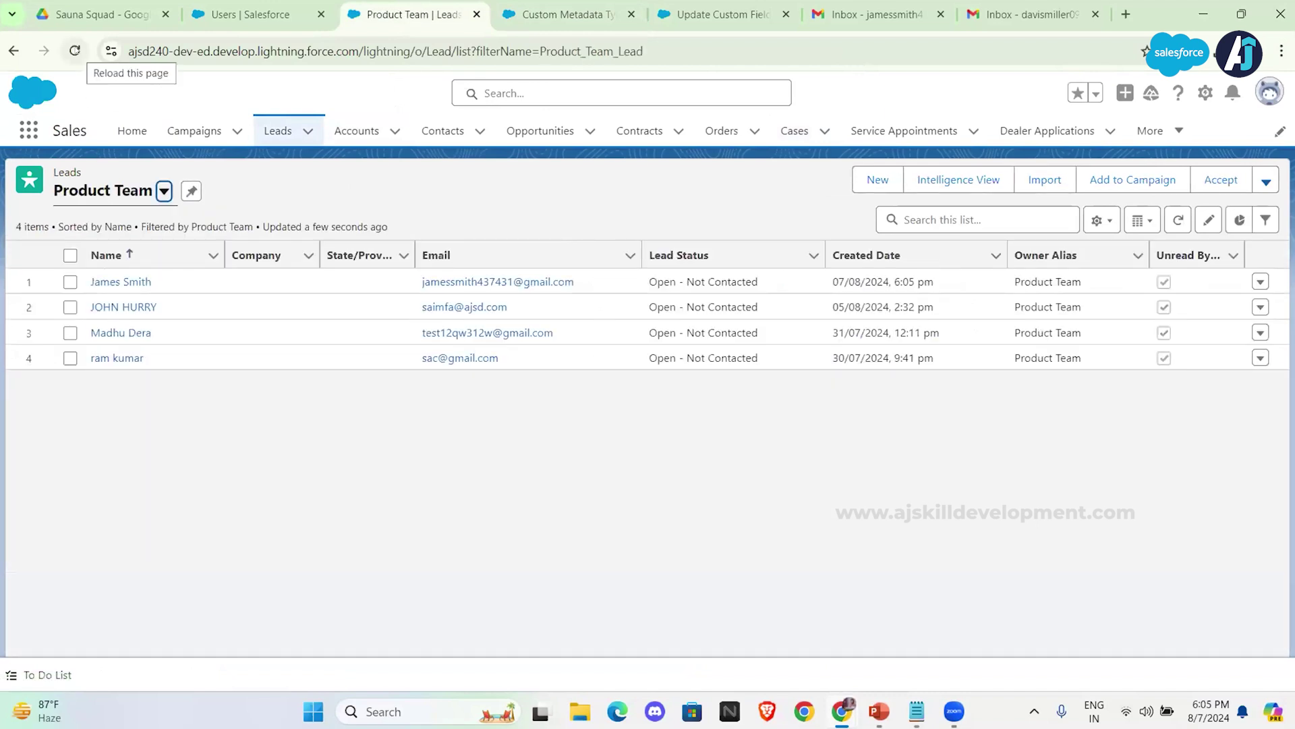
{"action": "left_click", "coordinate": [110, 282]}
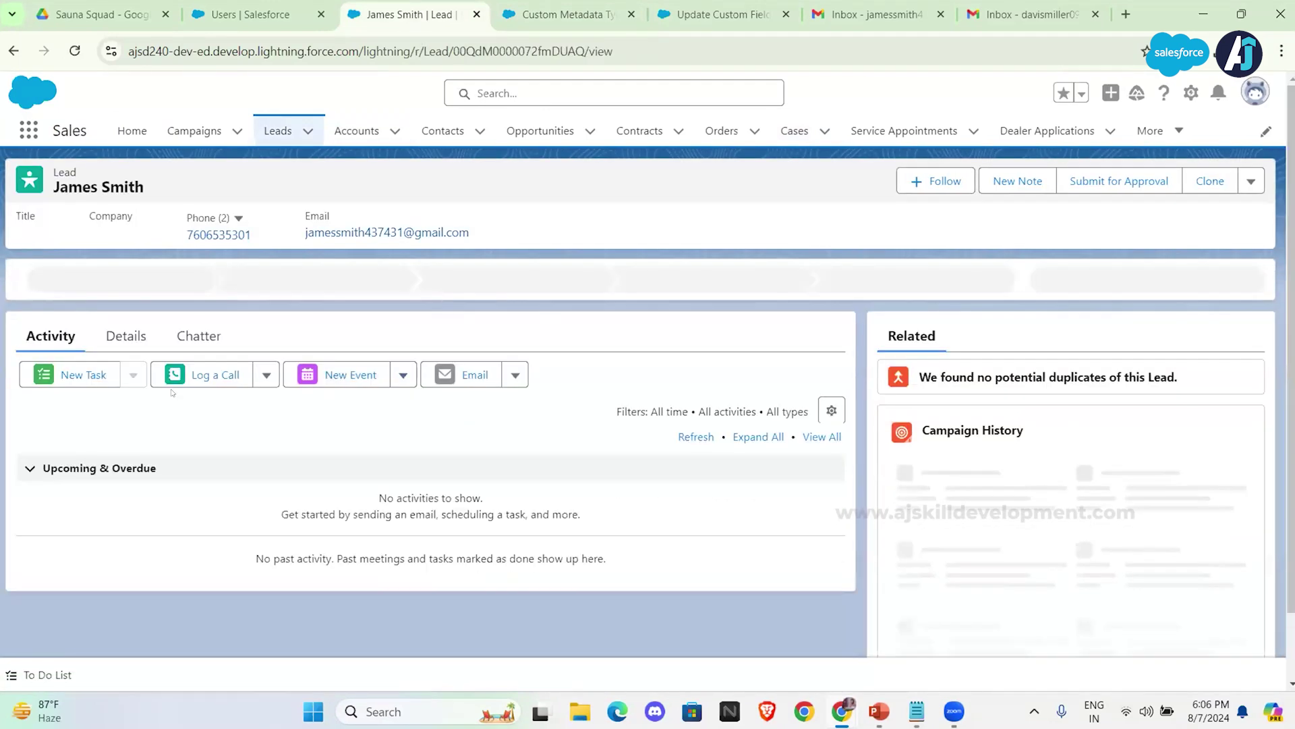
Step: Review the lead's details: owner Product Team, Lead Source Web, Product Interest Sauna Cabin
{"action": "left_click", "coordinate": [131, 339]}
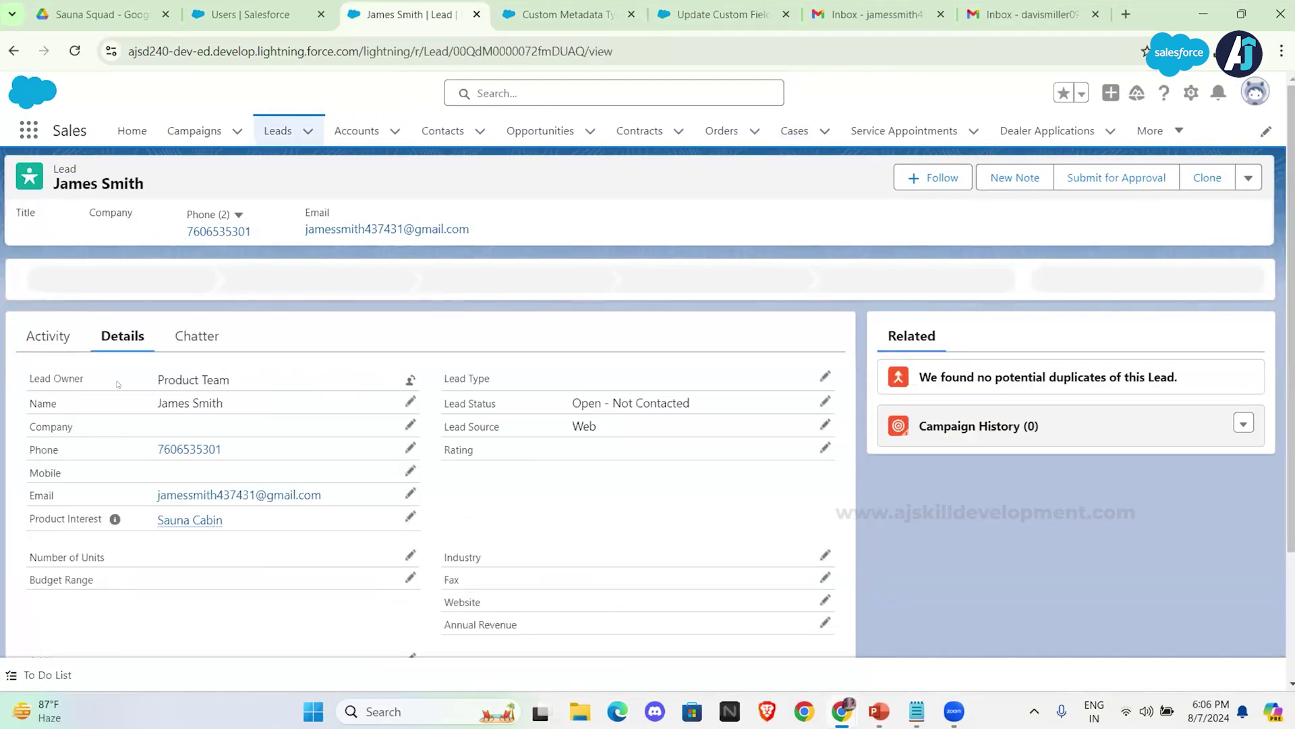
{"action": "left_click_drag", "start_coordinate": [231, 379], "coordinate": [151, 373]}
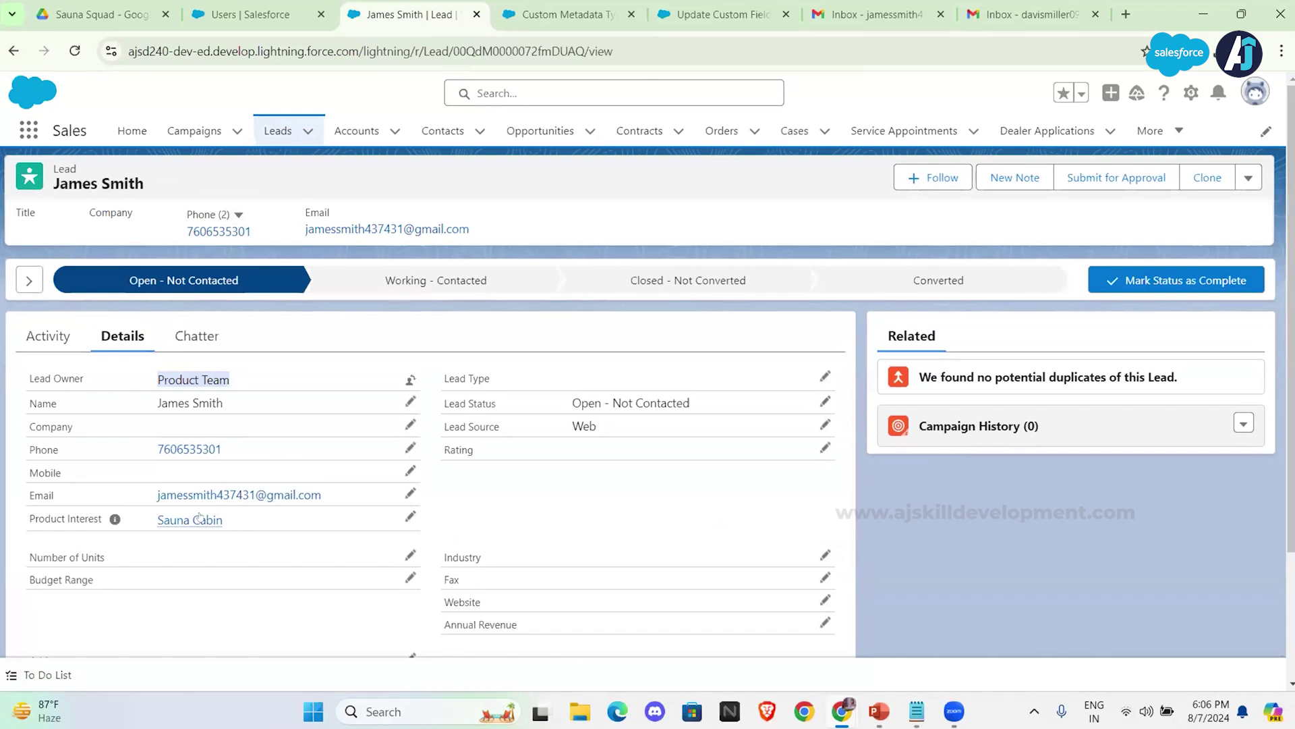
{"action": "mouse_move", "coordinate": [162, 518]}
{"action": "scroll", "coordinate": [304, 621], "scroll_direction": "down", "scroll_amount": 1}
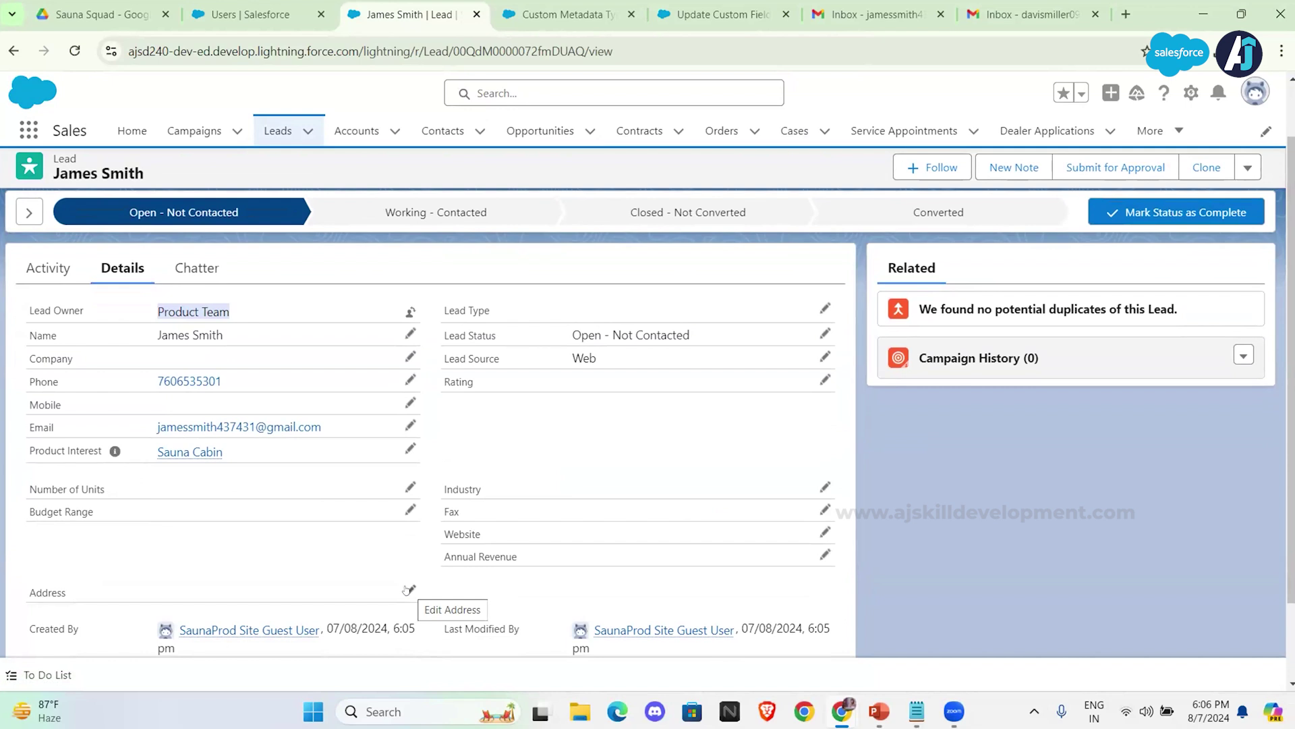
{"action": "scroll", "coordinate": [407, 590], "scroll_direction": "down", "scroll_amount": 1}
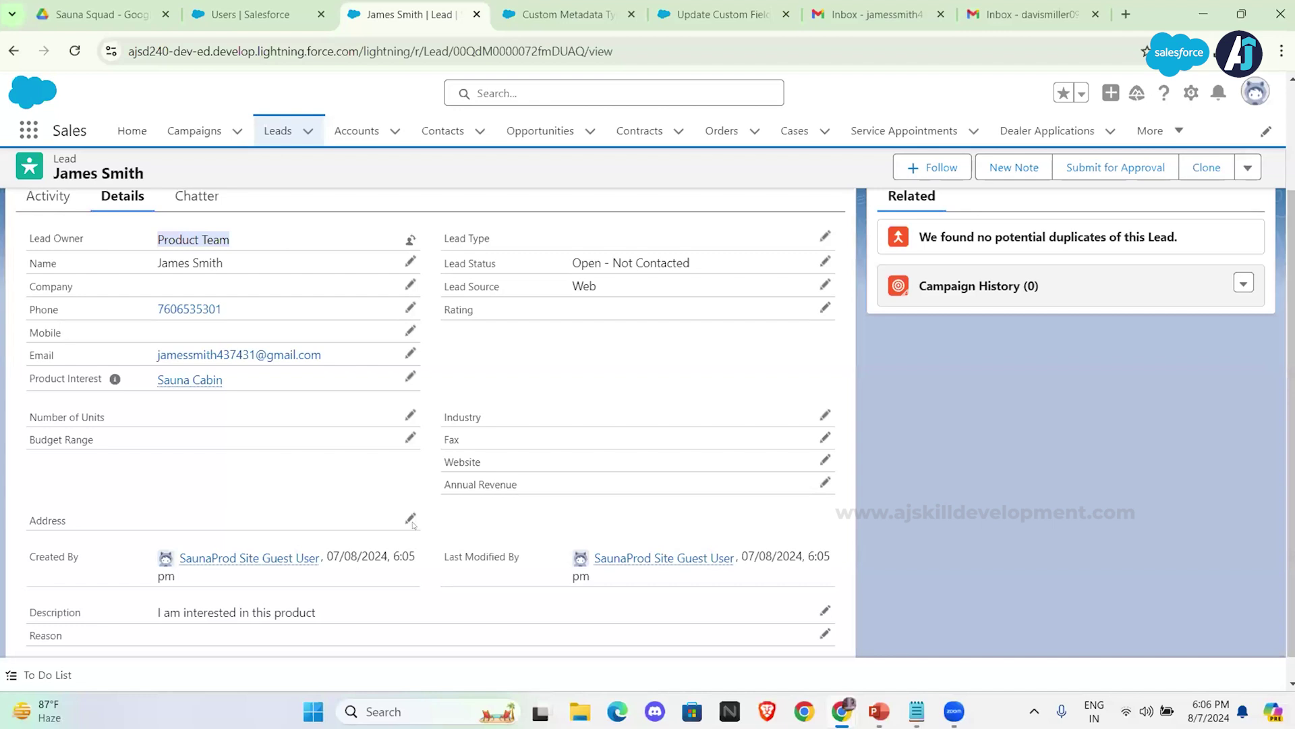
Step: Enter California as the lead's State/Province and save the record
{"action": "left_click", "coordinate": [409, 518]}
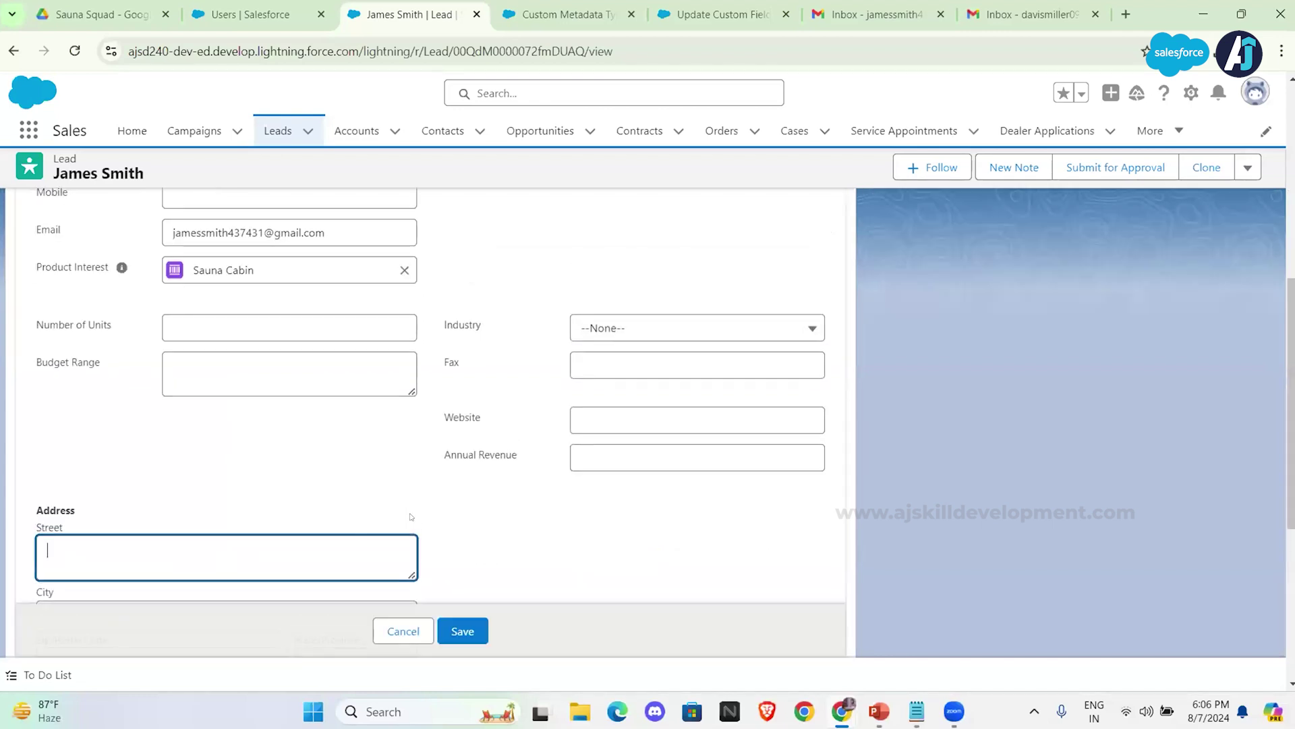
{"action": "scroll", "coordinate": [337, 538], "scroll_direction": "up", "scroll_amount": 1}
{"action": "scroll", "coordinate": [338, 542], "scroll_direction": "down", "scroll_amount": 3}
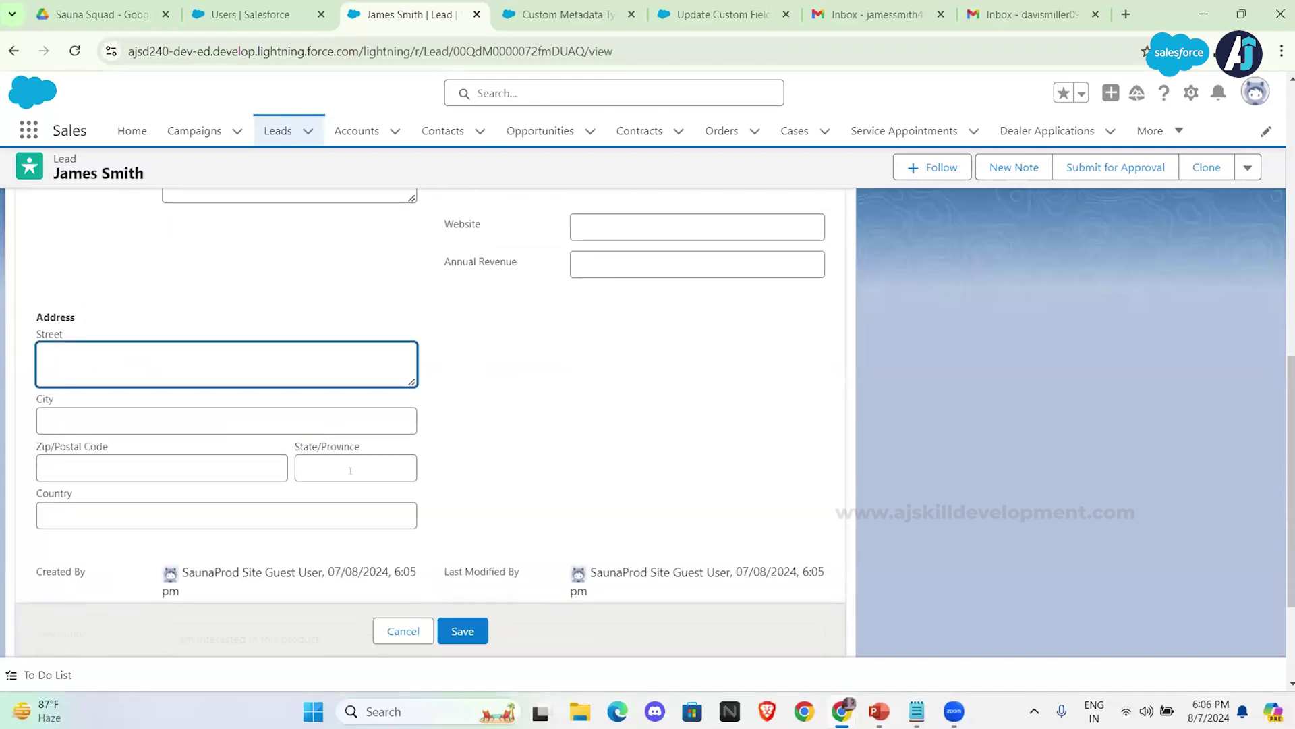
{"action": "scroll", "coordinate": [350, 470], "scroll_direction": "up", "scroll_amount": 5}
{"action": "scroll", "coordinate": [350, 470], "scroll_direction": "up", "scroll_amount": 1}
{"action": "scroll", "coordinate": [352, 473], "scroll_direction": "down", "scroll_amount": 2}
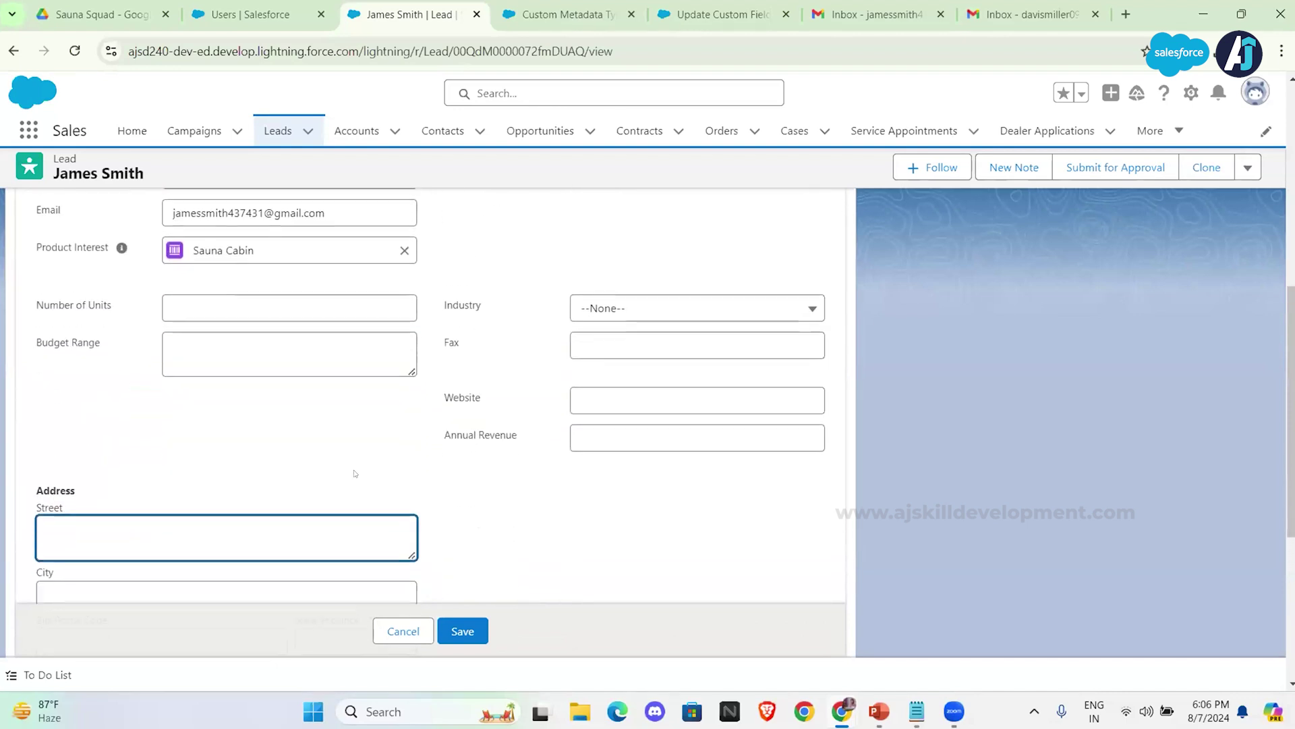
{"action": "scroll", "coordinate": [352, 472], "scroll_direction": "up", "scroll_amount": 5}
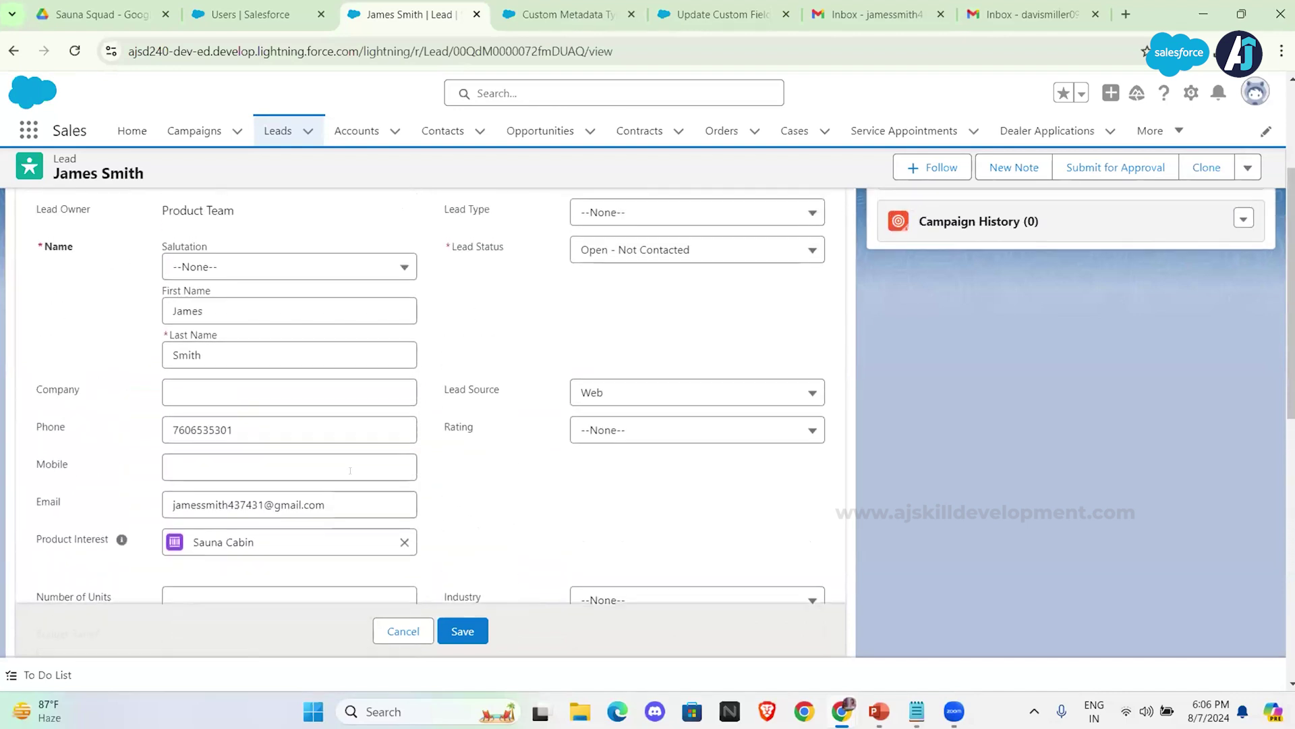
{"action": "scroll", "coordinate": [350, 470], "scroll_direction": "down", "scroll_amount": 5}
{"action": "left_click", "coordinate": [329, 453]}
{"action": "type", "text": "Cali"}
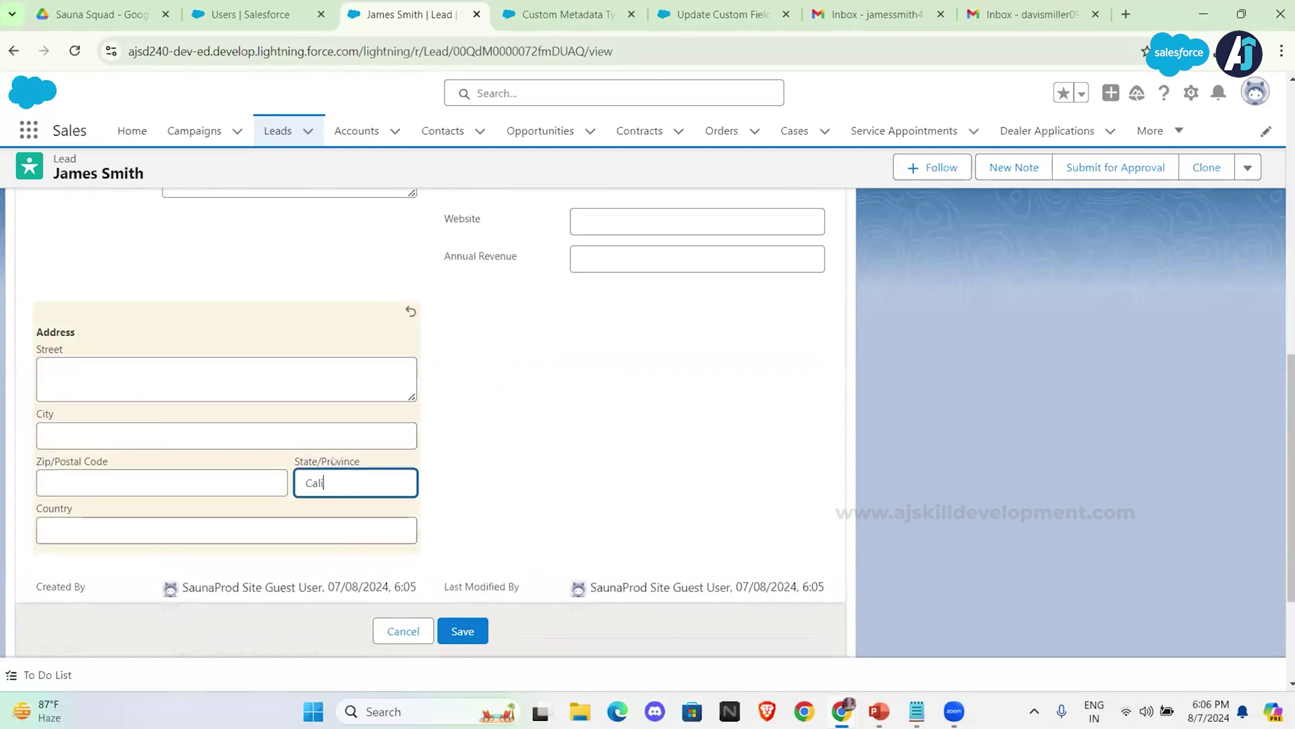
{"action": "type", "text": "fornia"}
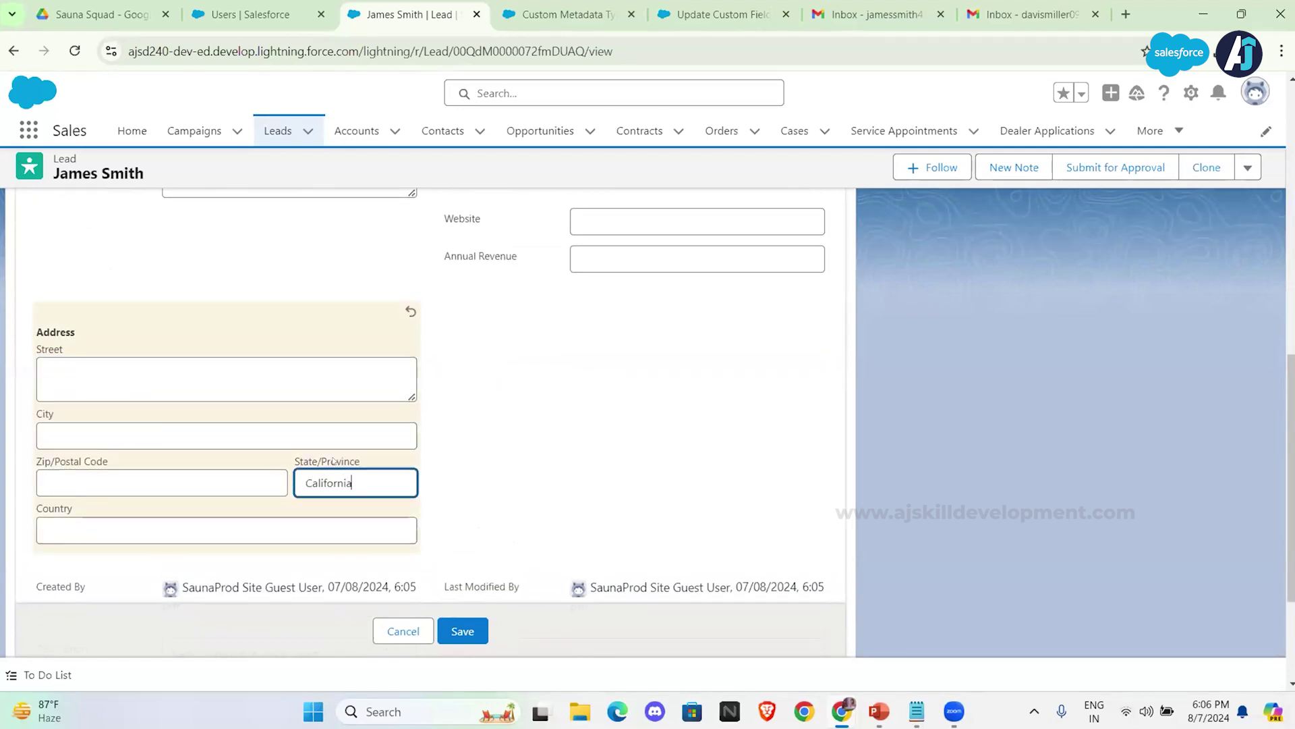
{"action": "left_click", "coordinate": [461, 631]}
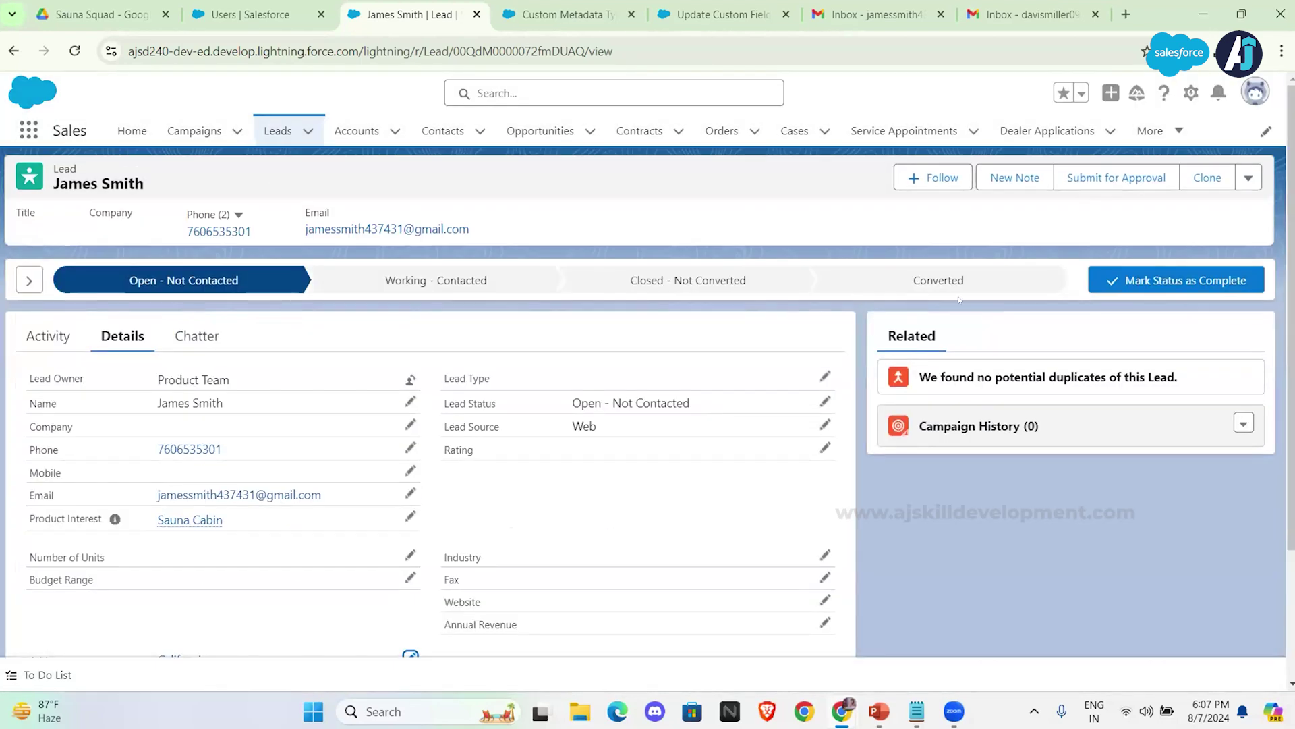
Step: Convert the lead into a person account and opportunity, then open the opportunity
{"action": "left_click", "coordinate": [948, 282]}
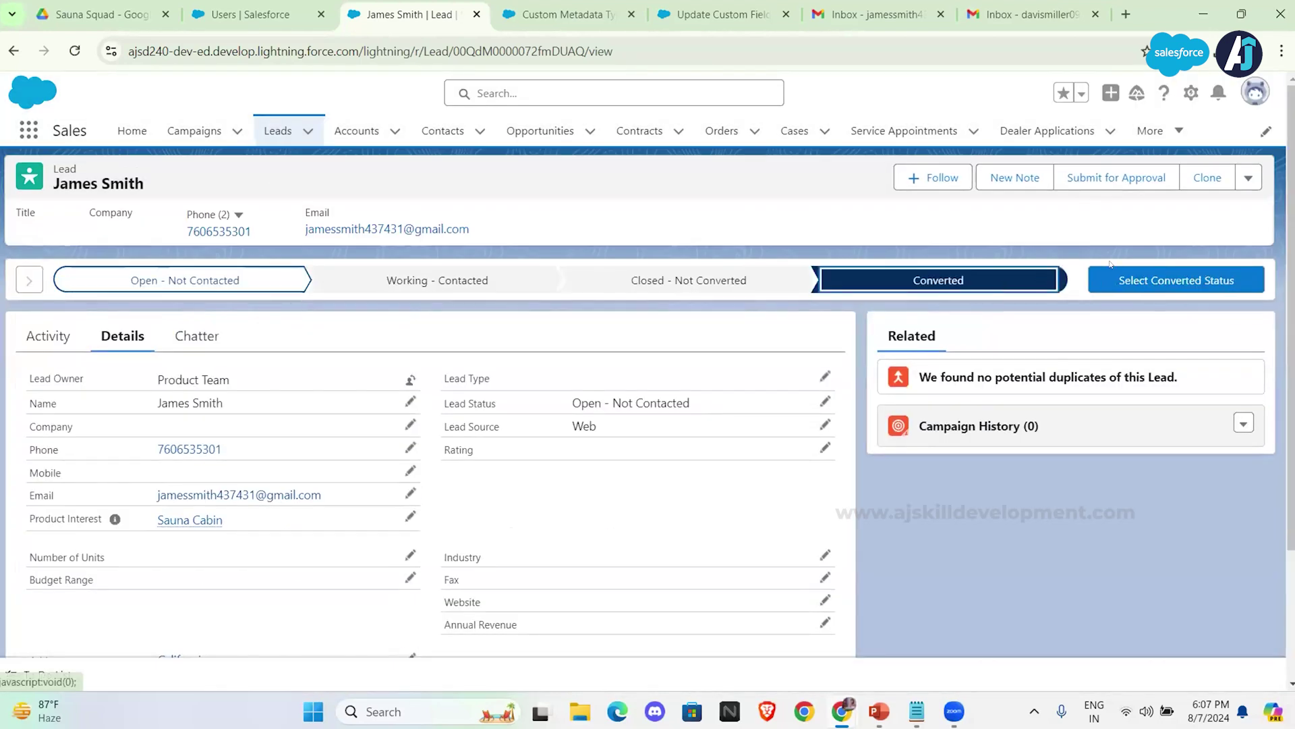
{"action": "left_click", "coordinate": [1165, 276]}
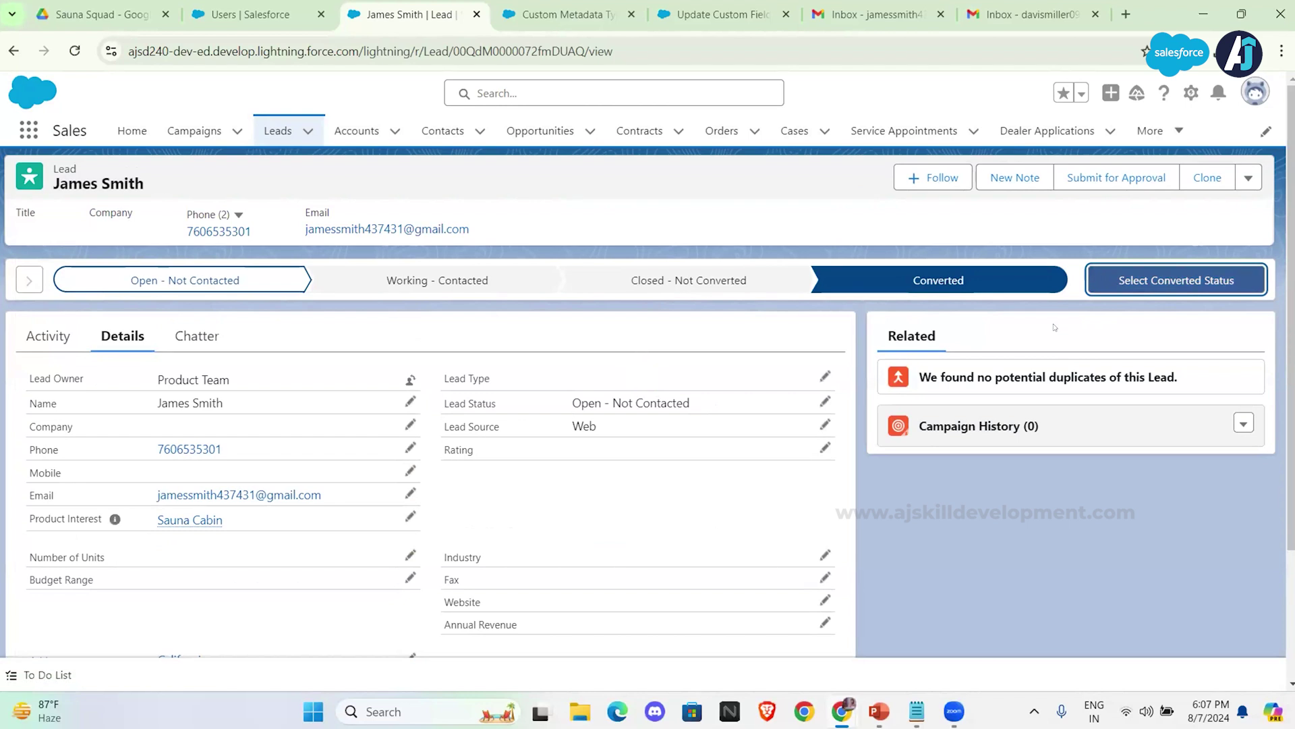
{"action": "scroll", "coordinate": [551, 405], "scroll_direction": "down", "scroll_amount": 2}
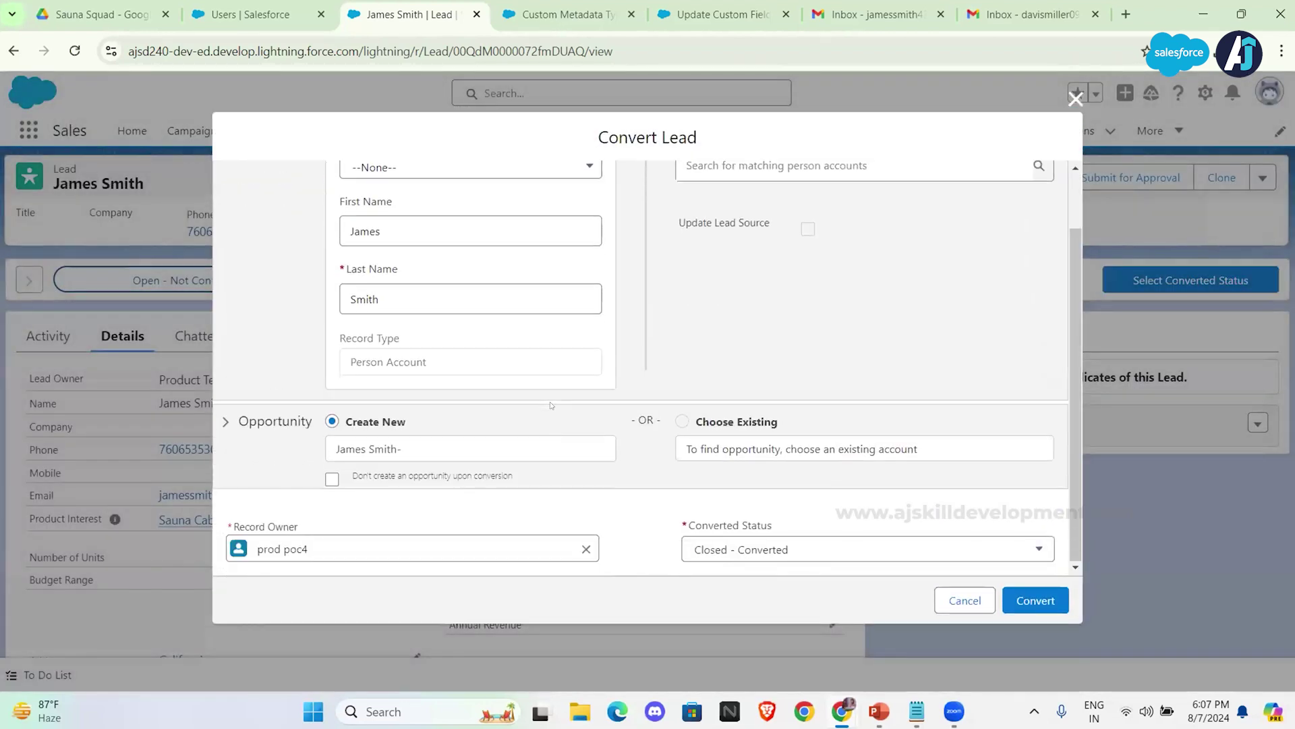
{"action": "left_click", "coordinate": [1036, 599]}
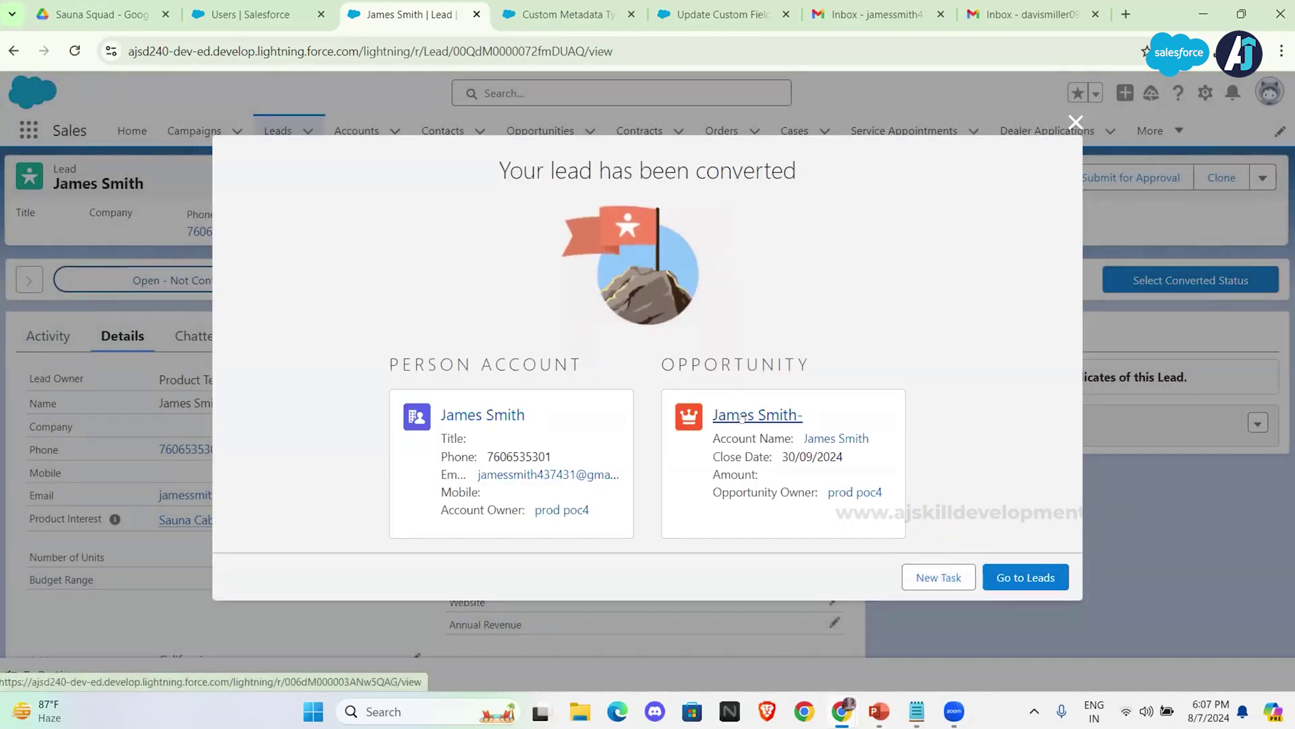
{"action": "left_click", "coordinate": [757, 414]}
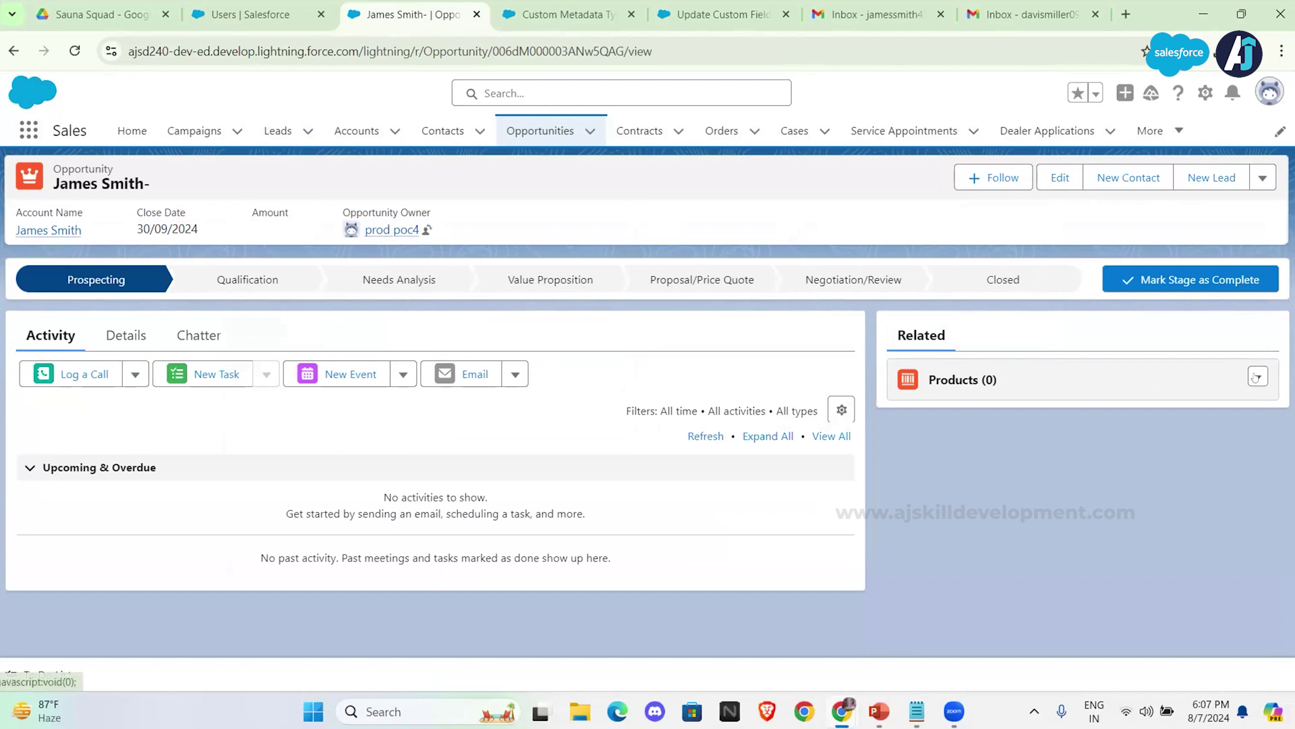
Step: Add one Sauna Cabin product line to the opportunity's Products
{"action": "left_click", "coordinate": [1255, 377]}
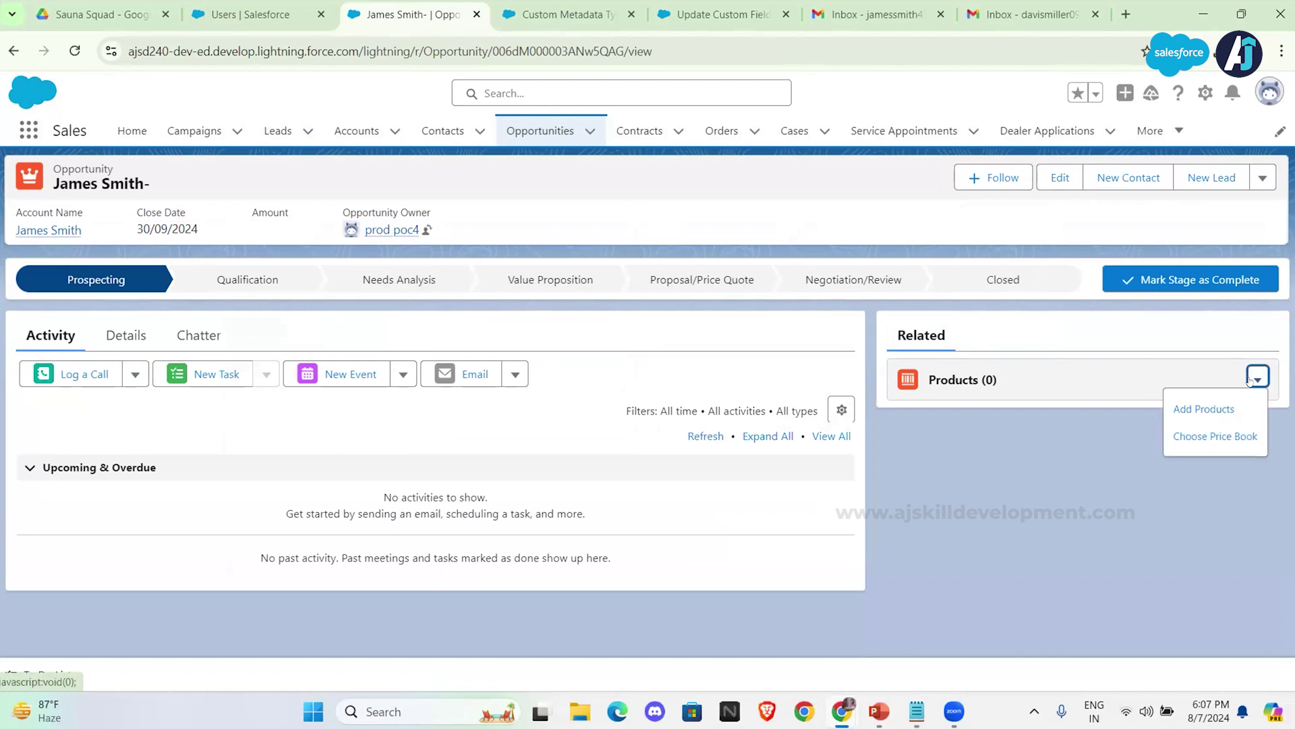
{"action": "left_click", "coordinate": [1207, 409]}
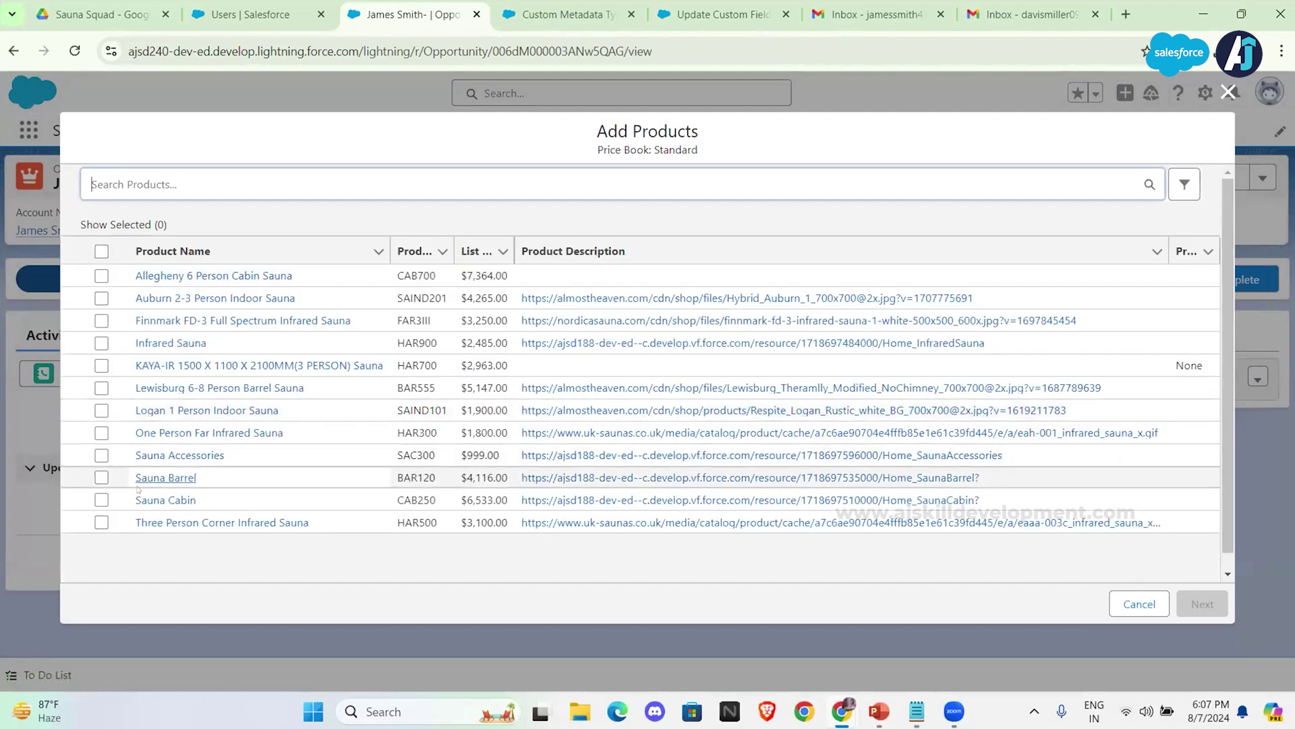
{"action": "left_click", "coordinate": [101, 499]}
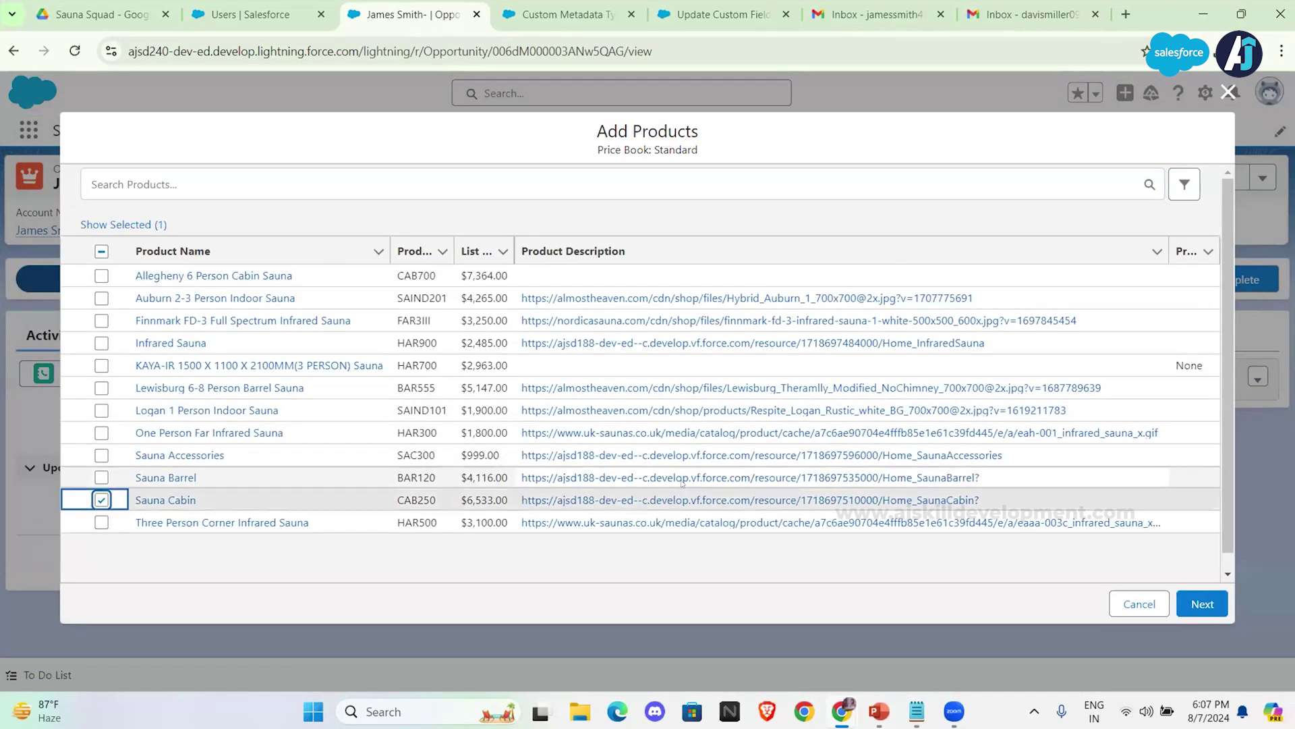
{"action": "left_click", "coordinate": [1196, 604]}
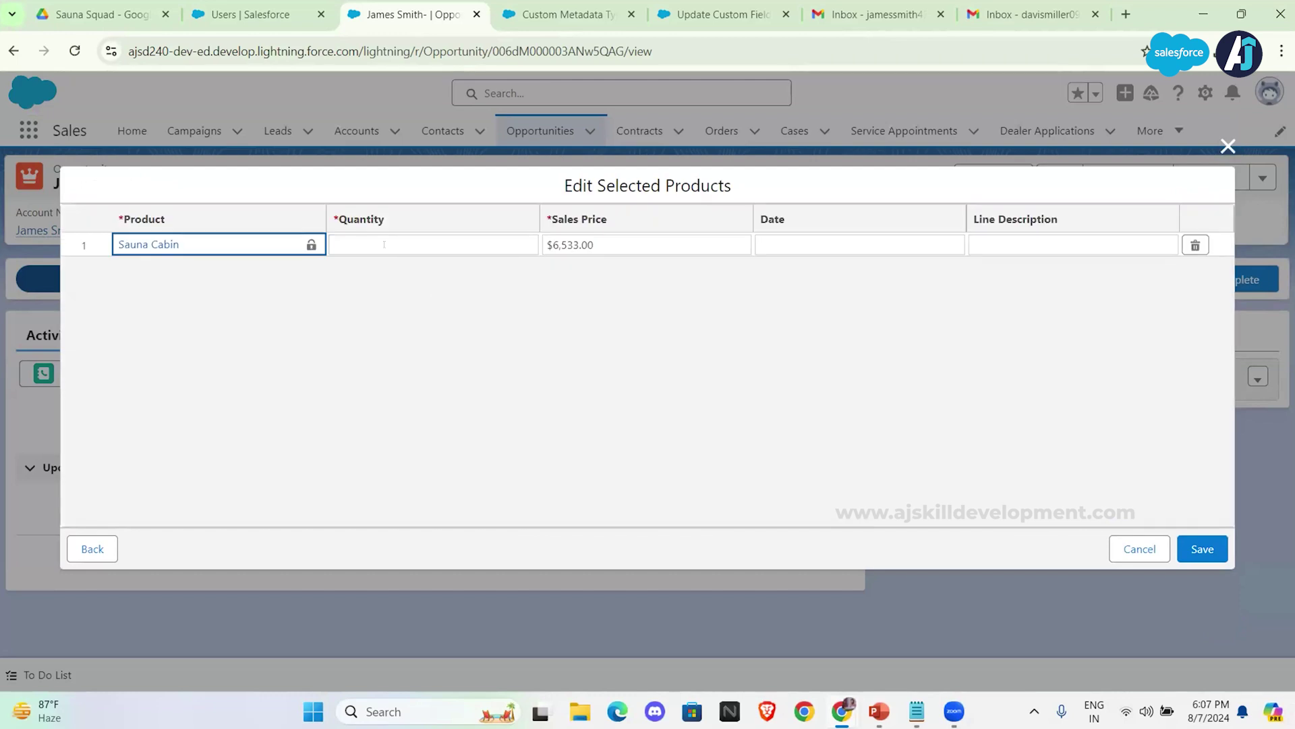
{"action": "left_click", "coordinate": [384, 244]}
{"action": "type", "text": "1"}
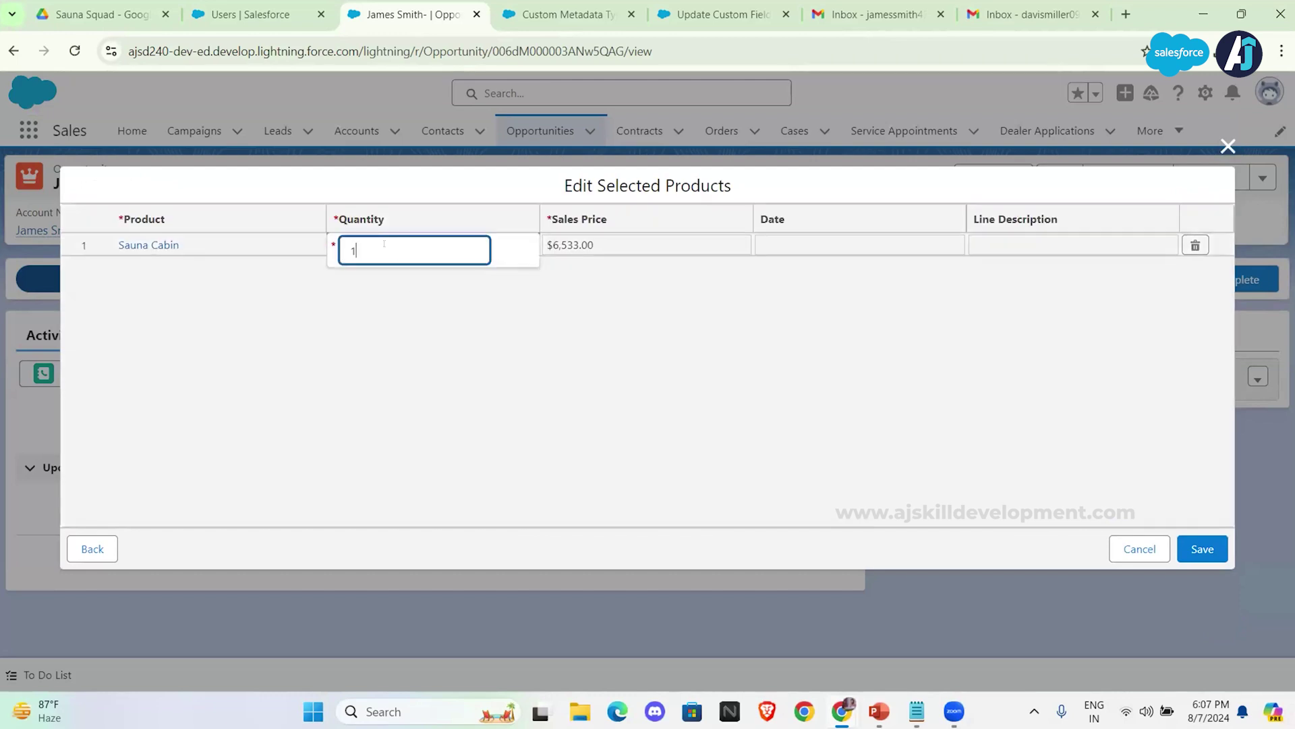
{"action": "left_click", "coordinate": [685, 338]}
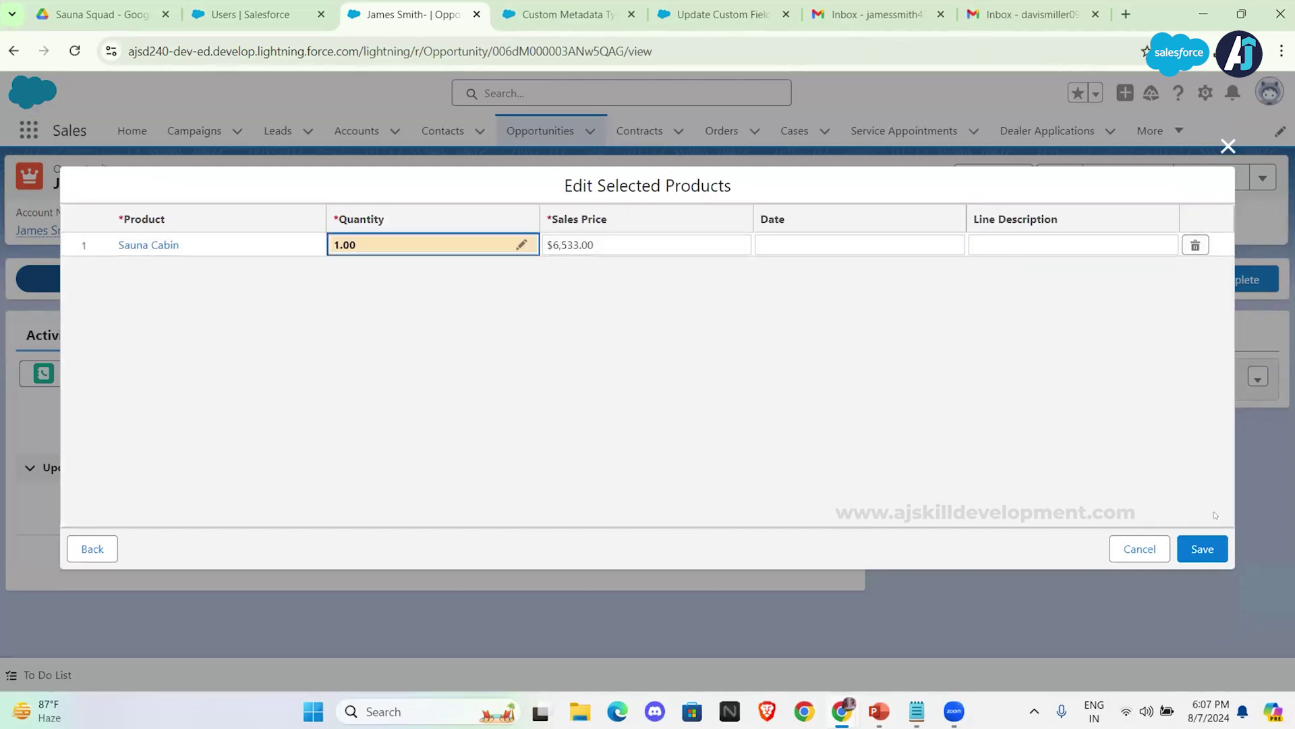
{"action": "left_click", "coordinate": [1205, 544]}
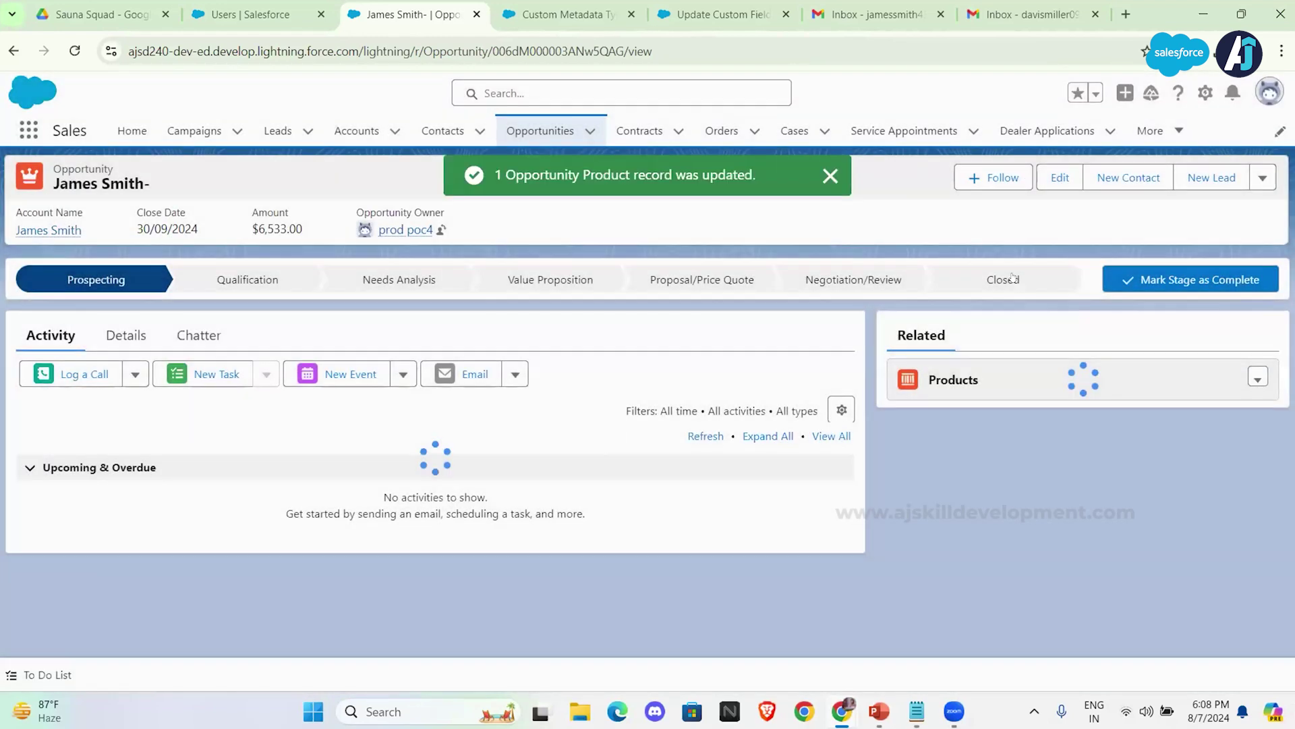
Step: Close the opportunity by choosing the Closed Won stage and saving
{"action": "left_click", "coordinate": [1012, 278]}
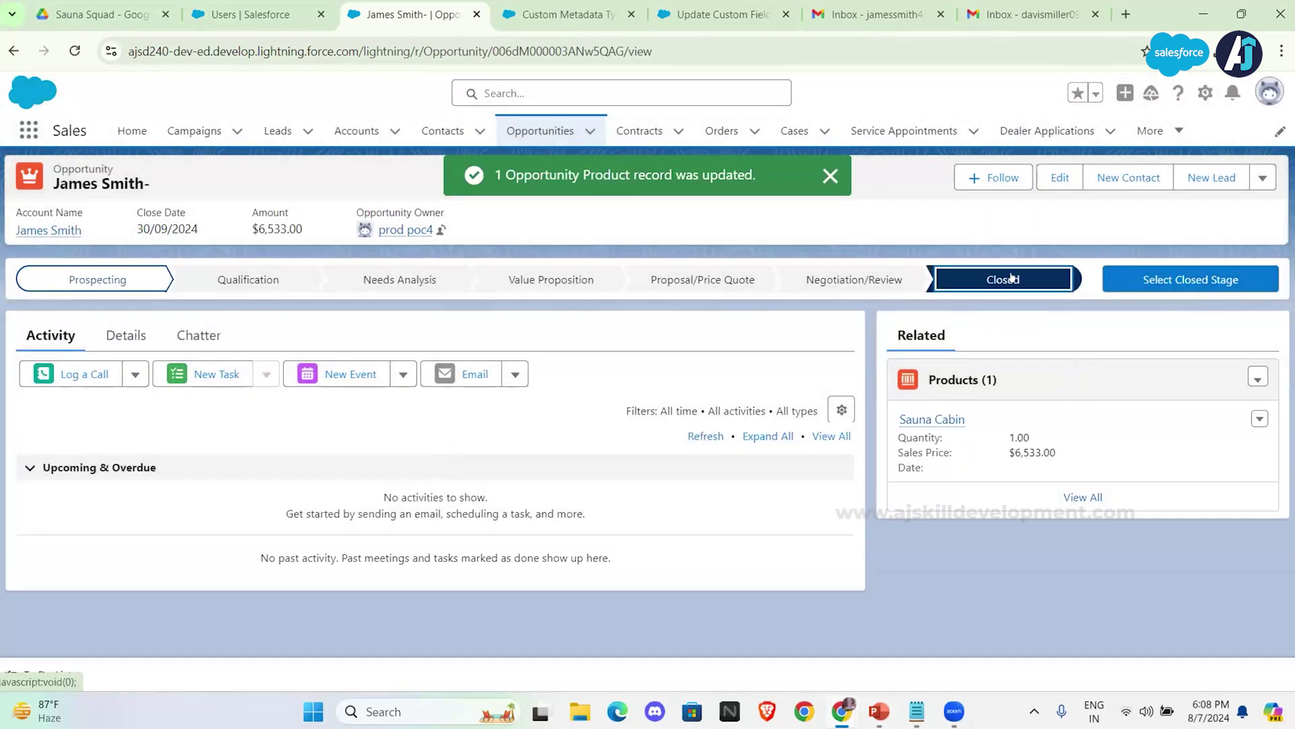
{"action": "left_click", "coordinate": [1151, 282]}
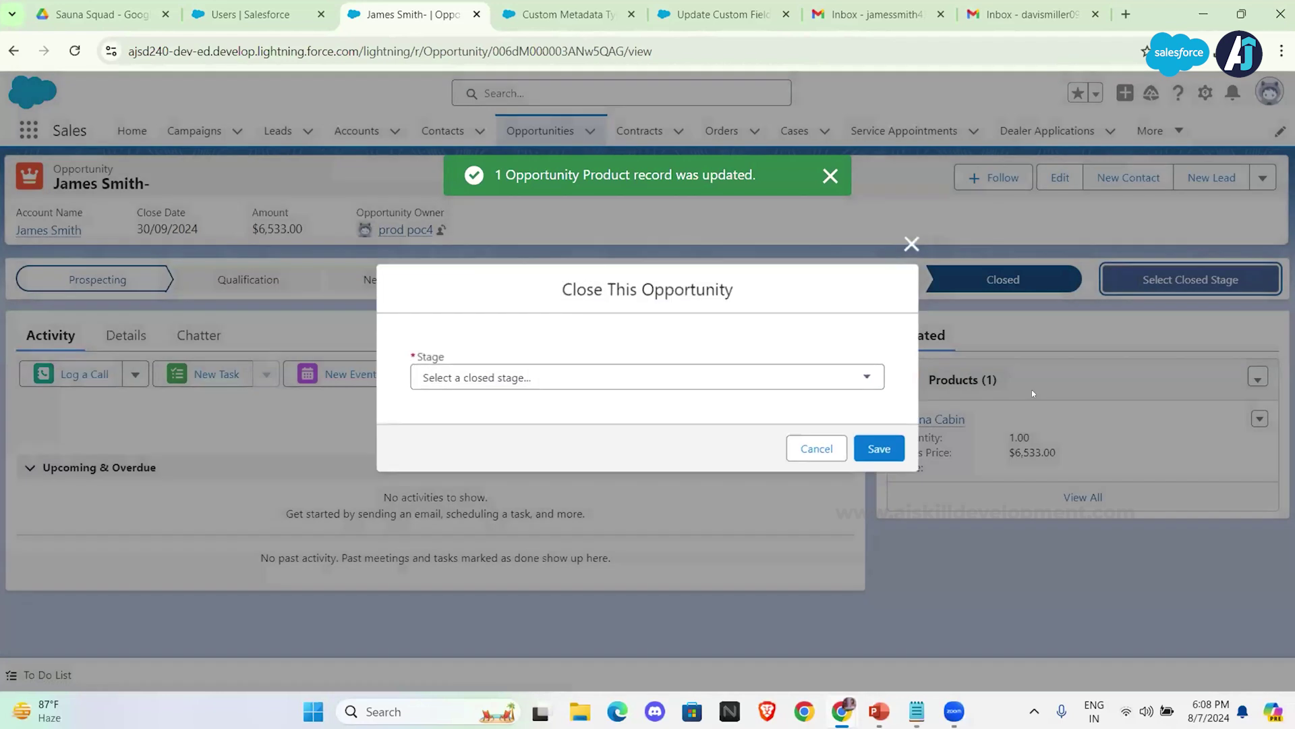
{"action": "left_click", "coordinate": [840, 376]}
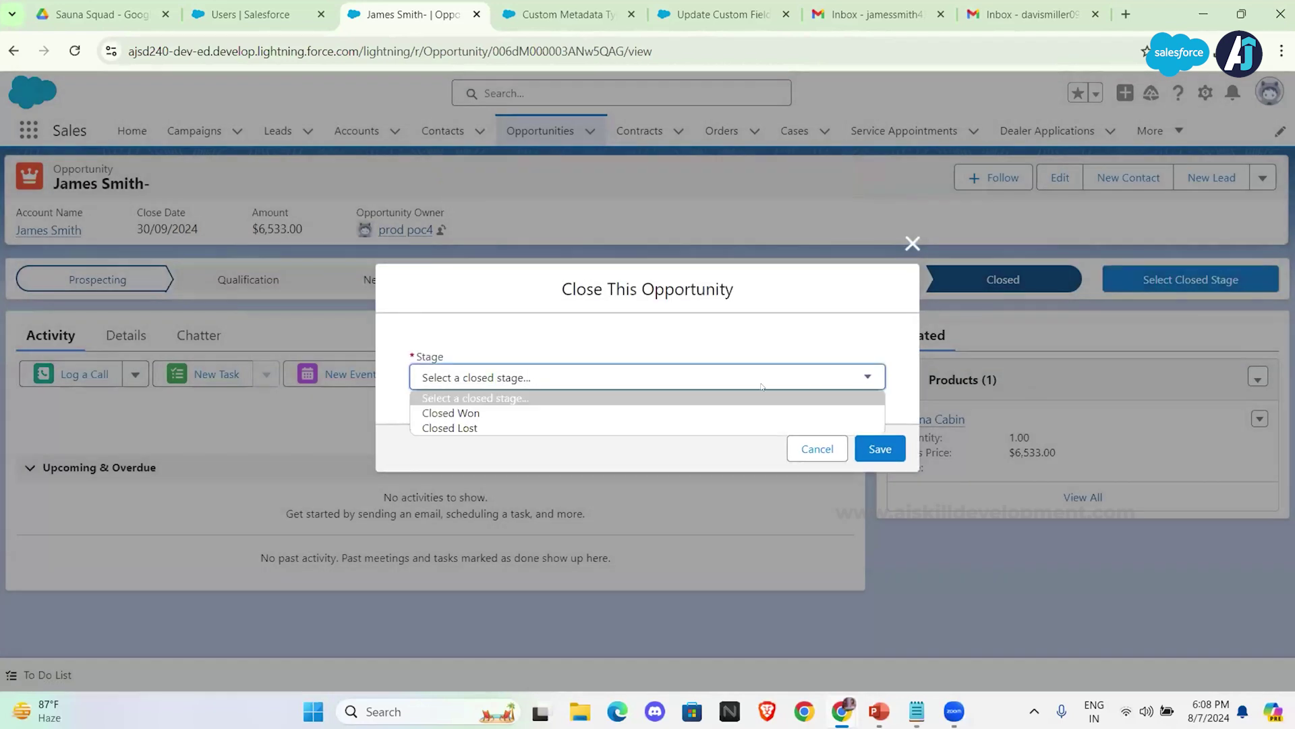
{"action": "left_click", "coordinate": [642, 414]}
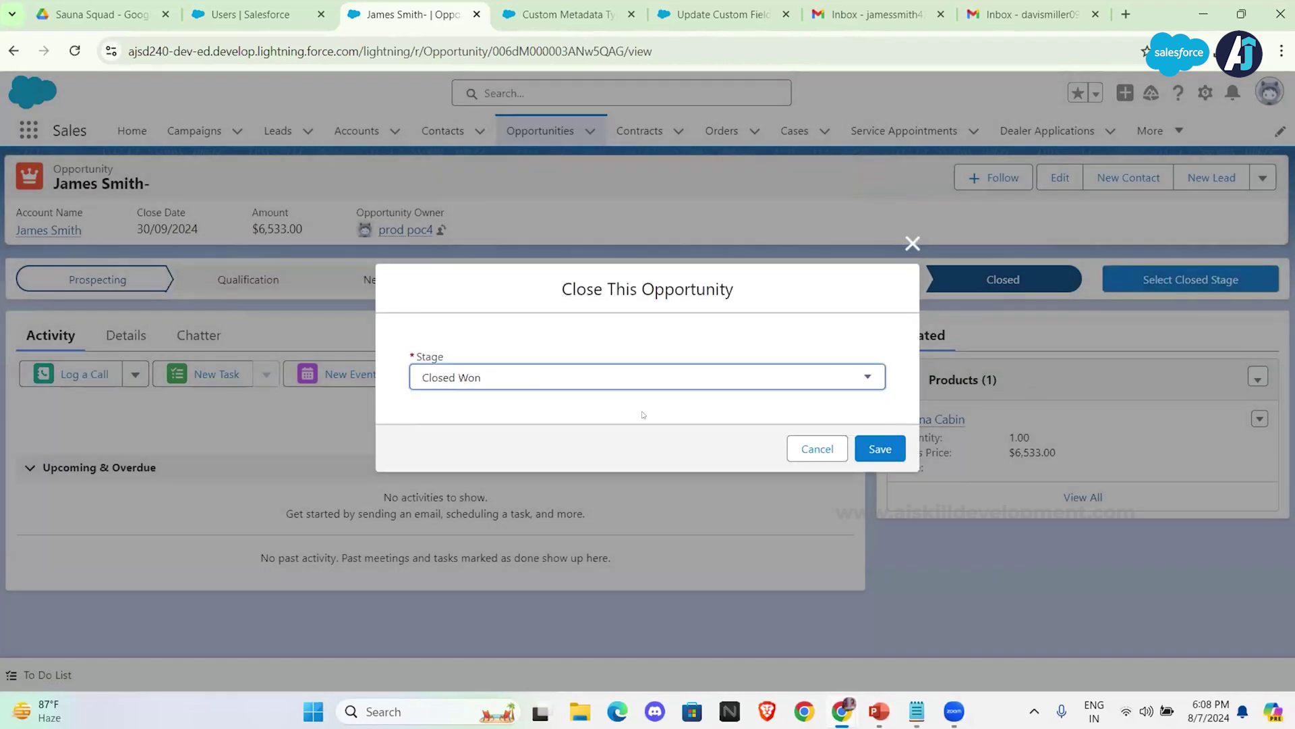
{"action": "left_click", "coordinate": [871, 448]}
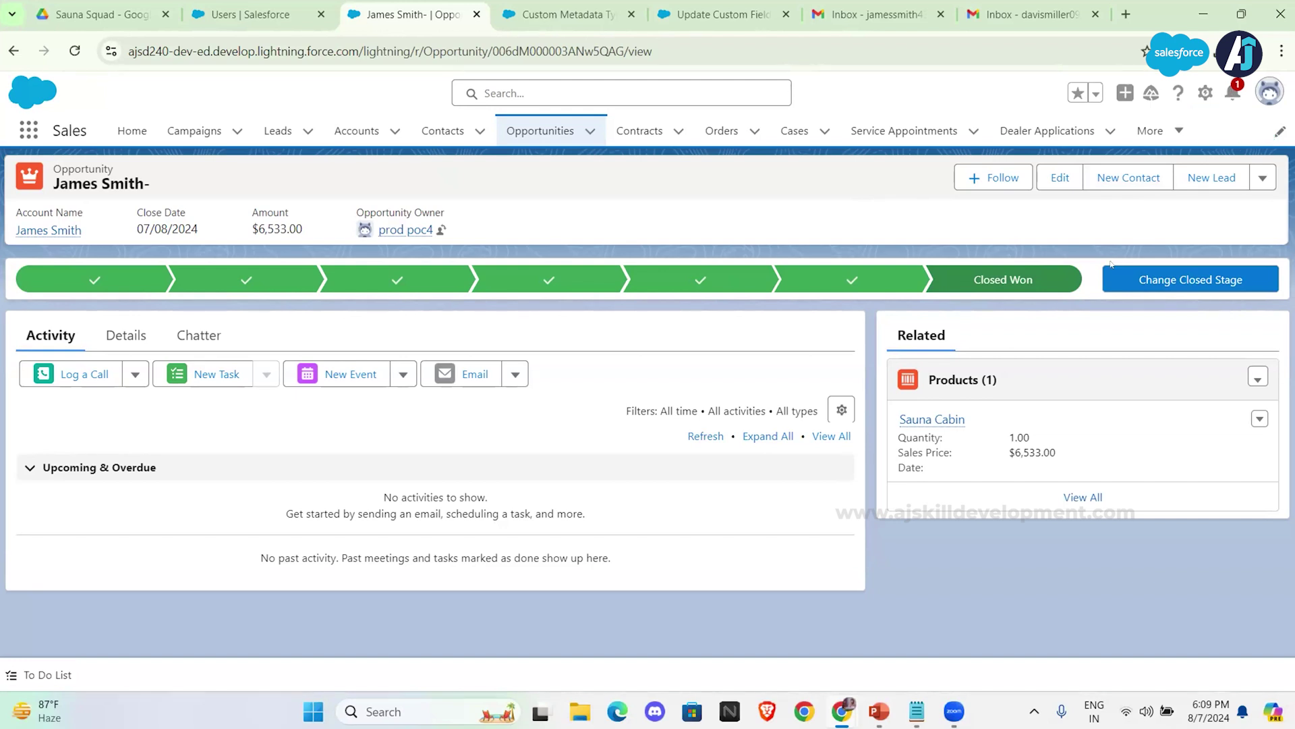
Step: Bring the PowerPoint slide show back and advance to slide 8, 'User Management'
{"action": "key", "text": "alt+Tab"}
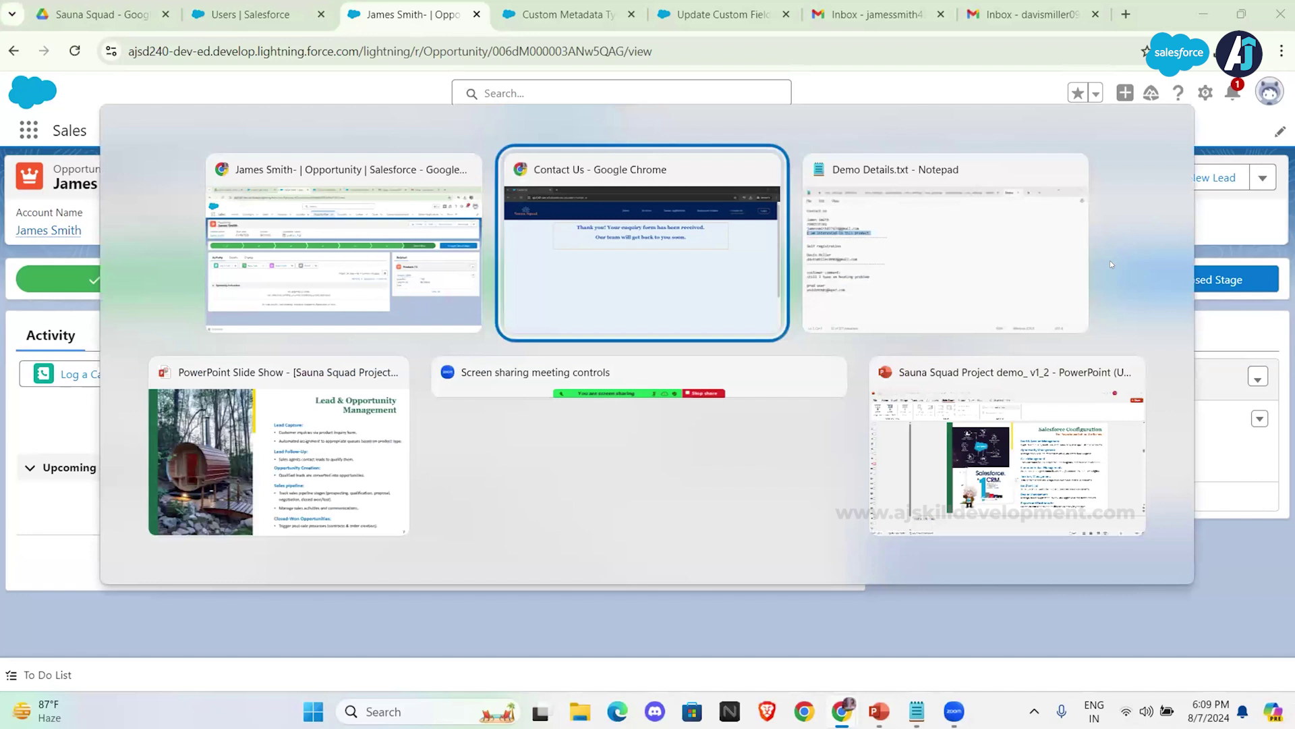
{"action": "key", "text": "alt+Tab"}
{"action": "key", "text": "alt+Tab"}
{"action": "key", "text": "alt+Tab"}
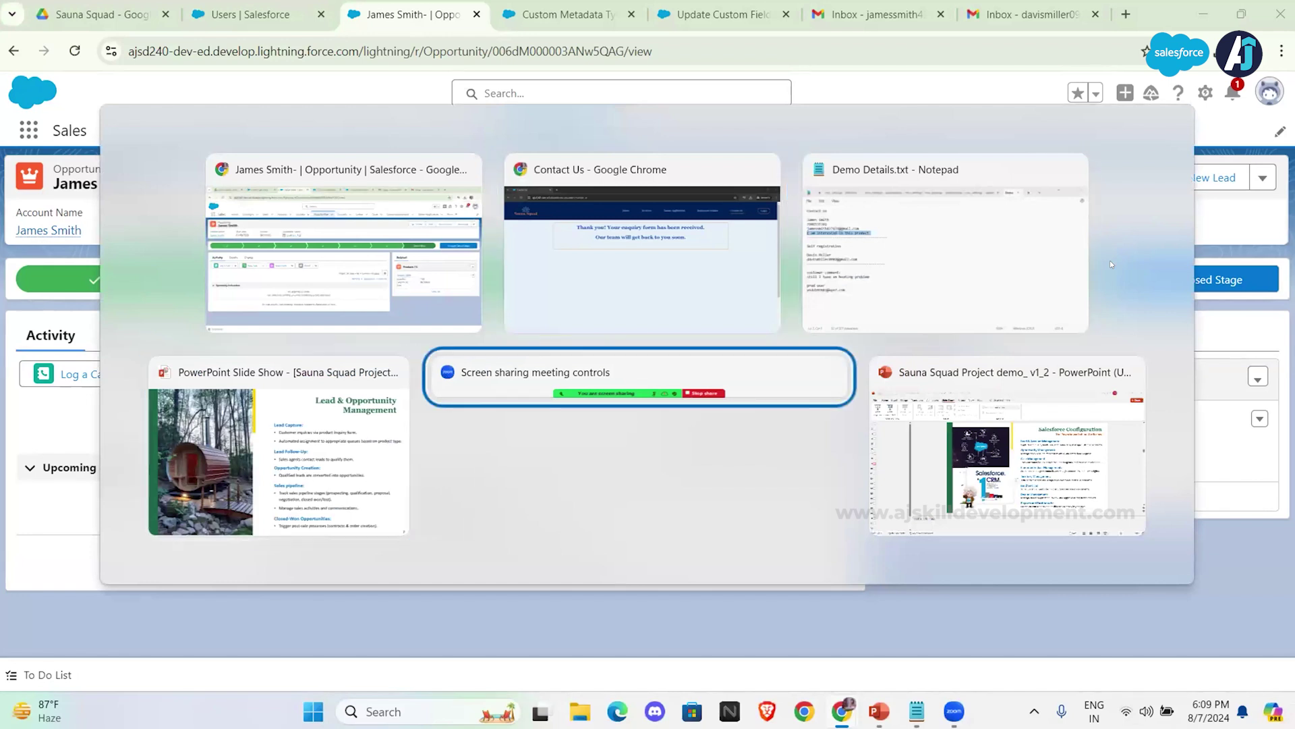
{"action": "key", "text": "alt+Tab"}
{"action": "key", "text": "alt+Tab"}
{"action": "key", "text": "alt+Tab"}
{"action": "key", "text": "alt+Tab"}
{"action": "key", "text": "alt+Tab"}
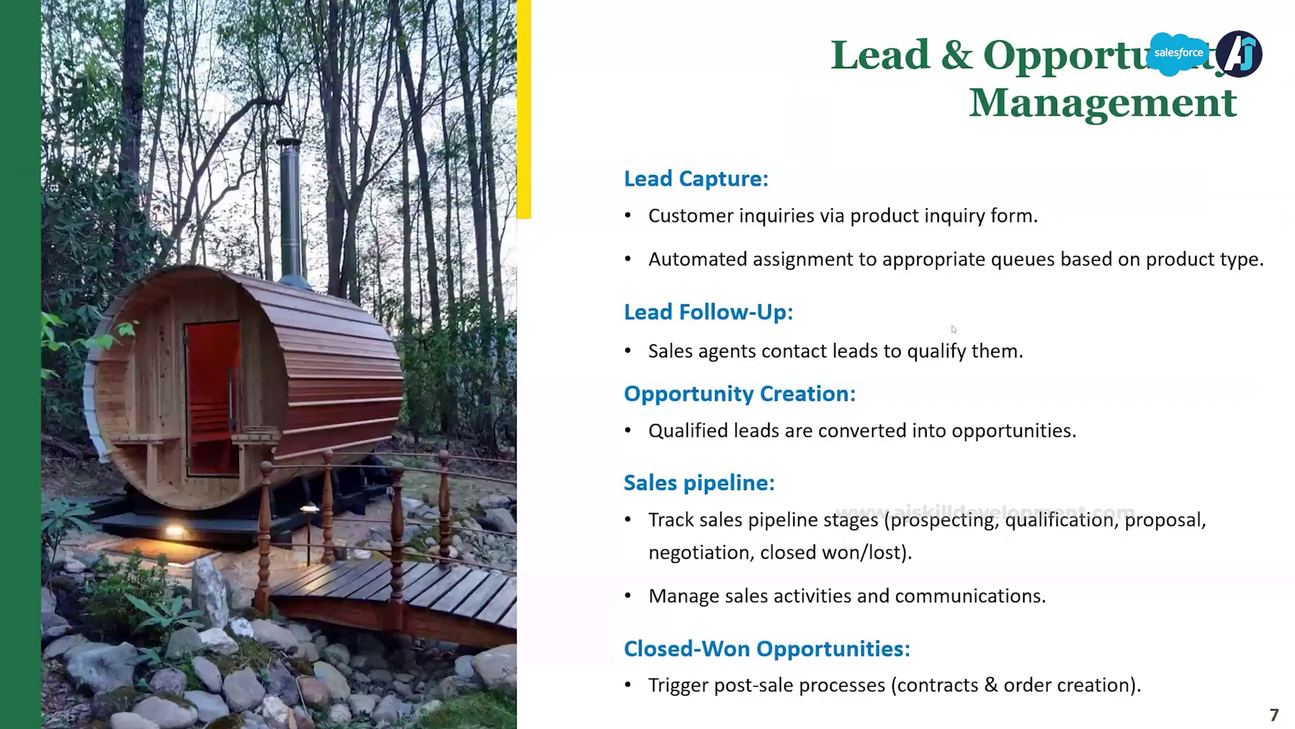
{"action": "left_click", "coordinate": [954, 328]}
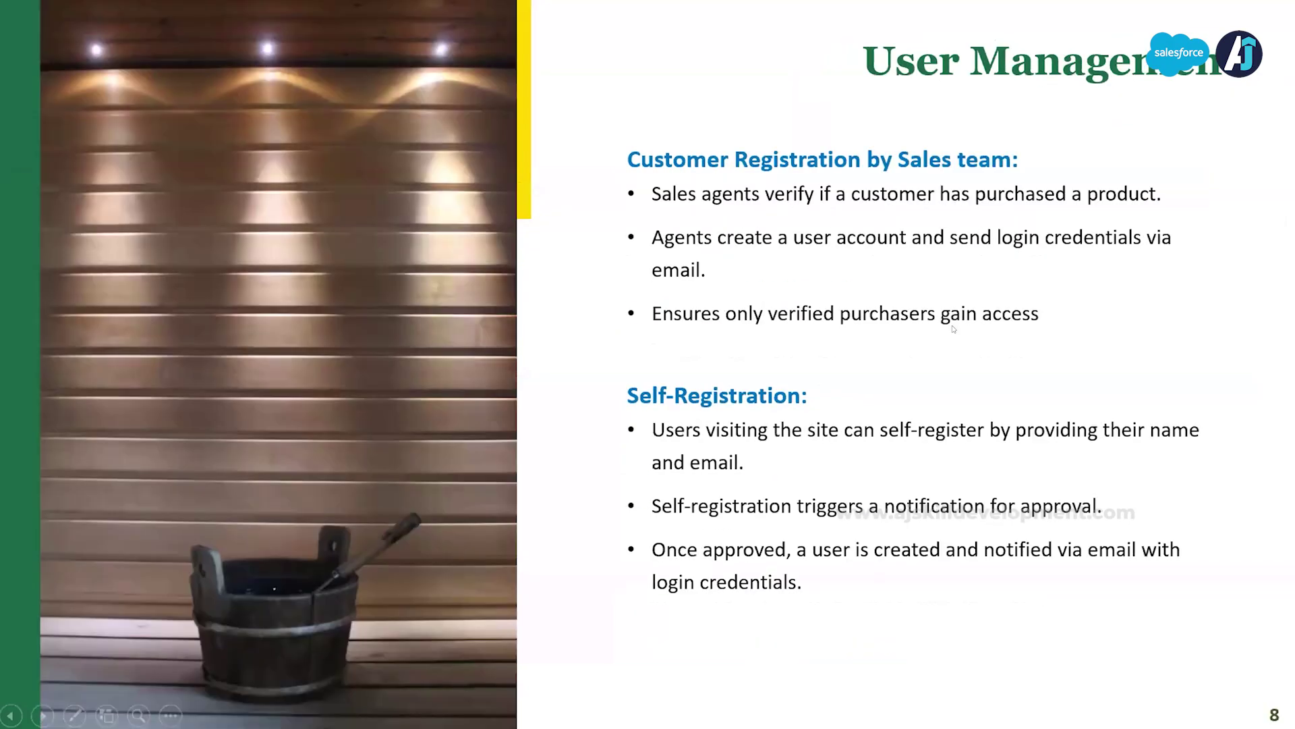
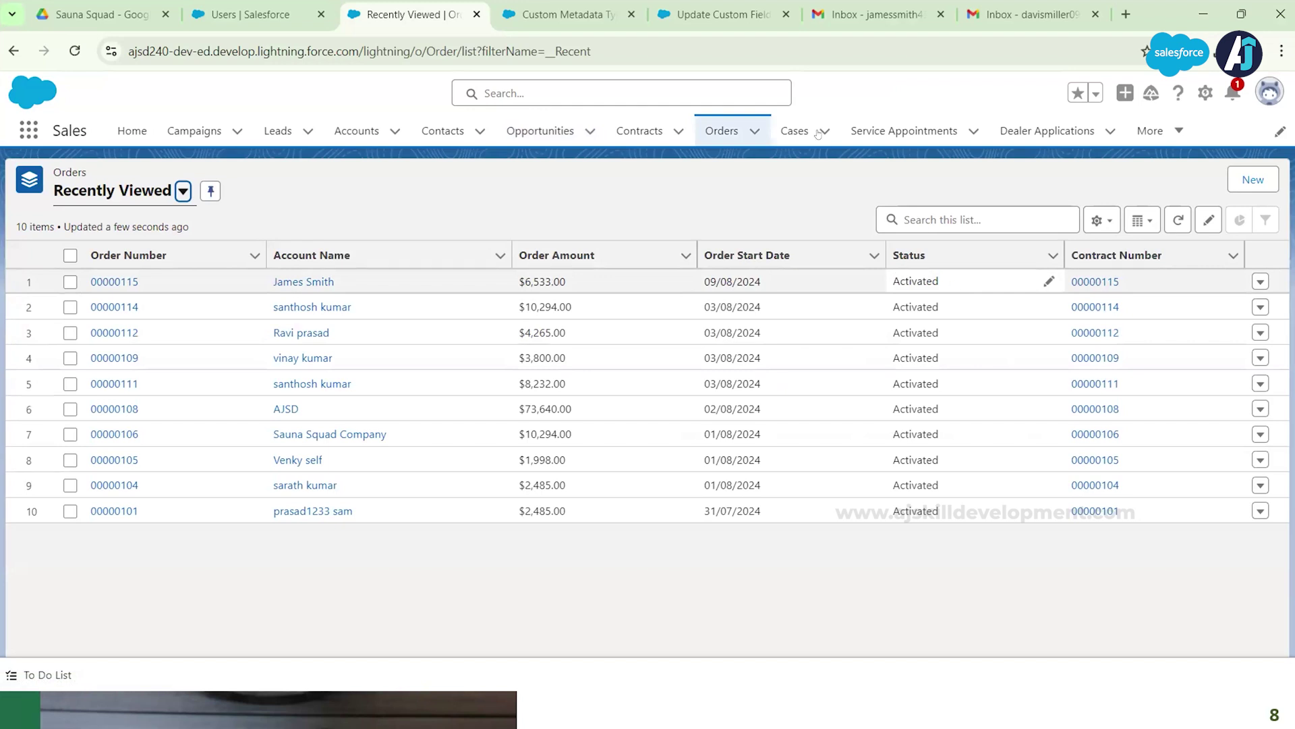
Step: Bring up the 'Update Custom Fields and Send Notification New - V1' flow in Flow Builder
{"action": "left_click", "coordinate": [729, 22]}
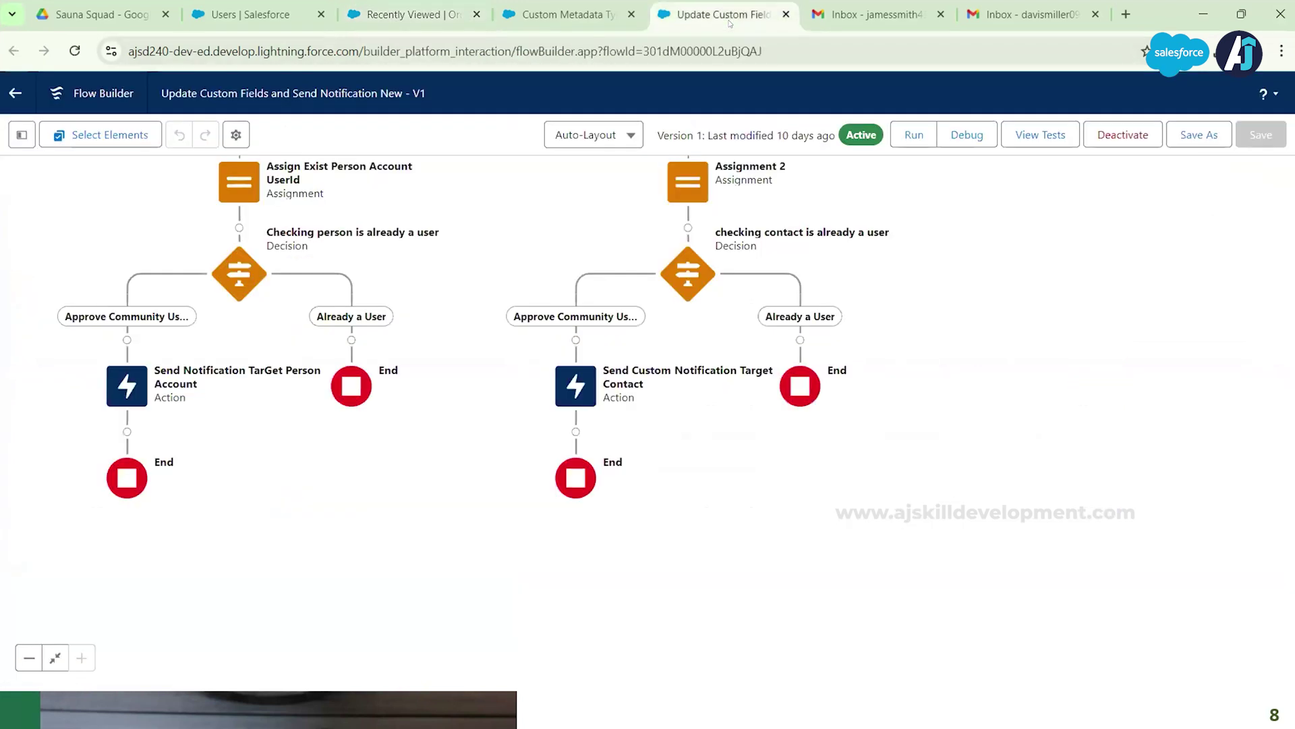
Step: Review the outcomes of the 'Checking person is already a user' decision
{"action": "left_click", "coordinate": [239, 273]}
{"action": "left_click", "coordinate": [237, 439]}
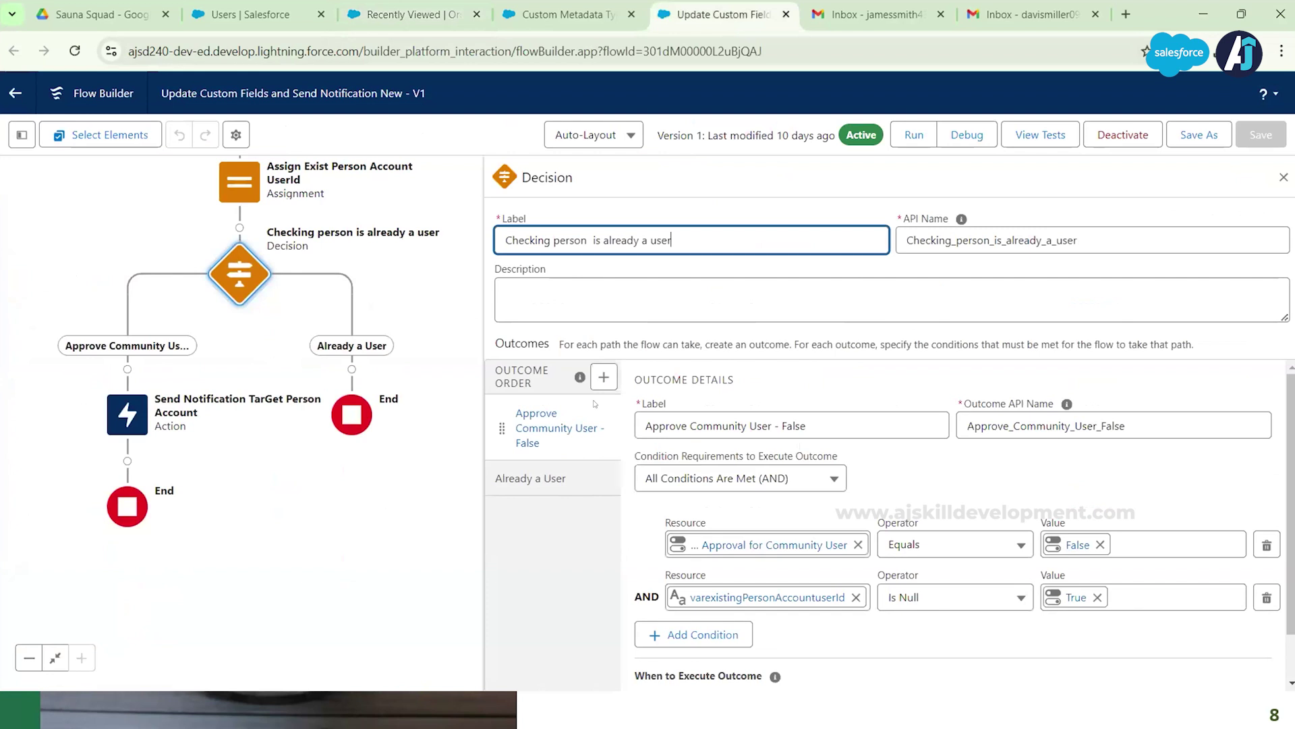
{"action": "scroll", "coordinate": [706, 546], "scroll_direction": "down", "scroll_amount": 2}
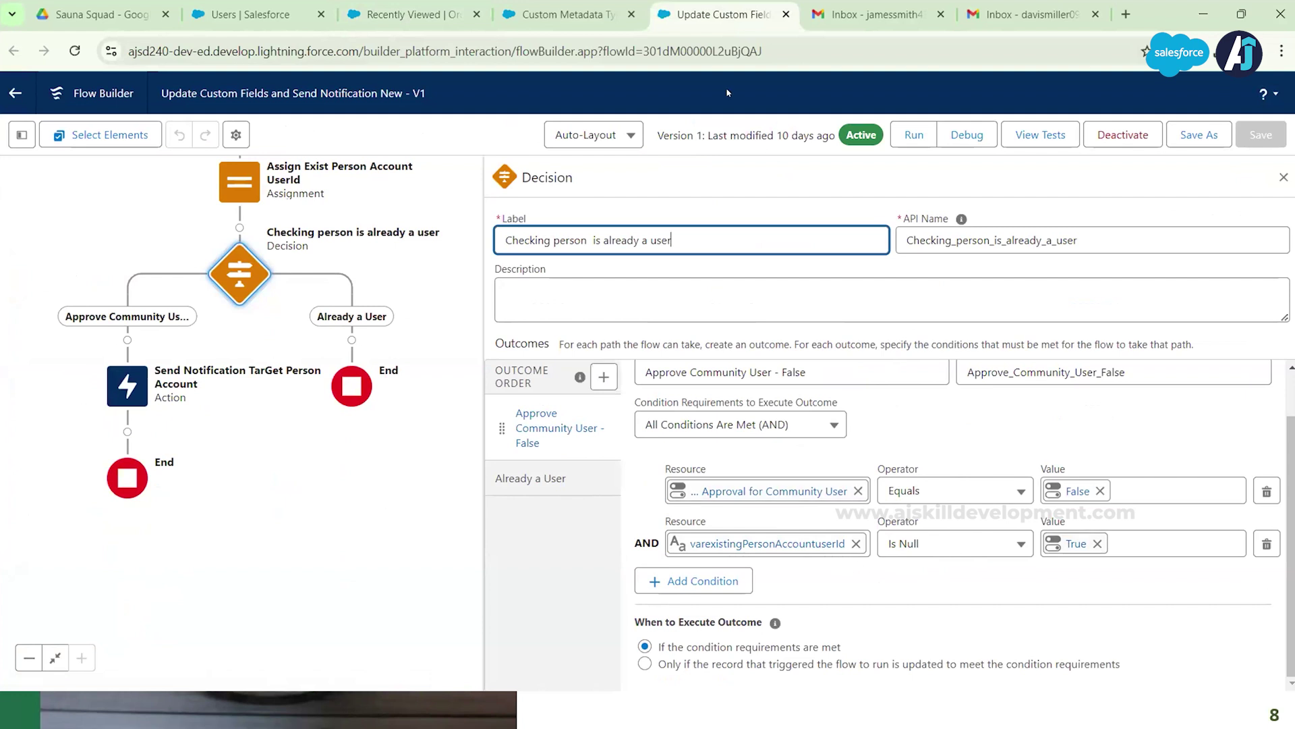
Step: Glance at the orders, custom metadata and flow tabs, ending on Setup's Users list
{"action": "left_click", "coordinate": [422, 16]}
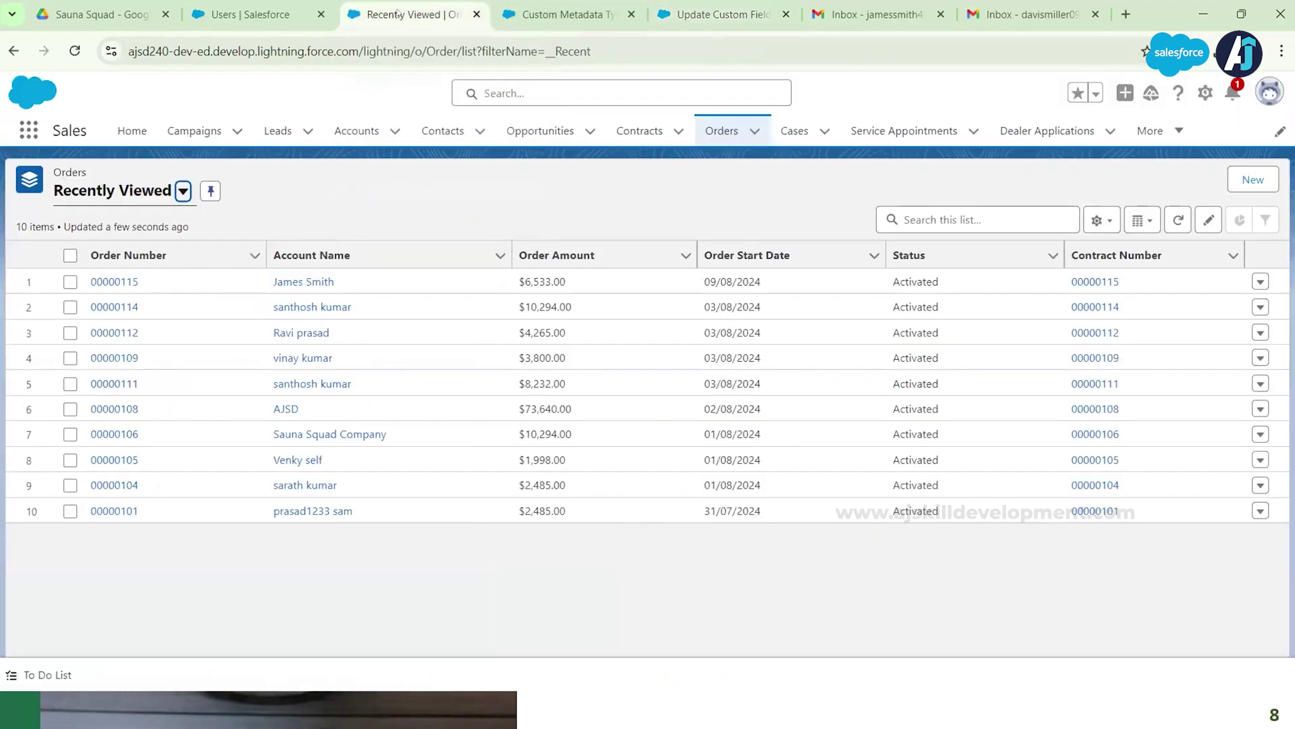
{"action": "left_click", "coordinate": [541, 19]}
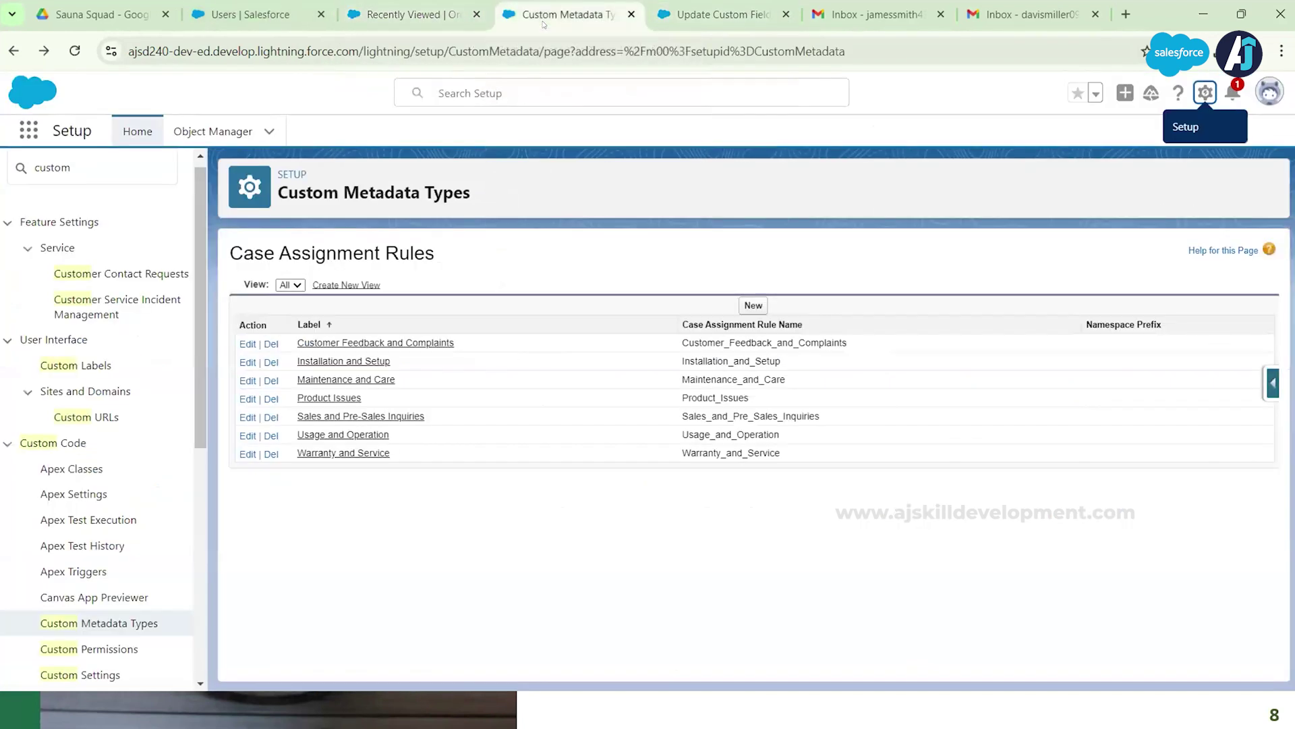
{"action": "left_click", "coordinate": [730, 12]}
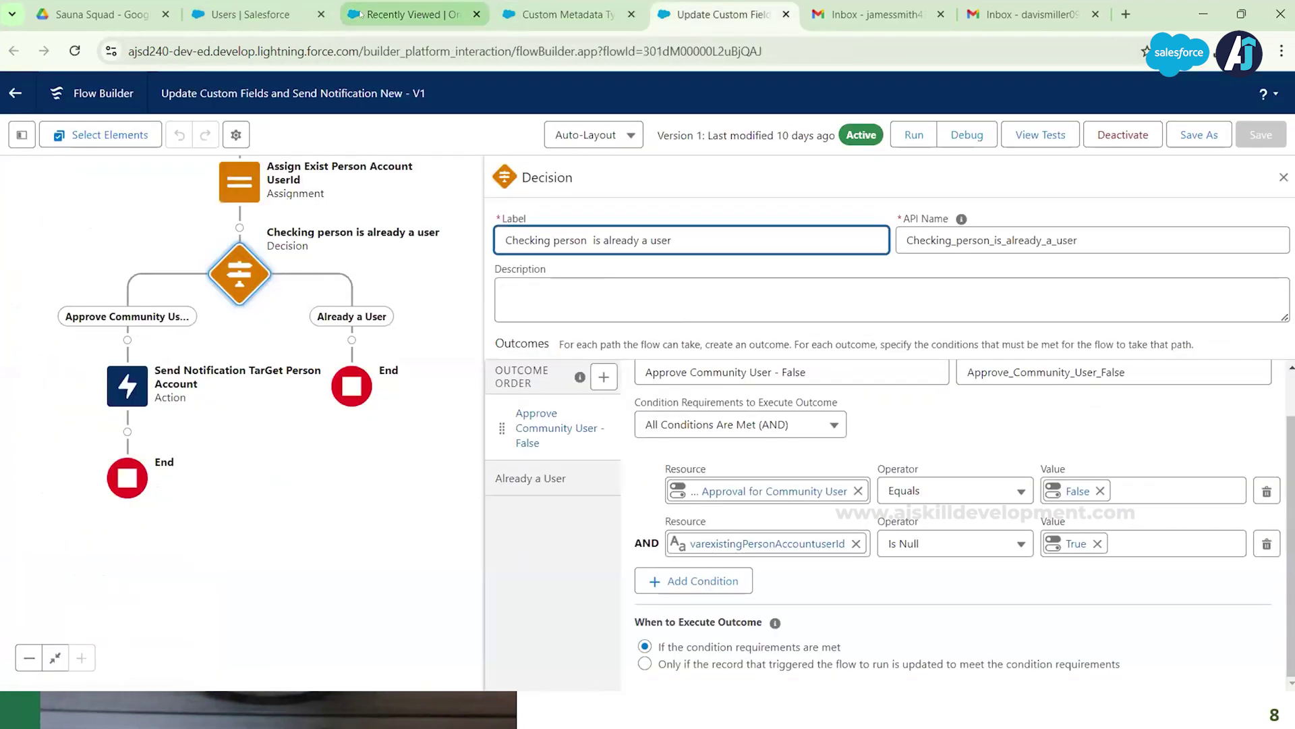
{"action": "left_click", "coordinate": [291, 13]}
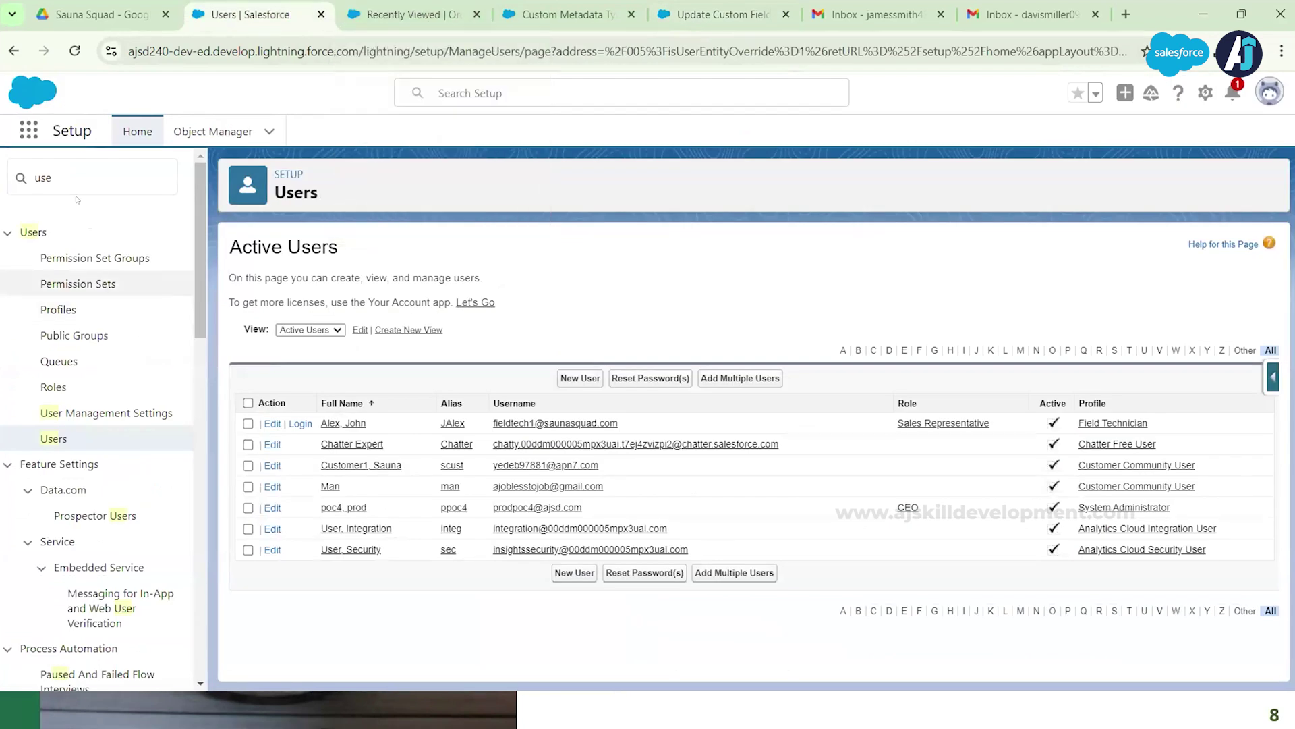
Step: Open the person account from the Order Created approval notification, dismissing the App Launcher first
{"action": "left_click", "coordinate": [31, 133]}
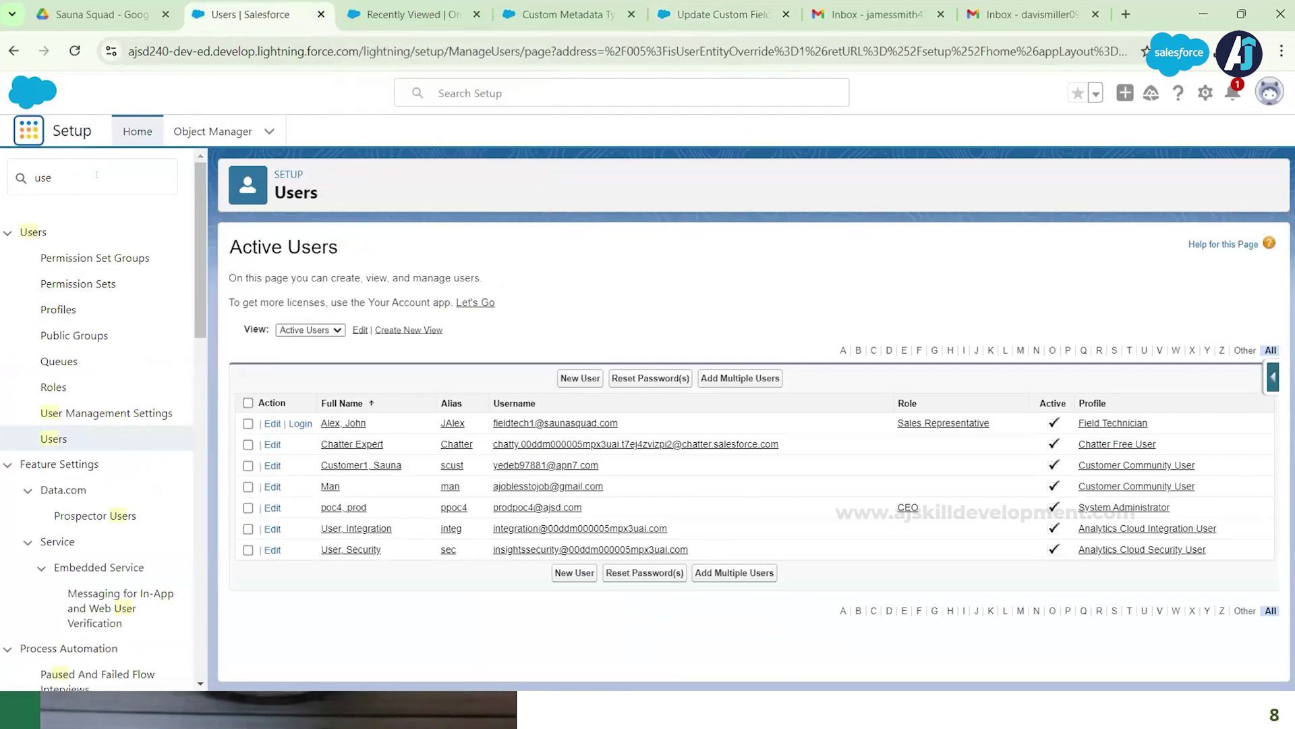
{"action": "type", "text": "sal"}
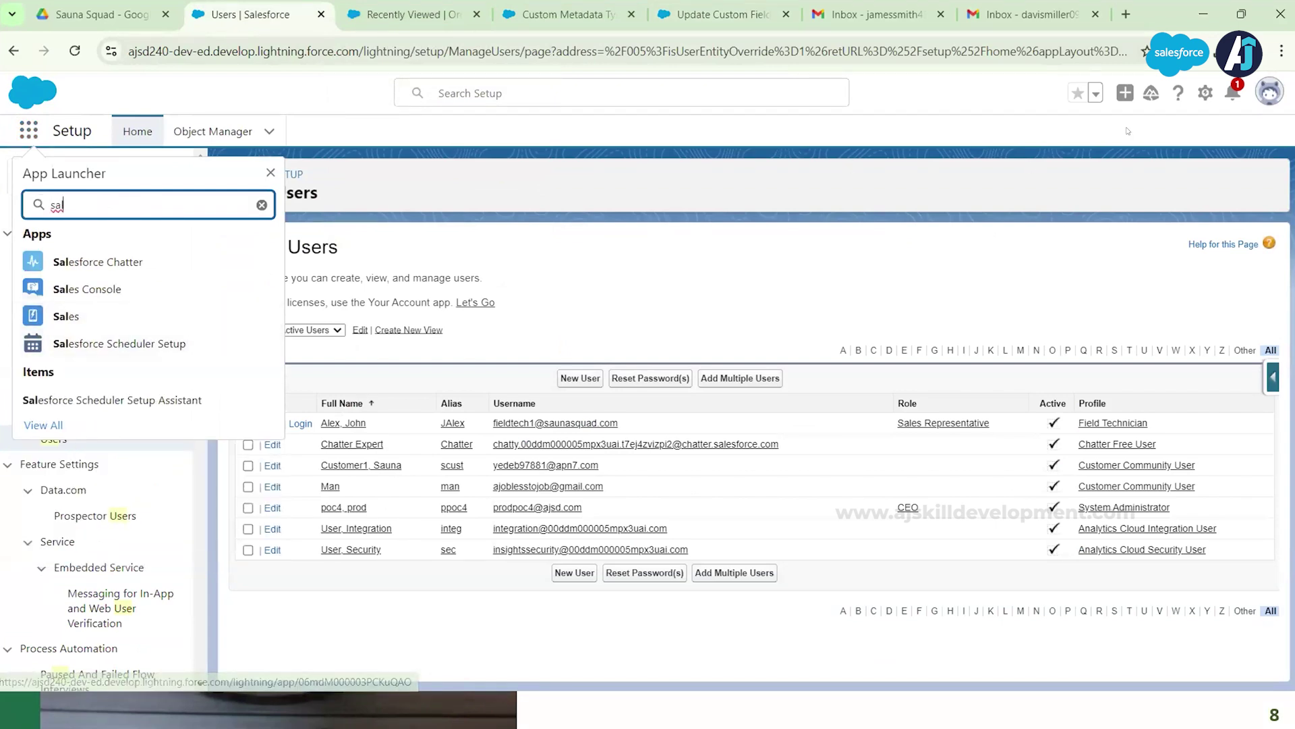
{"action": "key", "text": "Escape"}
{"action": "left_click", "coordinate": [1232, 89]}
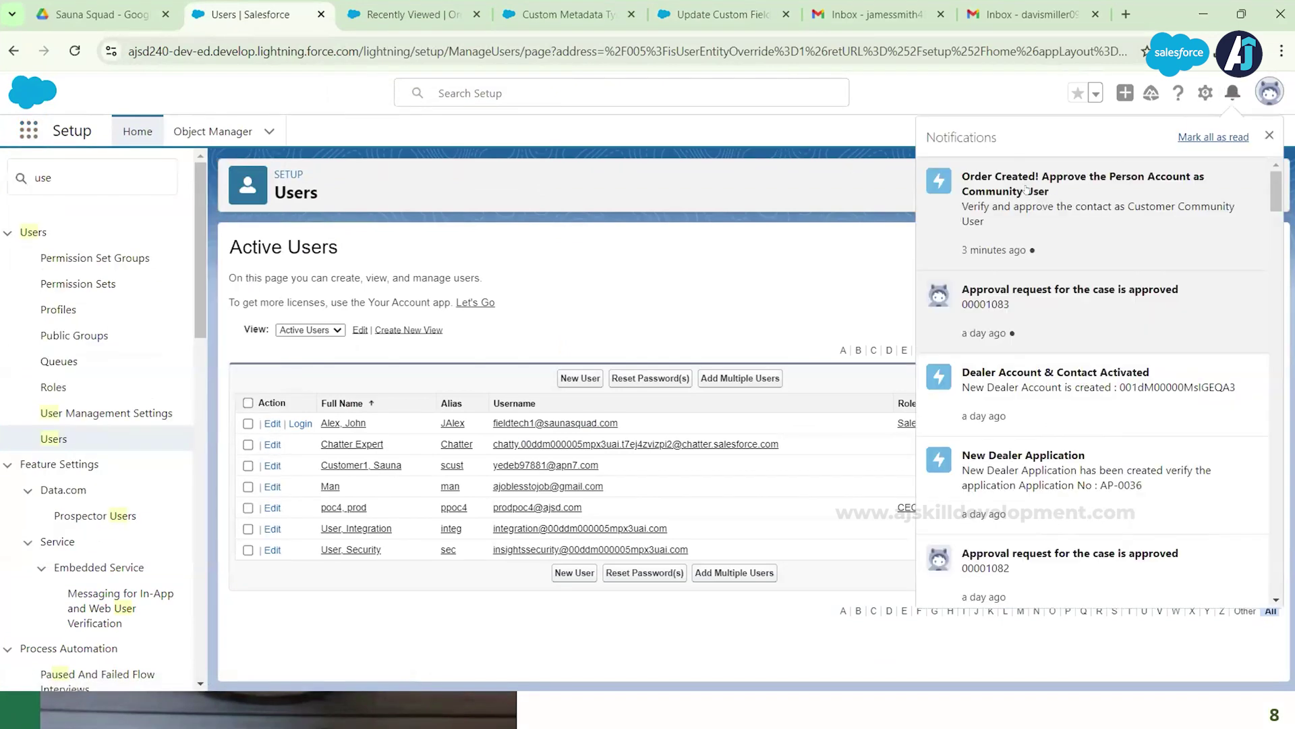
{"action": "left_click", "coordinate": [1029, 189]}
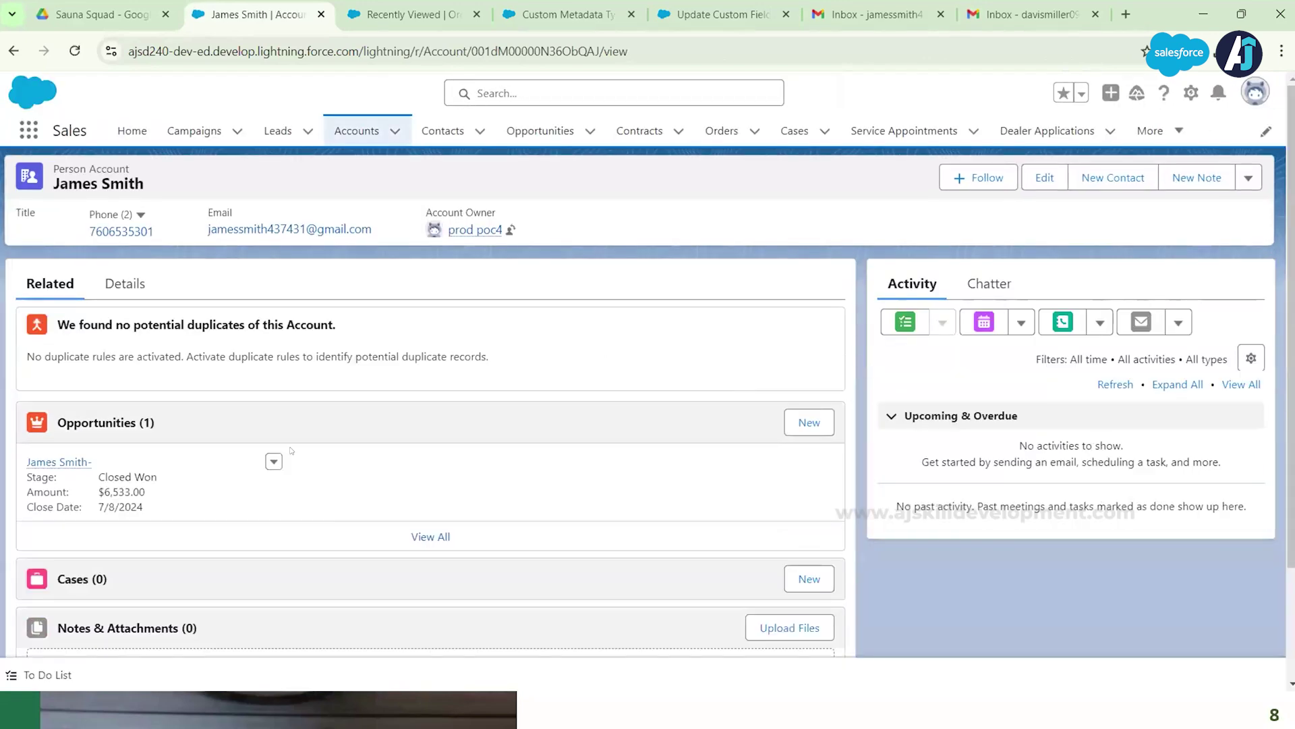
Step: Tick Approval for Community User in the account Details and save, then close Flow Builder
{"action": "left_click", "coordinate": [119, 288]}
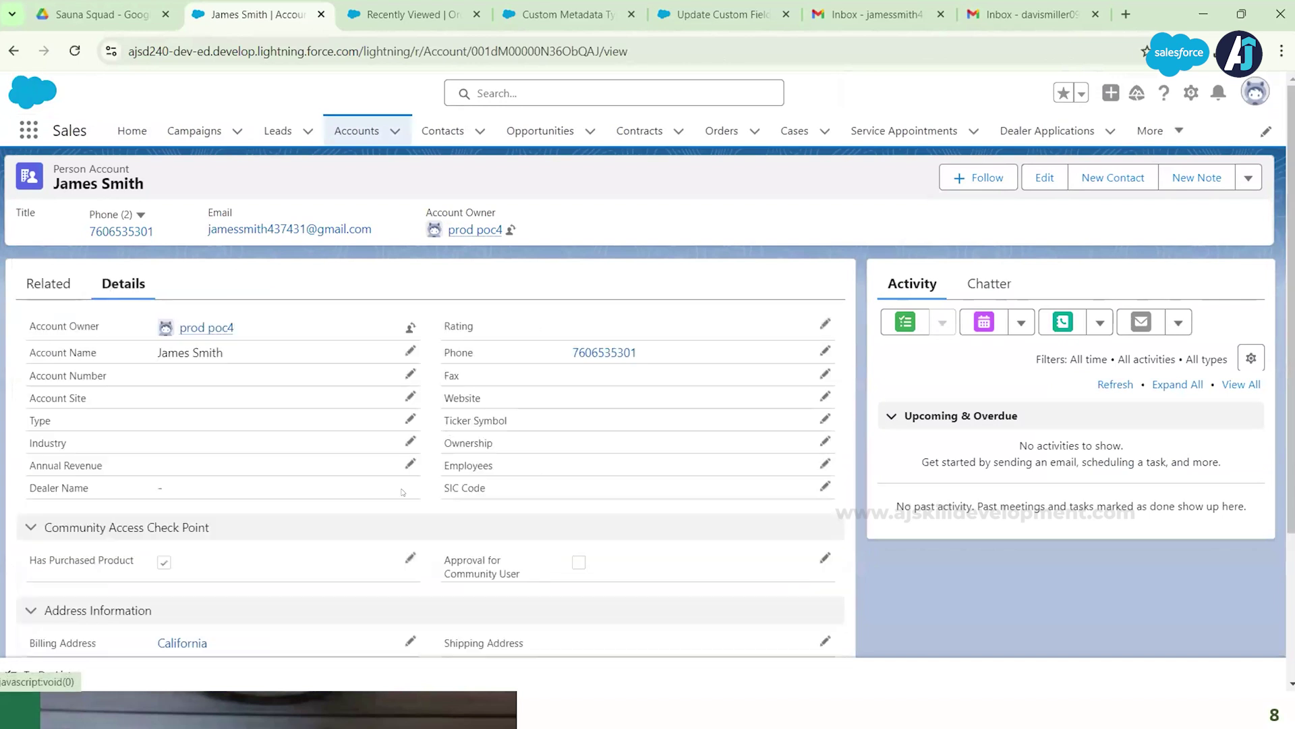
{"action": "scroll", "coordinate": [402, 492], "scroll_direction": "down", "scroll_amount": 3}
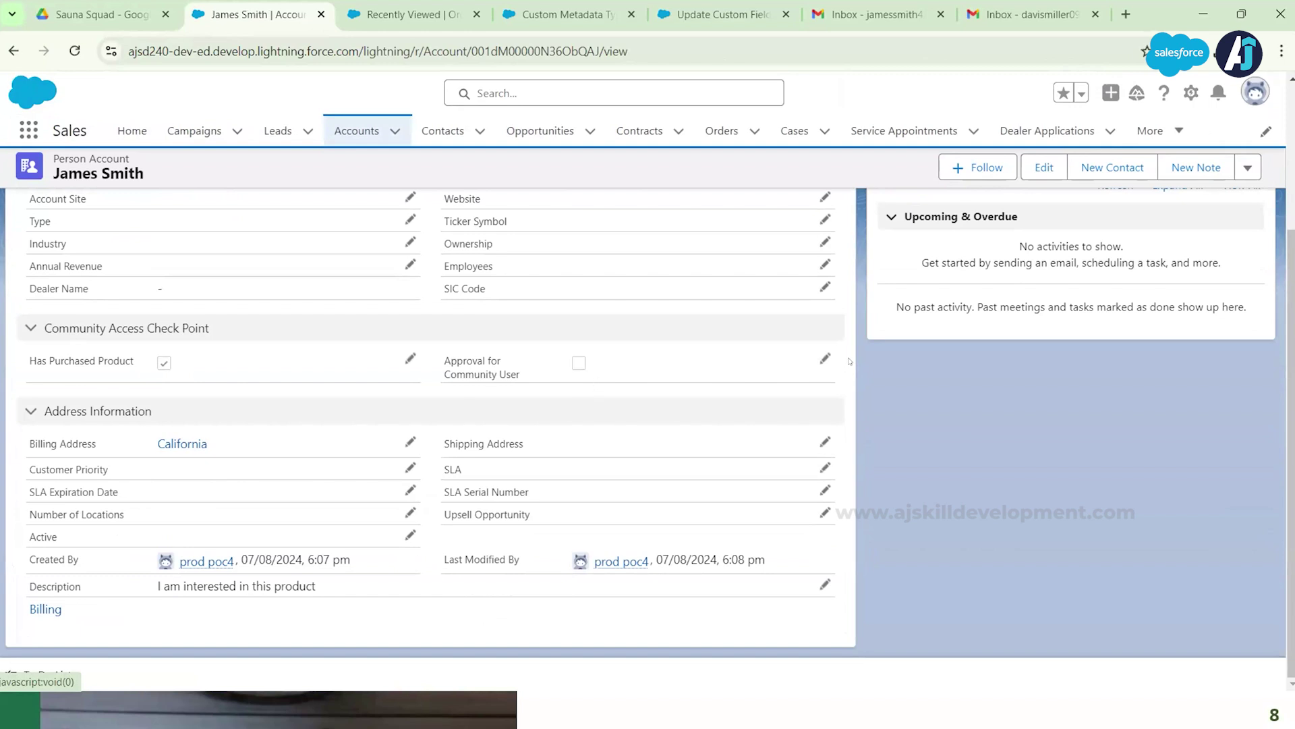
{"action": "left_click", "coordinate": [824, 359]}
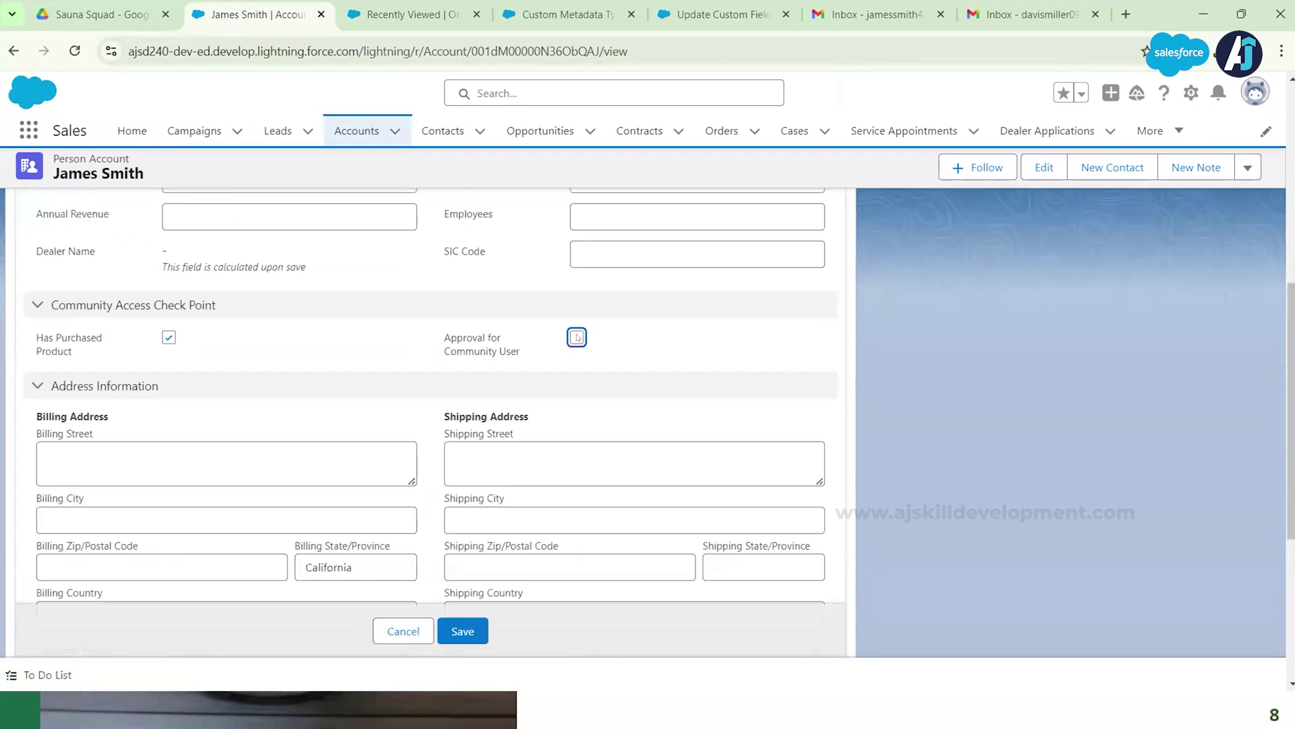
{"action": "left_click", "coordinate": [578, 337]}
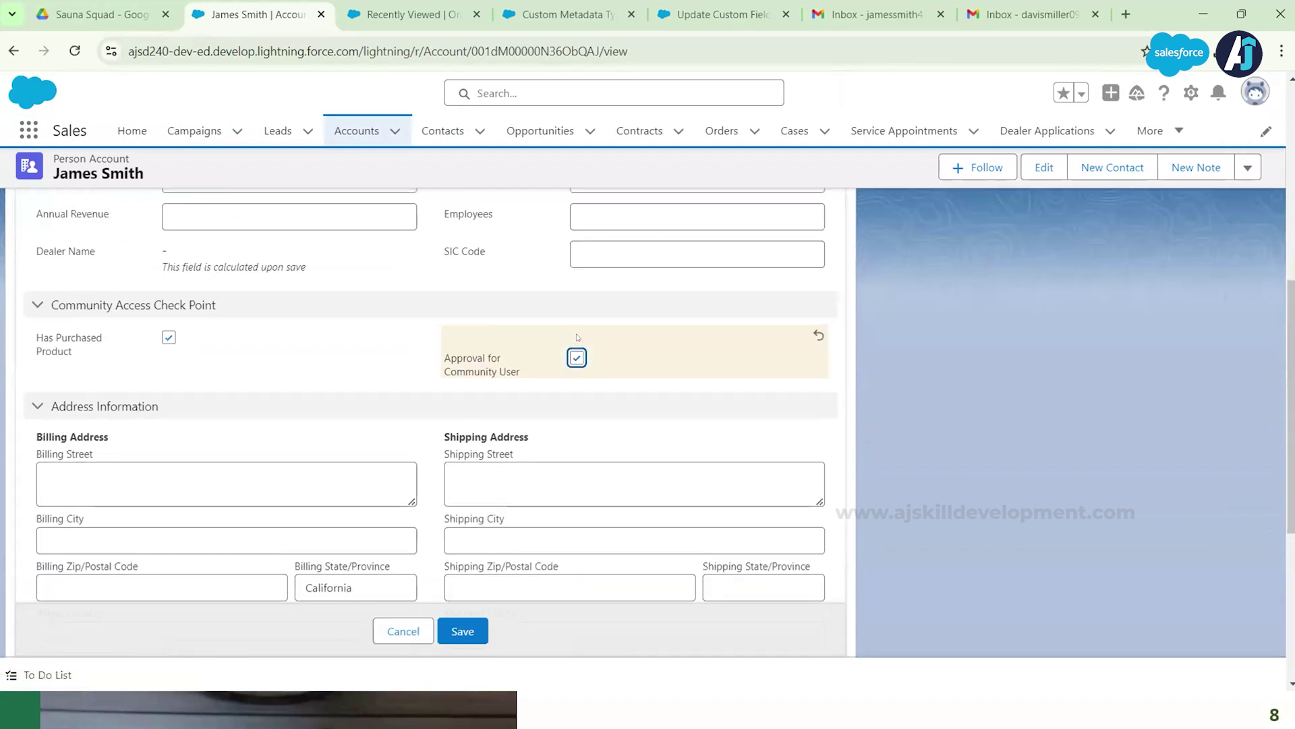
{"action": "left_click", "coordinate": [464, 633]}
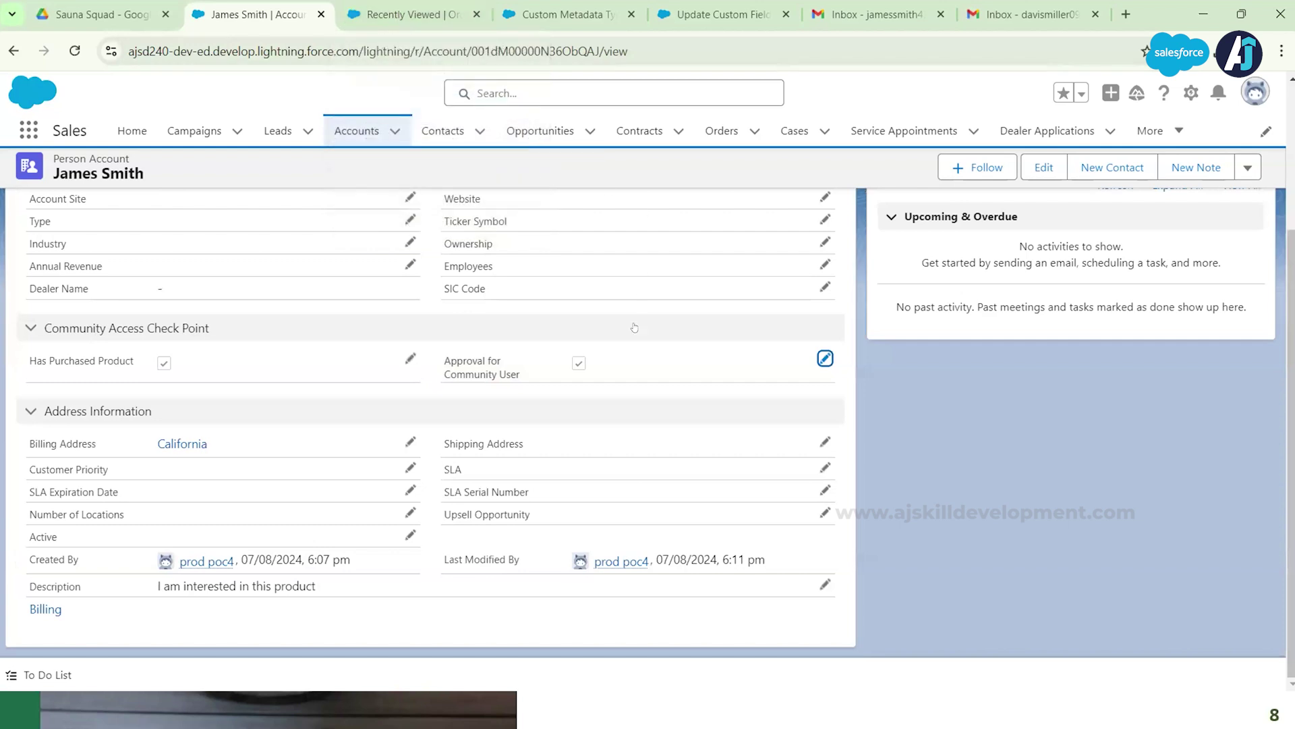
{"action": "scroll", "coordinate": [649, 386], "scroll_direction": "up", "scroll_amount": 1}
{"action": "scroll", "coordinate": [649, 386], "scroll_direction": "up", "scroll_amount": 3}
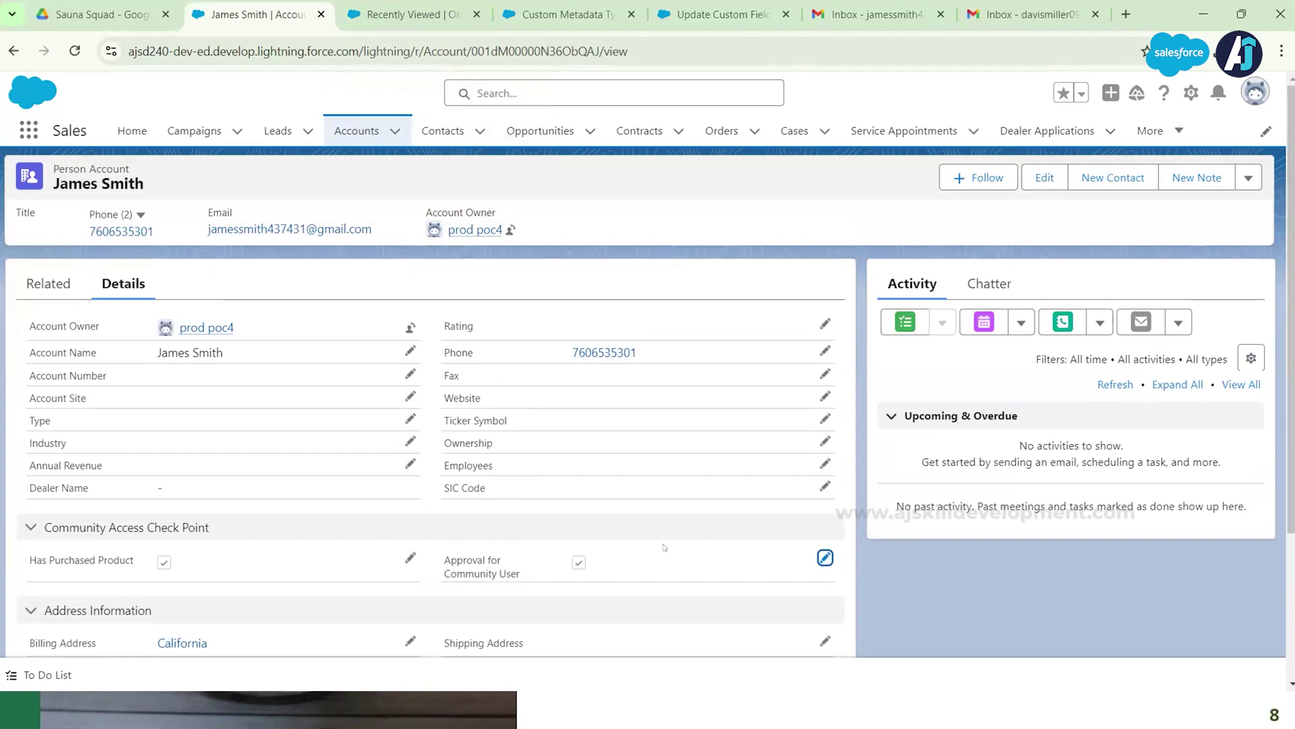
{"action": "left_click", "coordinate": [786, 14]}
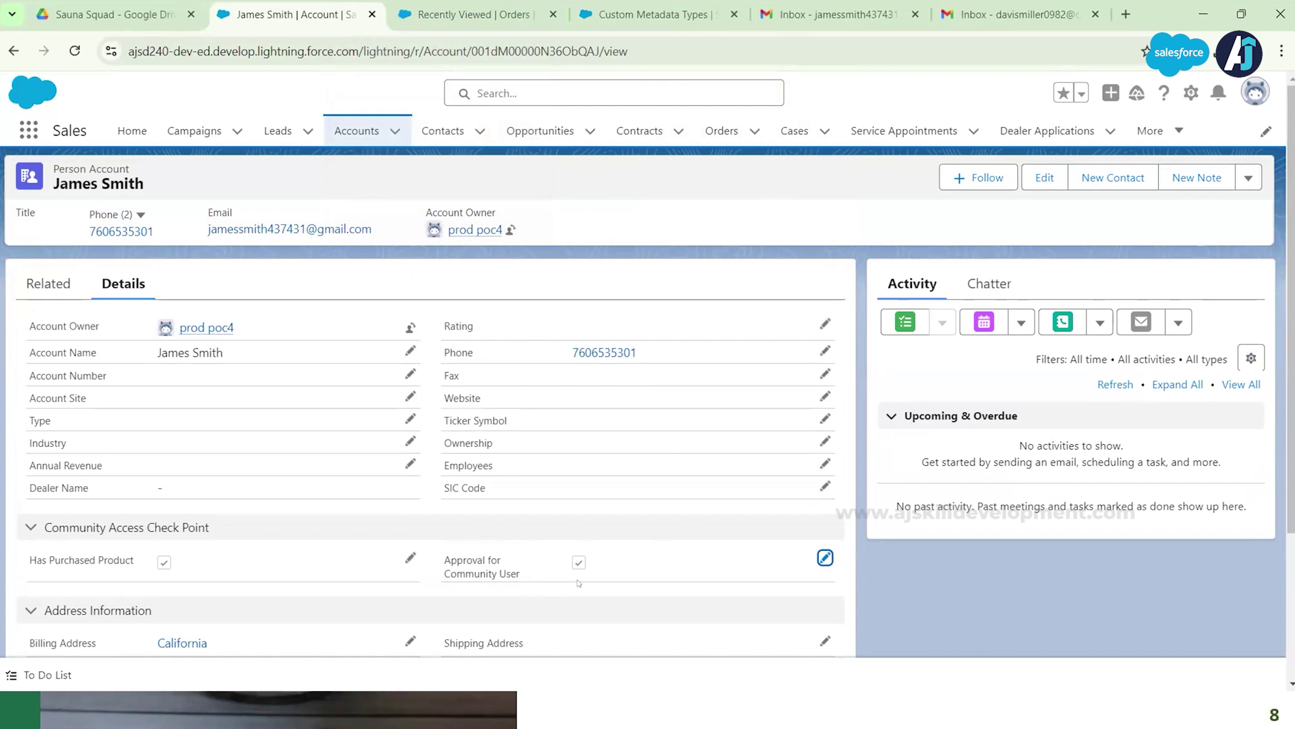
Step: Open Setup in a new tab and reach Users via Quick Find 'user'
{"action": "left_click", "coordinate": [468, 14]}
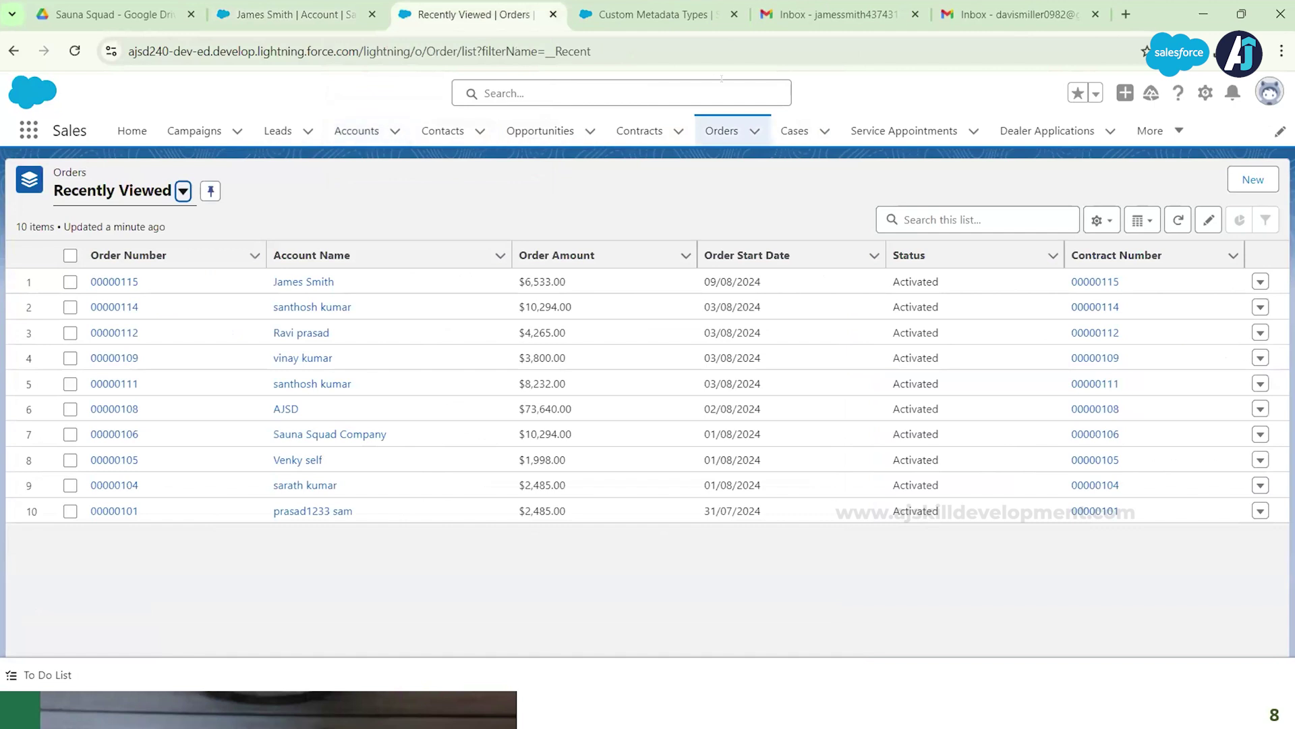
{"action": "left_click", "coordinate": [1205, 93]}
{"action": "left_click", "coordinate": [1139, 132]}
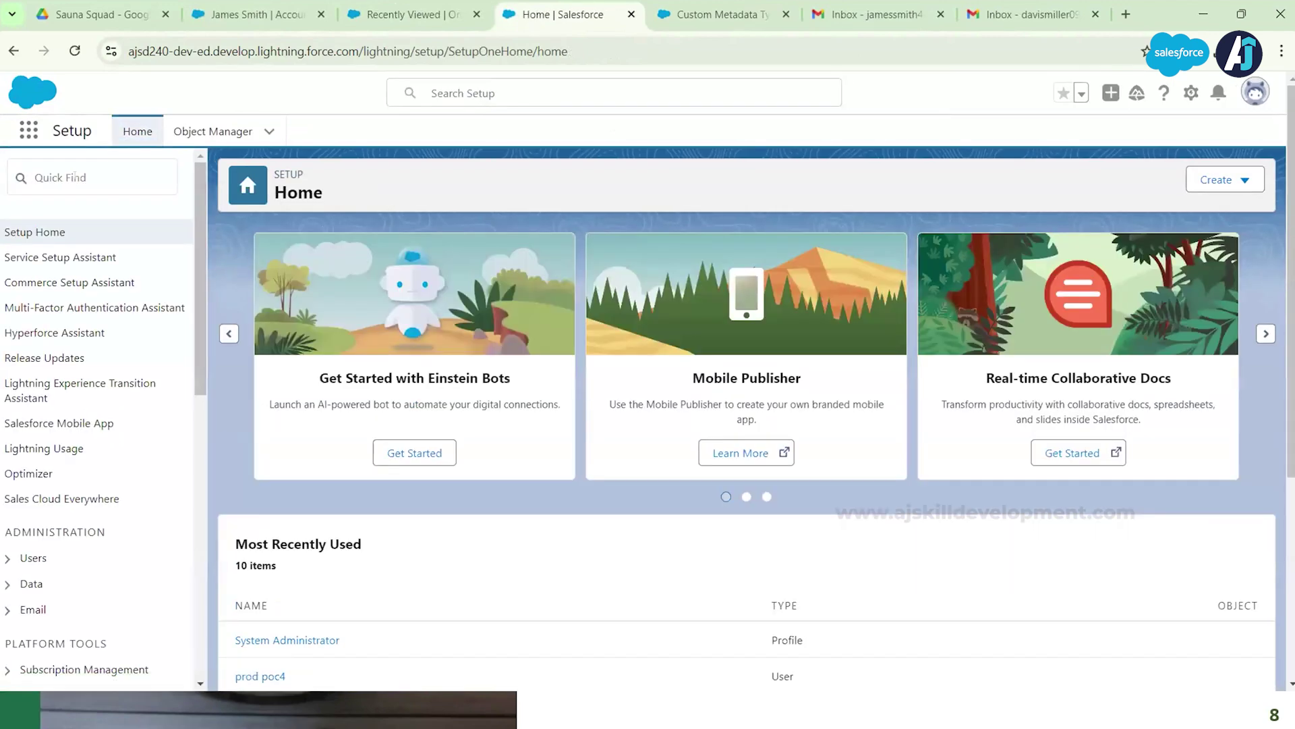
{"action": "left_click", "coordinate": [102, 175]}
{"action": "type", "text": "us"}
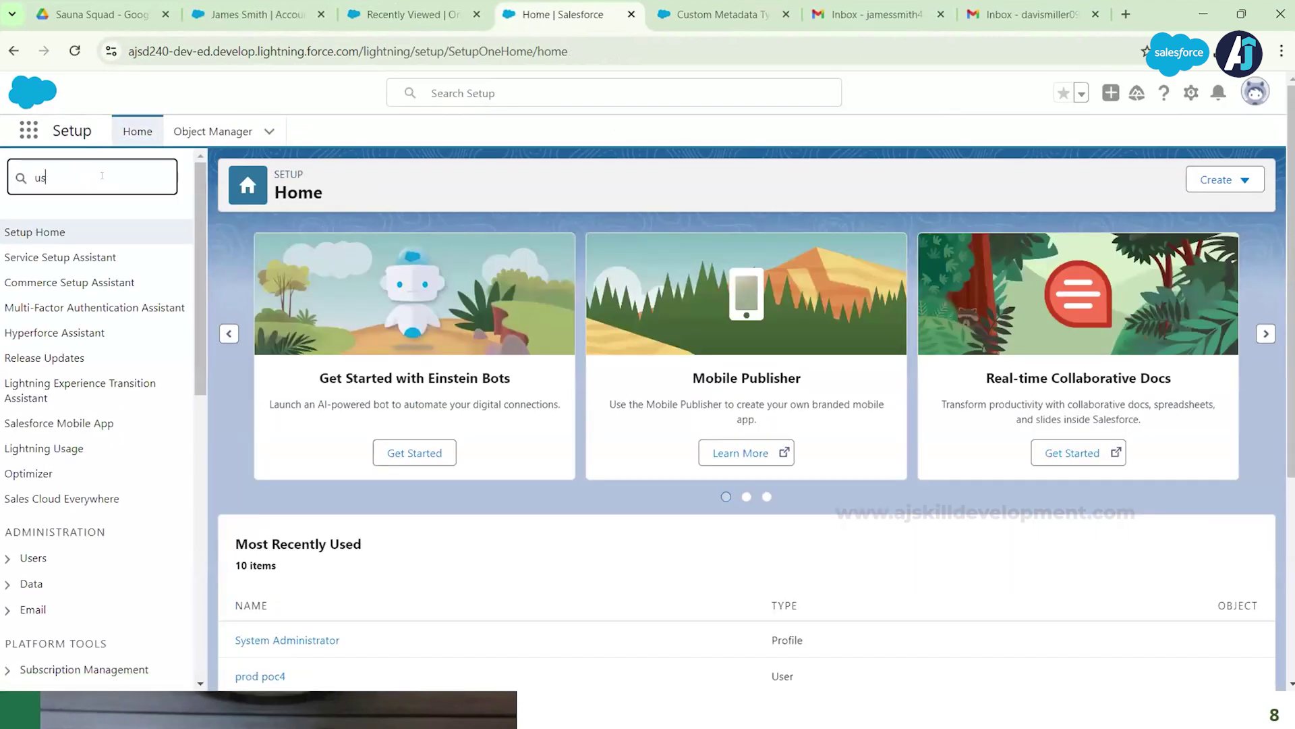
{"action": "type", "text": "er"}
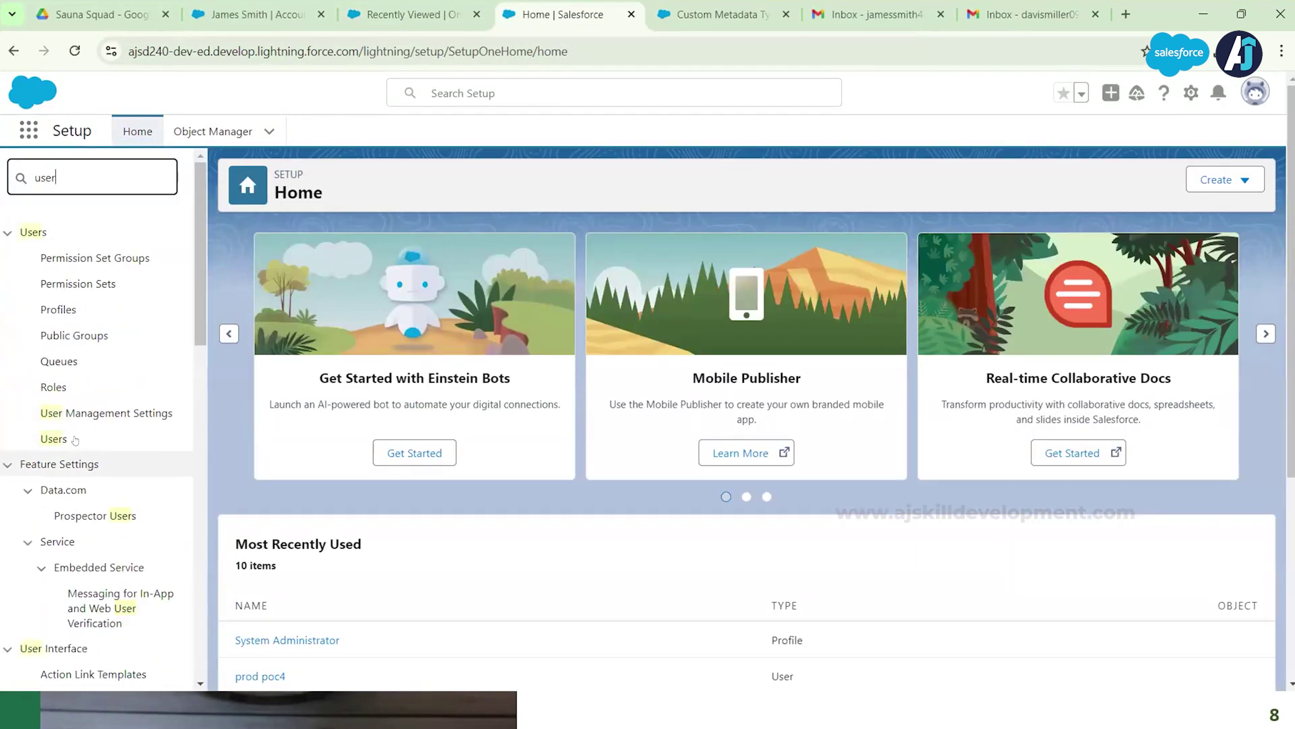
{"action": "left_click", "coordinate": [55, 439]}
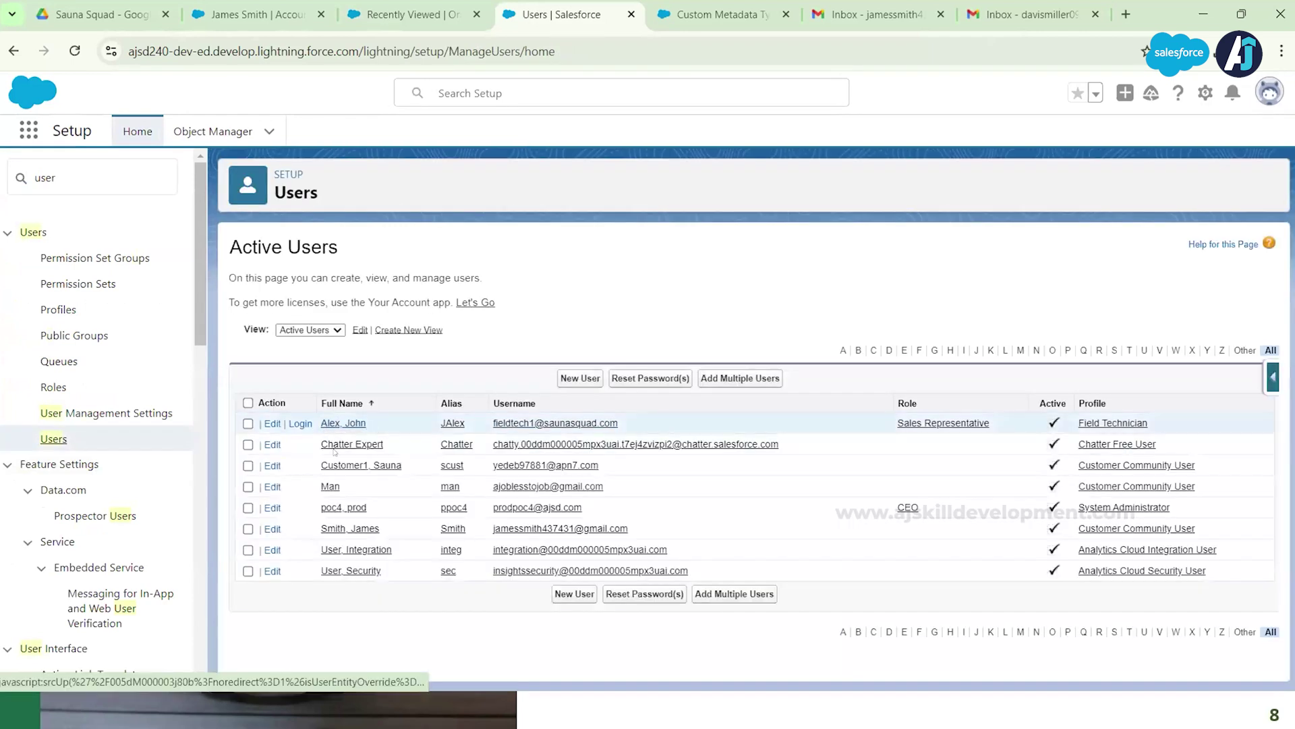
Step: Inspect the new Customer Community User's edit form and cancel without changes
{"action": "left_click", "coordinate": [271, 529]}
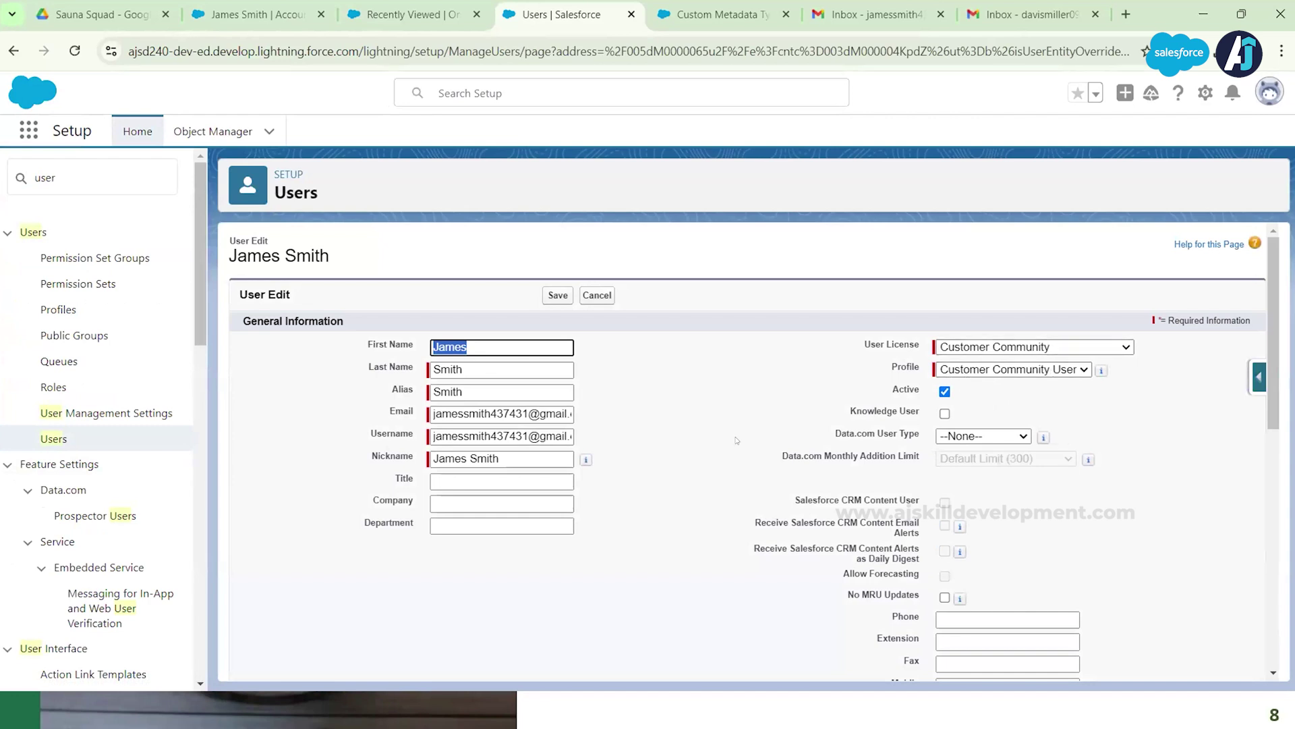
{"action": "left_click", "coordinate": [597, 296]}
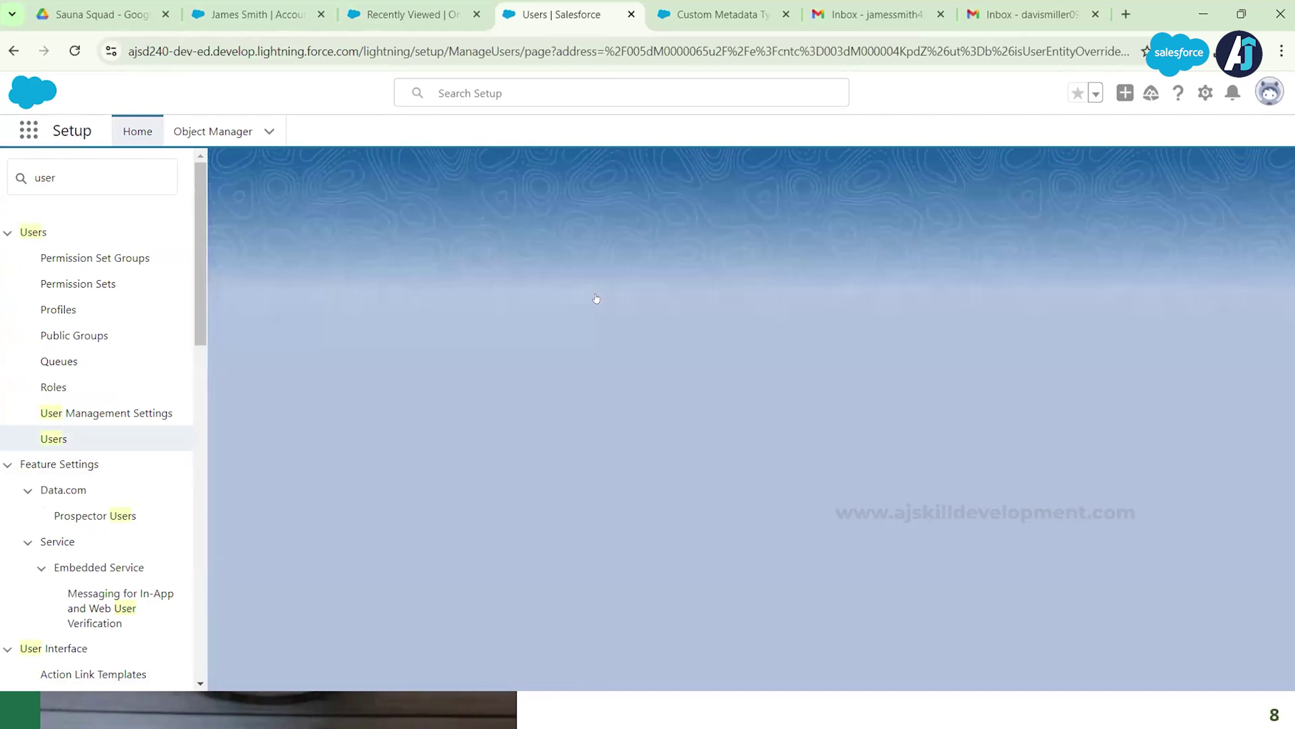
{"action": "left_click", "coordinate": [868, 15]}
Step: Reload Gmail, open the Welcome to SaunaProd email and follow its community login link
{"action": "left_click", "coordinate": [74, 51]}
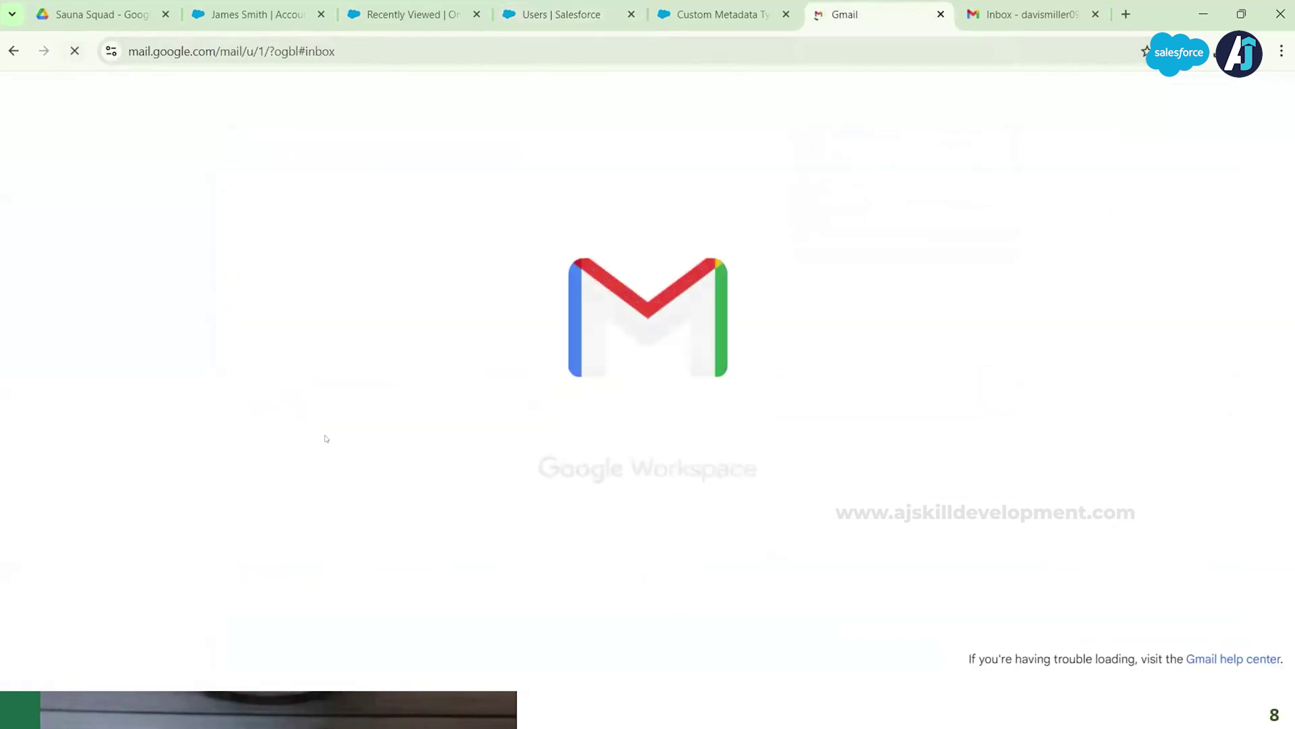
{"action": "left_click_drag", "start_coordinate": [564, 396], "coordinate": [518, 514]}
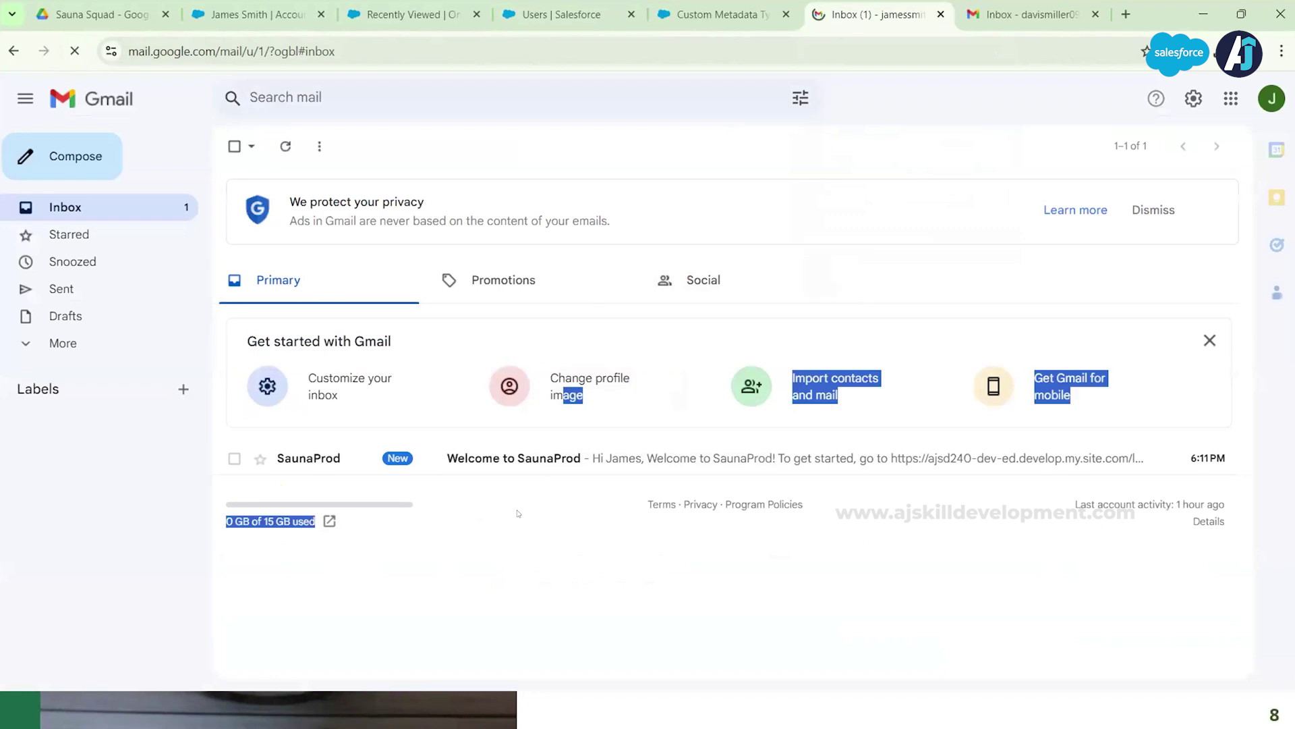
{"action": "left_click", "coordinate": [486, 570]}
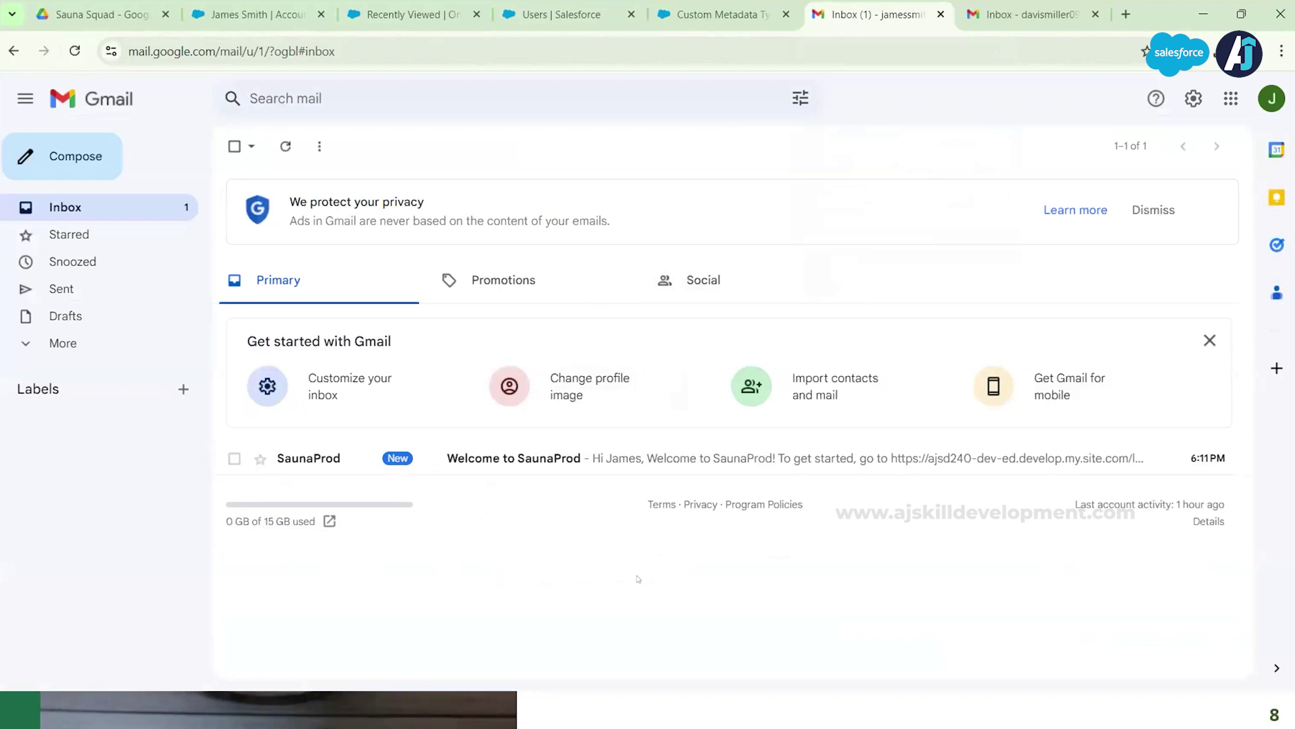
{"action": "left_click", "coordinate": [509, 453]}
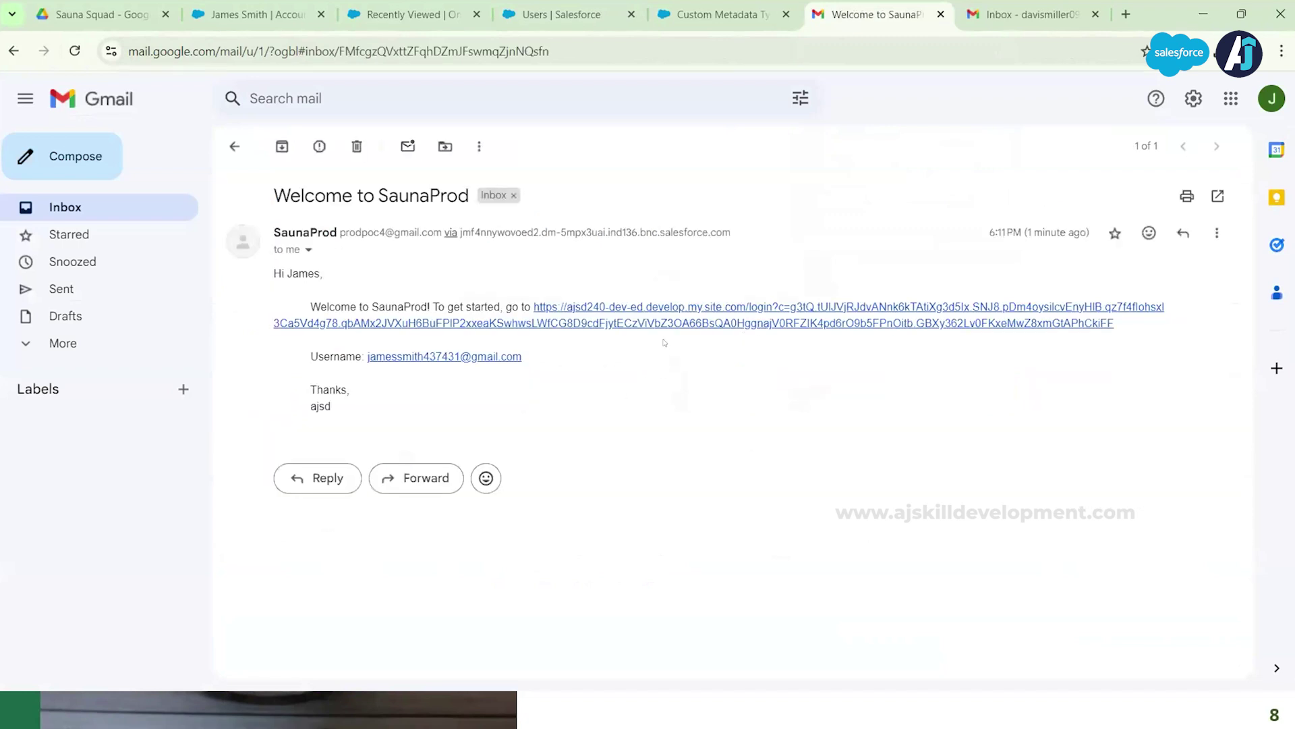
{"action": "left_click", "coordinate": [697, 308]}
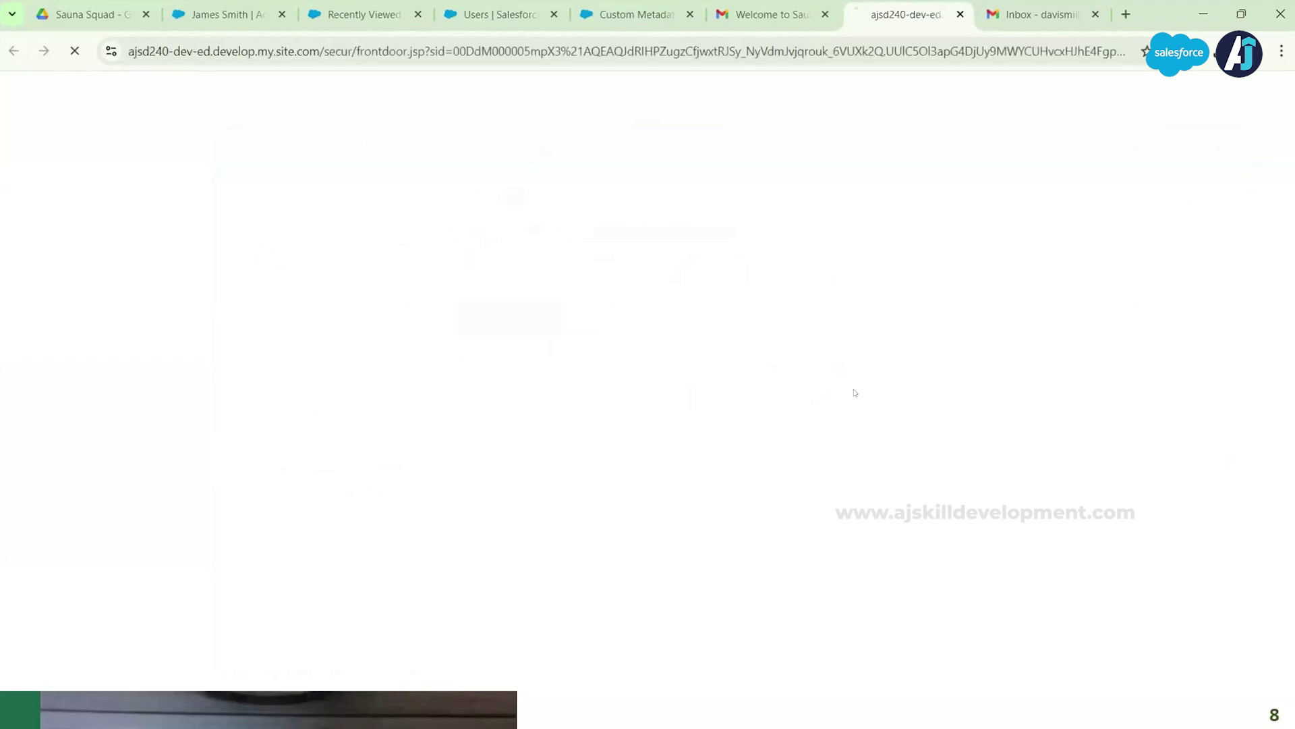
Step: Enter and confirm the customer's new community password and submit the change
{"action": "type", "text": "•••••••••••••"}
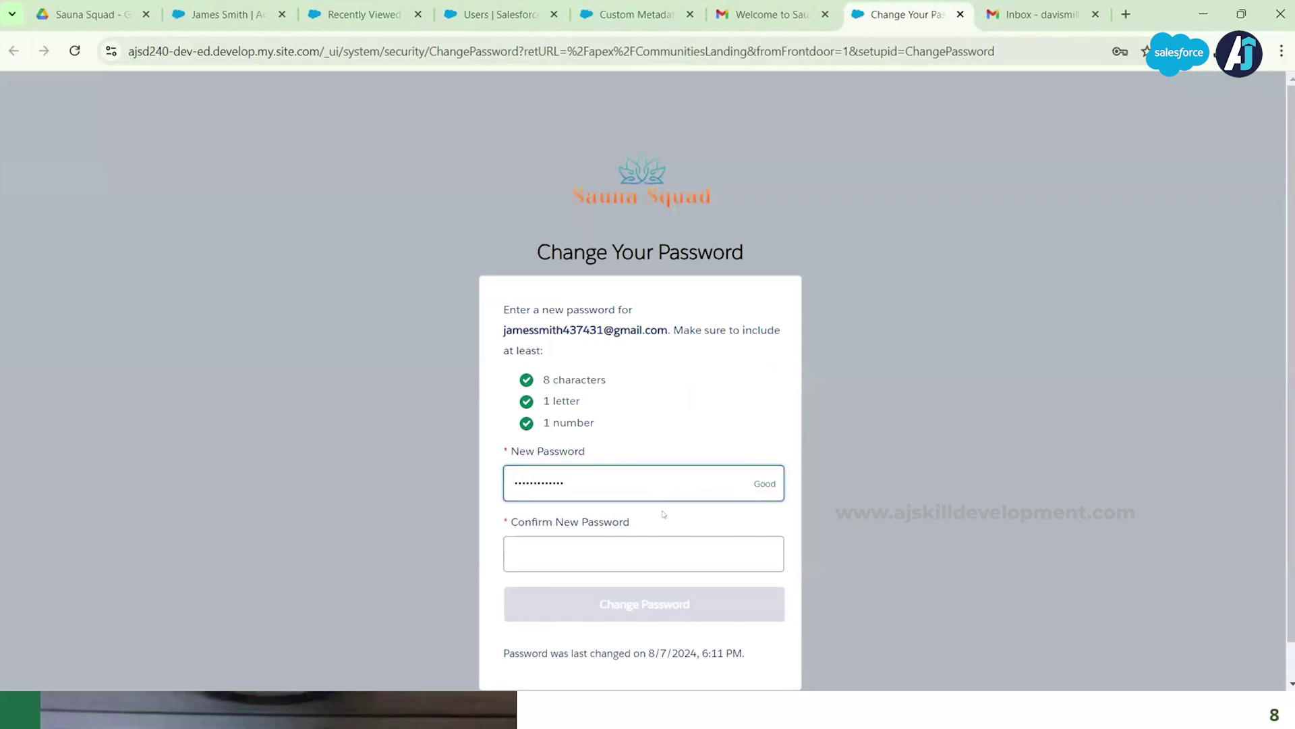
{"action": "left_click", "coordinate": [675, 550]}
{"action": "type", "text": "•••••••"}
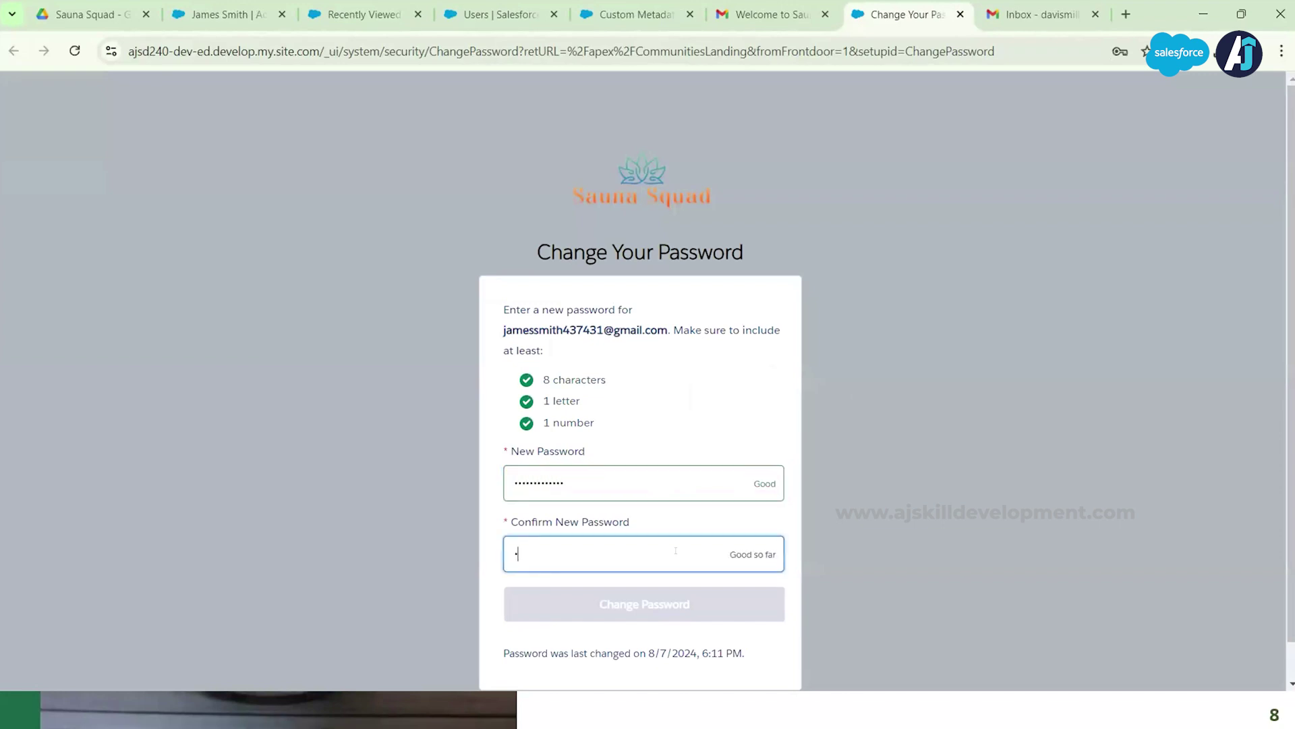
{"action": "type", "text": "••••••"}
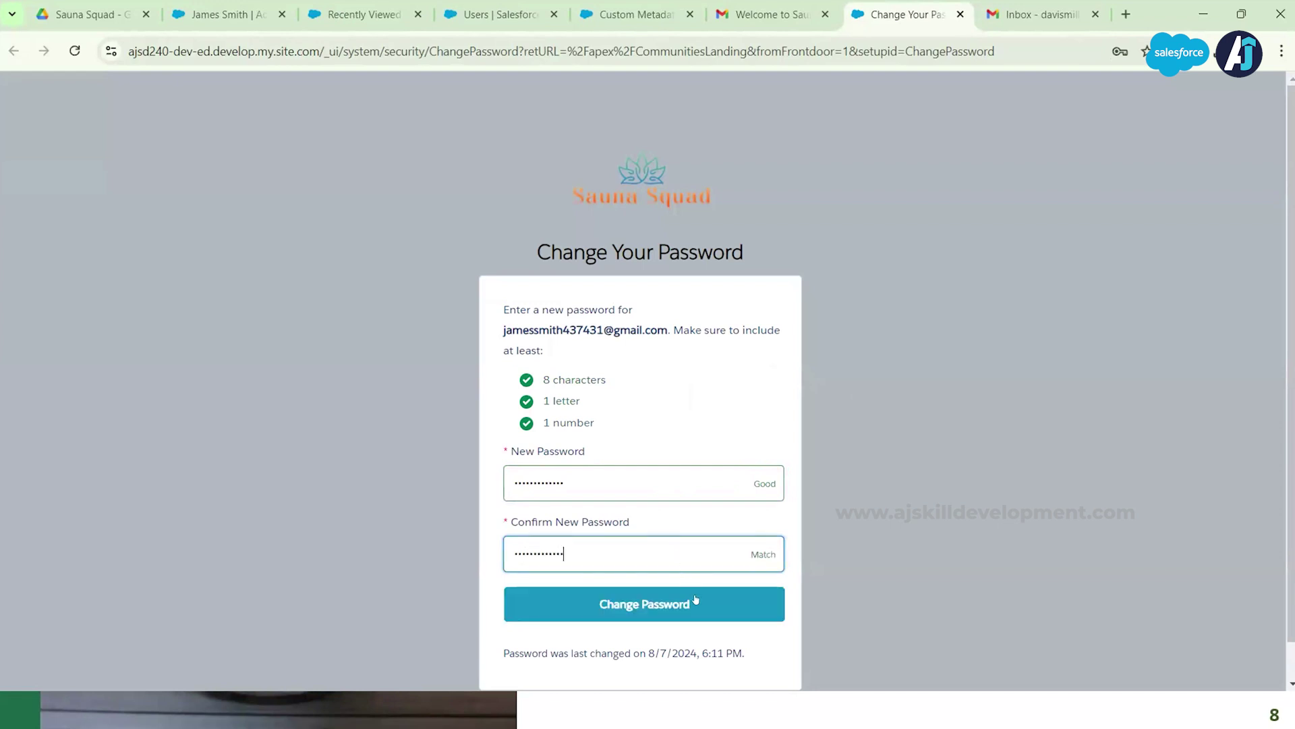
{"action": "left_click", "coordinate": [694, 600]}
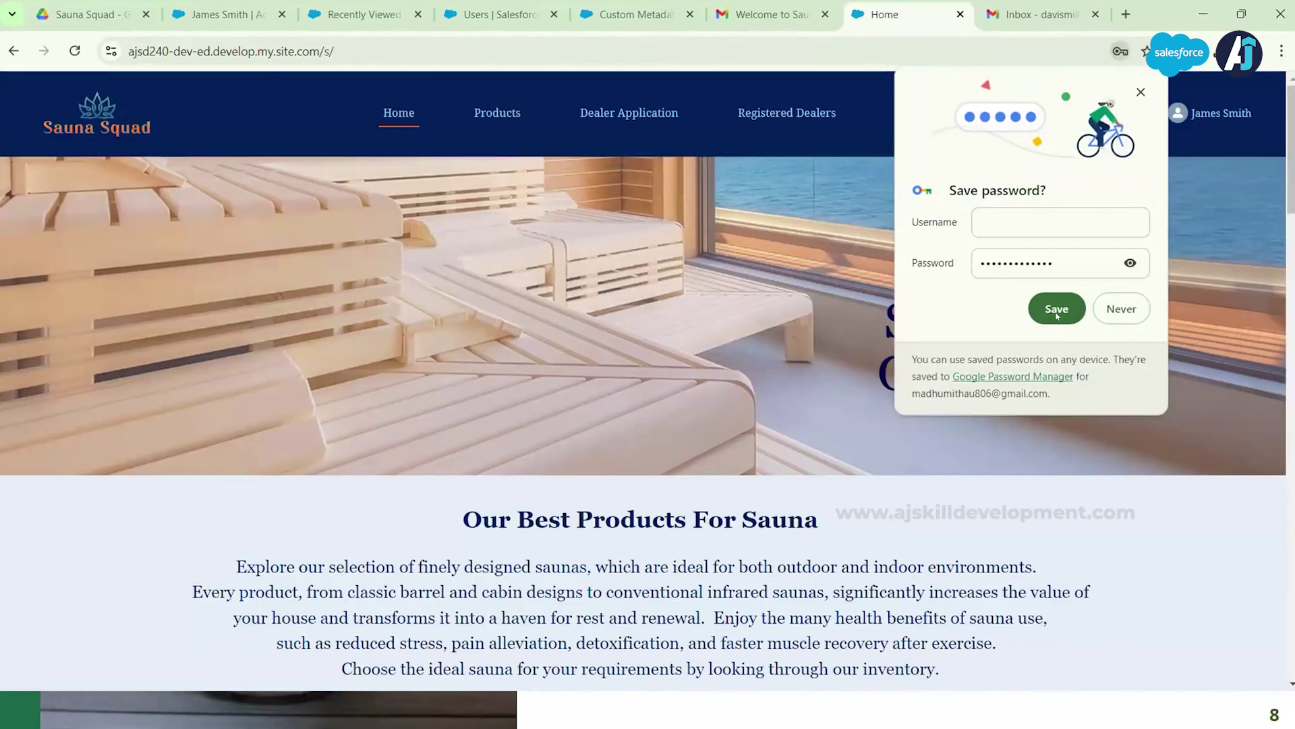
Step: Save the new password in Chrome and return to the User Management slideshow
{"action": "left_click", "coordinate": [1056, 309]}
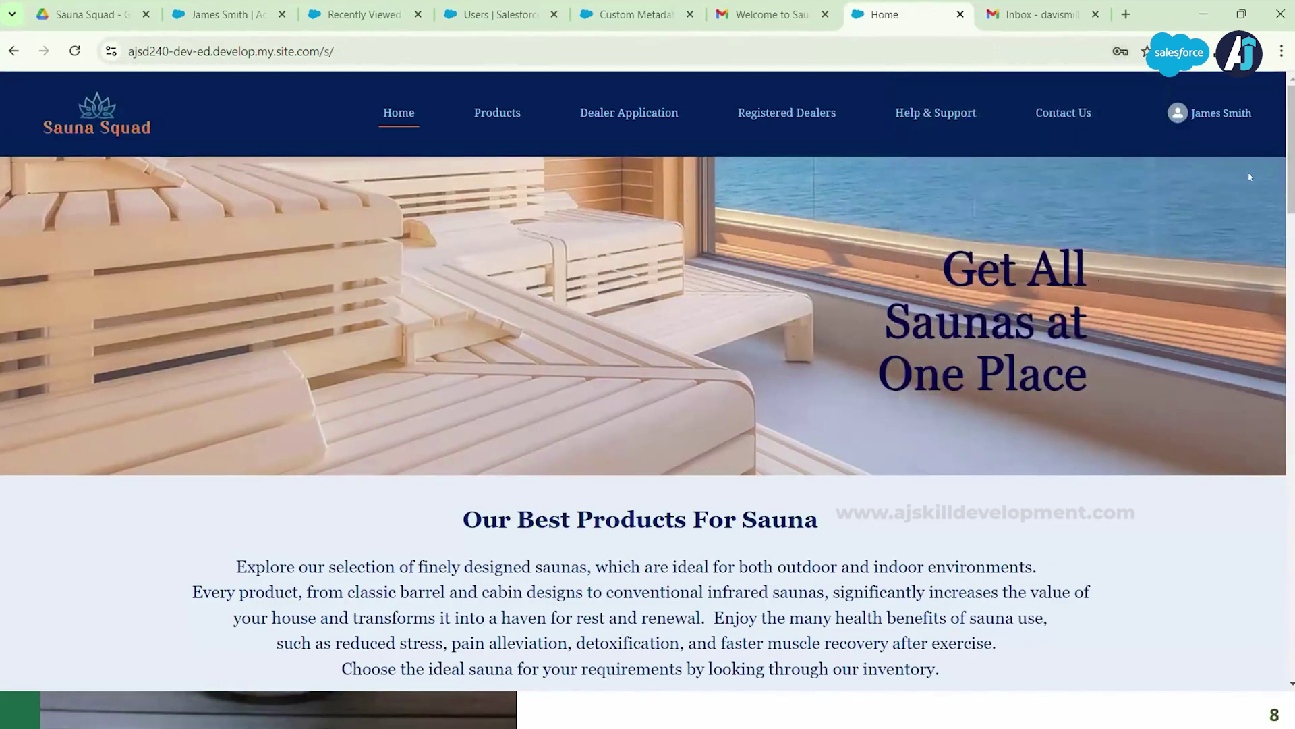
{"action": "left_click", "coordinate": [814, 113]}
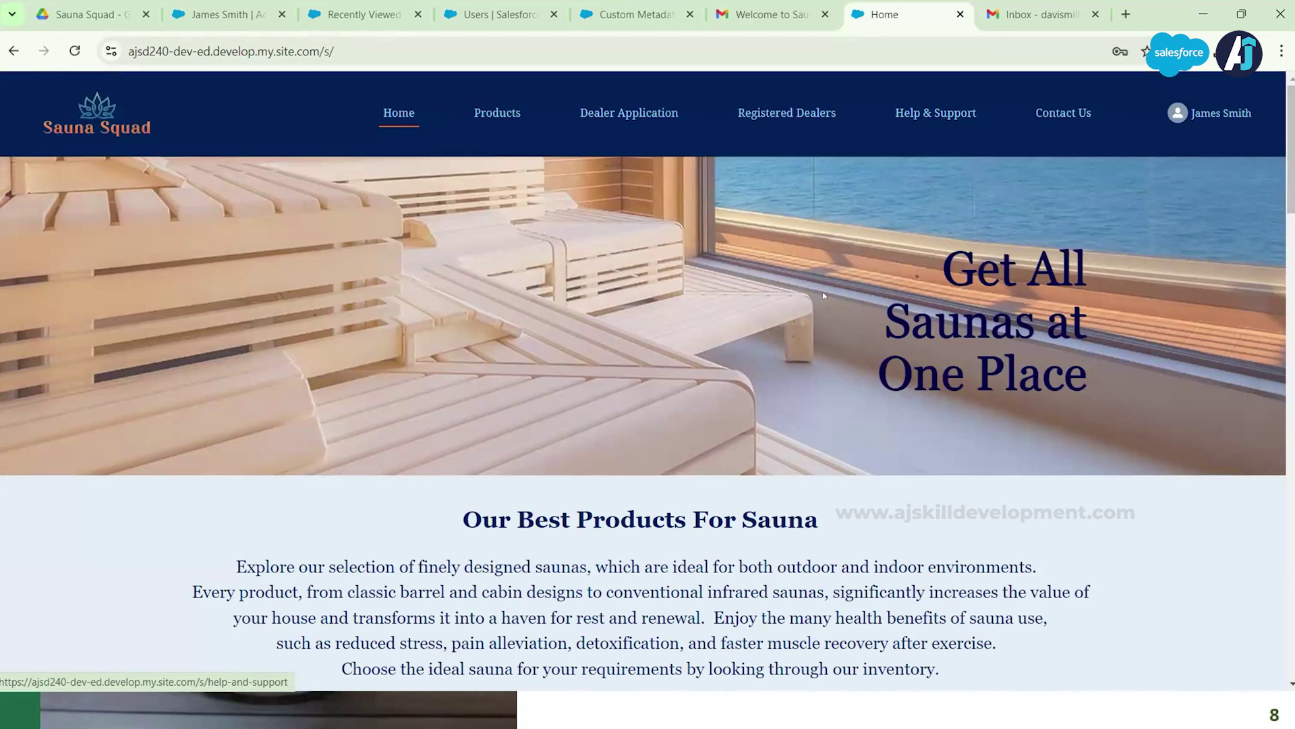
{"action": "key", "text": "alt+Tab"}
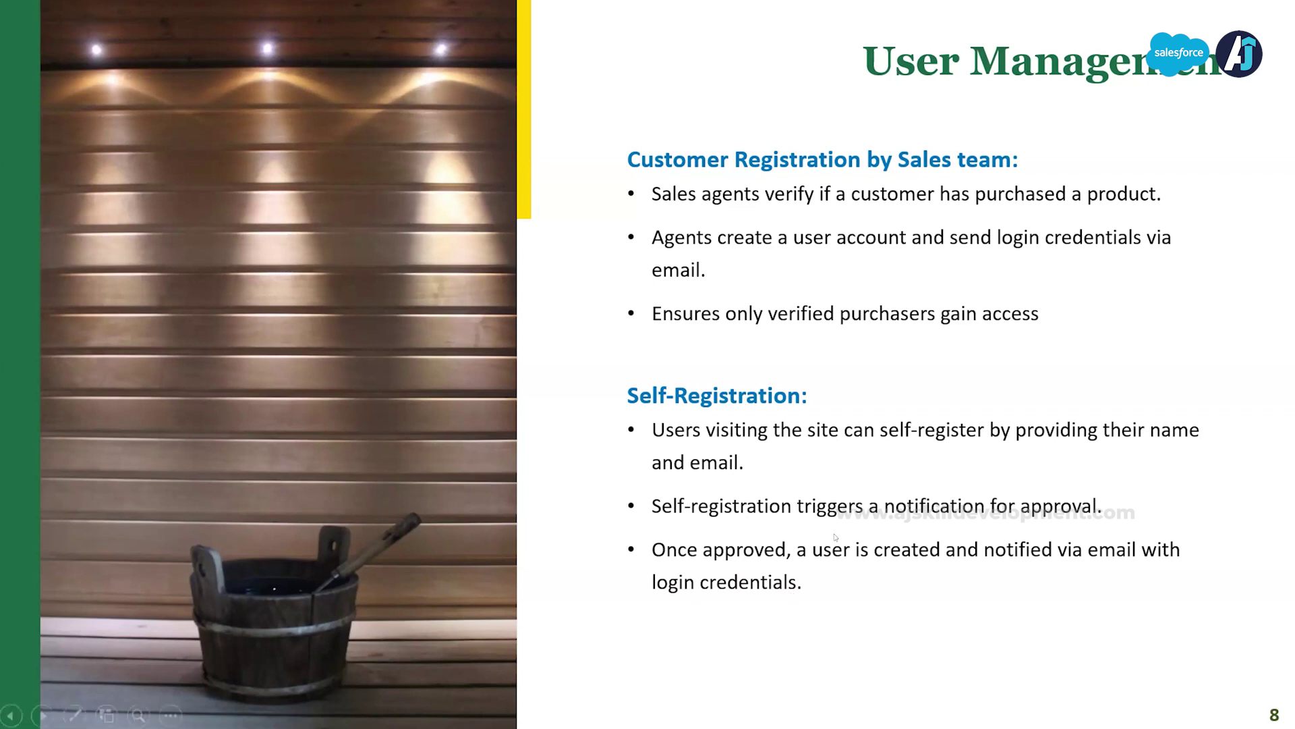
Step: Switch from the User Management slide to the Sauna Squad Contact Us browser window
{"action": "key", "text": "alt+Tab"}
{"action": "key", "text": "alt+Tab"}
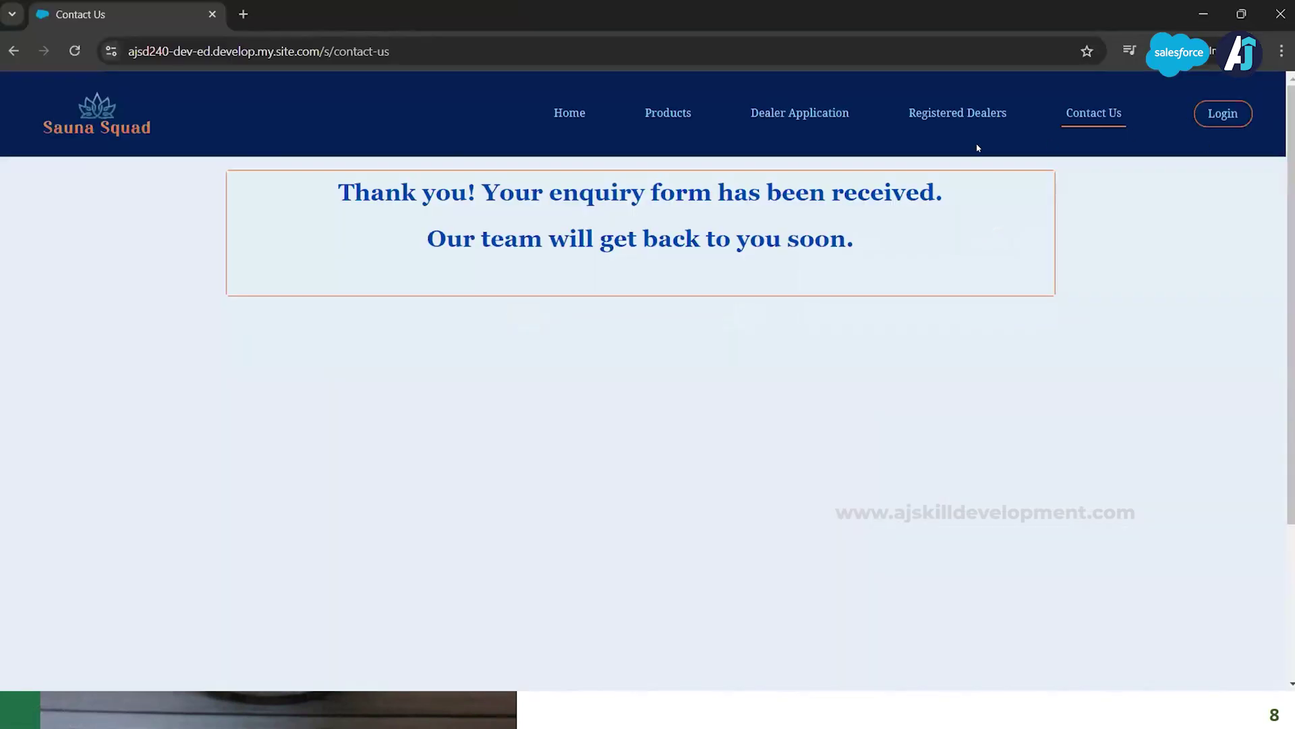
Step: Open the Self Registration Form from Login and enter the registrant's first and last names
{"action": "left_click", "coordinate": [1223, 112]}
{"action": "left_click", "coordinate": [716, 494]}
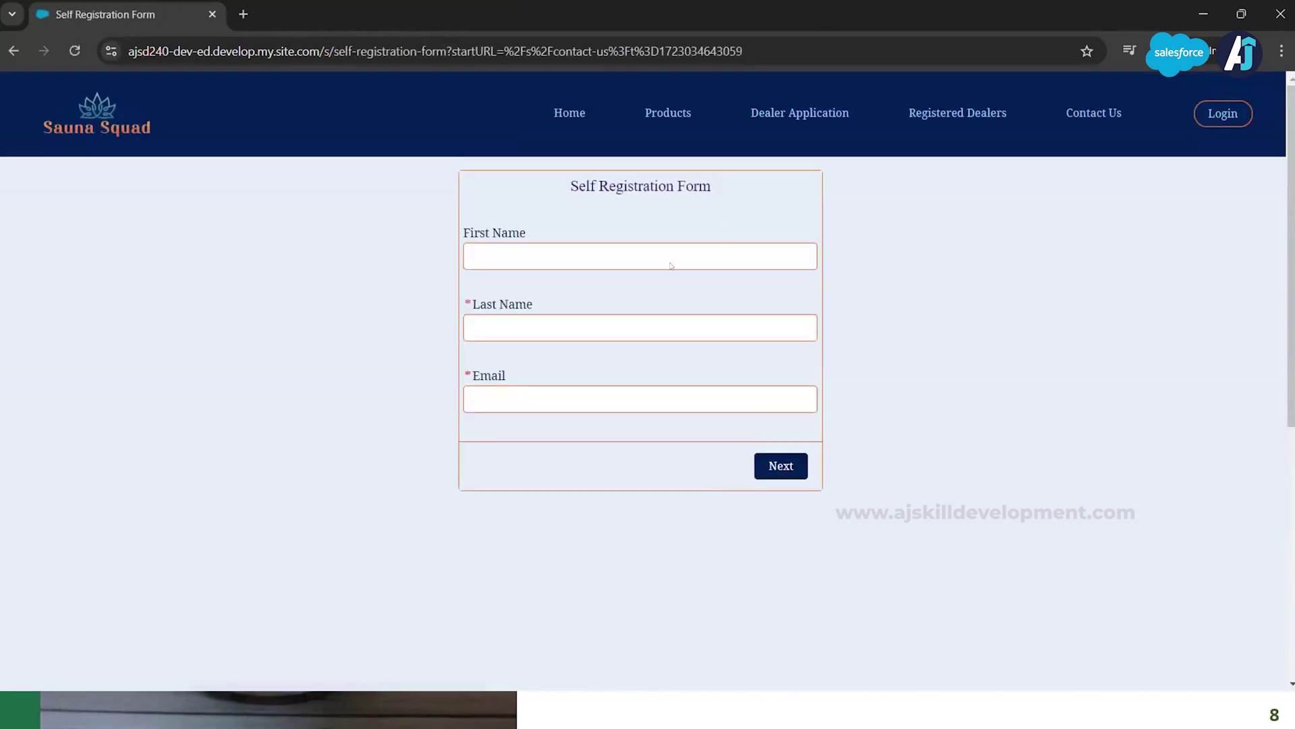
{"action": "left_click", "coordinate": [728, 245]}
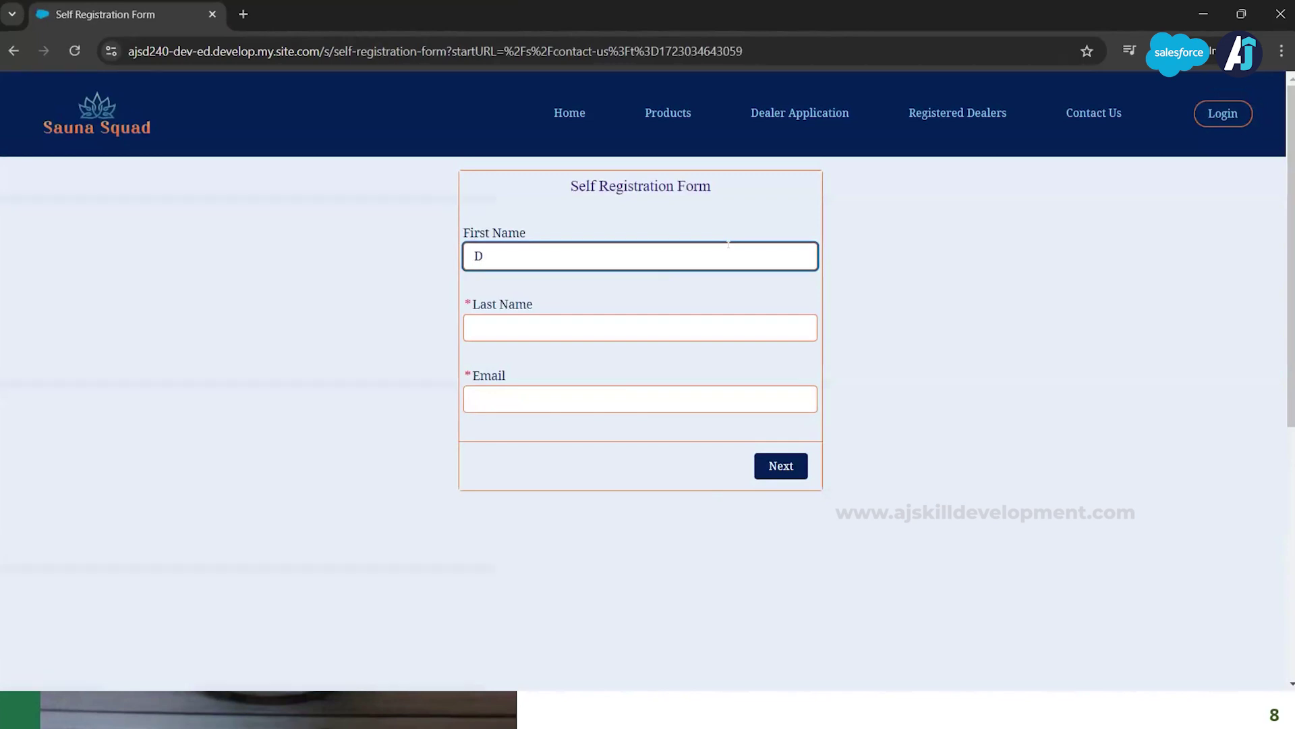
{"action": "left_click", "coordinate": [678, 322]}
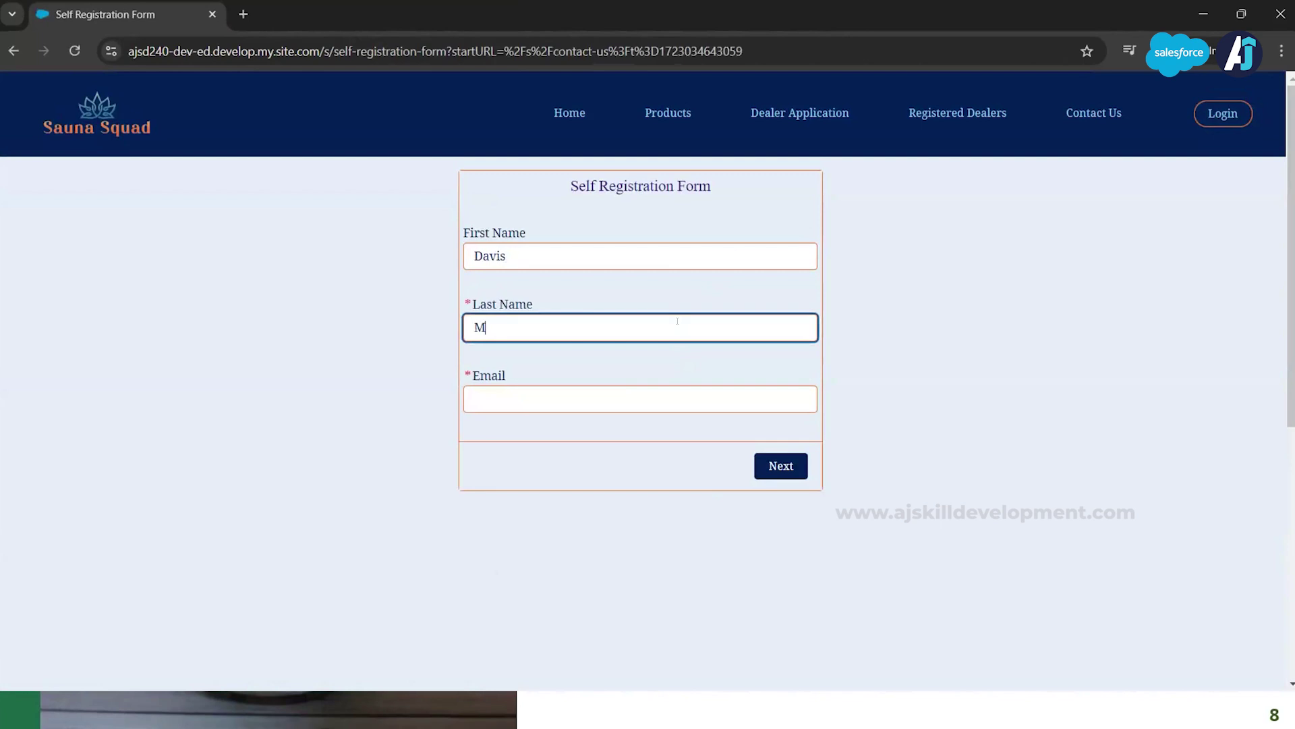
Step: Paste the registrant's e-mail from the Notepad notes into Email and submit the form
{"action": "left_click", "coordinate": [708, 404]}
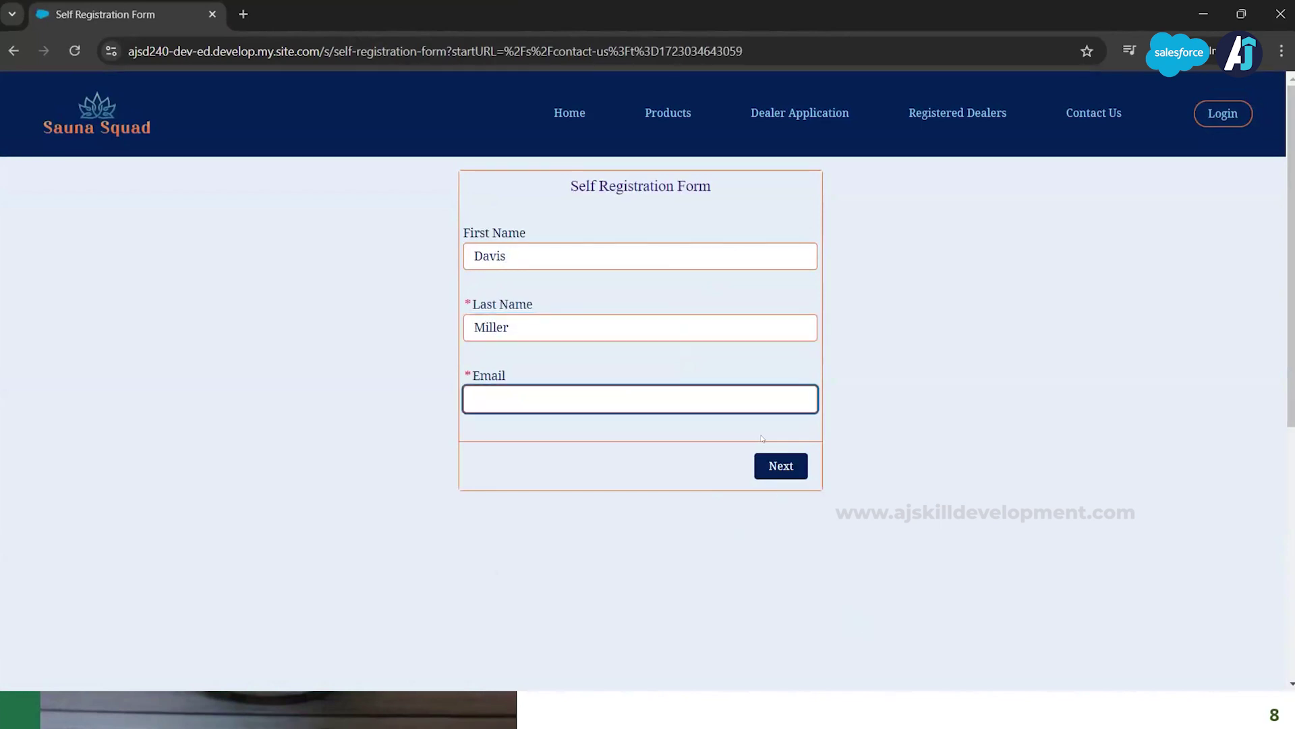
{"action": "left_click", "coordinate": [1203, 13]}
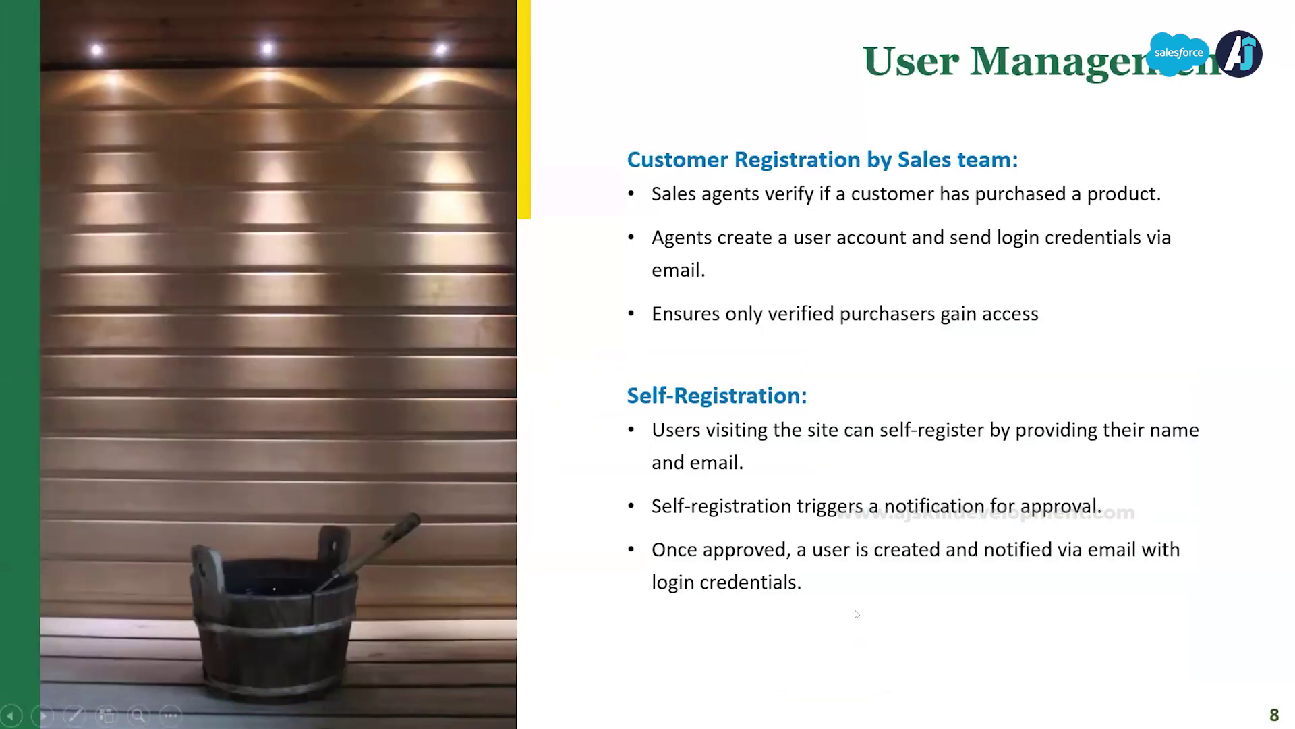
{"action": "key", "text": "alt+Tab"}
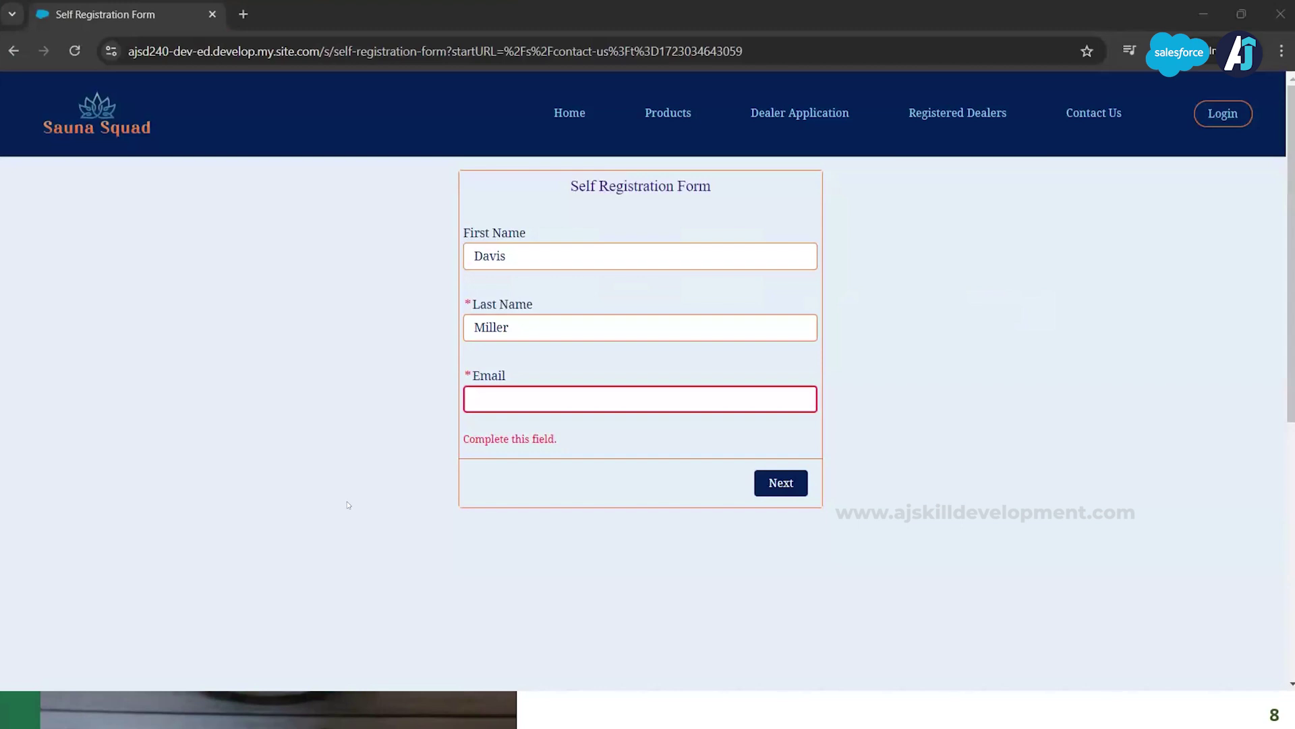
{"action": "key", "text": "alt+Tab"}
{"action": "key", "text": "alt+Tab"}
{"action": "key", "text": "alt+Tab"}
{"action": "key", "text": "alt+Tab"}
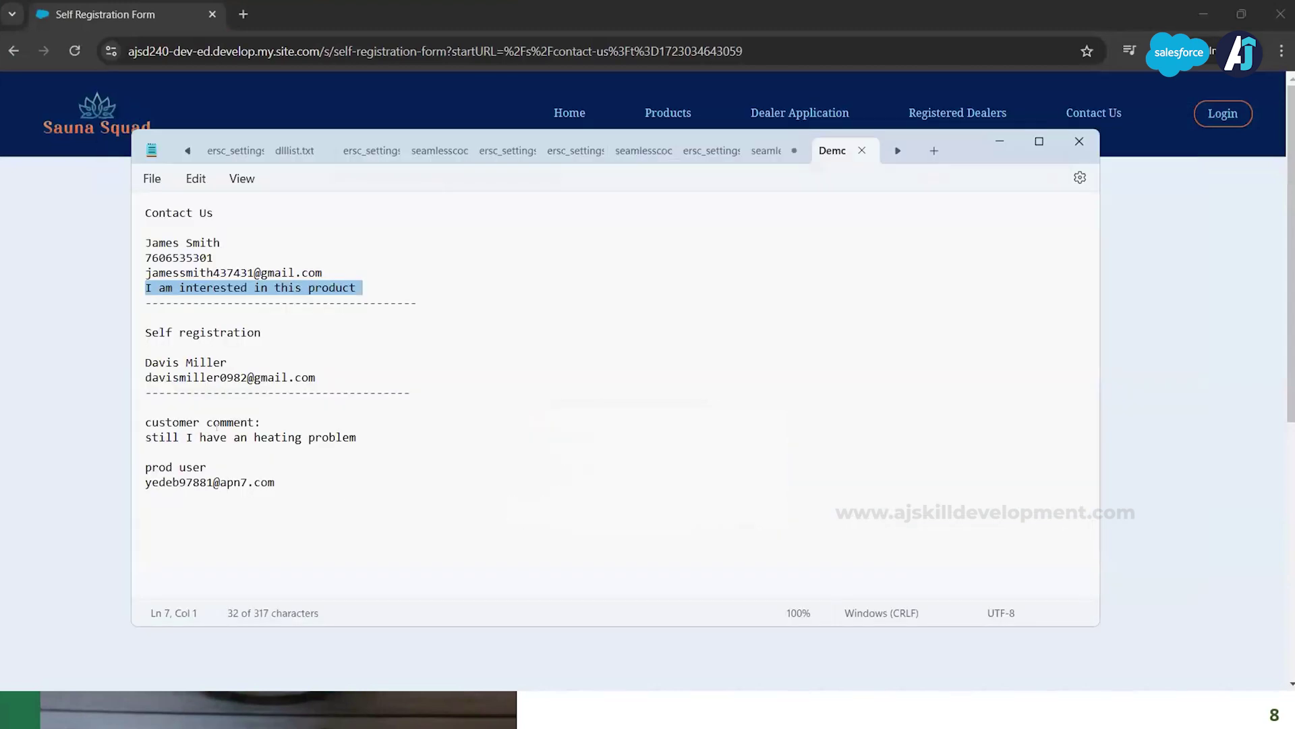
{"action": "triple_click", "coordinate": [213, 377]}
{"action": "key", "text": "ctrl+c"}
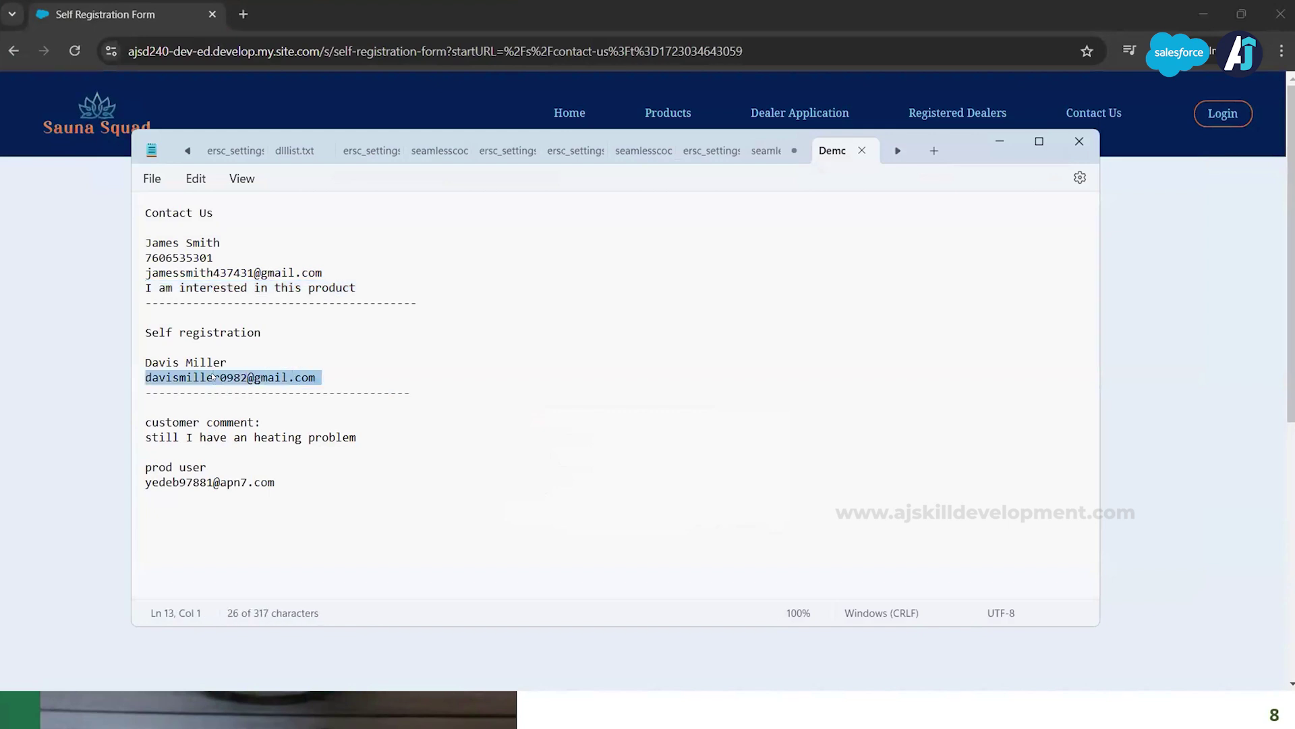
{"action": "left_click", "coordinate": [1004, 137]}
{"action": "key", "text": "ctrl+v"}
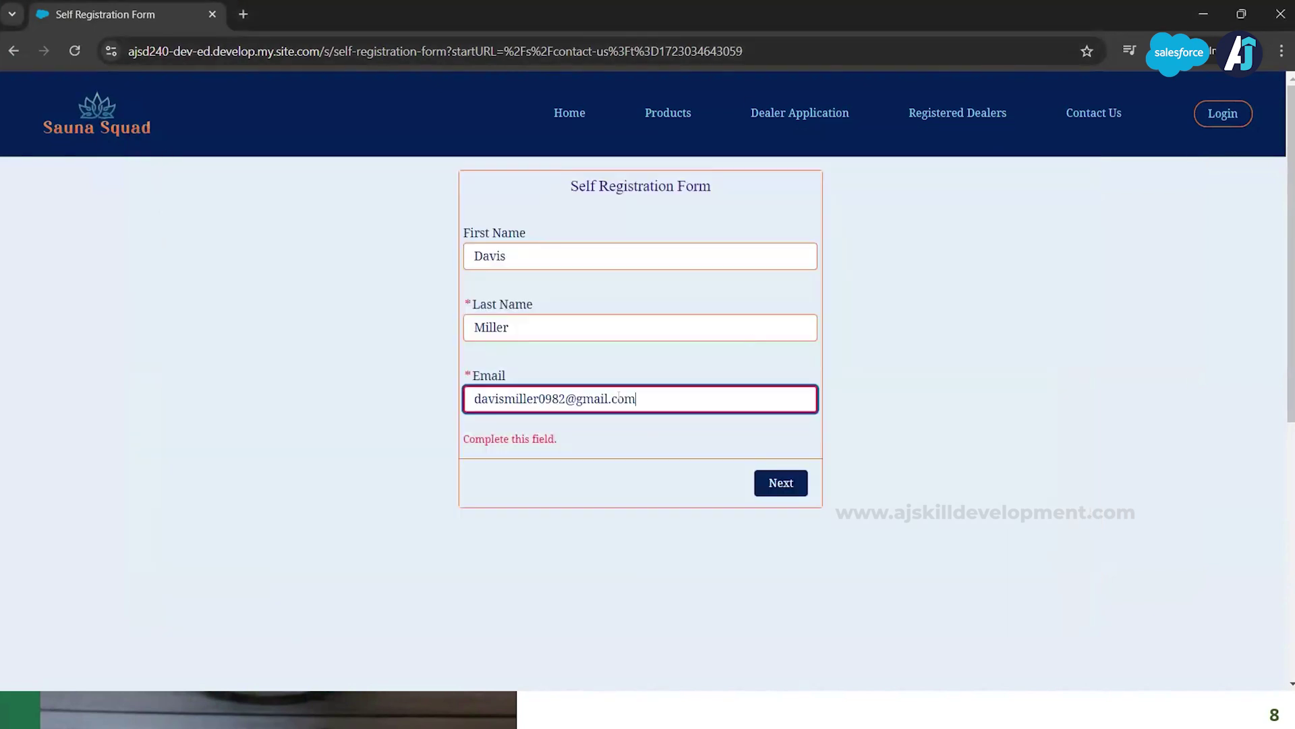
{"action": "left_click", "coordinate": [737, 439]}
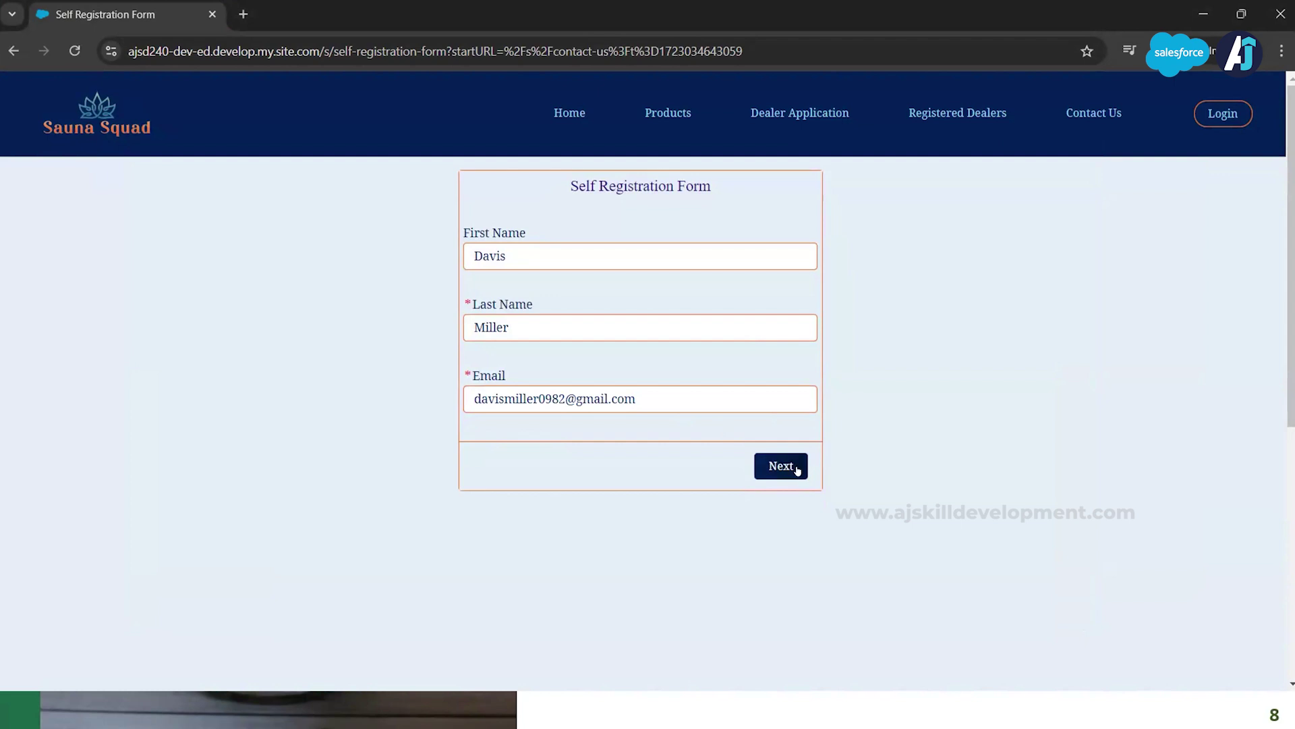
{"action": "left_click", "coordinate": [773, 466]}
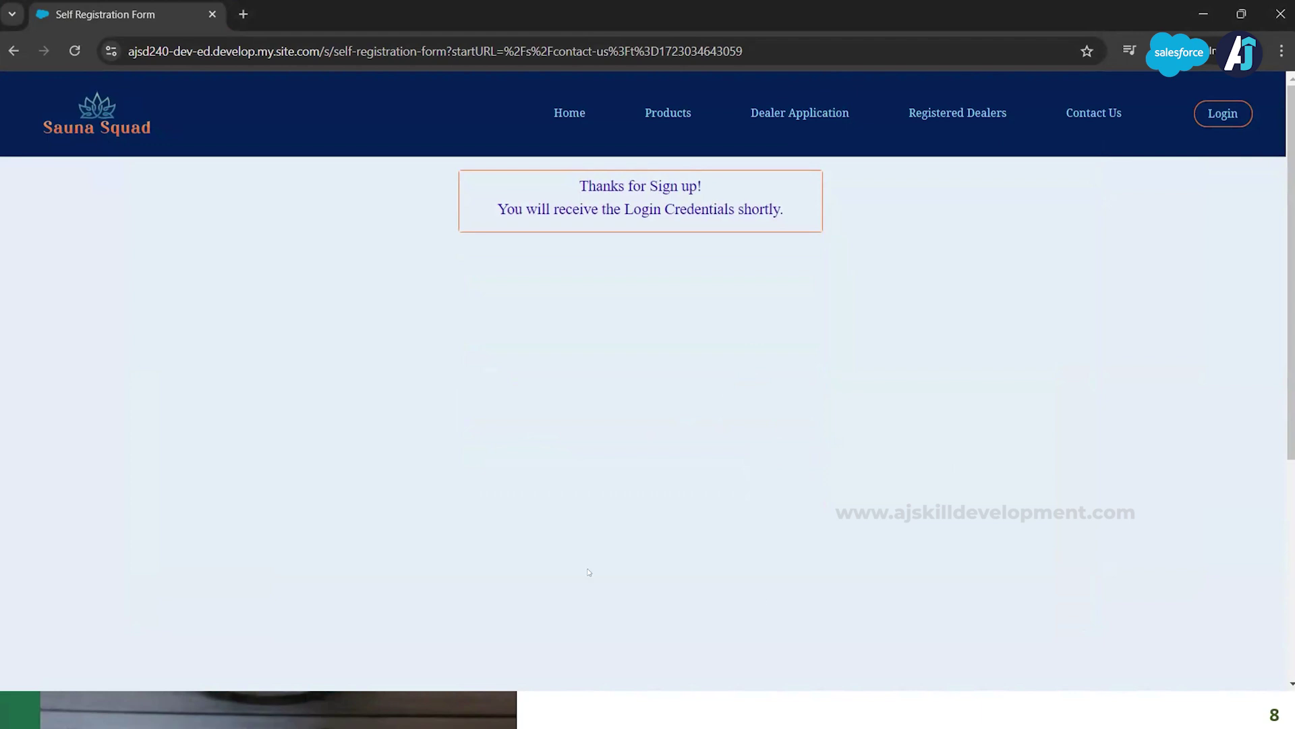
Step: Minimise Chrome after the 'Thanks for Sign up!' confirmation to reveal the slideshow
{"action": "left_click", "coordinate": [1203, 13]}
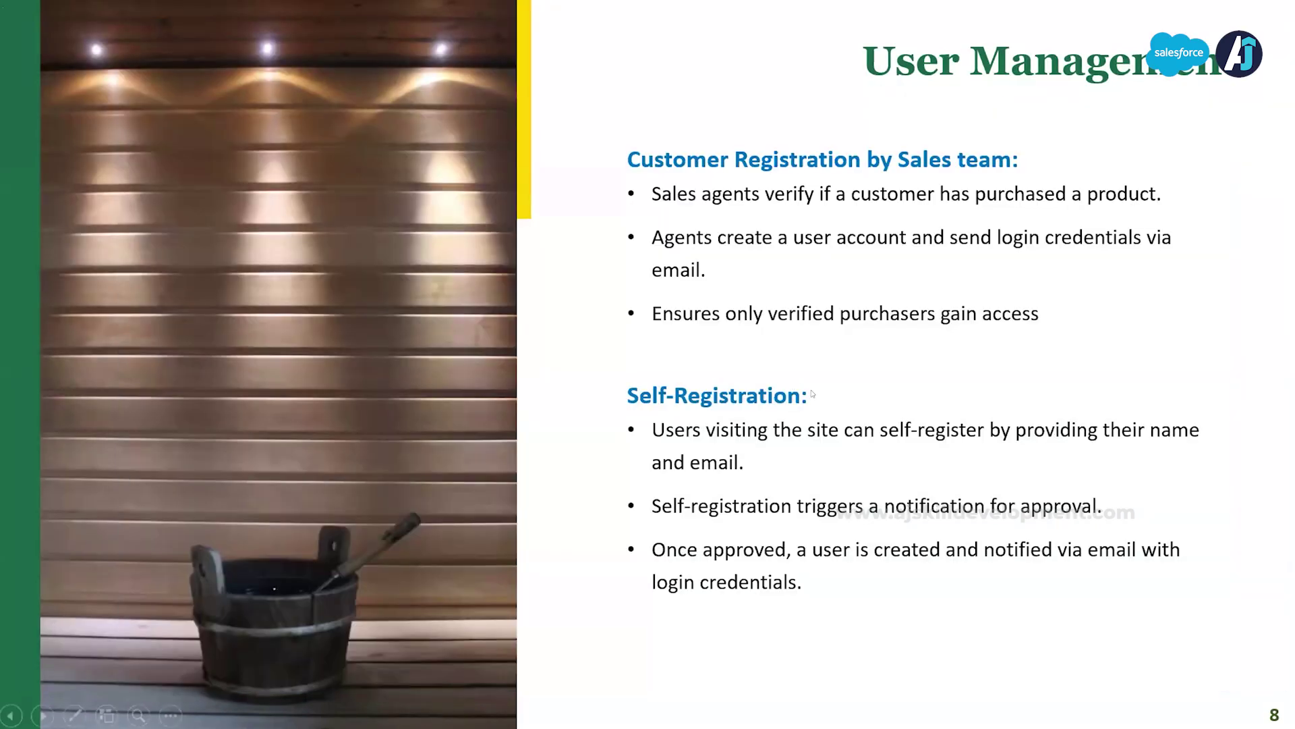
Step: Leave the PowerPoint slideshow and bring the Chrome community Home window to the front
{"action": "key", "text": "alt+Tab"}
{"action": "key", "text": "Tab"}
{"action": "key", "text": "Tab"}
{"action": "key", "text": "Tab"}
{"action": "key", "text": "Tab"}
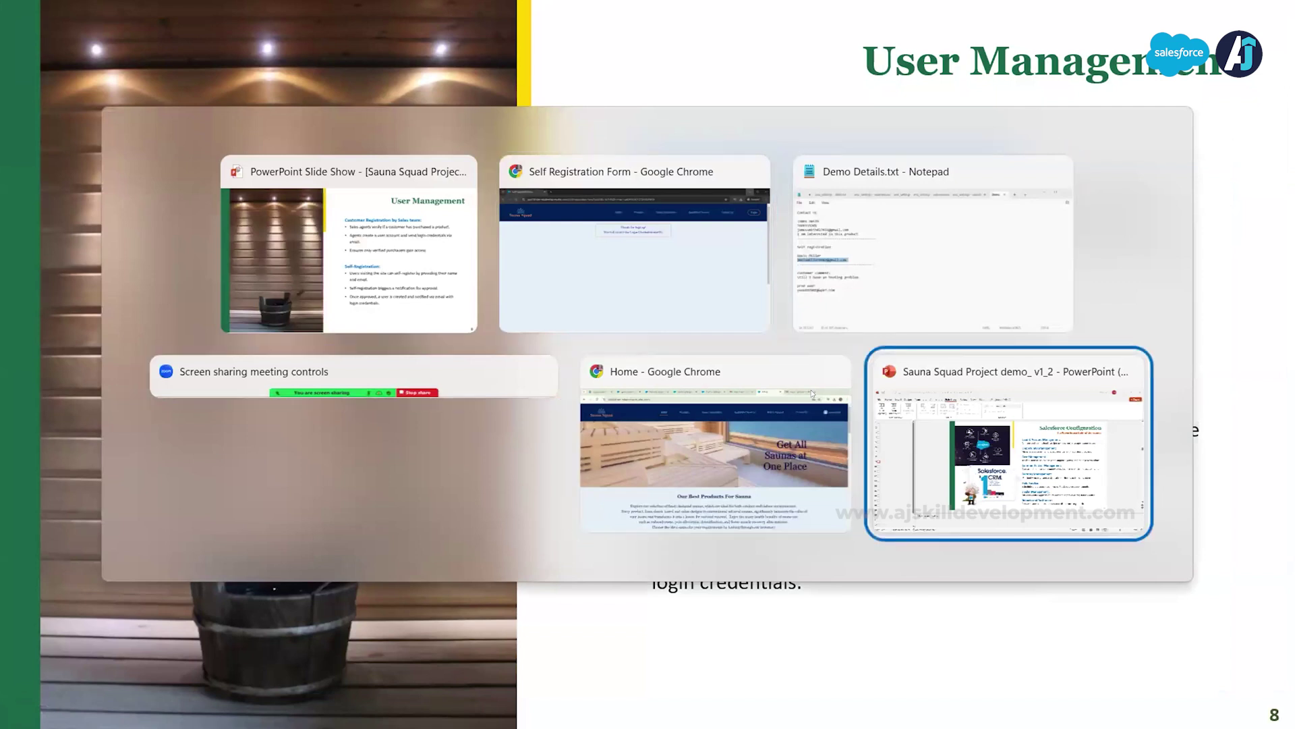
{"action": "key", "text": "Tab"}
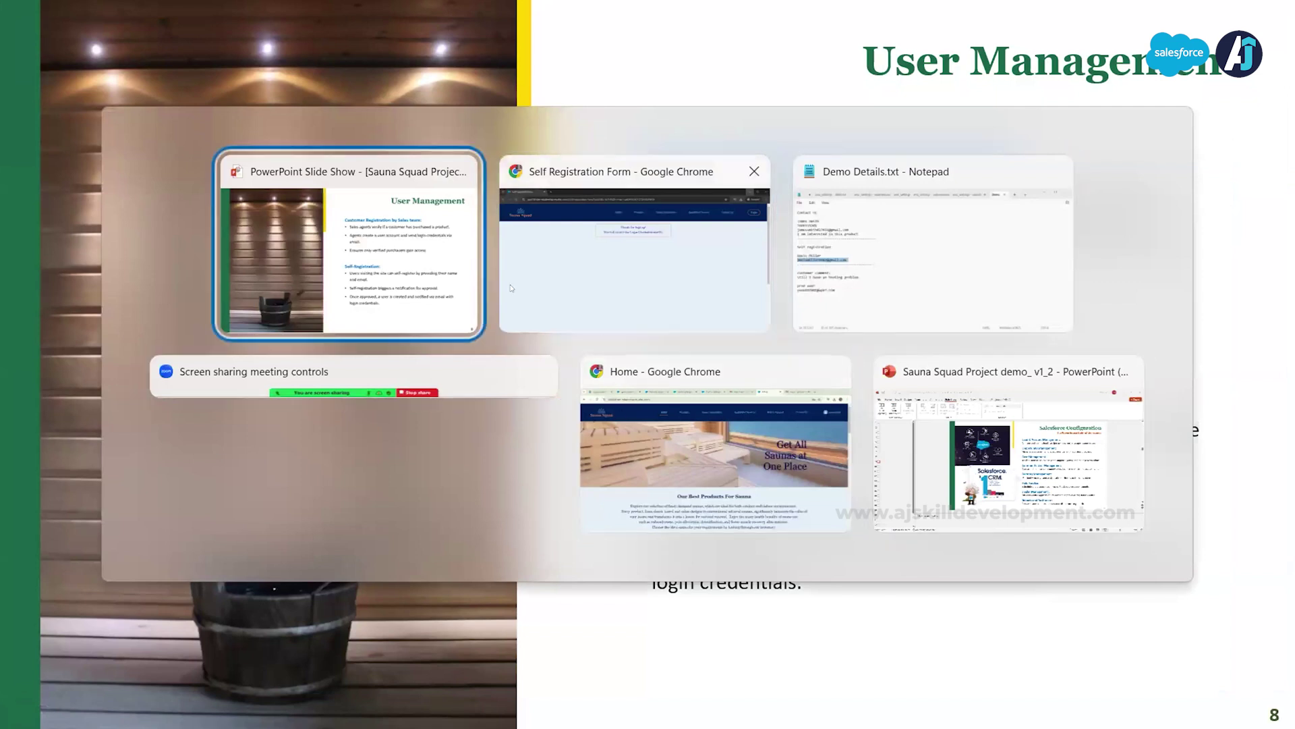
{"action": "key", "text": "Tab"}
{"action": "key", "text": "Tab"}
{"action": "key", "text": "Tab"}
{"action": "key", "text": "Tab"}
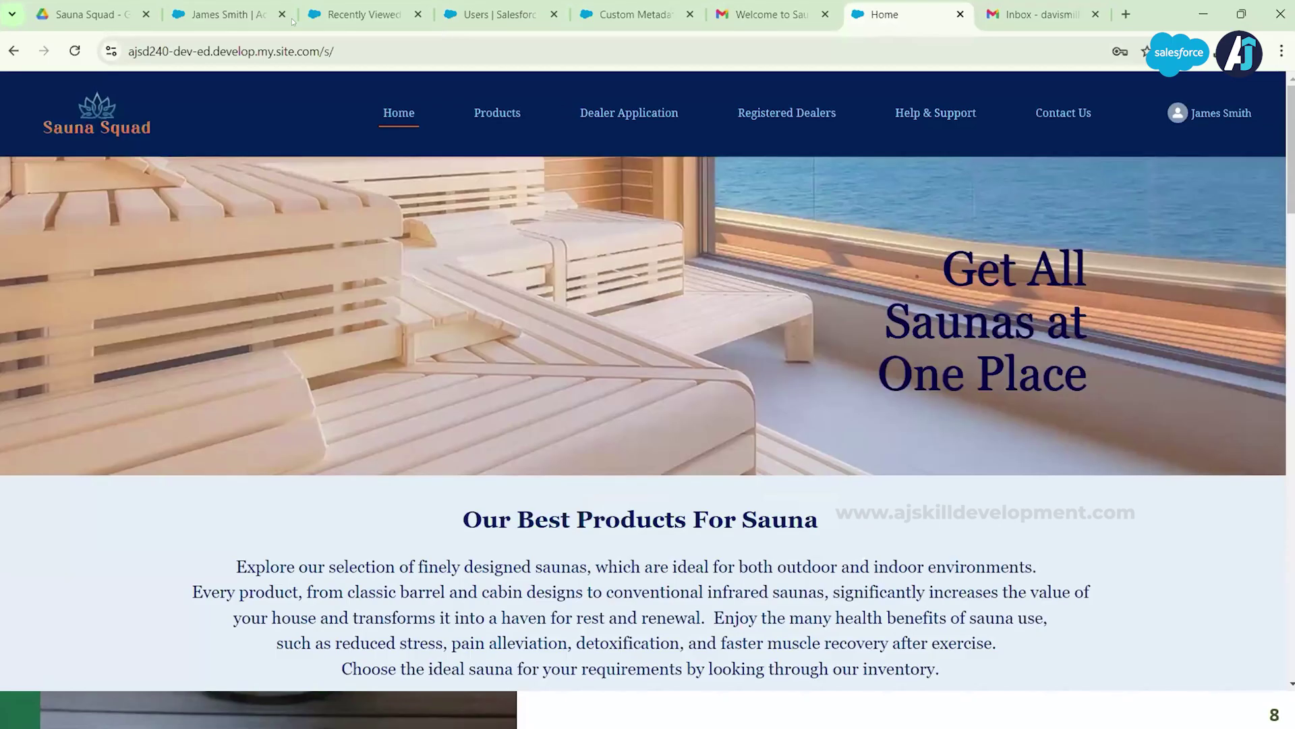
Step: Open the new registrant's contact record from the New User Registered notification and show its Details
{"action": "left_click", "coordinate": [484, 14]}
{"action": "left_click", "coordinate": [1232, 93]}
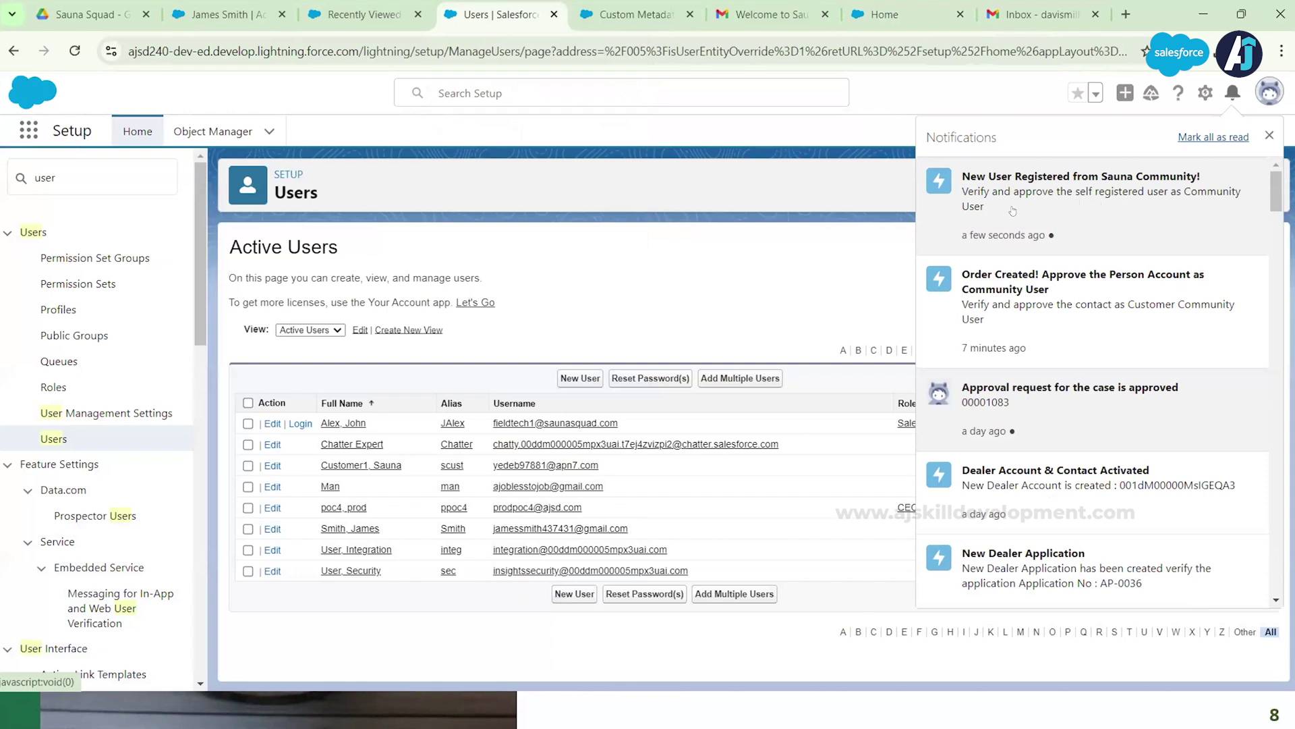
{"action": "left_click", "coordinate": [1070, 211]}
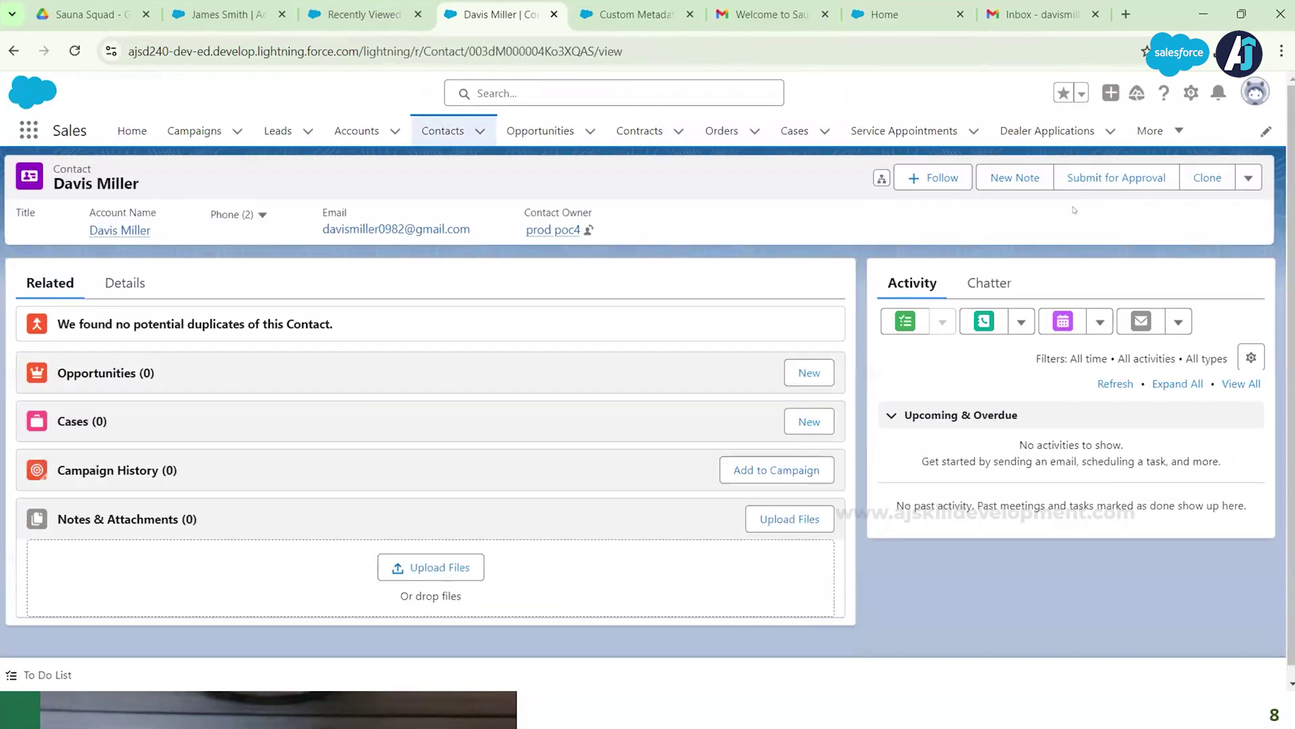
{"action": "left_click", "coordinate": [124, 283]}
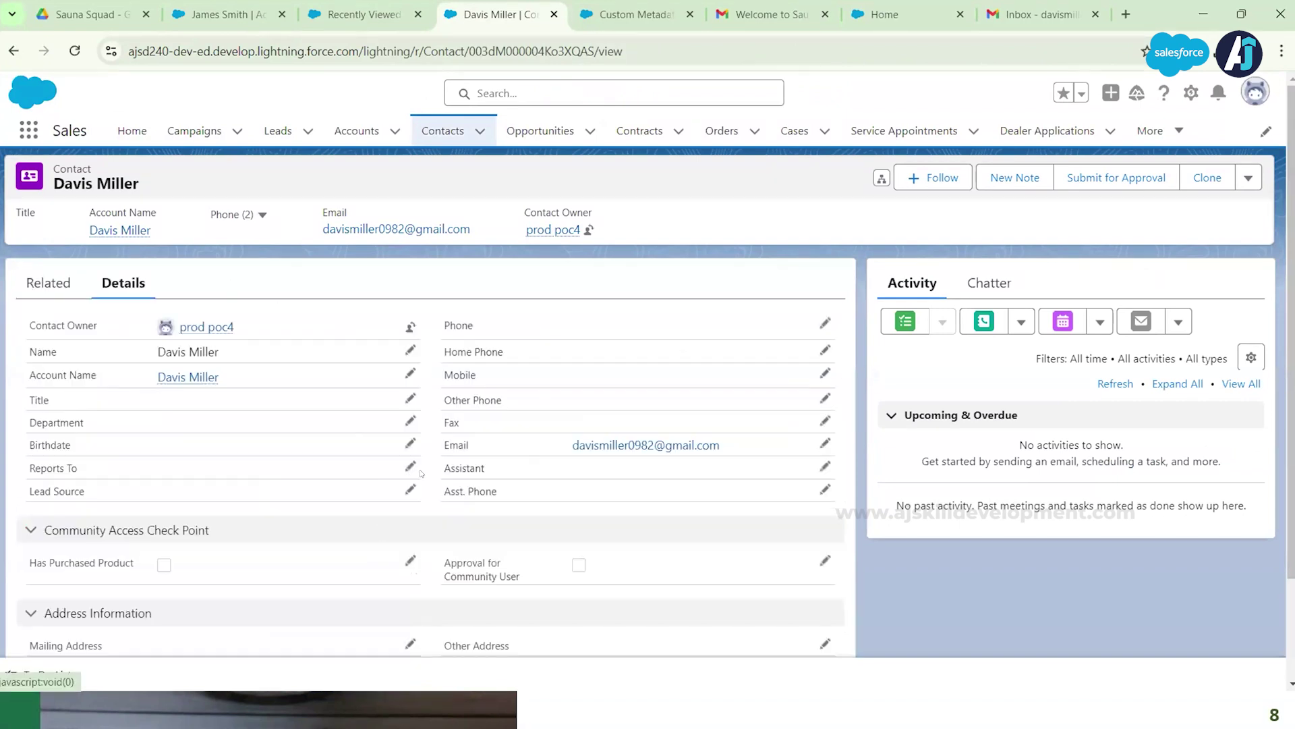
Step: Tick Approval for Community User on the contact and save it
{"action": "left_click_drag", "start_coordinate": [477, 540], "coordinate": [487, 564]}
{"action": "left_click", "coordinate": [639, 592]}
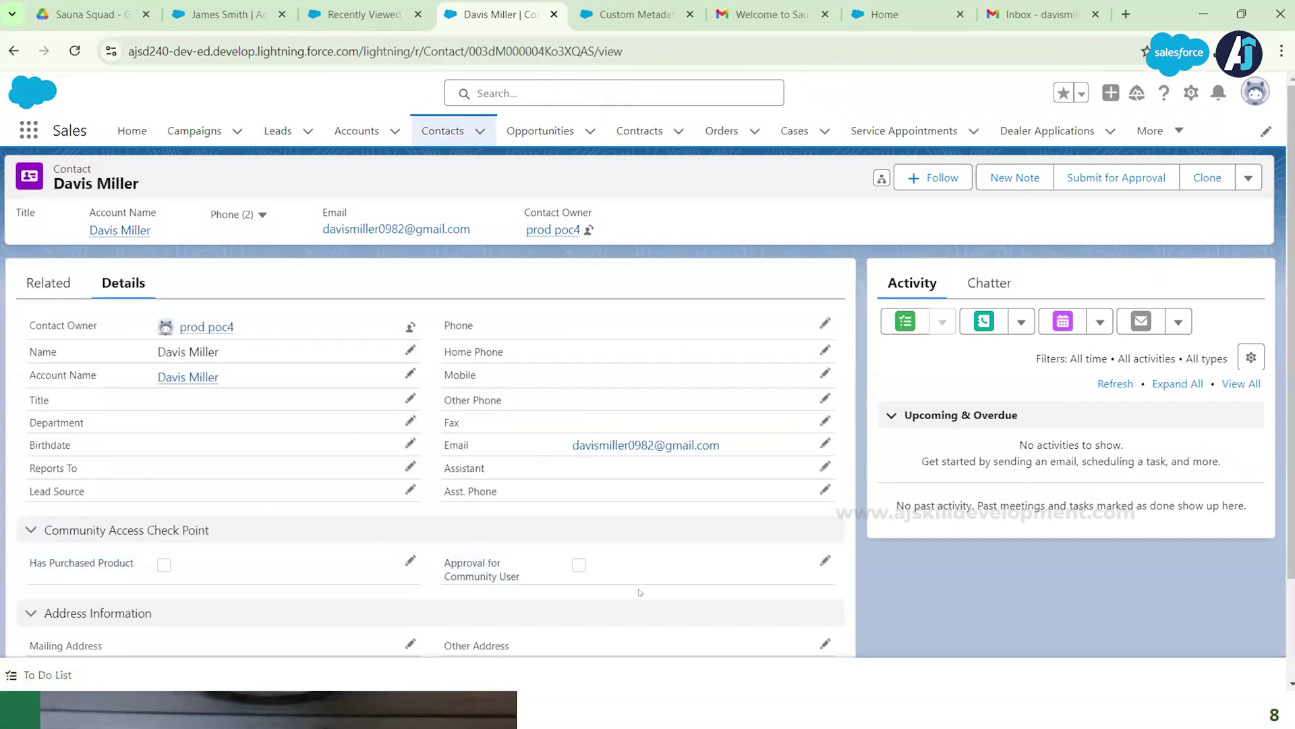
{"action": "left_click", "coordinate": [825, 561]}
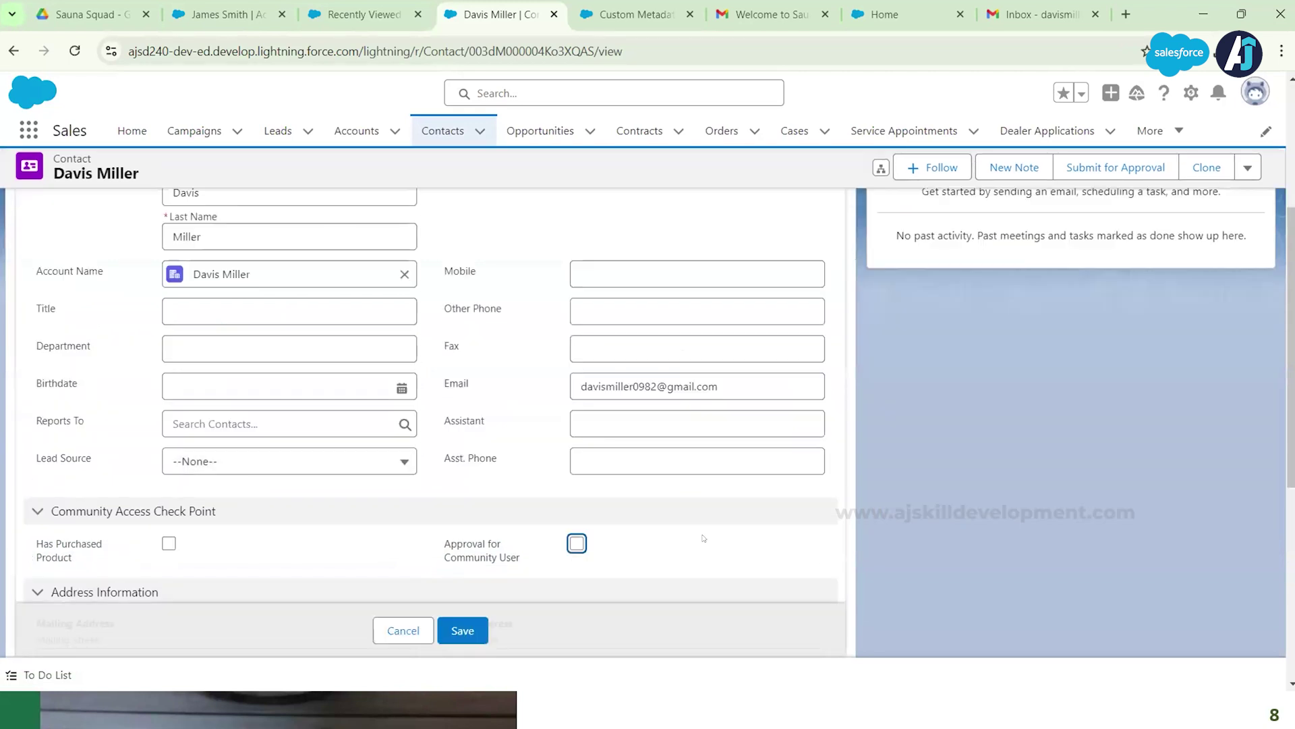
{"action": "left_click", "coordinate": [574, 544]}
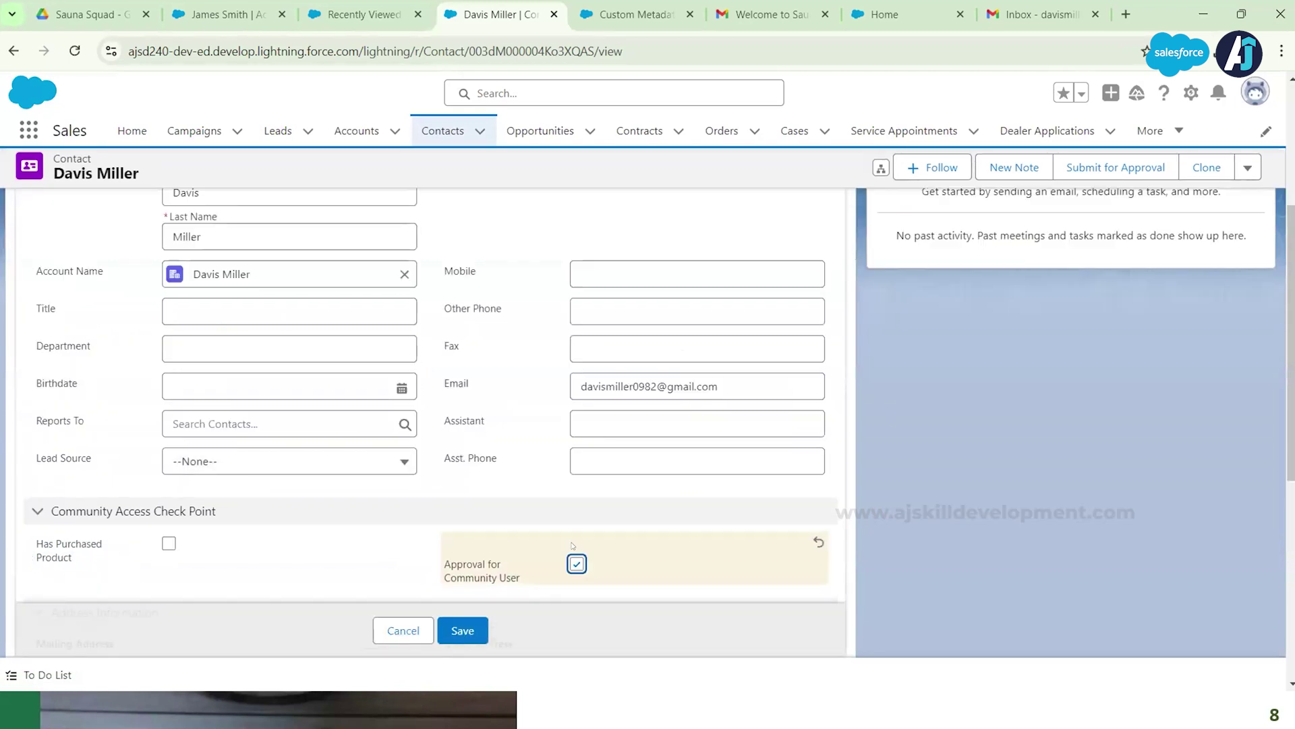
{"action": "left_click", "coordinate": [450, 631]}
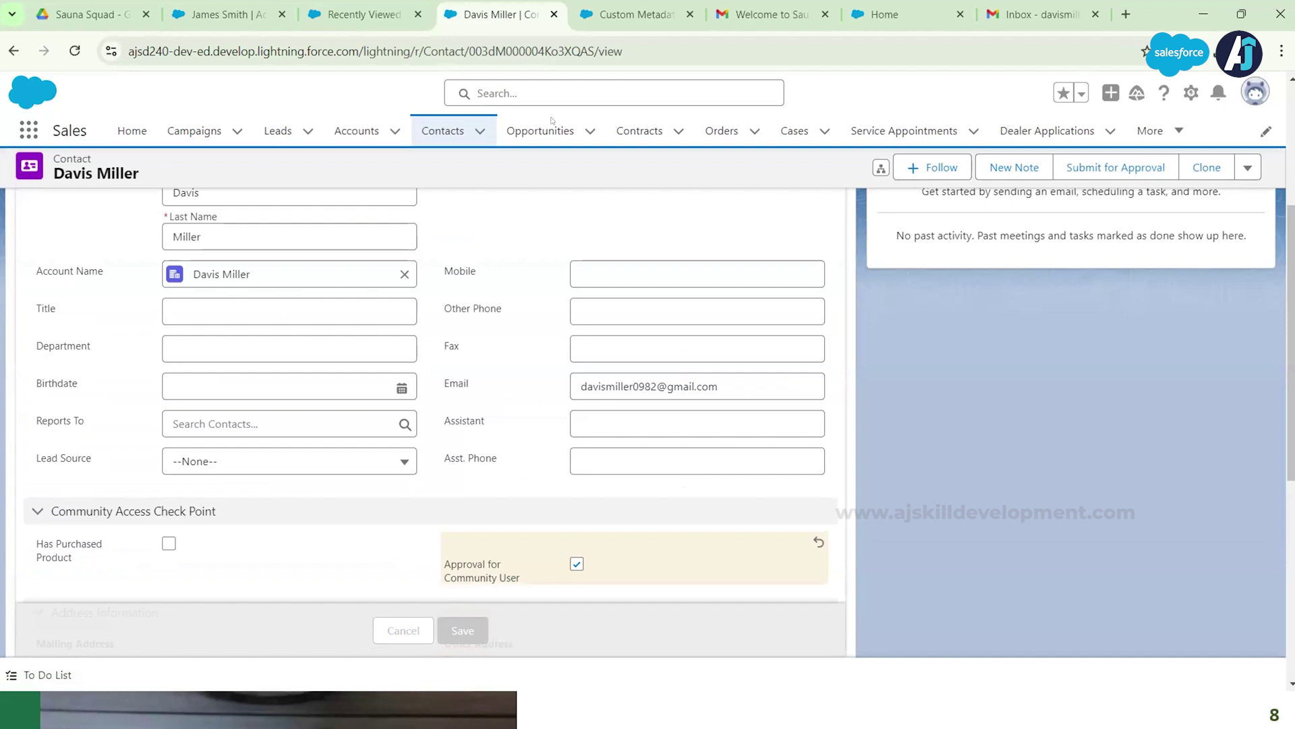
Step: Review the recent orders and existing account tabs, then open the Setup menu
{"action": "left_click", "coordinate": [350, 12]}
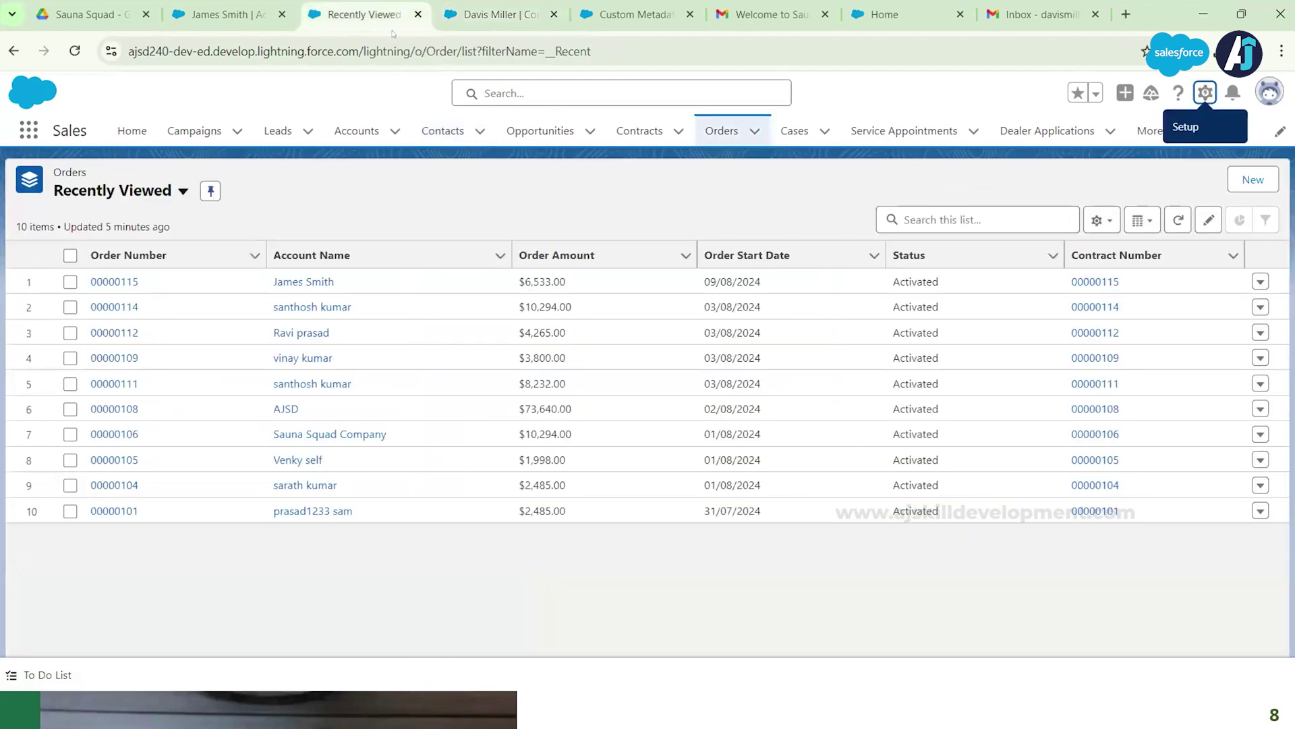
{"action": "left_click", "coordinate": [226, 15]}
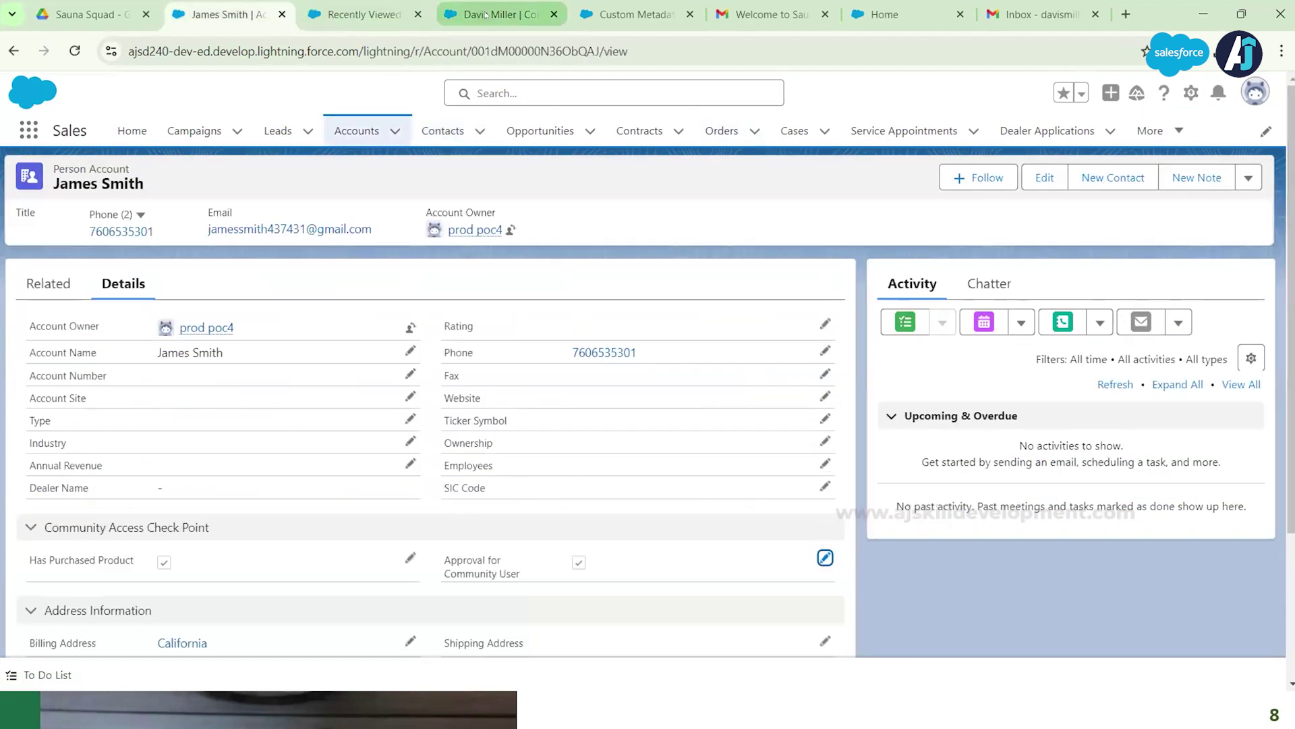
{"action": "left_click", "coordinate": [487, 14]}
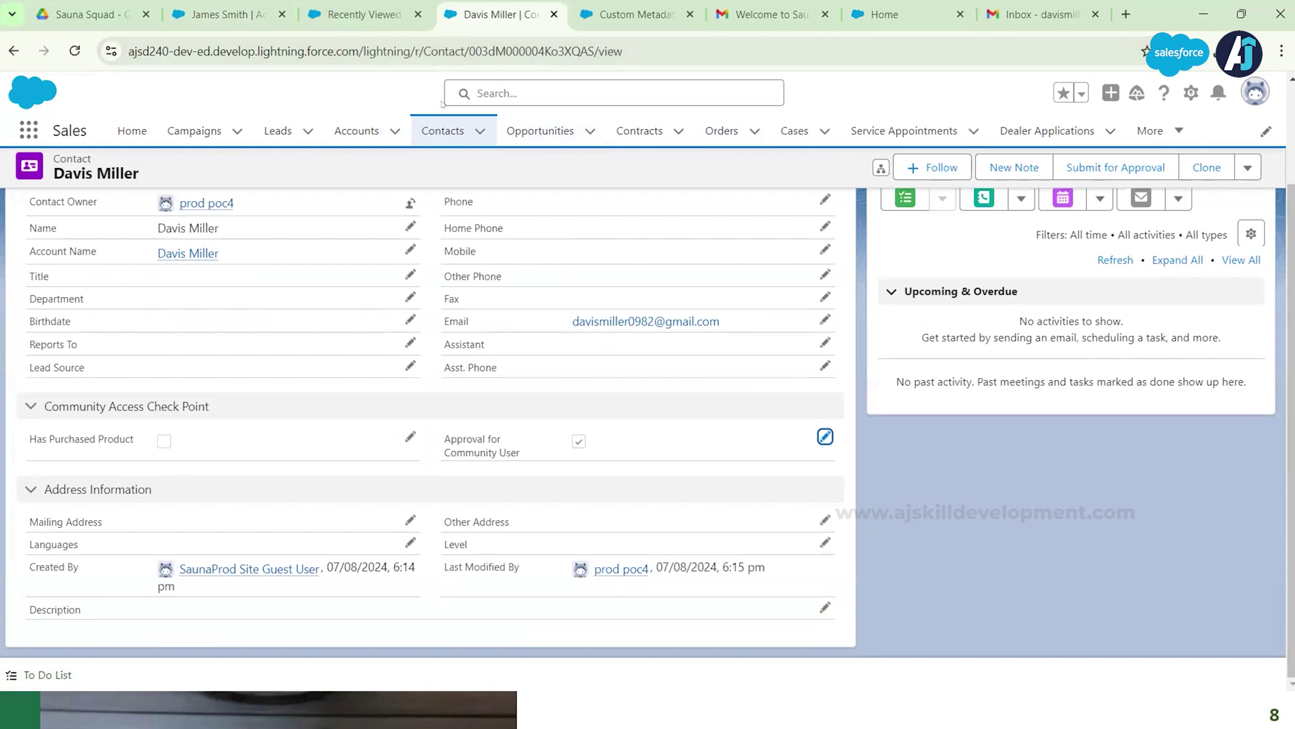
{"action": "left_click", "coordinate": [1190, 92]}
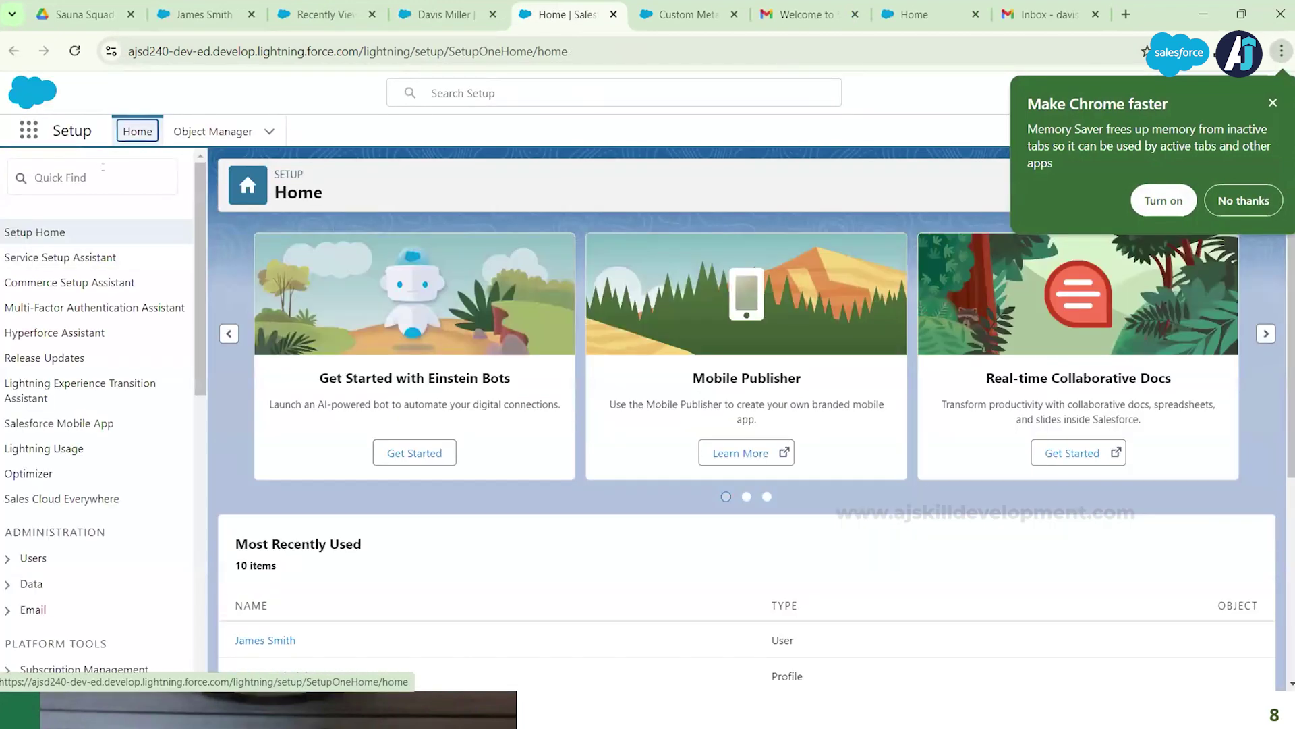
Step: Find Users via Quick Find and open the customer community user's edit page
{"action": "left_click", "coordinate": [92, 168]}
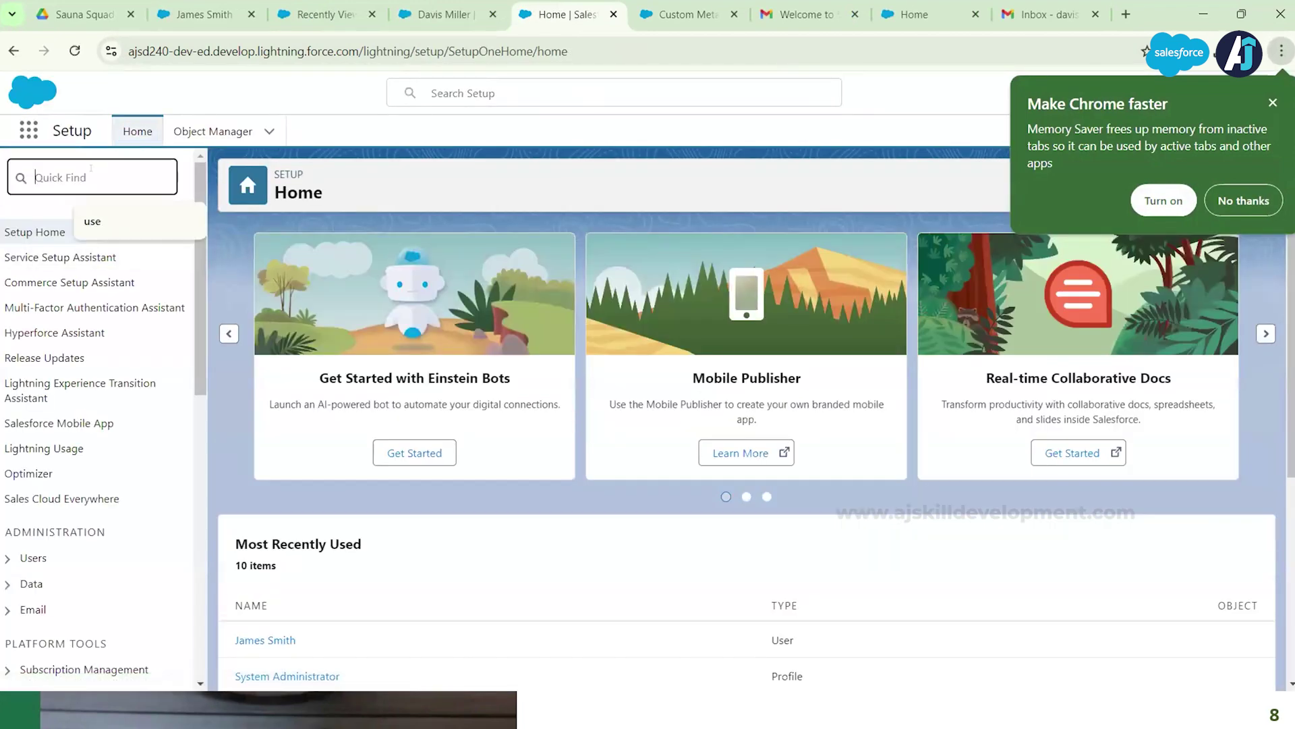
{"action": "type", "text": "users"}
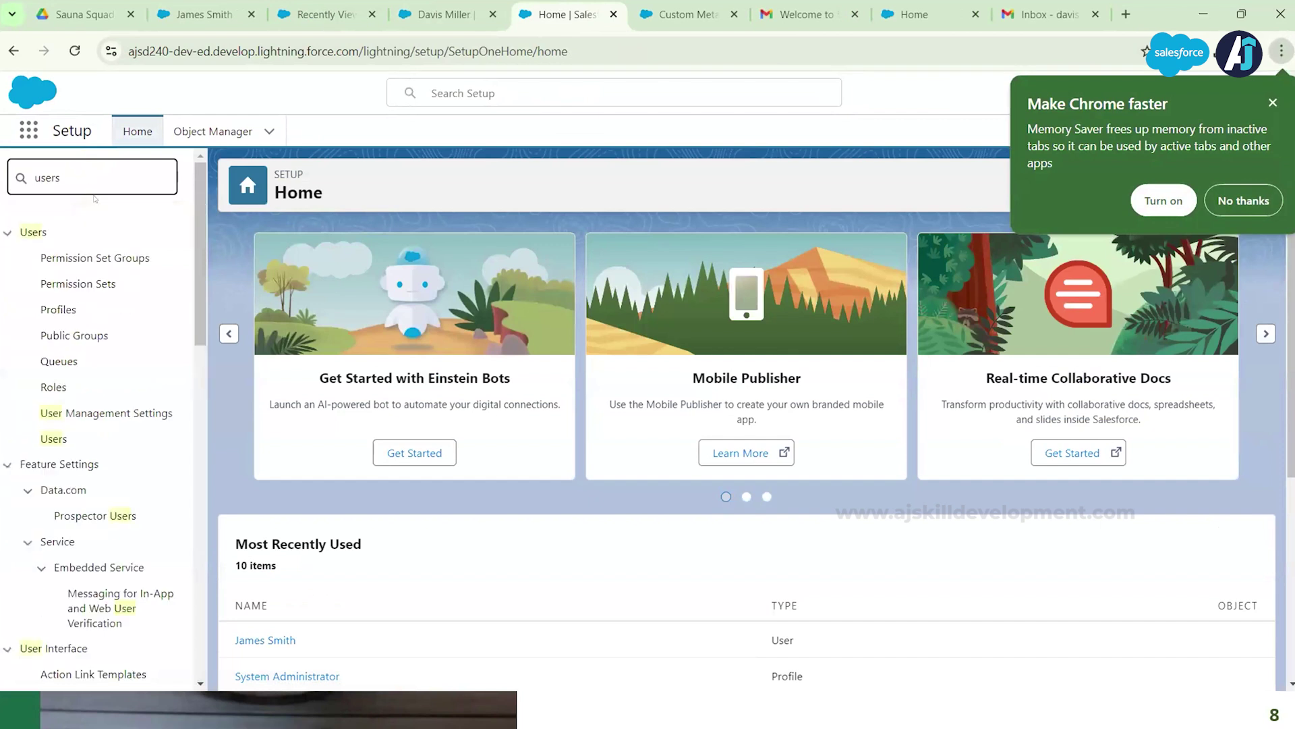
{"action": "left_click", "coordinate": [55, 435]}
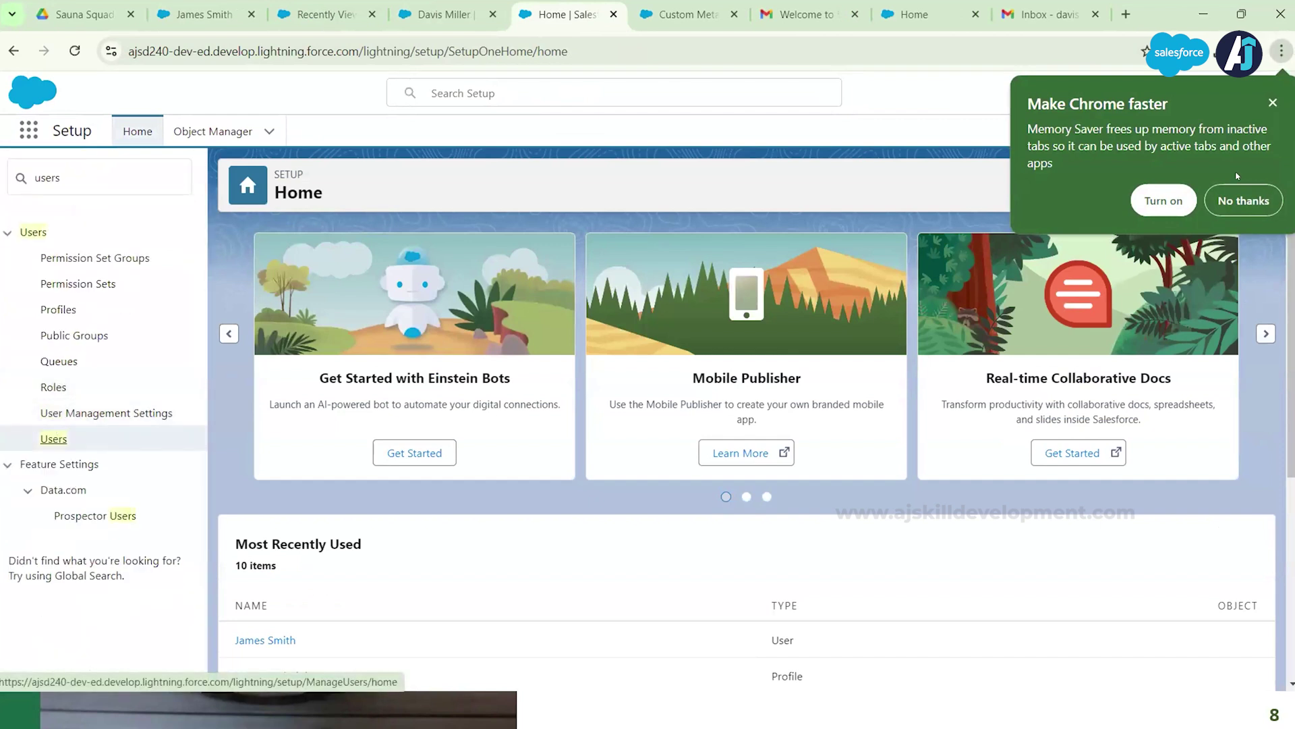
{"action": "left_click", "coordinate": [1272, 102]}
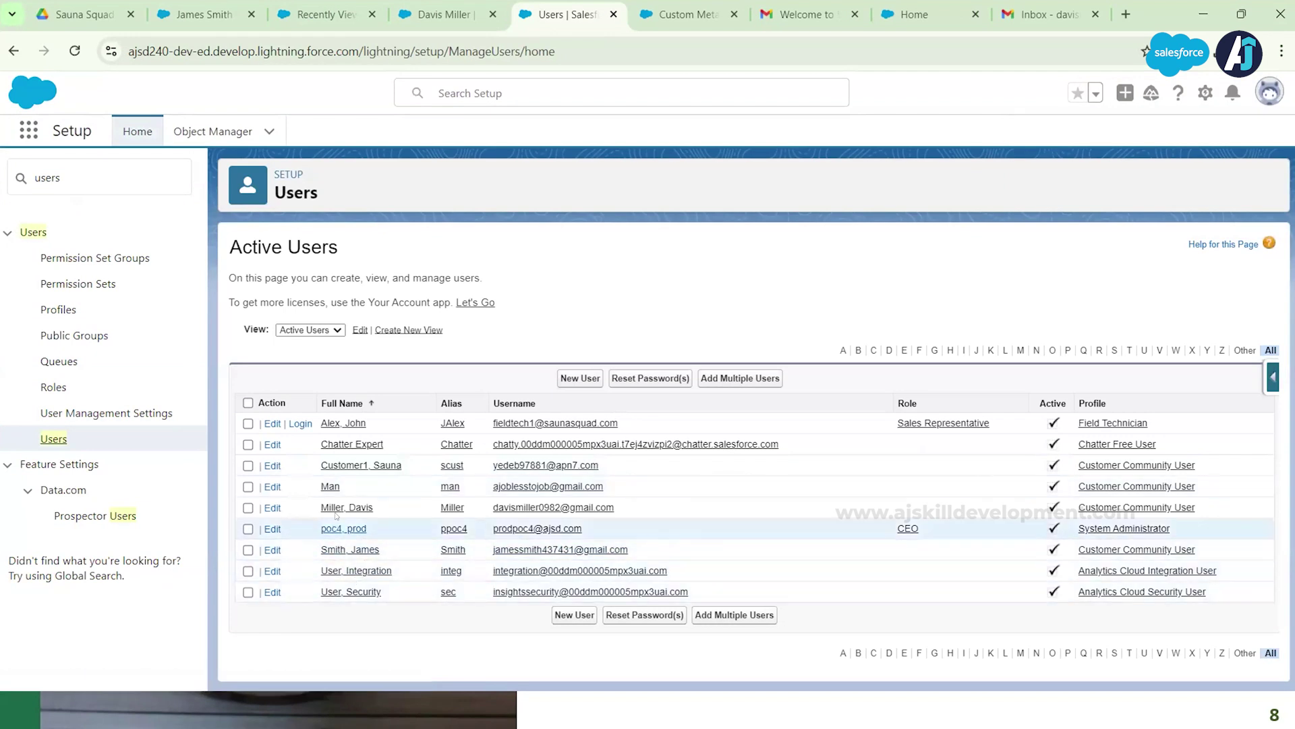
{"action": "left_click", "coordinate": [270, 509]}
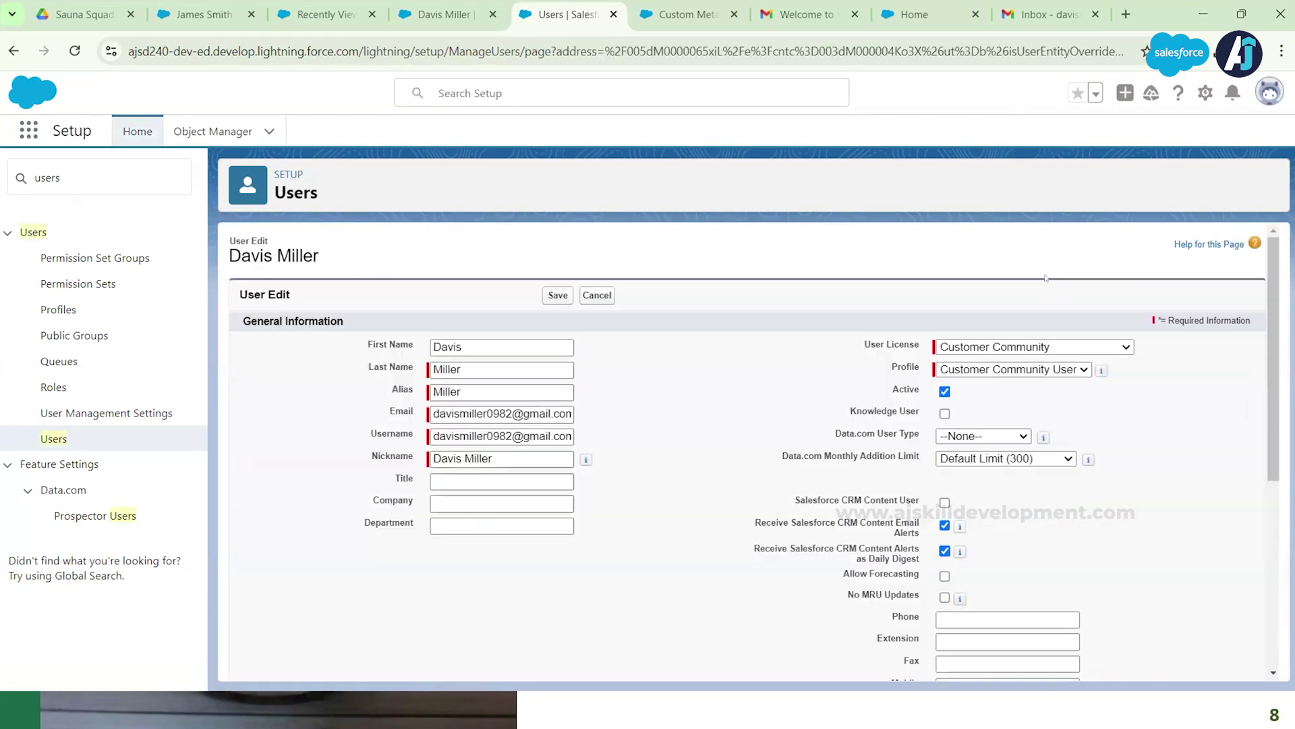
{"action": "left_click", "coordinate": [992, 406]}
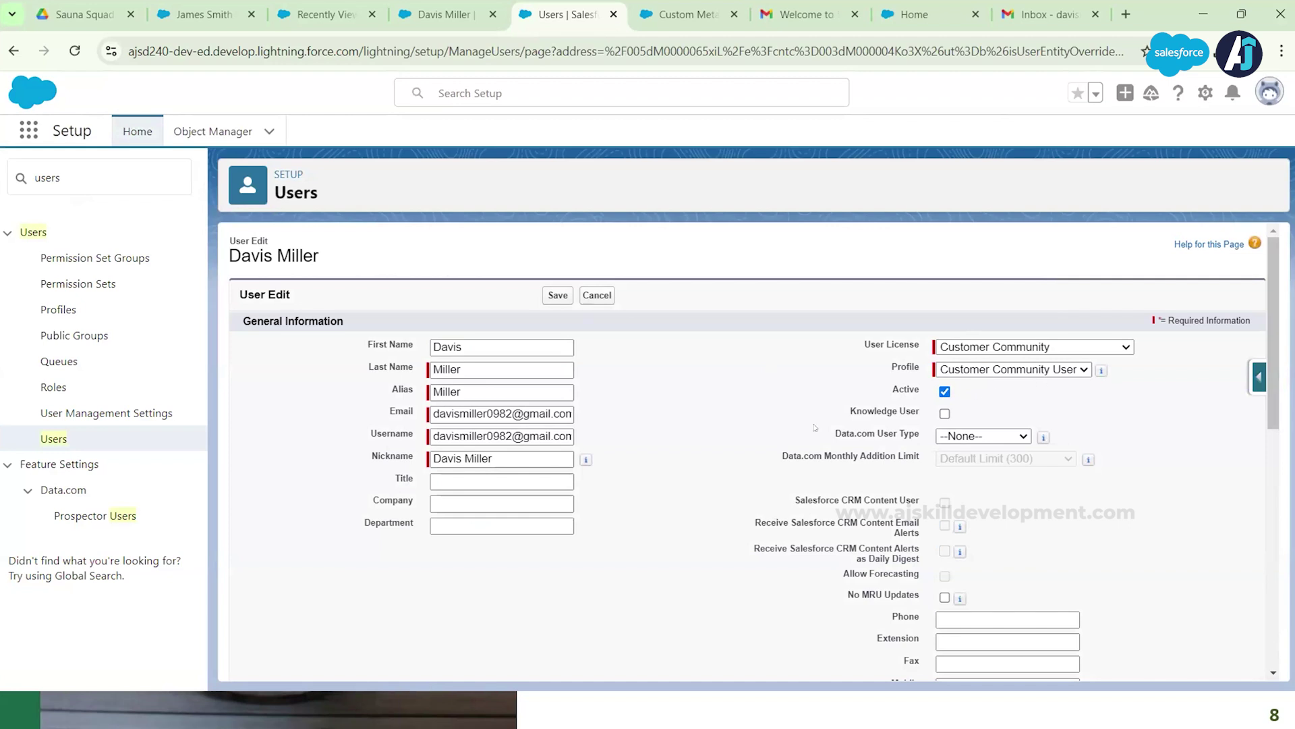
{"action": "left_click", "coordinate": [1055, 15]}
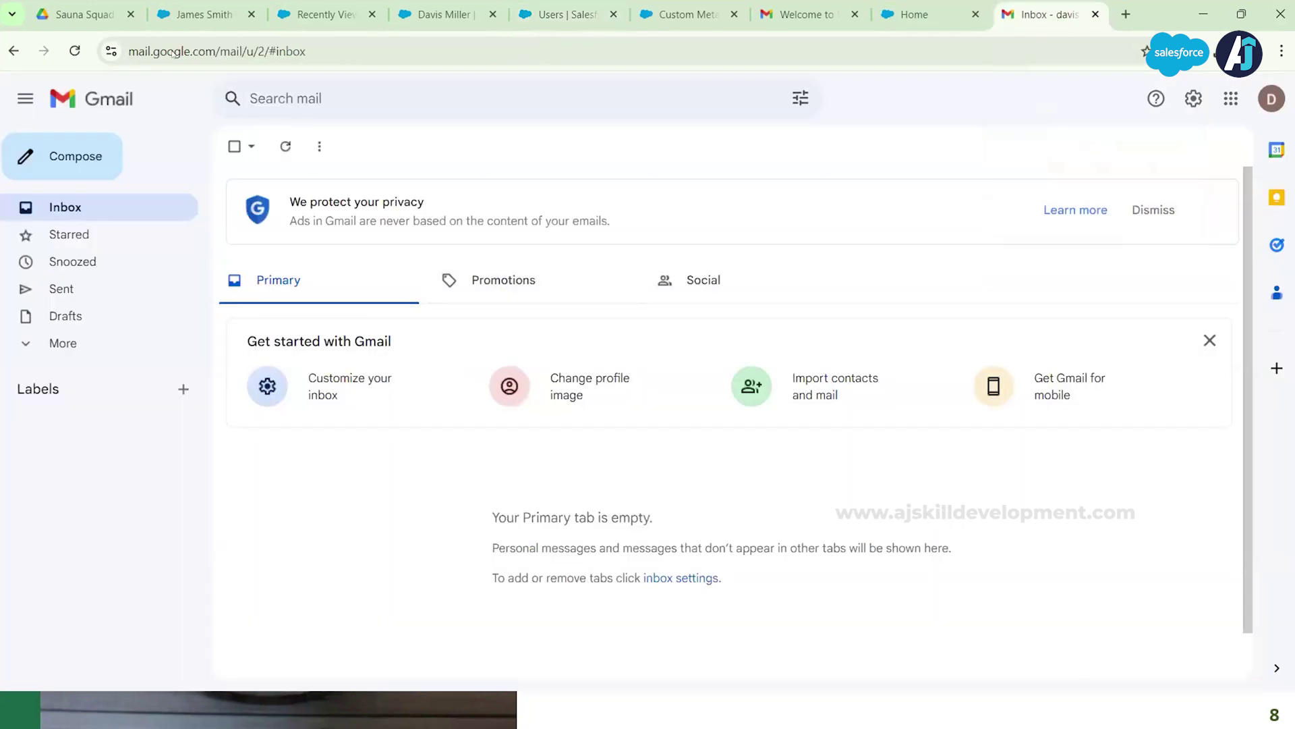
Step: Reload the inbox, open the Welcome to SaunaProd email and follow its login link
{"action": "left_click", "coordinate": [75, 52]}
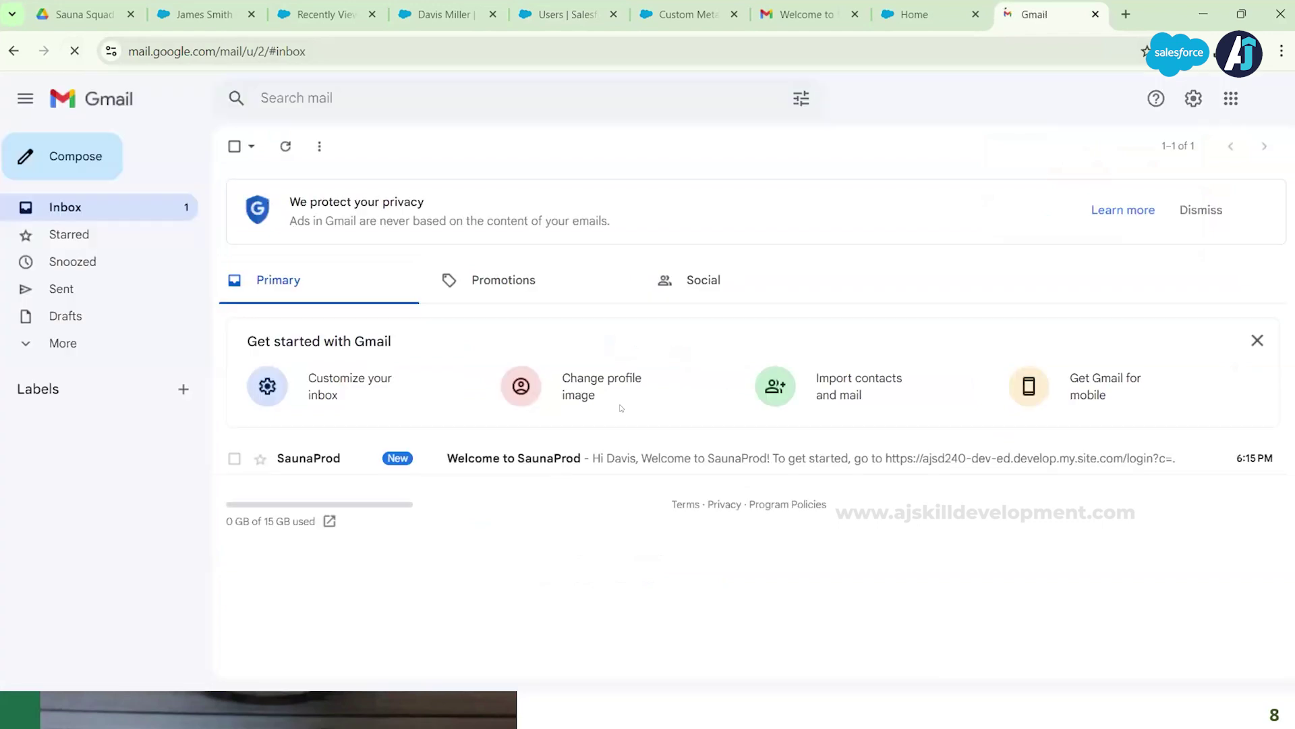
{"action": "left_click", "coordinate": [495, 459]}
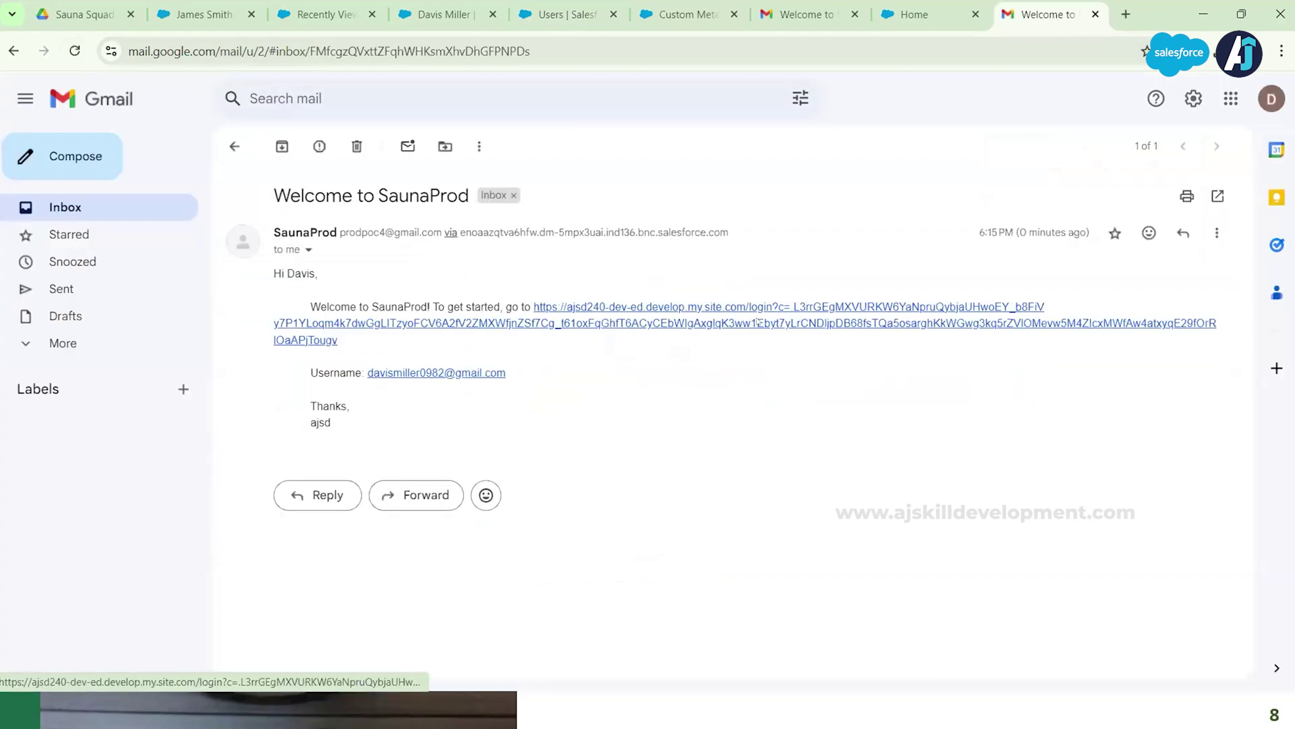
{"action": "left_click", "coordinate": [753, 323]}
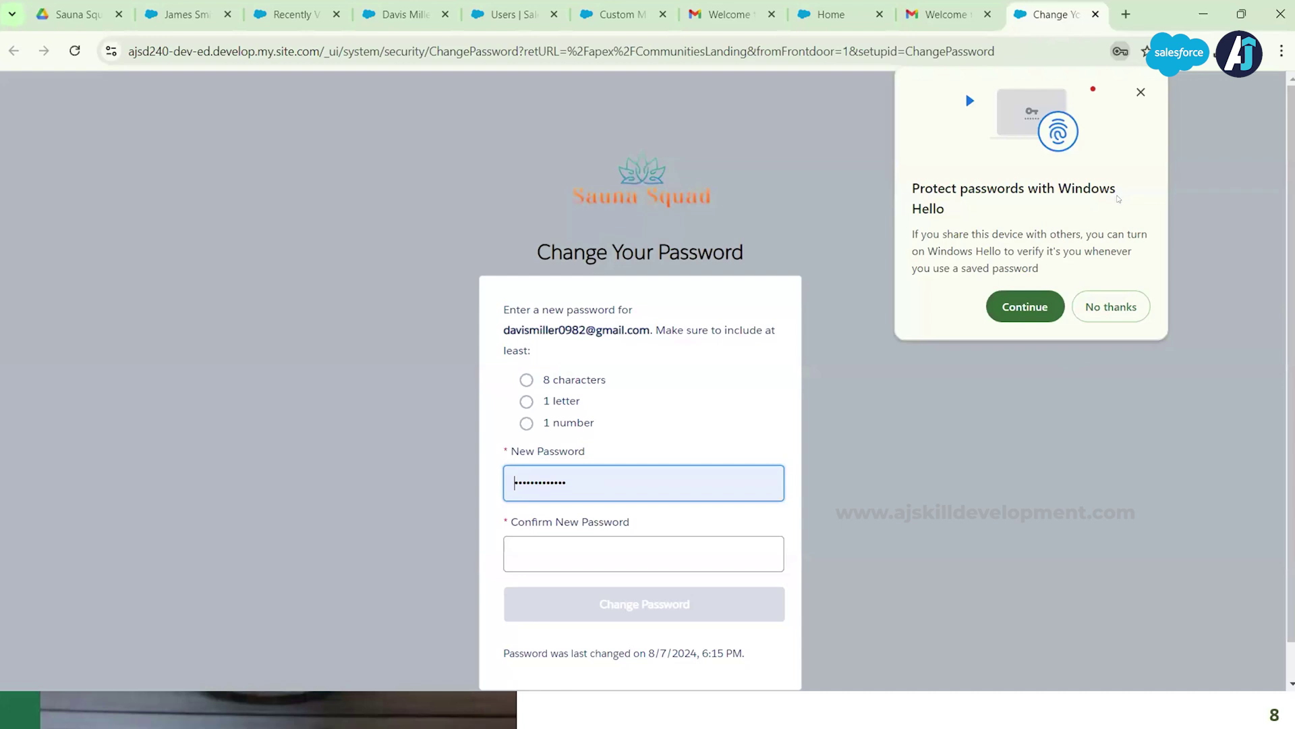
Step: Enter and confirm the customer's new password and submit the change
{"action": "left_click", "coordinate": [1141, 92]}
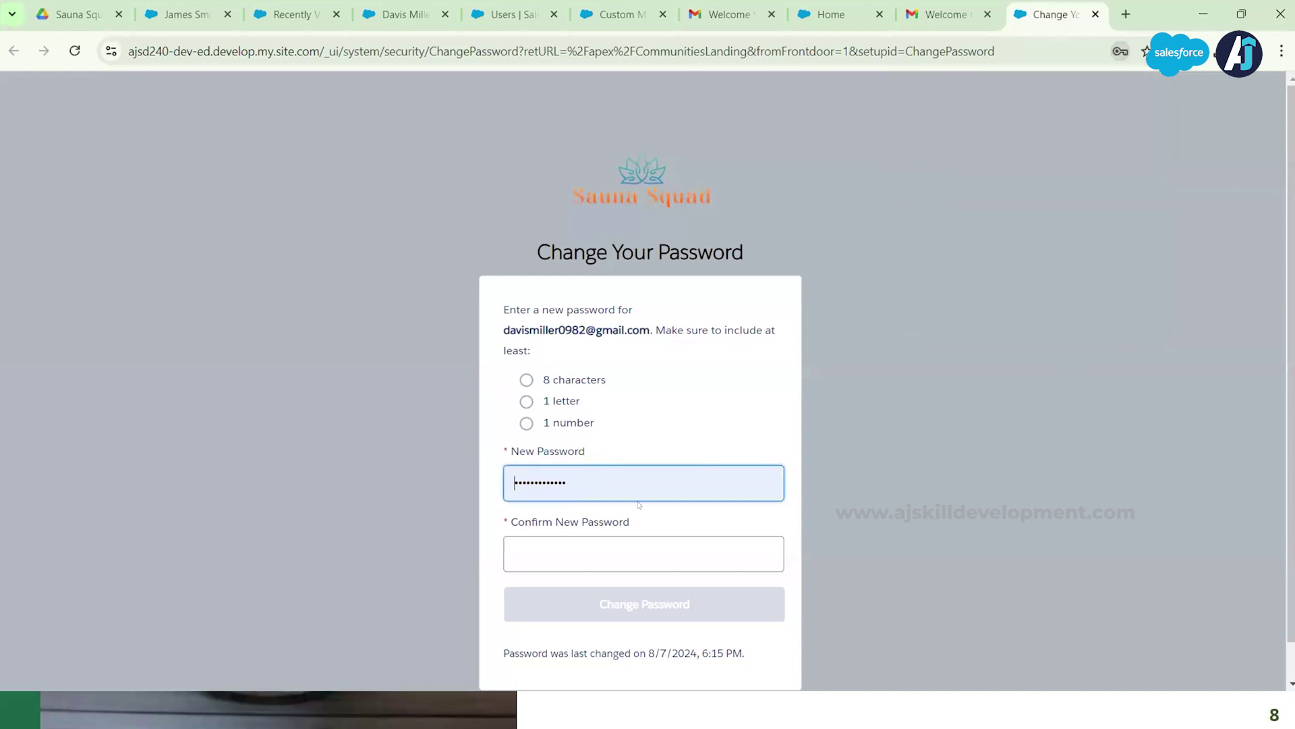
{"action": "double_click", "coordinate": [587, 482]}
{"action": "type", "text": "abcdefg"}
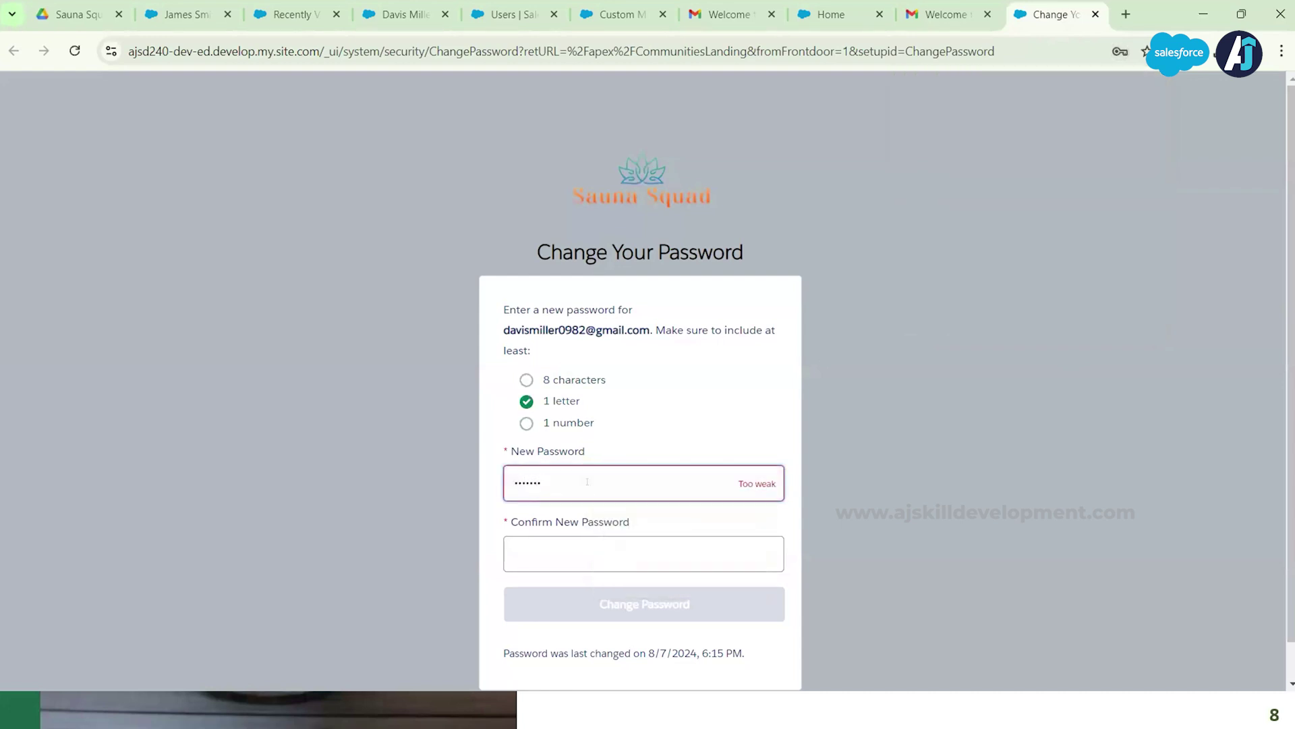
{"action": "key", "text": "BackSpace"}
{"action": "key", "text": "BackSpace"}
{"action": "key", "text": "BackSpace"}
{"action": "key", "text": "BackSpace"}
{"action": "key", "text": "BackSpace"}
{"action": "key", "text": "BackSpace"}
{"action": "type", "text": "abcdefghij123"}
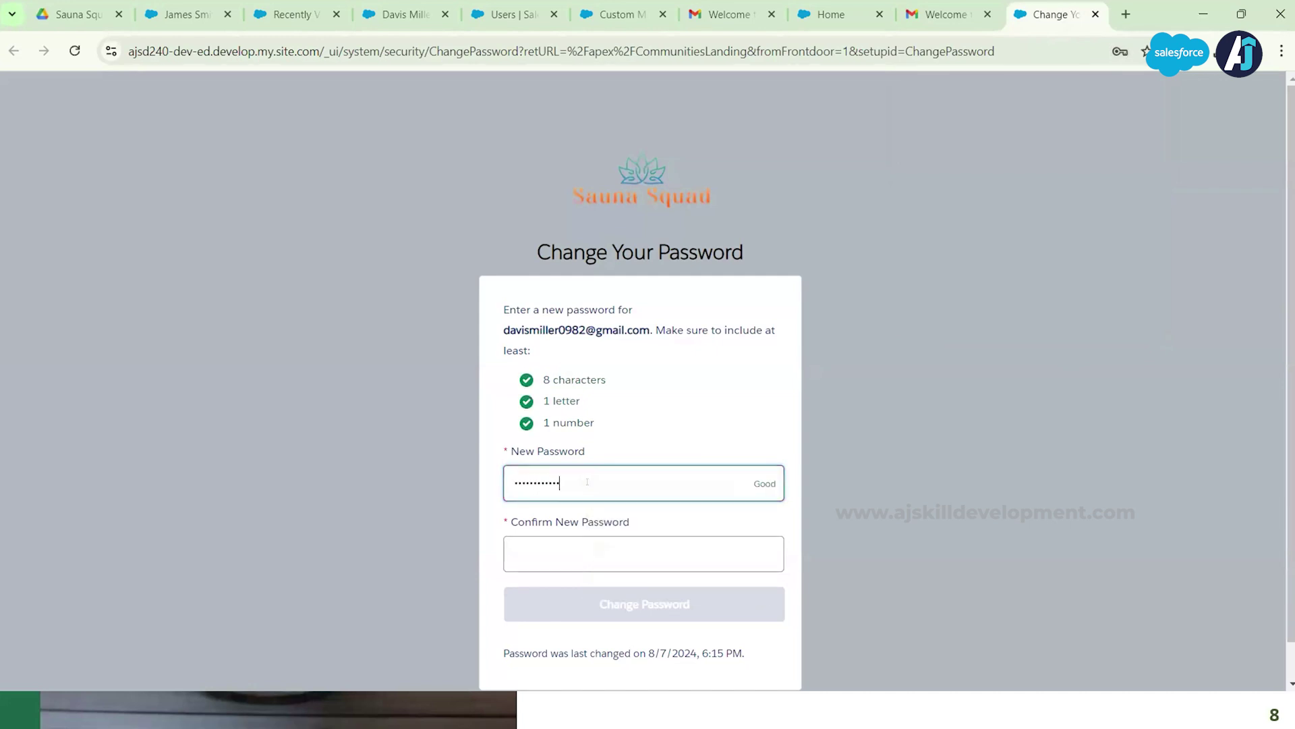
{"action": "left_click", "coordinate": [634, 546]}
{"action": "type", "text": "abcd"}
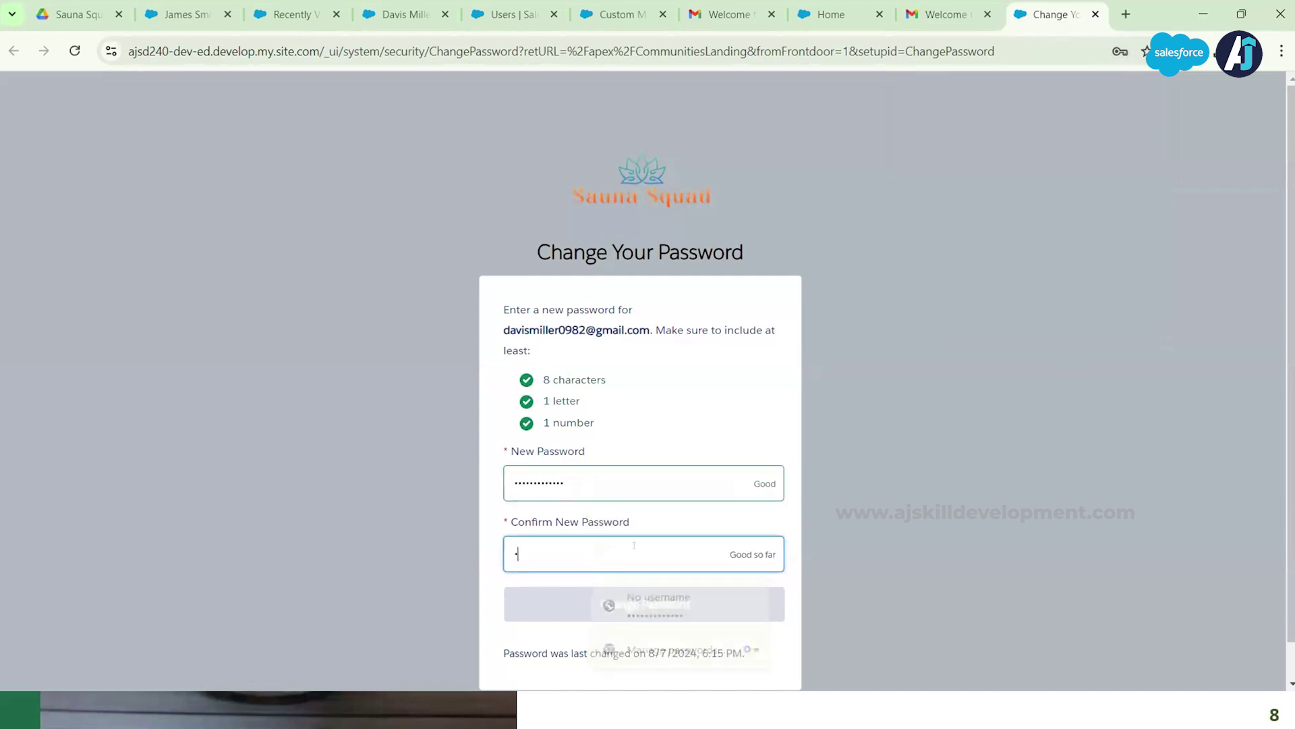
{"action": "type", "text": "efghij1"}
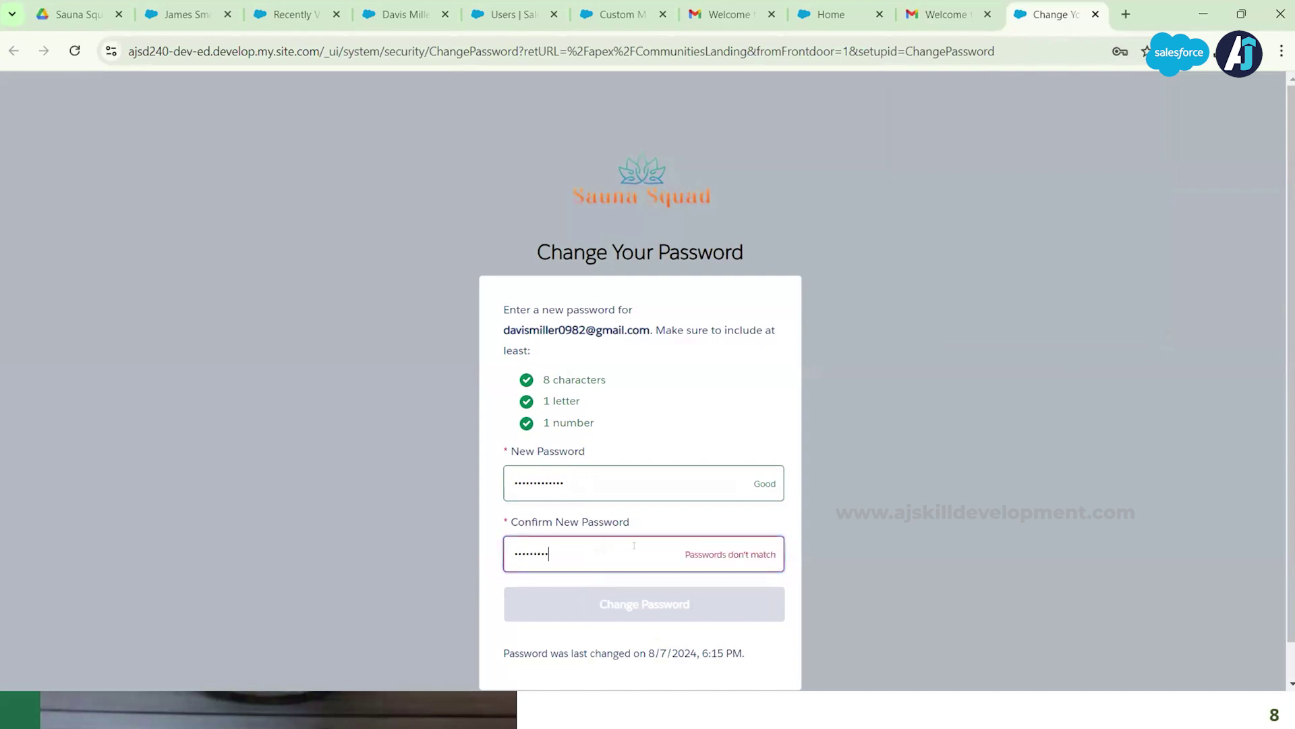
{"action": "type", "text": "2"}
{"action": "key", "text": "ctrl+a"}
{"action": "type", "text": "abcdefghij123"}
{"action": "left_click", "coordinate": [666, 607]}
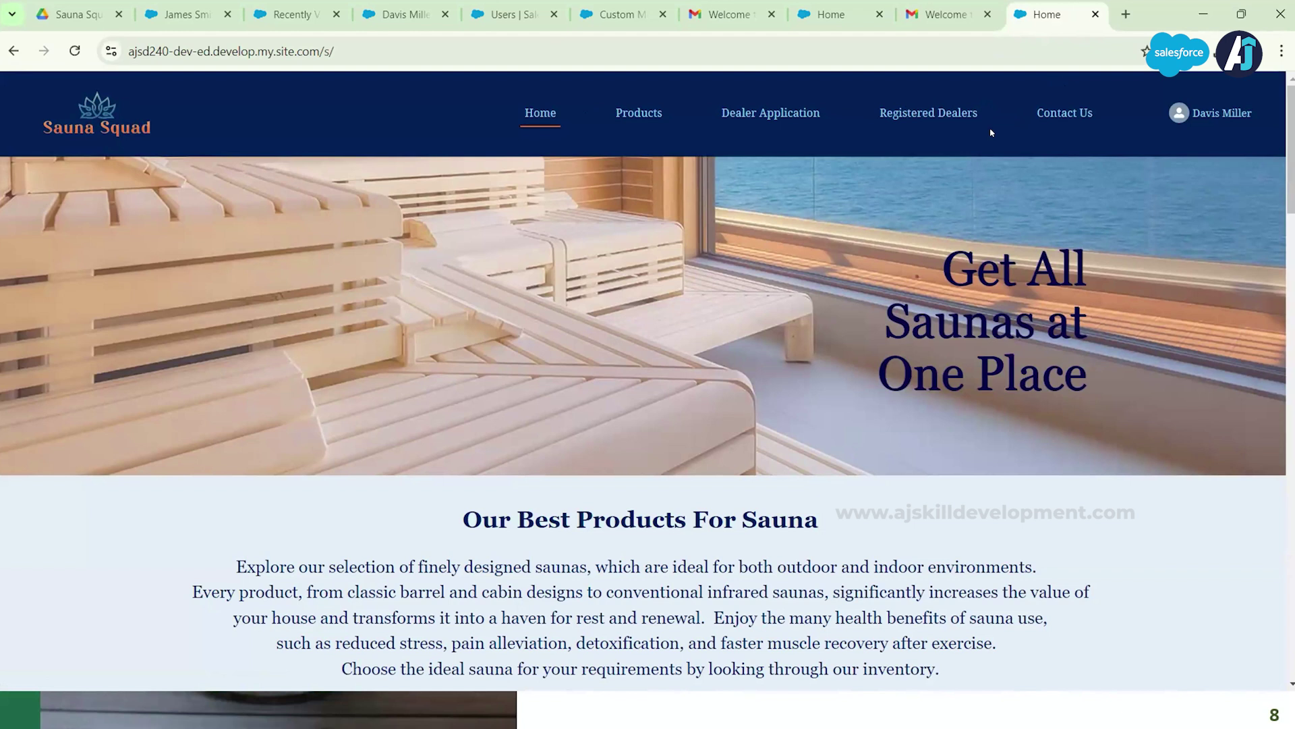
Step: Close the Gmail, extra site Home and contact record tabs
{"action": "left_click", "coordinate": [987, 15]}
{"action": "left_click", "coordinate": [879, 15]}
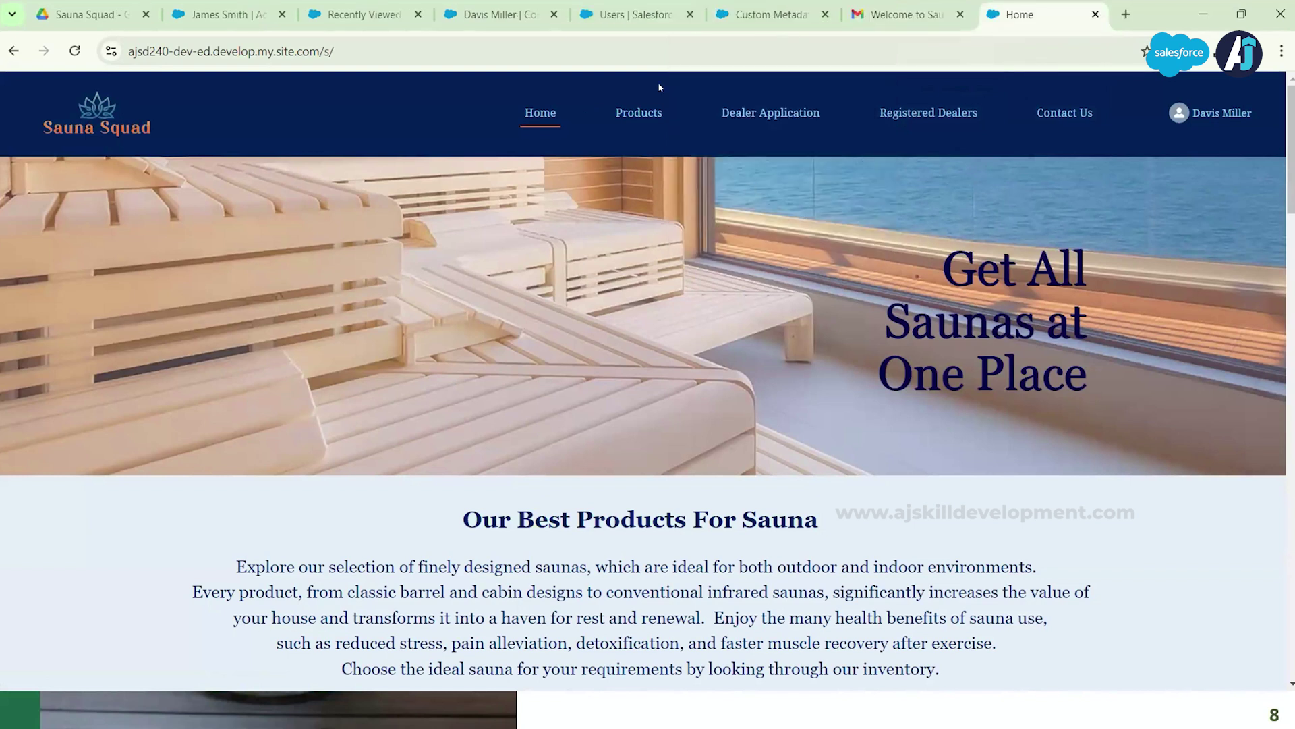
{"action": "left_click", "coordinate": [554, 14]}
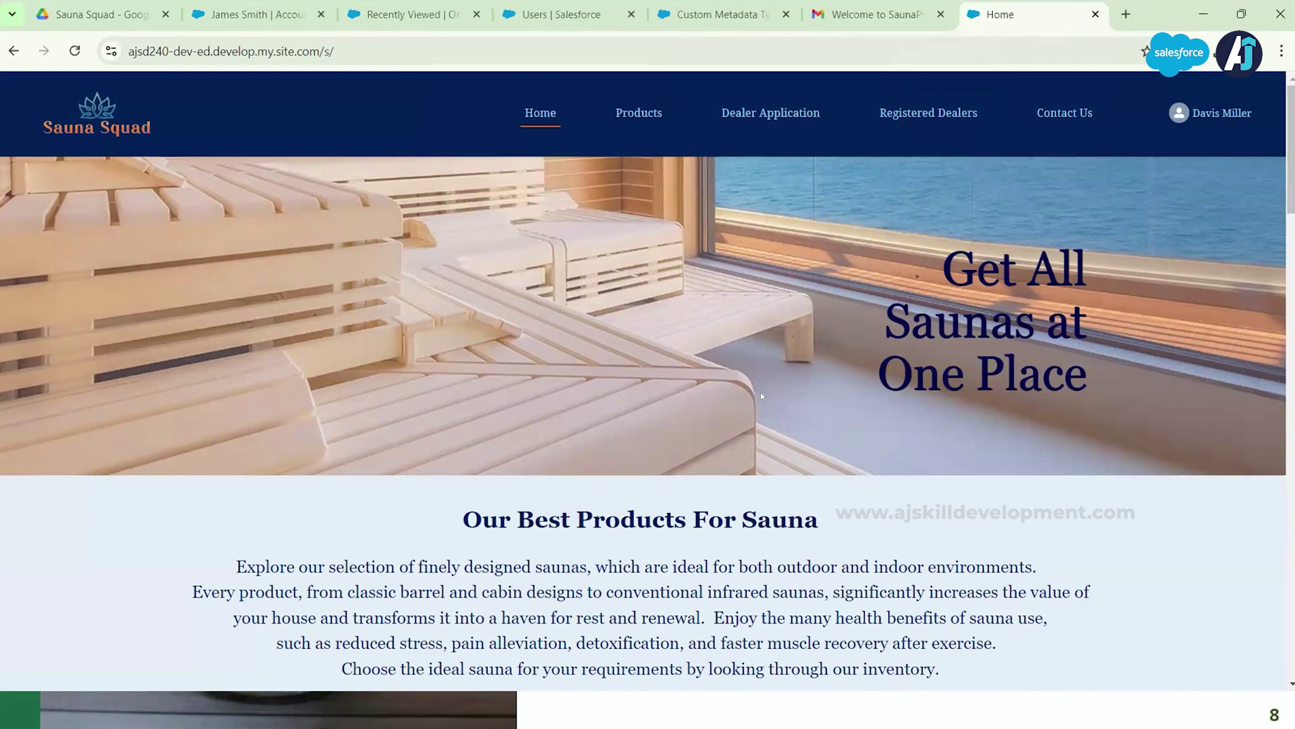
{"action": "key", "text": "alt+Tab"}
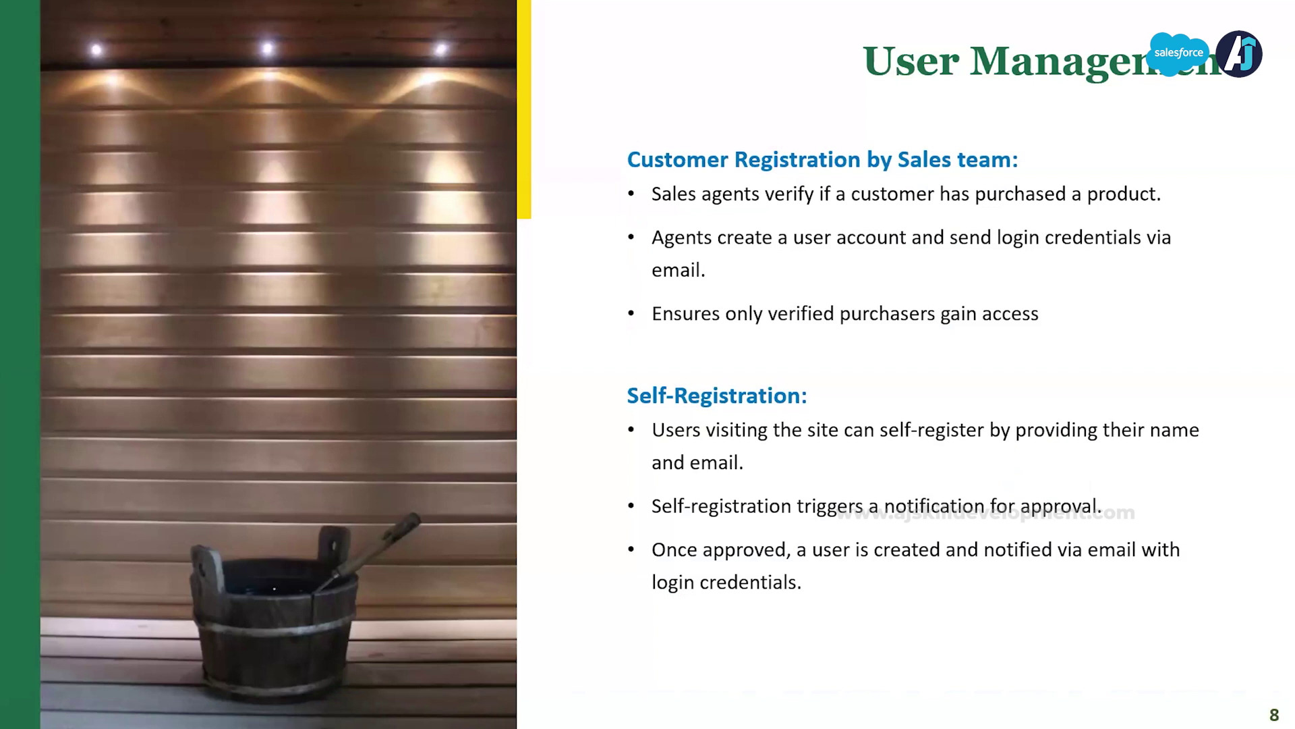
Step: Advance to the Service Requests slide, then bring the Sauna Squad site window back
{"action": "key", "text": "Right"}
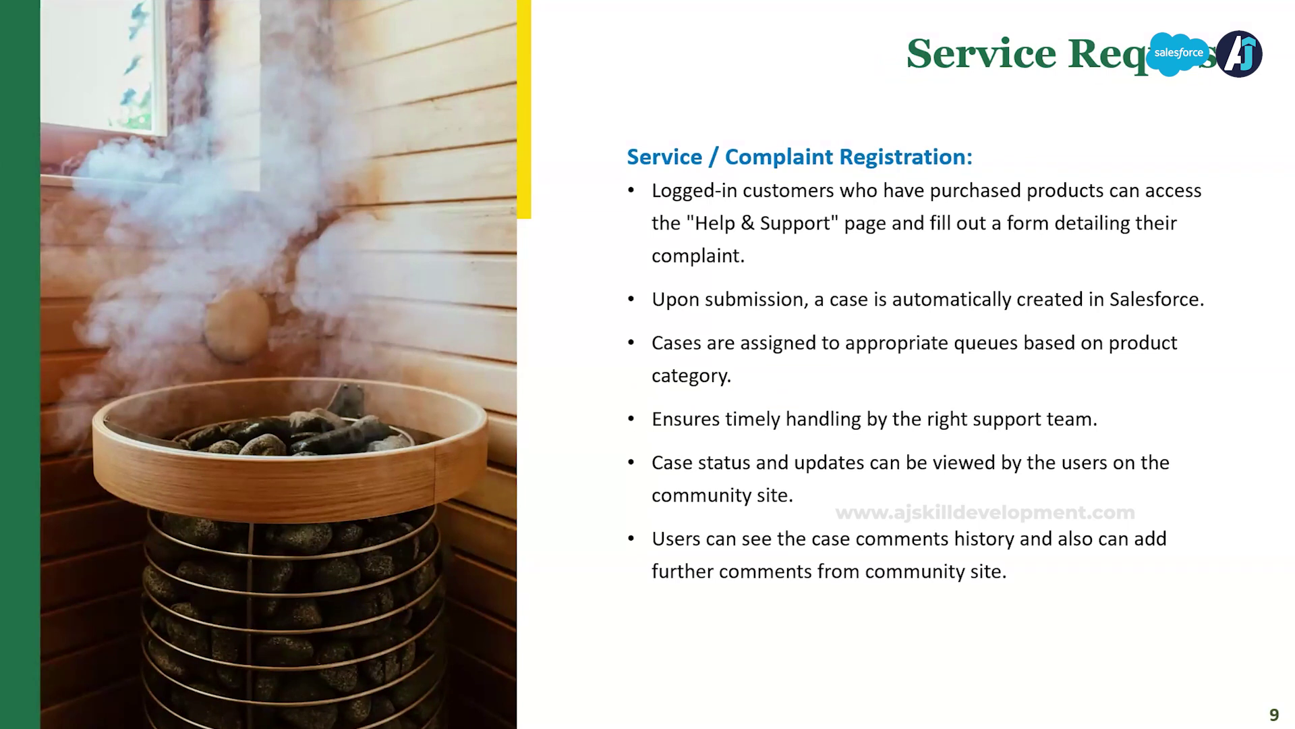
{"action": "key", "text": "alt+Tab"}
{"action": "key", "text": "alt+Tab"}
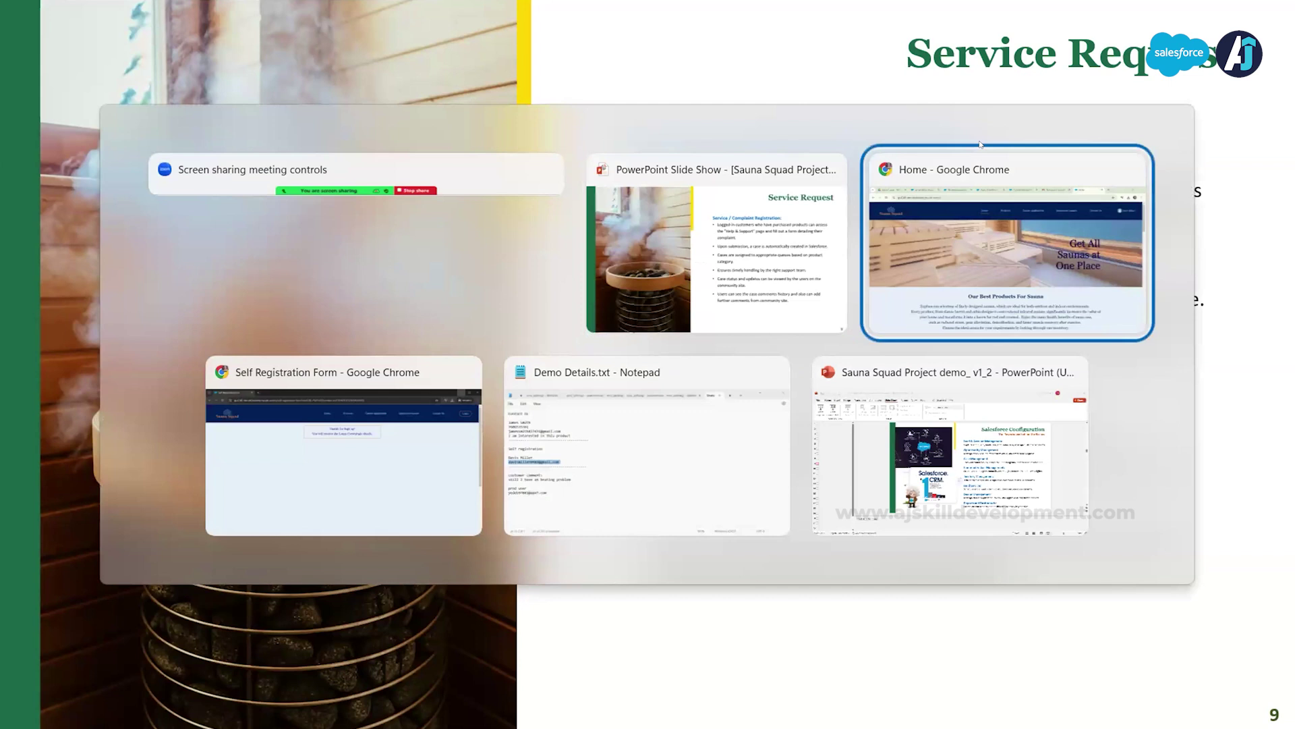
{"action": "left_click", "coordinate": [956, 150]}
Step: Copy the prod user's login address from the notes and log the current customer out
{"action": "left_click", "coordinate": [1220, 122]}
{"action": "key", "text": "alt+Tab"}
{"action": "key", "text": "alt+Tab"}
{"action": "key", "text": "alt+Tab"}
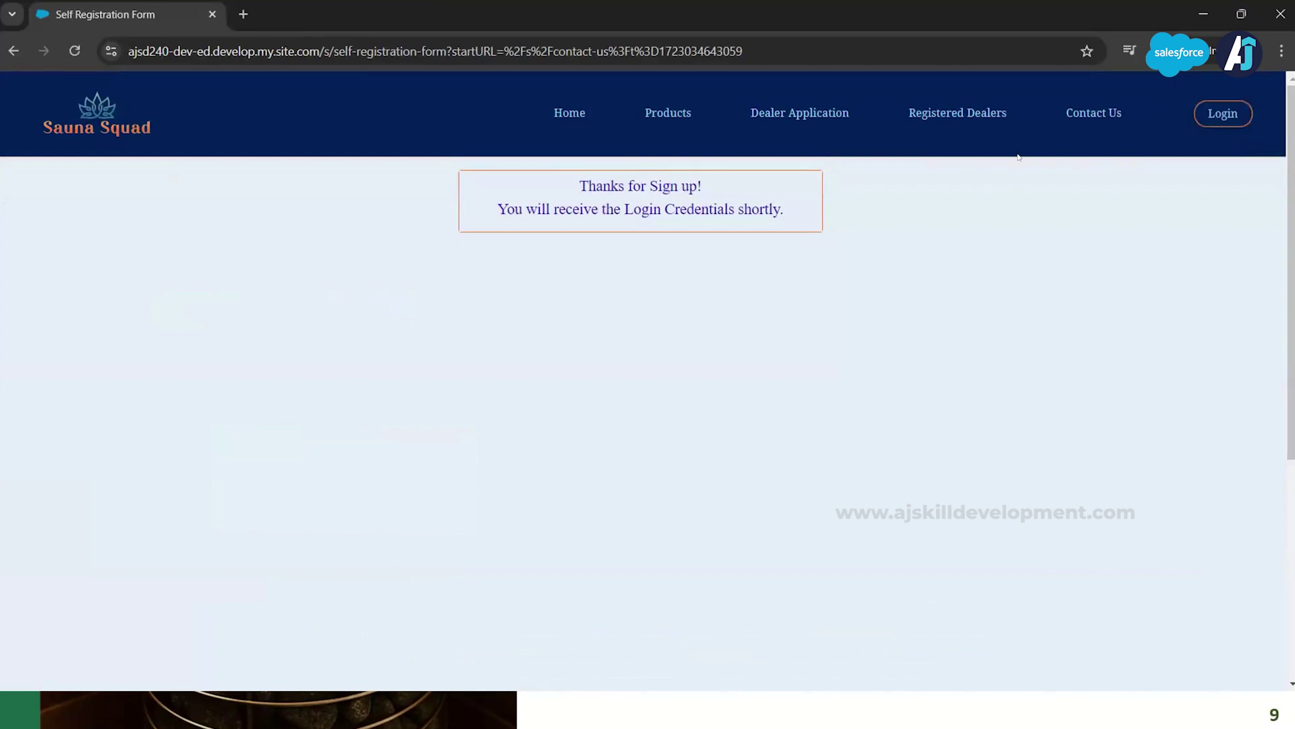
{"action": "left_click", "coordinate": [1237, 120]}
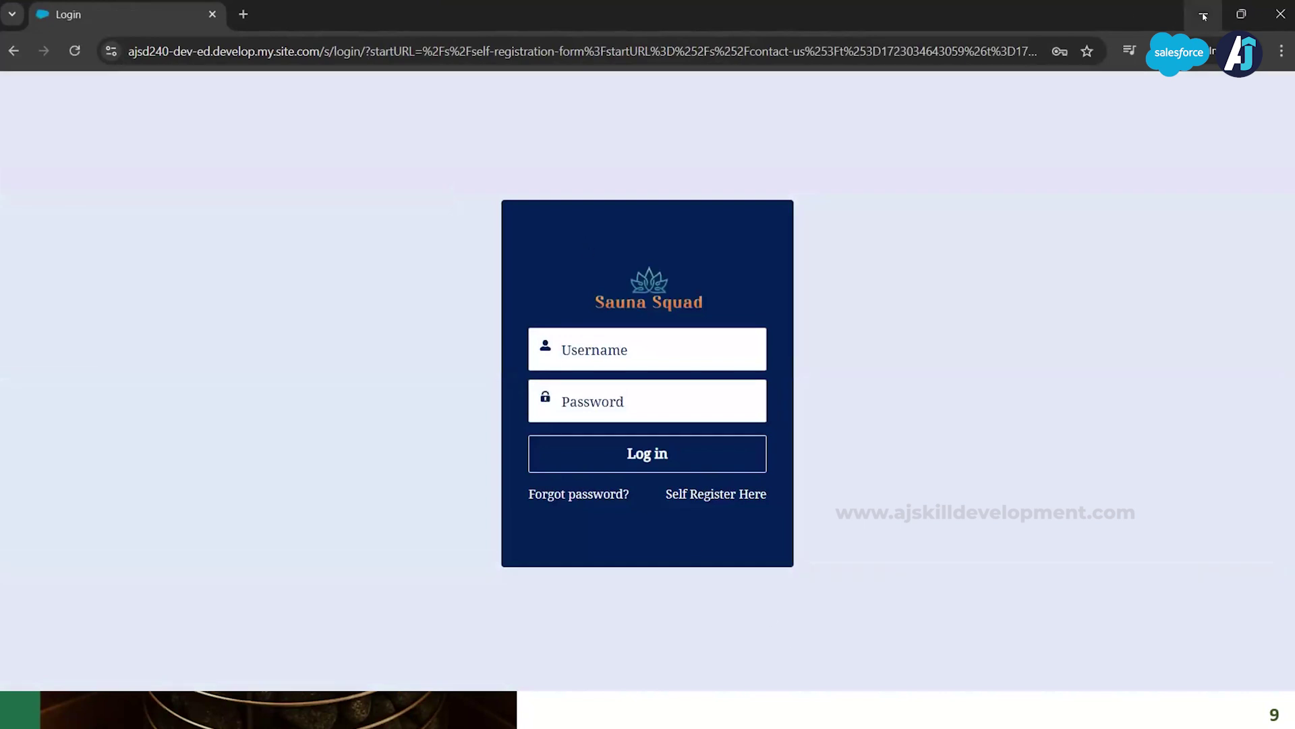
{"action": "left_click", "coordinate": [1241, 13]}
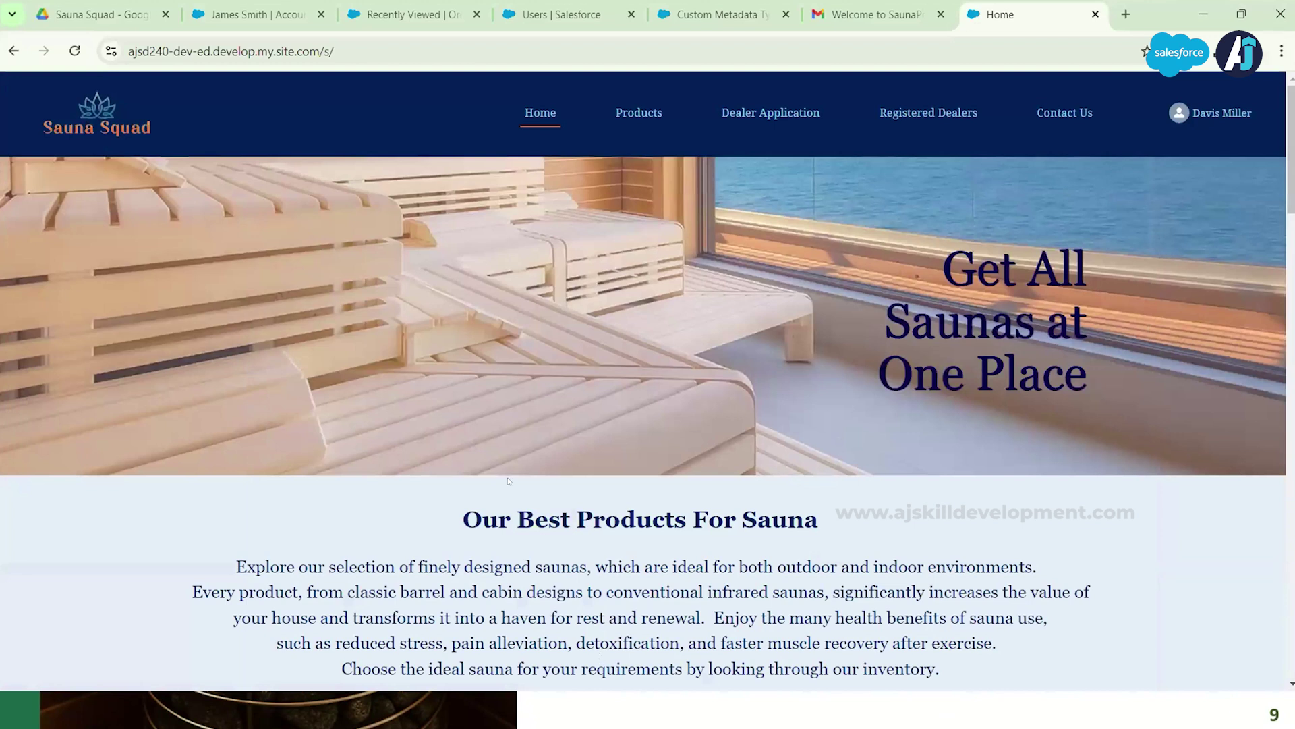
{"action": "key", "text": "alt+Tab"}
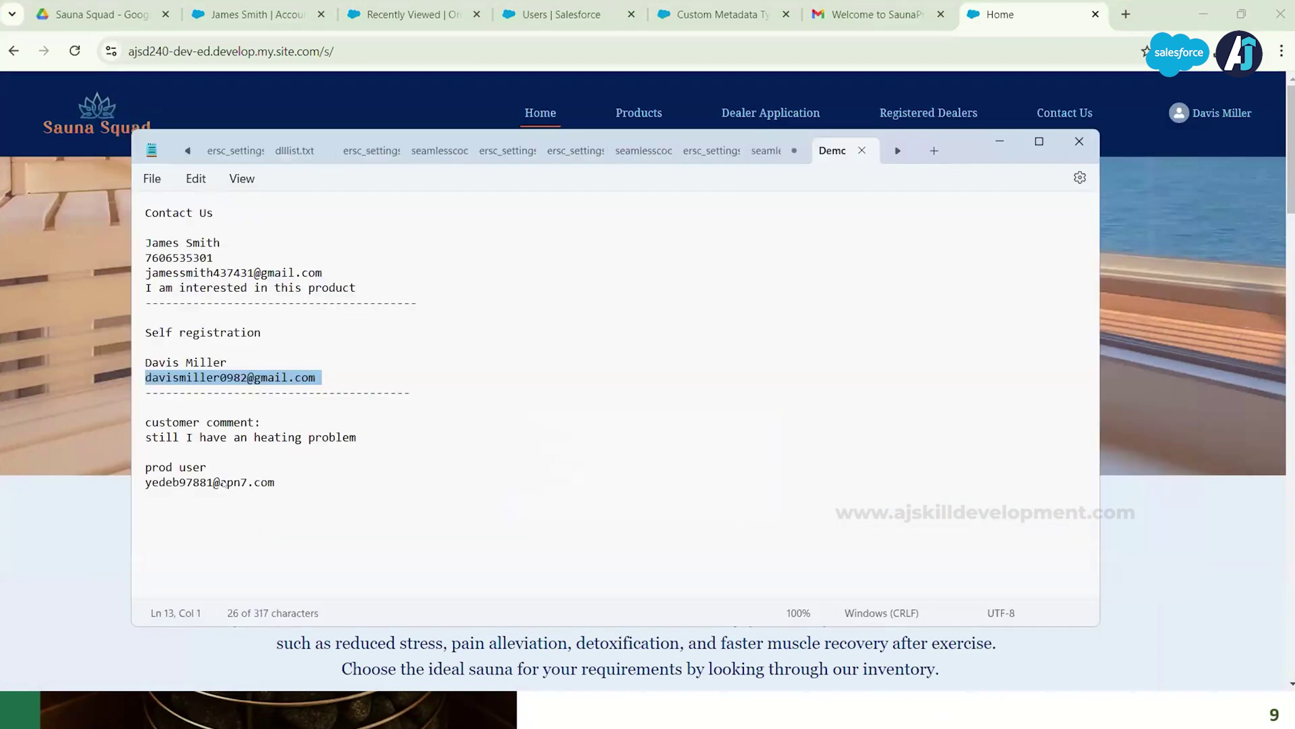
{"action": "triple_click", "coordinate": [209, 481]}
{"action": "key", "text": "ctrl+c"}
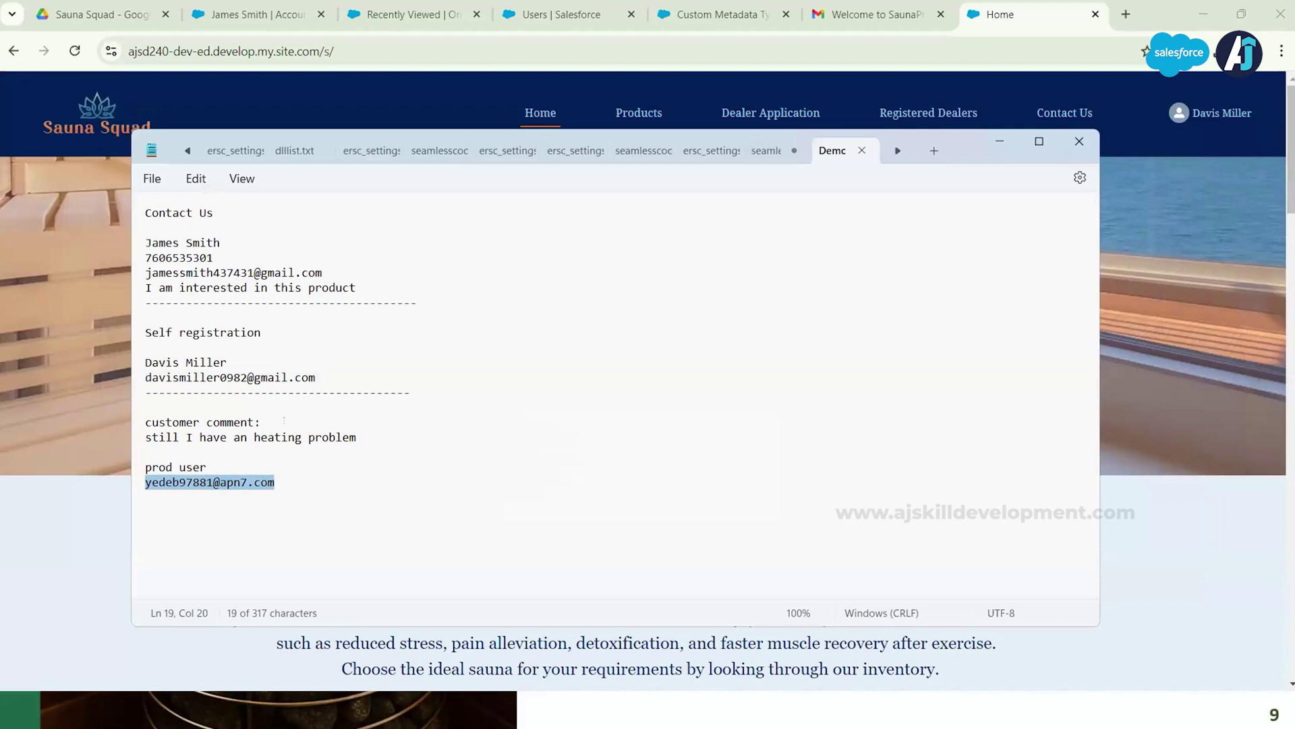
{"action": "left_click", "coordinate": [1208, 113]}
{"action": "left_click", "coordinate": [1199, 154]}
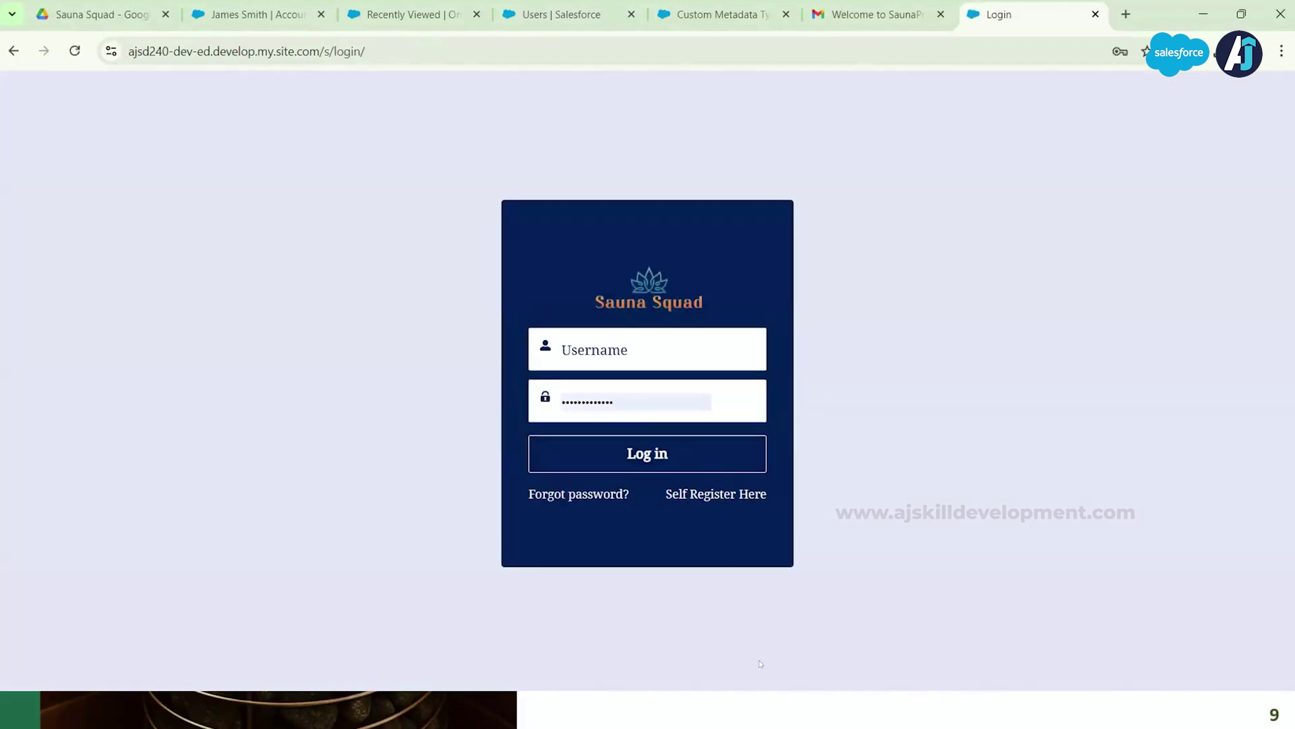
Step: Log in as the prod customer with the copied username and their password
{"action": "key", "text": "alt+Tab"}
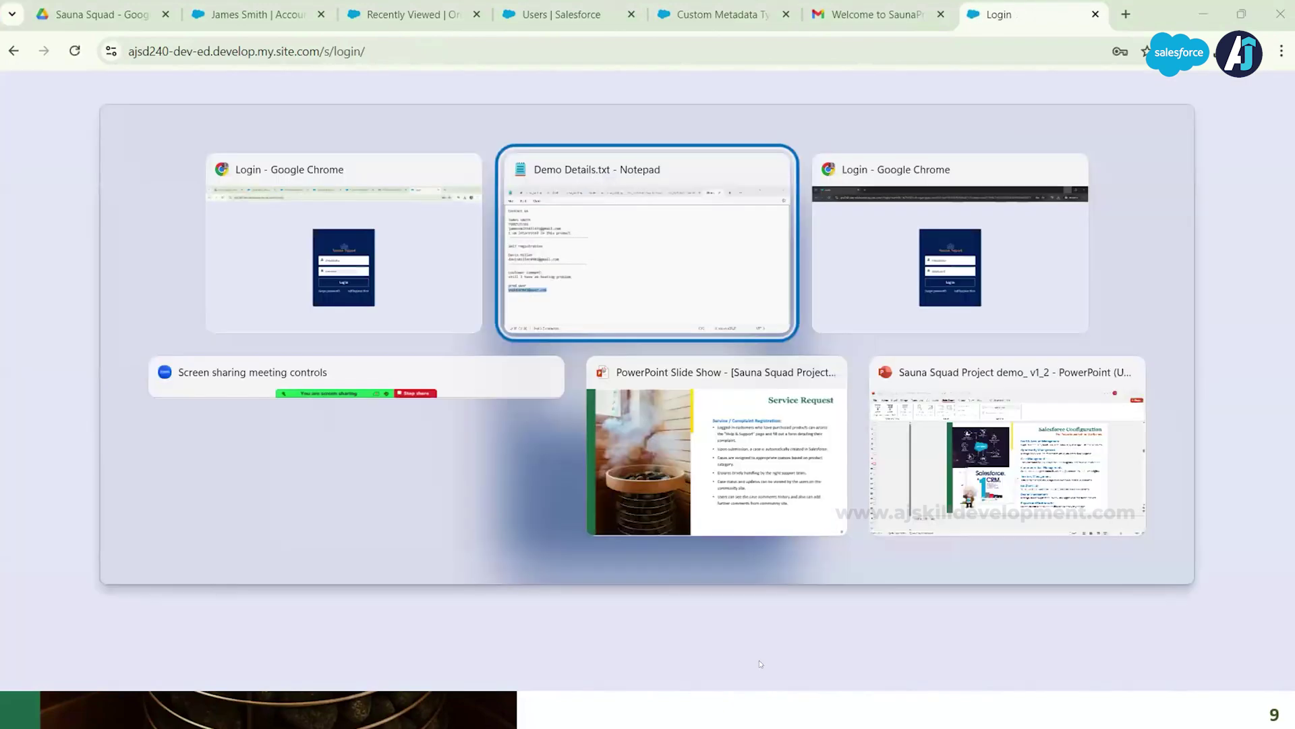
{"action": "key", "text": "alt+Tab"}
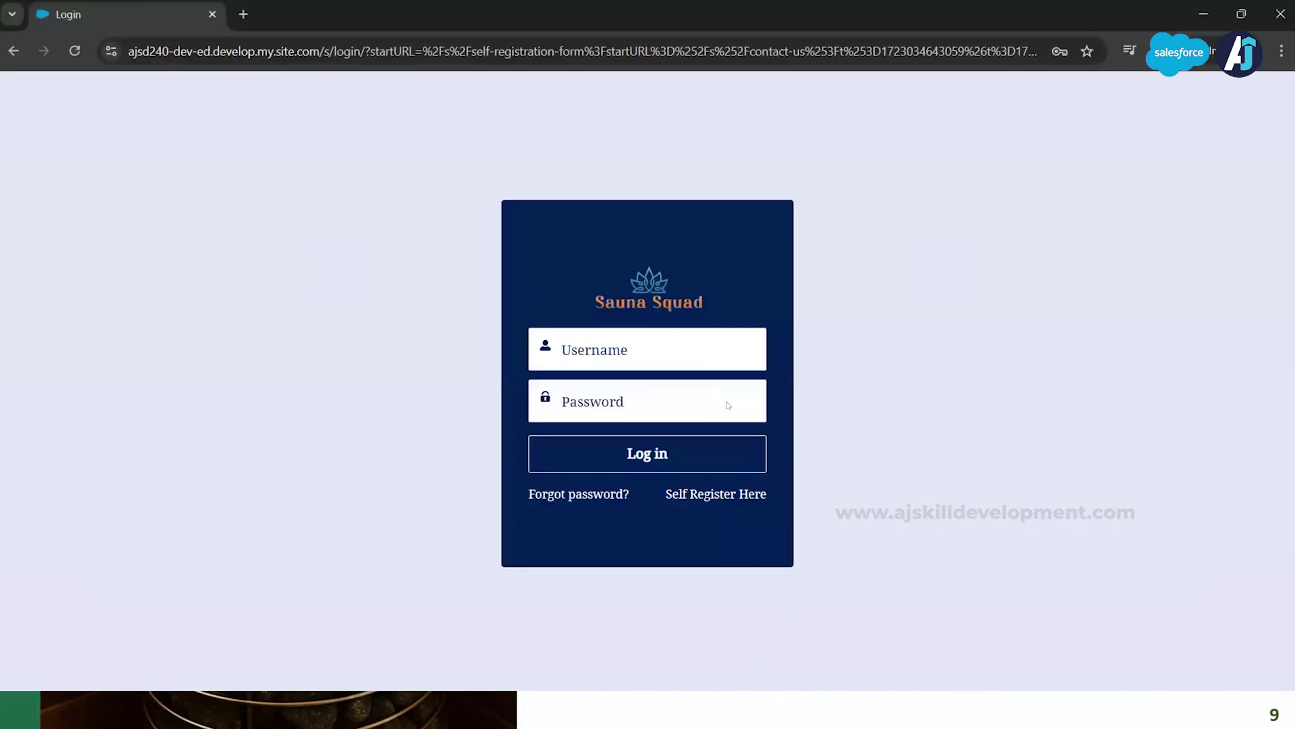
{"action": "left_click", "coordinate": [662, 349]}
{"action": "key", "text": "ctrl+v"}
{"action": "left_click", "coordinate": [623, 403]}
{"action": "type", "text": "a******"}
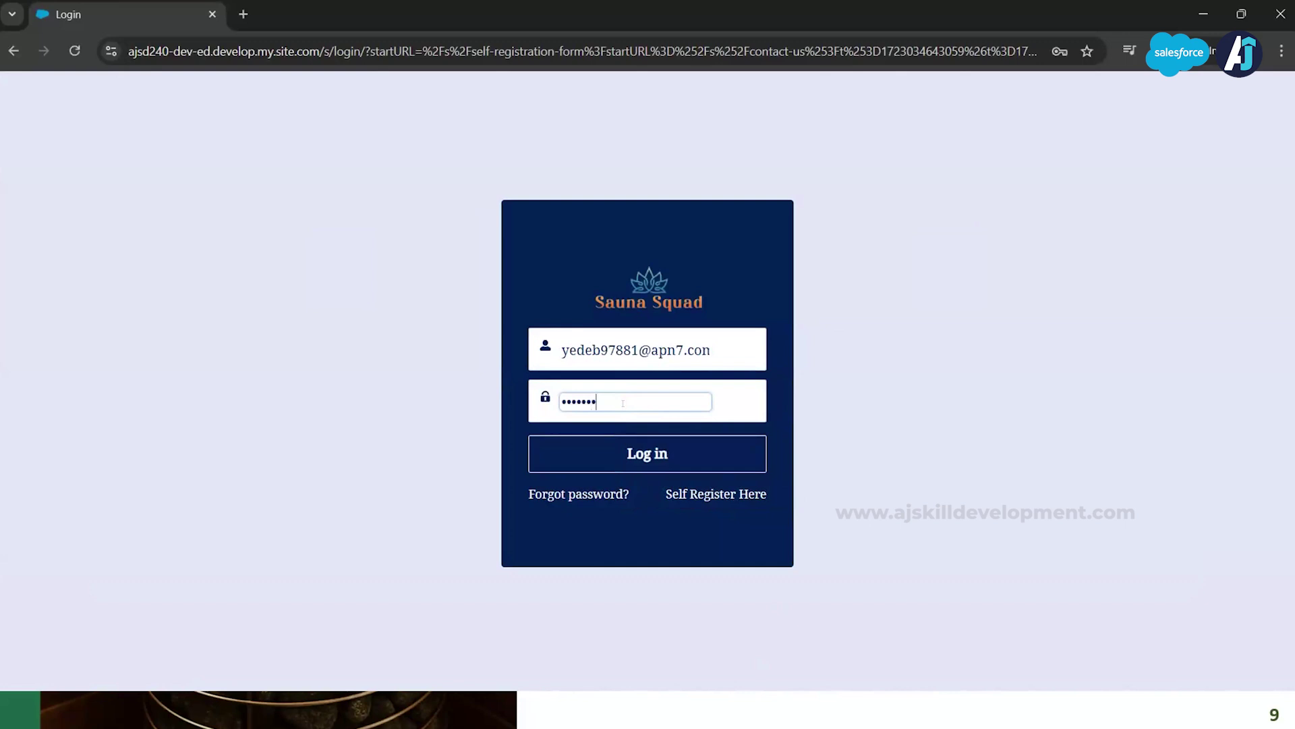
{"action": "type", "text": "*****"}
{"action": "left_click", "coordinate": [661, 452]}
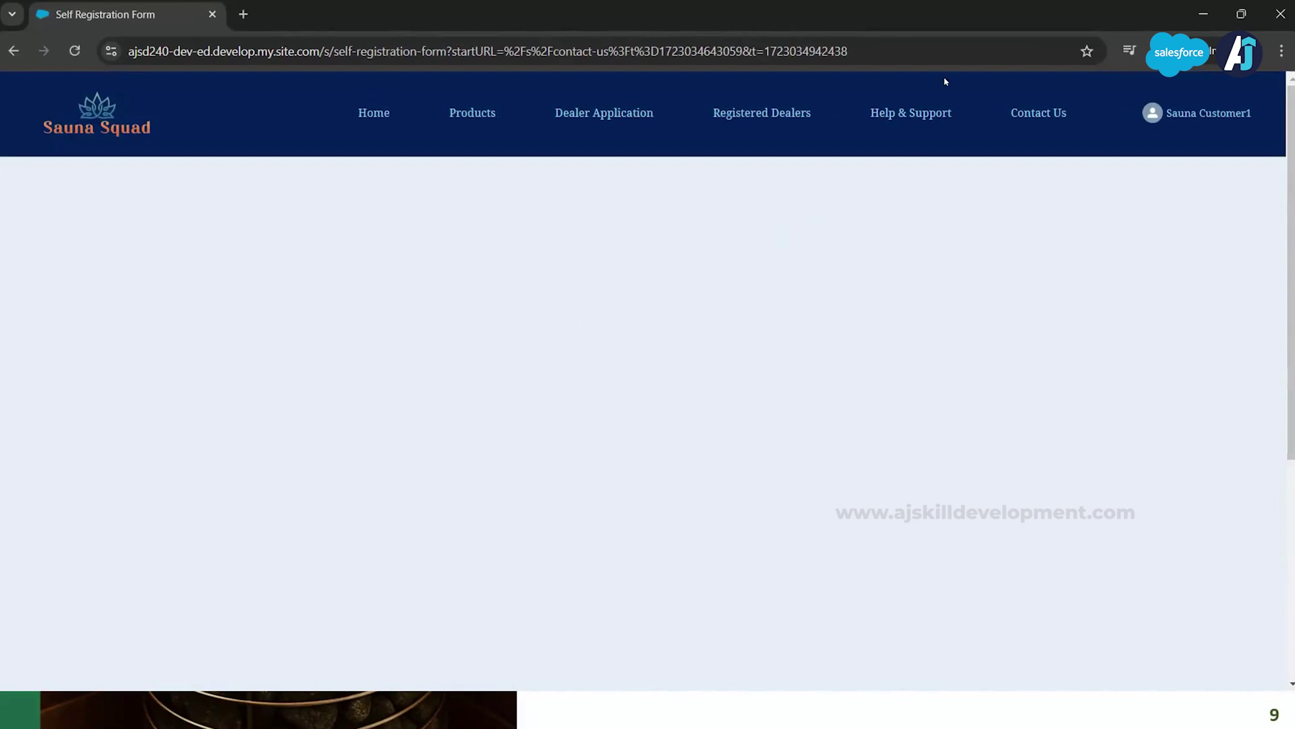
Step: Open Help & Support to show the empty Raise a Request form
{"action": "left_click", "coordinate": [906, 113]}
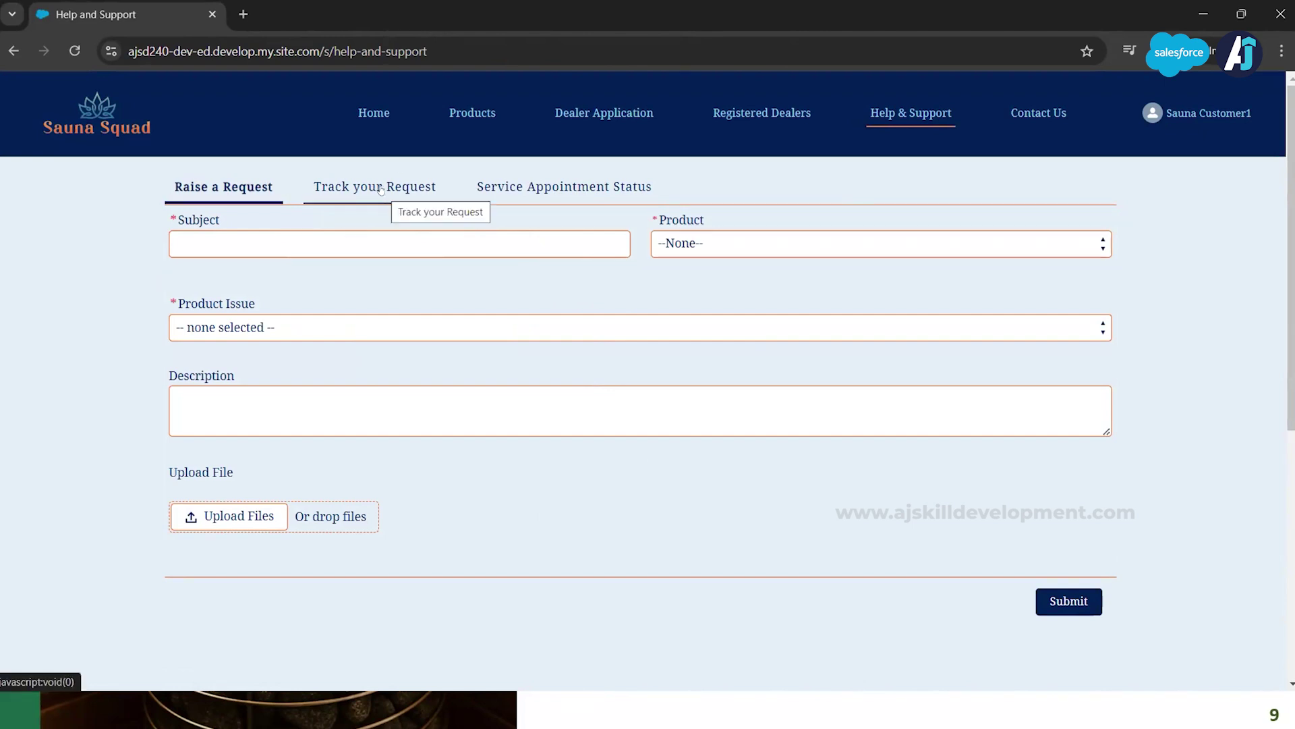
{"action": "left_click", "coordinate": [331, 236]}
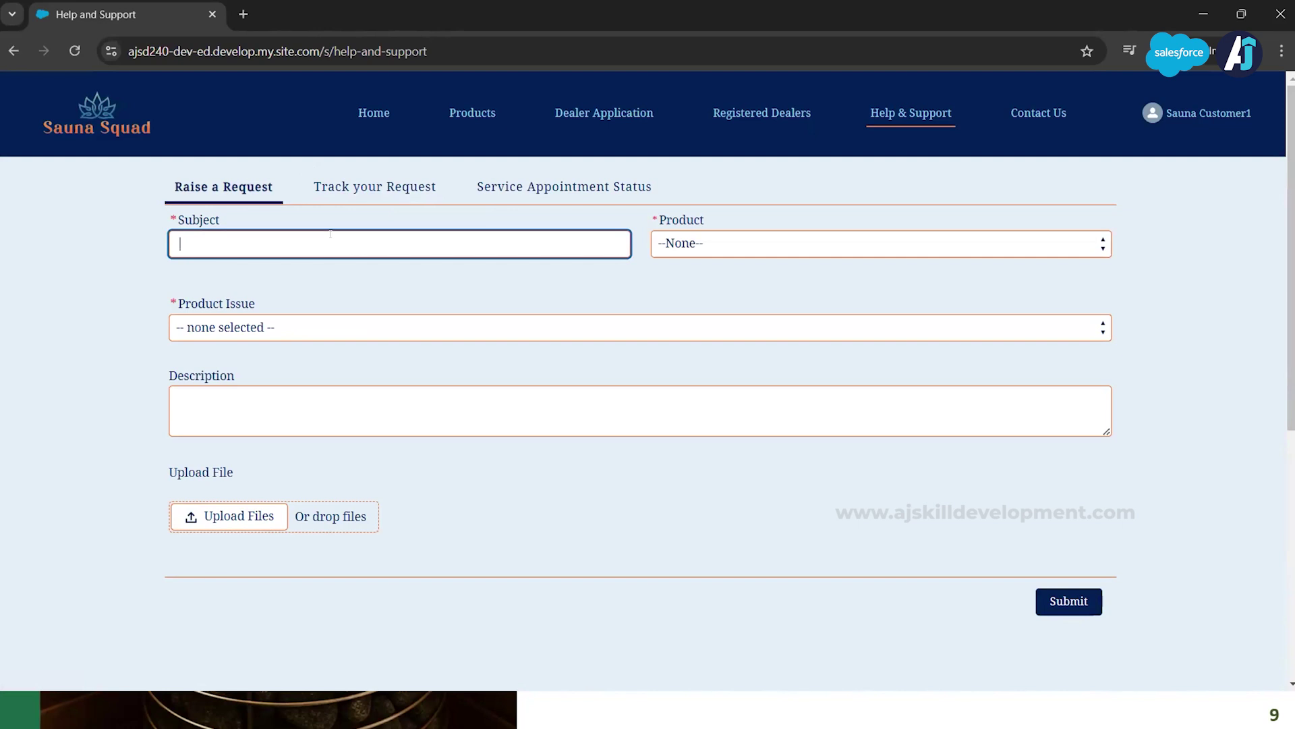
Step: Fill in subject 'Heat issue' with Sauna Cabin, Product Issues and Heating Problems
{"action": "type", "text": "Heat issue"}
{"action": "left_click", "coordinate": [877, 244]}
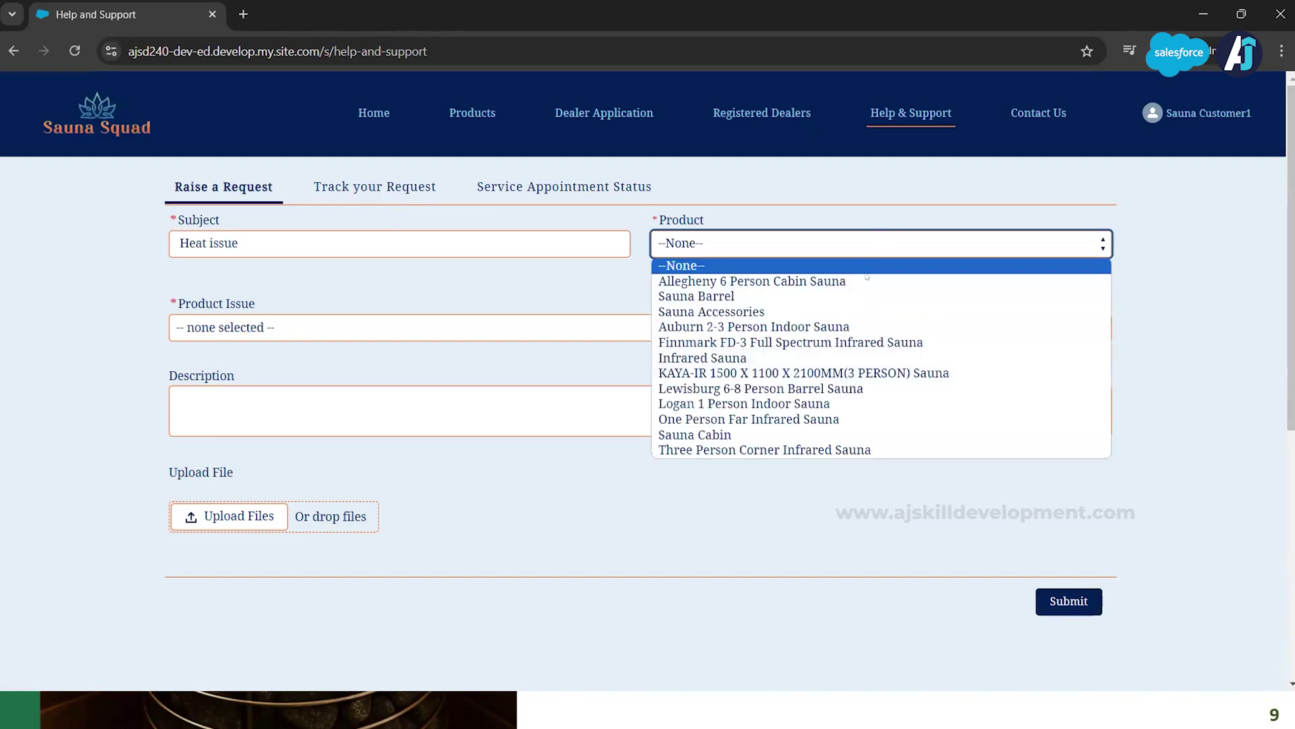
{"action": "left_click", "coordinate": [736, 435]}
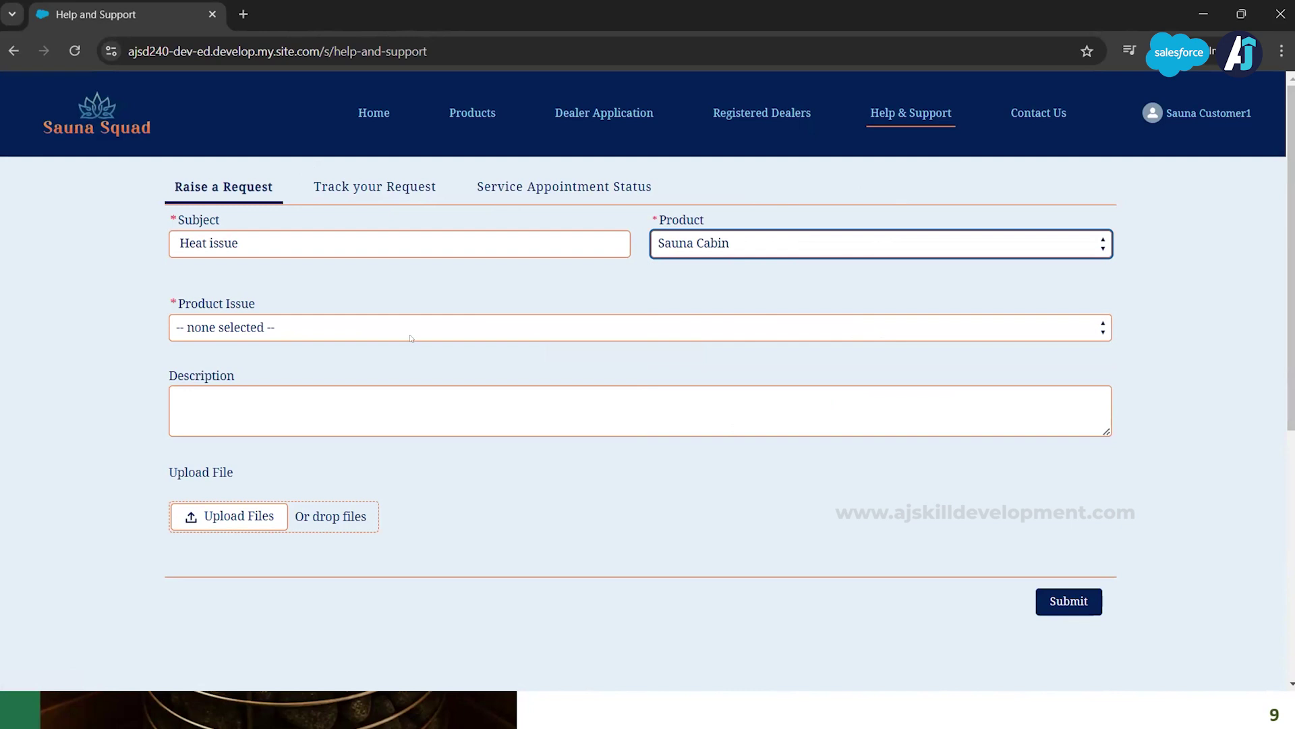
{"action": "left_click", "coordinate": [382, 332]}
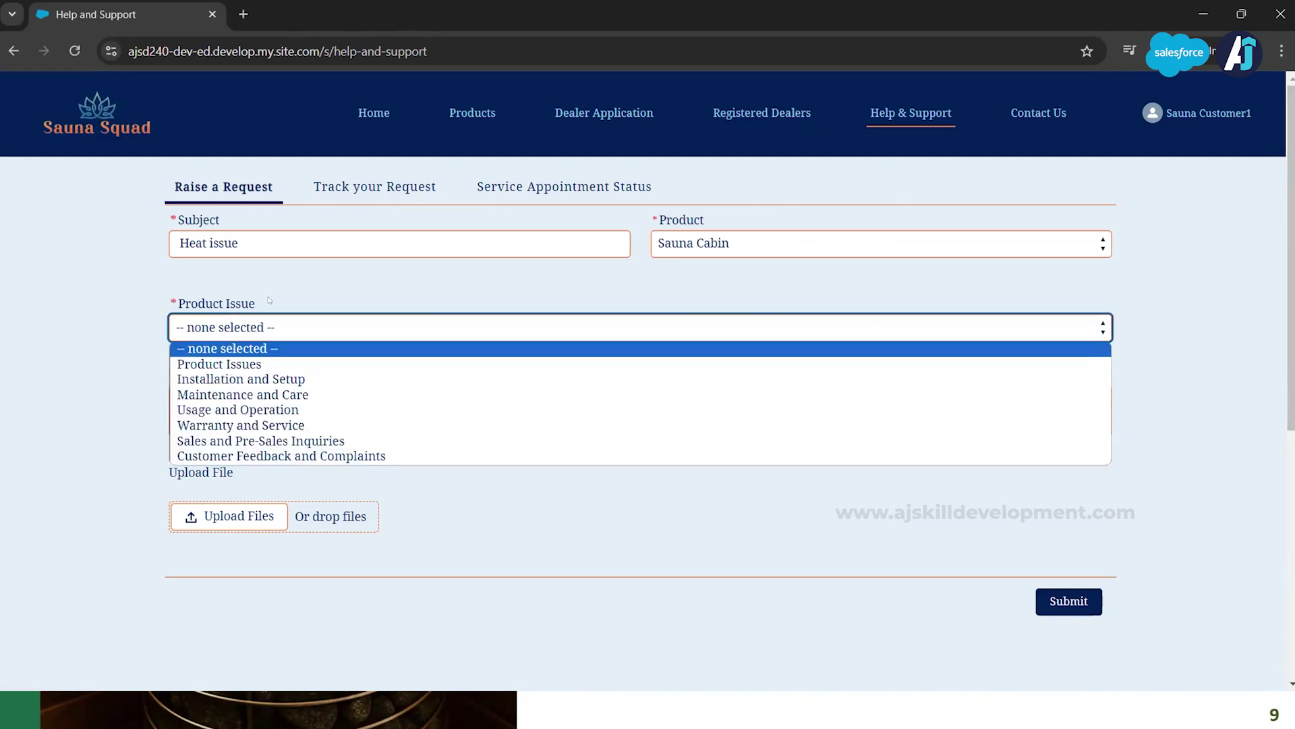
{"action": "left_click", "coordinate": [249, 364]}
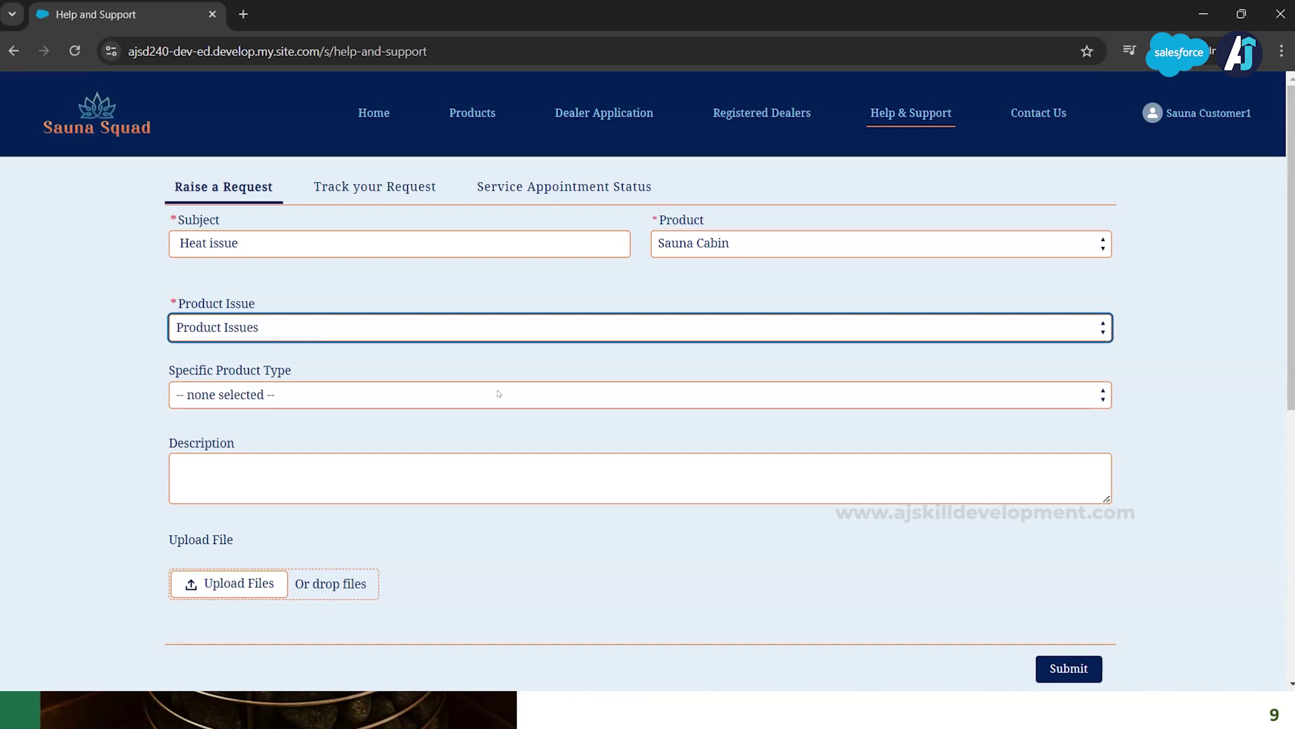
{"action": "left_click", "coordinate": [433, 397]}
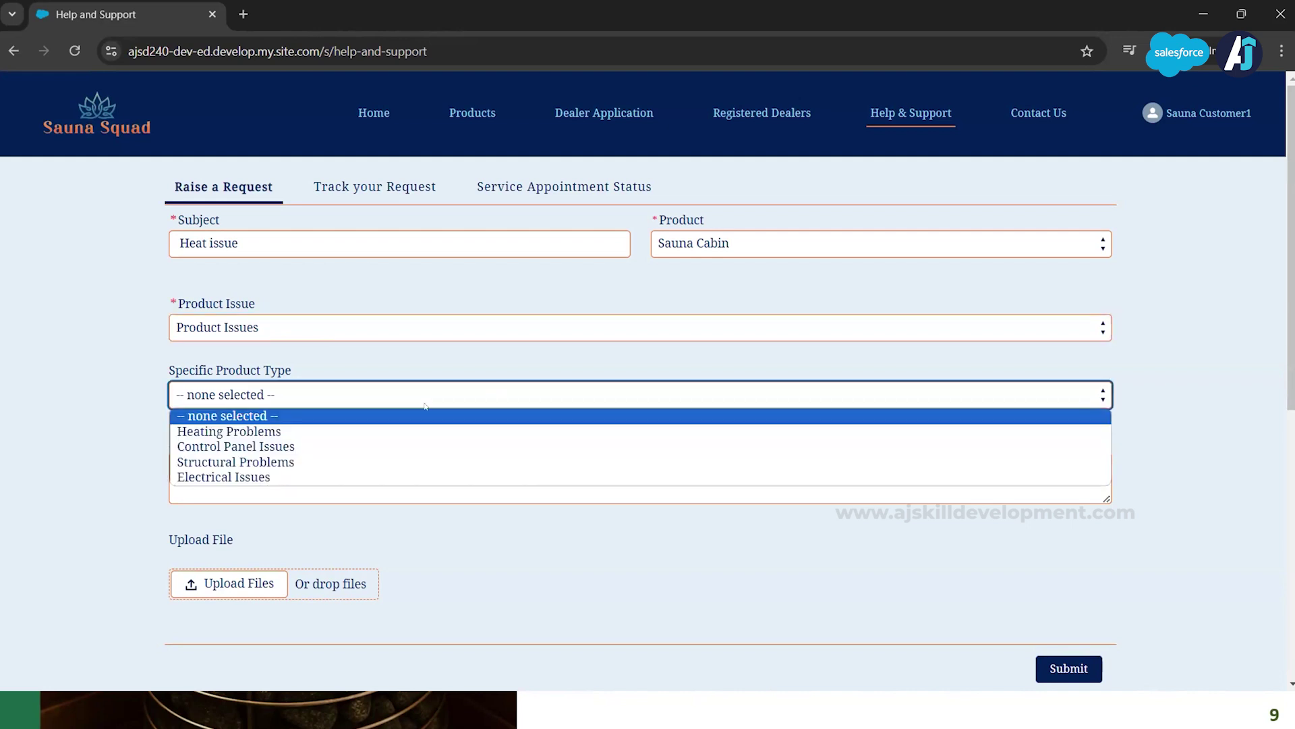
{"action": "left_click", "coordinate": [337, 431]}
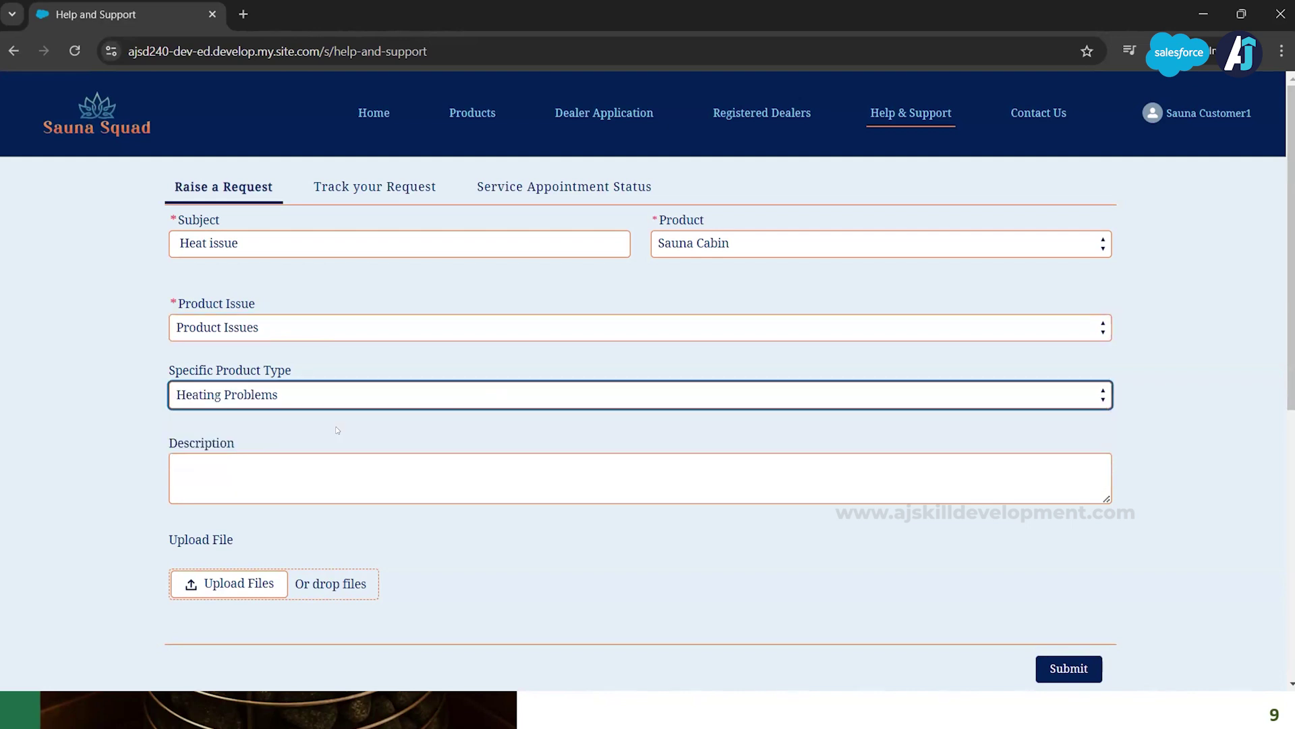
Step: Move to the description and start attaching a file to the request
{"action": "left_click", "coordinate": [260, 471]}
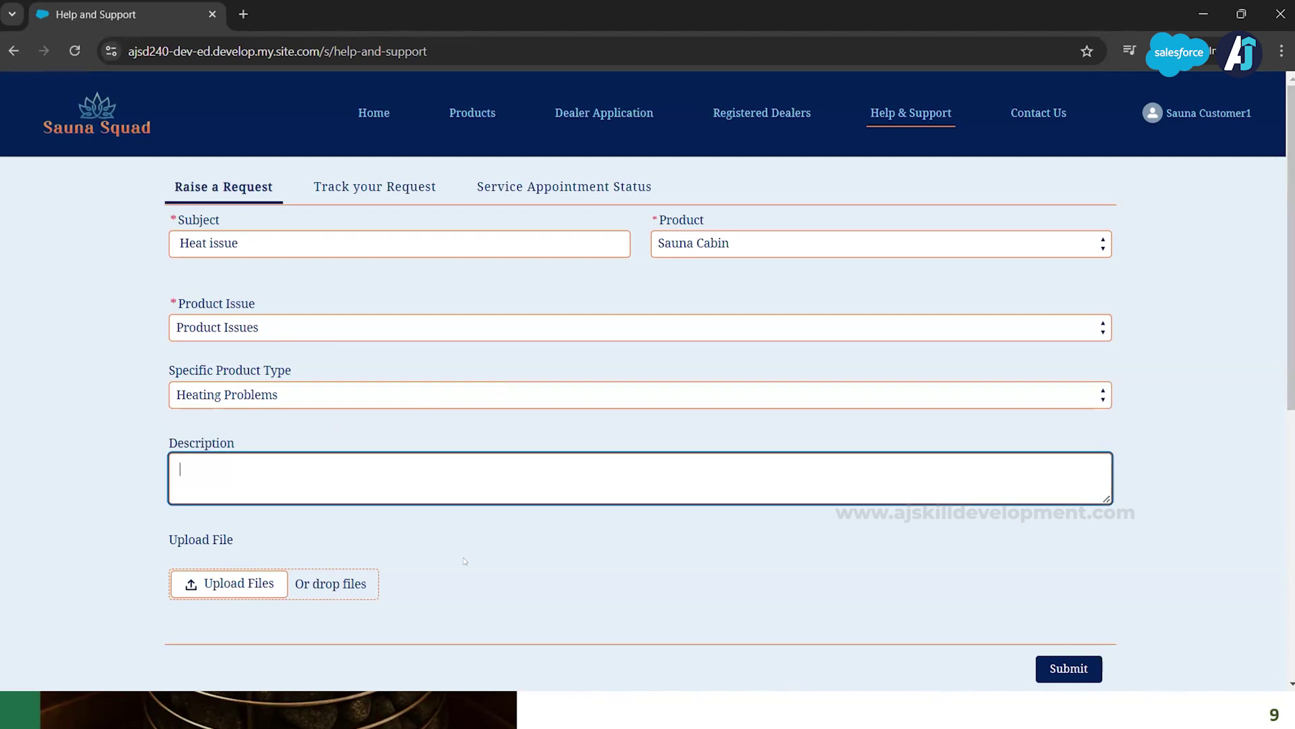
{"action": "scroll", "coordinate": [463, 556], "scroll_direction": "down", "scroll_amount": 1}
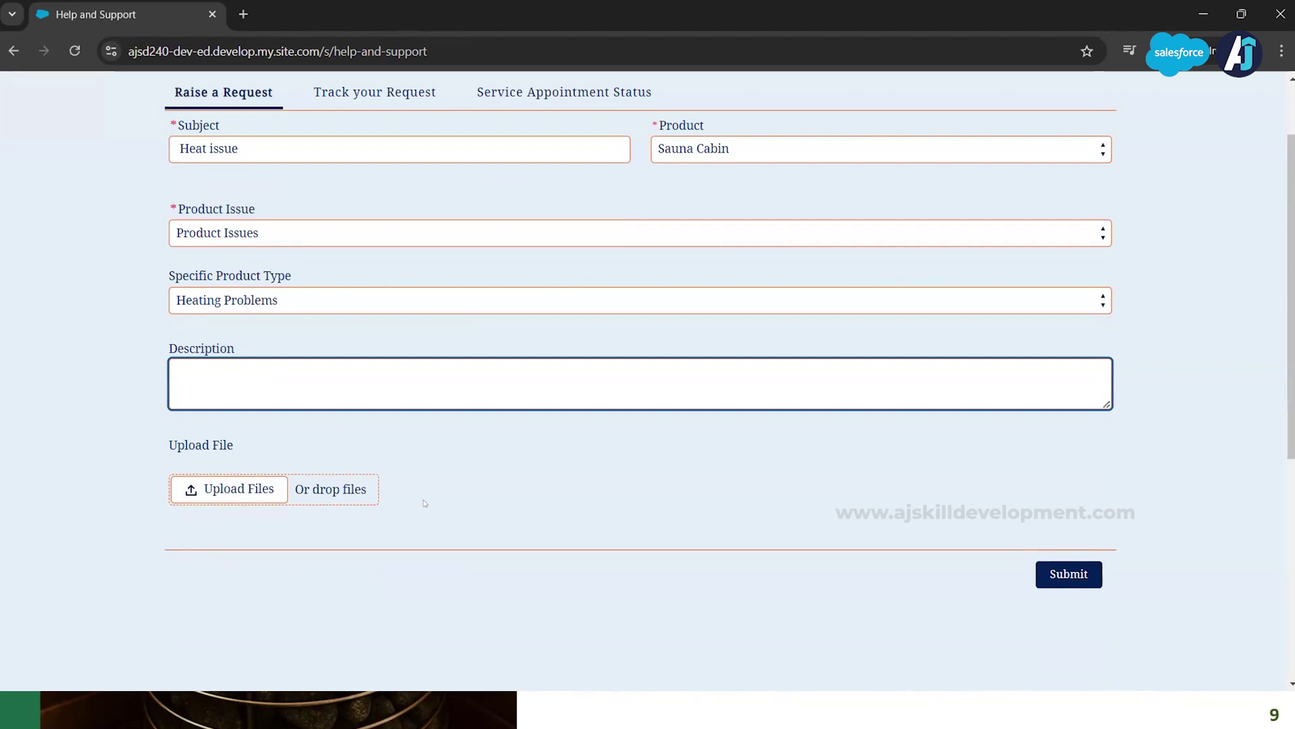
{"action": "left_click", "coordinate": [203, 489]}
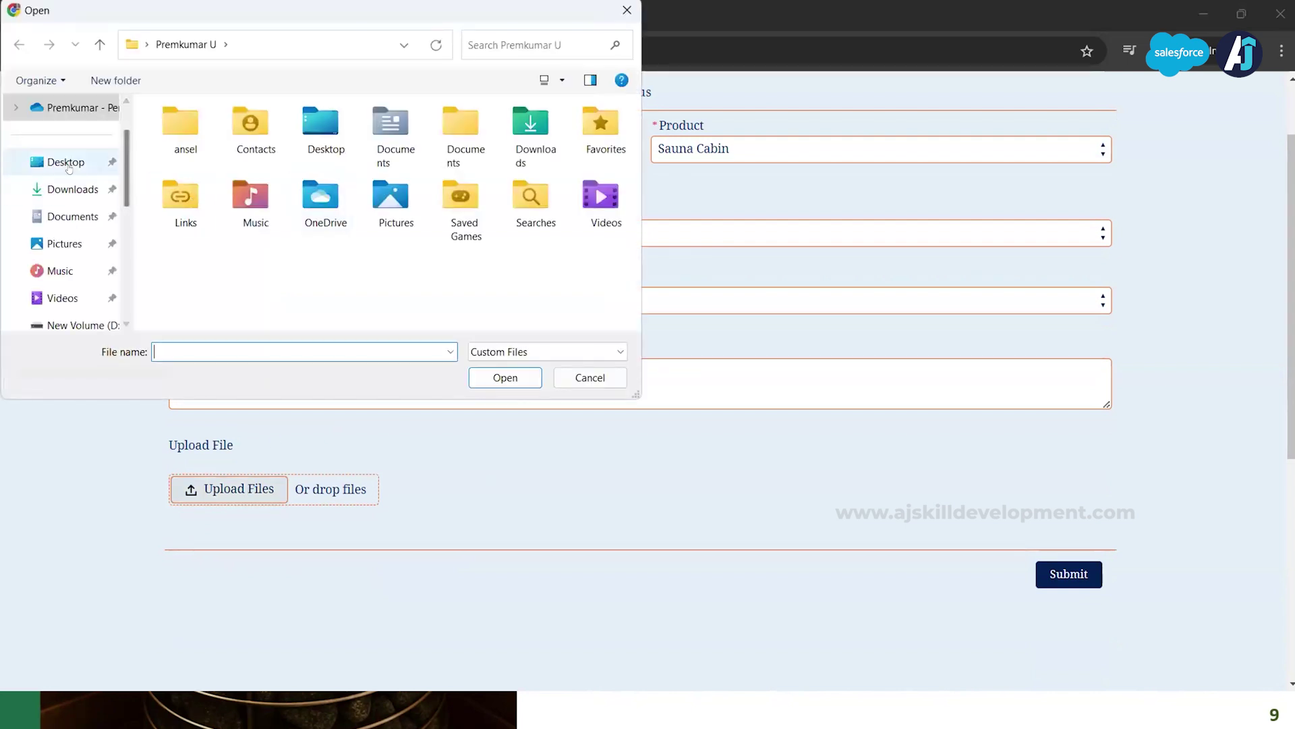
Step: Attach sauna bucket.jpg from Downloads and submit the Heat issue request
{"action": "left_click", "coordinate": [64, 189]}
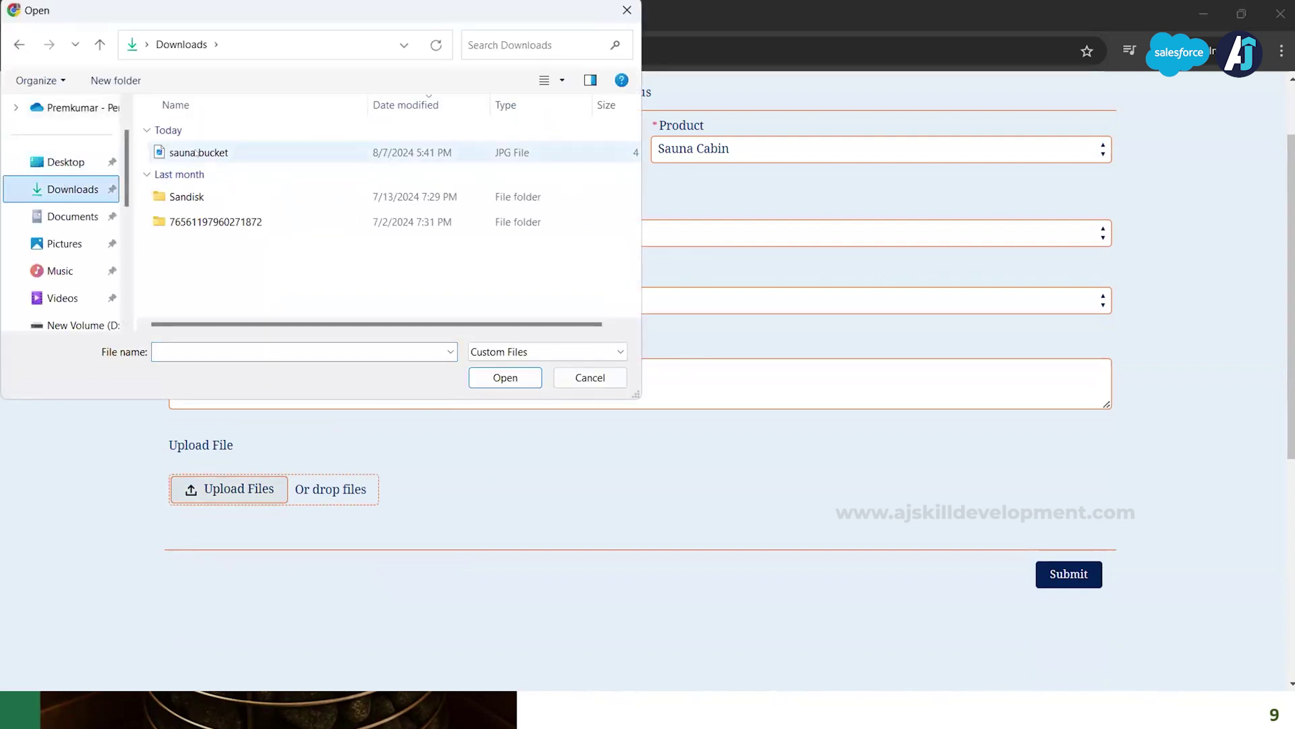
{"action": "left_click", "coordinate": [196, 153]}
{"action": "left_click", "coordinate": [528, 382]}
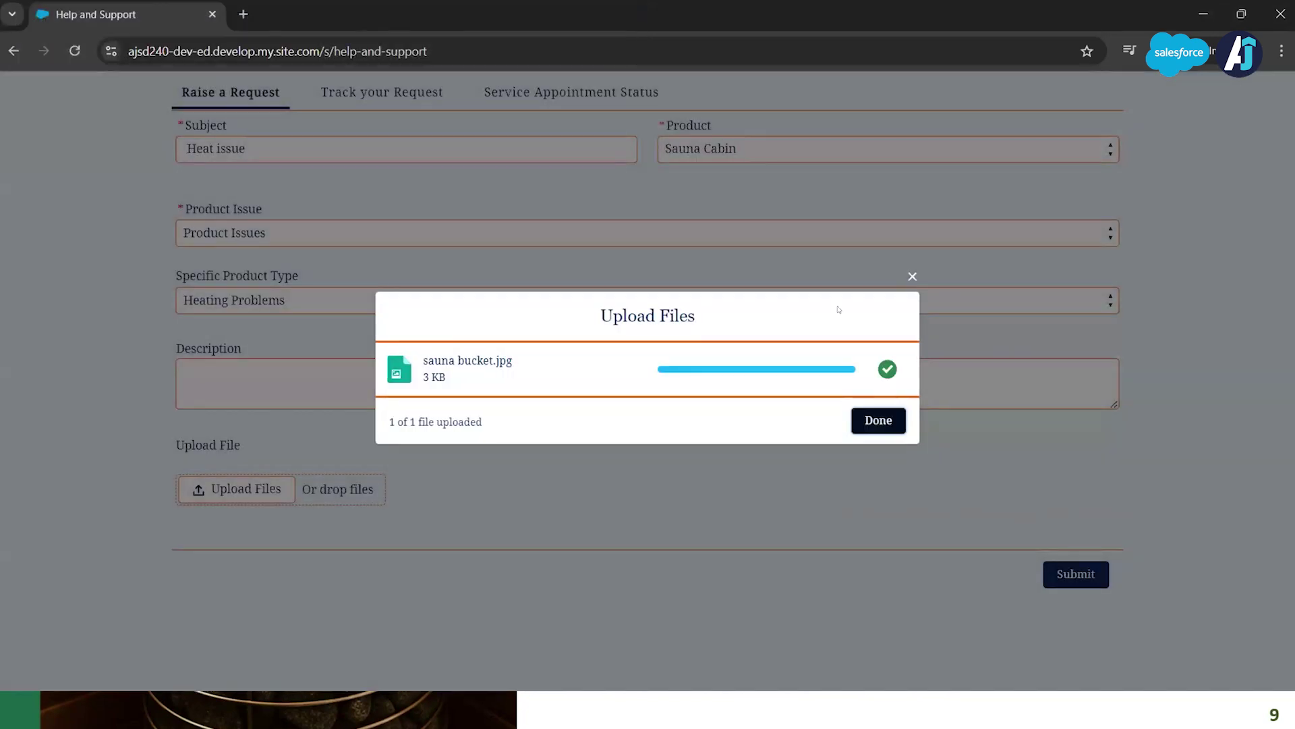
{"action": "left_click", "coordinate": [872, 421]}
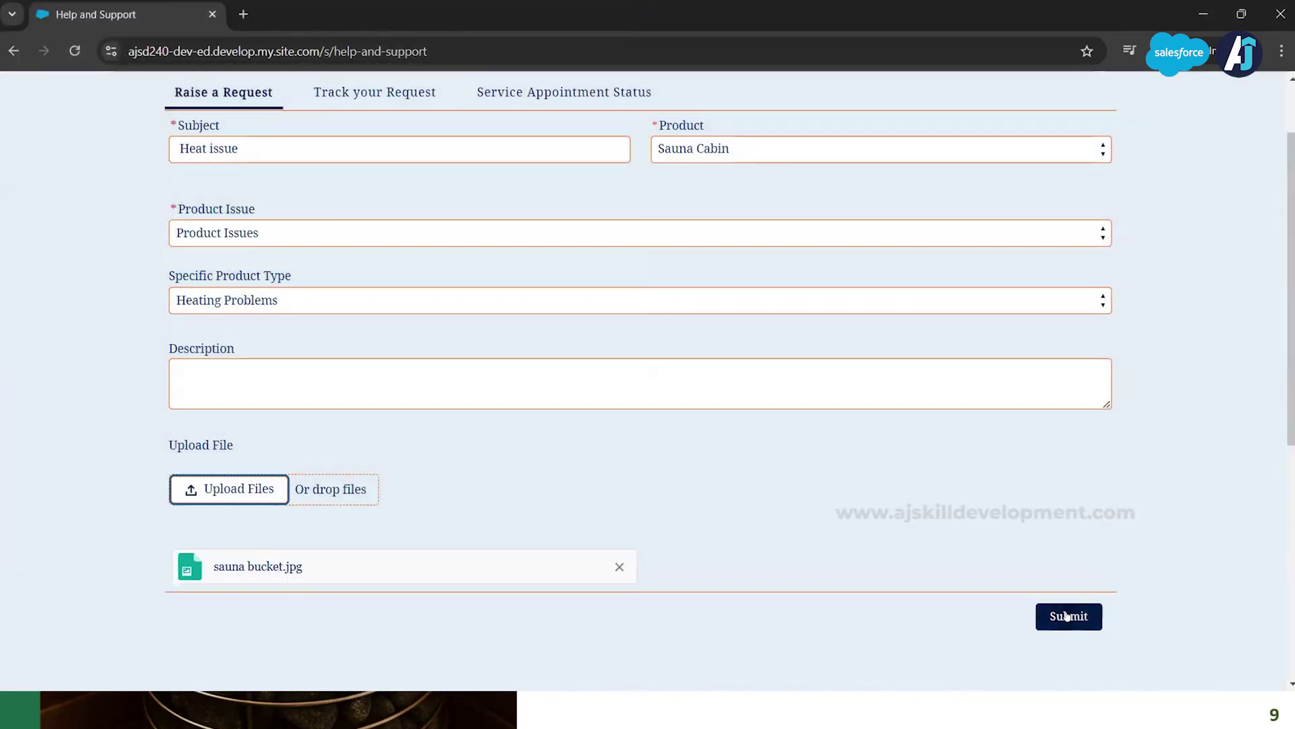
{"action": "left_click", "coordinate": [1067, 615]}
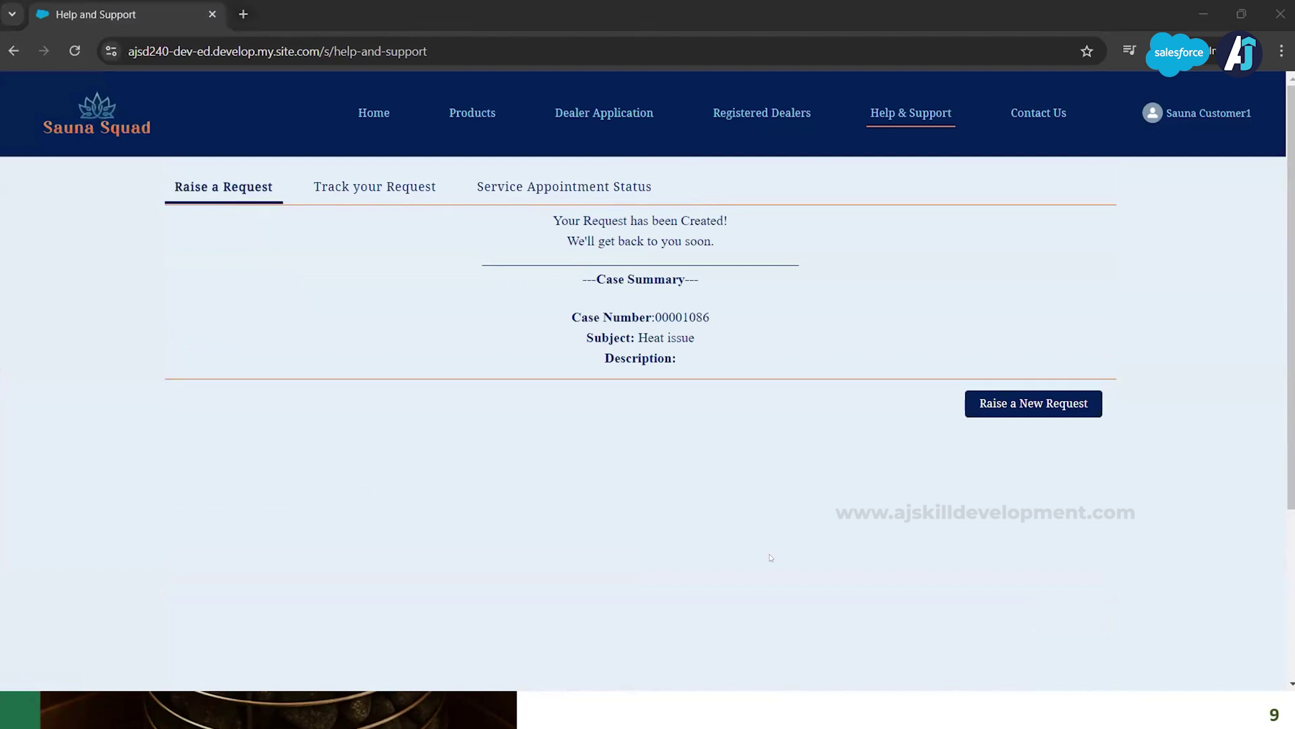
{"action": "key", "text": "alt+Tab"}
Step: Open the new Heat issue case from the Product Support Team cases list view in Salesforce
{"action": "key", "text": "alt+Tab"}
{"action": "key", "text": "alt+Tab"}
{"action": "key", "text": "alt+Tab"}
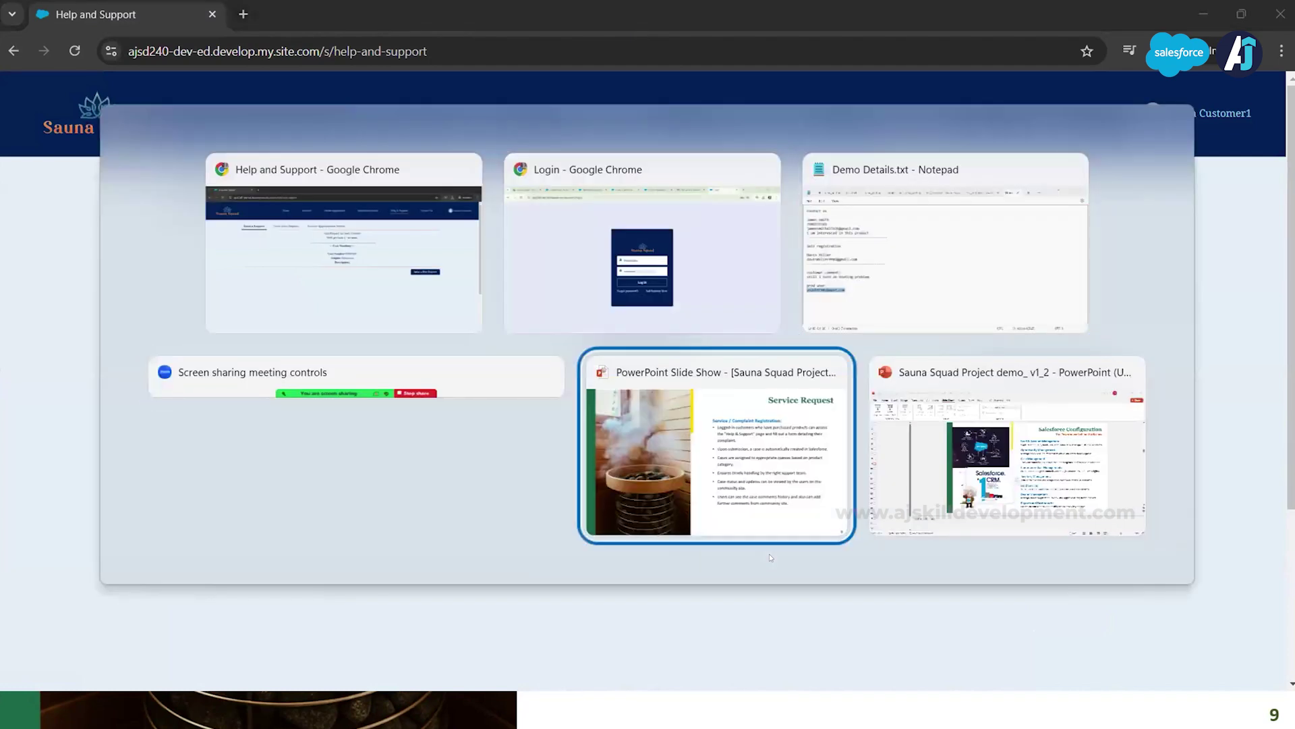
{"action": "key", "text": "alt+Tab"}
{"action": "key", "text": "alt+Tab"}
{"action": "key", "text": "alt+Tab"}
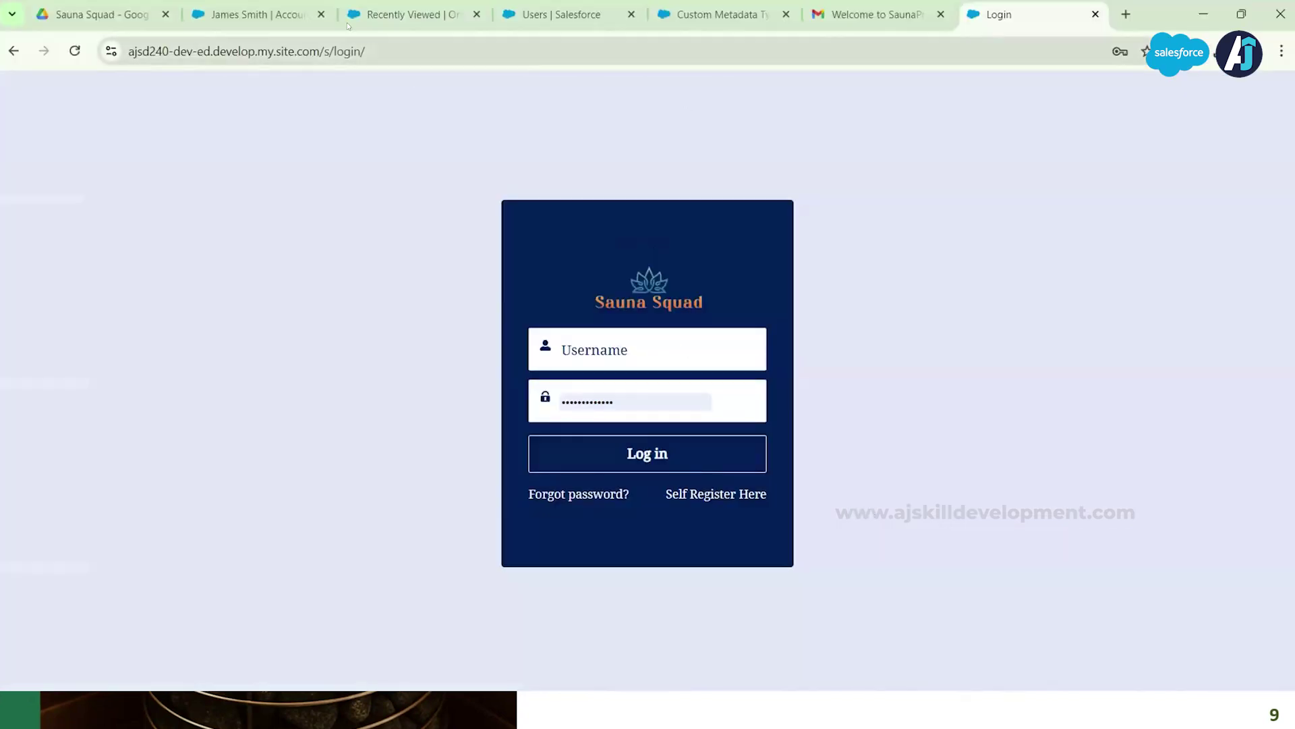
{"action": "left_click", "coordinate": [420, 11]}
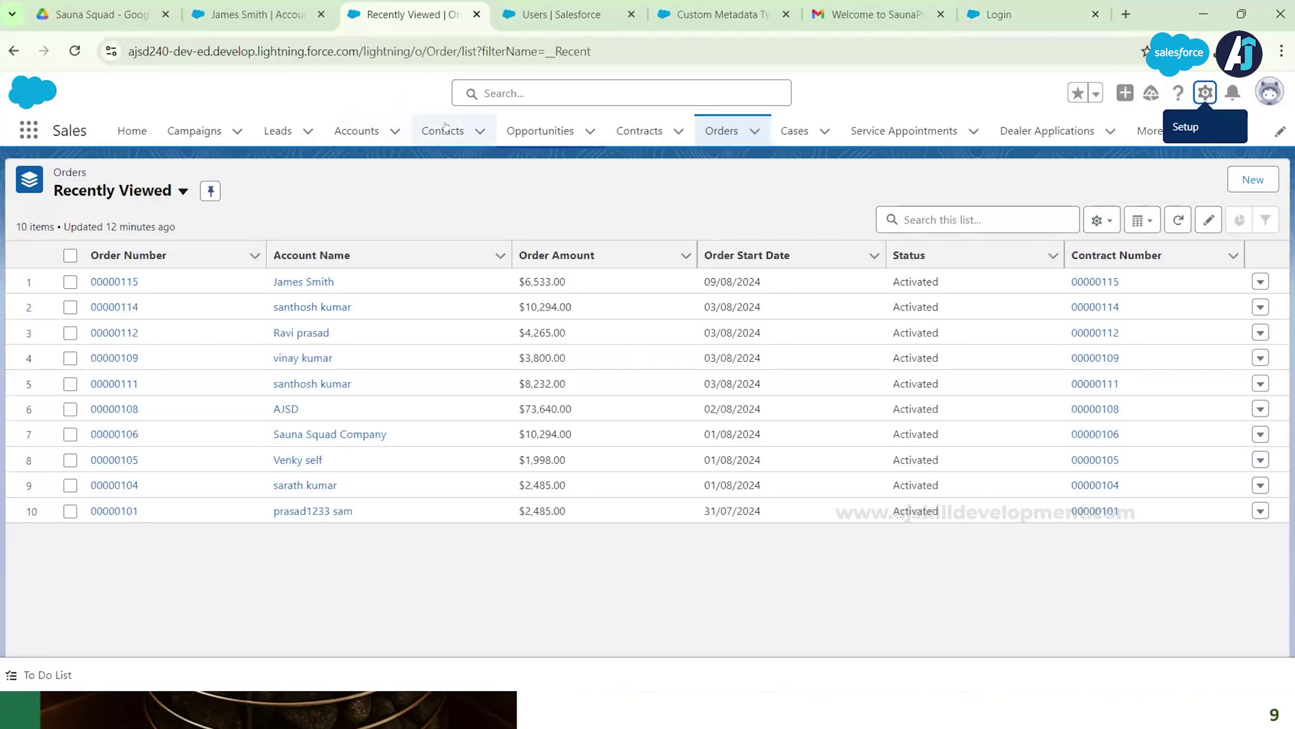
{"action": "left_click", "coordinate": [794, 131]}
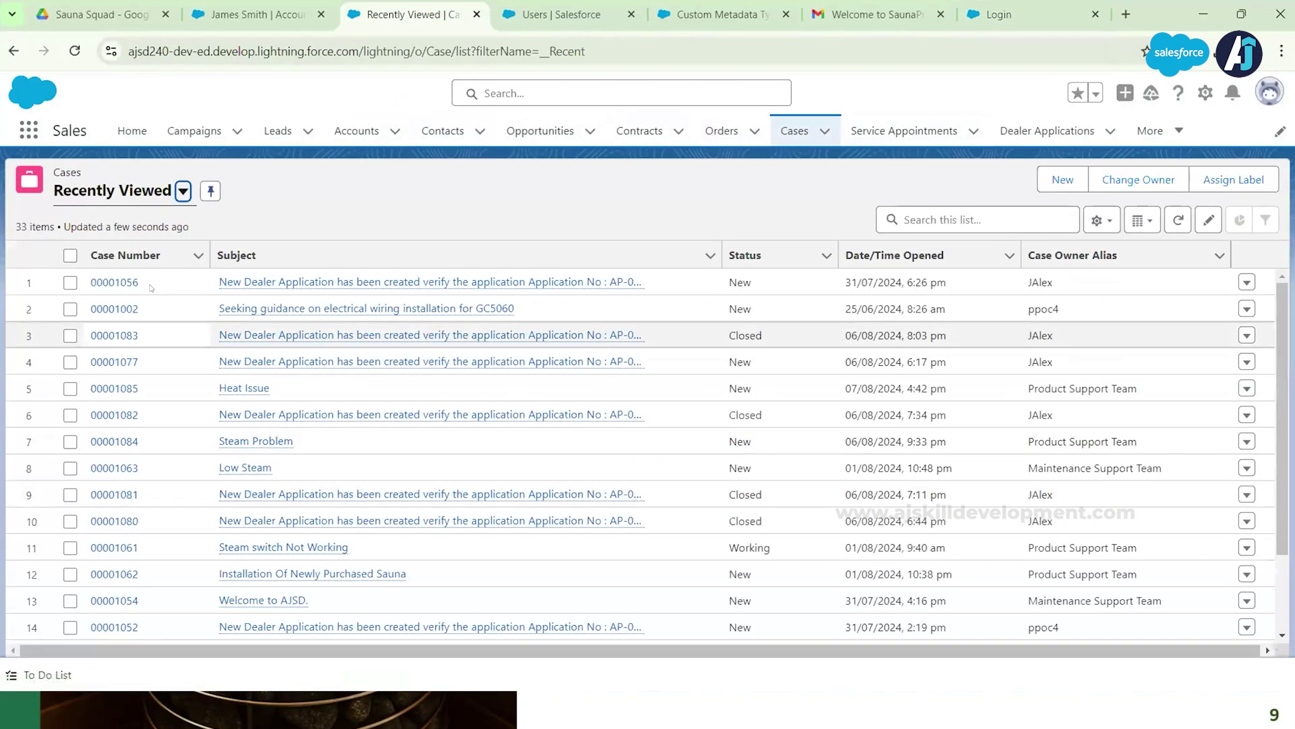
{"action": "left_click", "coordinate": [182, 192]}
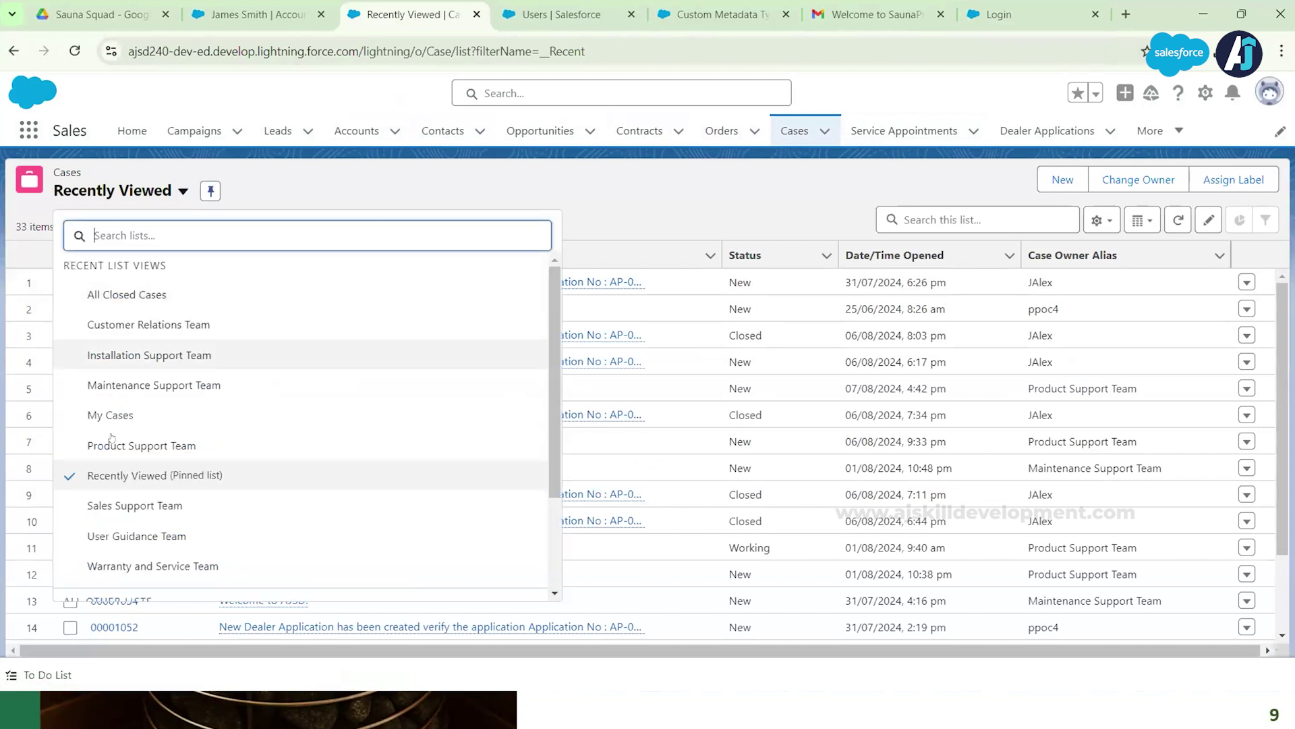
{"action": "left_click", "coordinate": [120, 446]}
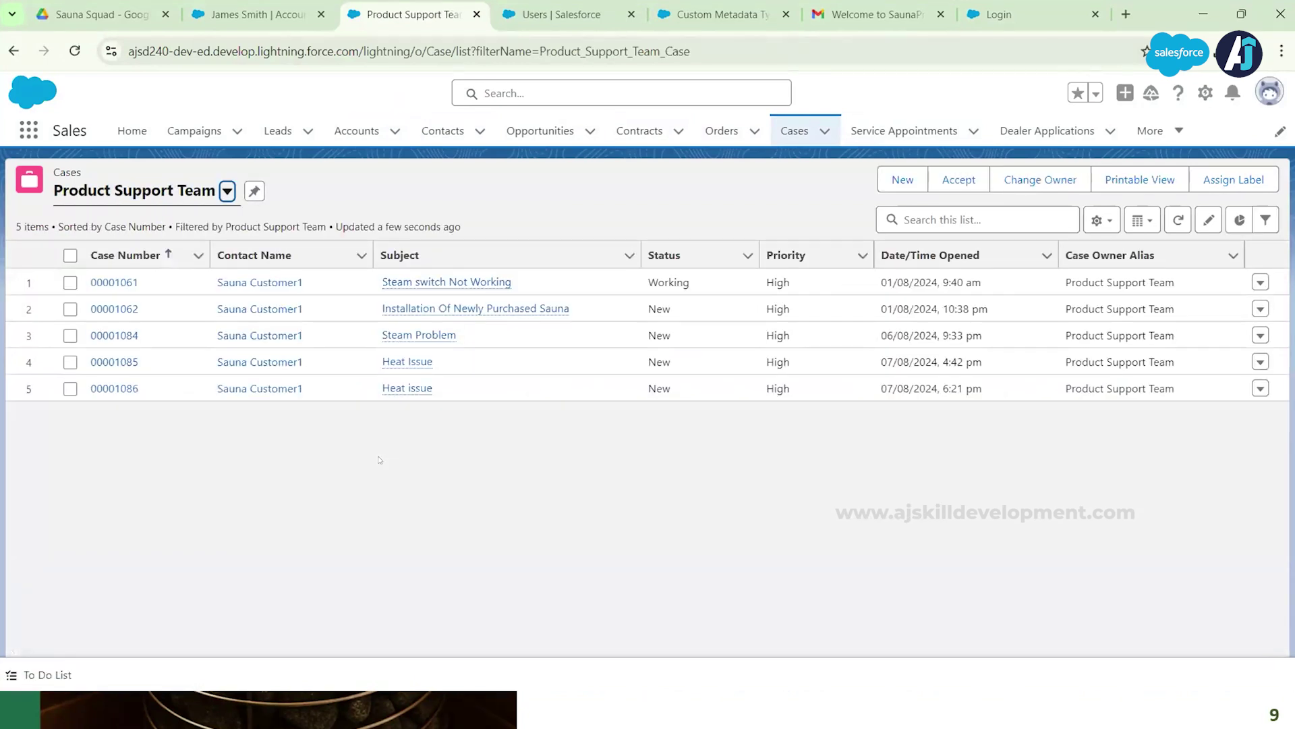
{"action": "left_click", "coordinate": [120, 394]}
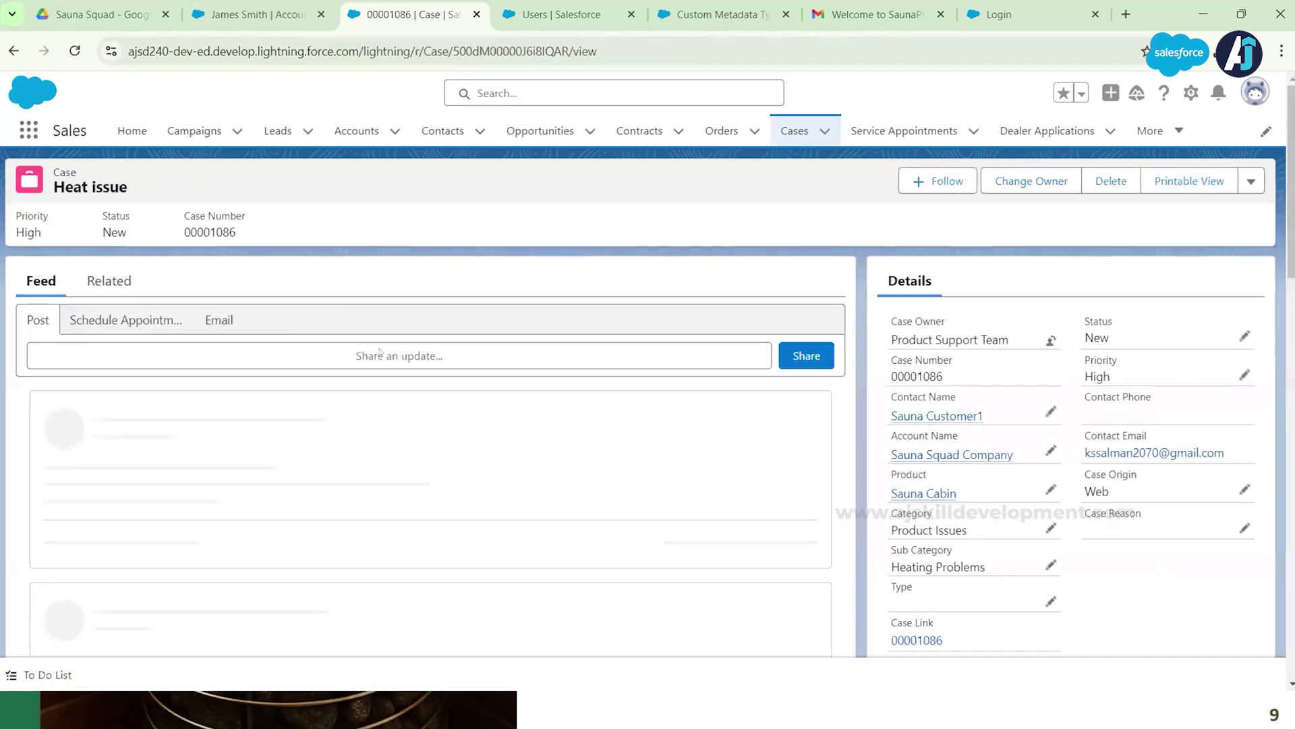
Step: Review the Heat issue case feed, then bring up the customer's person account record
{"action": "scroll", "coordinate": [273, 495], "scroll_direction": "down", "scroll_amount": 2}
{"action": "scroll", "coordinate": [674, 405], "scroll_direction": "up", "scroll_amount": 1}
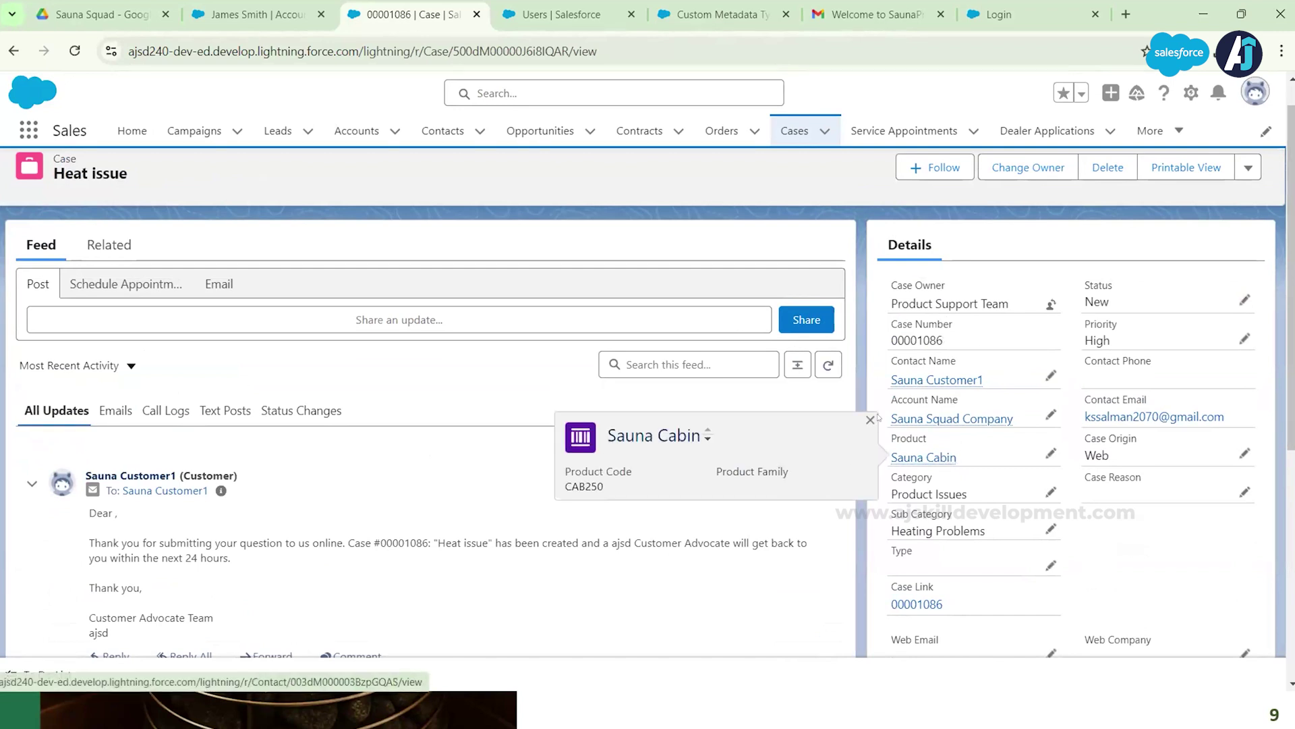
{"action": "left_click", "coordinate": [544, 14]}
{"action": "left_click", "coordinate": [713, 16]}
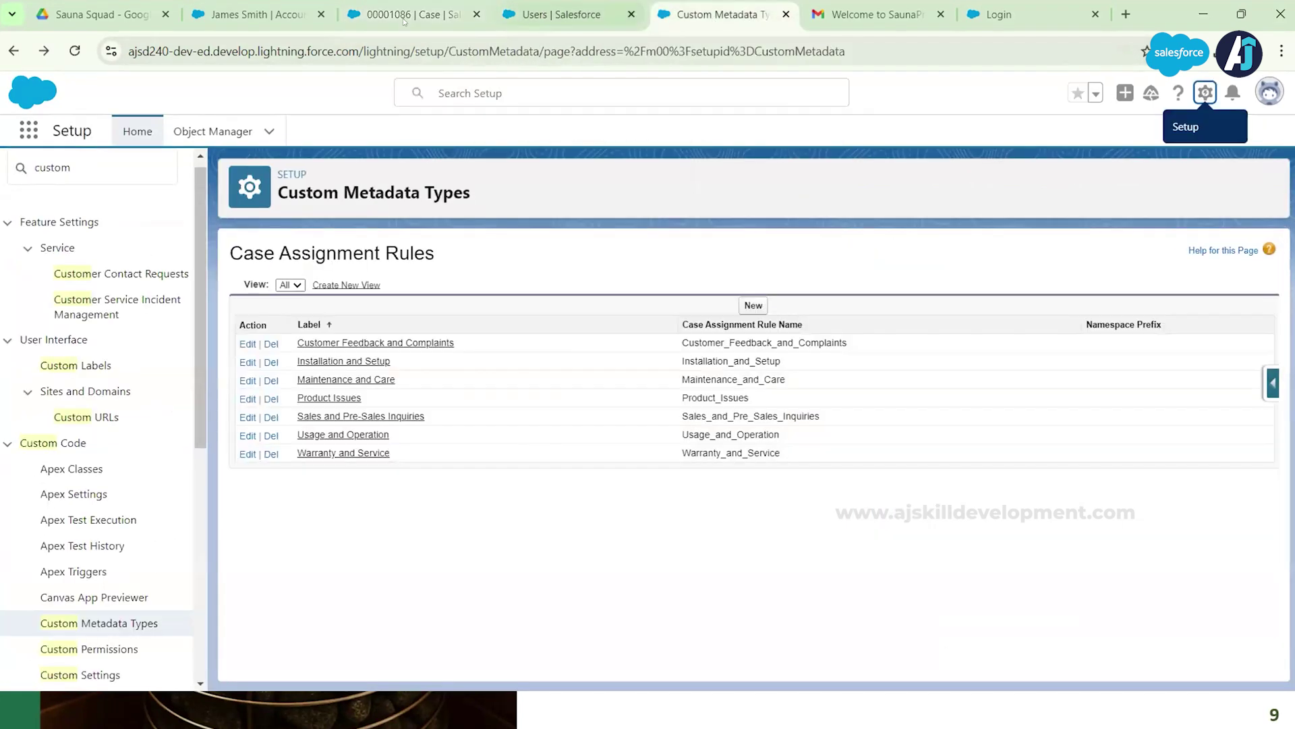
{"action": "left_click", "coordinate": [248, 13]}
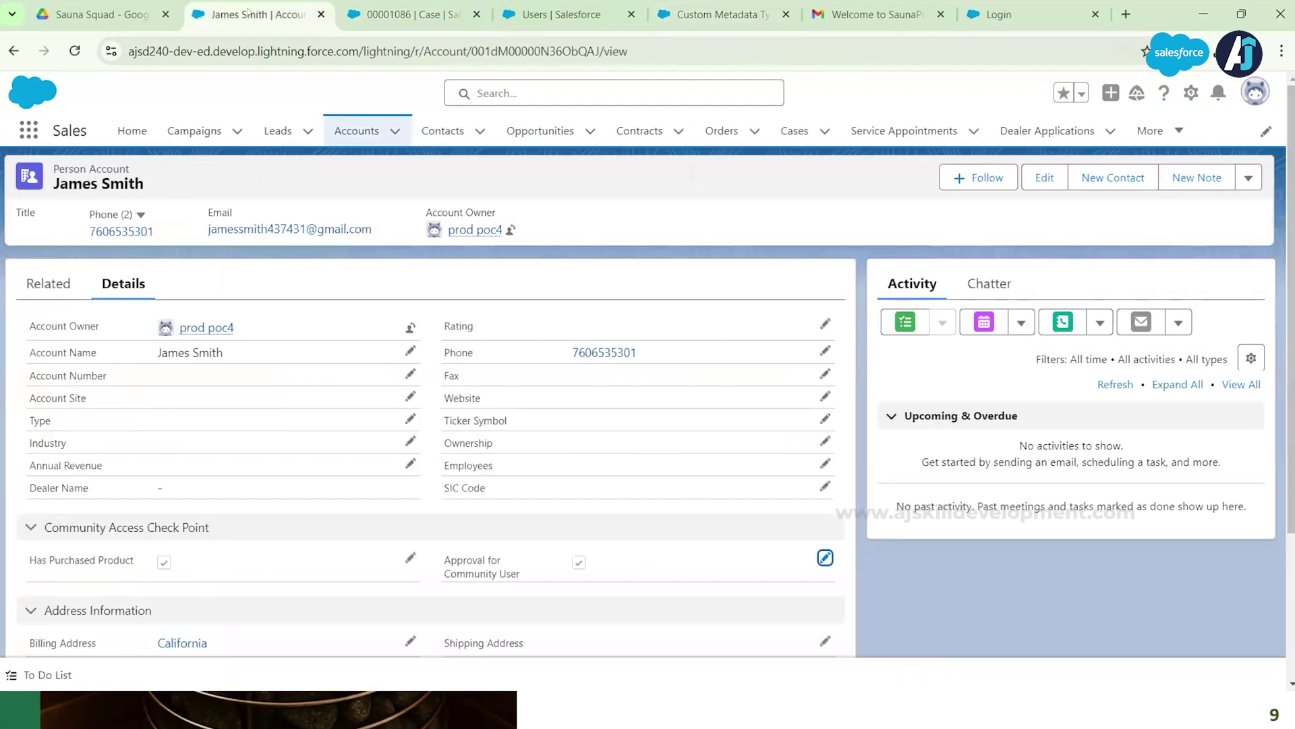
Step: Open 'Case Assignment Category and queue' from Drive's Final documents › FinalFlows folder
{"action": "left_click", "coordinate": [101, 14]}
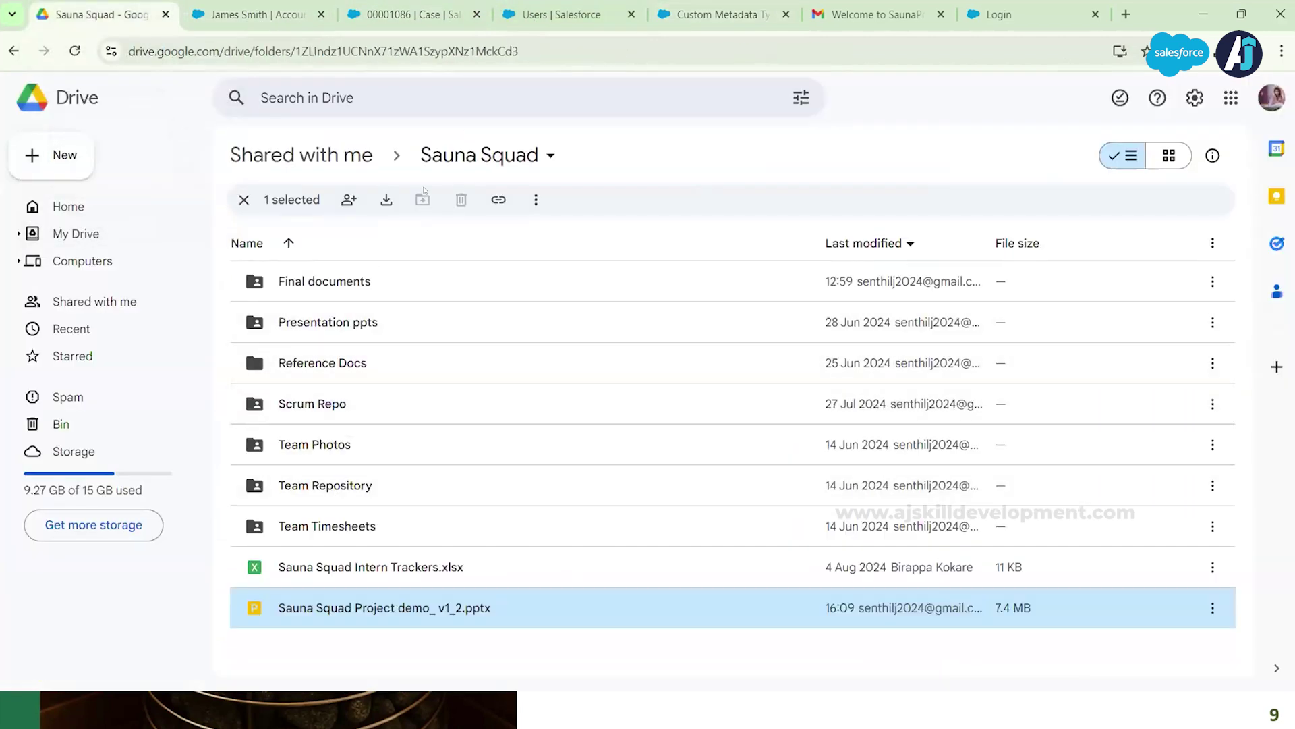
{"action": "left_click", "coordinate": [338, 284]}
{"action": "double_click", "coordinate": [337, 283]}
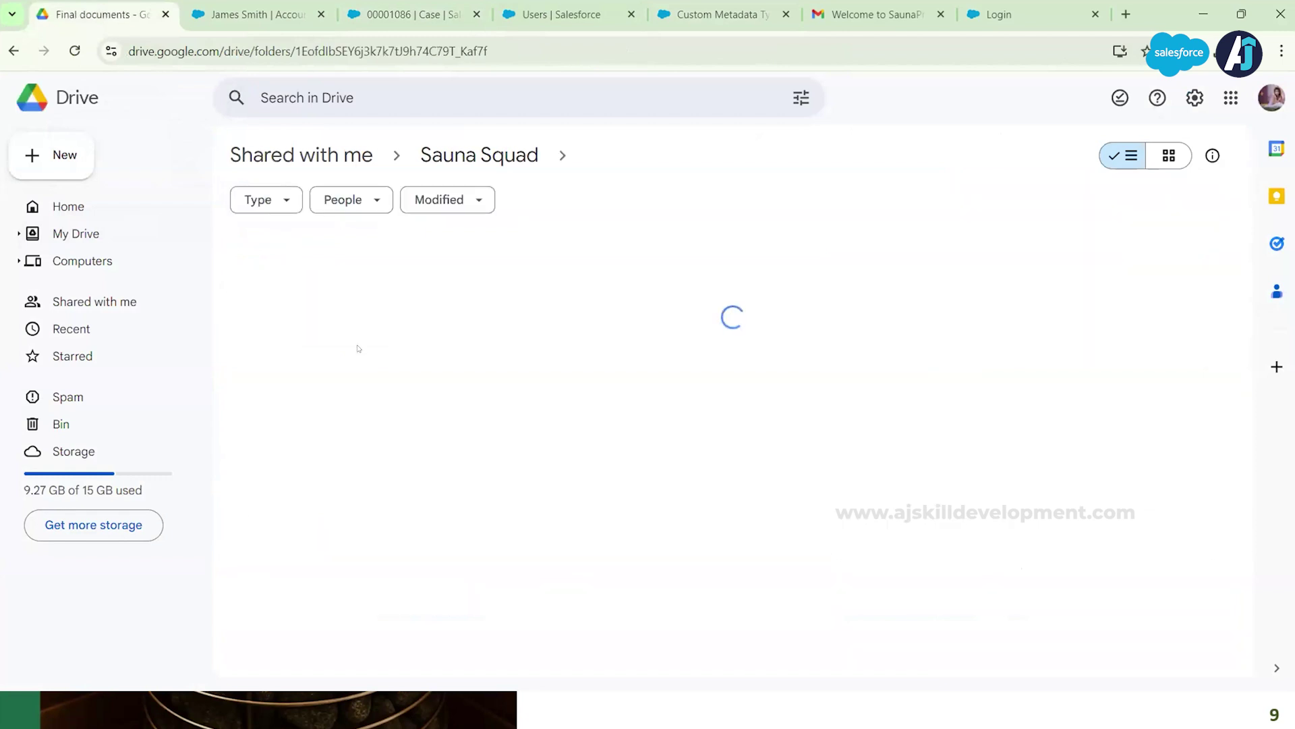
{"action": "left_click", "coordinate": [313, 371]}
{"action": "double_click", "coordinate": [313, 371]}
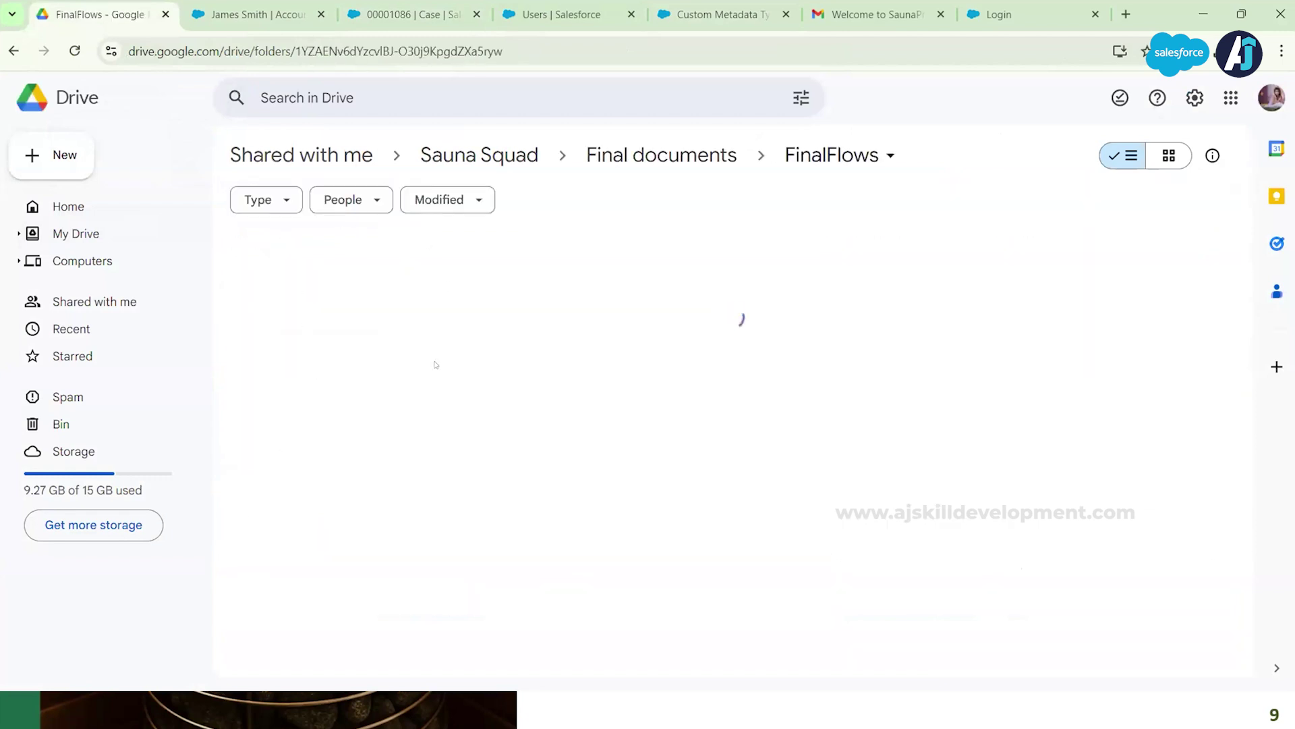
{"action": "double_click", "coordinate": [375, 282]}
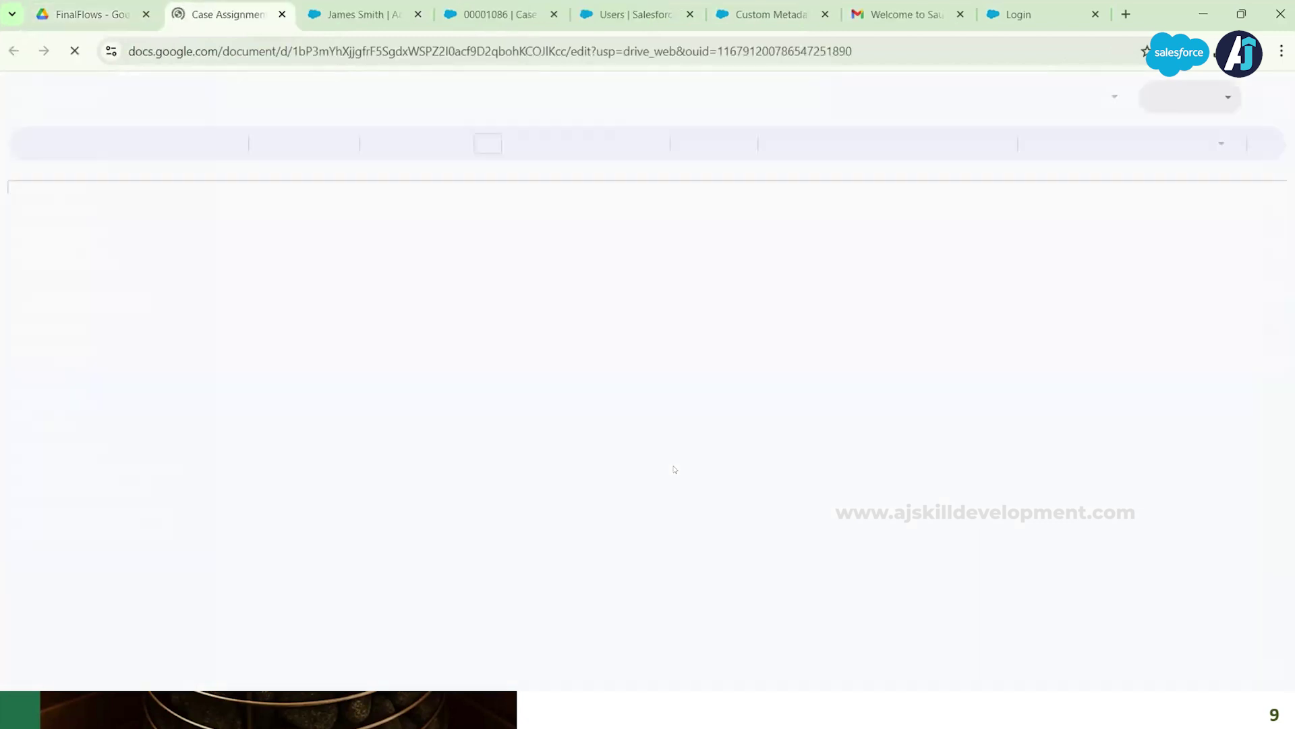
Step: Review the queue table in the document, then return to the seven Case Assignment Rules
{"action": "scroll", "coordinate": [675, 465], "scroll_direction": "down", "scroll_amount": 2}
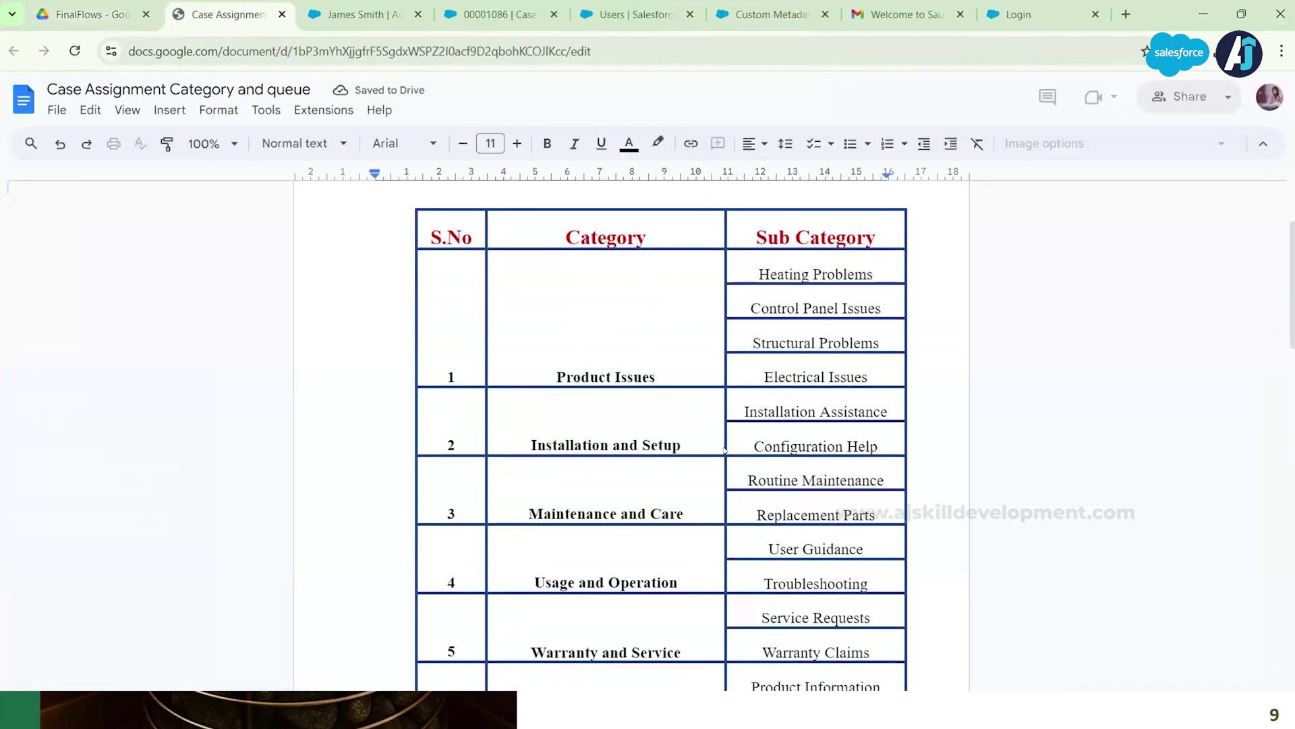
{"action": "scroll", "coordinate": [761, 539], "scroll_direction": "down", "scroll_amount": 2}
{"action": "scroll", "coordinate": [759, 538], "scroll_direction": "down", "scroll_amount": 9}
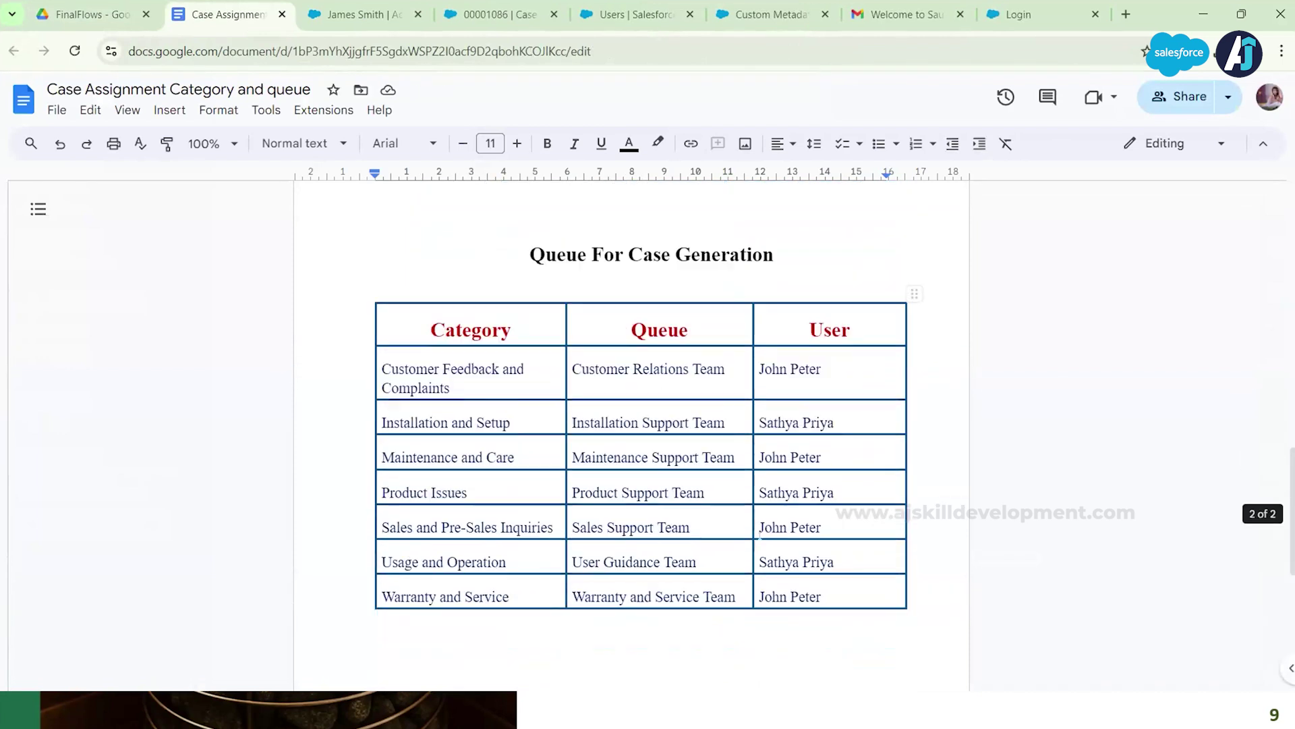
{"action": "scroll", "coordinate": [760, 538], "scroll_direction": "down", "scroll_amount": 1}
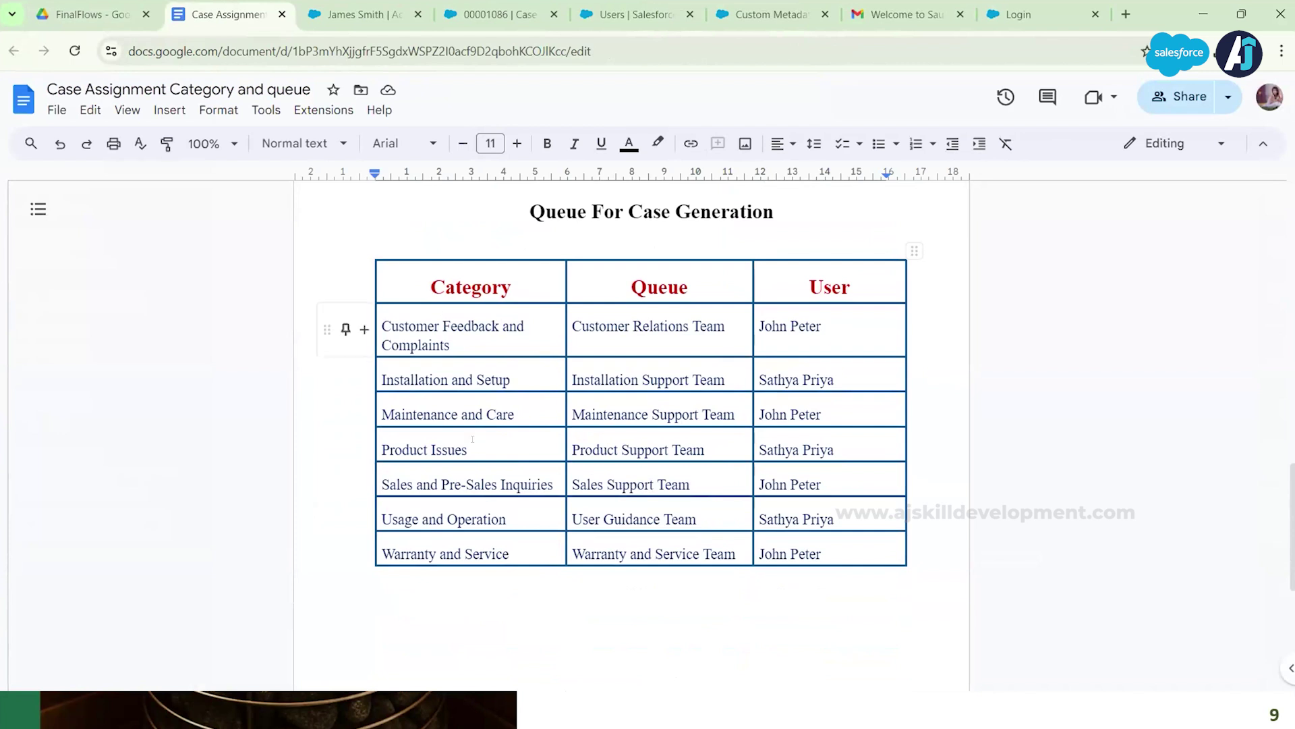
{"action": "scroll", "coordinate": [494, 363], "scroll_direction": "up", "scroll_amount": 3}
{"action": "scroll", "coordinate": [494, 362], "scroll_direction": "up", "scroll_amount": 3}
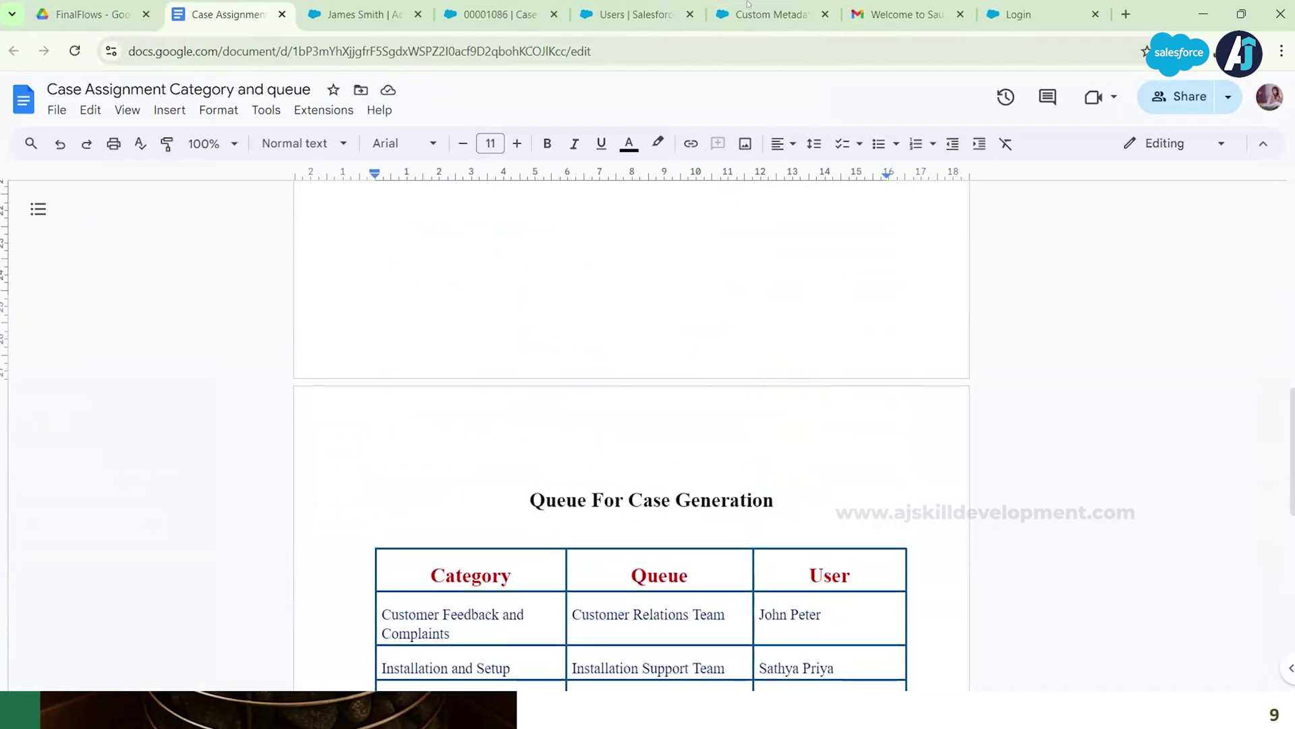
{"action": "left_click", "coordinate": [769, 15]}
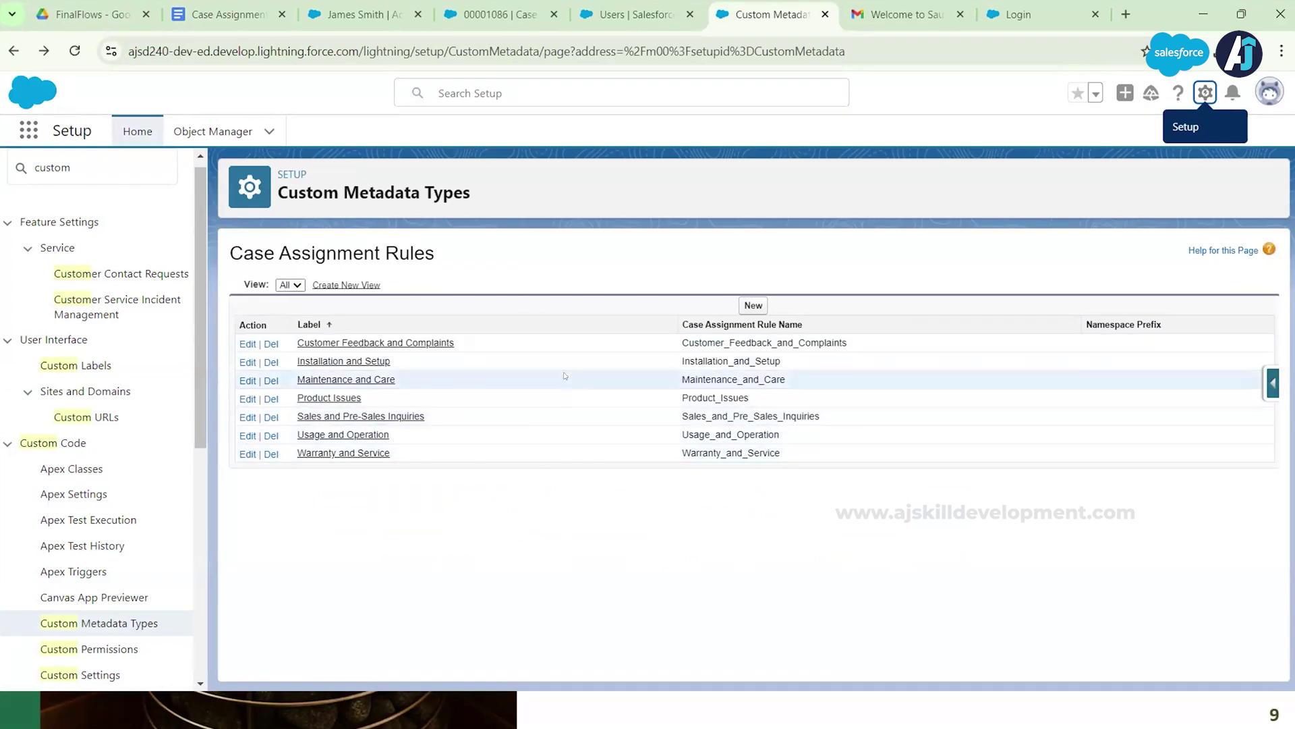
Step: Close the Custom Metadata page and return to the Heat issue case 00001086 record
{"action": "left_click", "coordinate": [825, 14]}
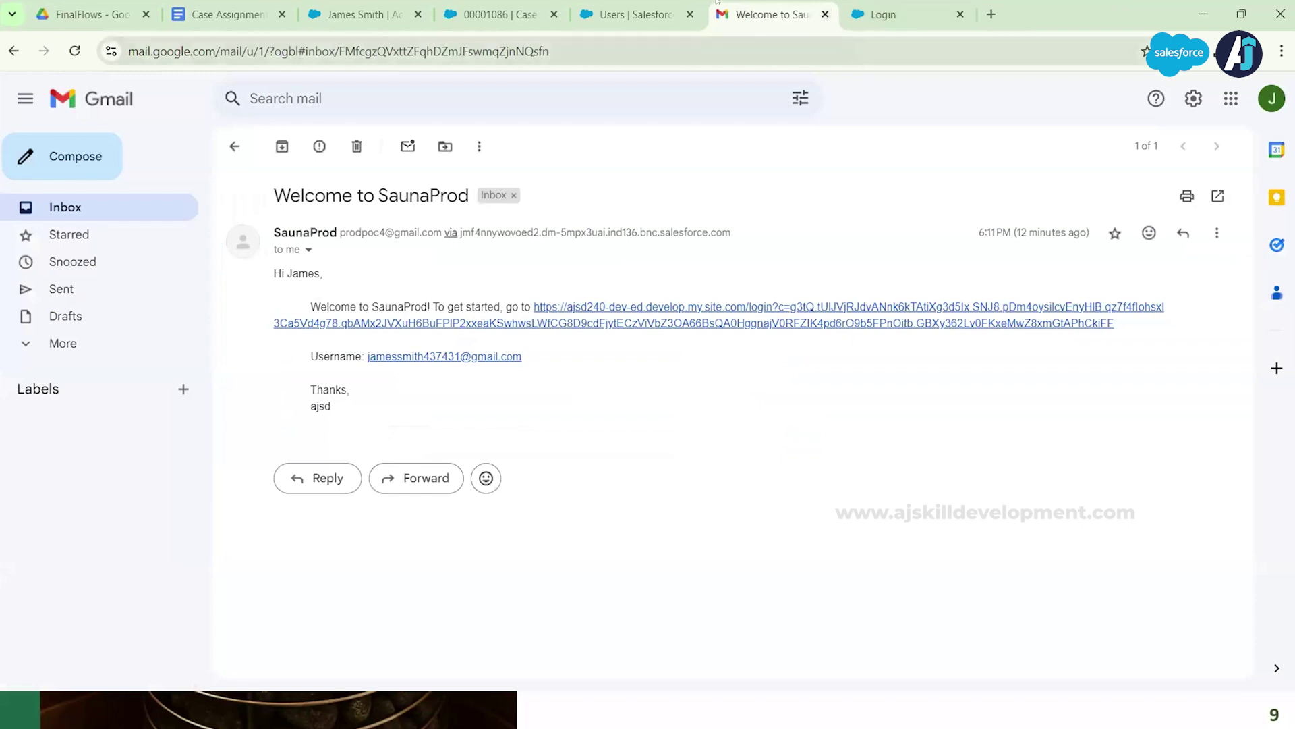
{"action": "left_click", "coordinate": [629, 16]}
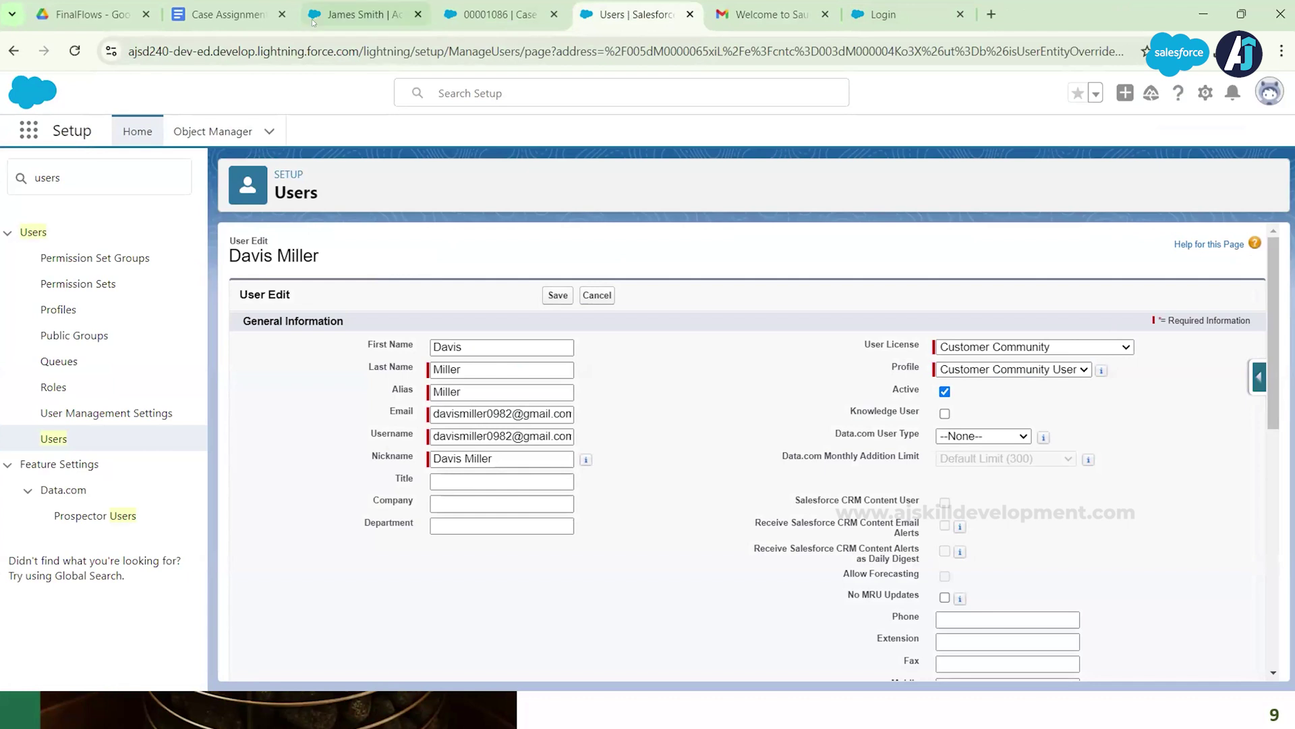
{"action": "left_click", "coordinate": [500, 20]}
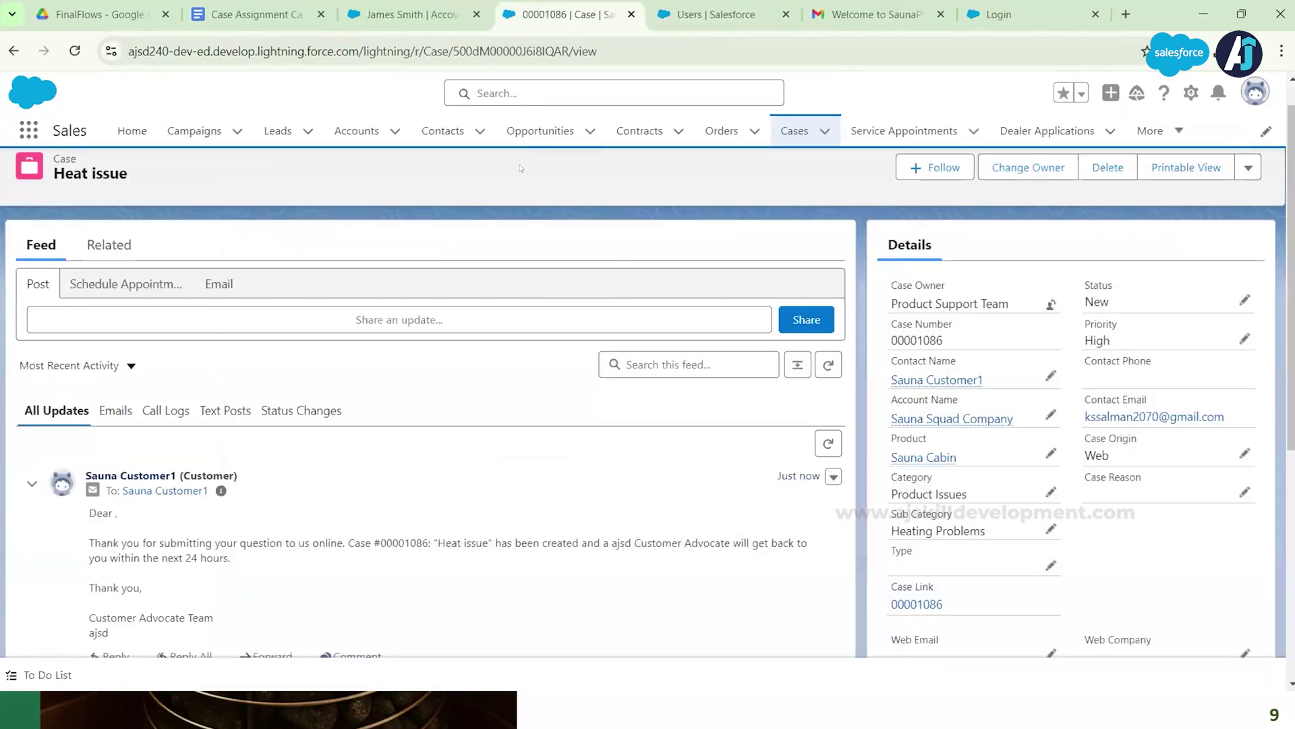
{"action": "key", "text": "alt+Tab"}
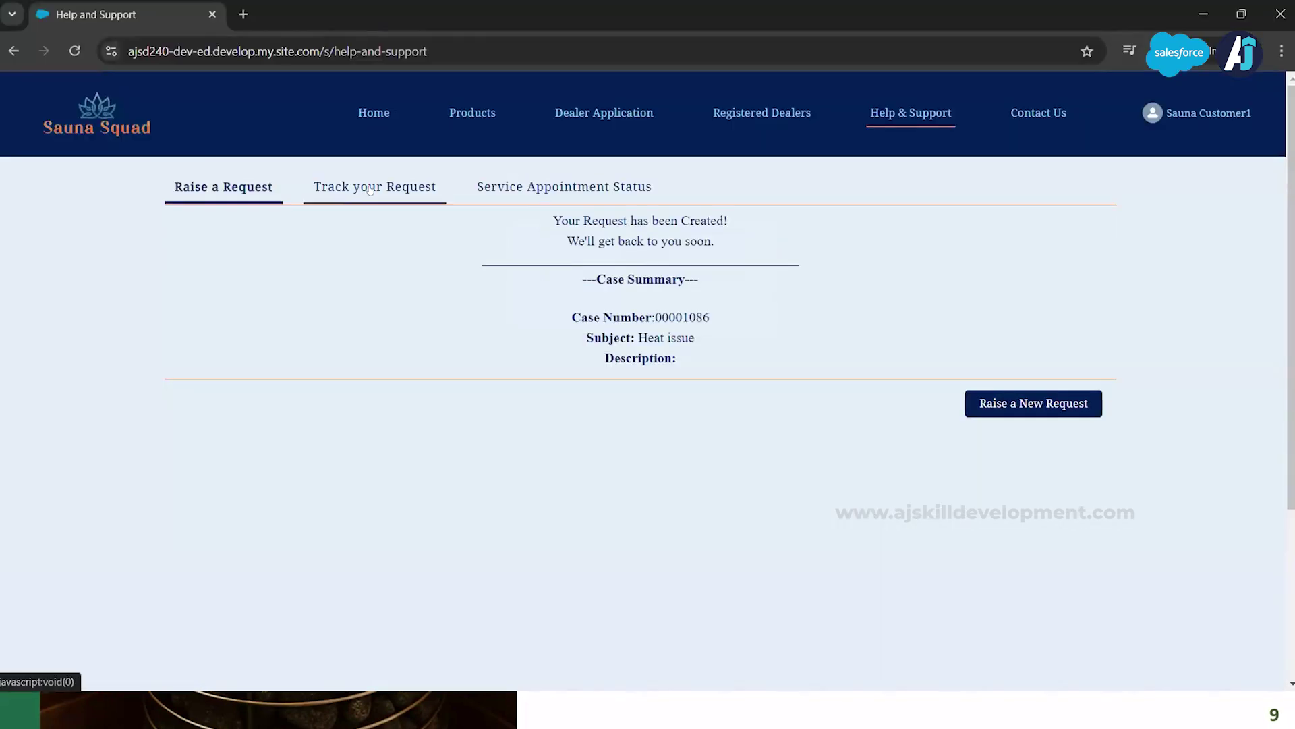
Step: In Track your Request, refresh the list and open Low Steam case 00001063 to review it
{"action": "left_click", "coordinate": [369, 189]}
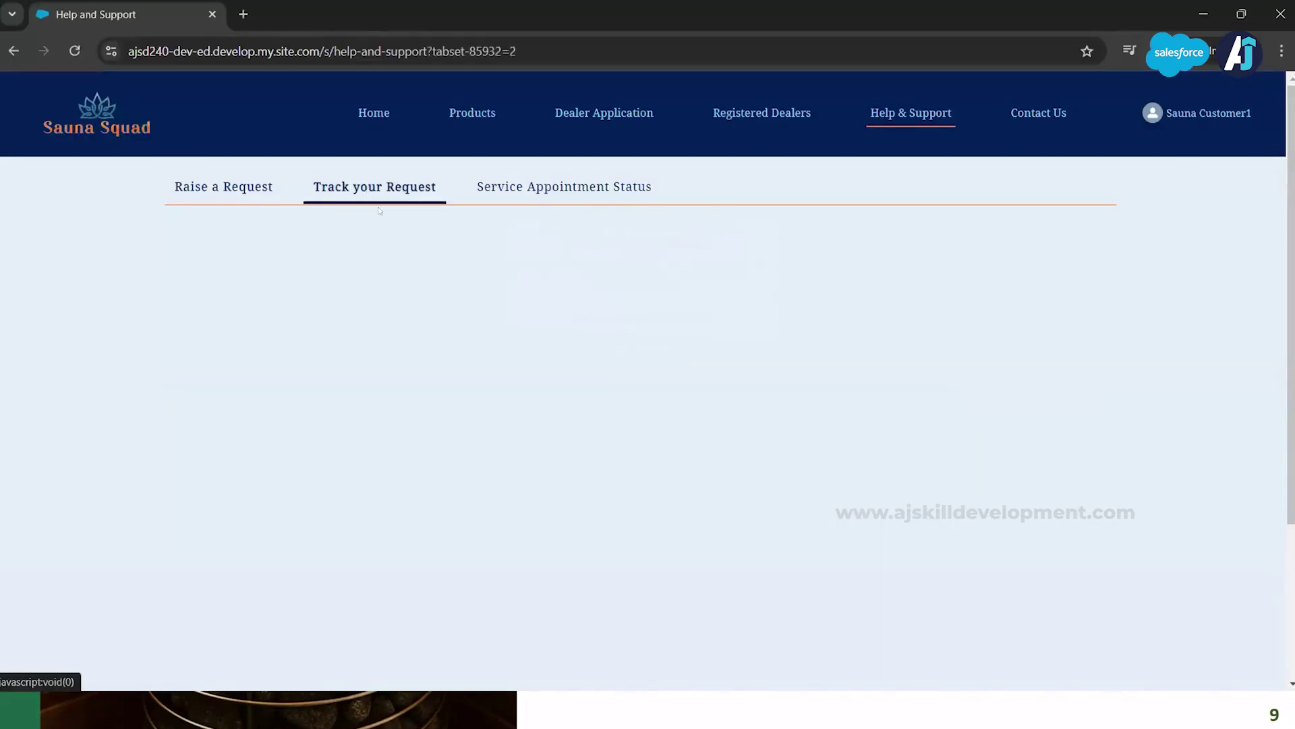
{"action": "left_click", "coordinate": [74, 51]}
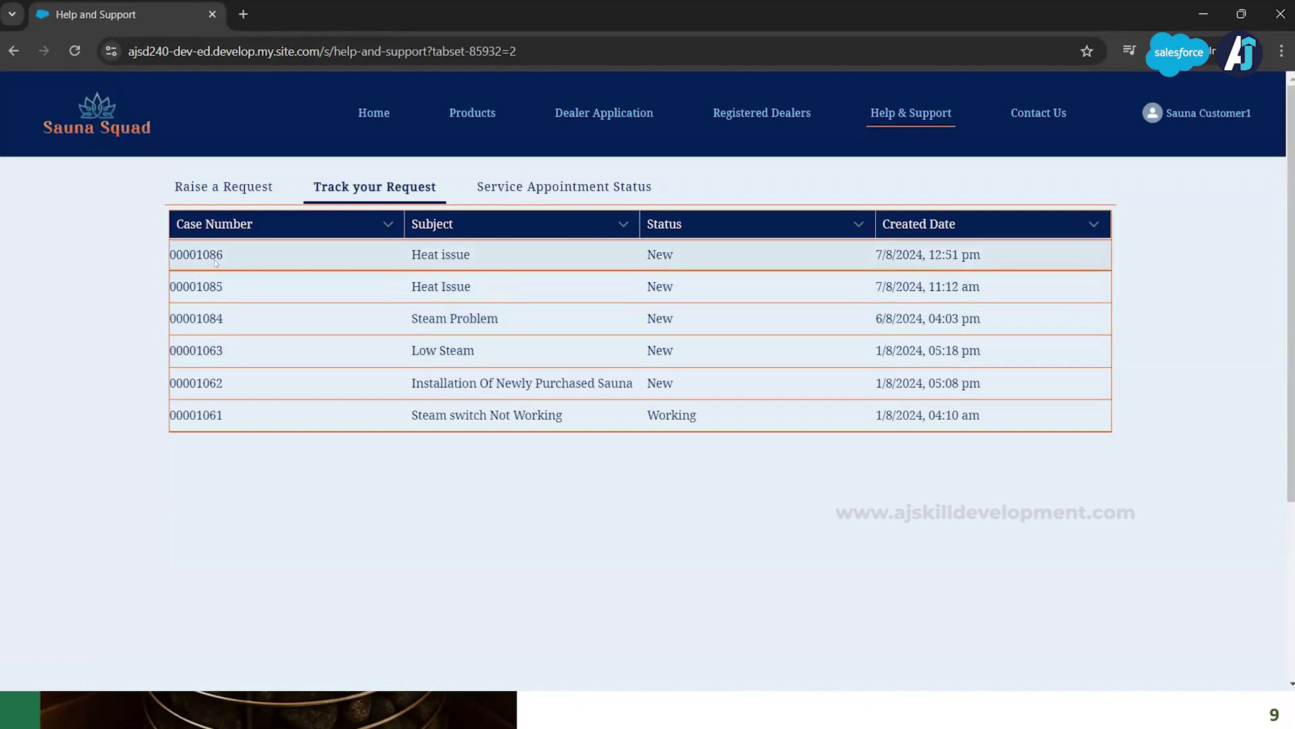
{"action": "left_click", "coordinate": [200, 349]}
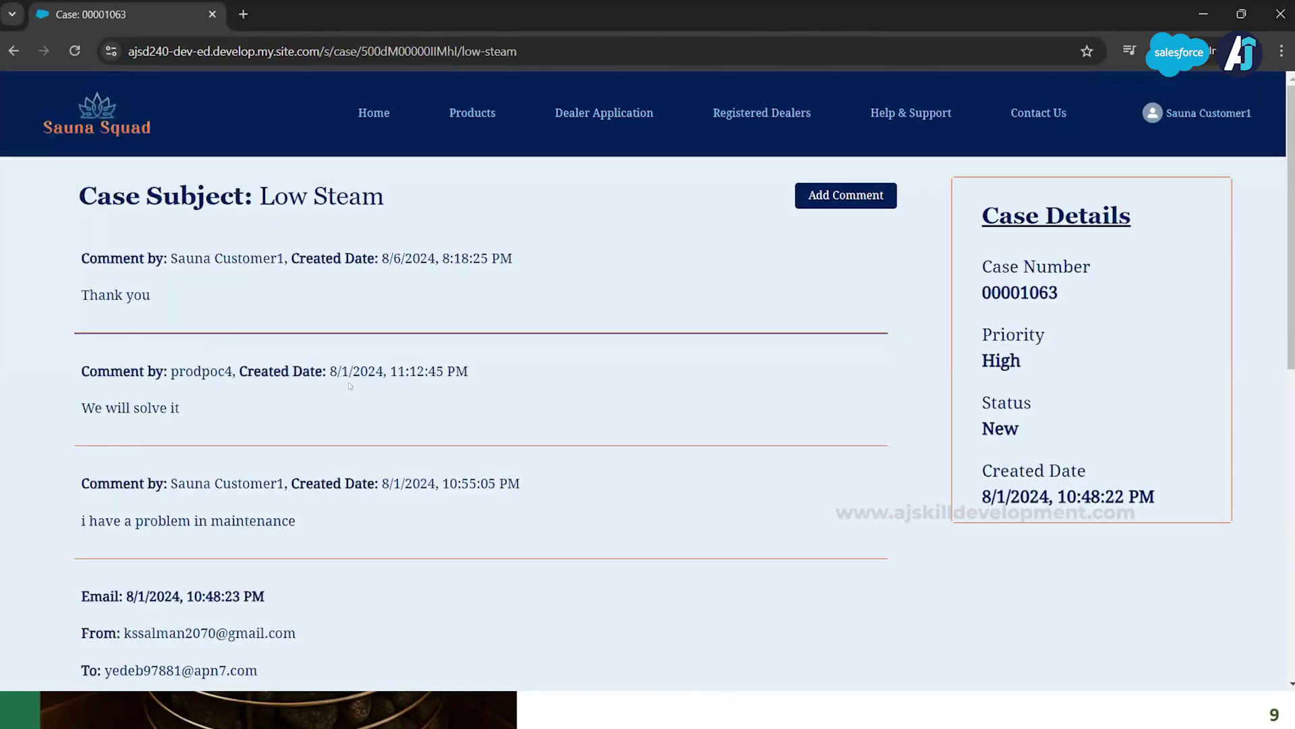
{"action": "scroll", "coordinate": [350, 386], "scroll_direction": "down", "scroll_amount": 2}
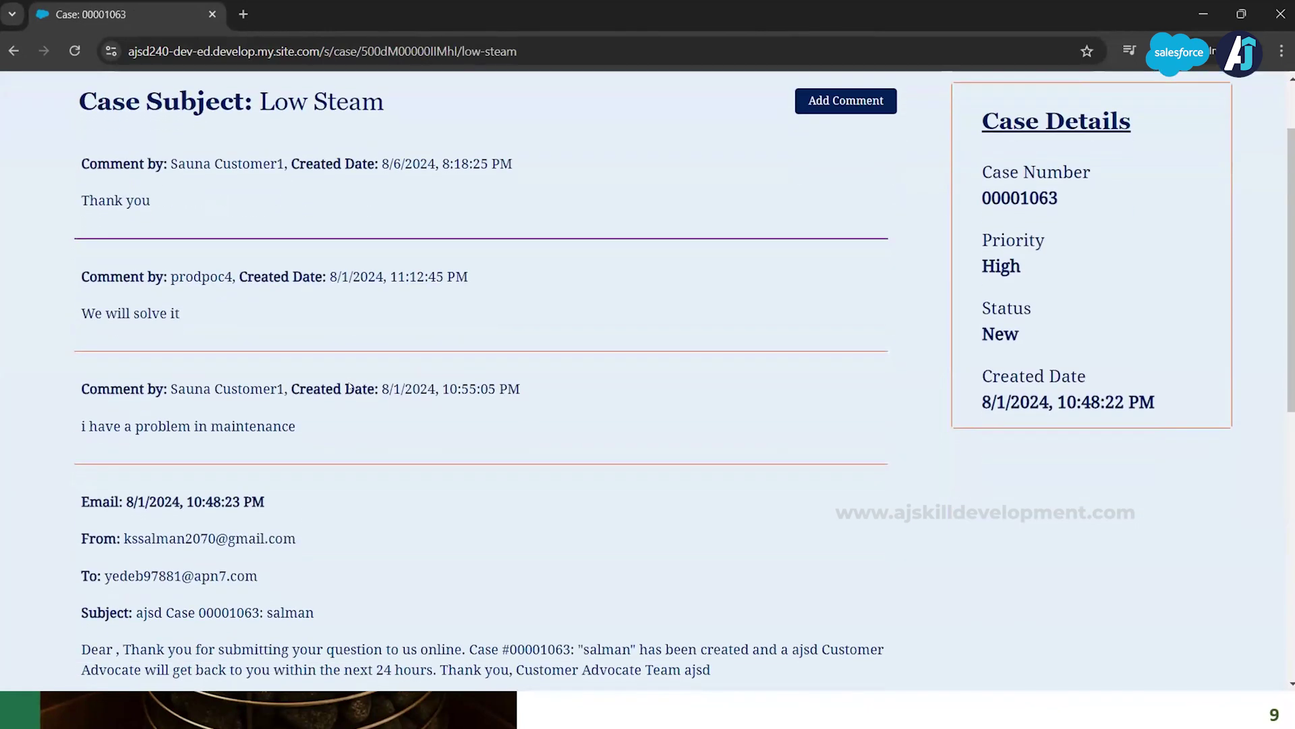
{"action": "scroll", "coordinate": [350, 386], "scroll_direction": "up", "scroll_amount": 1}
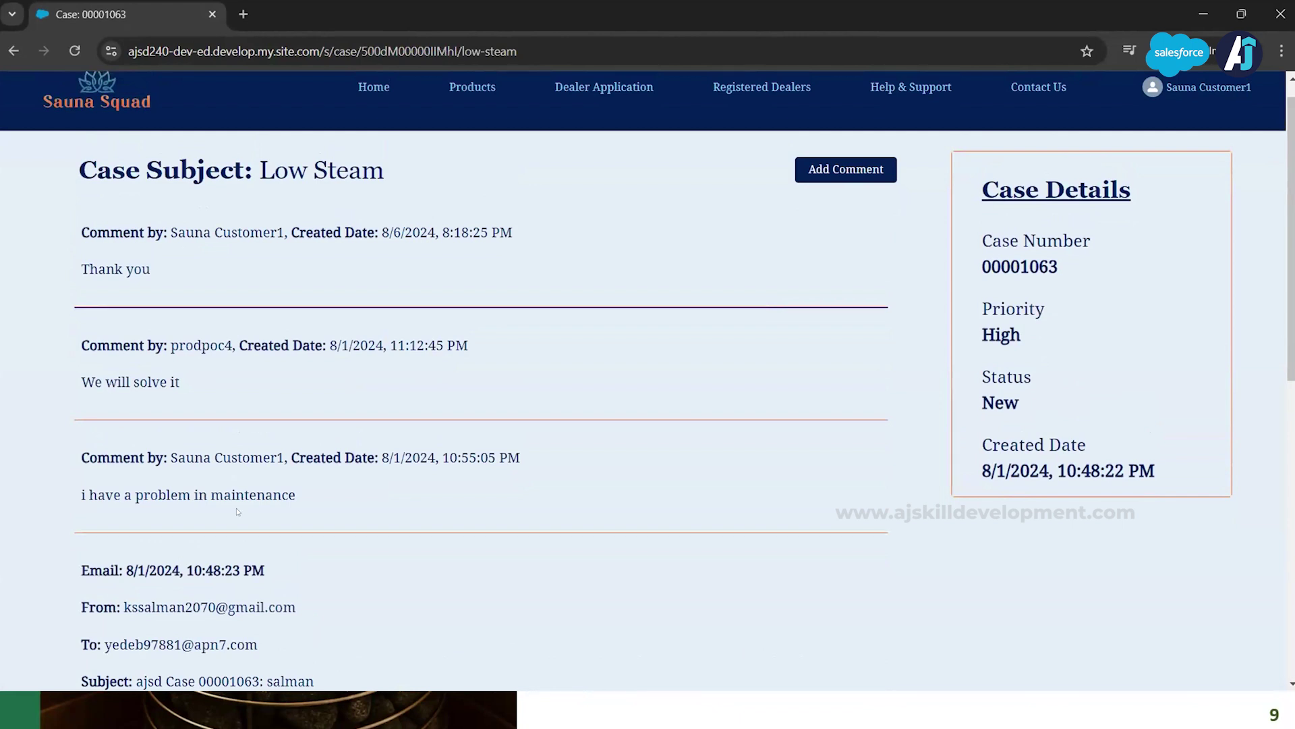
{"action": "scroll", "coordinate": [404, 327], "scroll_direction": "up", "scroll_amount": 1}
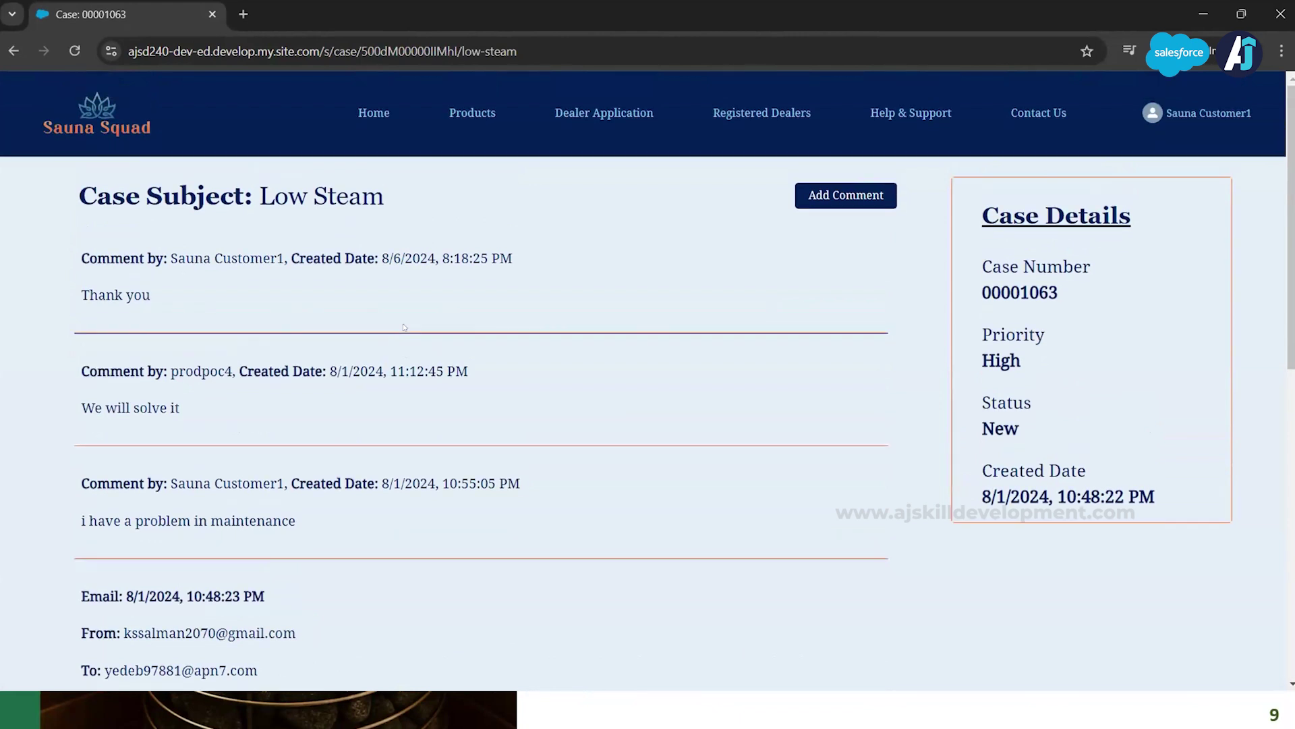
Step: Post the comment 'still I have an heating issue' on the Low Steam case, then minimize the site
{"action": "left_click", "coordinate": [847, 206]}
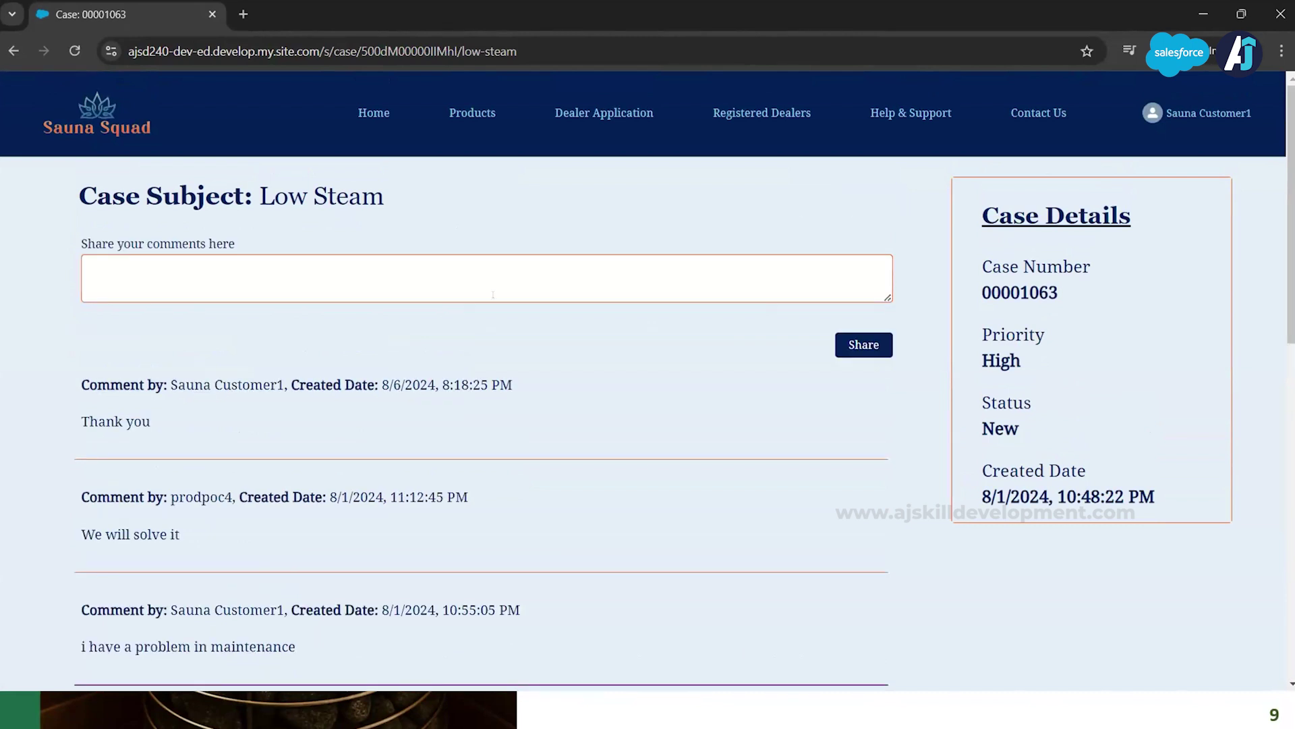
{"action": "left_click", "coordinate": [470, 276]}
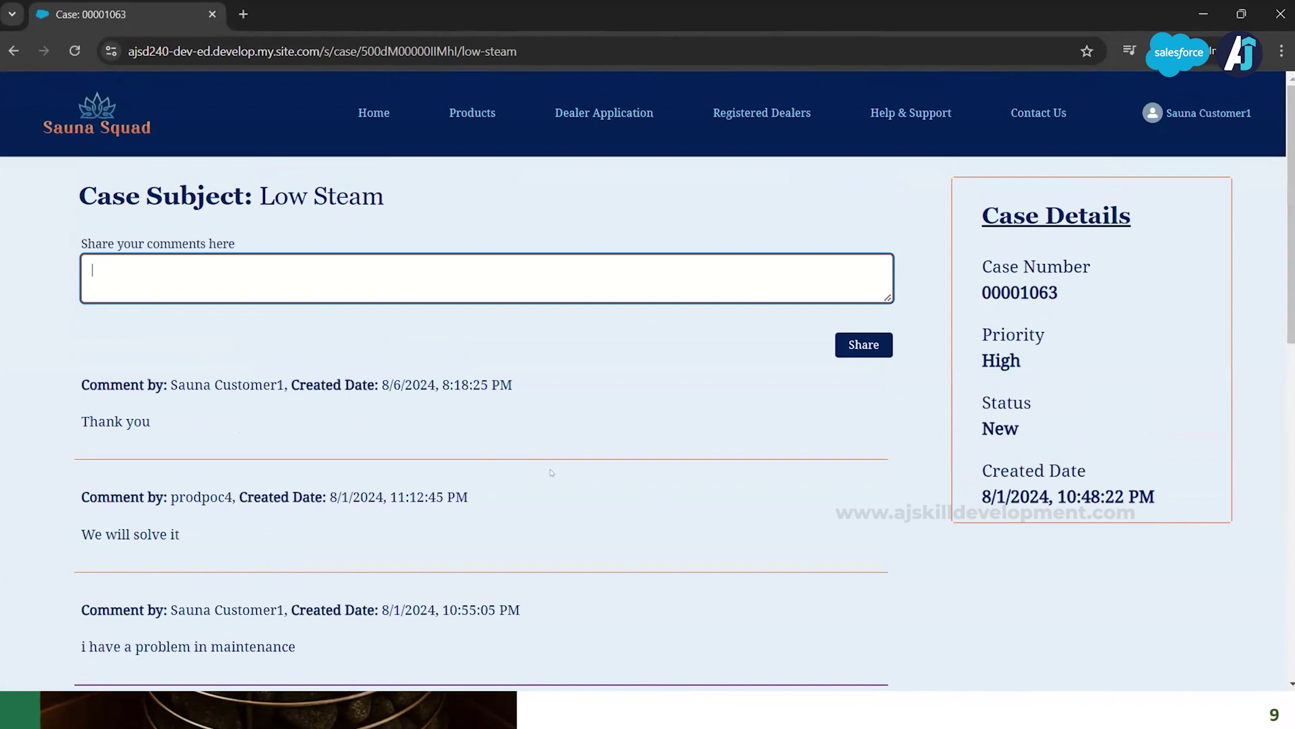
{"action": "type", "text": "still I have an heating issue"}
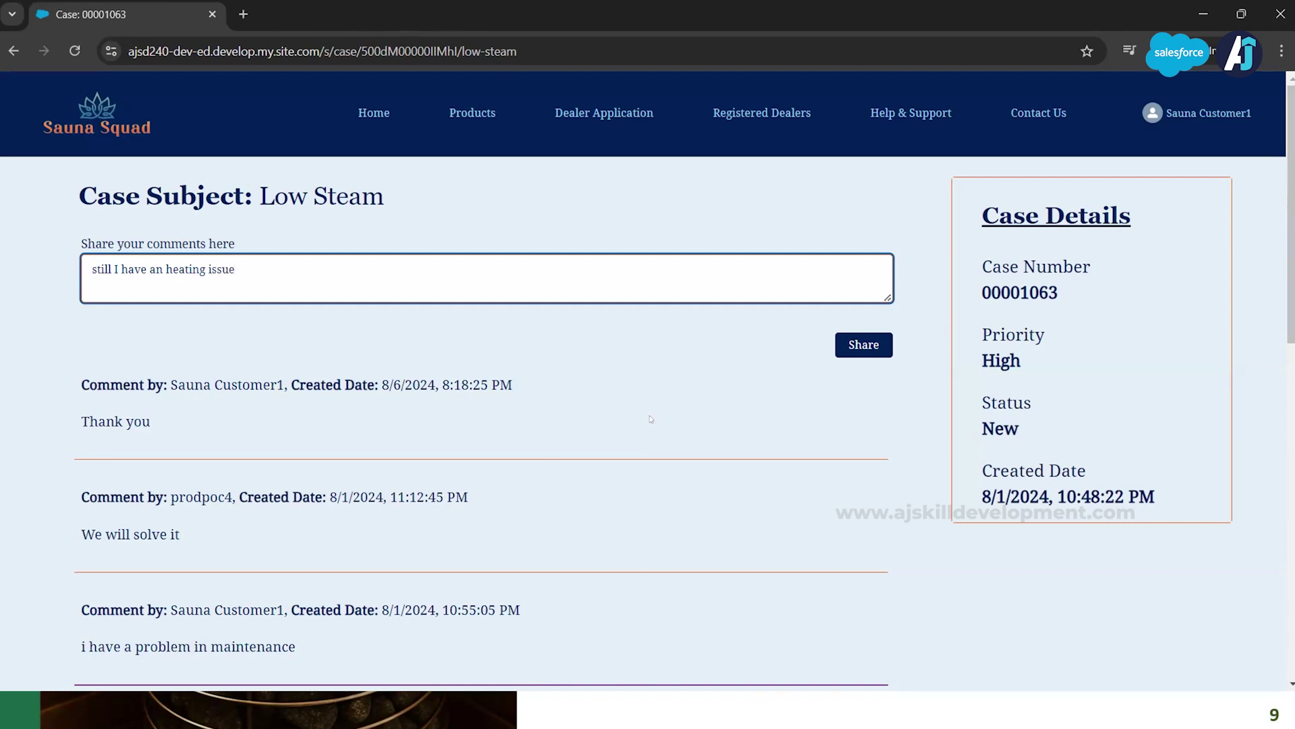
{"action": "left_click", "coordinate": [858, 344]}
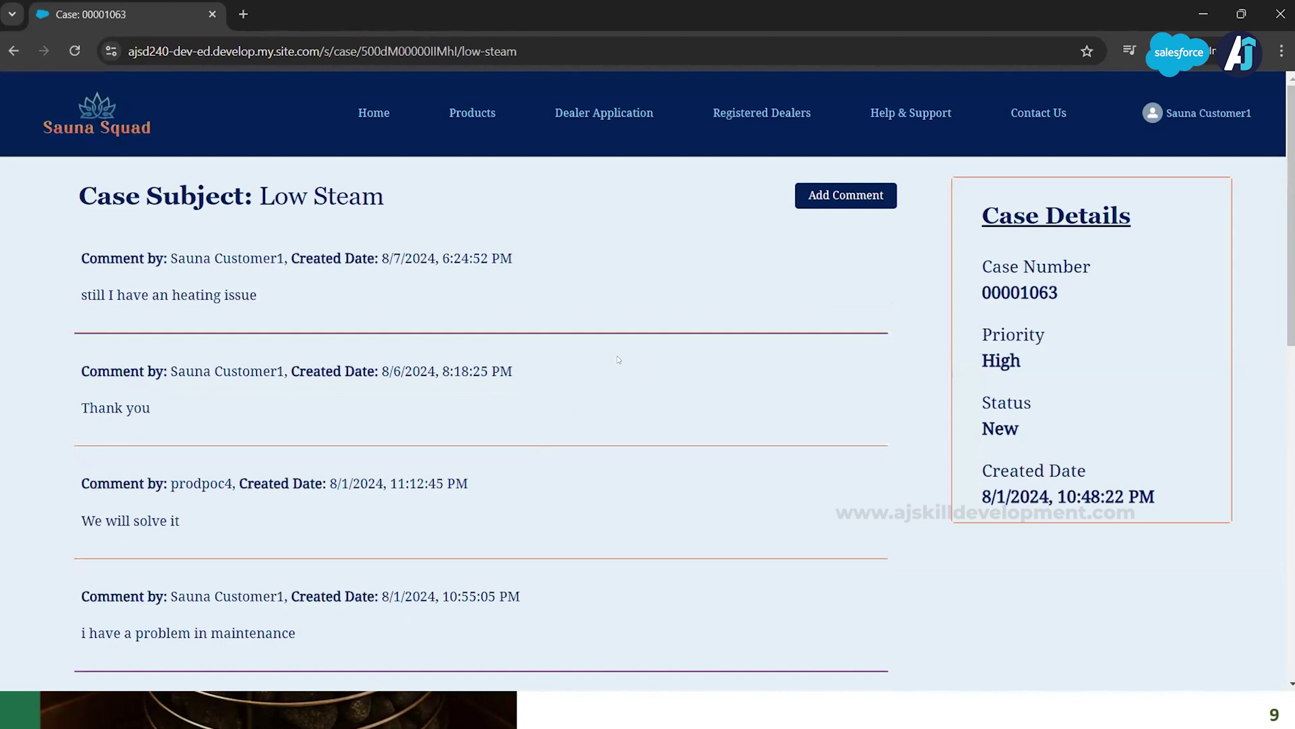
{"action": "left_click", "coordinate": [1202, 13]}
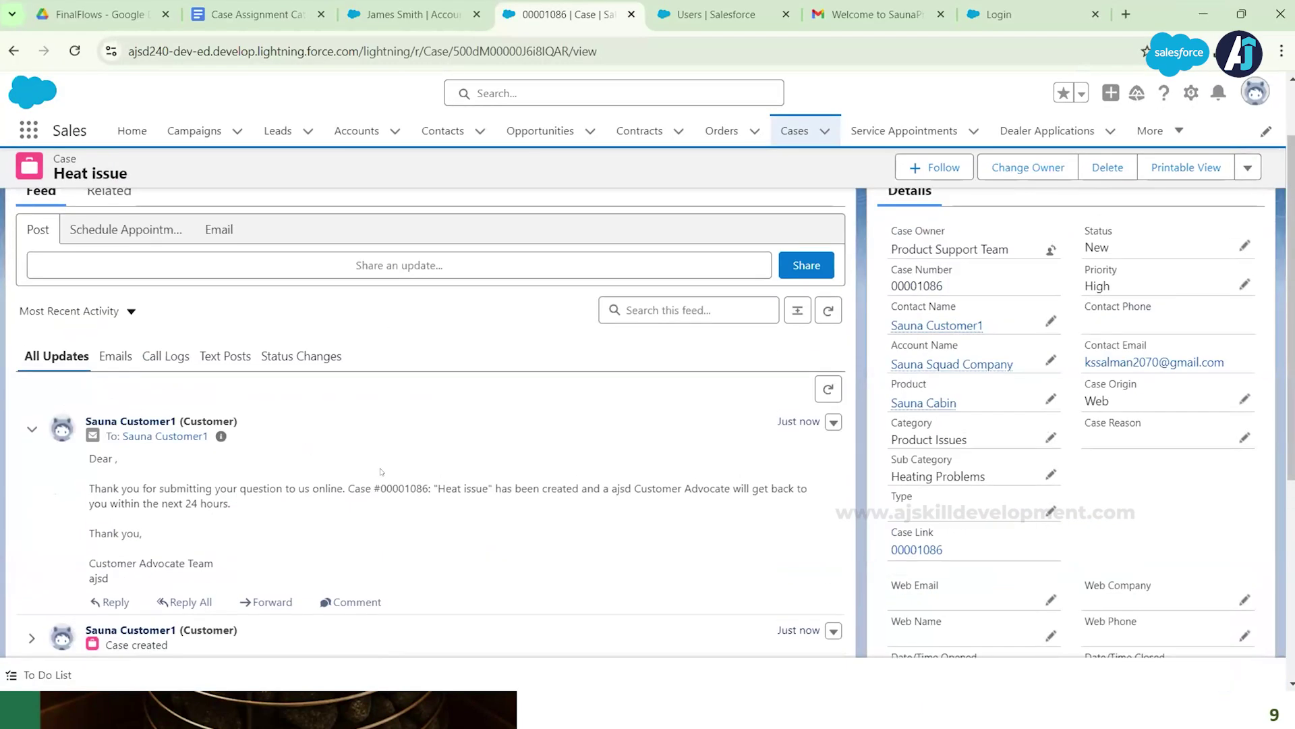
Step: Check the Heat issue case's related lists, reloading the record to pick up changes
{"action": "left_click", "coordinate": [108, 280]}
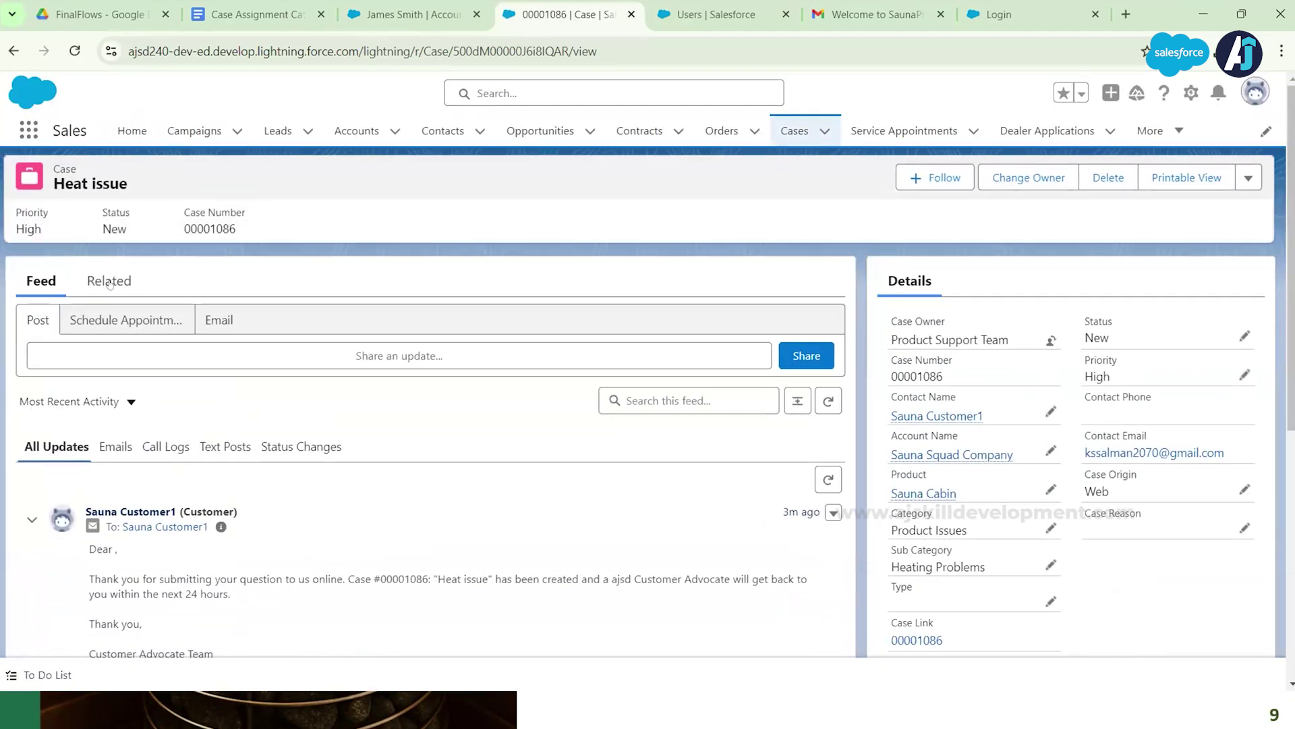
{"action": "left_click", "coordinate": [108, 279]}
{"action": "scroll", "coordinate": [303, 516], "scroll_direction": "down", "scroll_amount": 2}
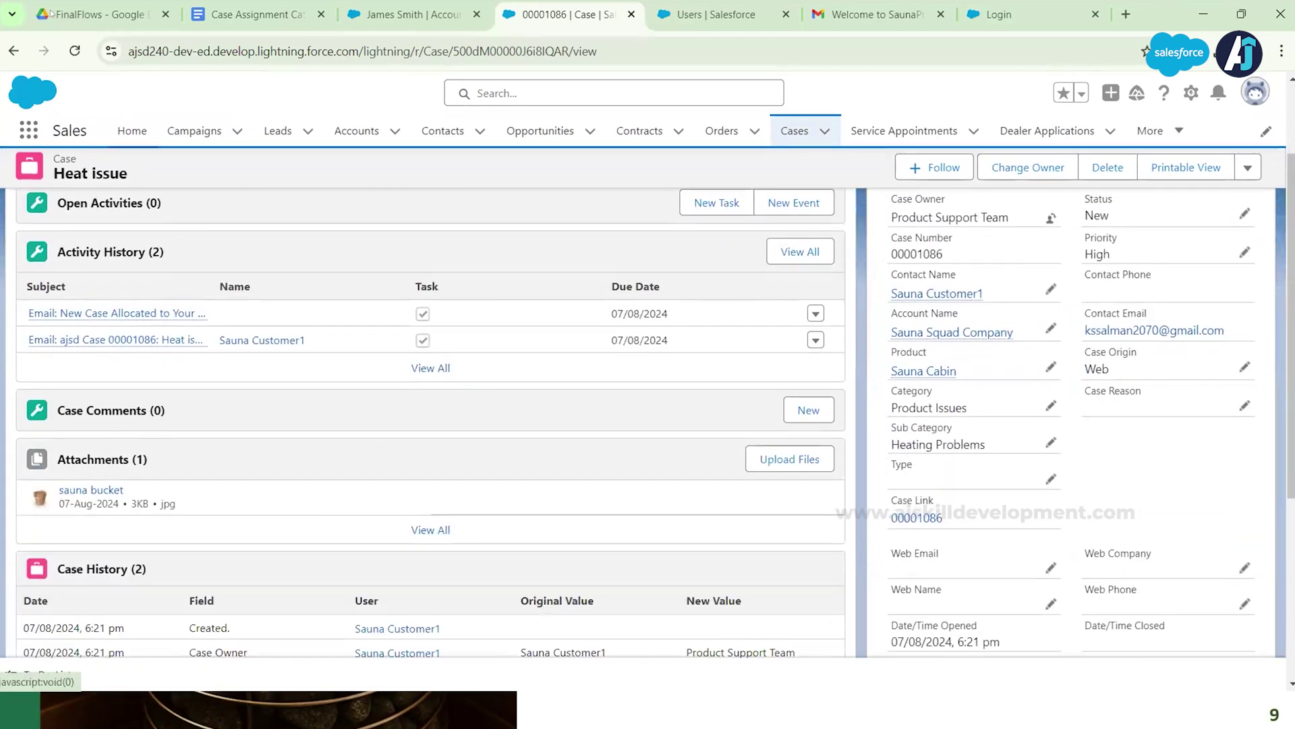
{"action": "left_click", "coordinate": [74, 51]}
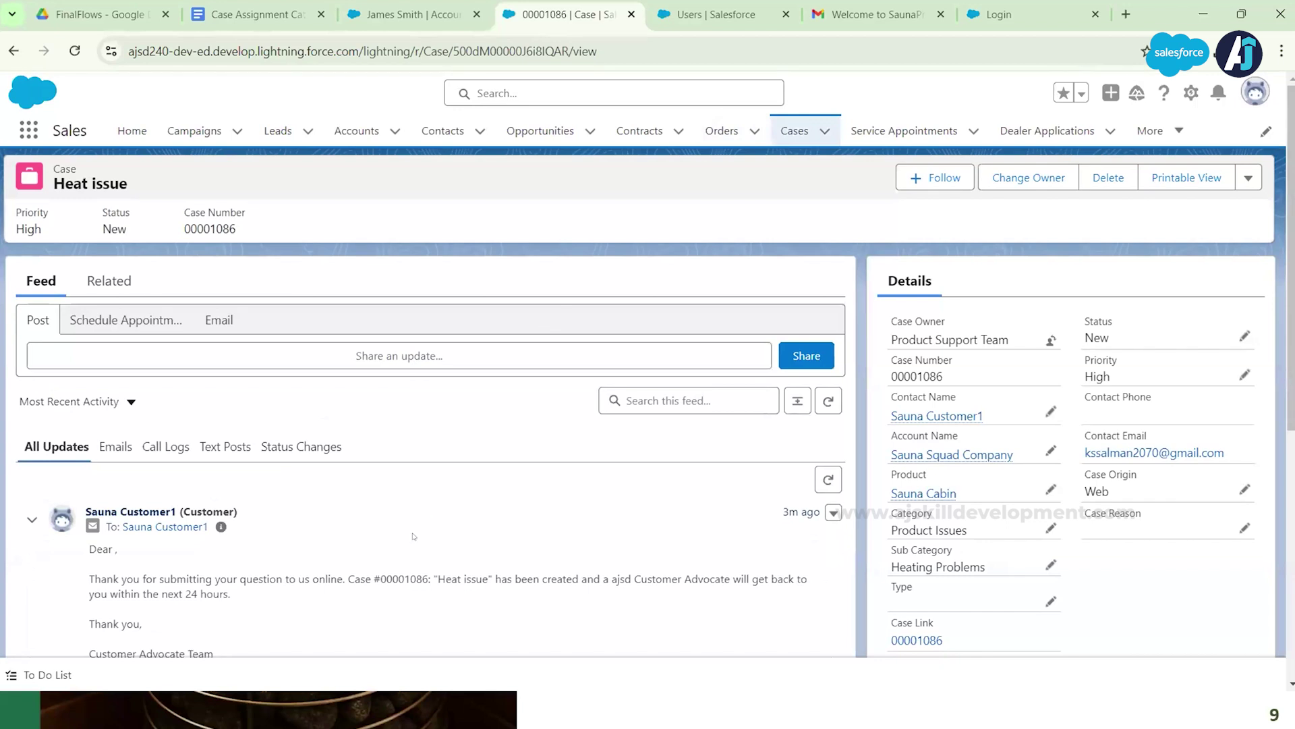
{"action": "scroll", "coordinate": [467, 530], "scroll_direction": "down", "scroll_amount": 1}
{"action": "scroll", "coordinate": [328, 462], "scroll_direction": "up", "scroll_amount": 1}
Step: Go to the Recently Viewed cases list in Salesforce
{"action": "key", "text": "alt+Tab"}
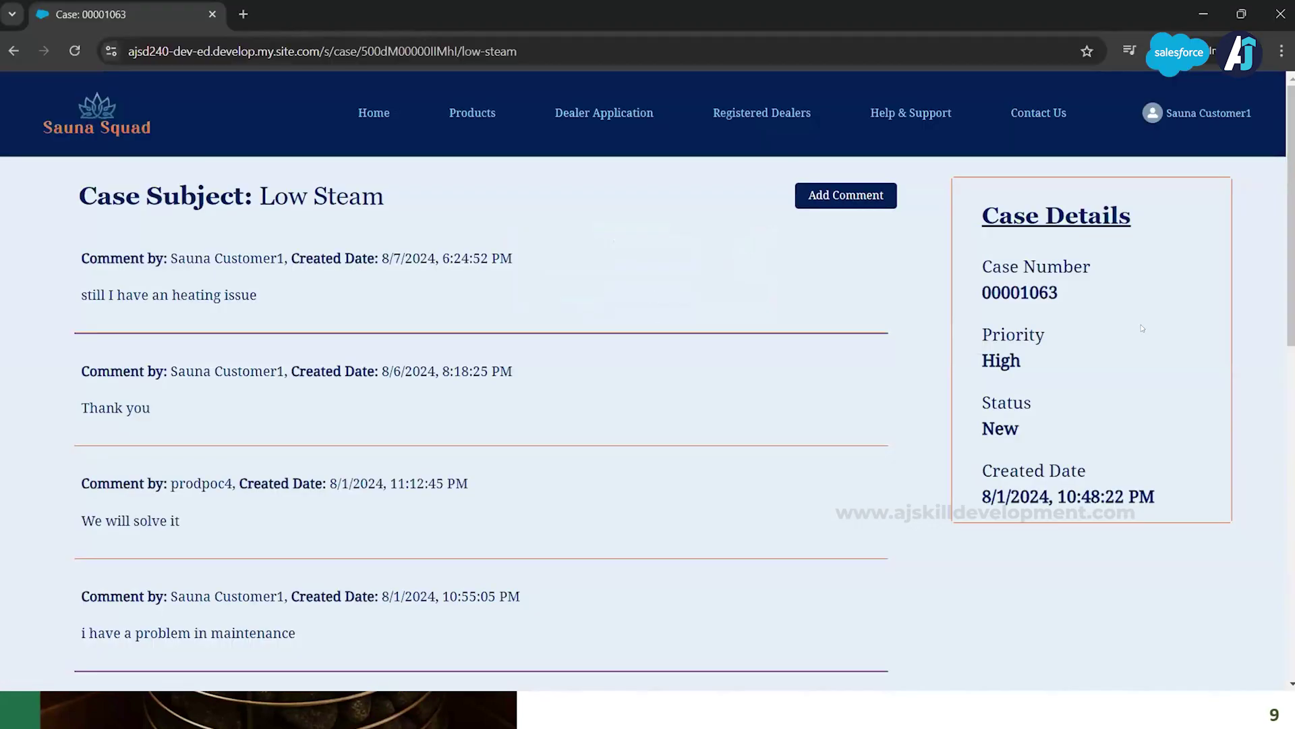
{"action": "key", "text": "alt+Tab"}
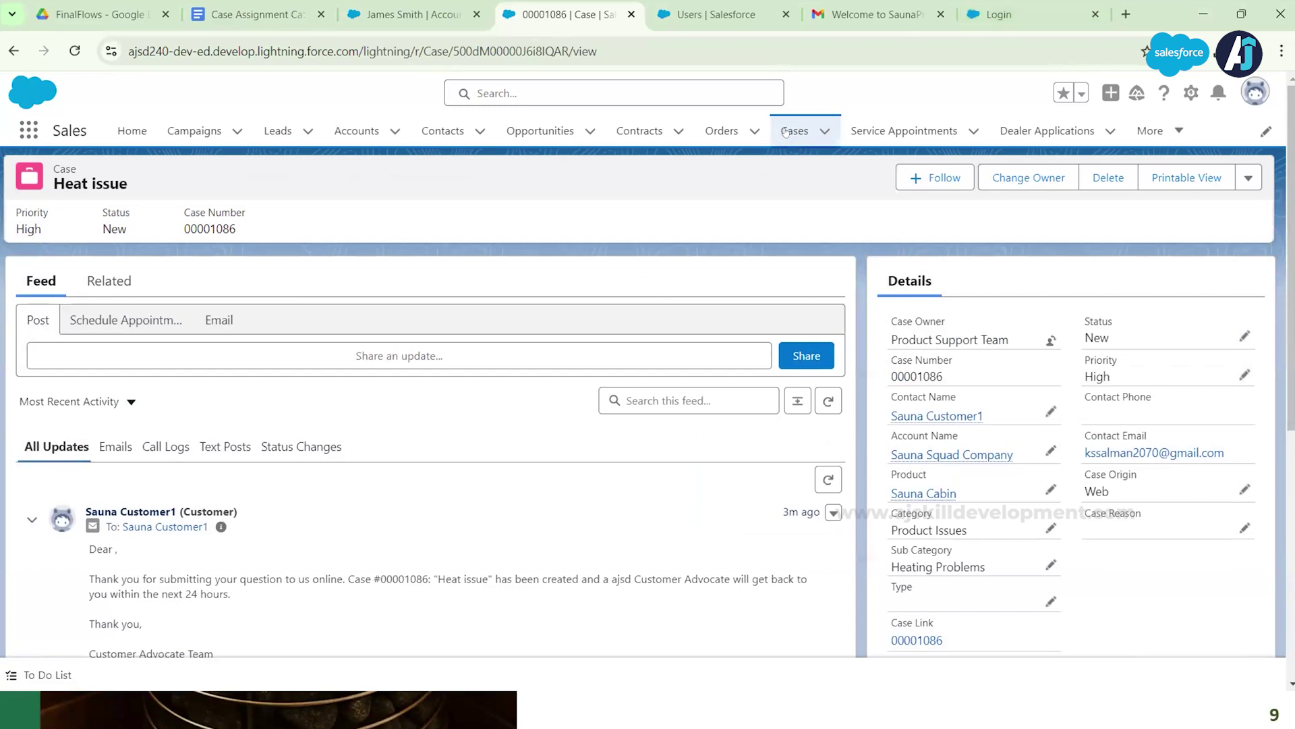
{"action": "left_click", "coordinate": [788, 132]}
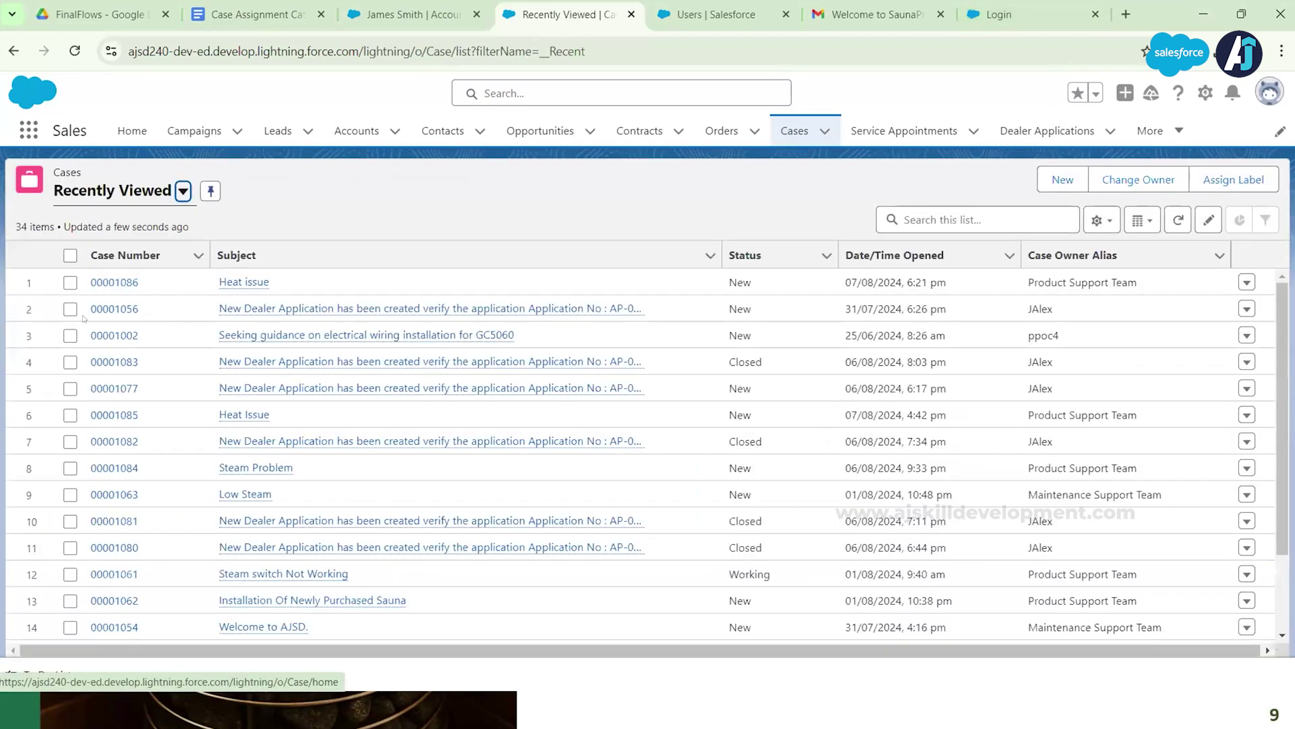
Step: Start a new case comment from the Related lists of Low Steam case 00001063
{"action": "left_click", "coordinate": [115, 495]}
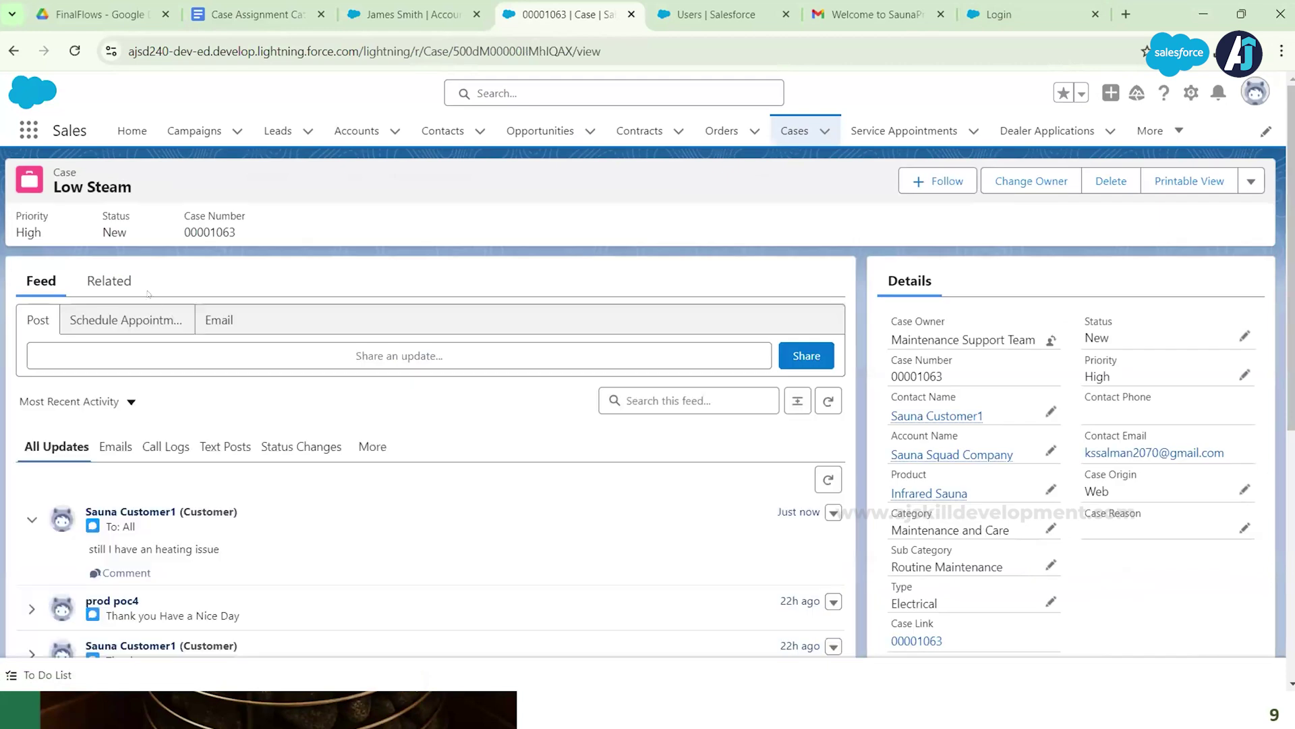
{"action": "left_click", "coordinate": [115, 283]}
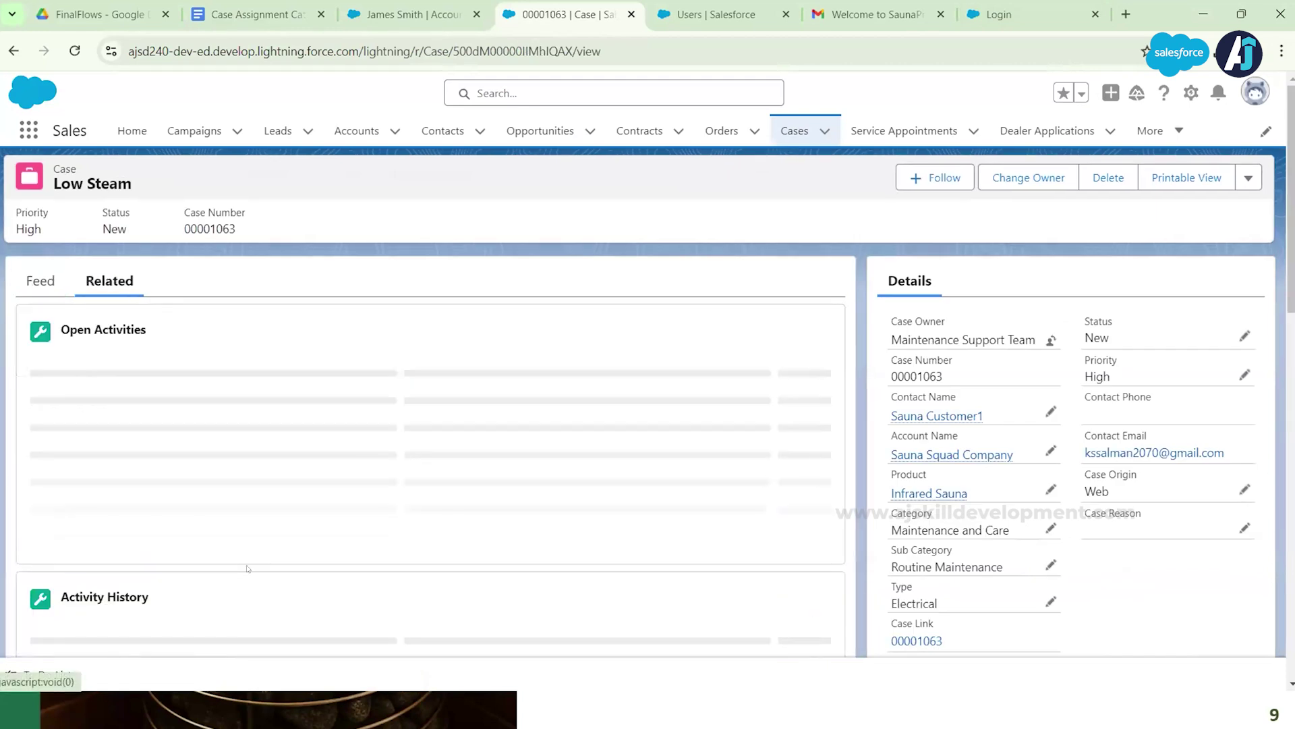
{"action": "scroll", "coordinate": [616, 480], "scroll_direction": "down", "scroll_amount": 3}
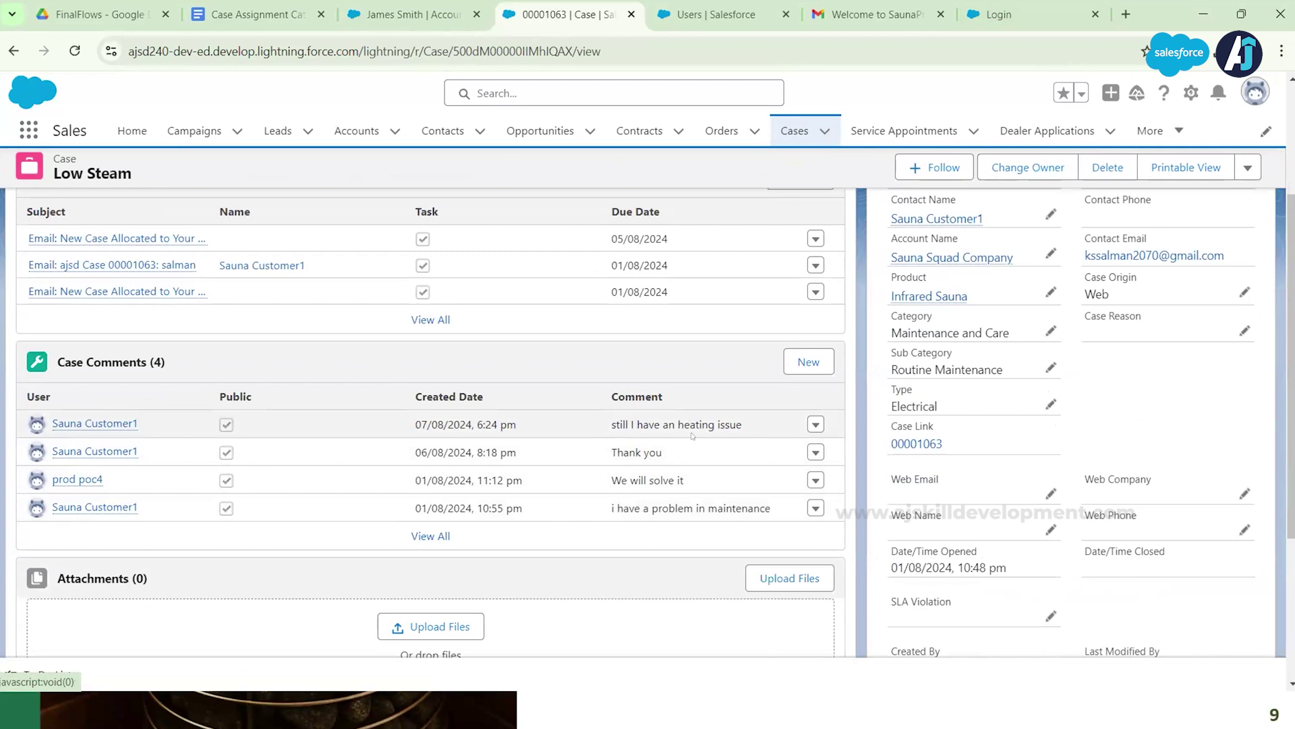
{"action": "left_click", "coordinate": [808, 363]}
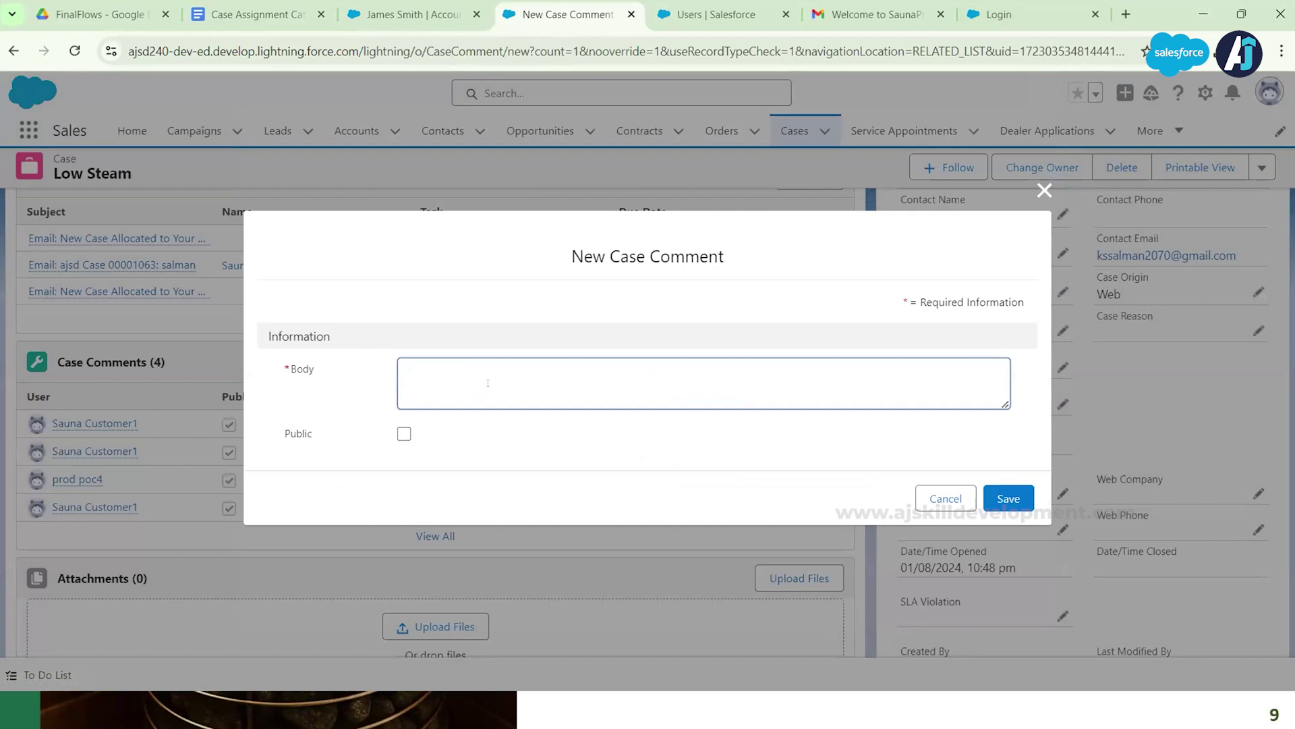
Step: Save the public case comment 'sure will solve it soon' on the Low Steam case
{"action": "type", "text": "sure will solve it soon"}
{"action": "left_click", "coordinate": [404, 434]}
{"action": "left_click", "coordinate": [403, 434]}
{"action": "left_click", "coordinate": [1009, 497]}
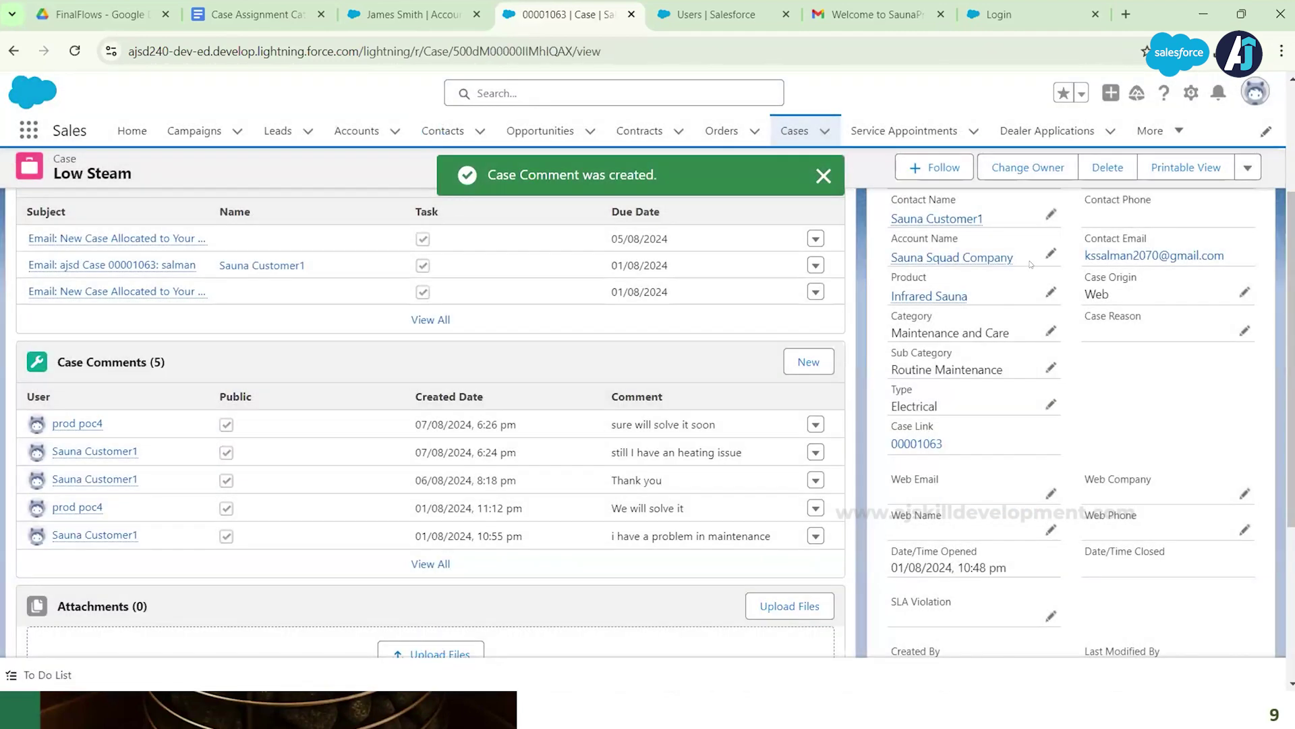
{"action": "scroll", "coordinate": [782, 539], "scroll_direction": "up", "scroll_amount": 3}
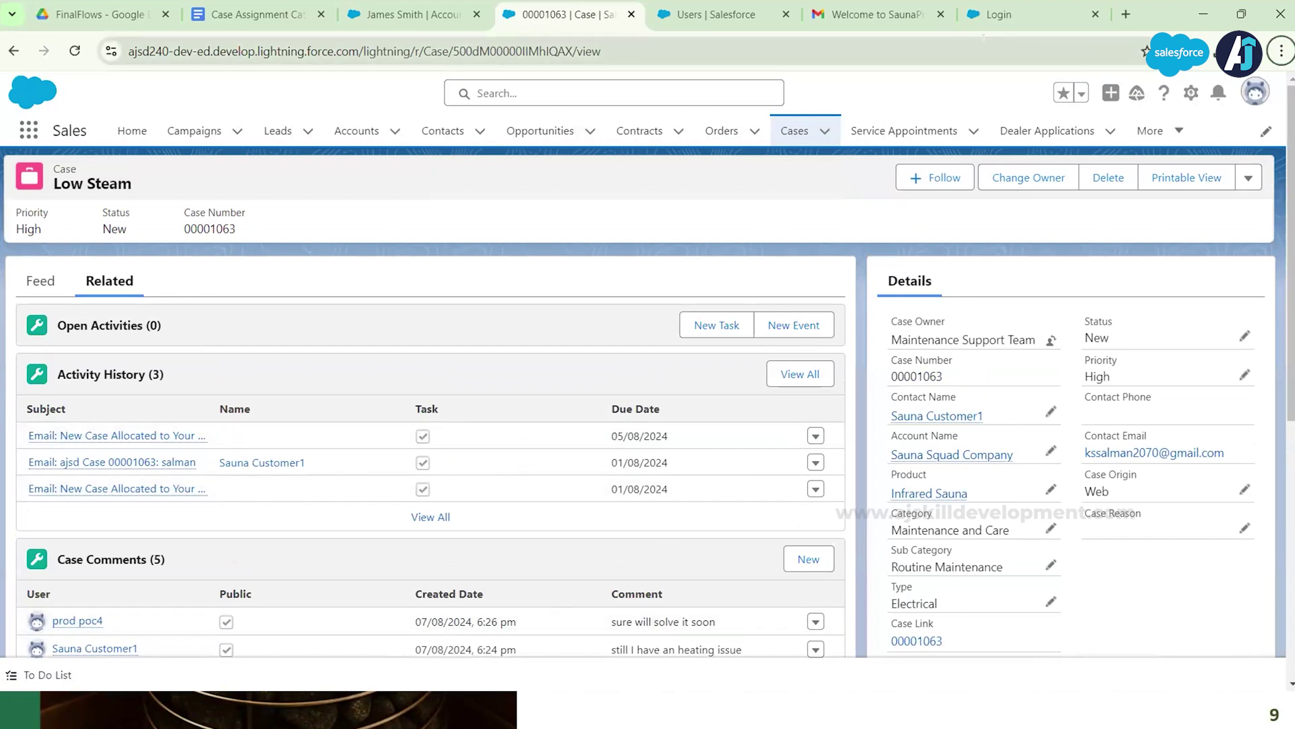
{"action": "key", "text": "alt+Tab"}
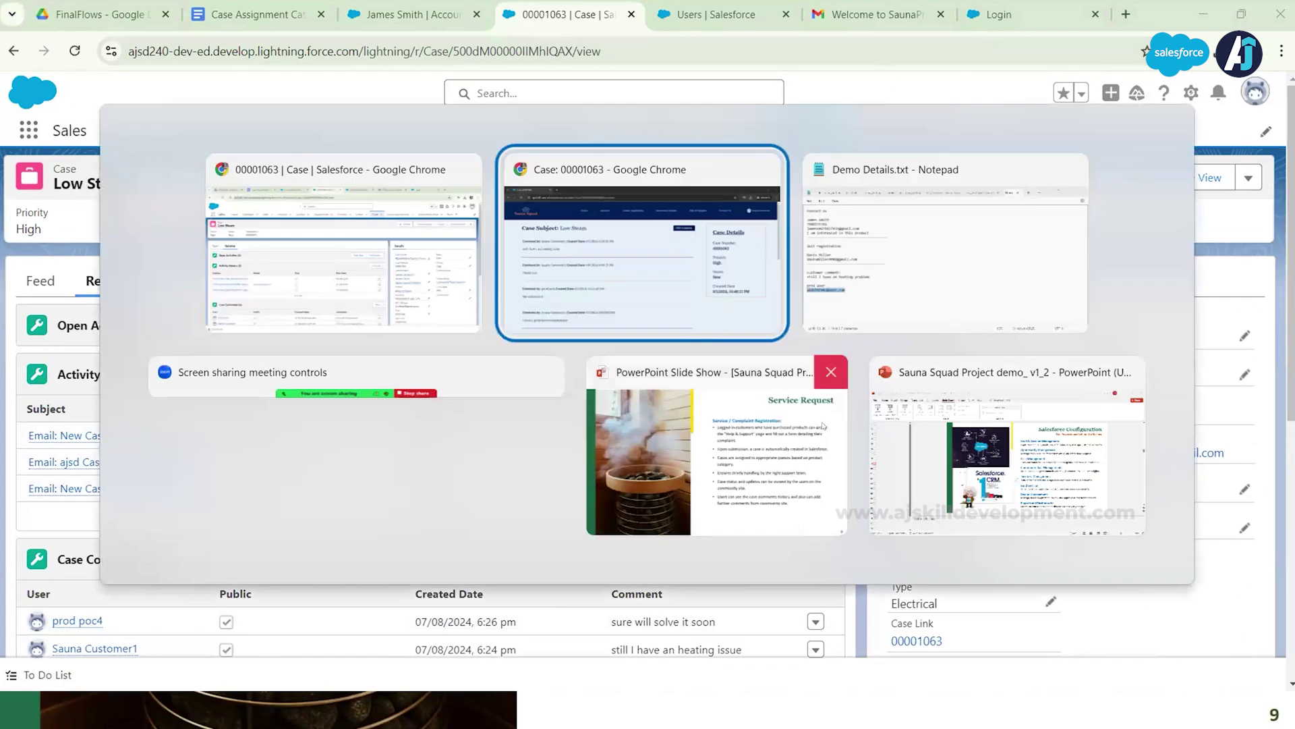
Step: Switch to PowerPoint and present the 'Technician Scheduling' slide full-screen from the current slide
{"action": "key", "text": "Tab"}
{"action": "key", "text": "Tab"}
{"action": "key", "text": "Tab"}
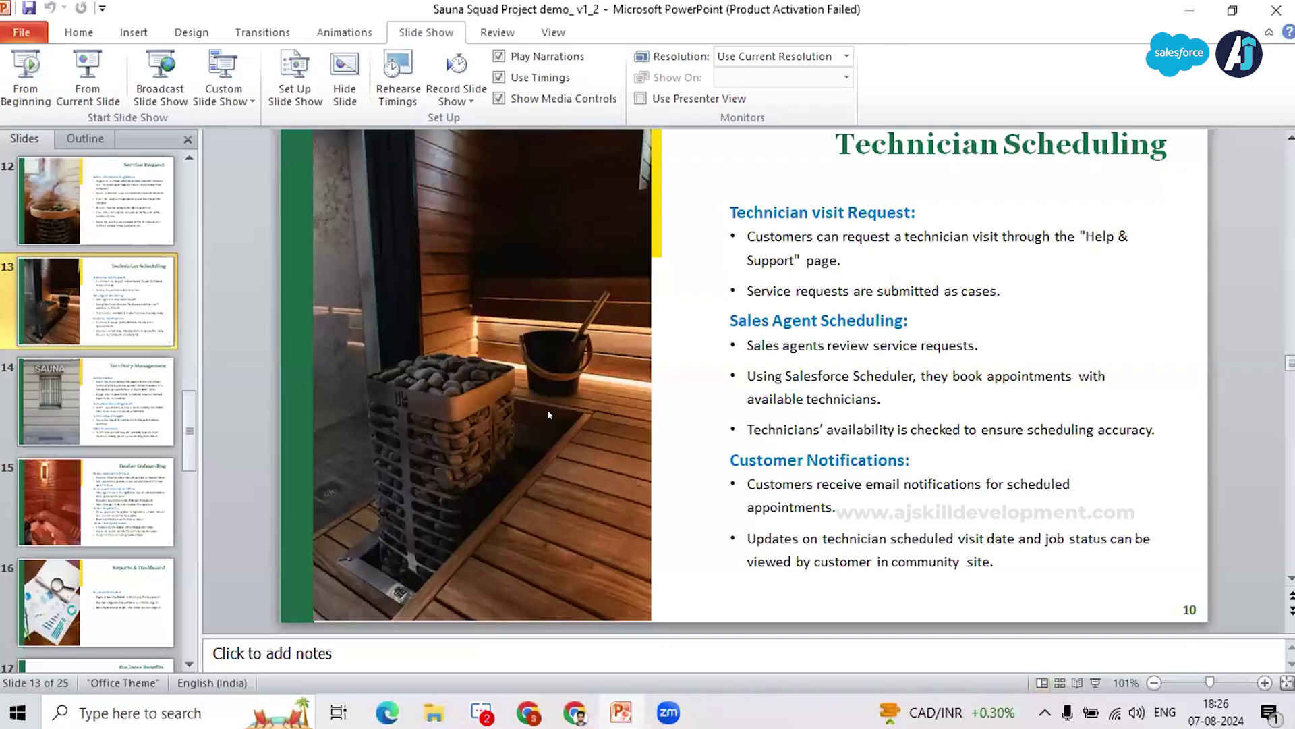
{"action": "key", "text": "shift+F5"}
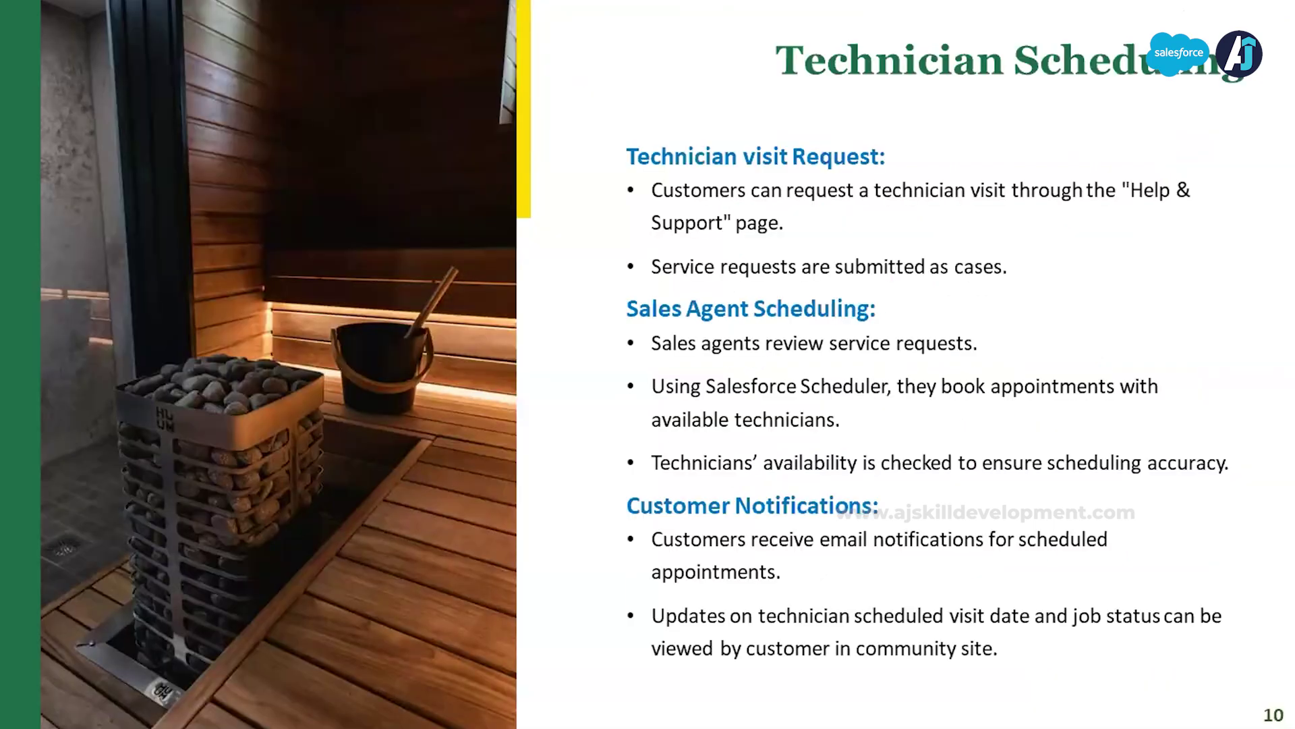
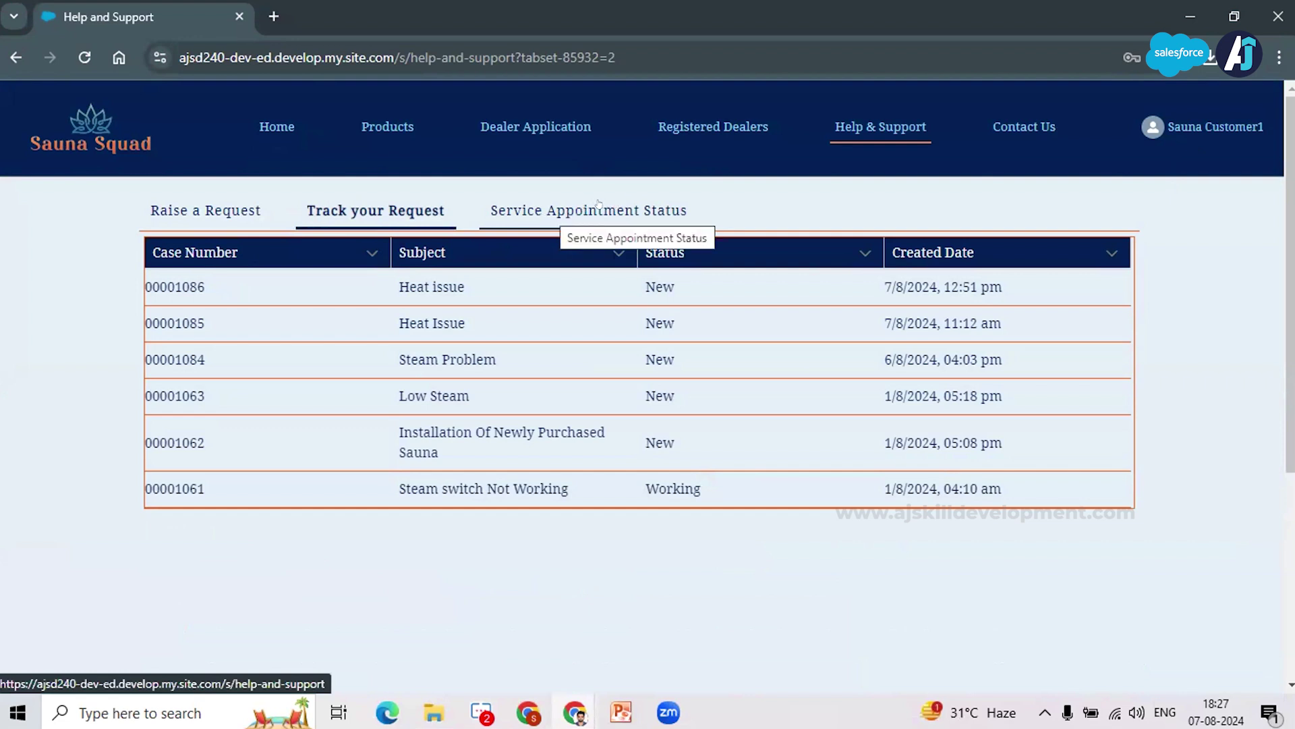
Step: Check the service appointment statuses on the Sauna Squad site, then return to Salesforce
{"action": "left_click", "coordinate": [552, 215]}
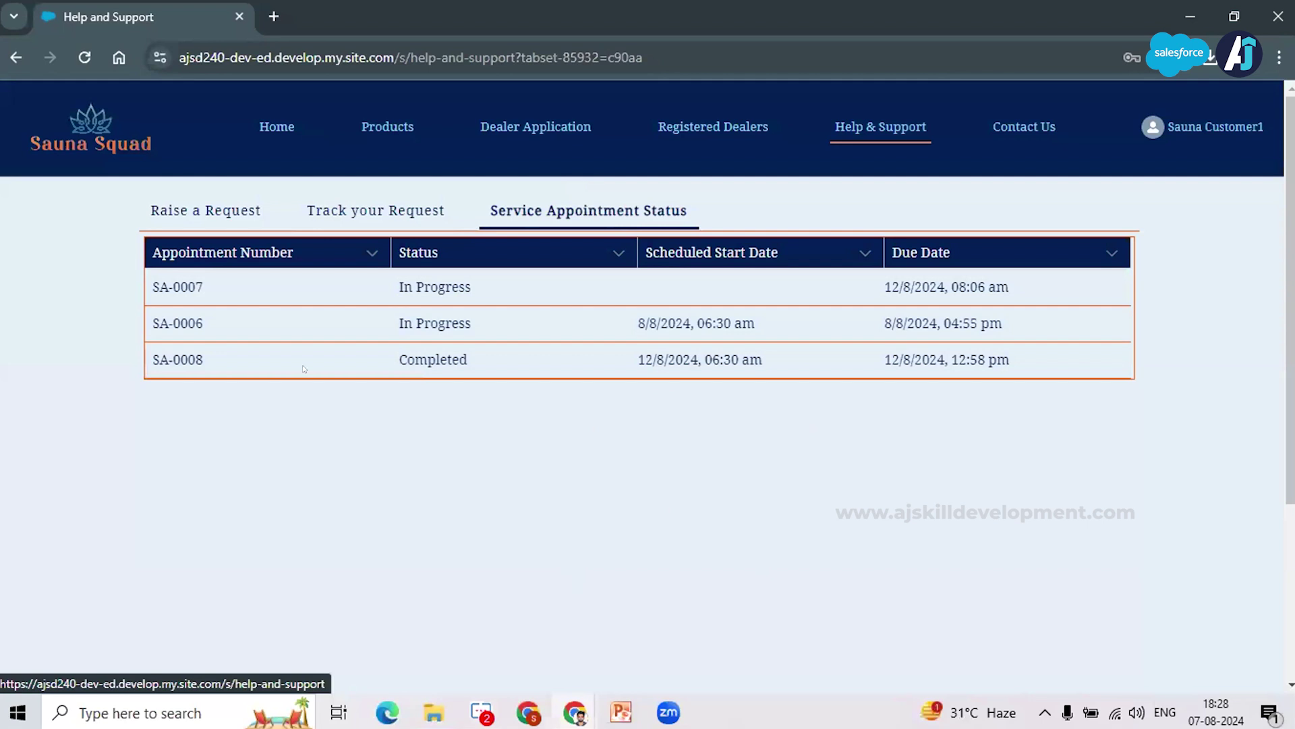
{"action": "key", "text": "alt+Tab"}
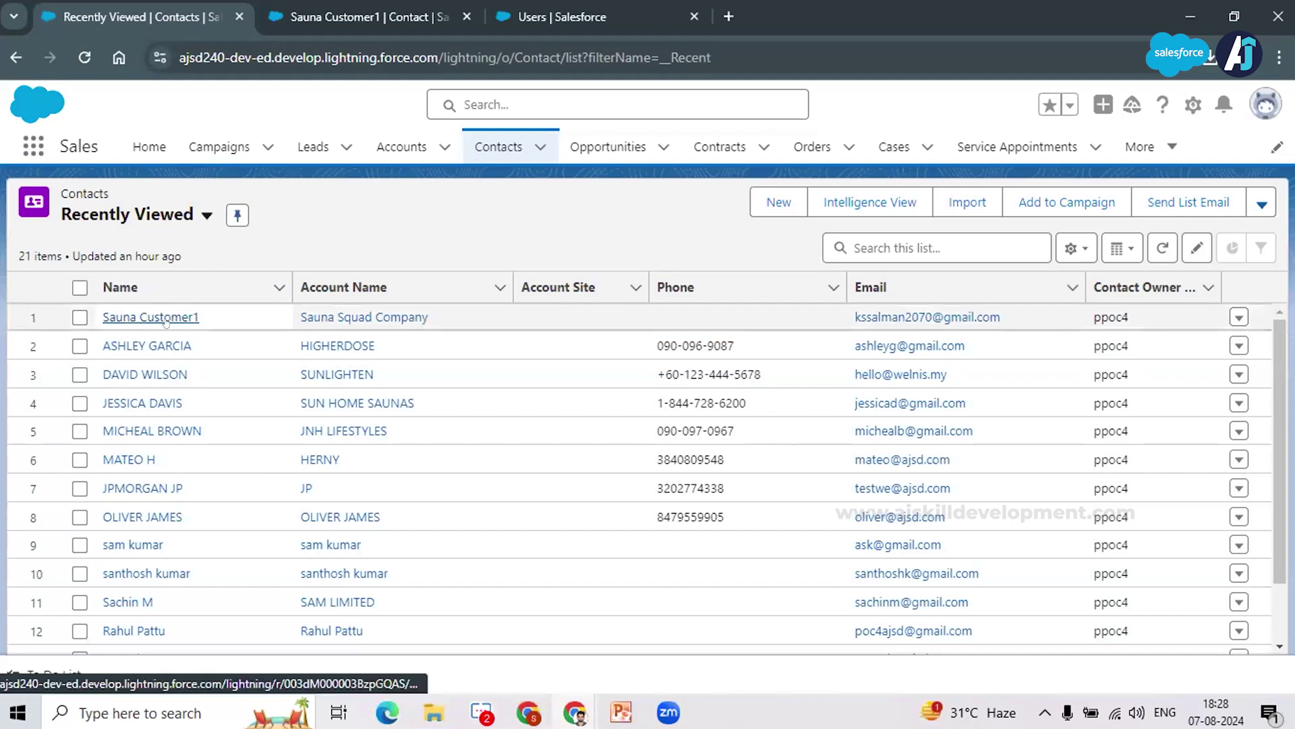
Step: Open Heat Issue case 00001085 from the customer contact's Cases list
{"action": "left_click", "coordinate": [317, 3]}
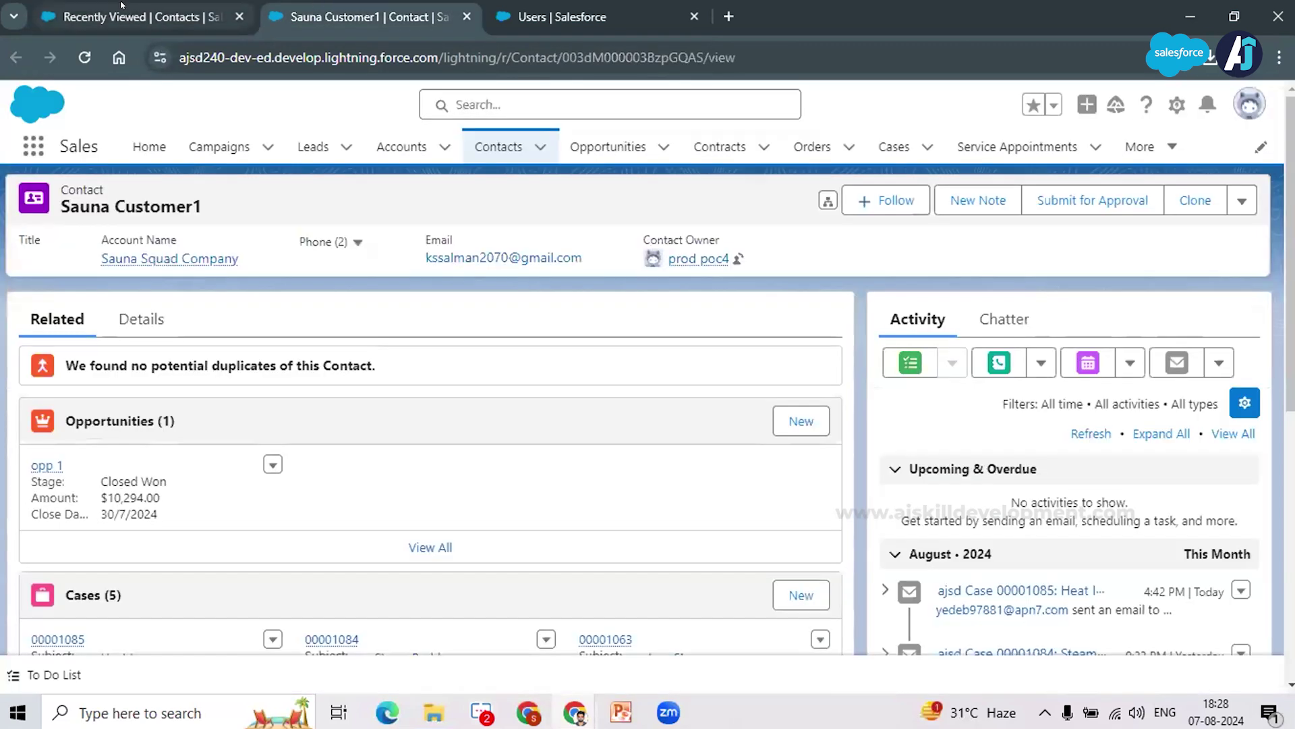
{"action": "scroll", "coordinate": [290, 451], "scroll_direction": "down", "scroll_amount": 4}
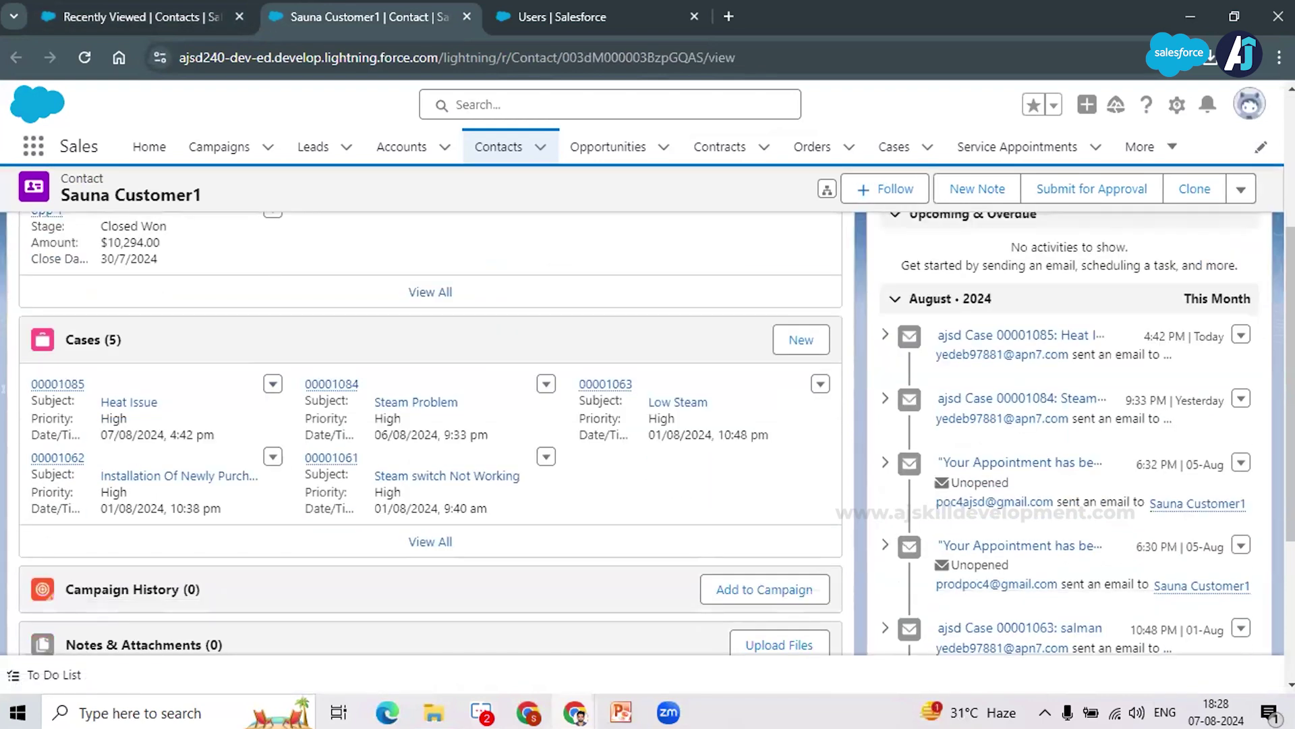
{"action": "mouse_move", "coordinate": [48, 385]}
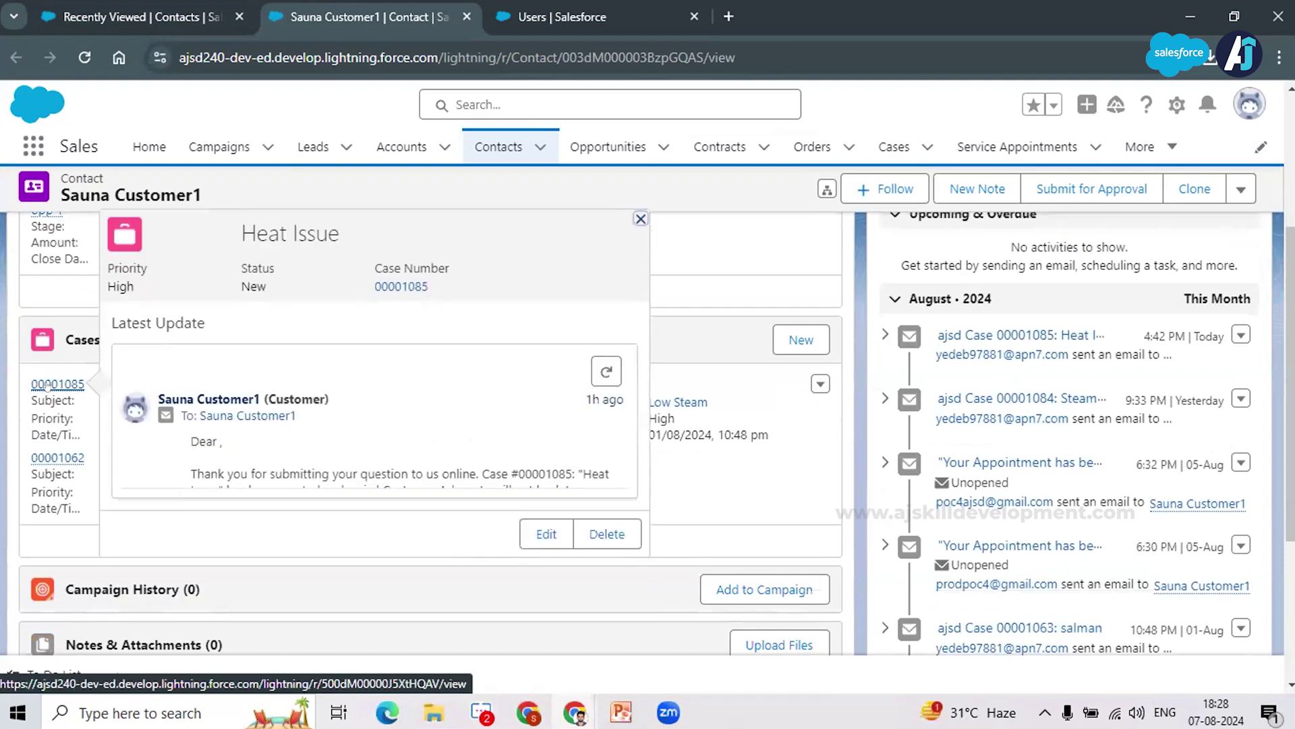
{"action": "left_click", "coordinate": [47, 384]}
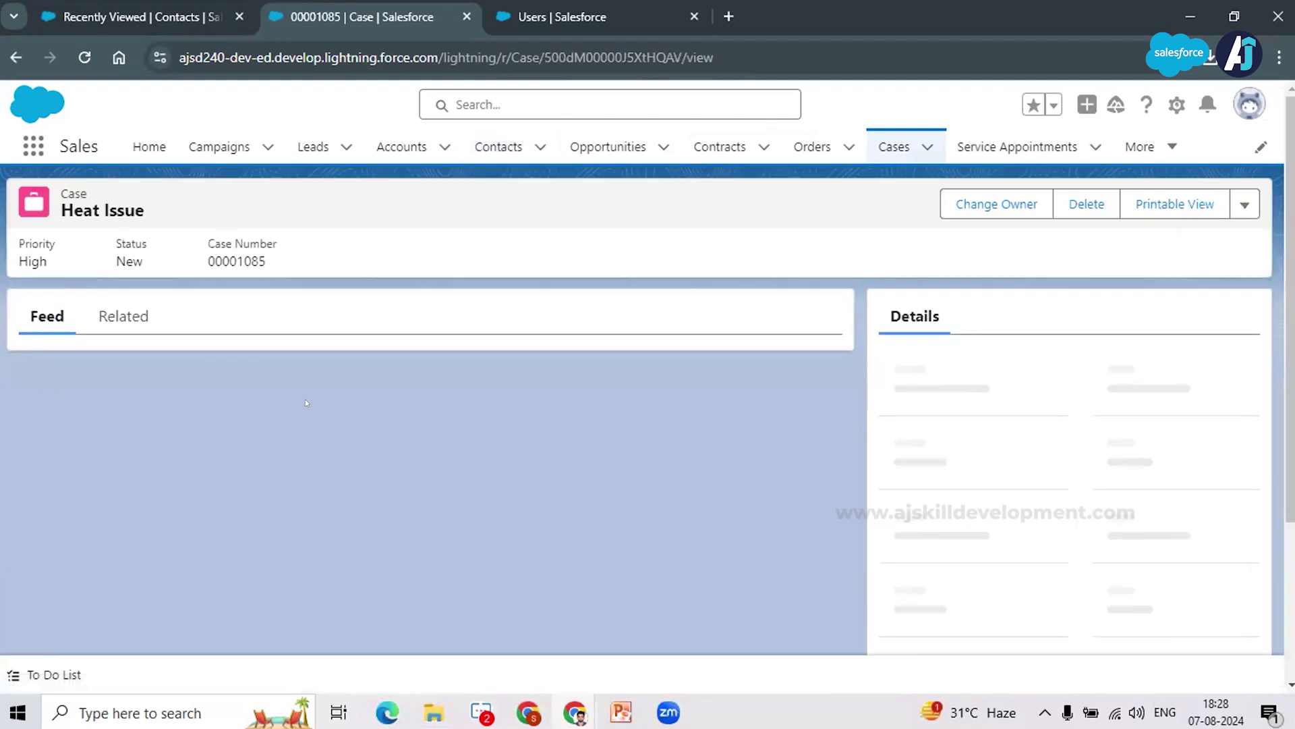
{"action": "scroll", "coordinate": [305, 403], "scroll_direction": "down", "scroll_amount": 2}
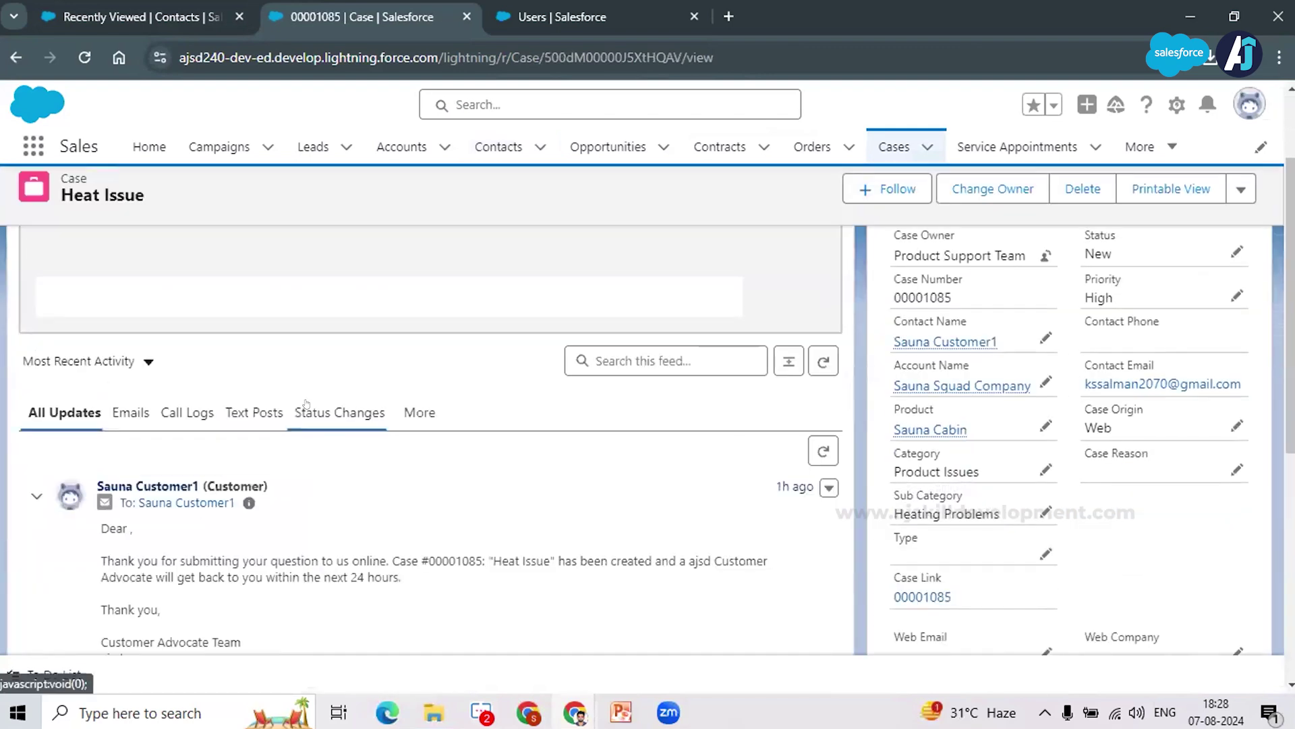
{"action": "scroll", "coordinate": [214, 449], "scroll_direction": "up", "scroll_amount": 1}
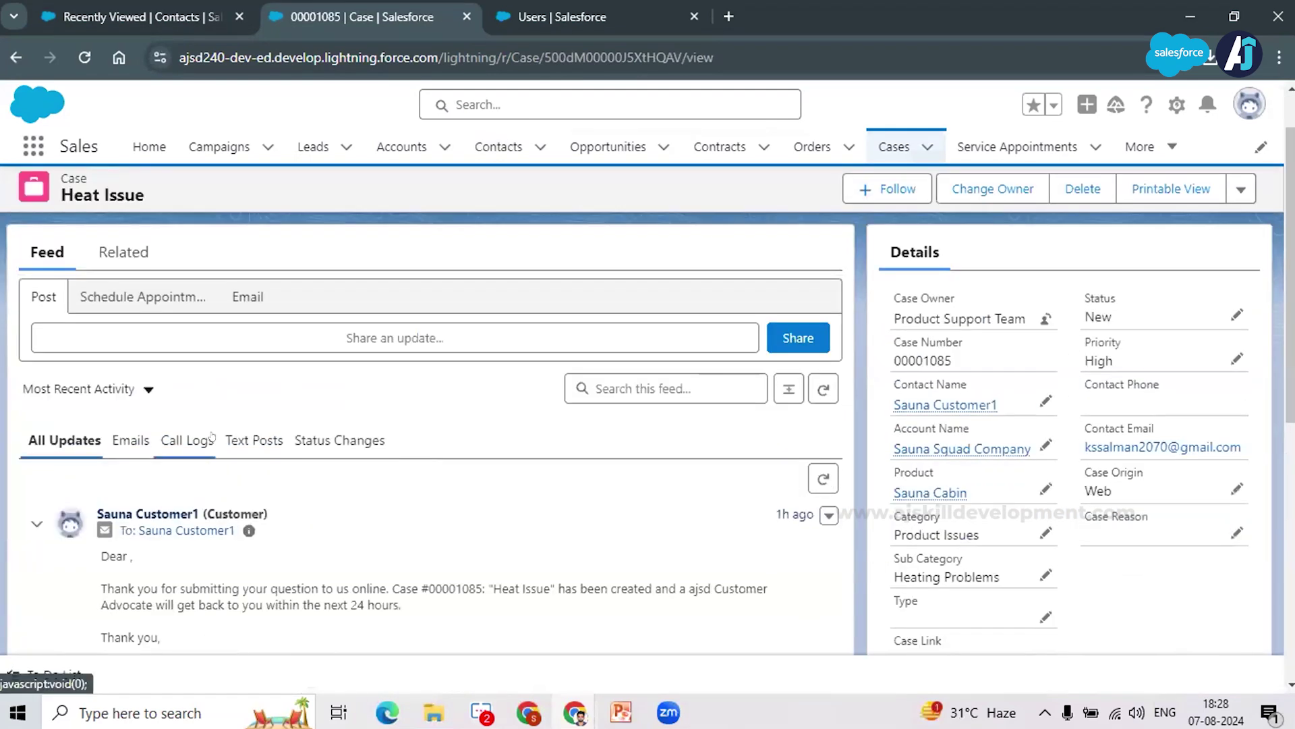
Step: Start scheduling an appointment for case 00001085 with the technician picked by name as service resource
{"action": "left_click", "coordinate": [124, 295]}
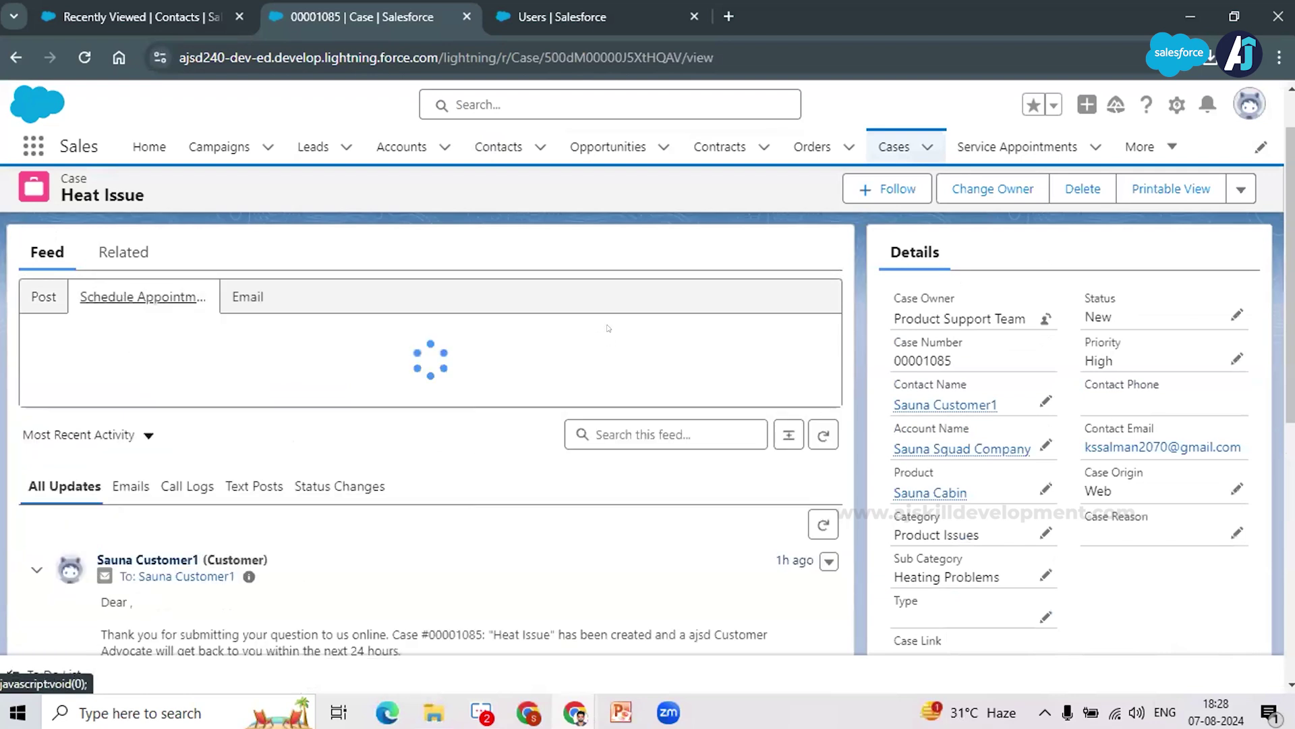
{"action": "scroll", "coordinate": [486, 386], "scroll_direction": "down", "scroll_amount": 2}
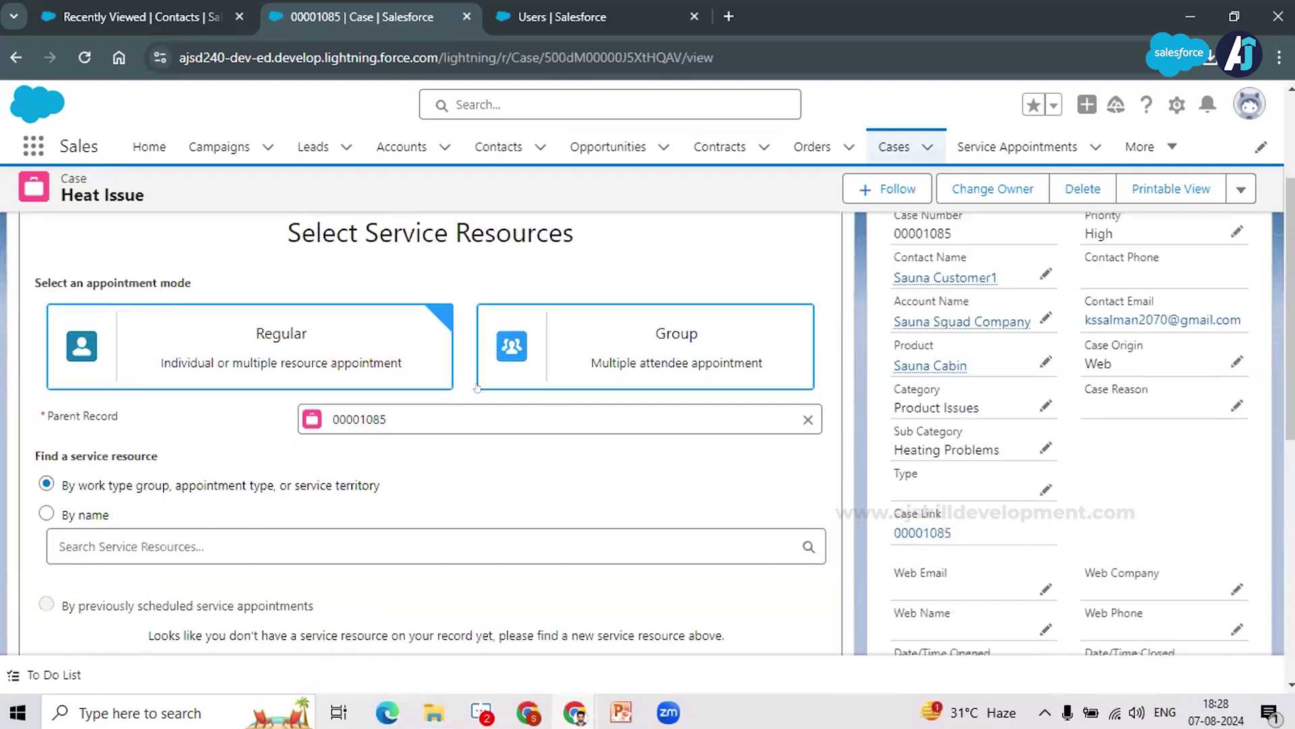
{"action": "scroll", "coordinate": [368, 432], "scroll_direction": "down", "scroll_amount": 1}
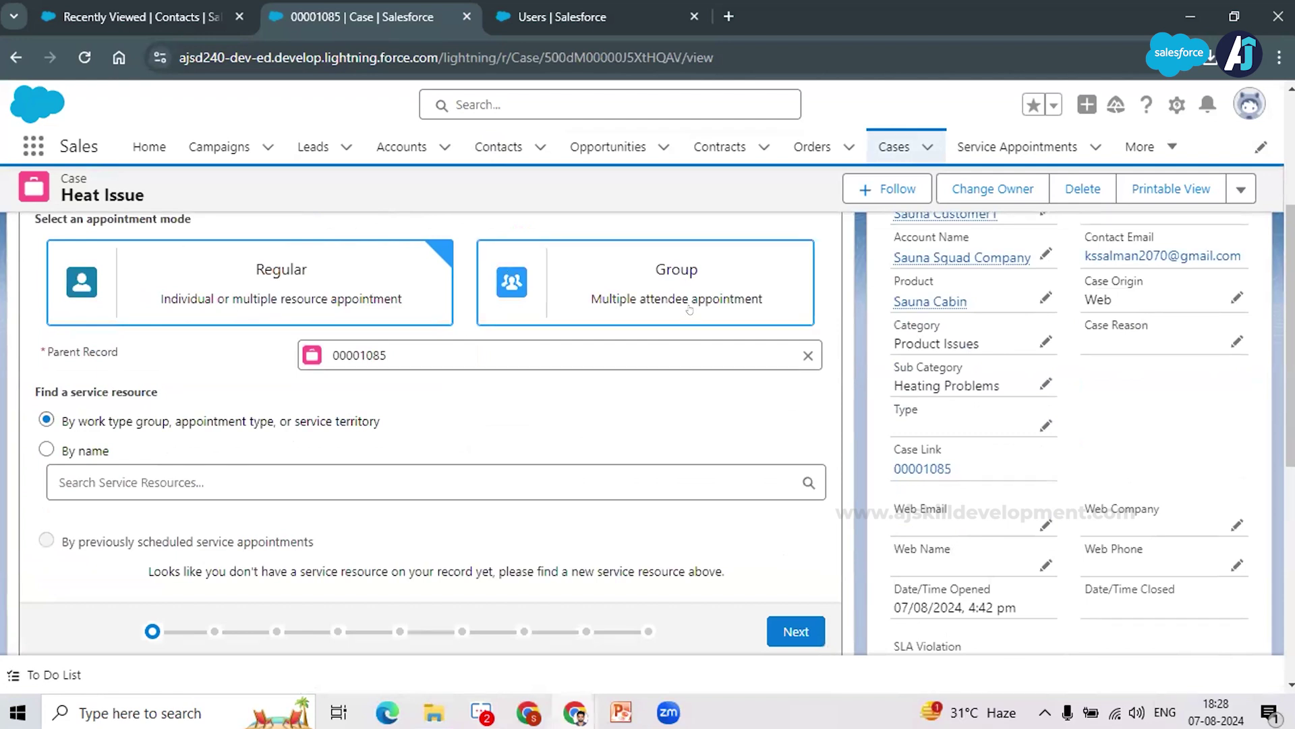
{"action": "scroll", "coordinate": [333, 405], "scroll_direction": "up", "scroll_amount": 1}
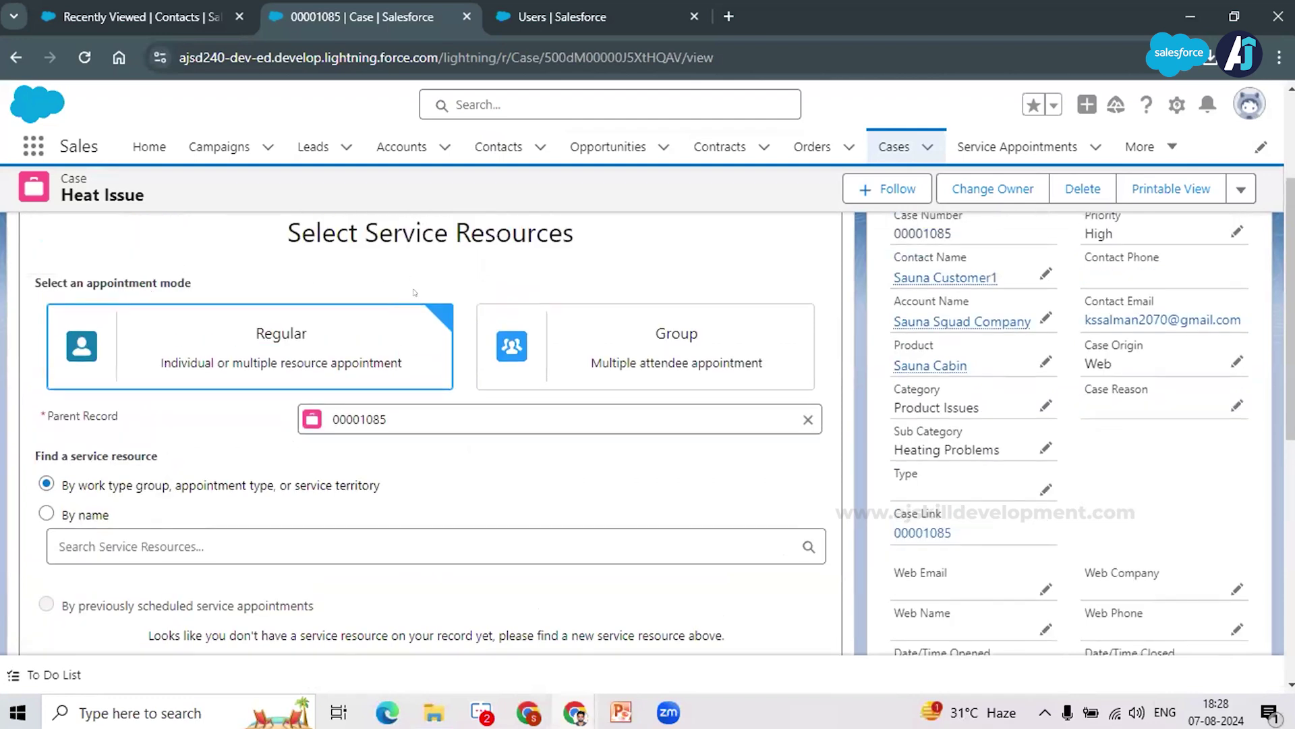
{"action": "left_click", "coordinate": [411, 406]}
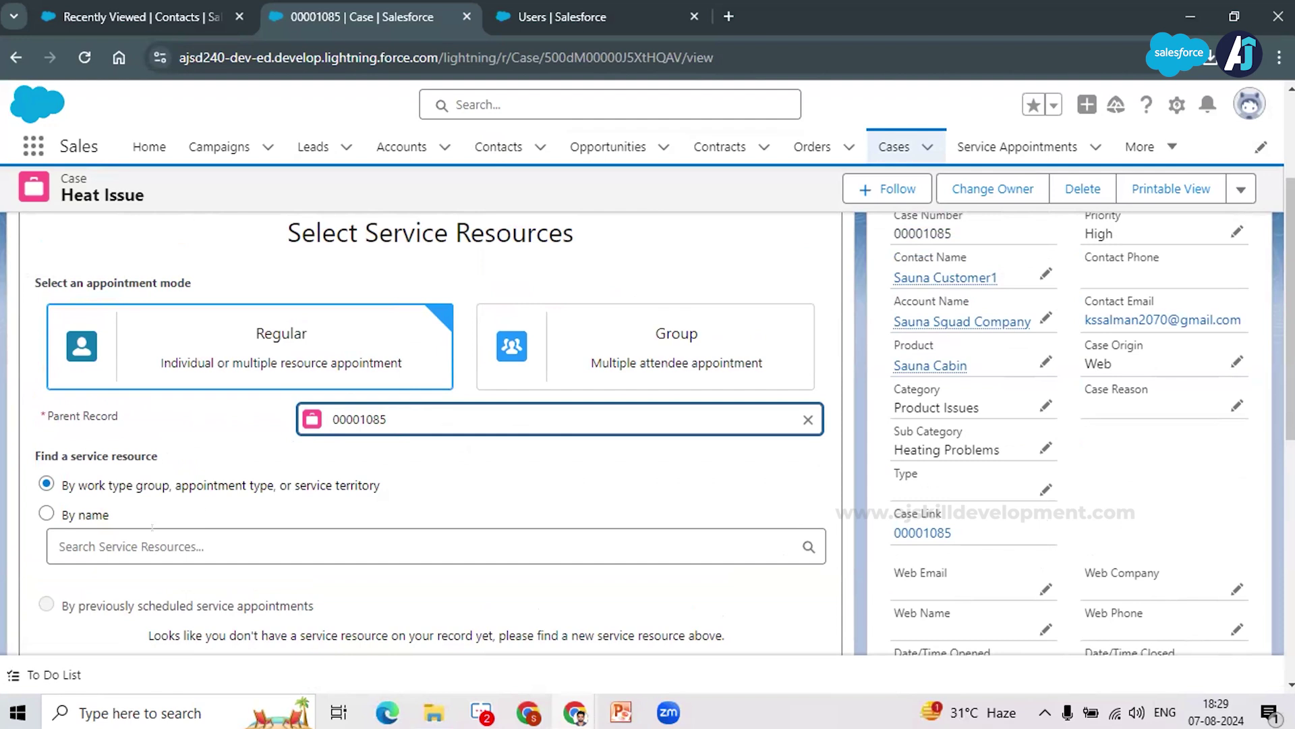
{"action": "left_click", "coordinate": [153, 530]}
{"action": "scroll", "coordinate": [256, 479], "scroll_direction": "down", "scroll_amount": 2}
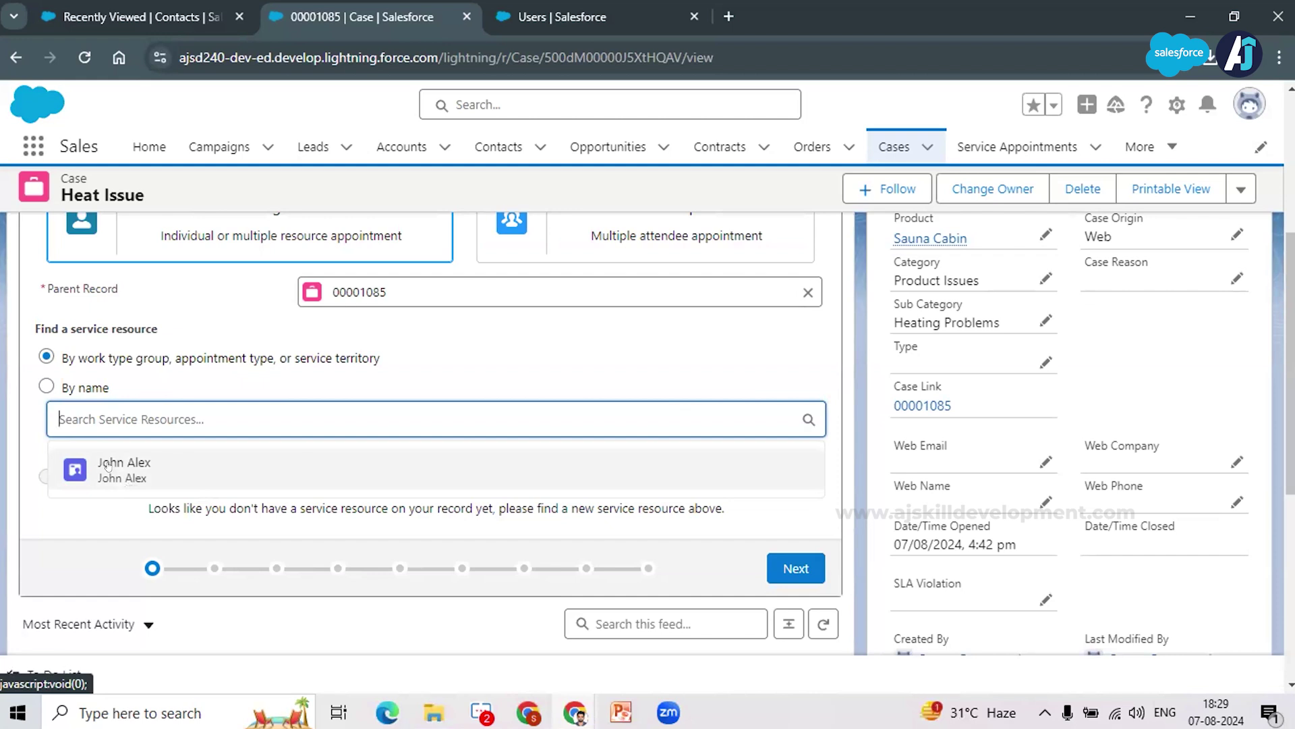
{"action": "left_click", "coordinate": [108, 465]}
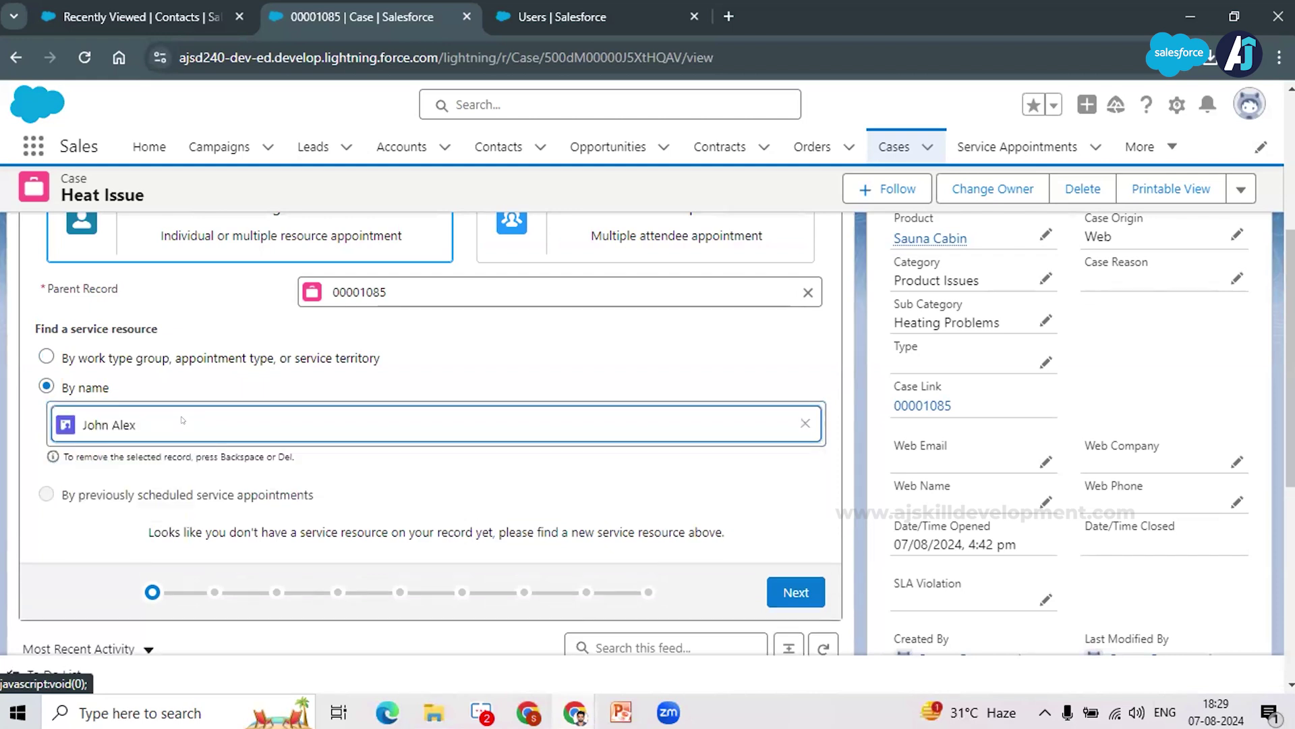
{"action": "left_click", "coordinate": [795, 589]}
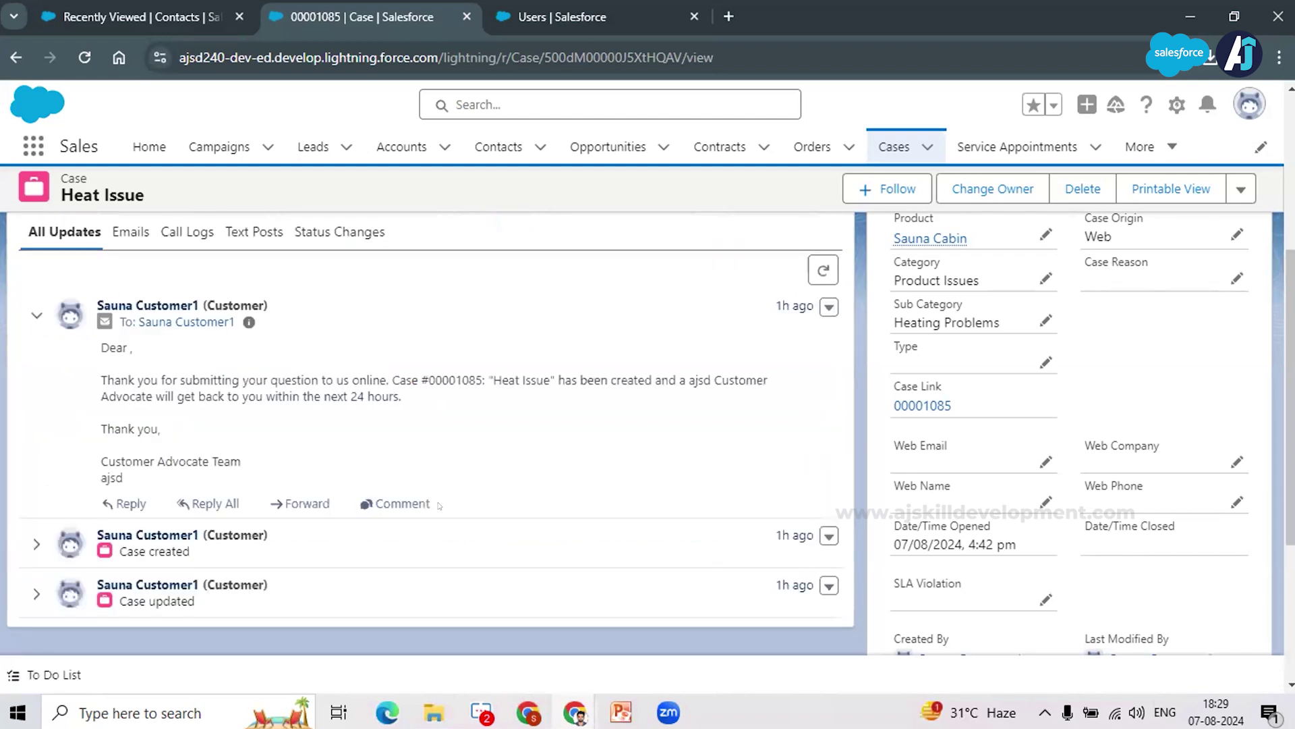
Step: Choose Maintenance and Care with Routine Maintenance, and Home Visit as the appointment type
{"action": "scroll", "coordinate": [435, 505], "scroll_direction": "down", "scroll_amount": 1}
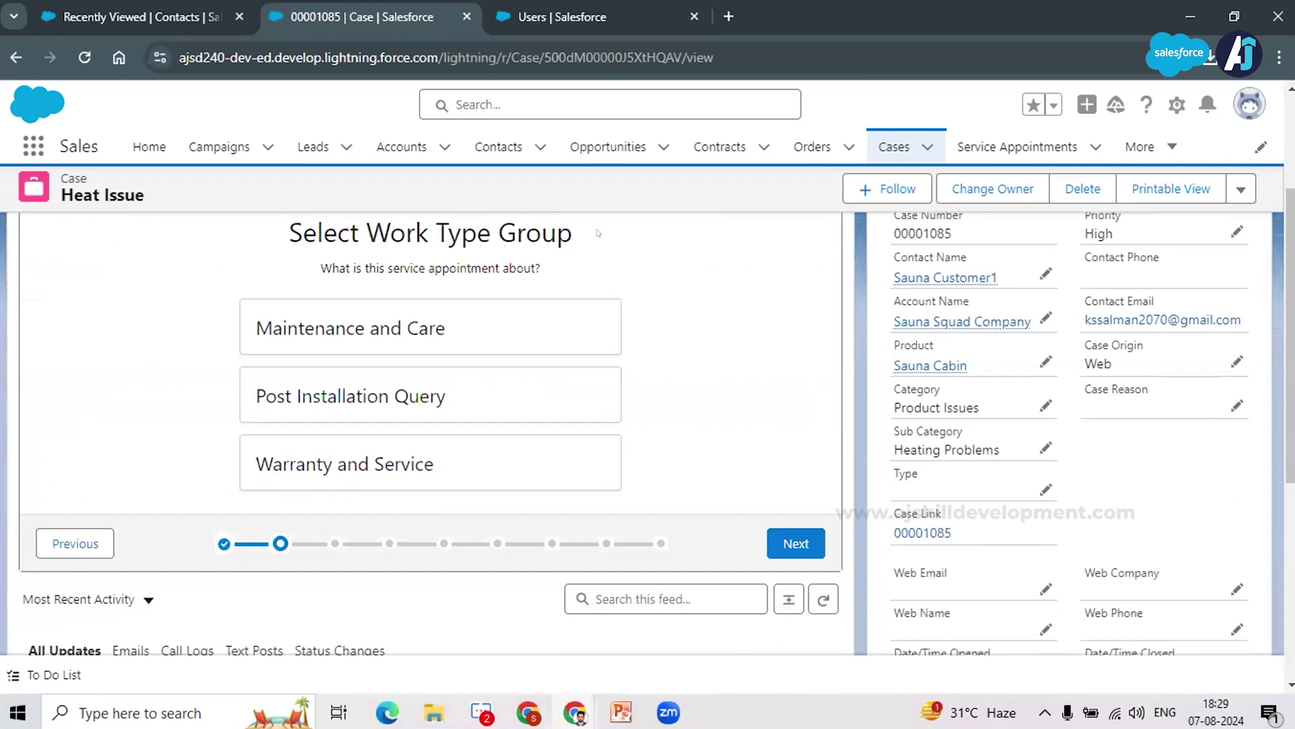
{"action": "left_click", "coordinate": [476, 325]}
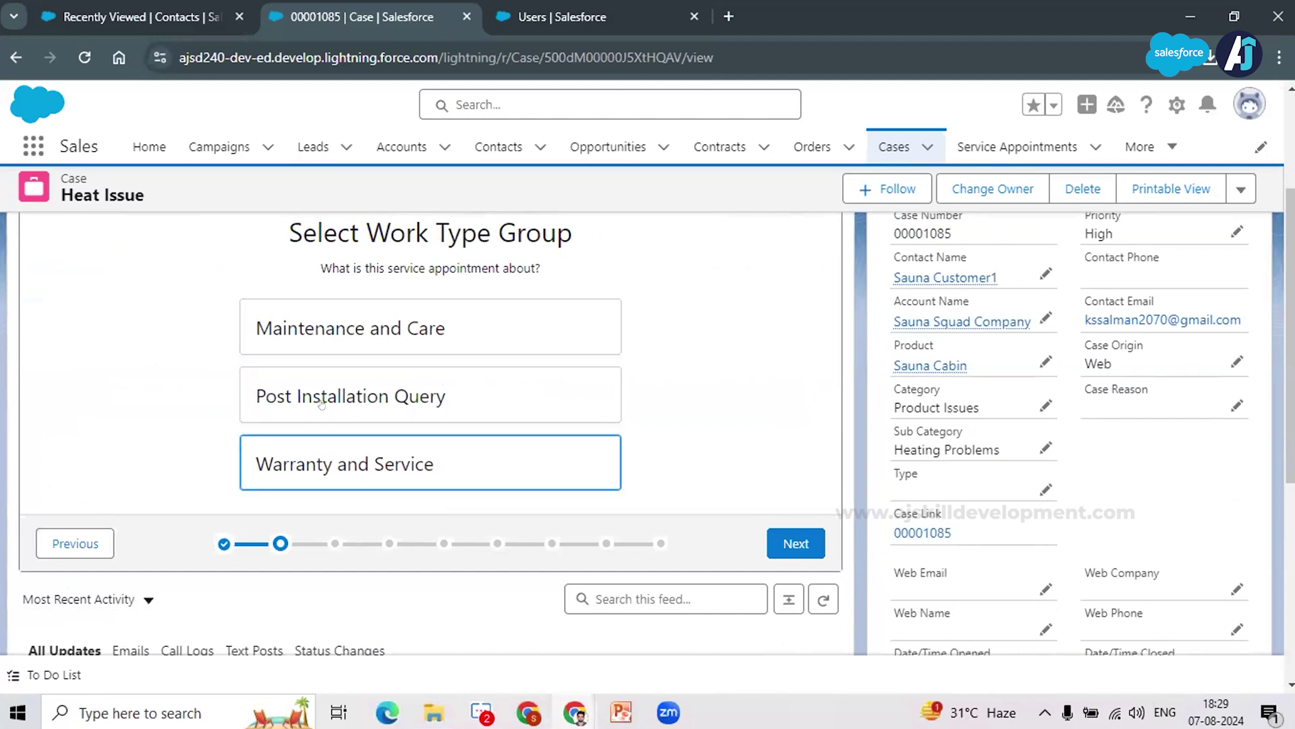
{"action": "left_click", "coordinate": [340, 391]}
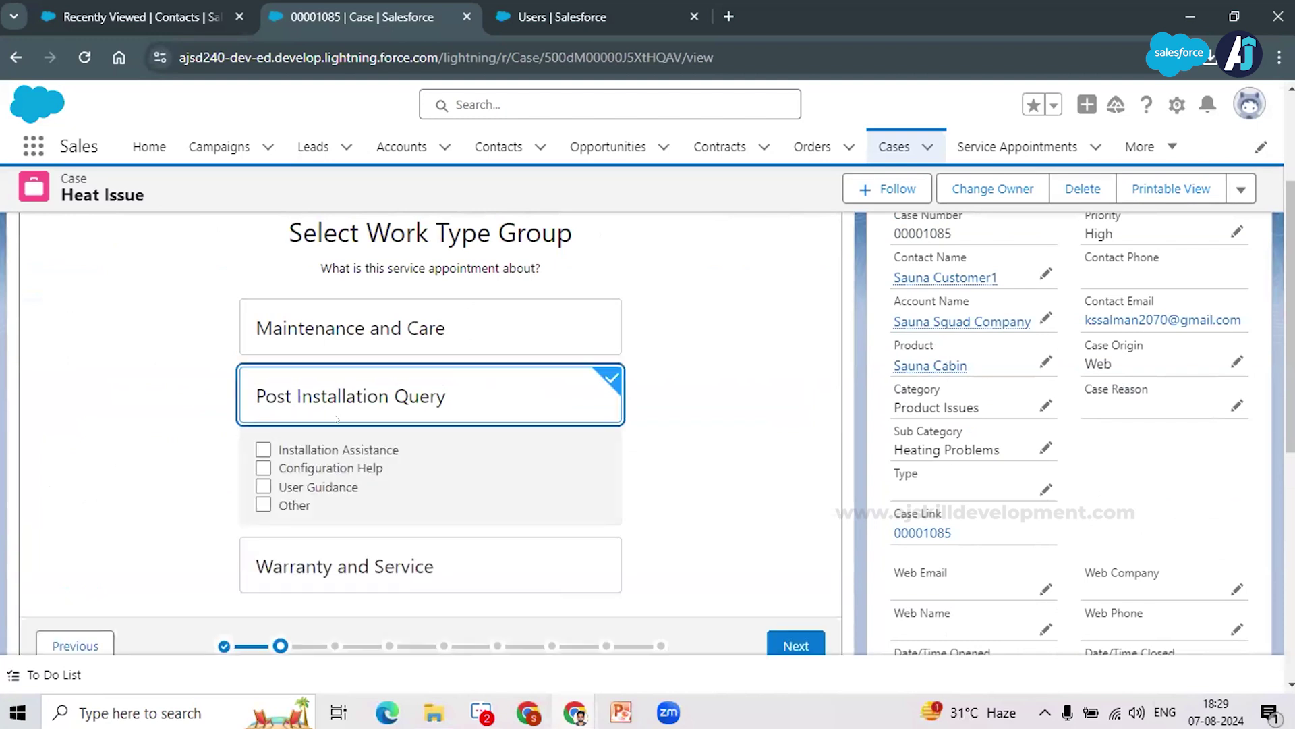
{"action": "left_click", "coordinate": [291, 312]}
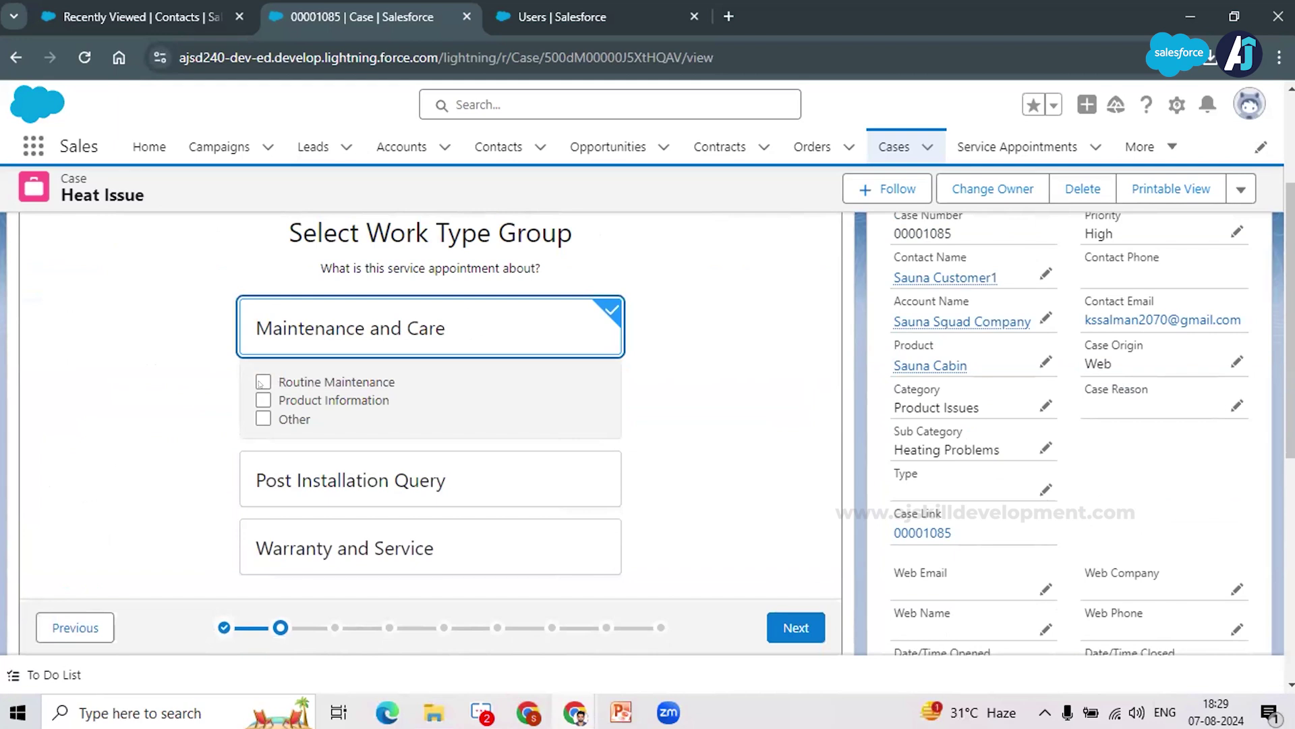
{"action": "left_click", "coordinate": [262, 382]}
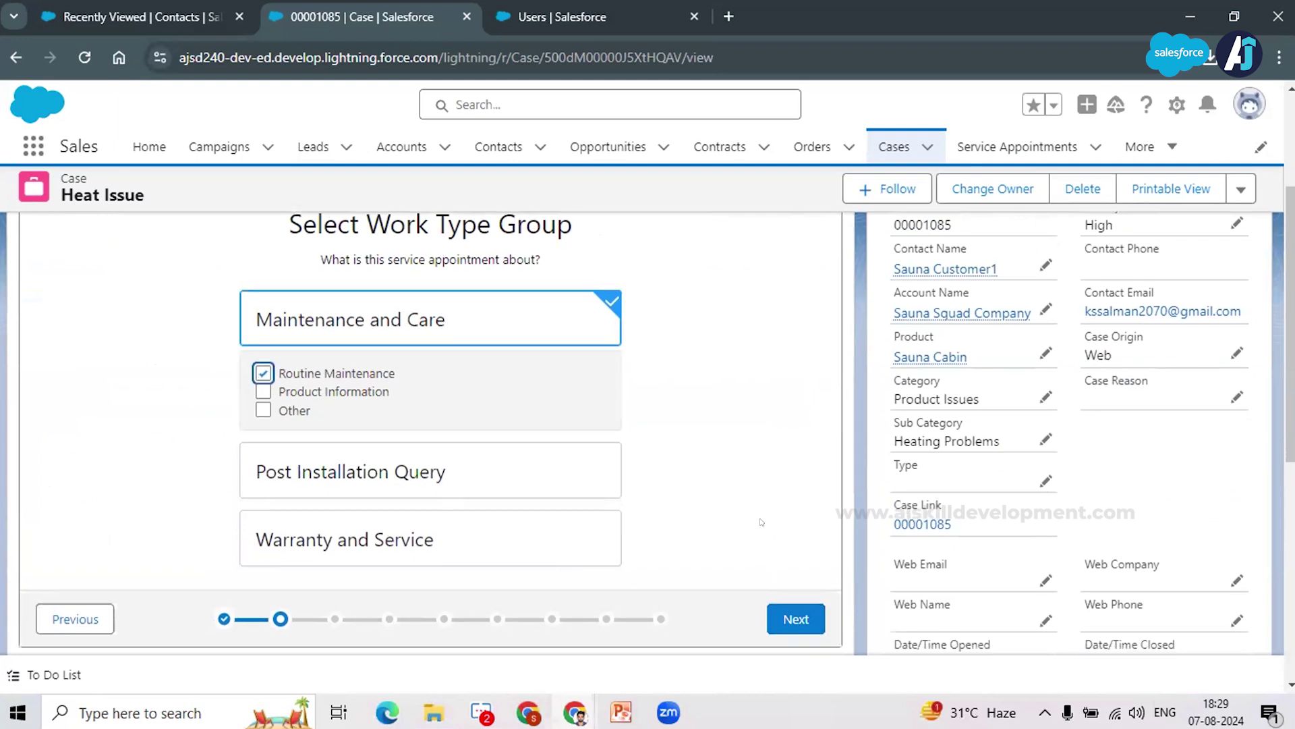
{"action": "scroll", "coordinate": [766, 523], "scroll_direction": "down", "scroll_amount": 8}
{"action": "scroll", "coordinate": [782, 433], "scroll_direction": "up", "scroll_amount": 5}
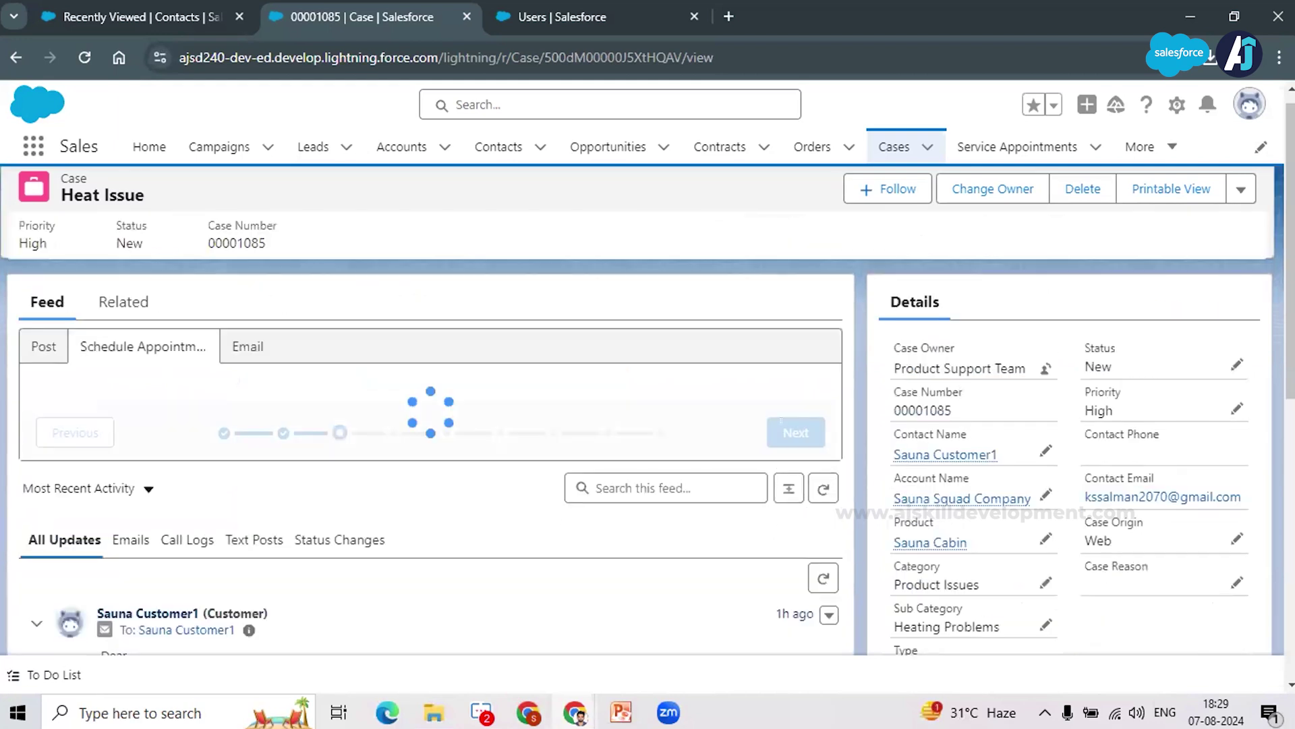
{"action": "scroll", "coordinate": [322, 295], "scroll_direction": "down", "scroll_amount": 3}
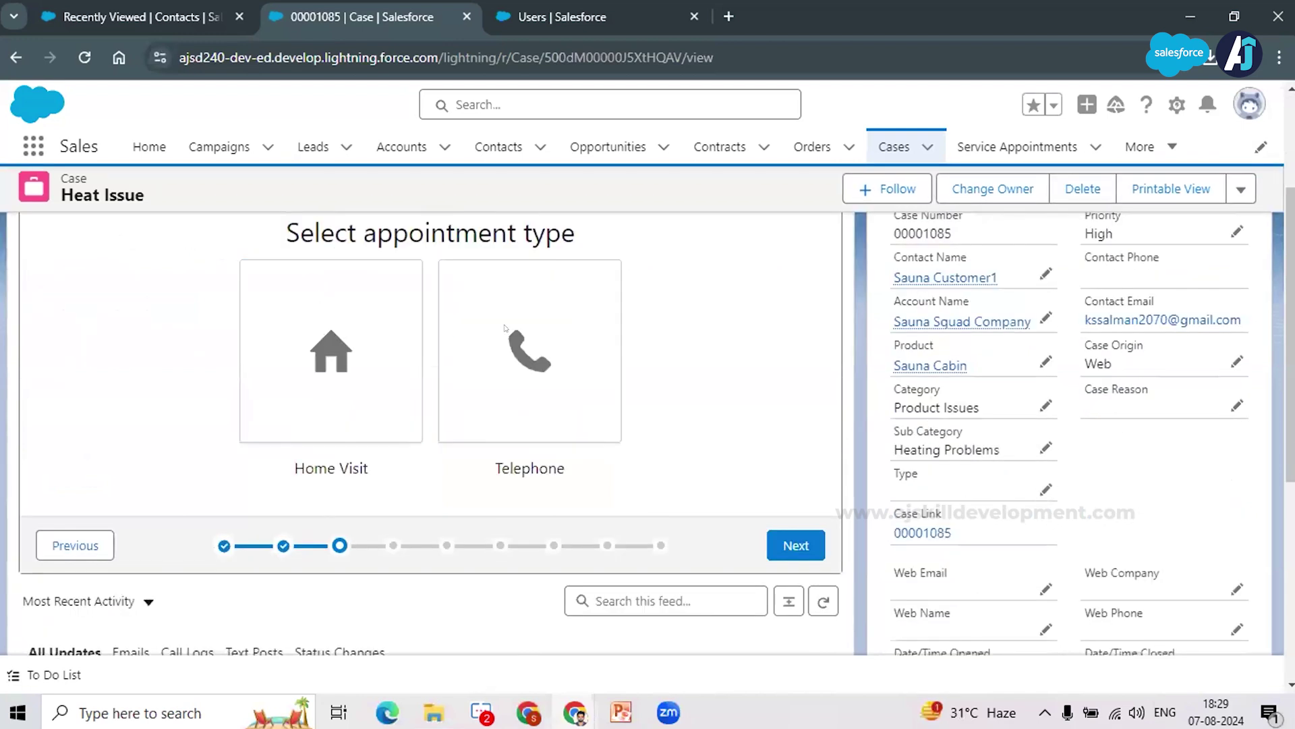
{"action": "left_click", "coordinate": [336, 403]}
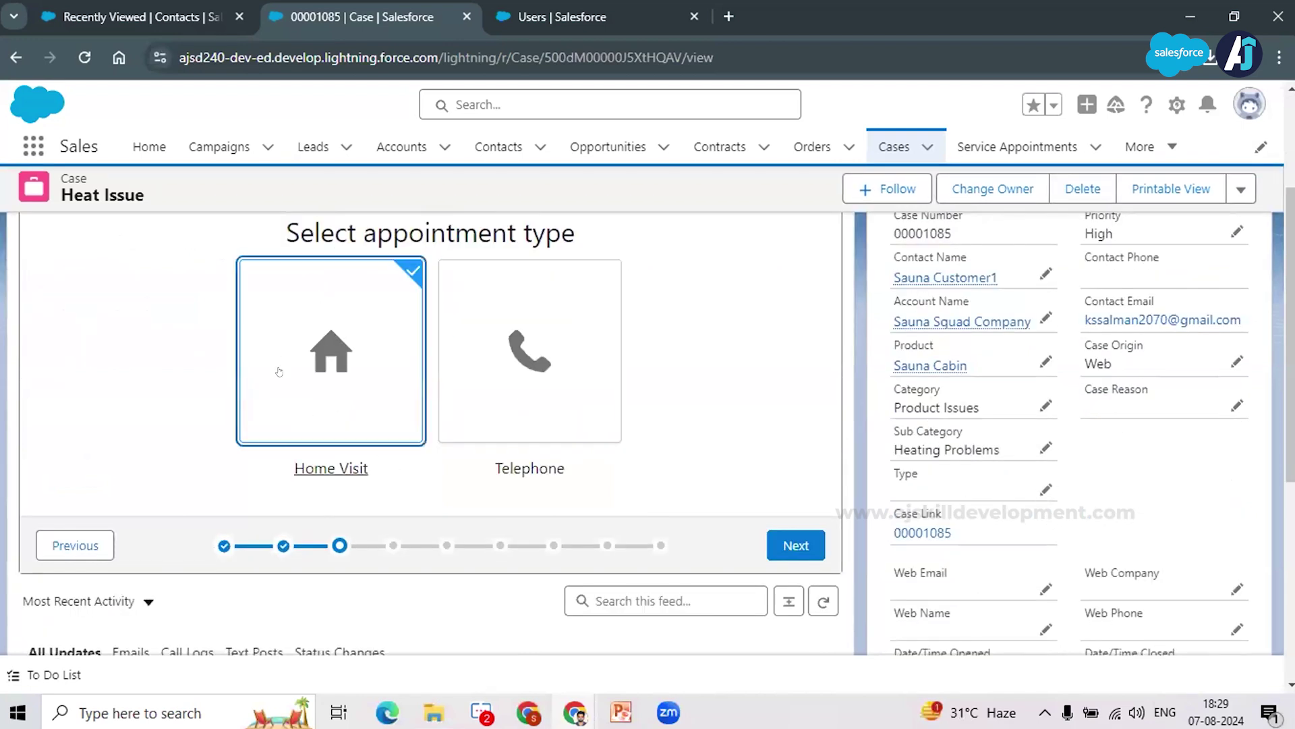
Step: Advance to the Availability Calendar and jump it to today, showing 7–12 August 2024
{"action": "left_click", "coordinate": [794, 541]}
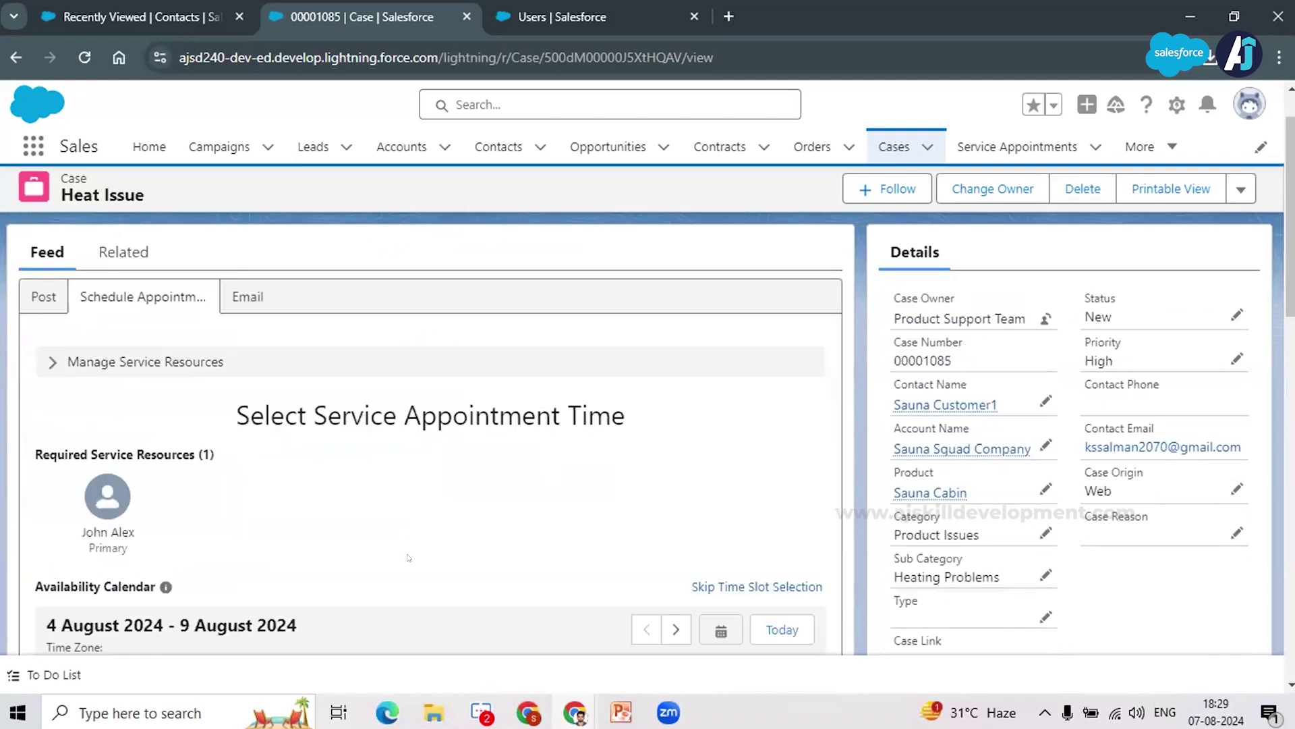
{"action": "scroll", "coordinate": [581, 496], "scroll_direction": "down", "scroll_amount": 2}
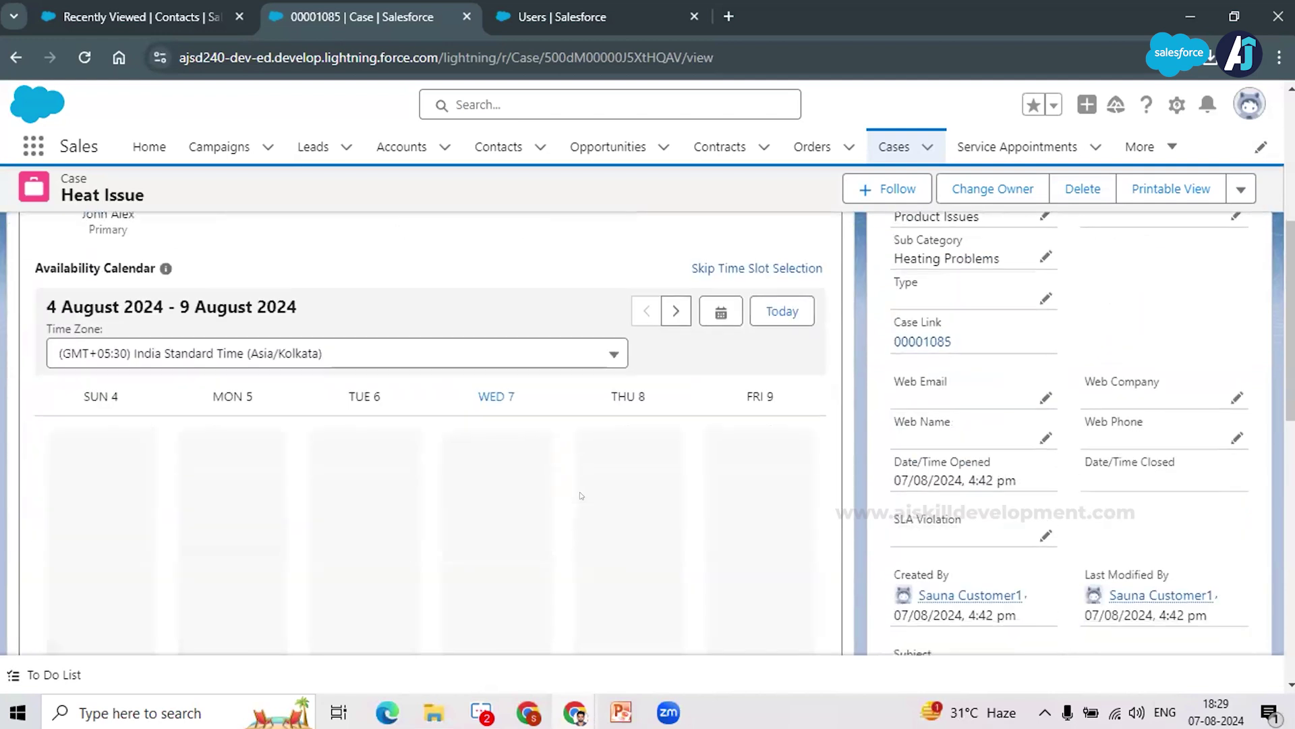
{"action": "scroll", "coordinate": [580, 496], "scroll_direction": "up", "scroll_amount": 3}
{"action": "scroll", "coordinate": [686, 432], "scroll_direction": "down", "scroll_amount": 2}
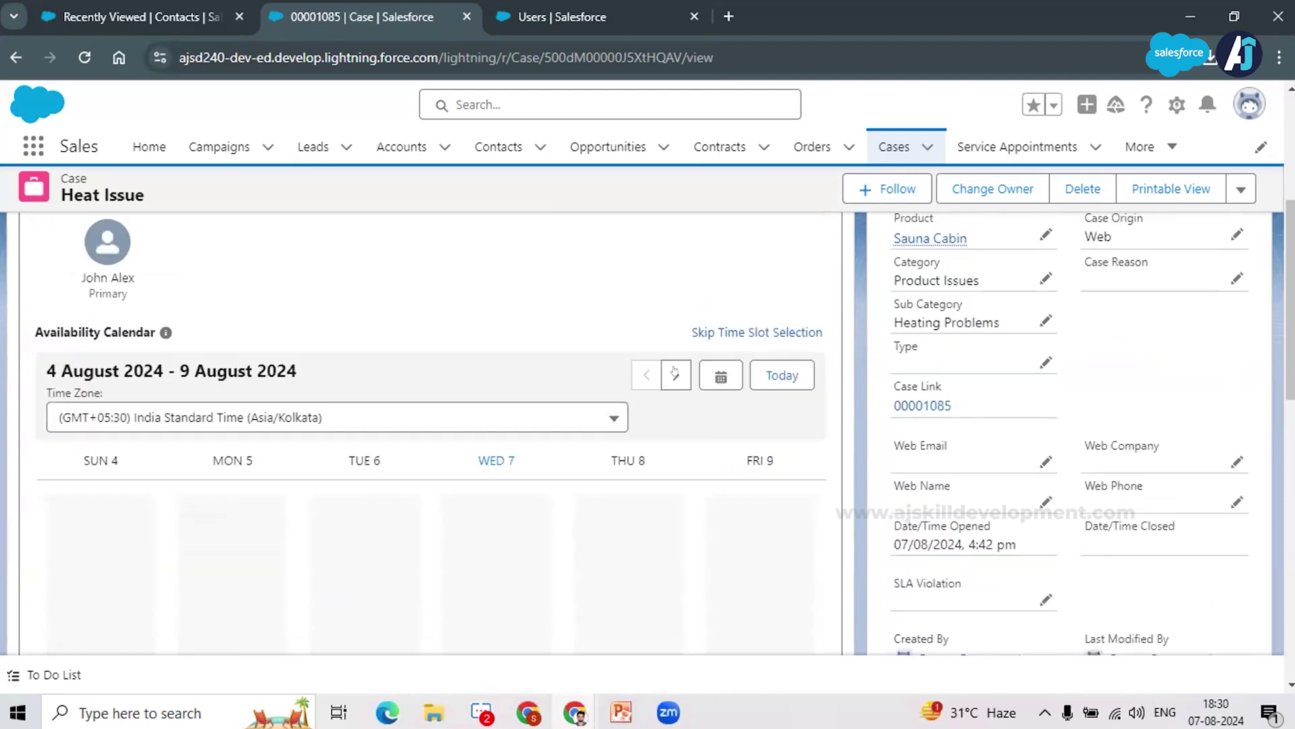
{"action": "left_click", "coordinate": [766, 373]}
{"action": "scroll", "coordinate": [432, 432], "scroll_direction": "down", "scroll_amount": 1}
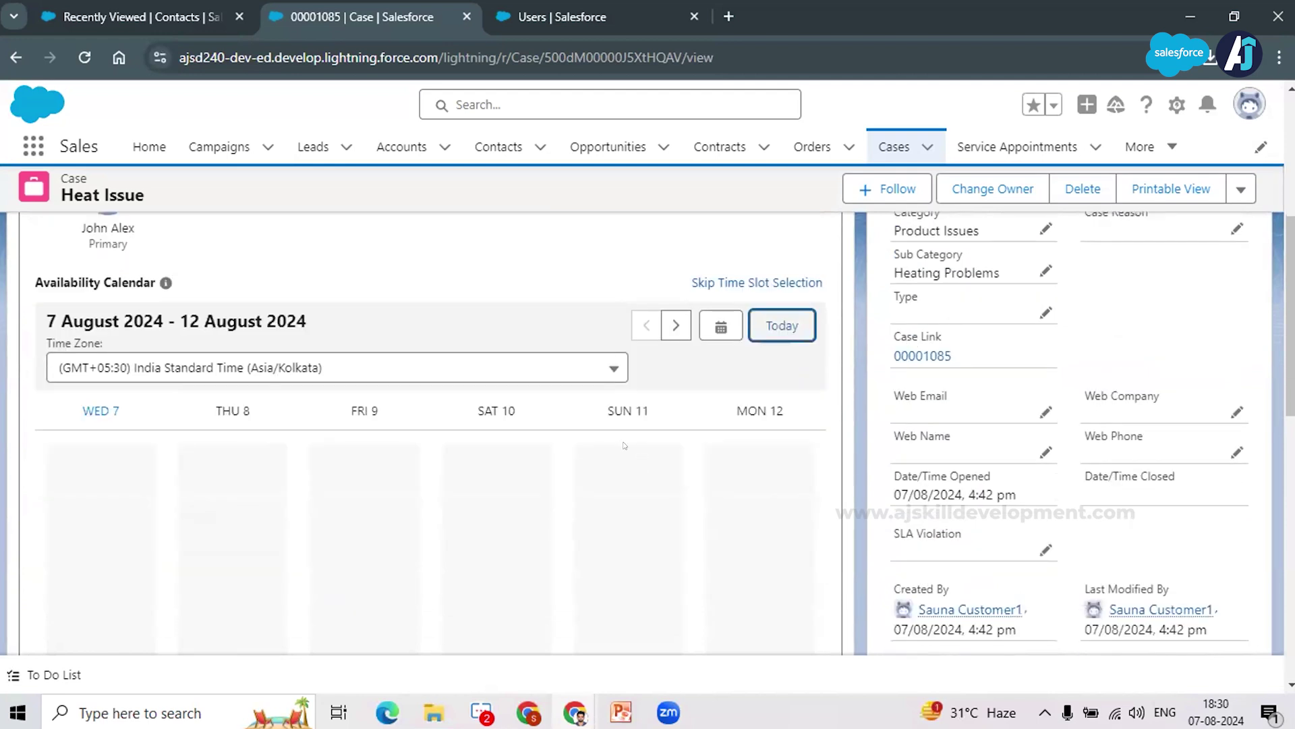
{"action": "scroll", "coordinate": [118, 310], "scroll_direction": "up", "scroll_amount": 2}
{"action": "scroll", "coordinate": [102, 296], "scroll_direction": "down", "scroll_amount": 1}
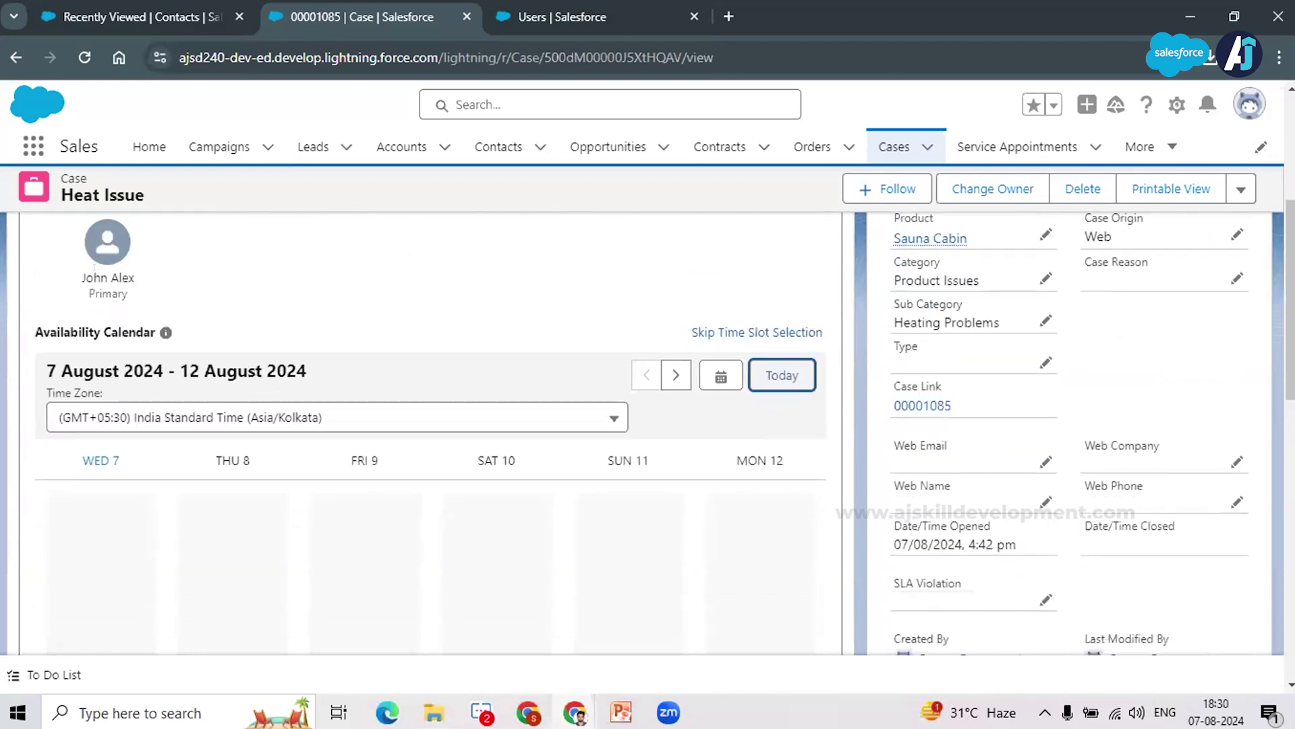
{"action": "scroll", "coordinate": [58, 322], "scroll_direction": "down", "scroll_amount": 3}
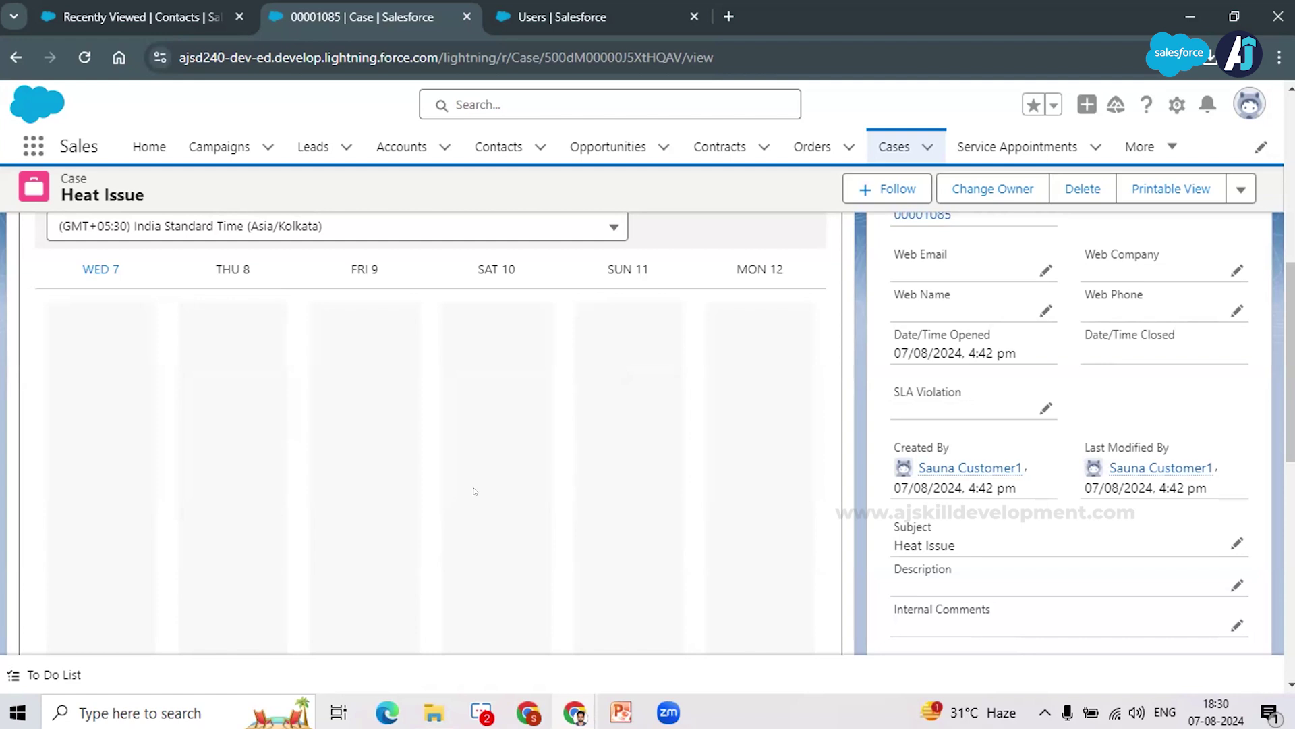
{"action": "scroll", "coordinate": [475, 491], "scroll_direction": "up", "scroll_amount": 1}
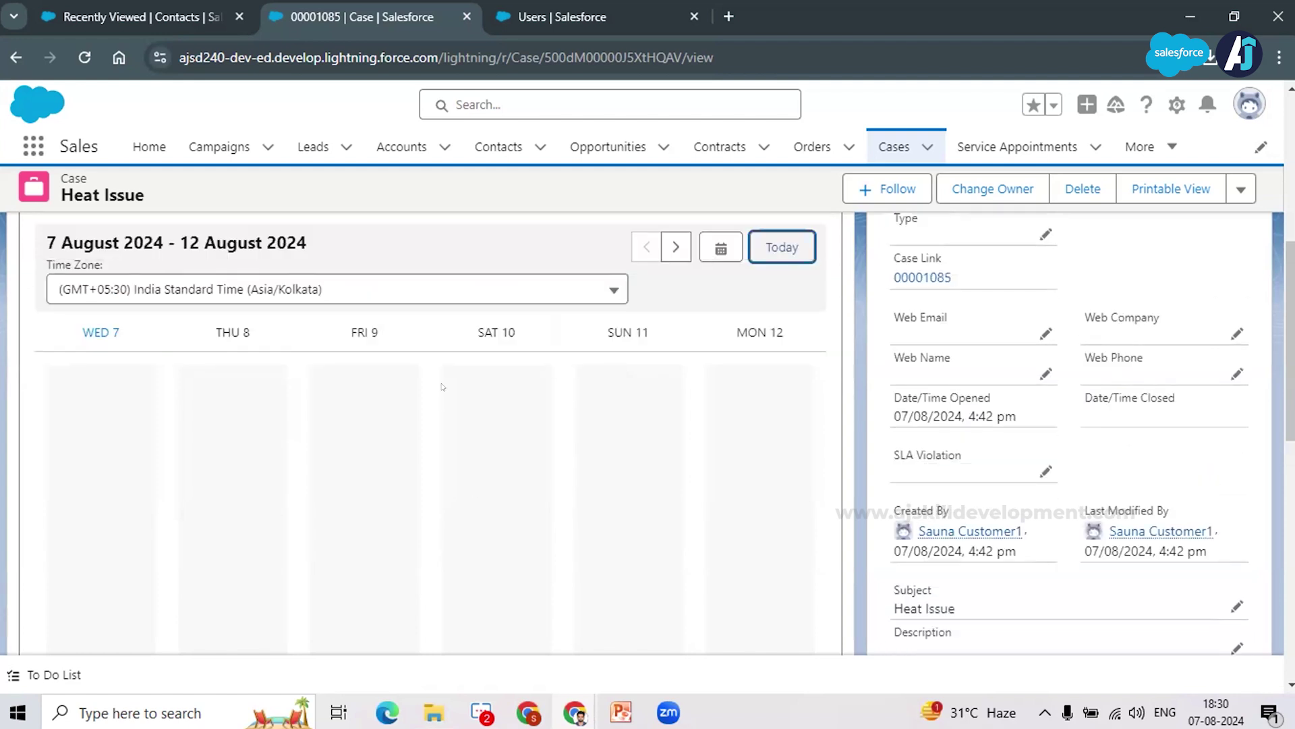
{"action": "scroll", "coordinate": [489, 479], "scroll_direction": "down", "scroll_amount": 3}
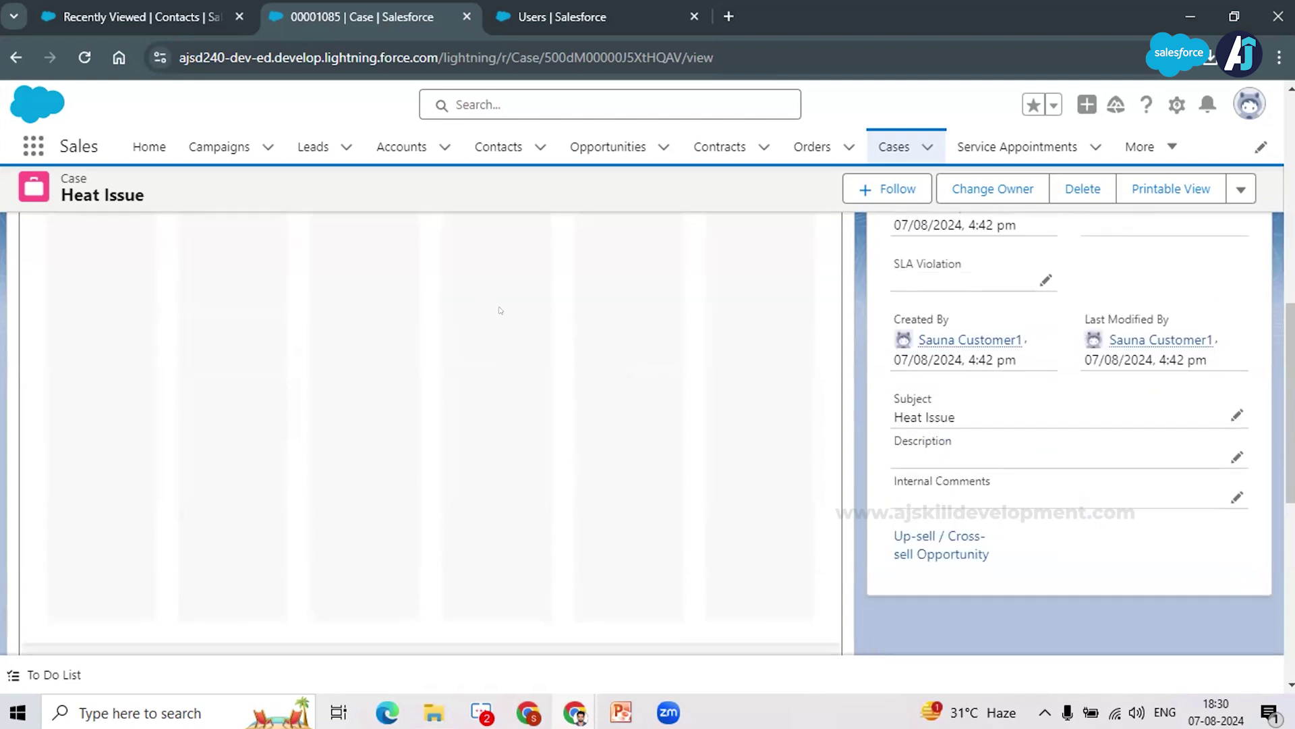
{"action": "scroll", "coordinate": [501, 370], "scroll_direction": "up", "scroll_amount": 2}
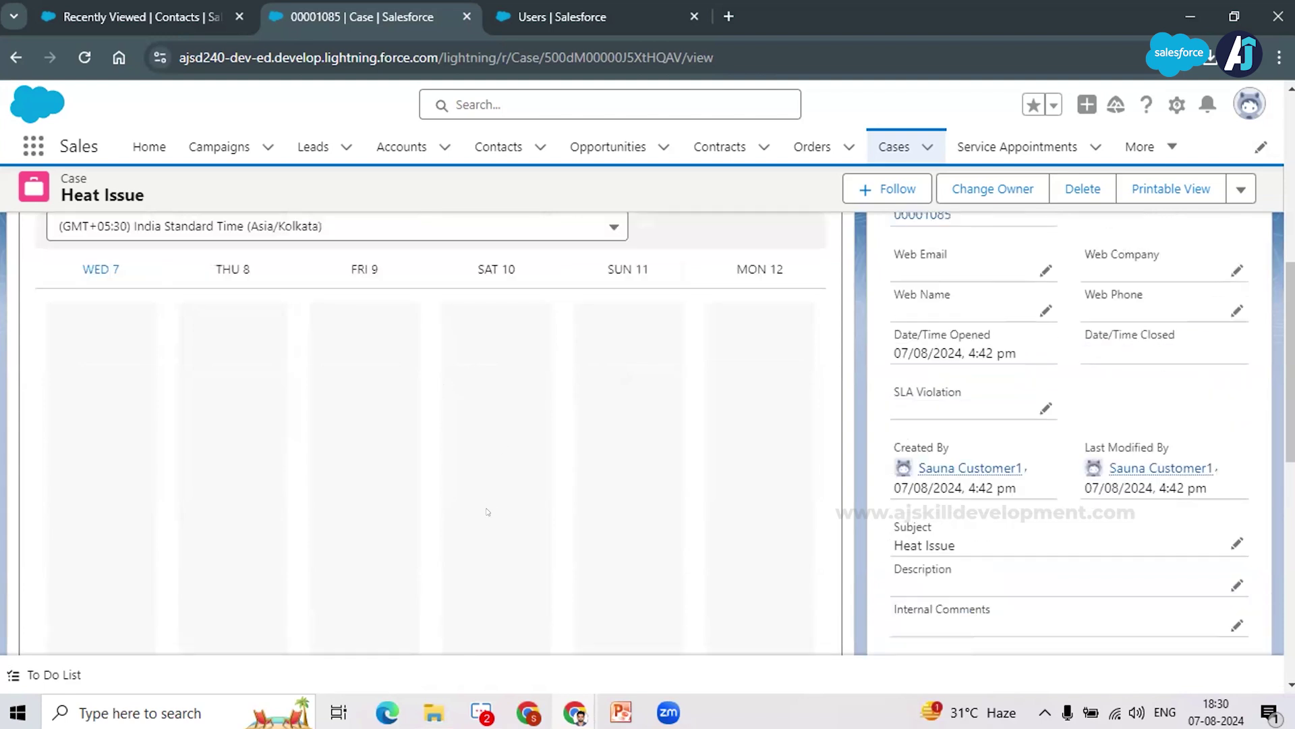
{"action": "scroll", "coordinate": [488, 513], "scroll_direction": "up", "scroll_amount": 2}
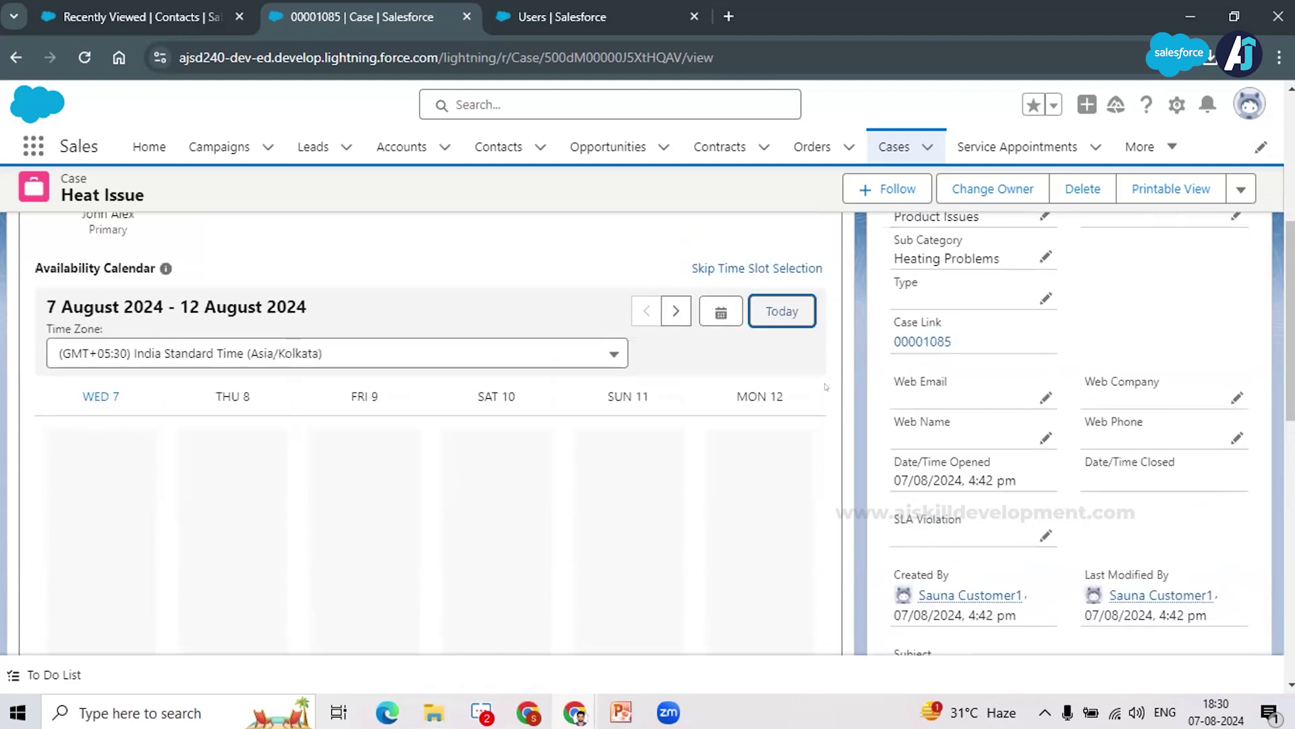
{"action": "scroll", "coordinate": [723, 322], "scroll_direction": "up", "scroll_amount": 1}
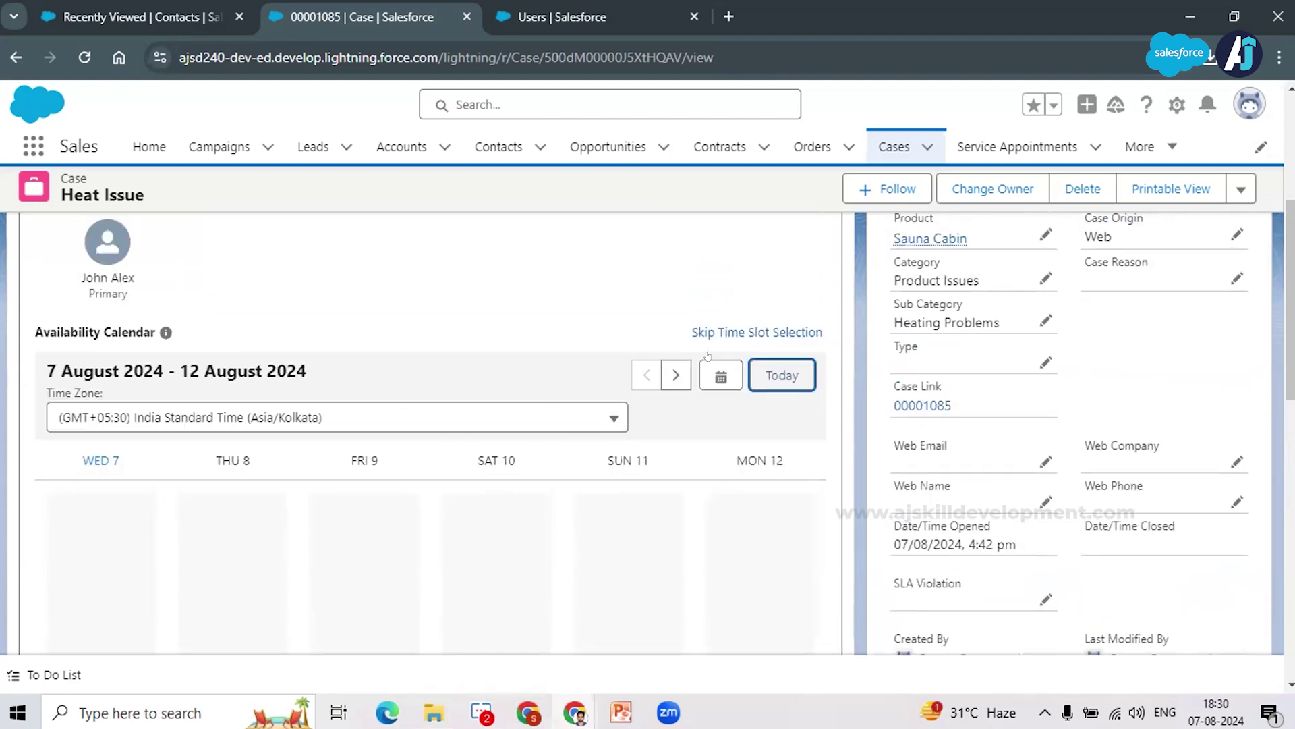
Step: Skip time slot selection and review the Home Visit appointment details
{"action": "left_click", "coordinate": [721, 331]}
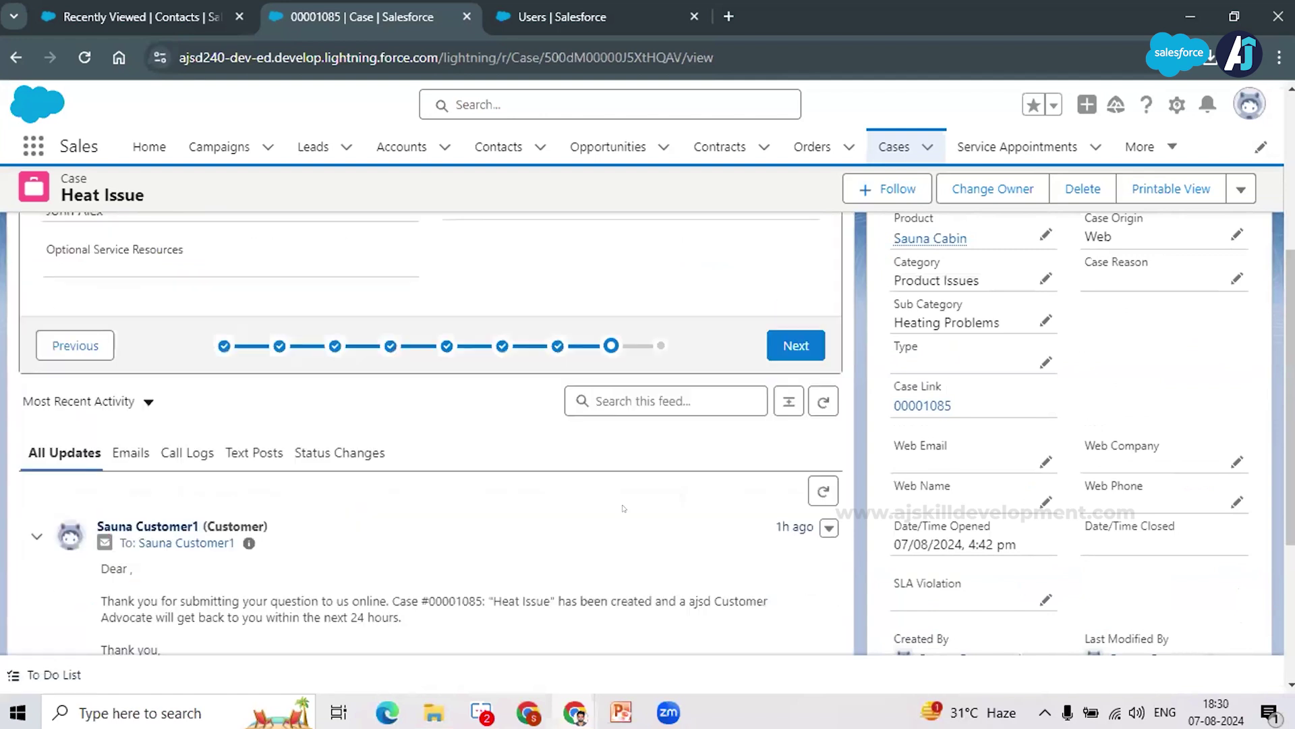
{"action": "scroll", "coordinate": [614, 496], "scroll_direction": "up", "scroll_amount": 1}
{"action": "scroll", "coordinate": [688, 493], "scroll_direction": "up", "scroll_amount": 2}
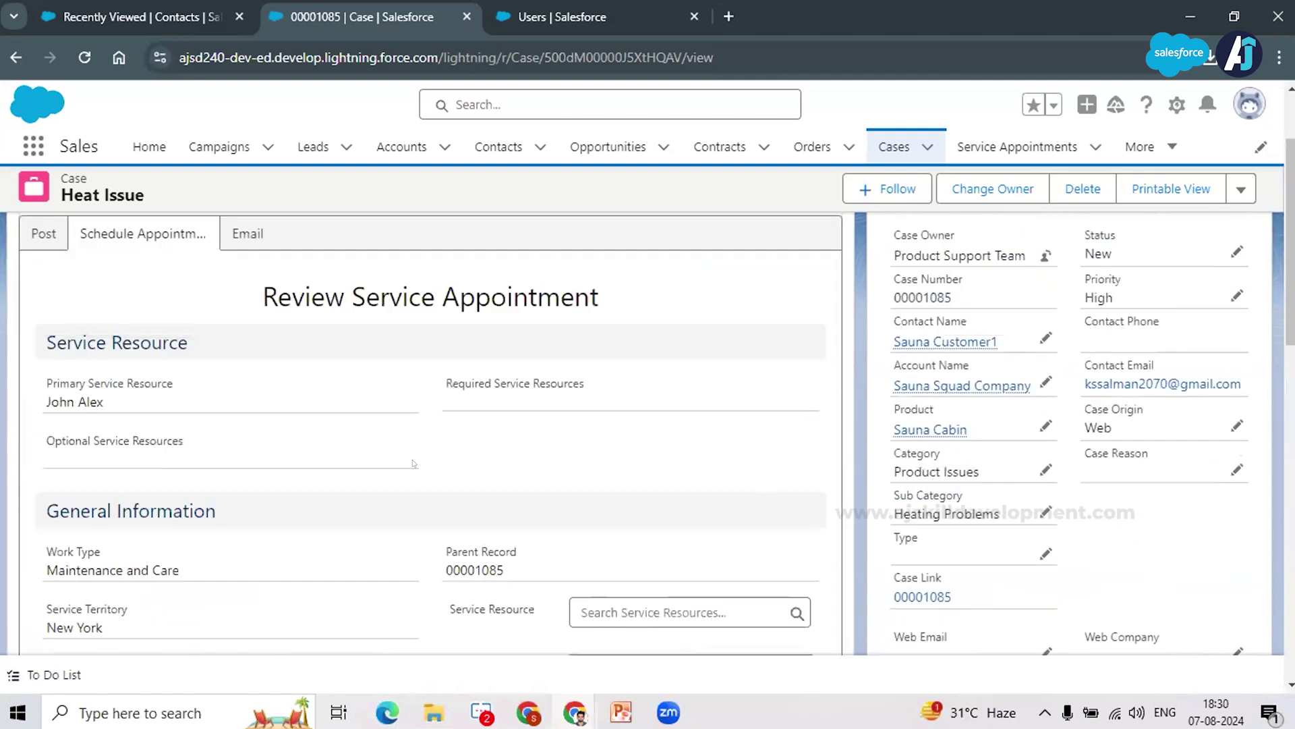
{"action": "scroll", "coordinate": [547, 386], "scroll_direction": "down", "scroll_amount": 1}
{"action": "scroll", "coordinate": [547, 386], "scroll_direction": "down", "scroll_amount": 1}
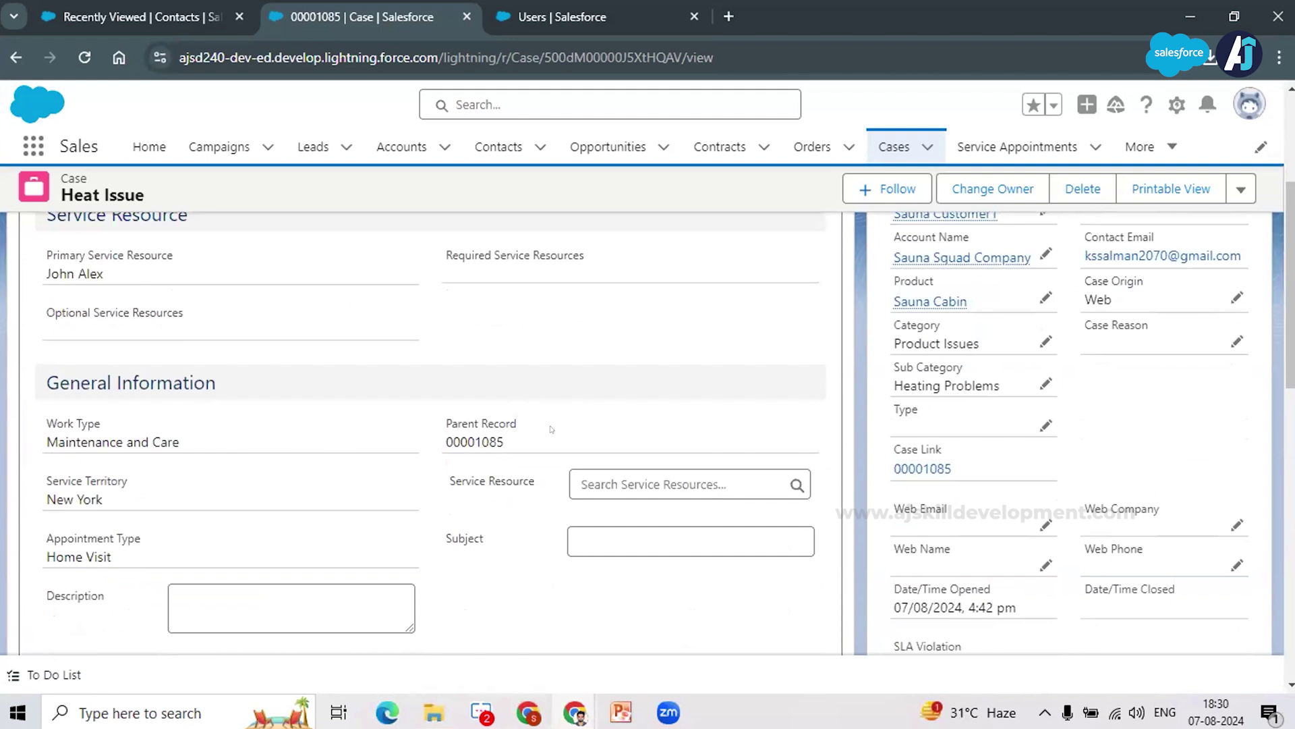
{"action": "scroll", "coordinate": [550, 428], "scroll_direction": "down", "scroll_amount": 1}
{"action": "scroll", "coordinate": [382, 446], "scroll_direction": "up", "scroll_amount": 2}
{"action": "scroll", "coordinate": [444, 432], "scroll_direction": "down", "scroll_amount": 2}
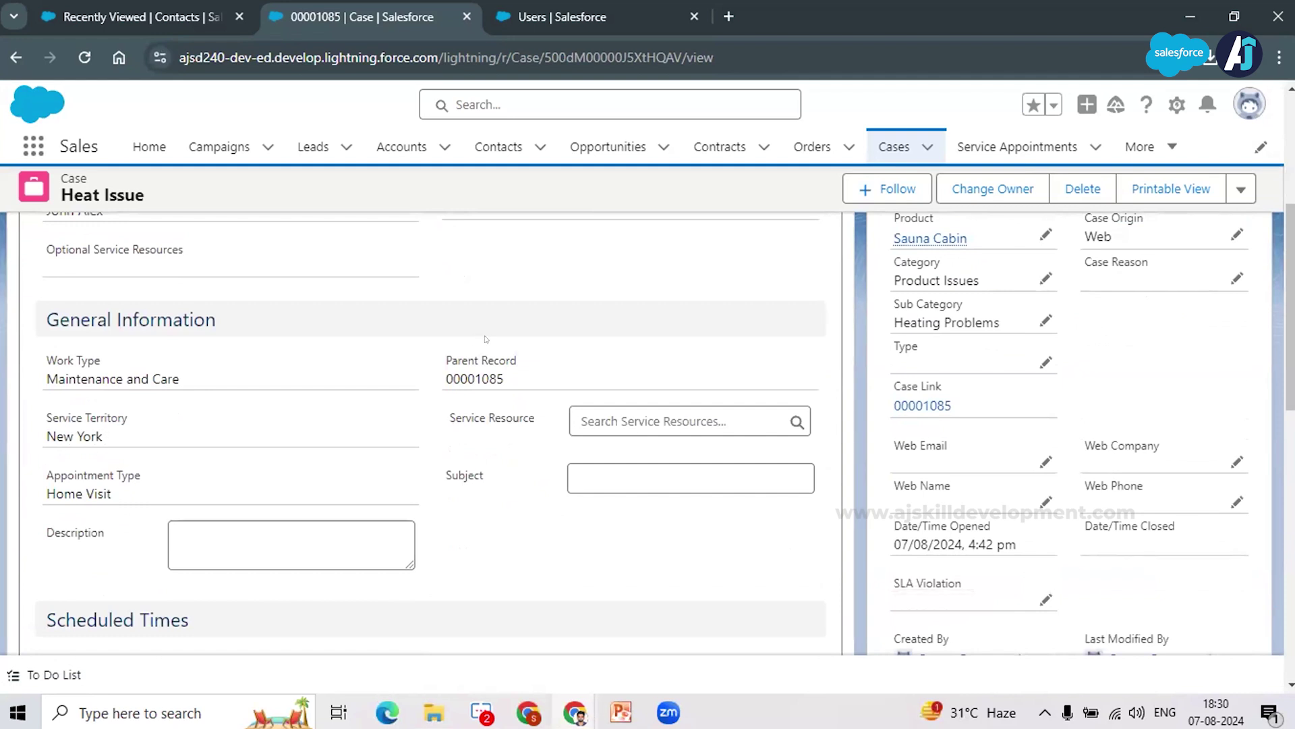
{"action": "scroll", "coordinate": [337, 511], "scroll_direction": "down", "scroll_amount": 2}
{"action": "scroll", "coordinate": [594, 492], "scroll_direction": "down", "scroll_amount": 2}
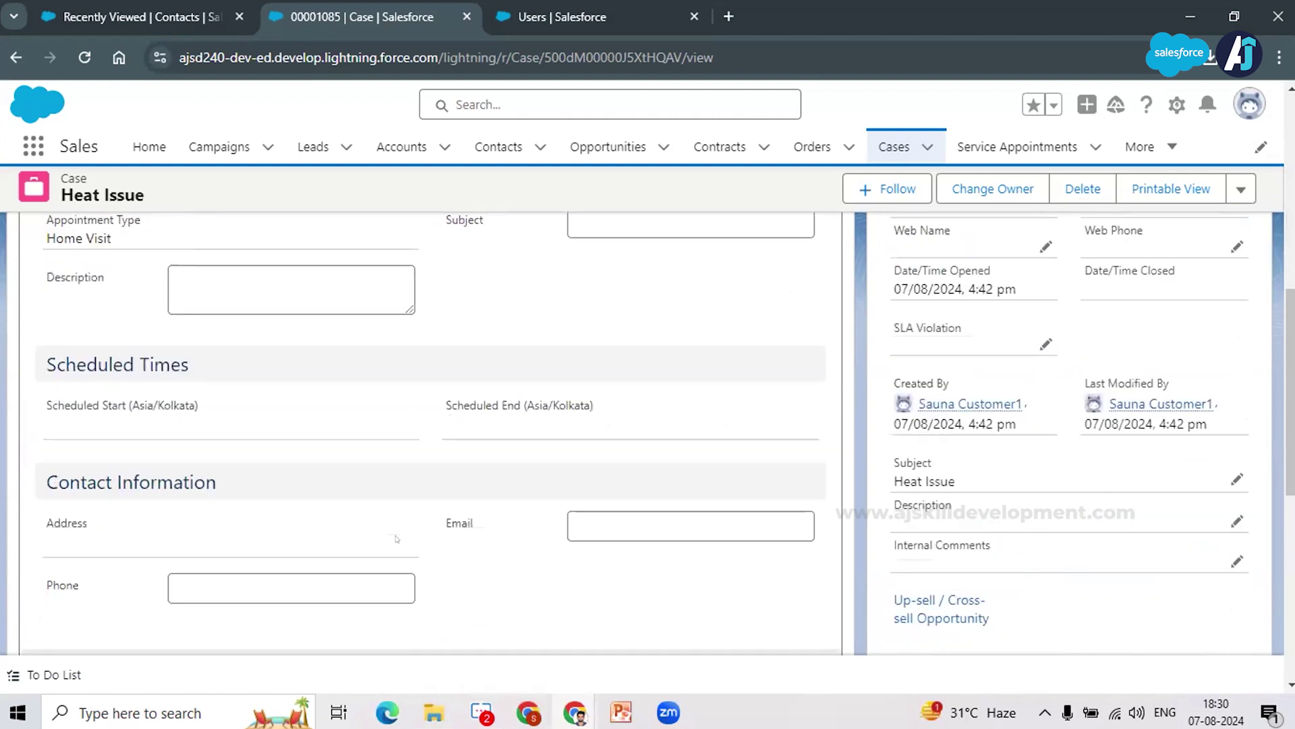
{"action": "scroll", "coordinate": [595, 492], "scroll_direction": "down", "scroll_amount": 2}
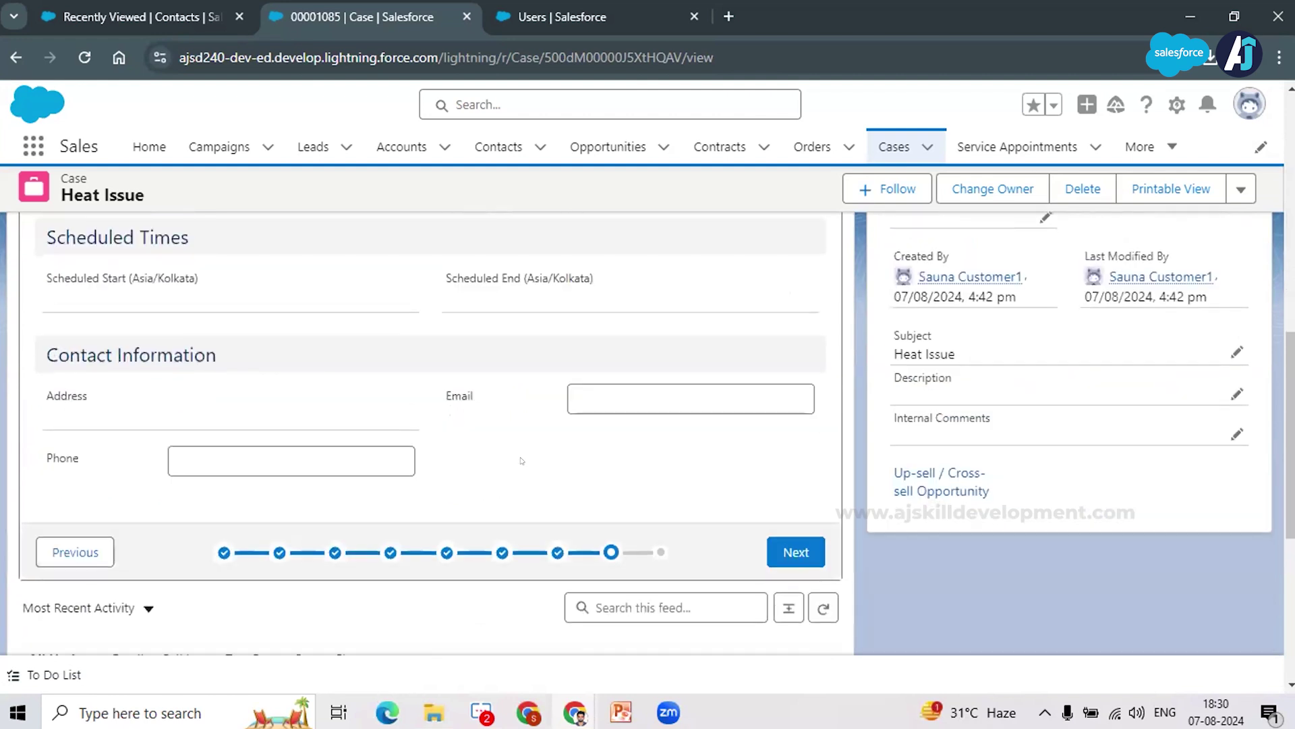
{"action": "scroll", "coordinate": [521, 462], "scroll_direction": "up", "scroll_amount": 2}
{"action": "scroll", "coordinate": [521, 496], "scroll_direction": "up", "scroll_amount": 4}
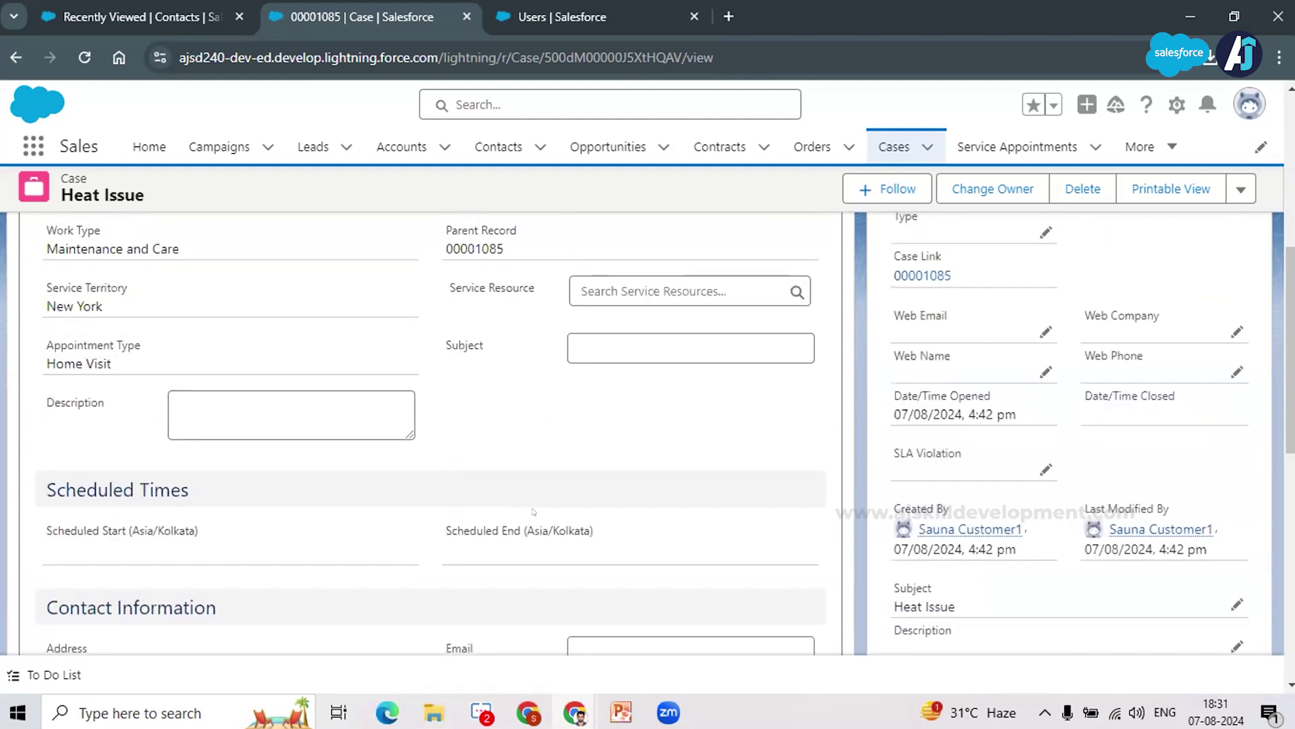
{"action": "scroll", "coordinate": [764, 588], "scroll_direction": "down", "scroll_amount": 2}
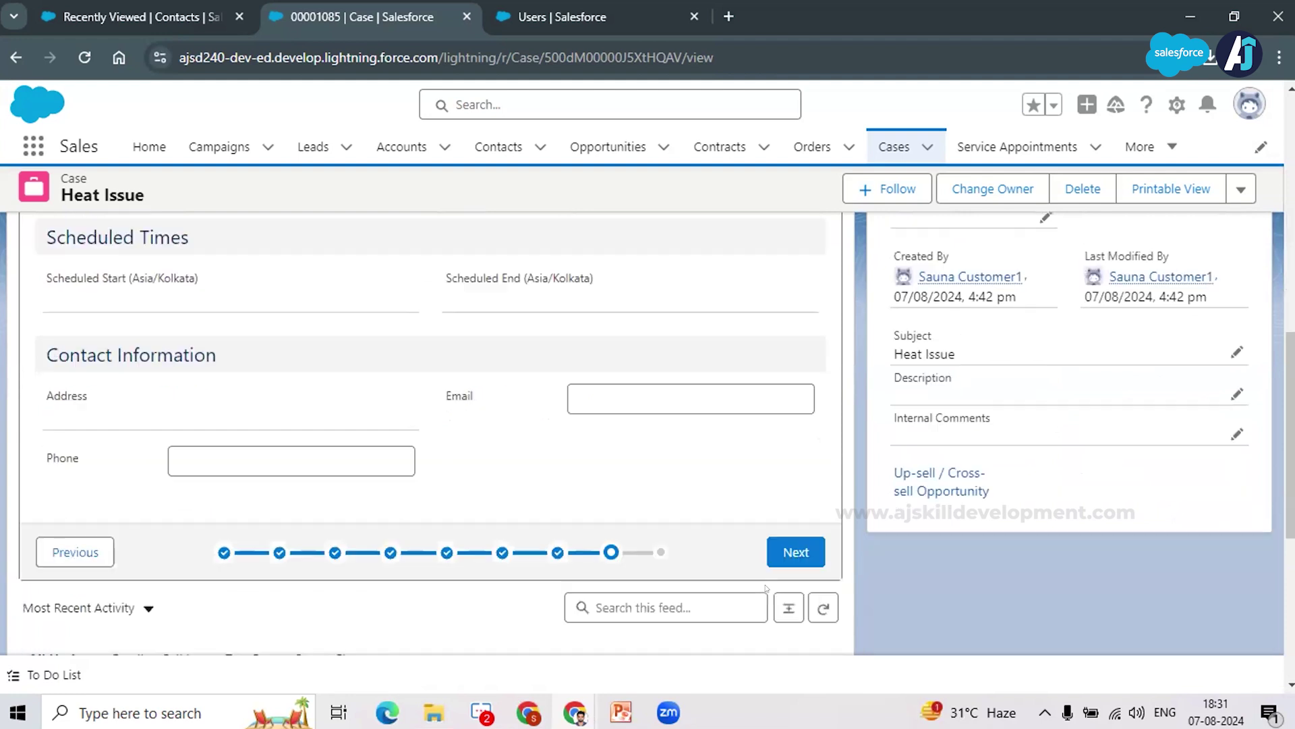
Step: Confirm the details and finish scheduling the appointment for case 00001085
{"action": "left_click", "coordinate": [792, 549]}
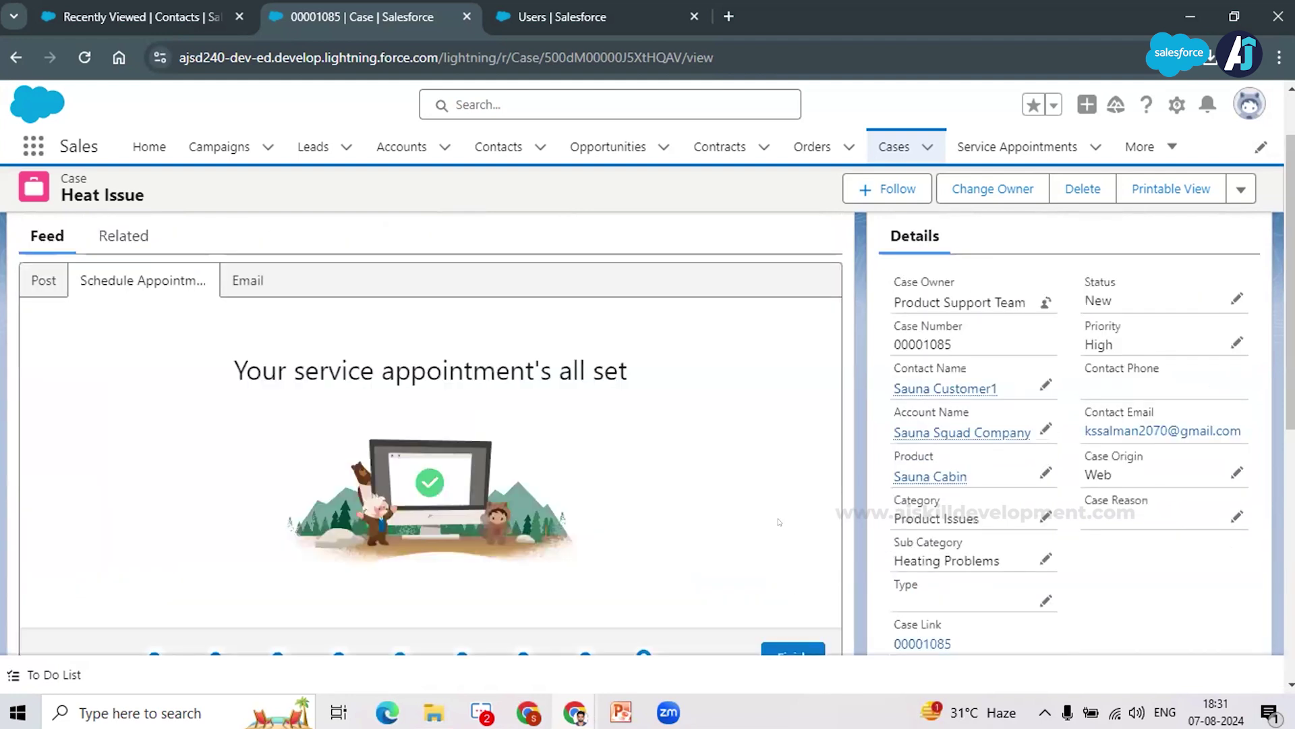
{"action": "scroll", "coordinate": [779, 521], "scroll_direction": "down", "scroll_amount": 2}
{"action": "left_click", "coordinate": [779, 521]}
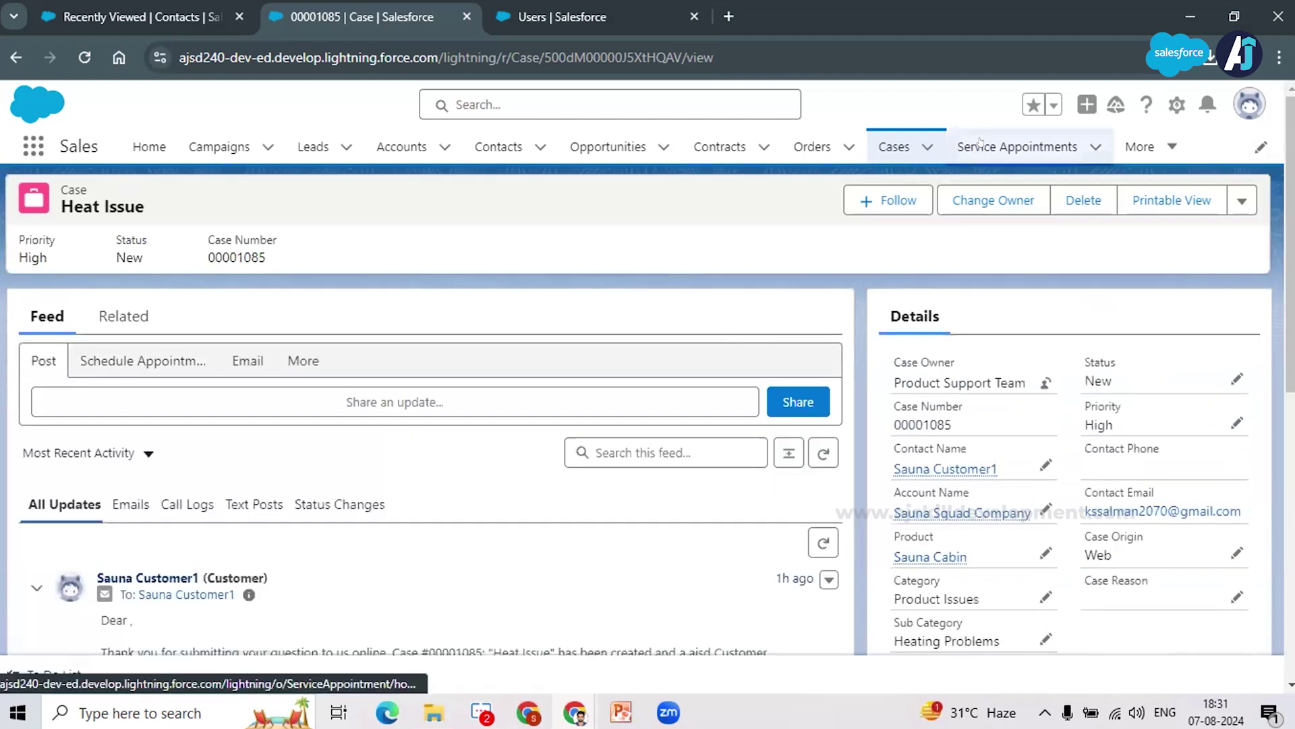
{"action": "left_click", "coordinate": [980, 144]}
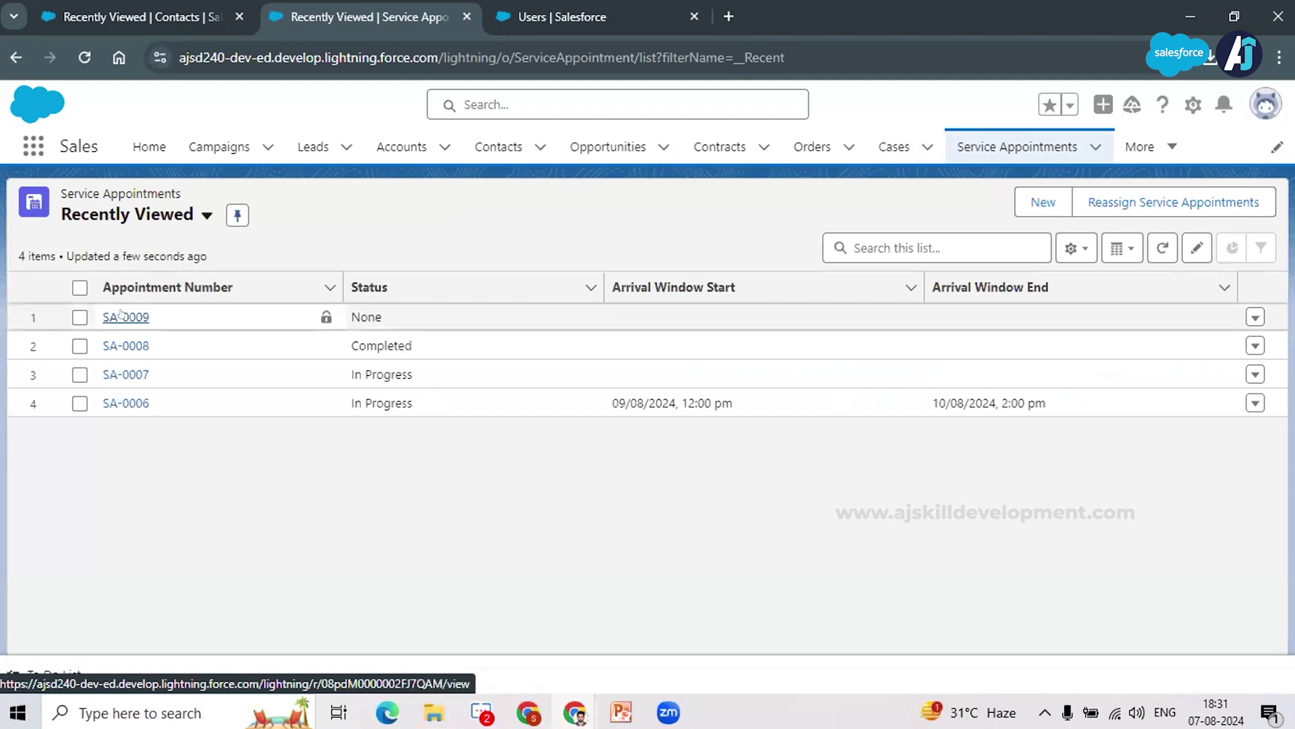
{"action": "left_click", "coordinate": [121, 313]}
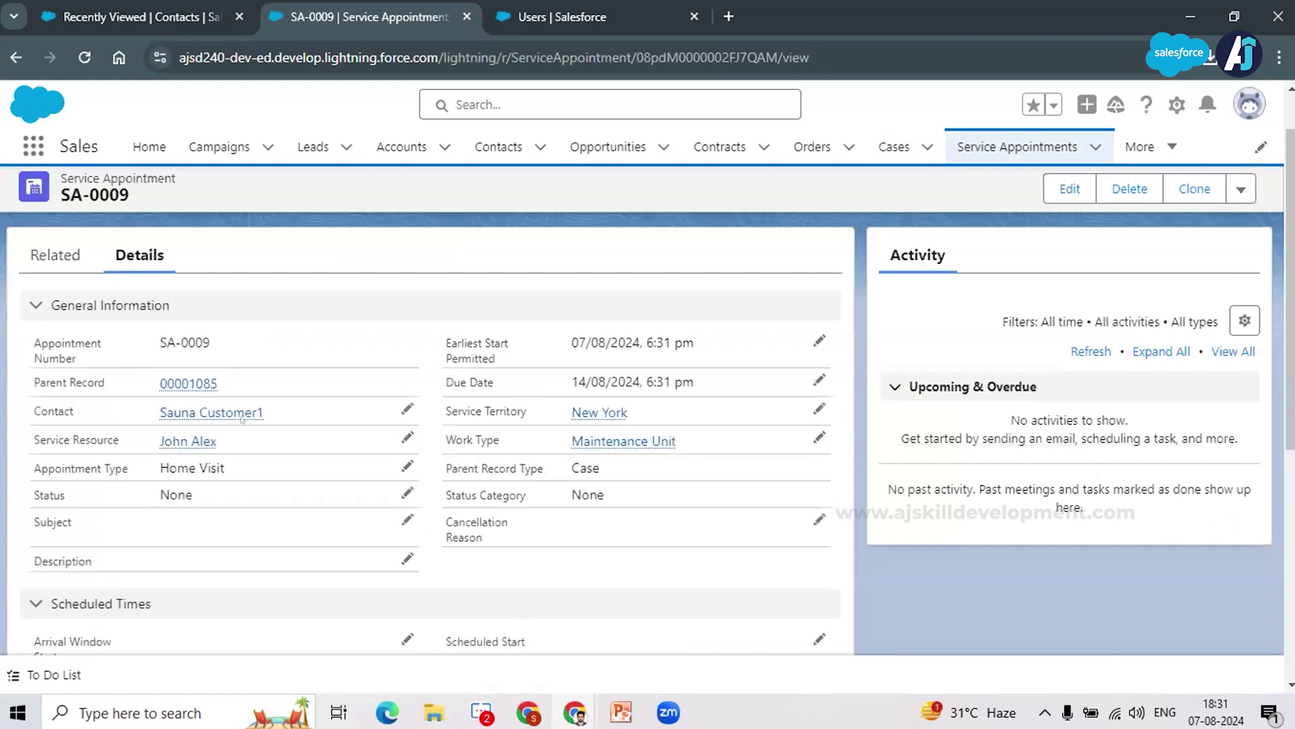
{"action": "scroll", "coordinate": [210, 401], "scroll_direction": "down", "scroll_amount": 1}
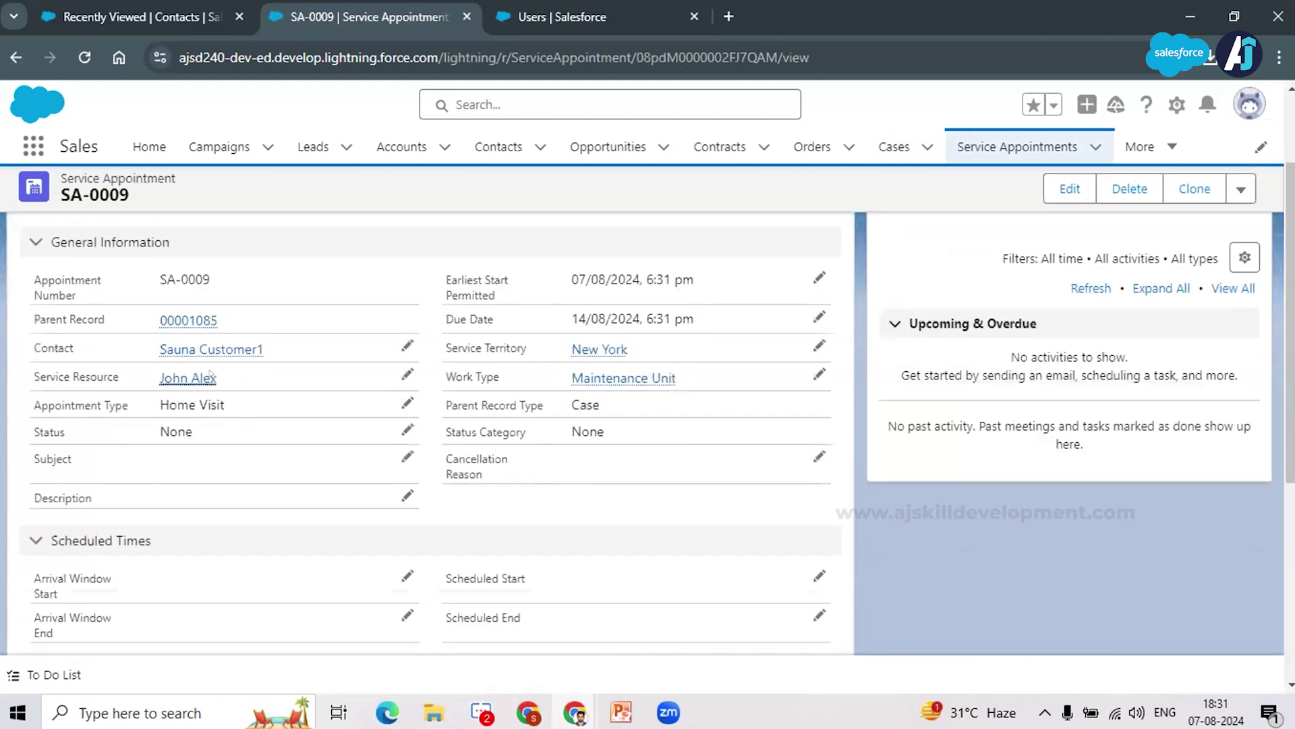
{"action": "mouse_move", "coordinate": [156, 375]}
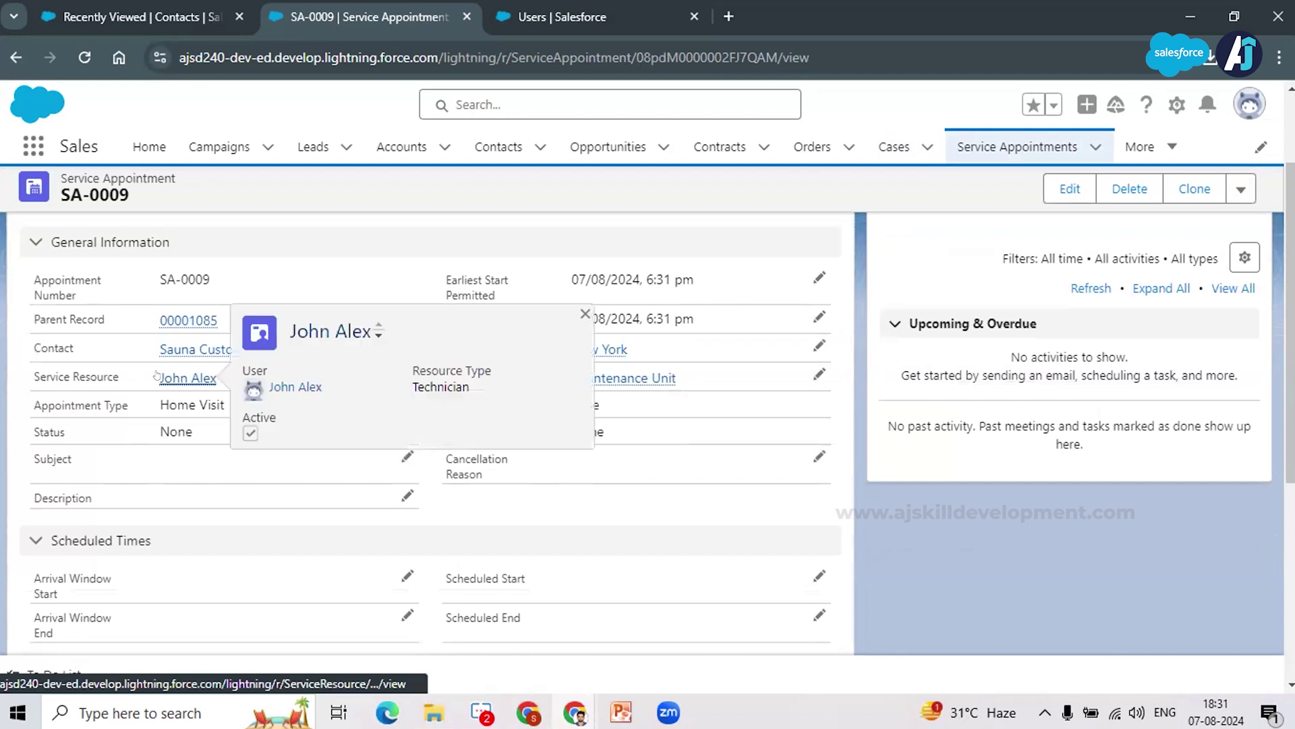
{"action": "scroll", "coordinate": [243, 511], "scroll_direction": "down", "scroll_amount": 1}
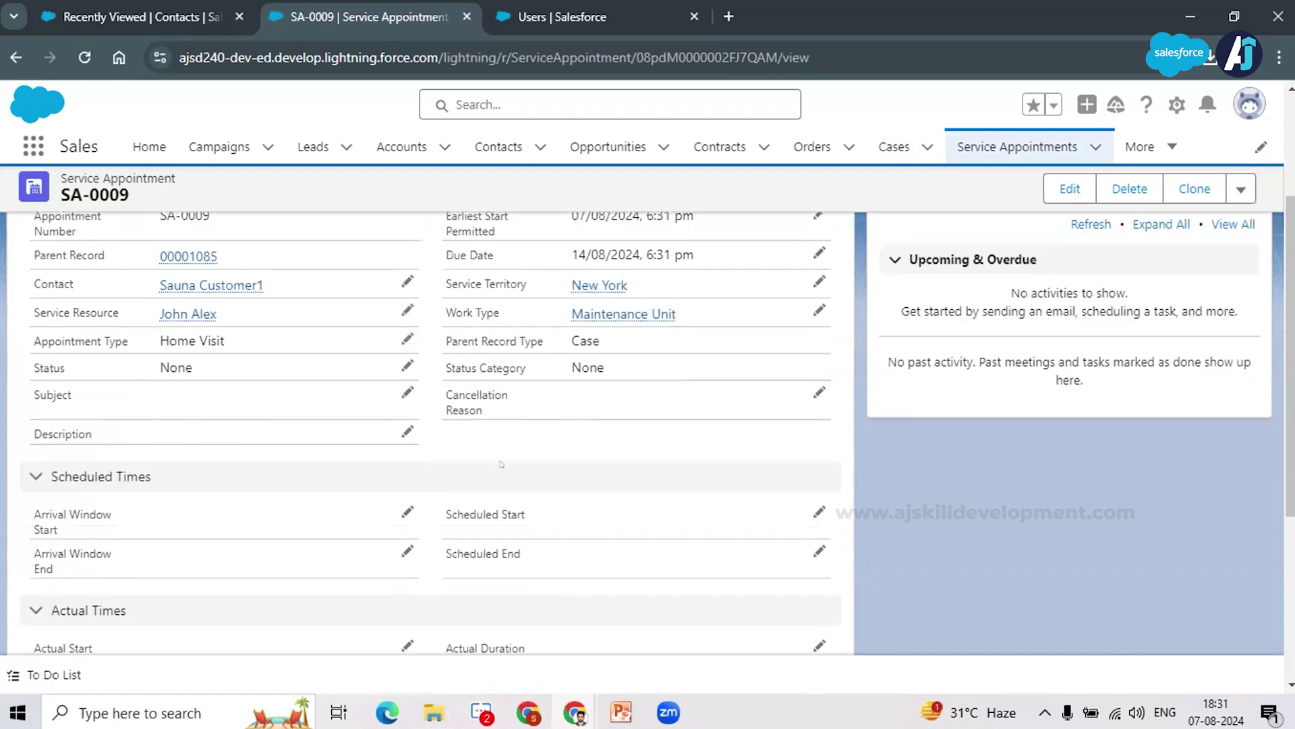
{"action": "scroll", "coordinate": [395, 464], "scroll_direction": "up", "scroll_amount": 1}
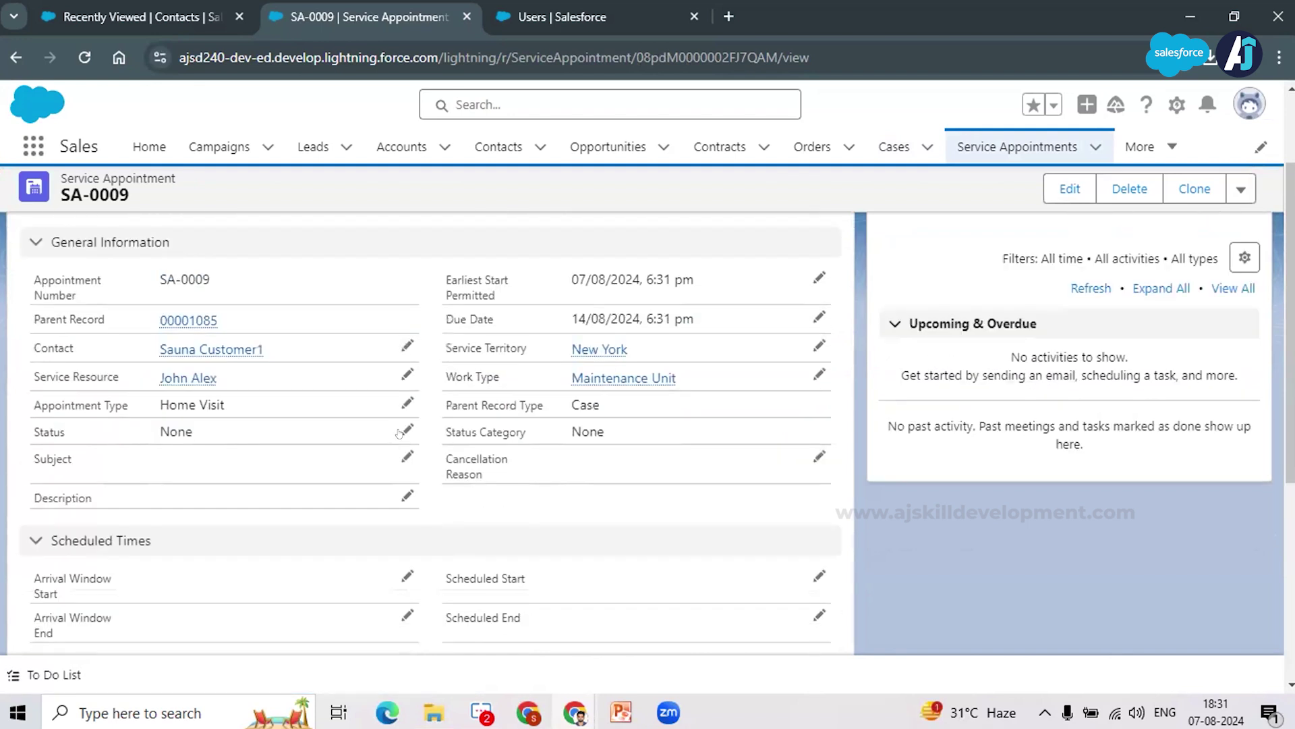
Step: Save SA-0009 as Scheduled starting 08/08/2024, 12:00 pm, then bring up Gmail
{"action": "left_click", "coordinate": [407, 430]}
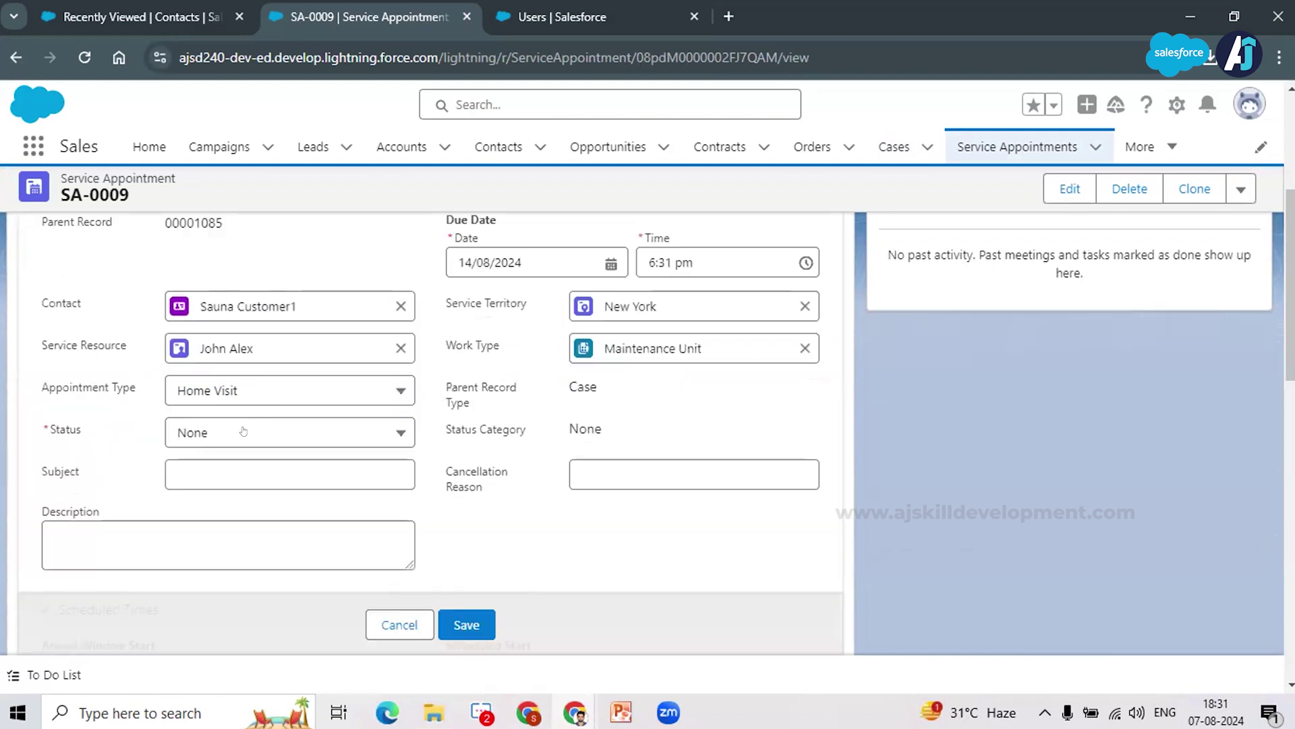
{"action": "left_click", "coordinate": [241, 431]}
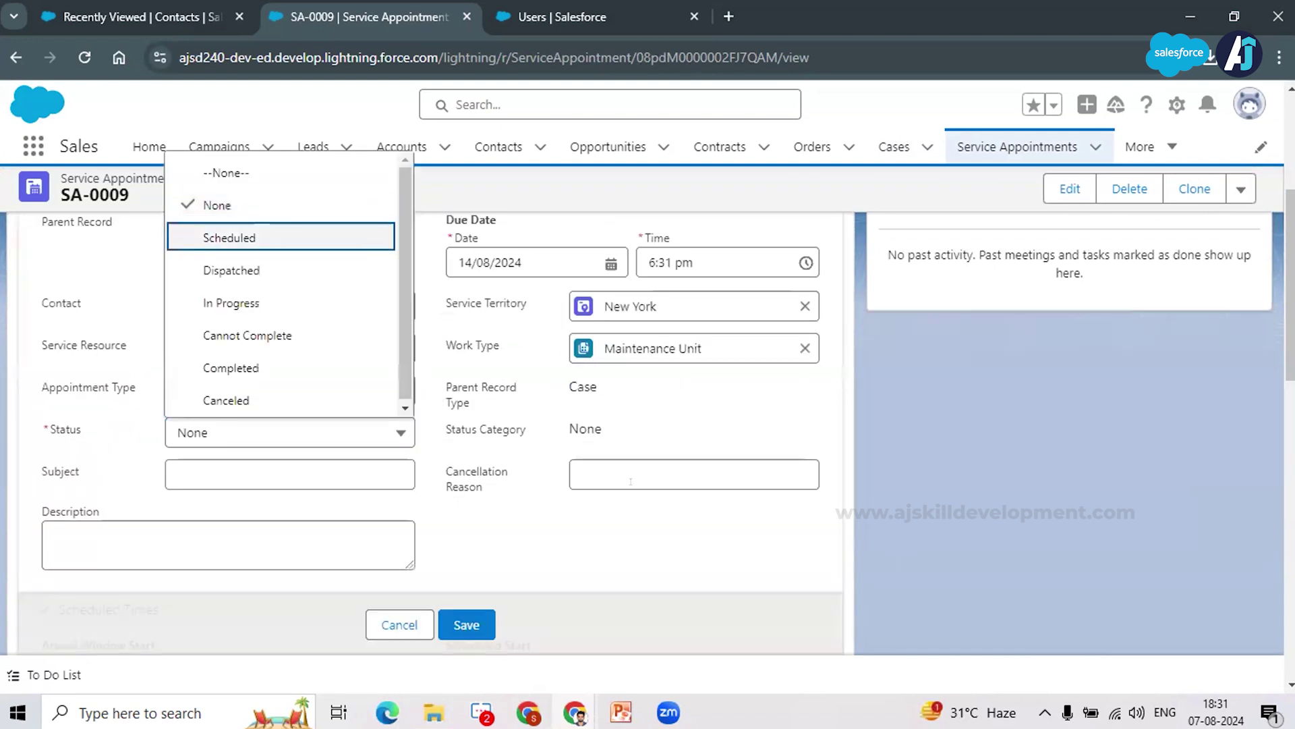
{"action": "key", "text": "Return"}
{"action": "scroll", "coordinate": [520, 387], "scroll_direction": "up", "scroll_amount": 3}
{"action": "scroll", "coordinate": [624, 450], "scroll_direction": "down", "scroll_amount": 1}
{"action": "scroll", "coordinate": [631, 479], "scroll_direction": "down", "scroll_amount": 6}
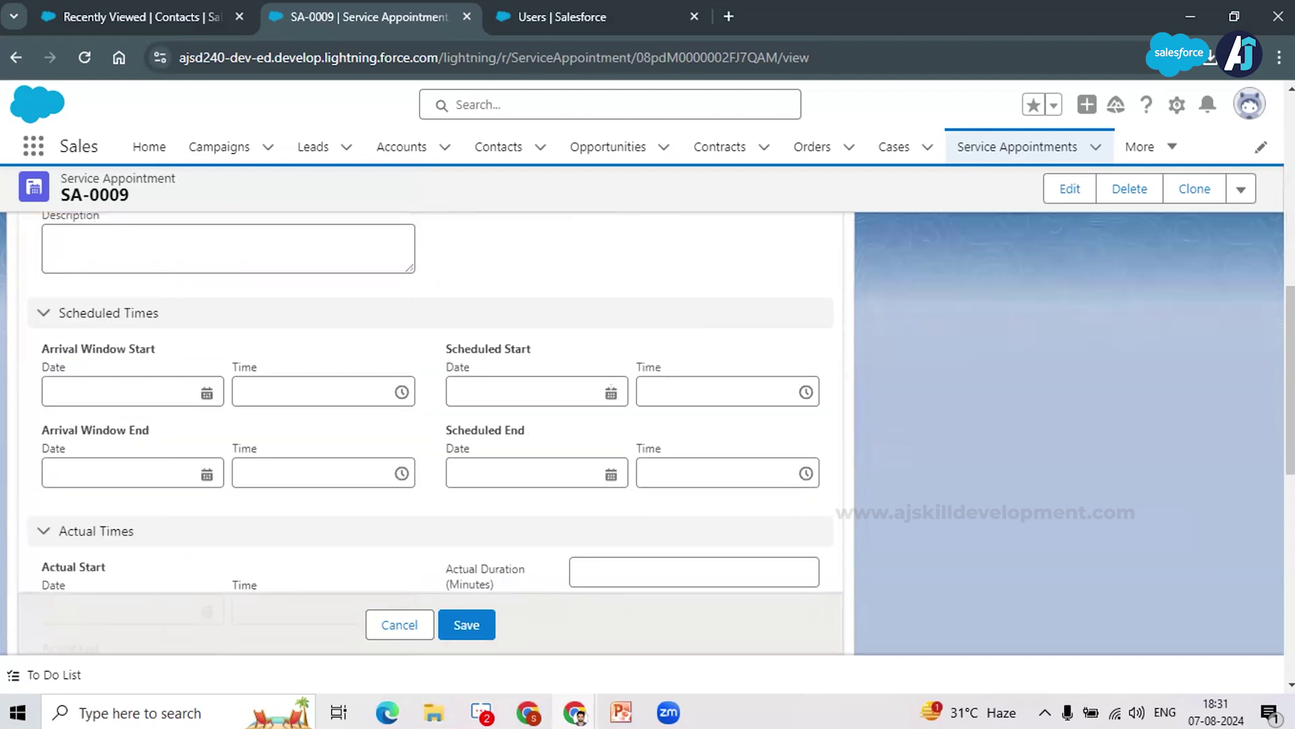
{"action": "left_click", "coordinate": [600, 389]}
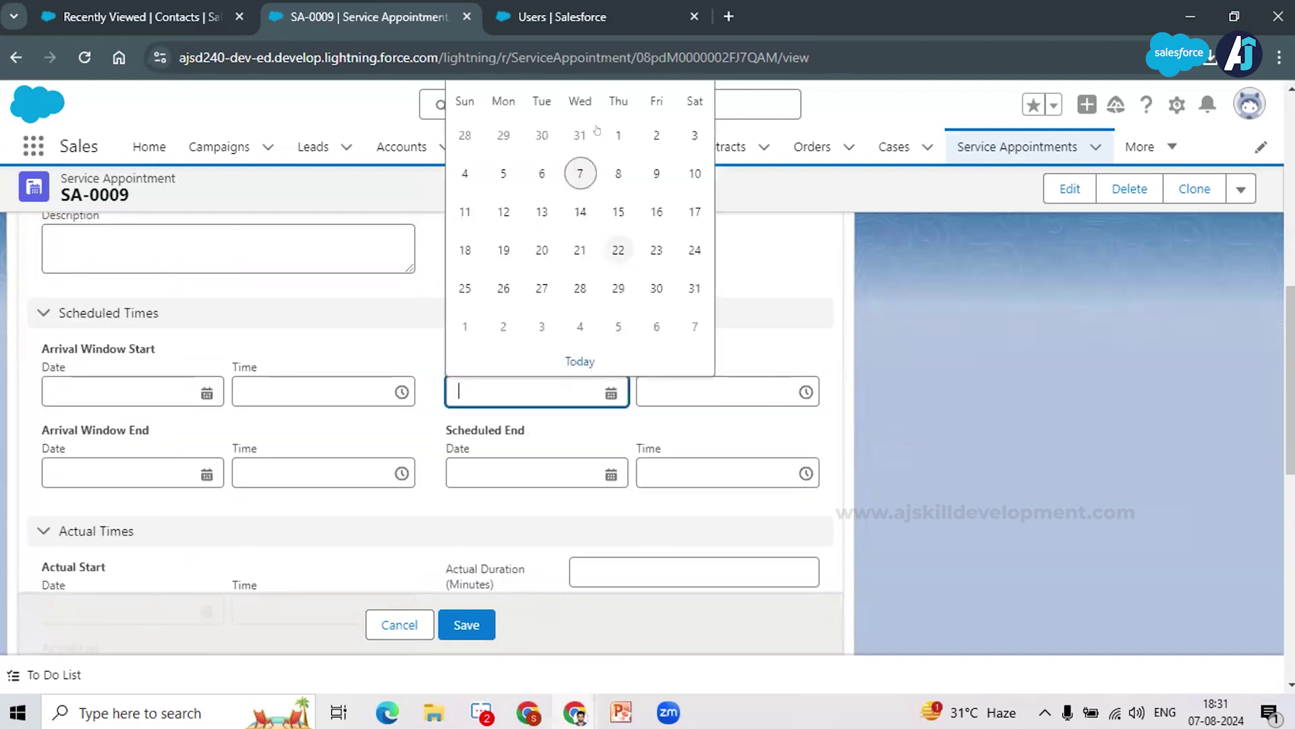
{"action": "left_click", "coordinate": [617, 173]}
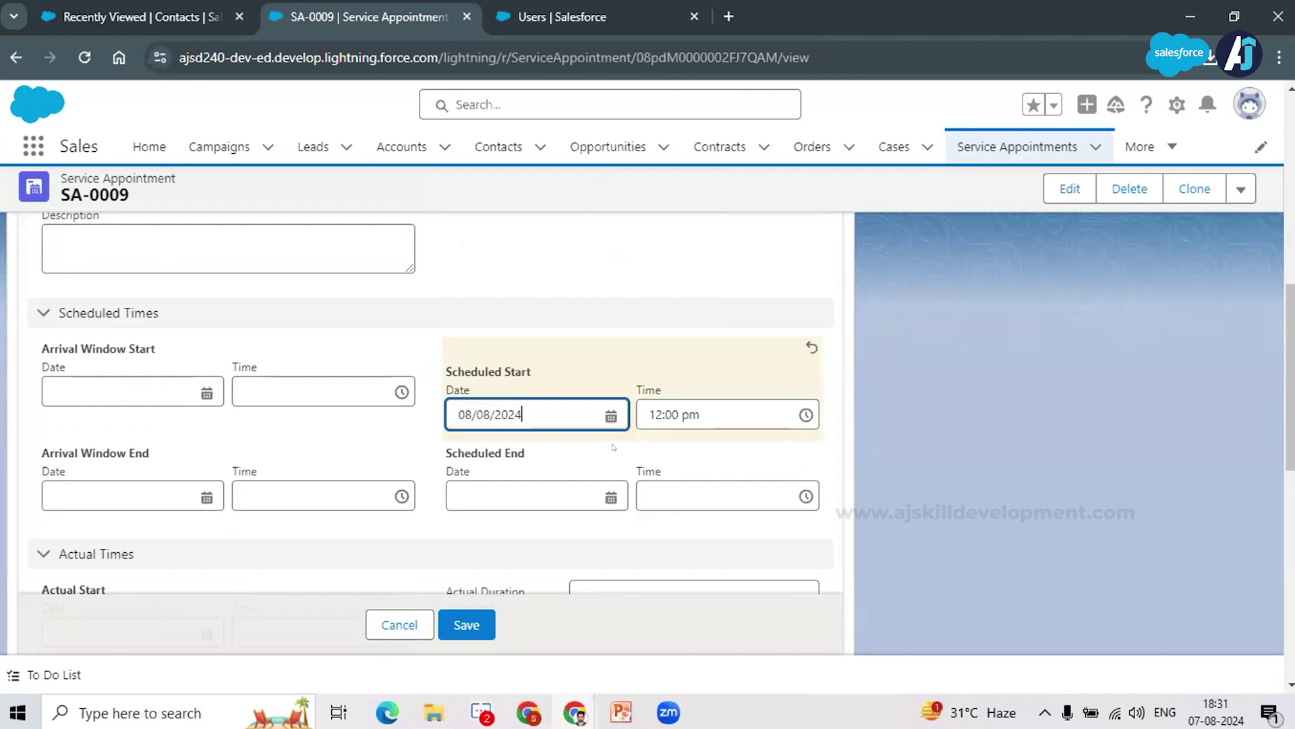
{"action": "scroll", "coordinate": [487, 599], "scroll_direction": "down", "scroll_amount": 1}
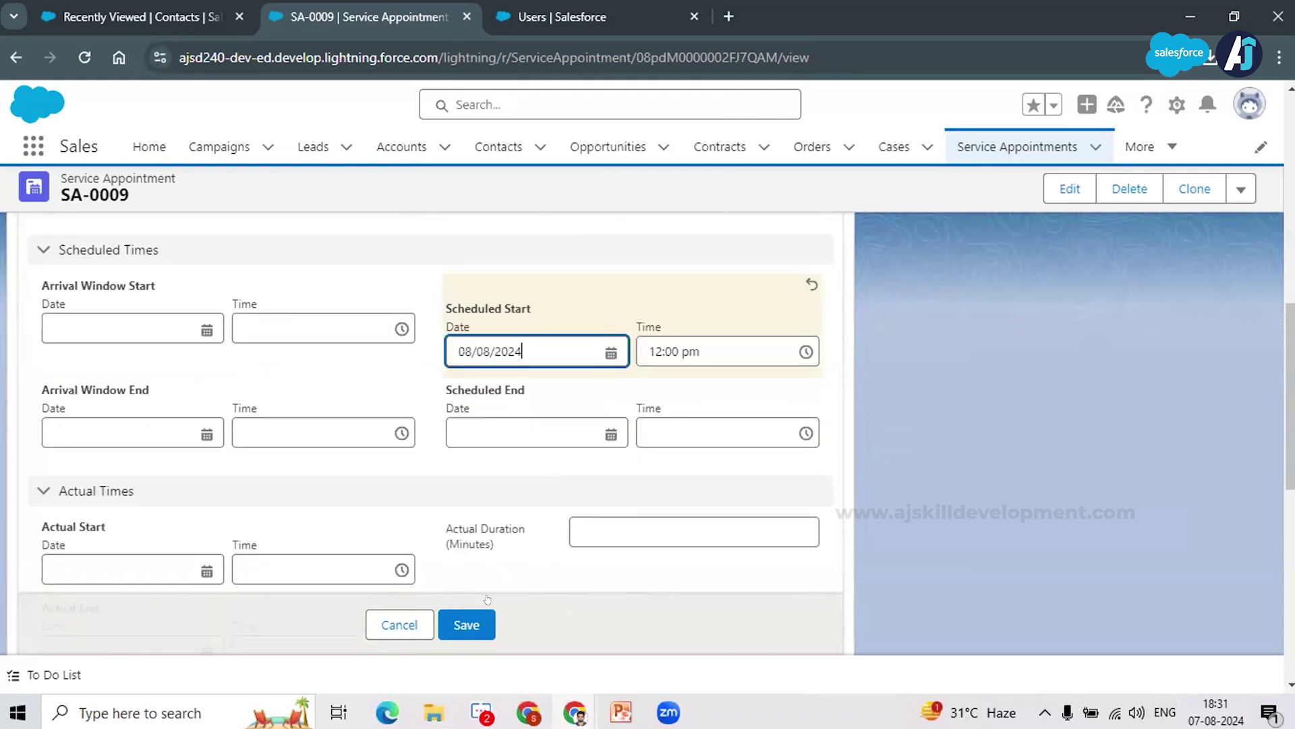
{"action": "left_click", "coordinate": [472, 620]}
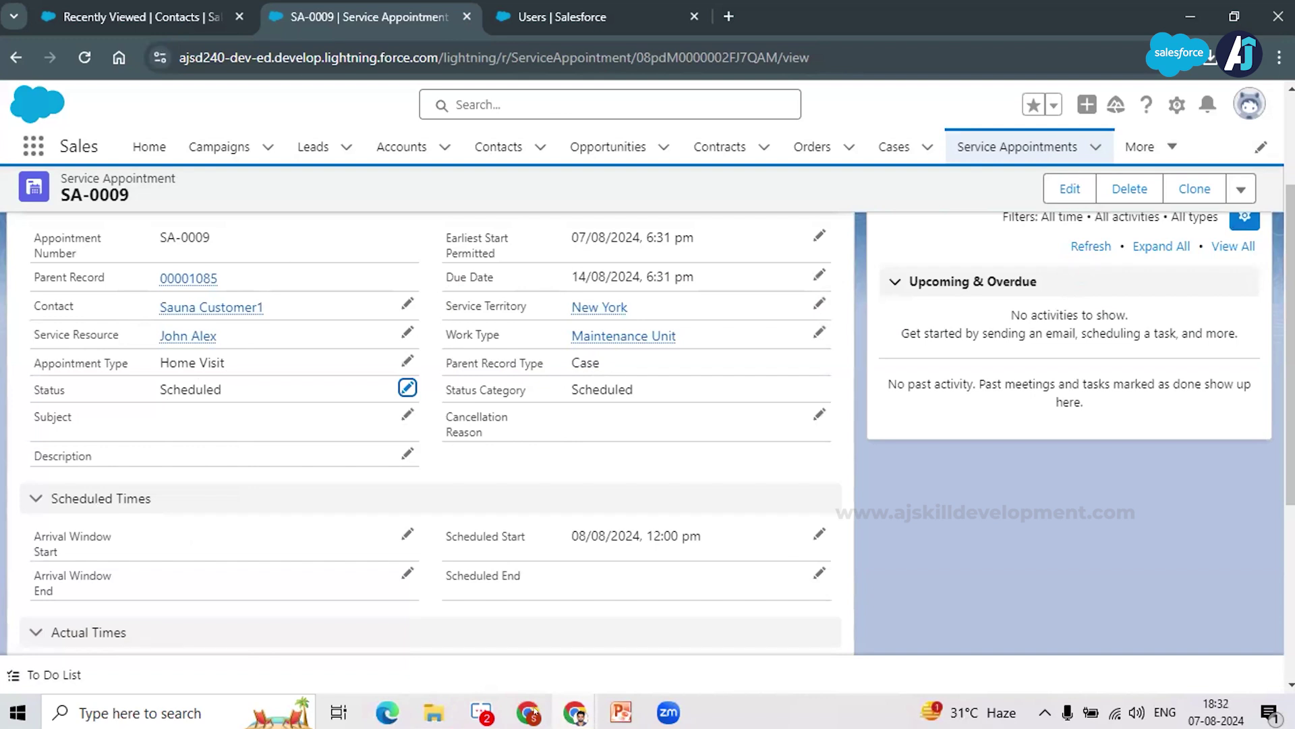
{"action": "left_click", "coordinate": [543, 711]}
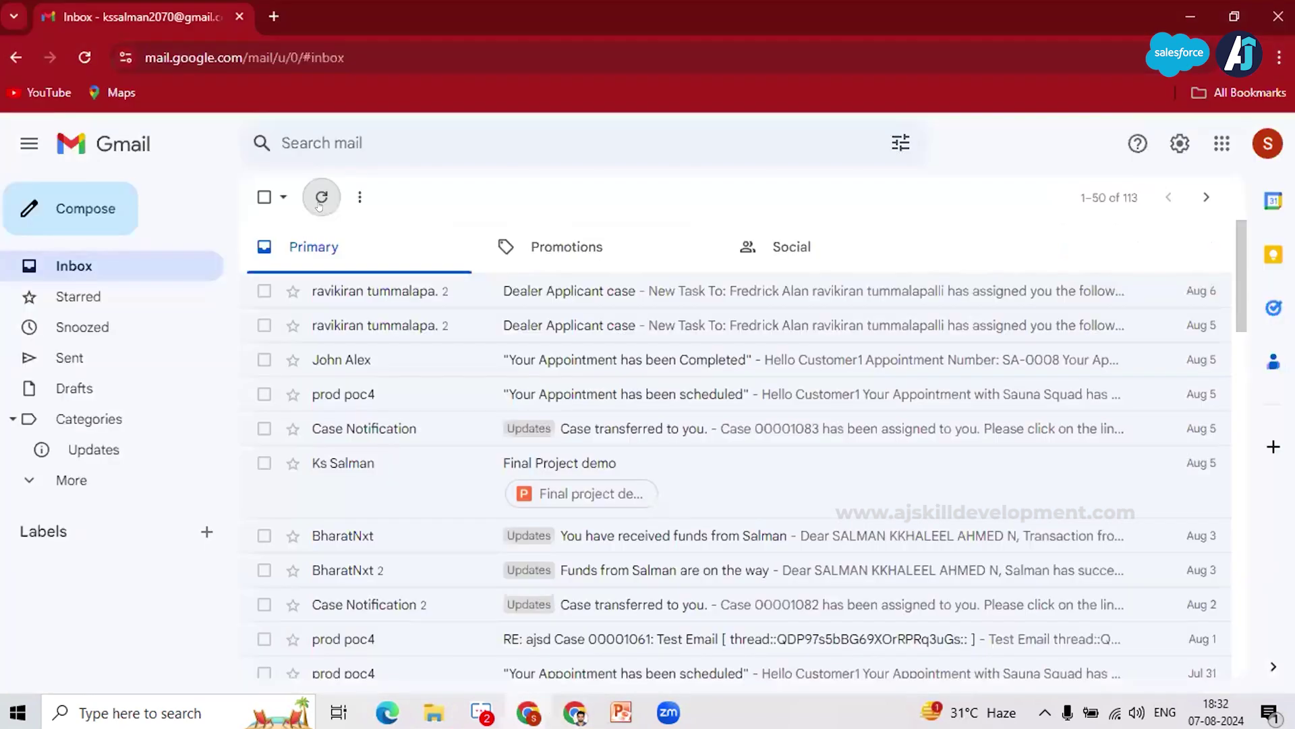
Step: Refresh the inbox and read the 'Your Appointment has been scheduled' email for SA-0009
{"action": "left_click", "coordinate": [320, 198]}
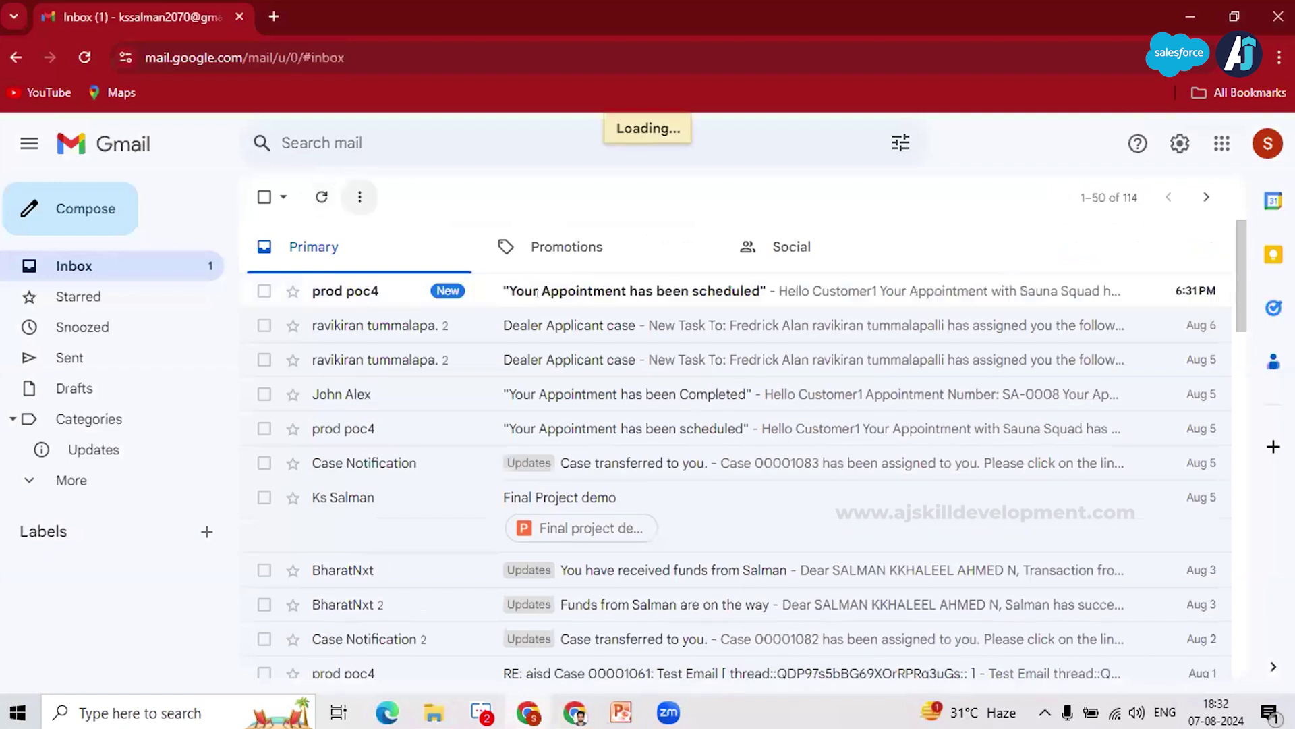
{"action": "left_click", "coordinate": [537, 293]}
{"action": "scroll", "coordinate": [578, 357], "scroll_direction": "down", "scroll_amount": 2}
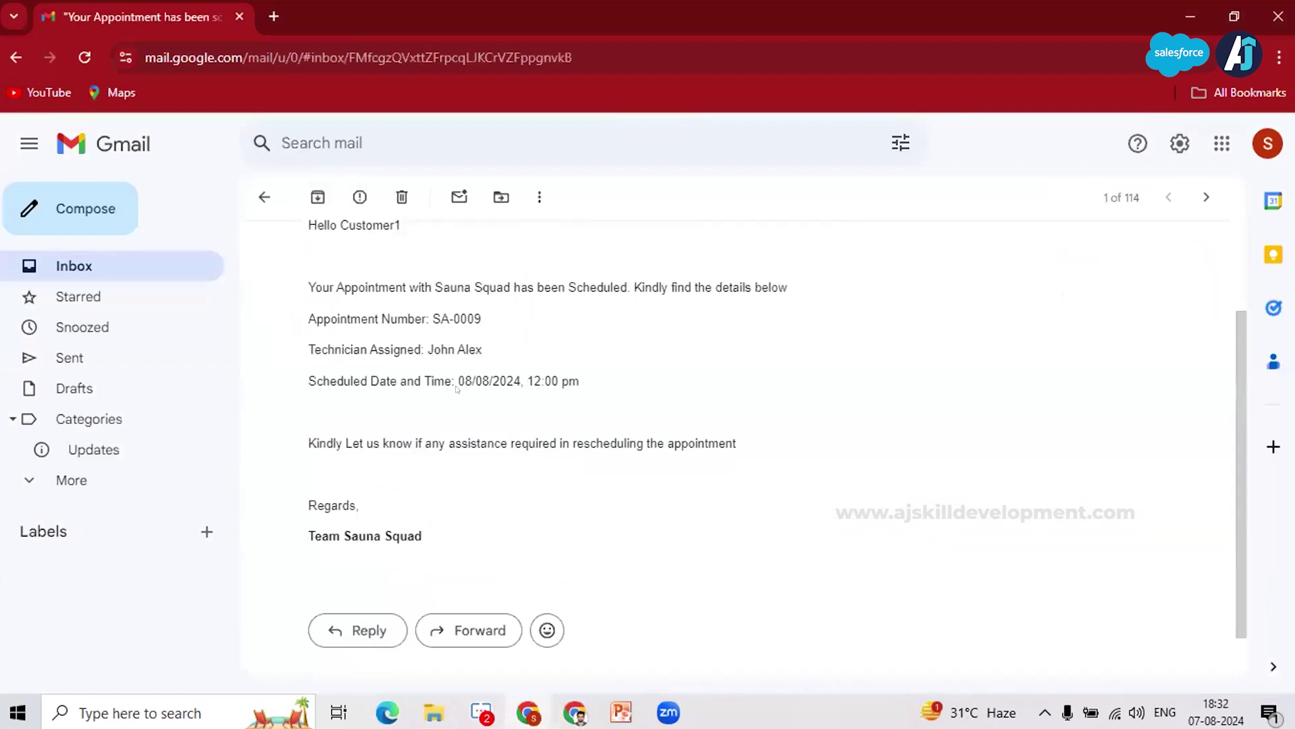
{"action": "scroll", "coordinate": [885, 342], "scroll_direction": "up", "scroll_amount": 2}
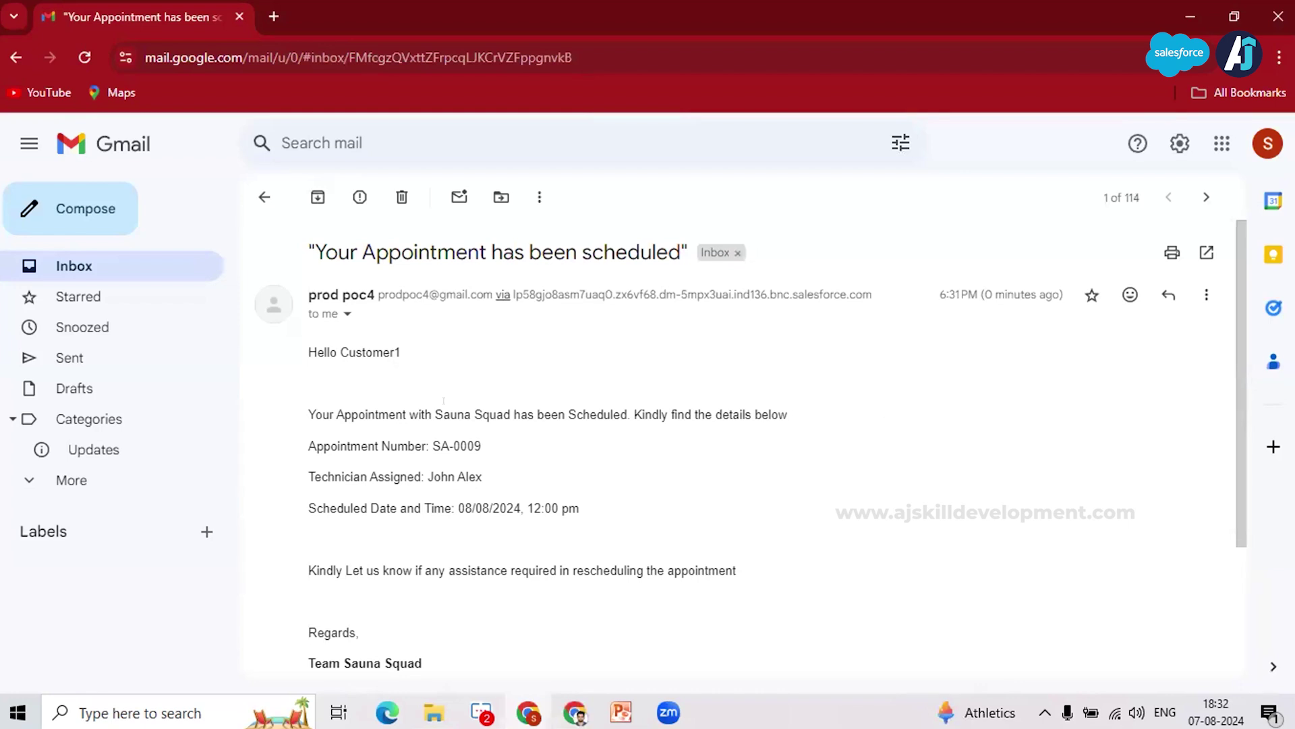
{"action": "scroll", "coordinate": [444, 400], "scroll_direction": "down", "scroll_amount": 1}
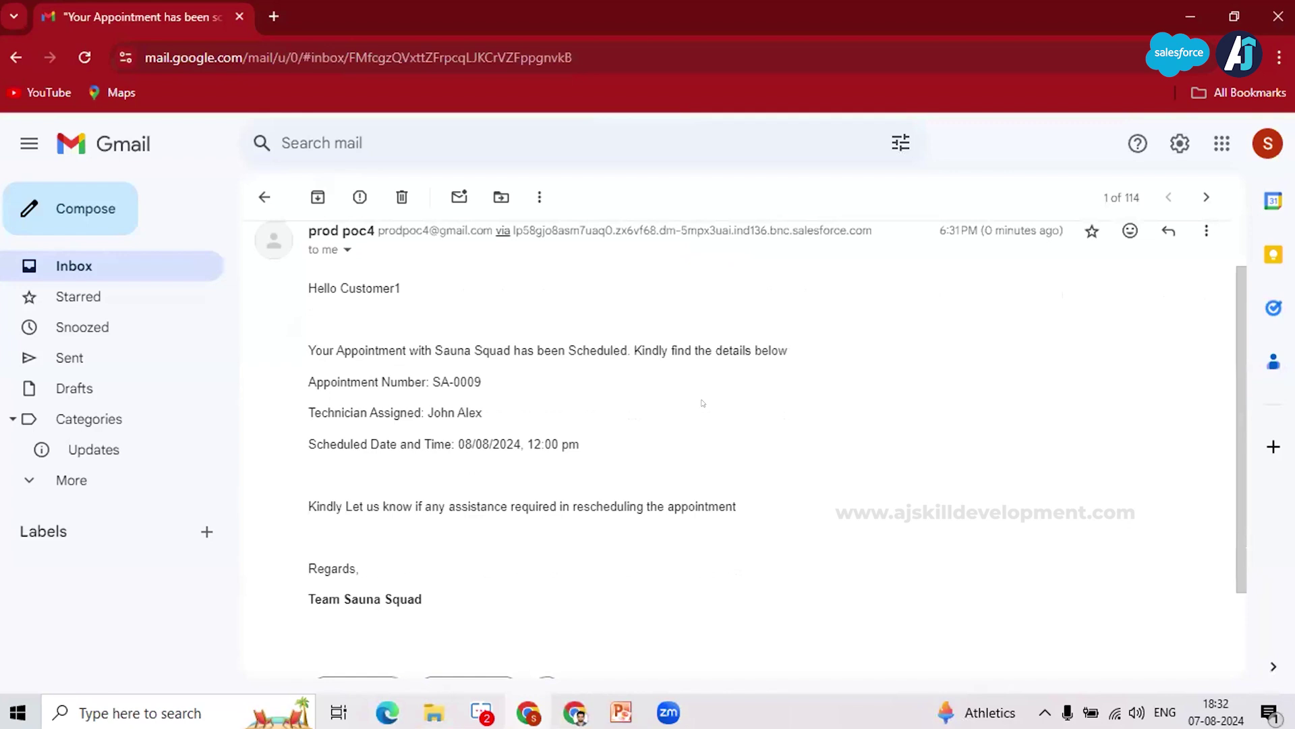
{"action": "scroll", "coordinate": [730, 420], "scroll_direction": "down", "scroll_amount": 1}
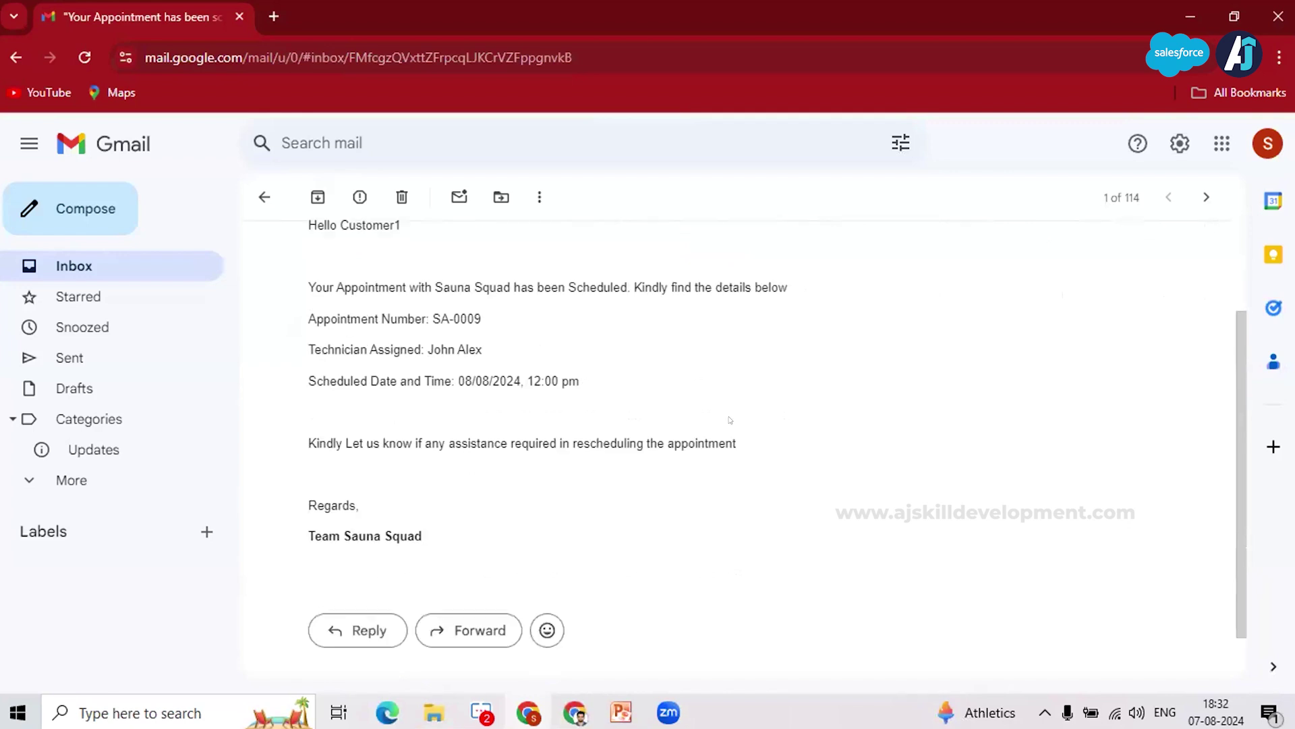
{"action": "scroll", "coordinate": [729, 404], "scroll_direction": "up", "scroll_amount": 1}
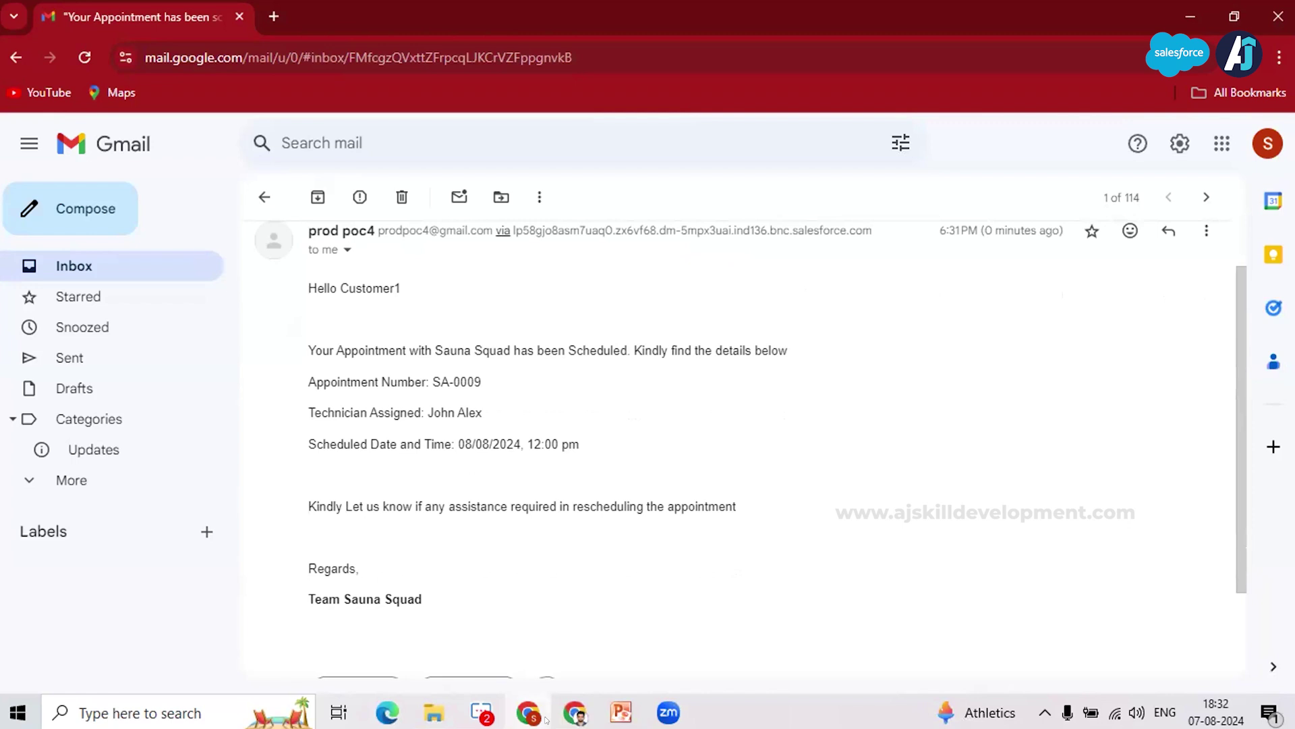
Step: Log in as the Field Technician user from Setup's Active Users list
{"action": "left_click", "coordinate": [573, 713]}
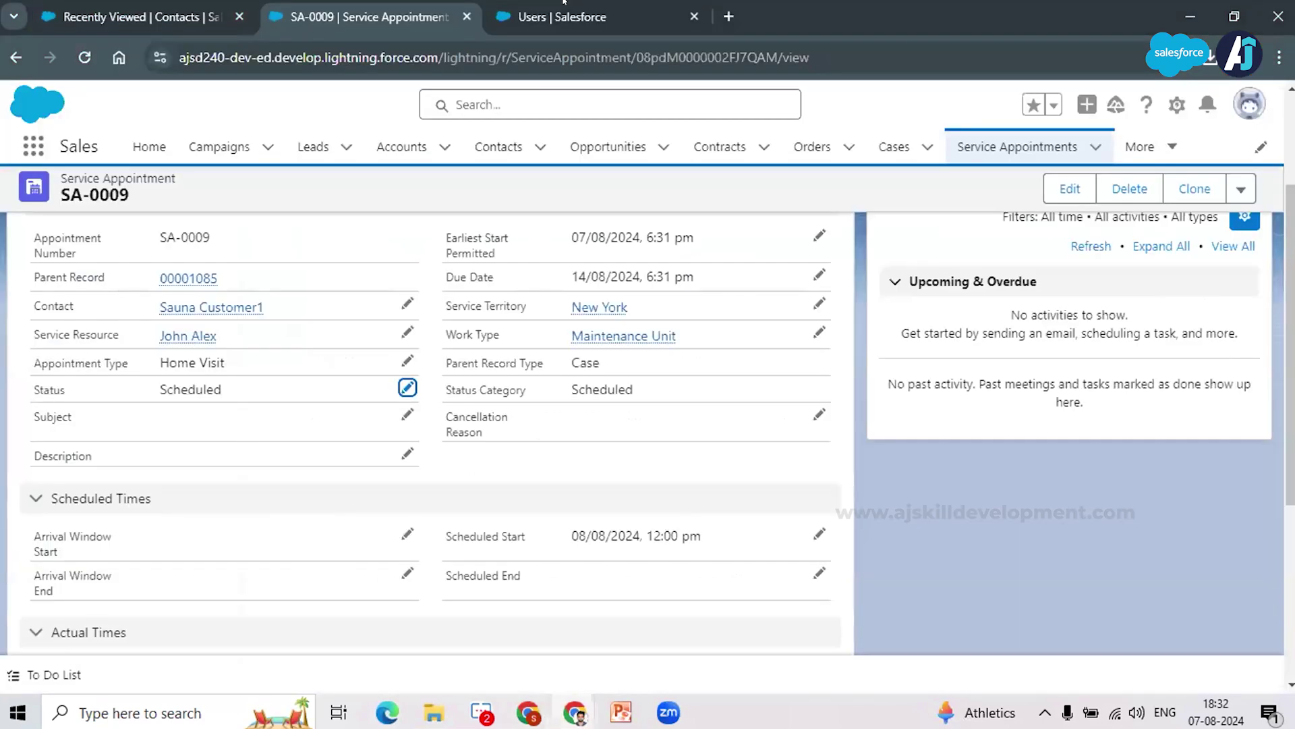
{"action": "left_click", "coordinate": [564, 3]}
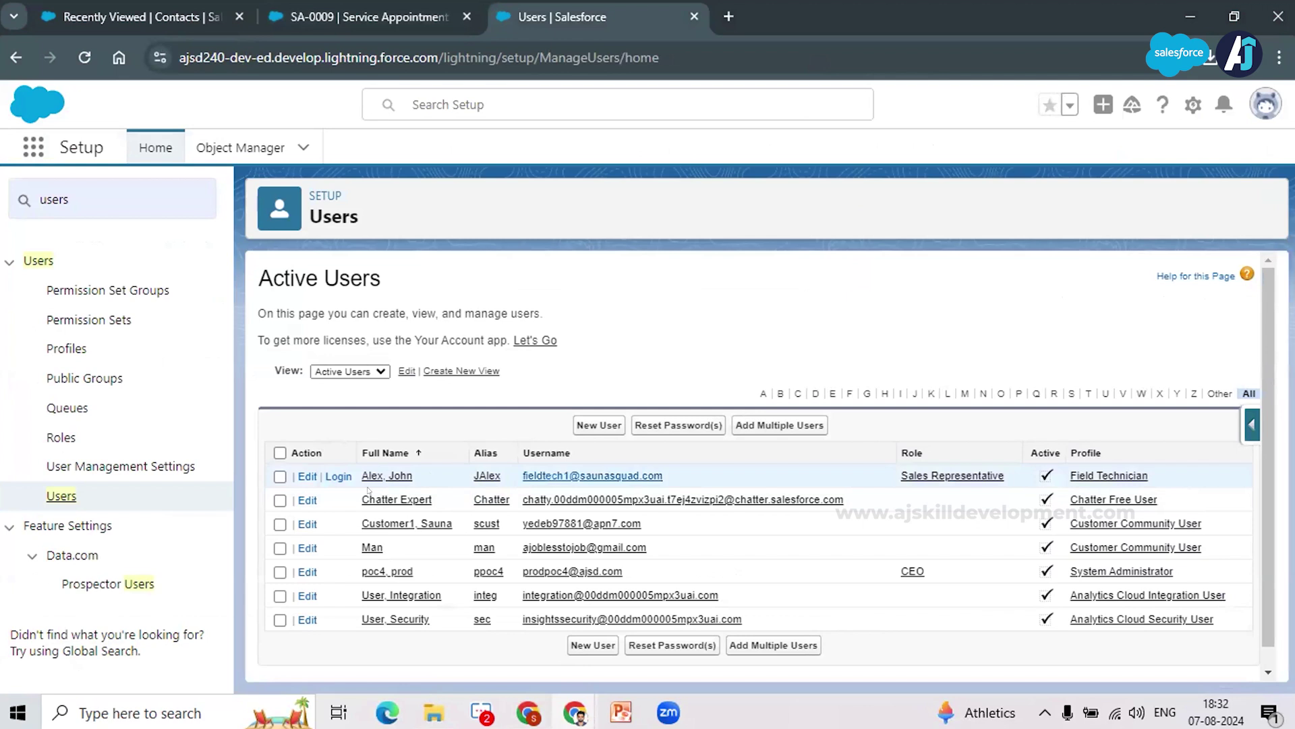
{"action": "left_click", "coordinate": [332, 1]}
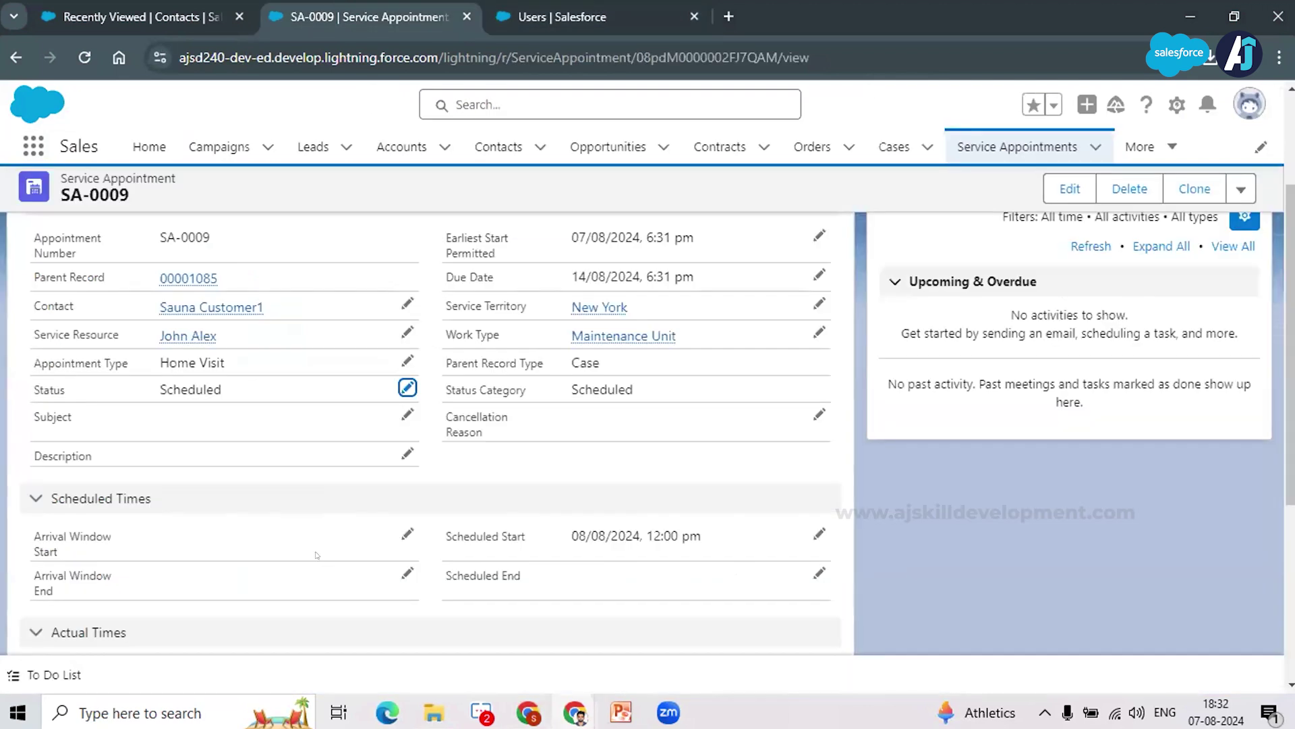
{"action": "key", "text": "ctrl+Tab"}
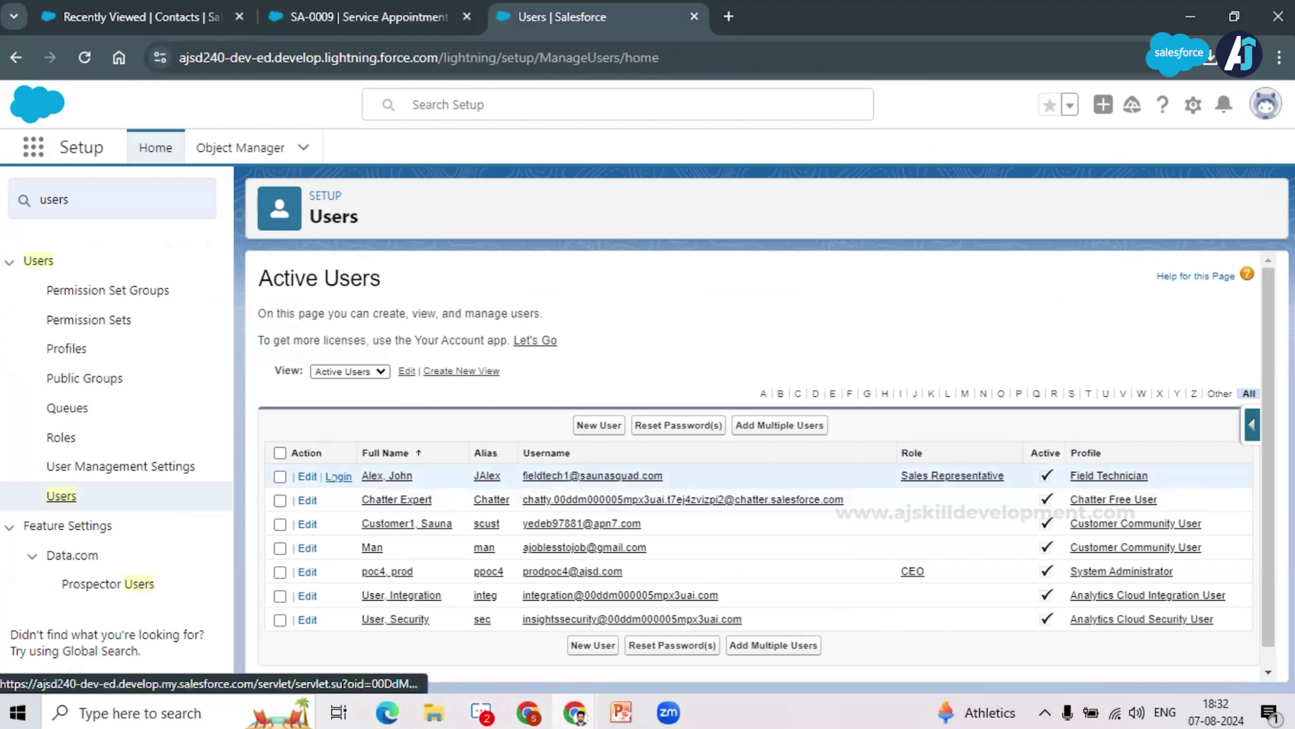
{"action": "left_click", "coordinate": [333, 477]}
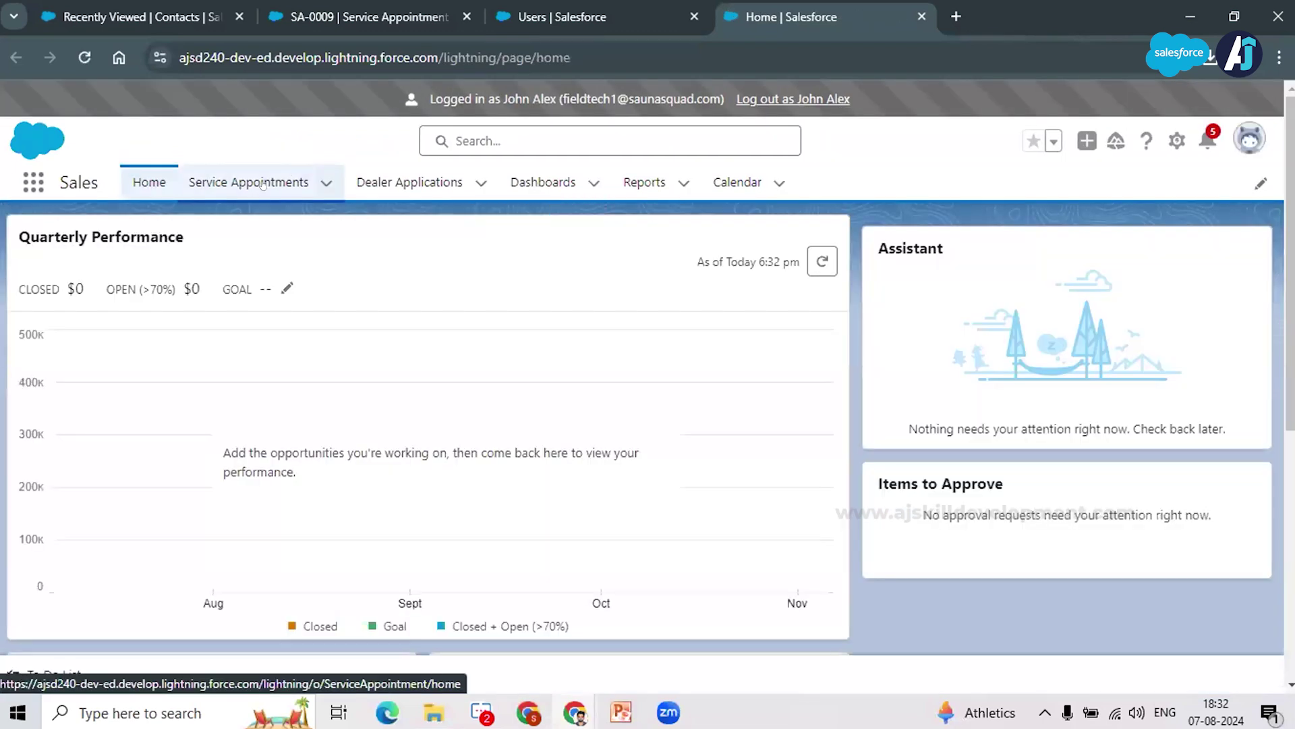
Step: Open SA-0009 from the All Service Appointments list view
{"action": "left_click", "coordinate": [263, 184]}
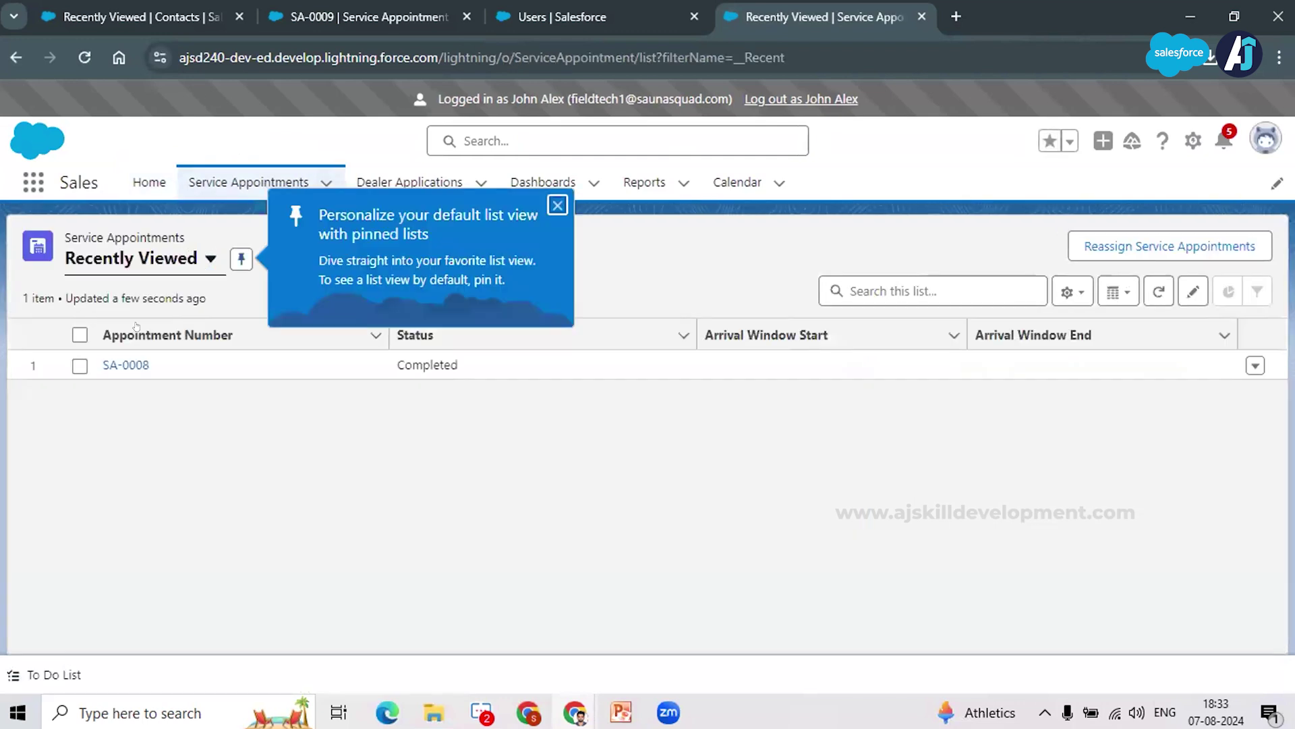
{"action": "key", "text": "Up"}
{"action": "key", "text": "Up"}
{"action": "key", "text": "Up"}
{"action": "key", "text": "Return"}
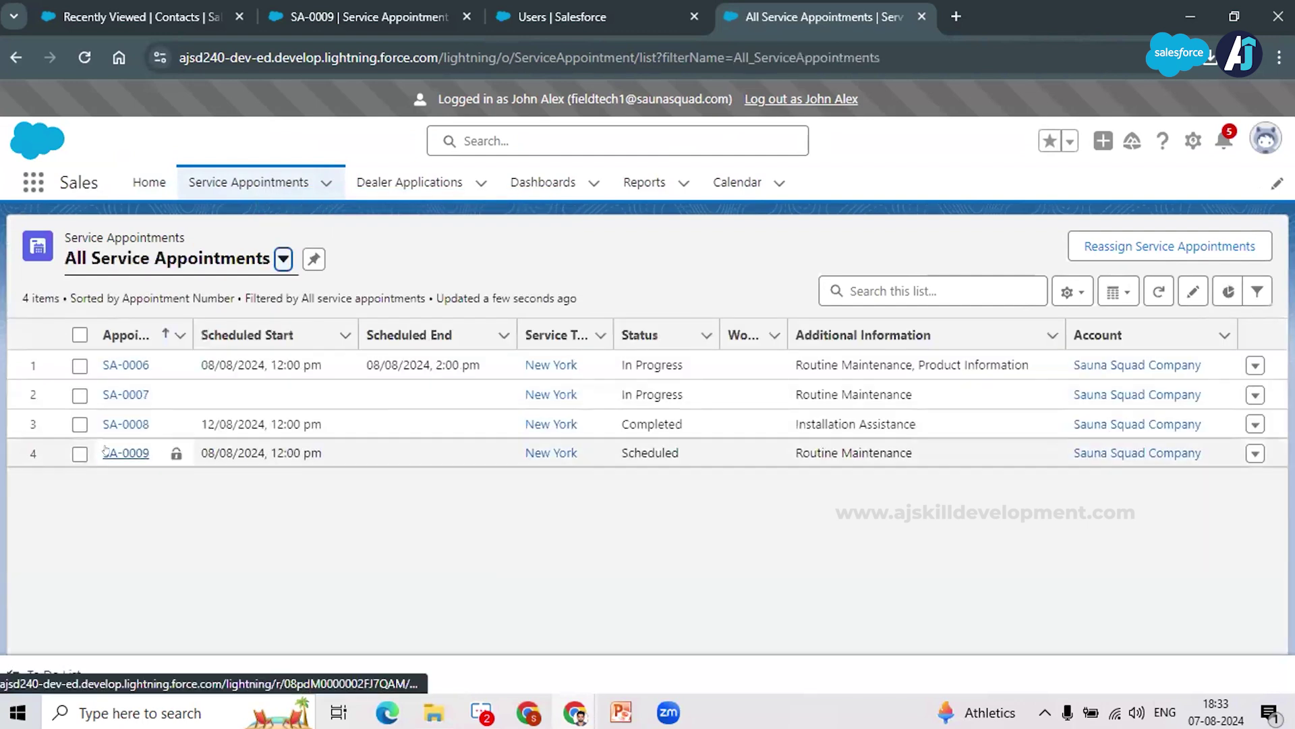
{"action": "left_click", "coordinate": [106, 452]}
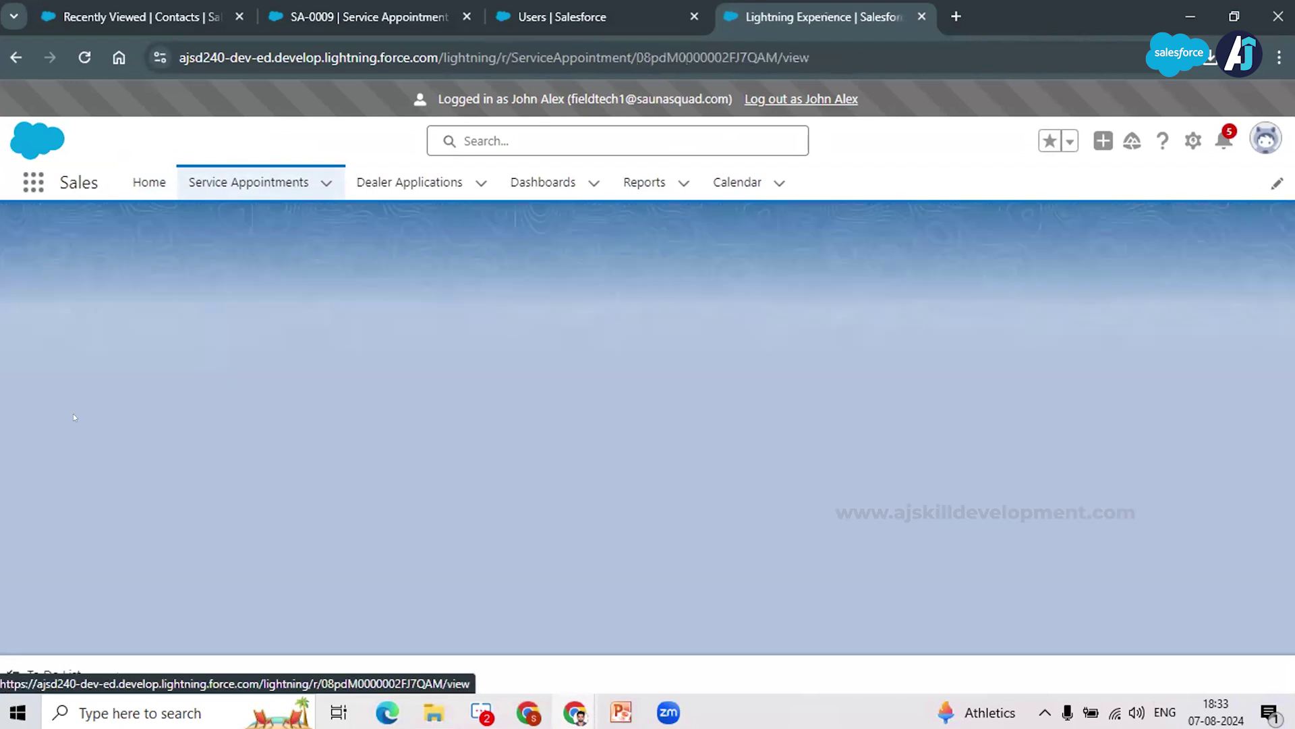
Step: Review SA-0009's details and close the 'Try Out the Compact Setting' popup
{"action": "scroll", "coordinate": [305, 444], "scroll_direction": "down", "scroll_amount": 2}
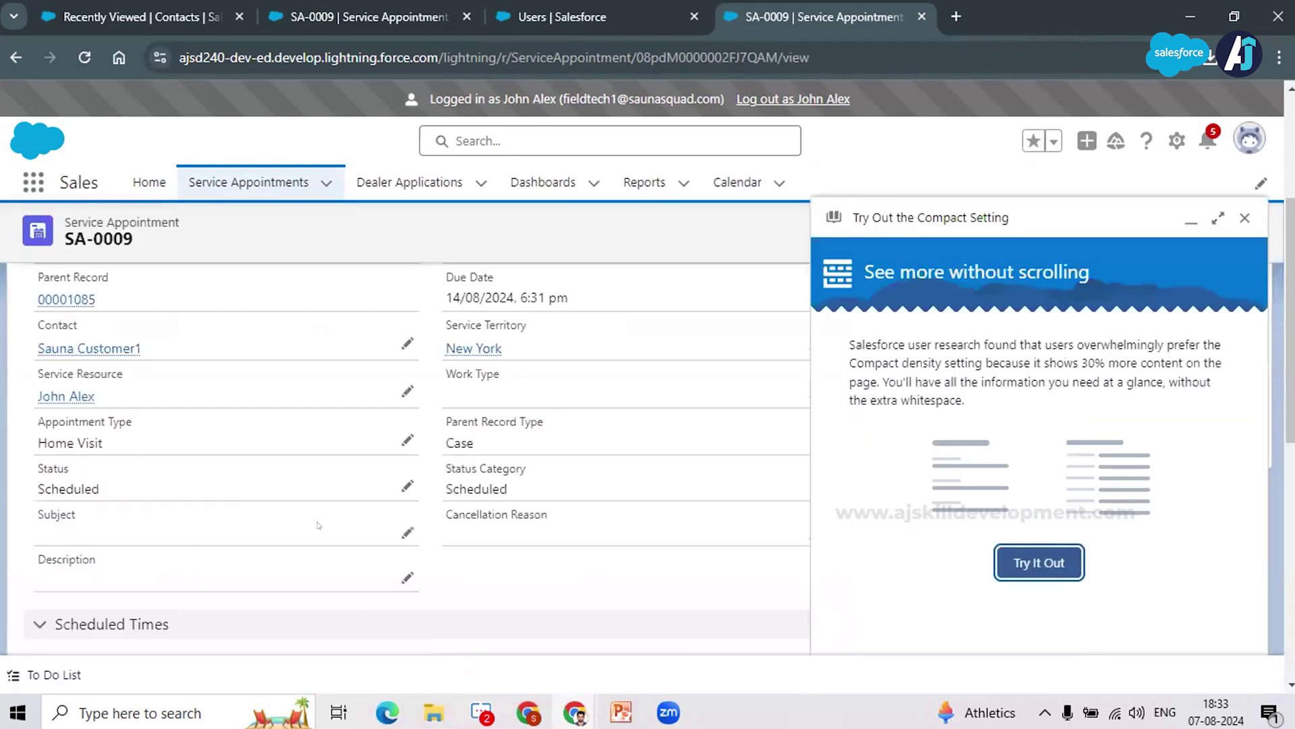
{"action": "scroll", "coordinate": [609, 477], "scroll_direction": "down", "scroll_amount": 1}
{"action": "scroll", "coordinate": [593, 493], "scroll_direction": "down", "scroll_amount": 5}
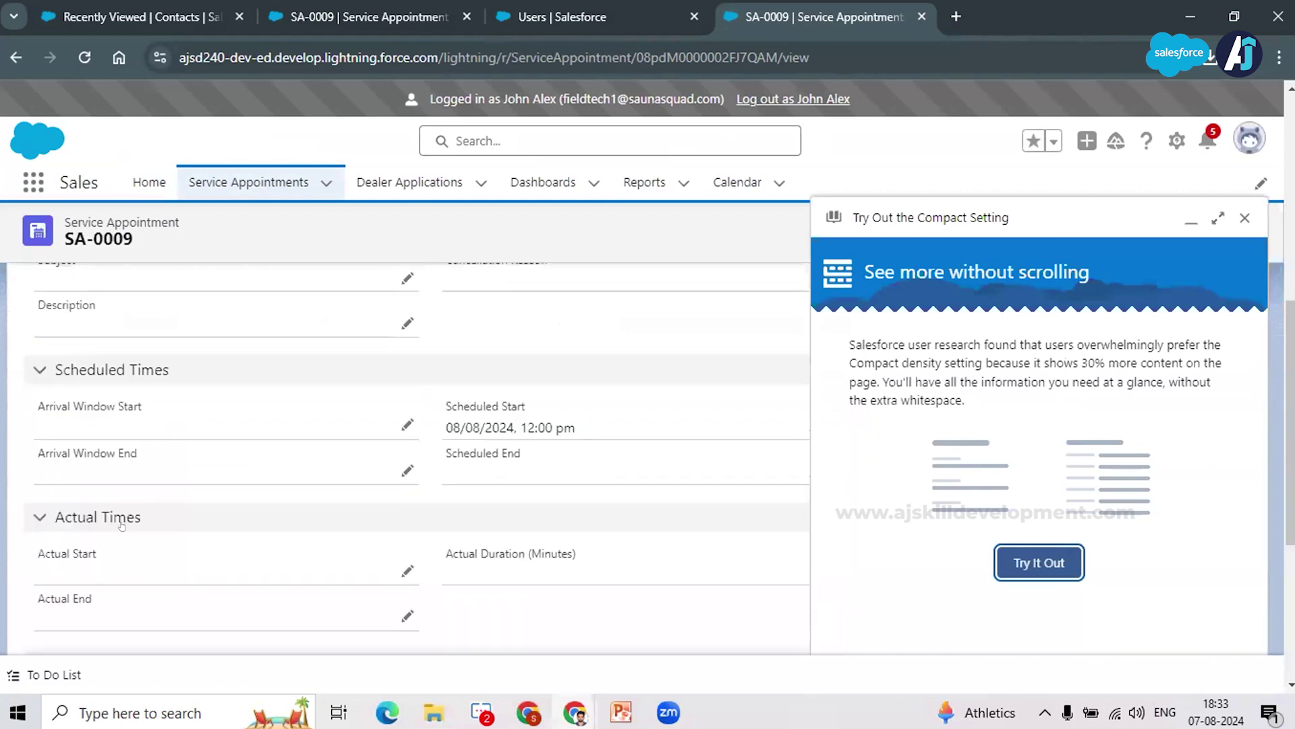
{"action": "scroll", "coordinate": [67, 472], "scroll_direction": "up", "scroll_amount": 2}
{"action": "scroll", "coordinate": [629, 522], "scroll_direction": "up", "scroll_amount": 1}
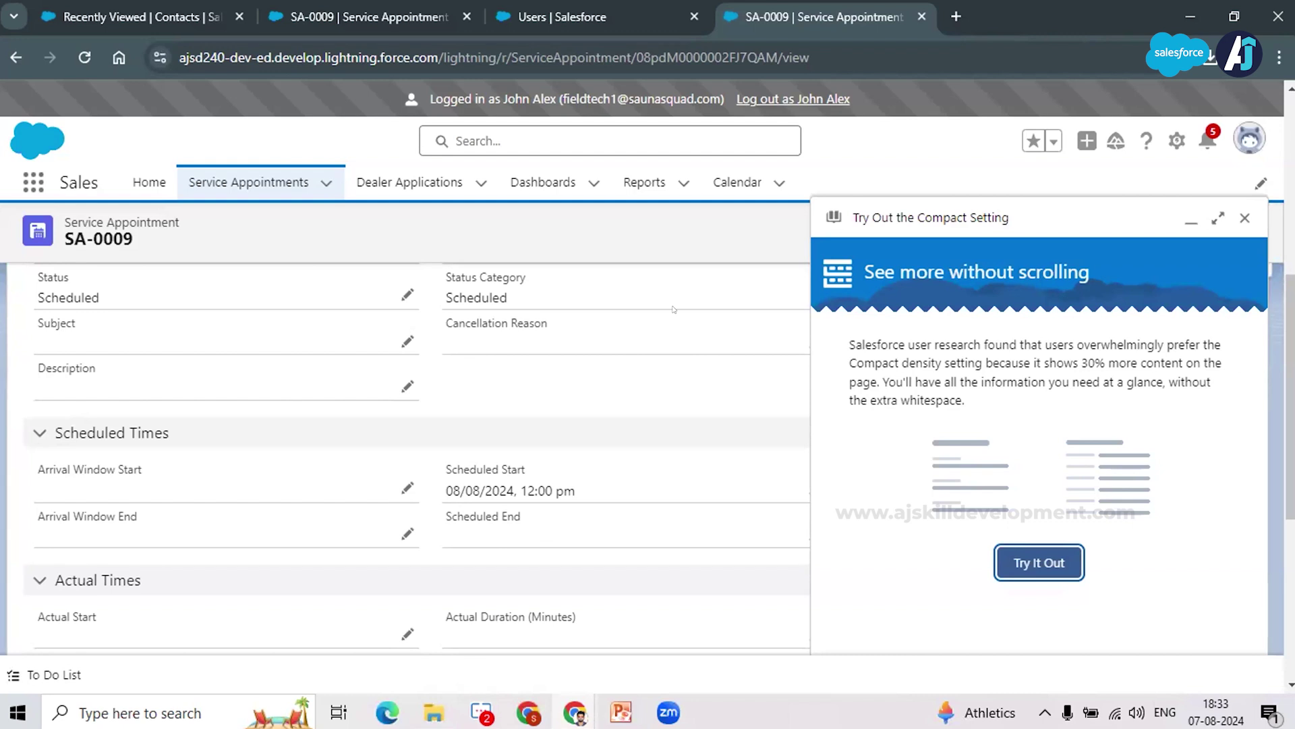
{"action": "scroll", "coordinate": [381, 630], "scroll_direction": "down", "scroll_amount": 2}
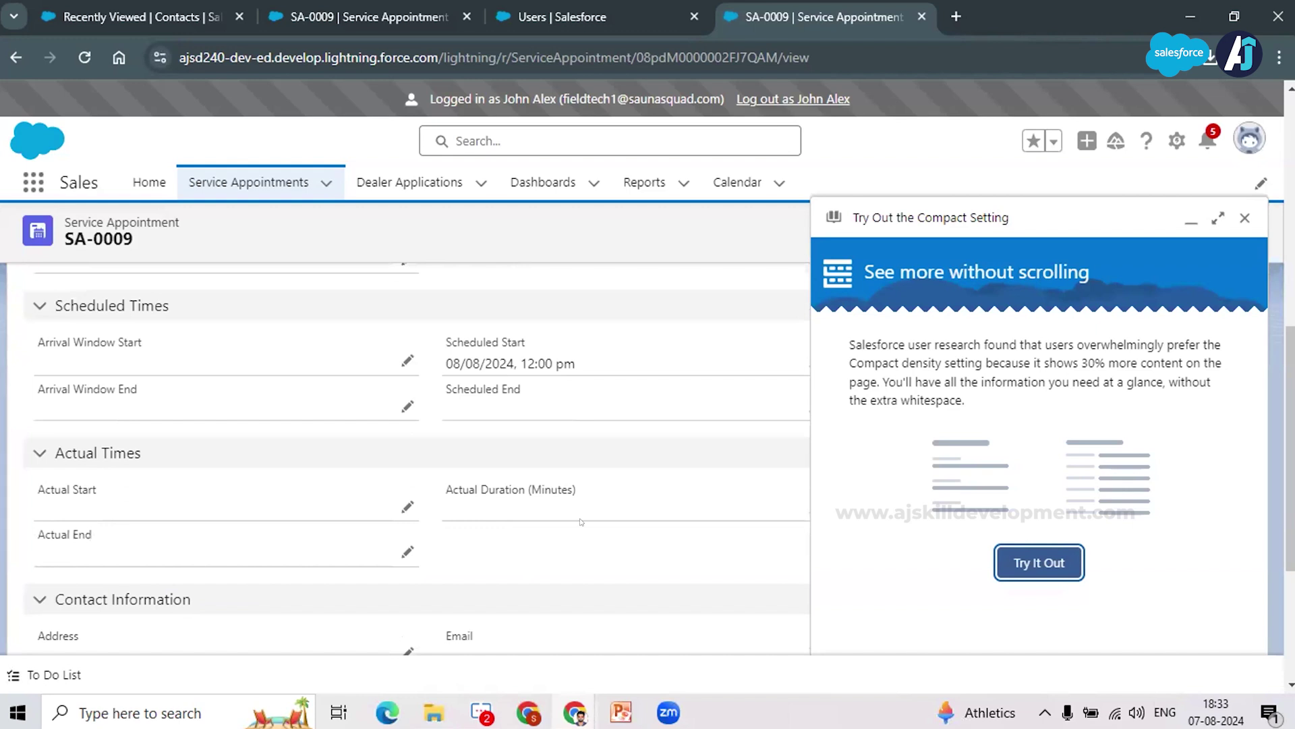
{"action": "left_click", "coordinate": [1244, 217]}
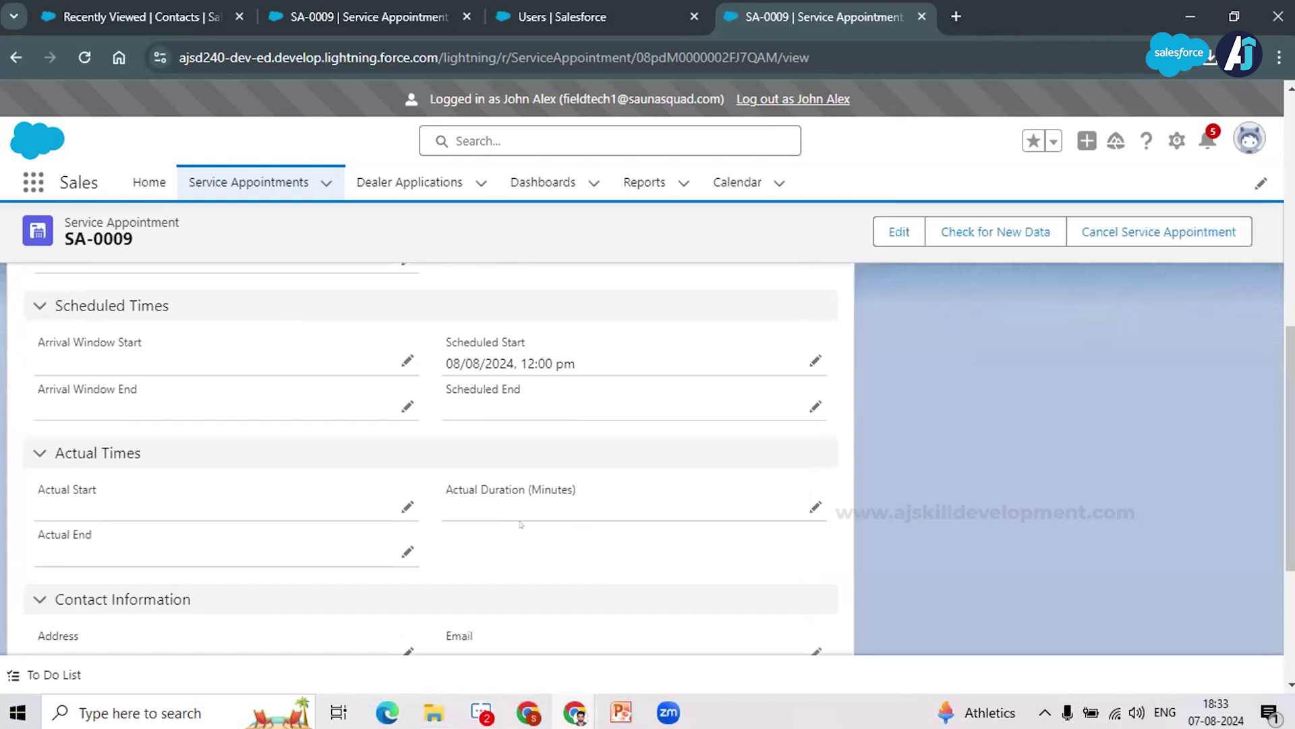
{"action": "scroll", "coordinate": [583, 525], "scroll_direction": "up", "scroll_amount": 5}
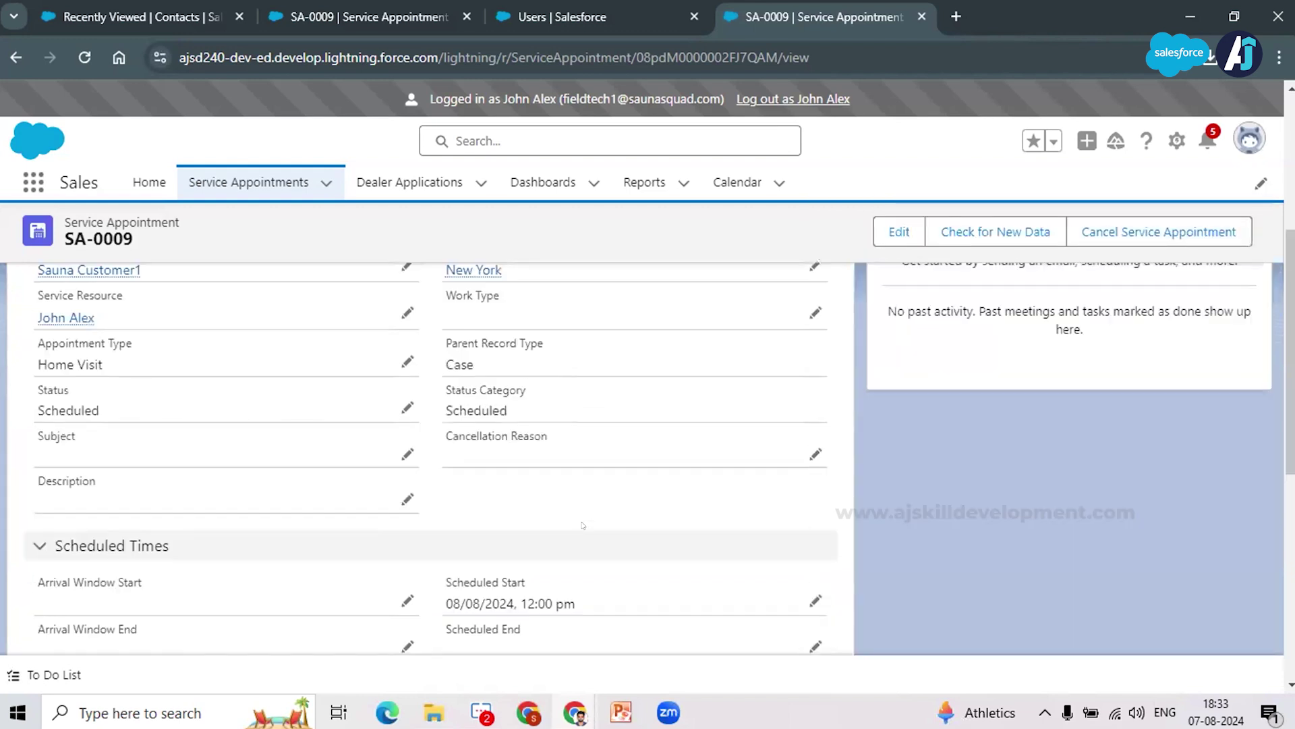
{"action": "scroll", "coordinate": [670, 309], "scroll_direction": "down", "scroll_amount": 2}
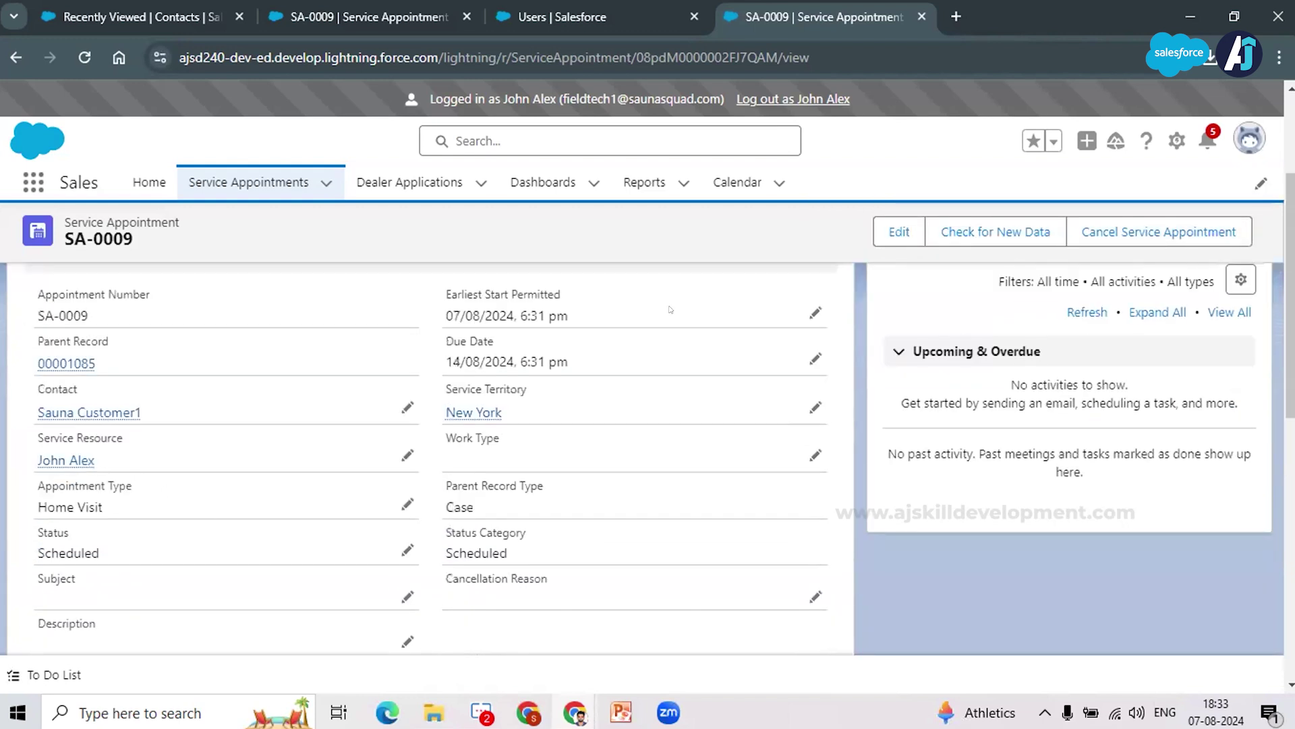
Step: Set SA-0009's status to Completed, save it, then refresh Gmail for the completion email
{"action": "left_click", "coordinate": [408, 550]}
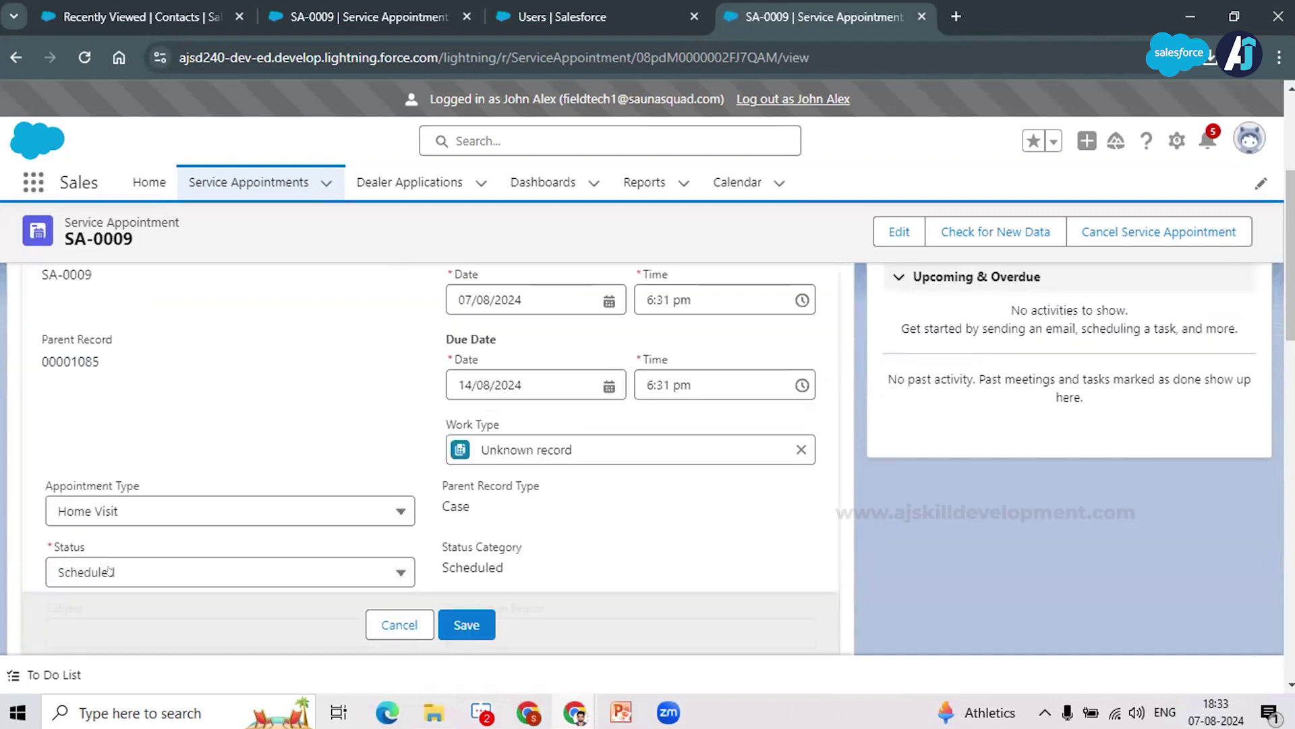
{"action": "left_click", "coordinate": [91, 570]}
{"action": "left_click", "coordinate": [273, 357]}
{"action": "scroll", "coordinate": [274, 357], "scroll_direction": "down", "scroll_amount": 2}
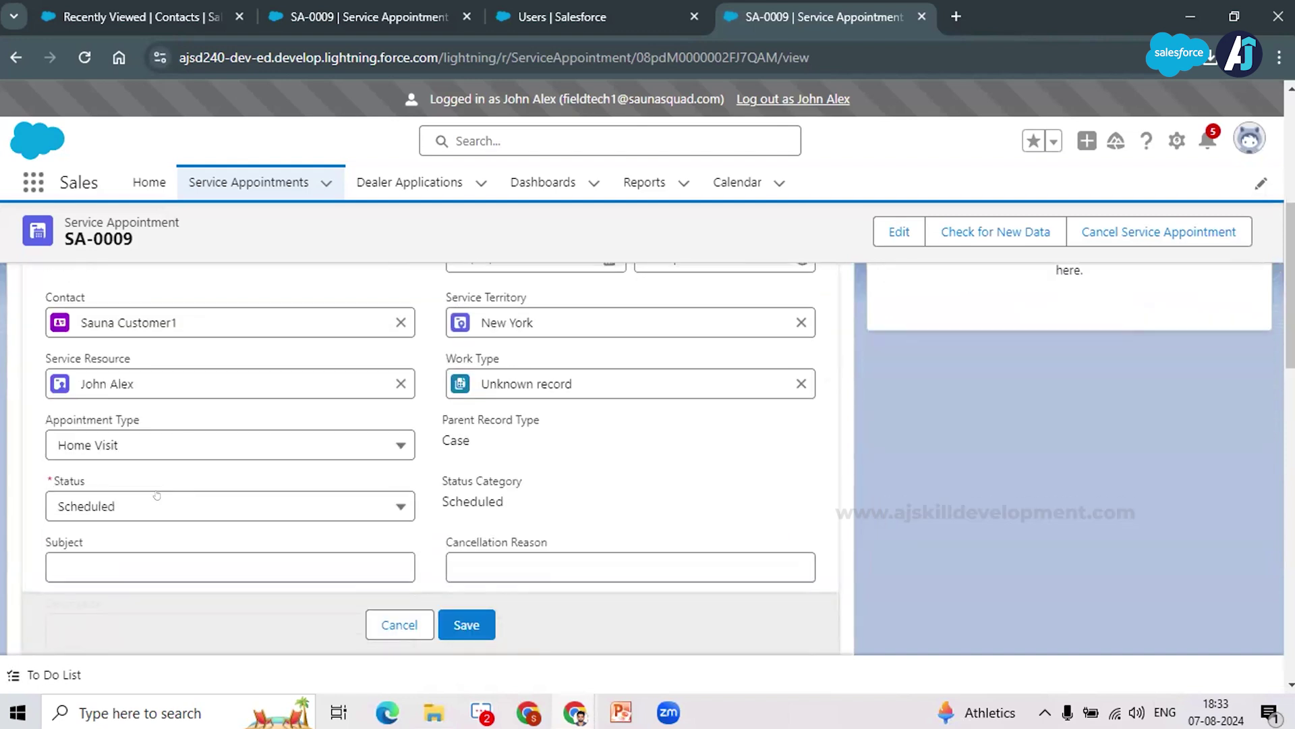
{"action": "left_click", "coordinate": [202, 506]}
{"action": "left_click", "coordinate": [108, 451]}
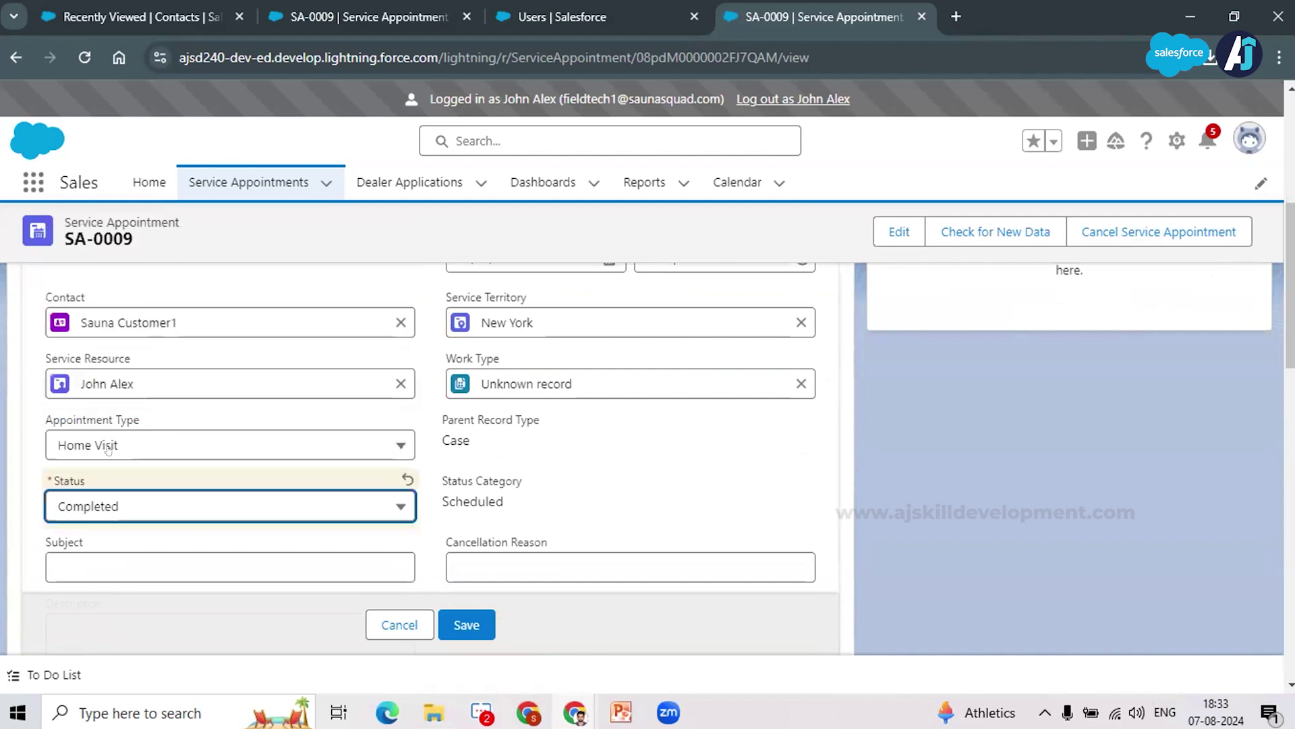
{"action": "left_click", "coordinate": [443, 628]}
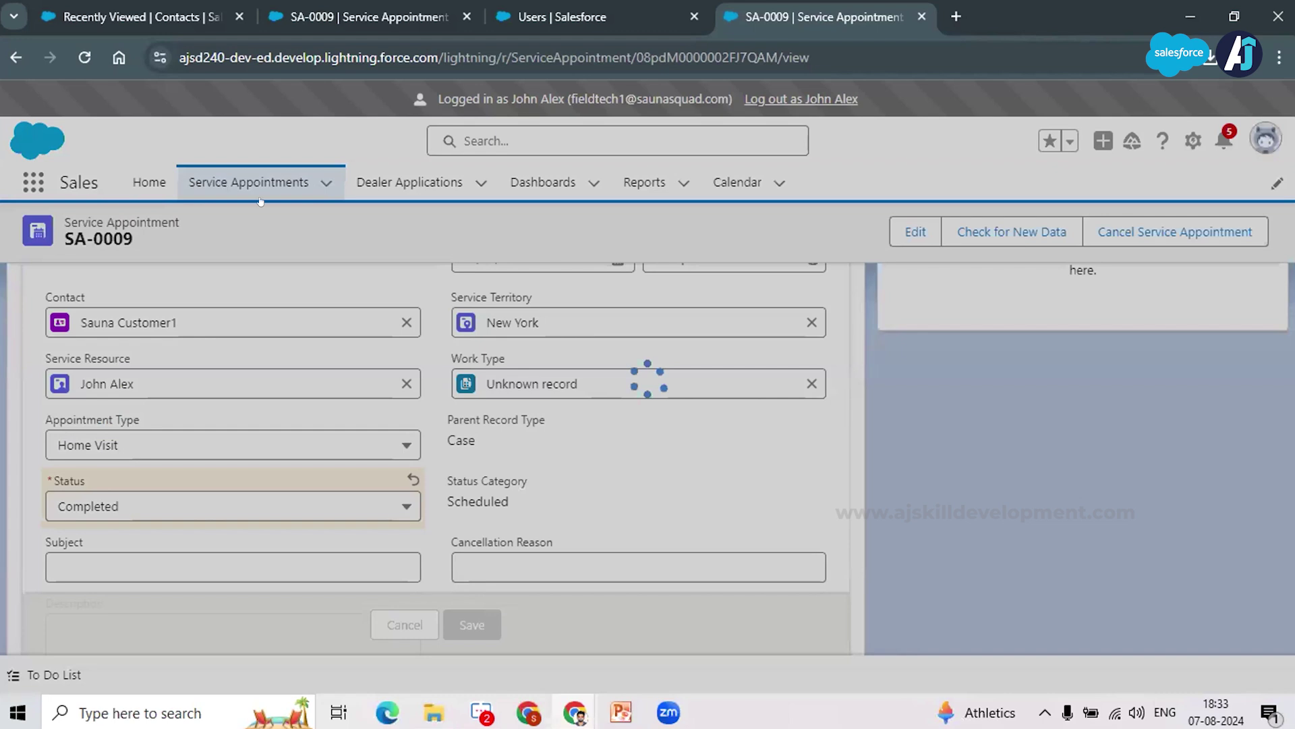
{"action": "key", "text": "alt+Tab"}
{"action": "left_click", "coordinate": [312, 200]}
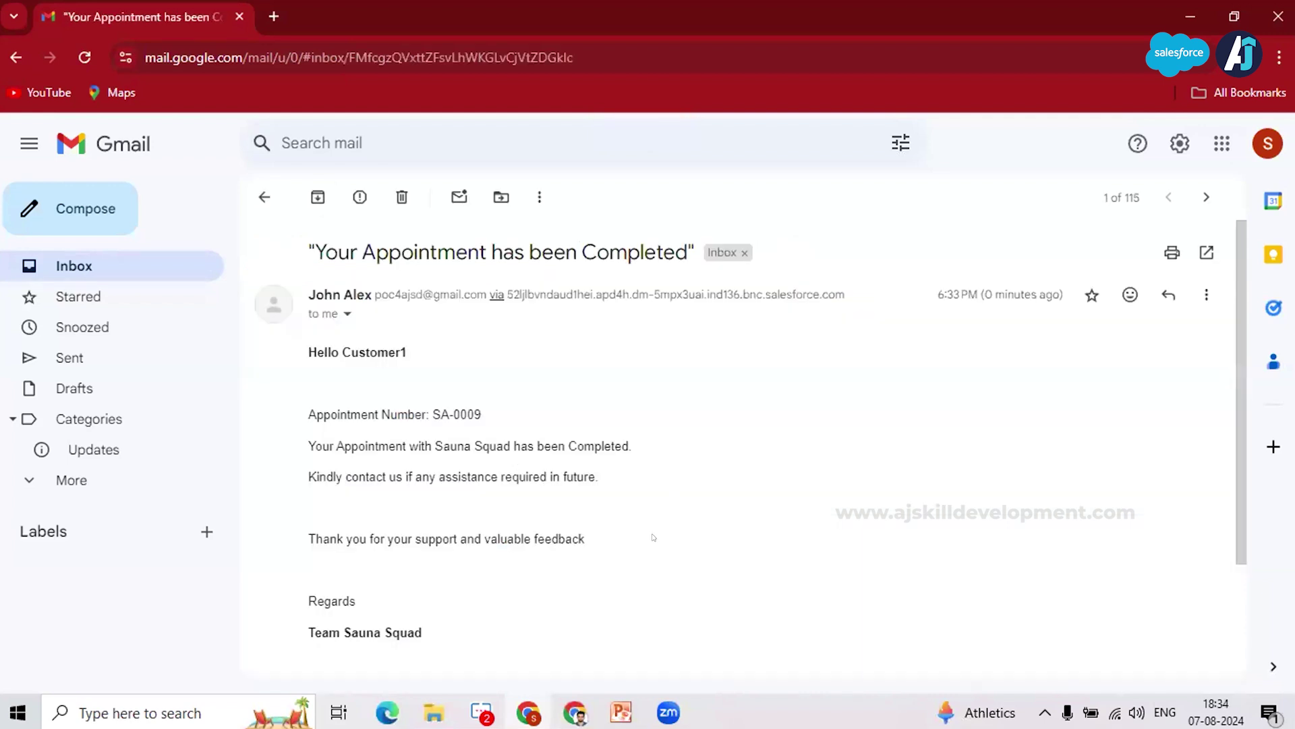
Step: Leave the 'Your Appointment has been Completed' email and return to the Gmail inbox list
{"action": "left_click", "coordinate": [263, 198]}
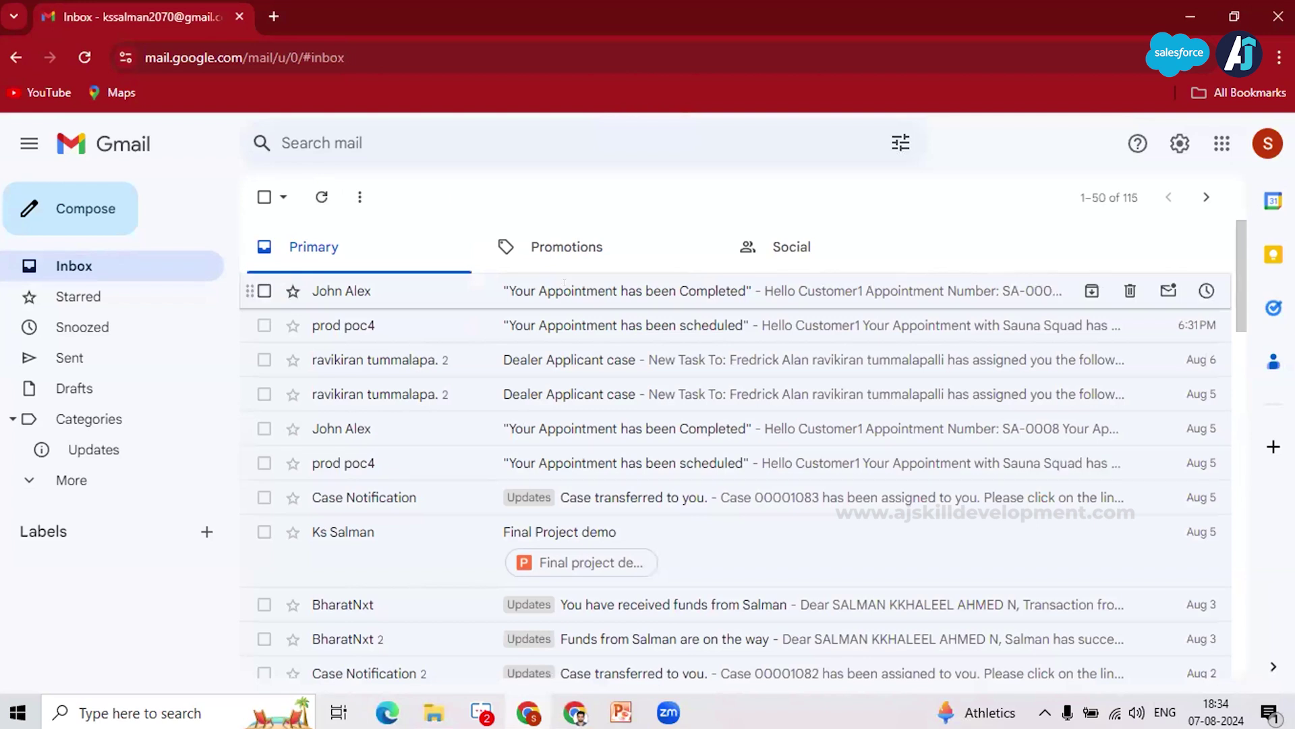
{"action": "scroll", "coordinate": [516, 449], "scroll_direction": "up", "scroll_amount": 1}
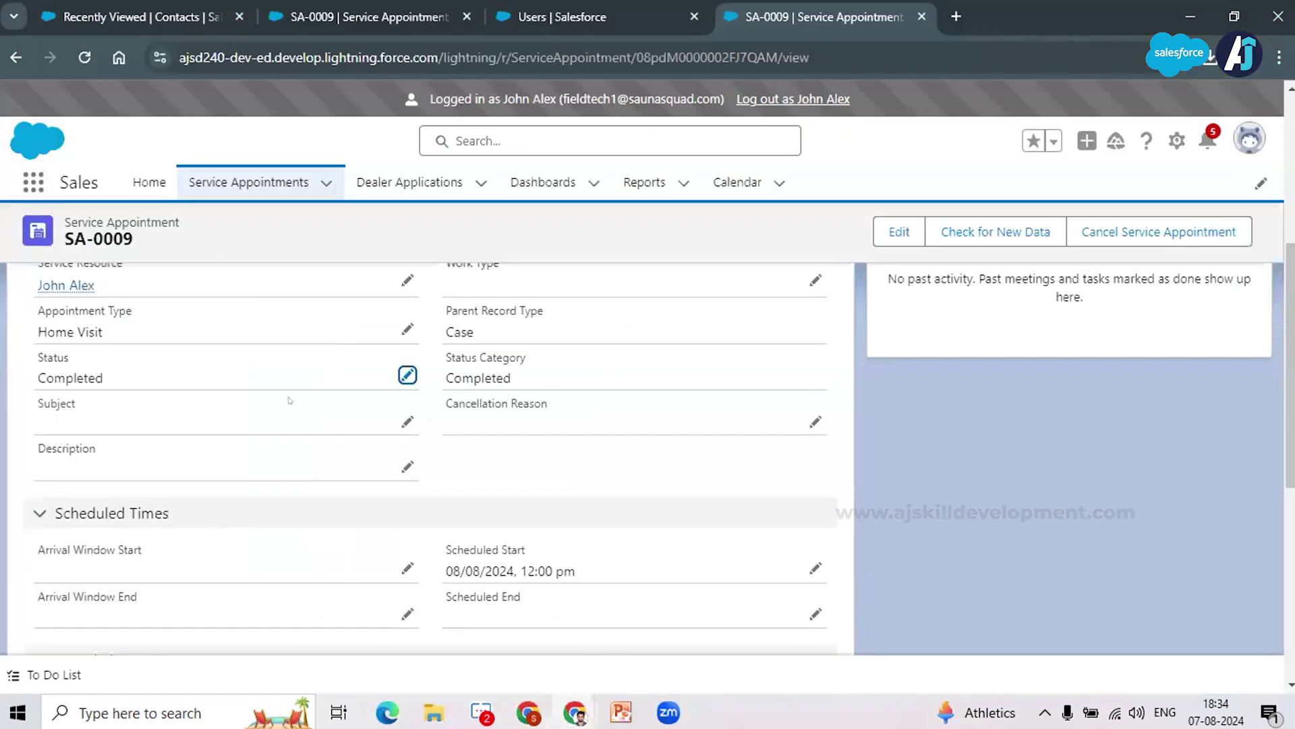
Step: Show the All Service Appointments list view, then bring up the community Help and Support window
{"action": "scroll", "coordinate": [233, 174], "scroll_direction": "up", "scroll_amount": 3}
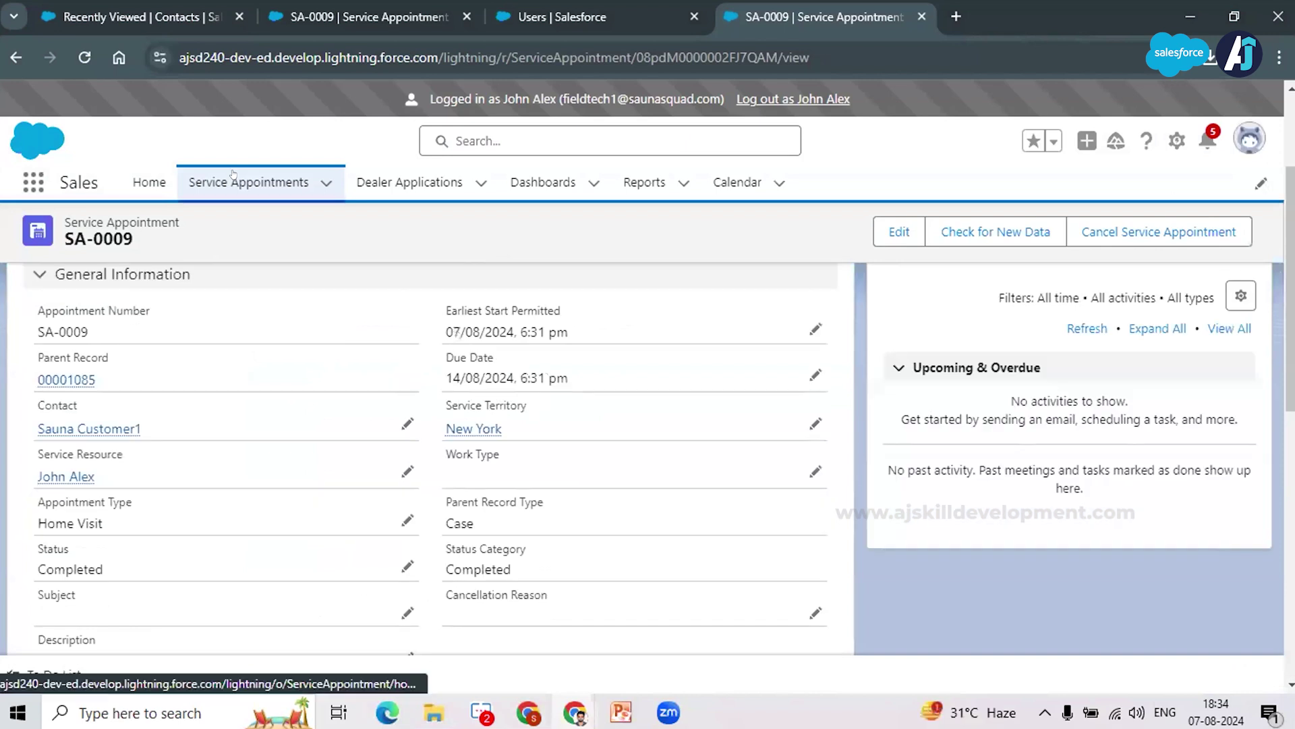
{"action": "left_click", "coordinate": [233, 176]}
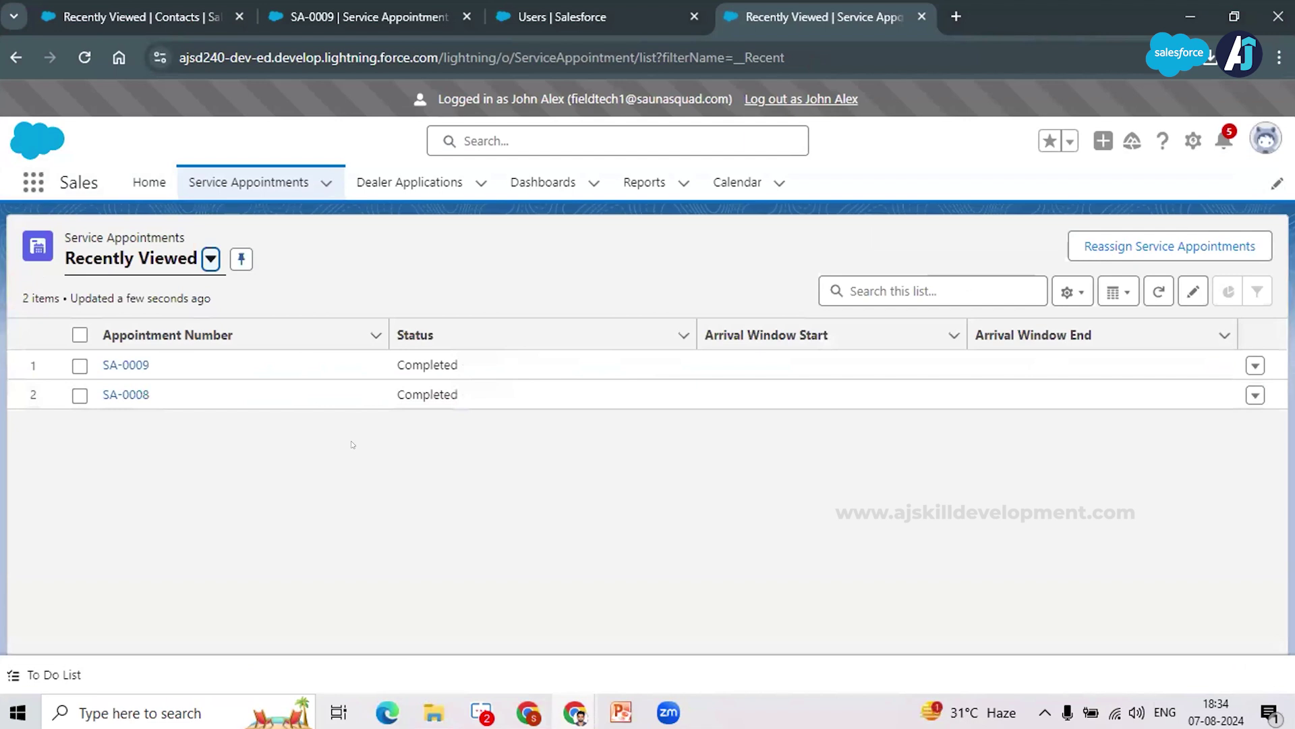
{"action": "left_click", "coordinate": [199, 255]}
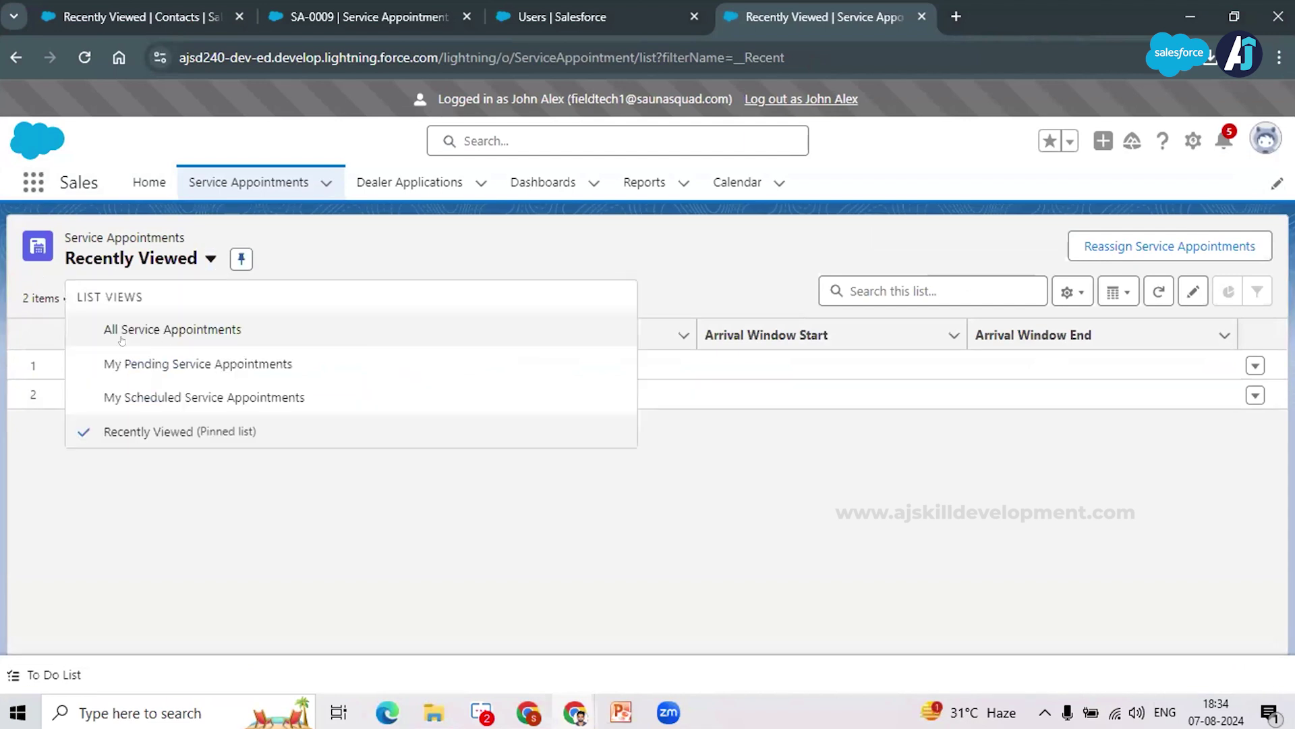
{"action": "left_click", "coordinate": [135, 331]}
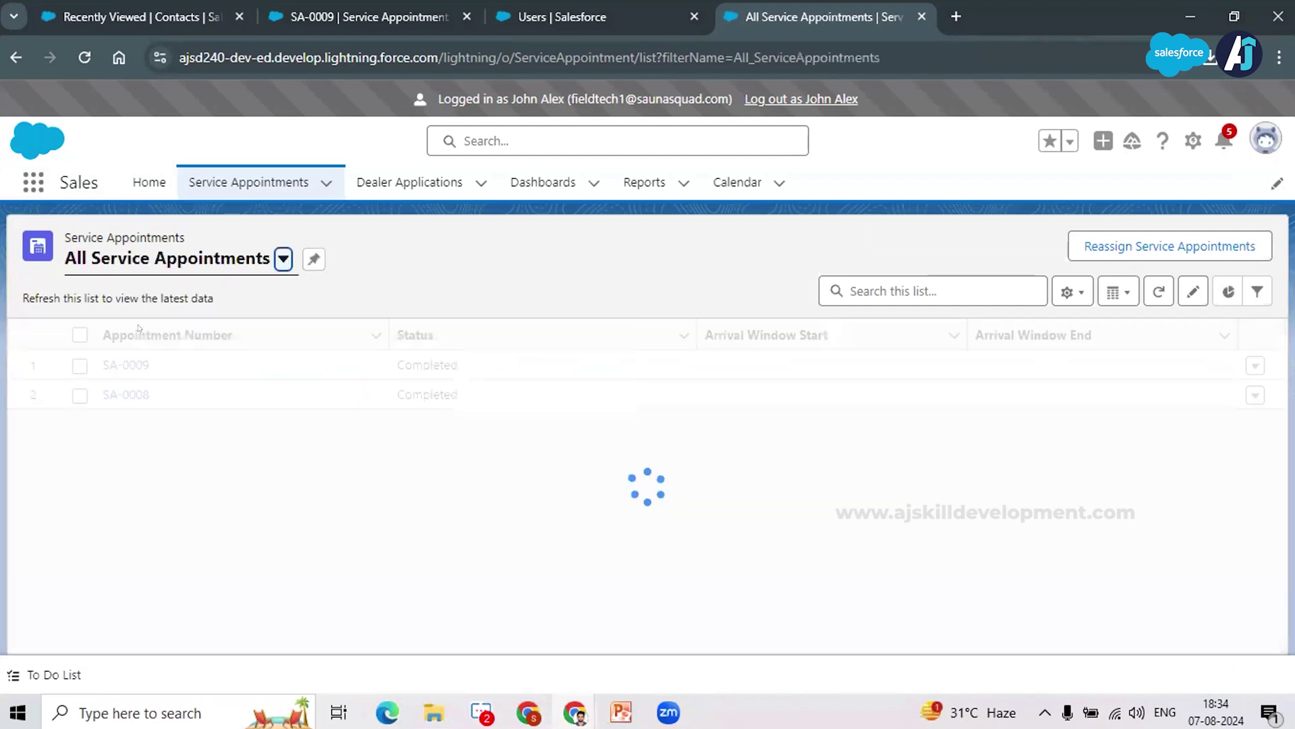
{"action": "mouse_move", "coordinate": [575, 711]}
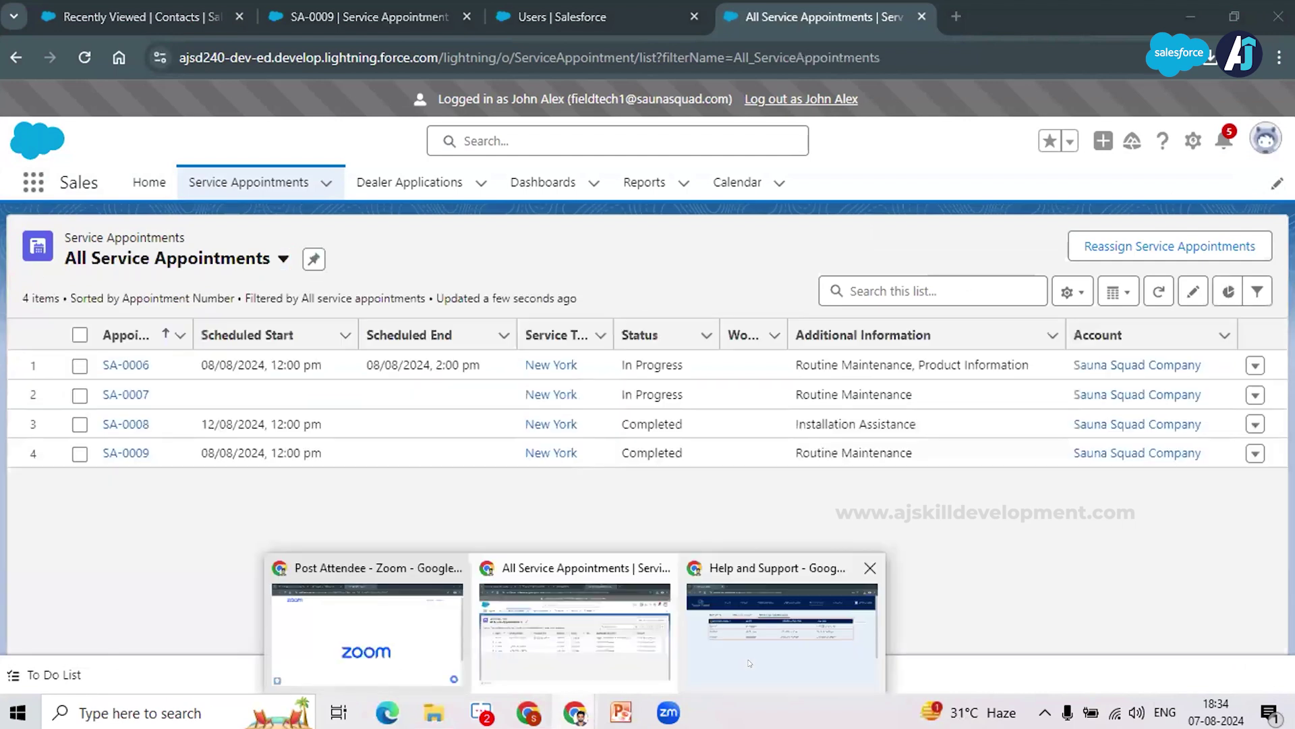
{"action": "left_click", "coordinate": [781, 636]}
Step: Reload the Sauna Squad page and view its Service Appointment Status table, now showing SA-0009 Completed
{"action": "left_click", "coordinate": [1208, 129]}
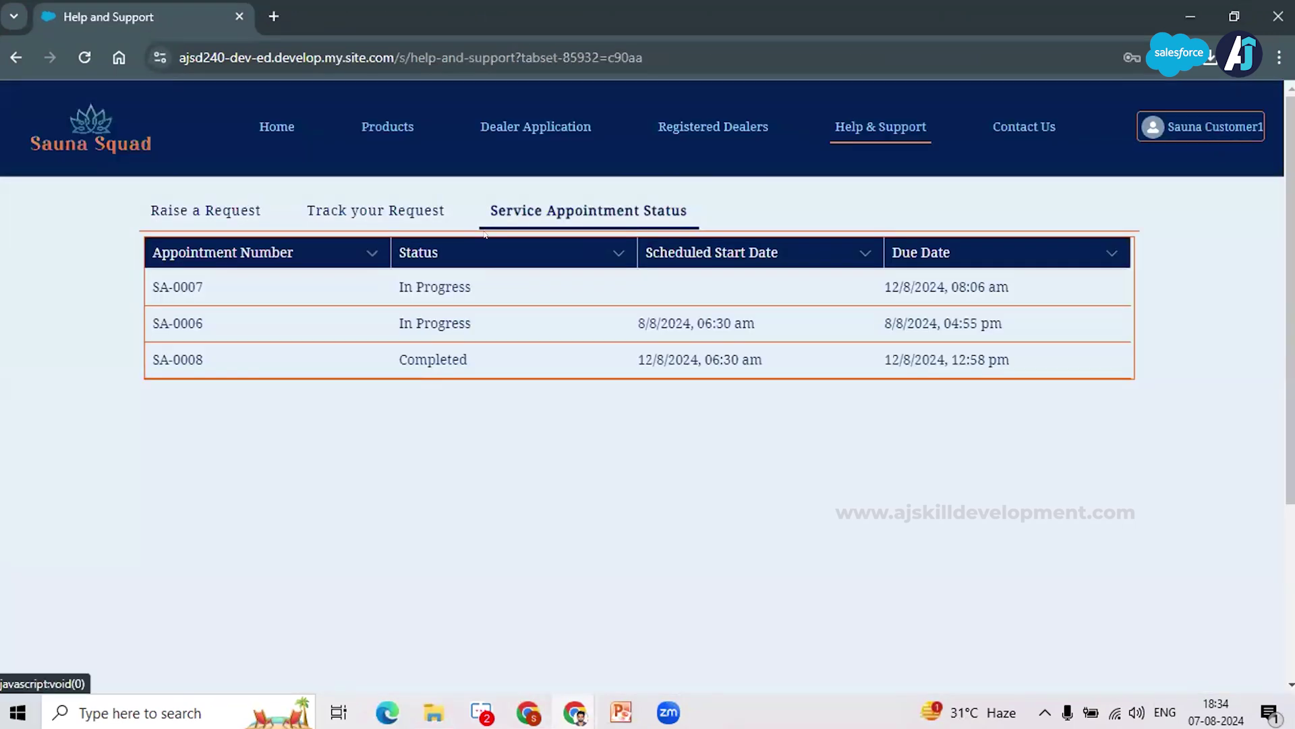
{"action": "left_click", "coordinate": [76, 50]}
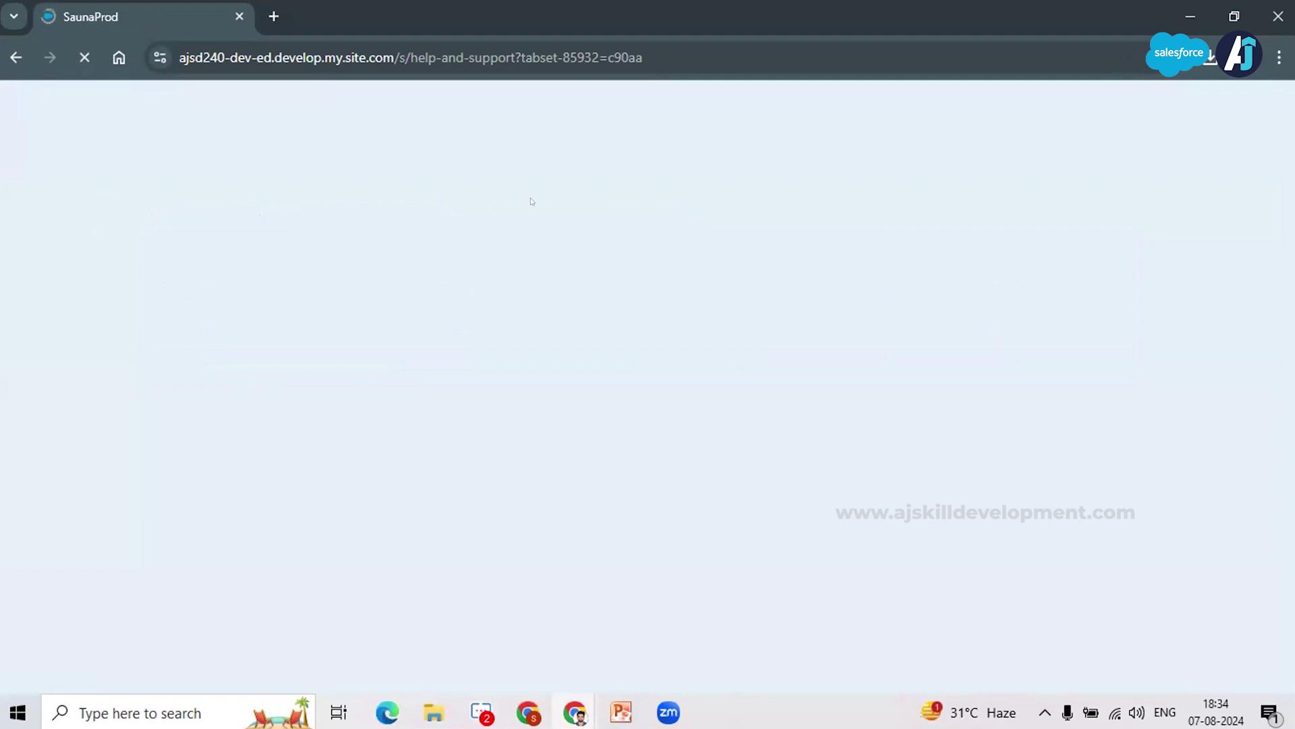
{"action": "left_click", "coordinate": [550, 215]}
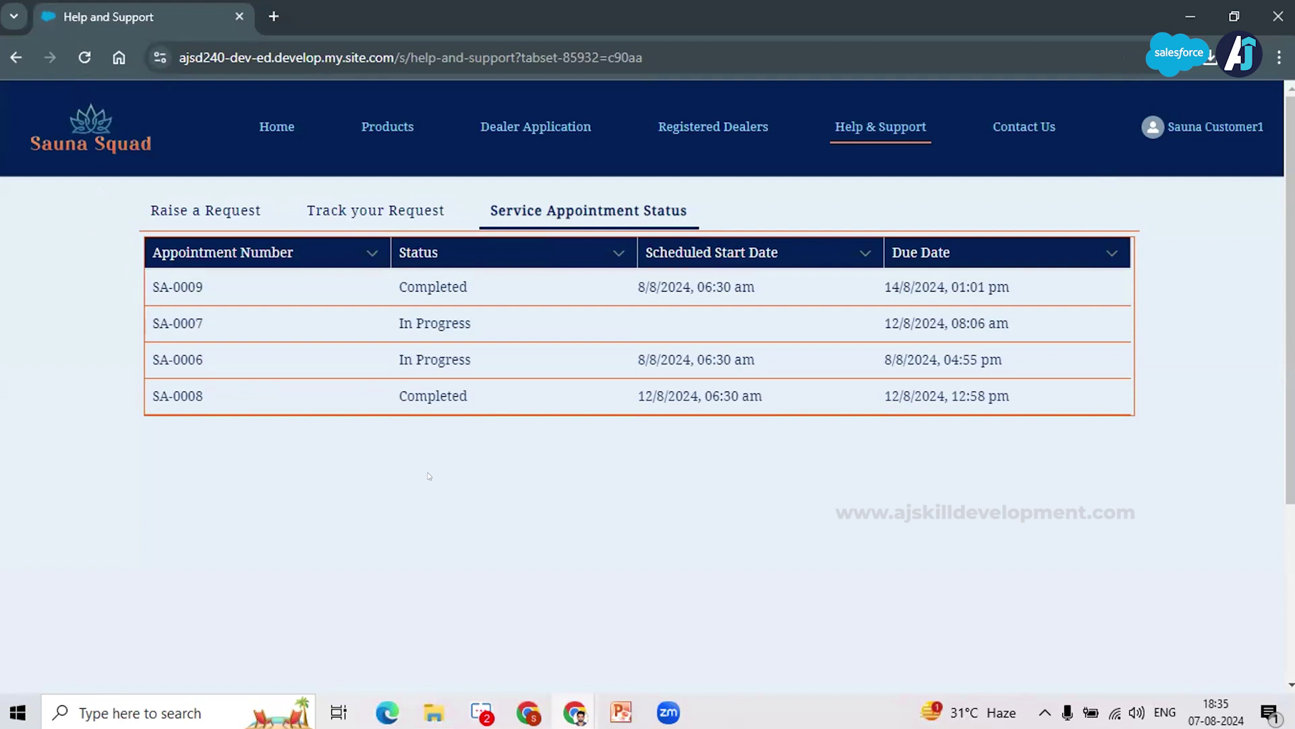
{"action": "key", "text": "alt+Tab"}
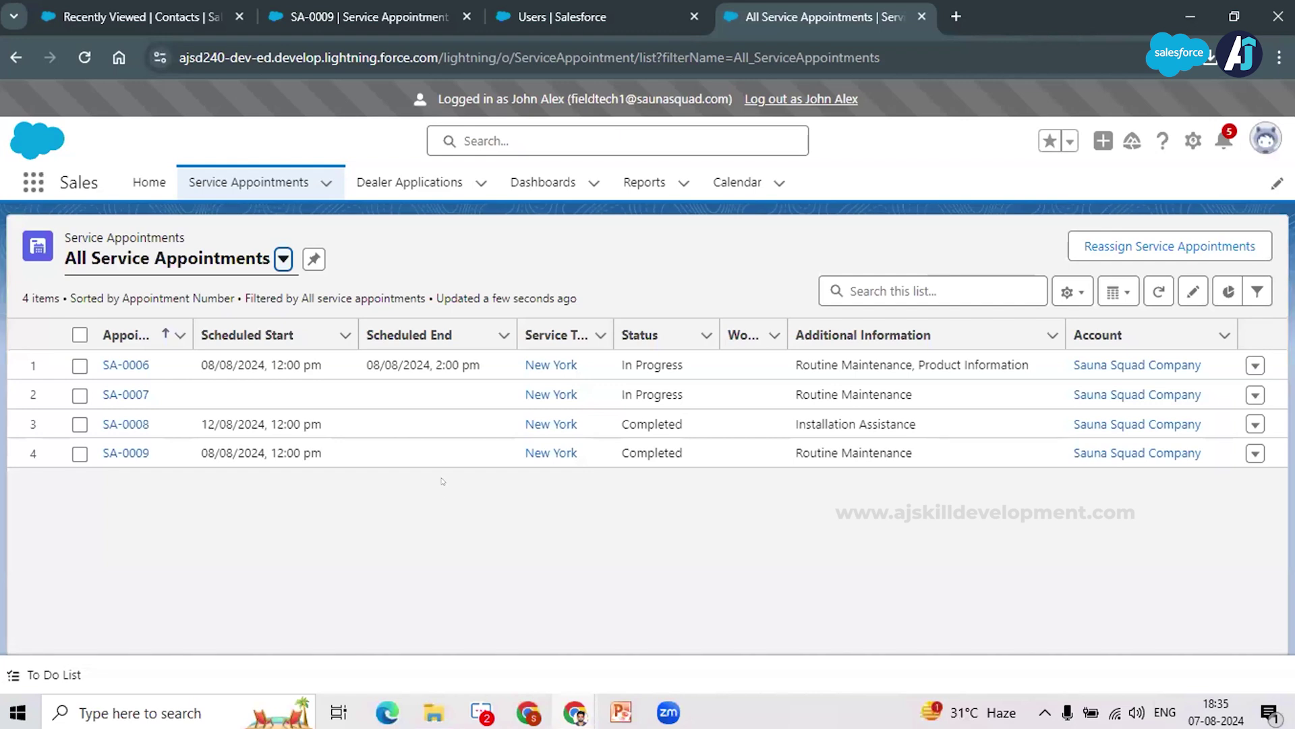
Step: In the Sauna Squad Project deck, move from slide 15 to the slide 14 Territory Management slide
{"action": "left_click", "coordinate": [637, 719]}
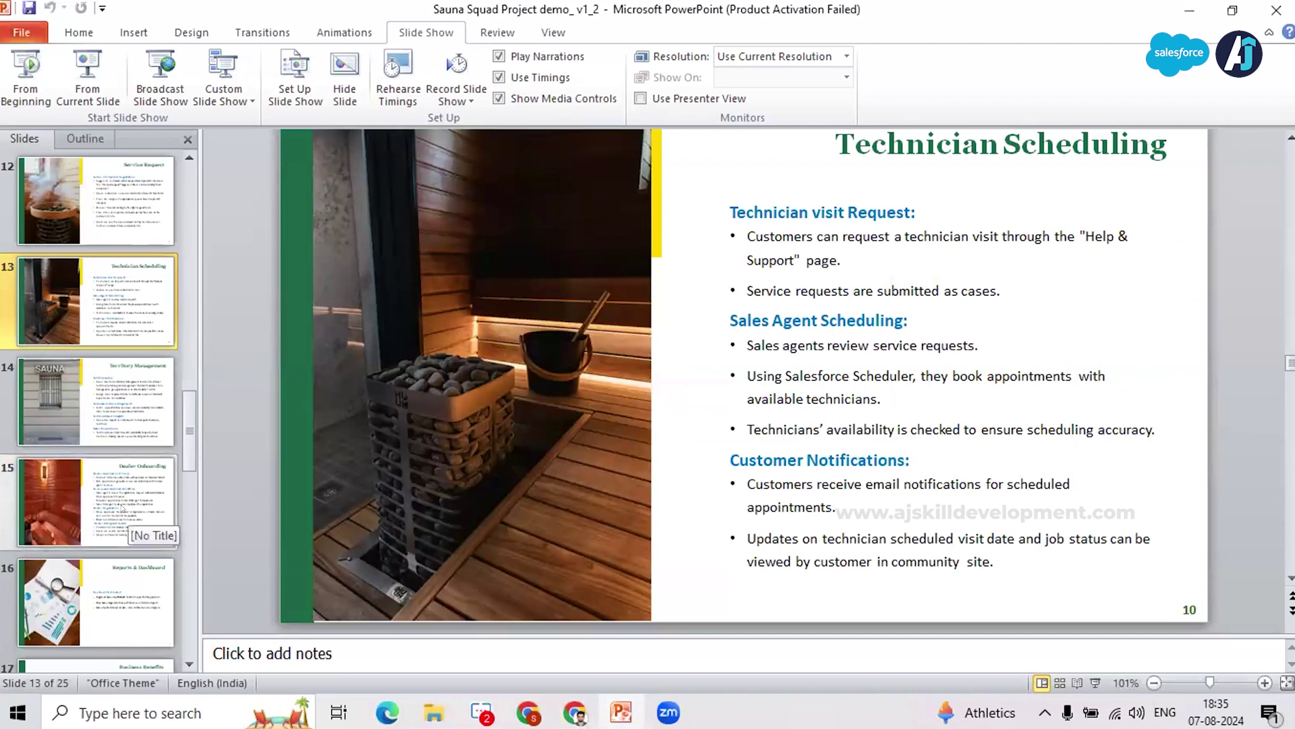
{"action": "left_click", "coordinate": [122, 510]}
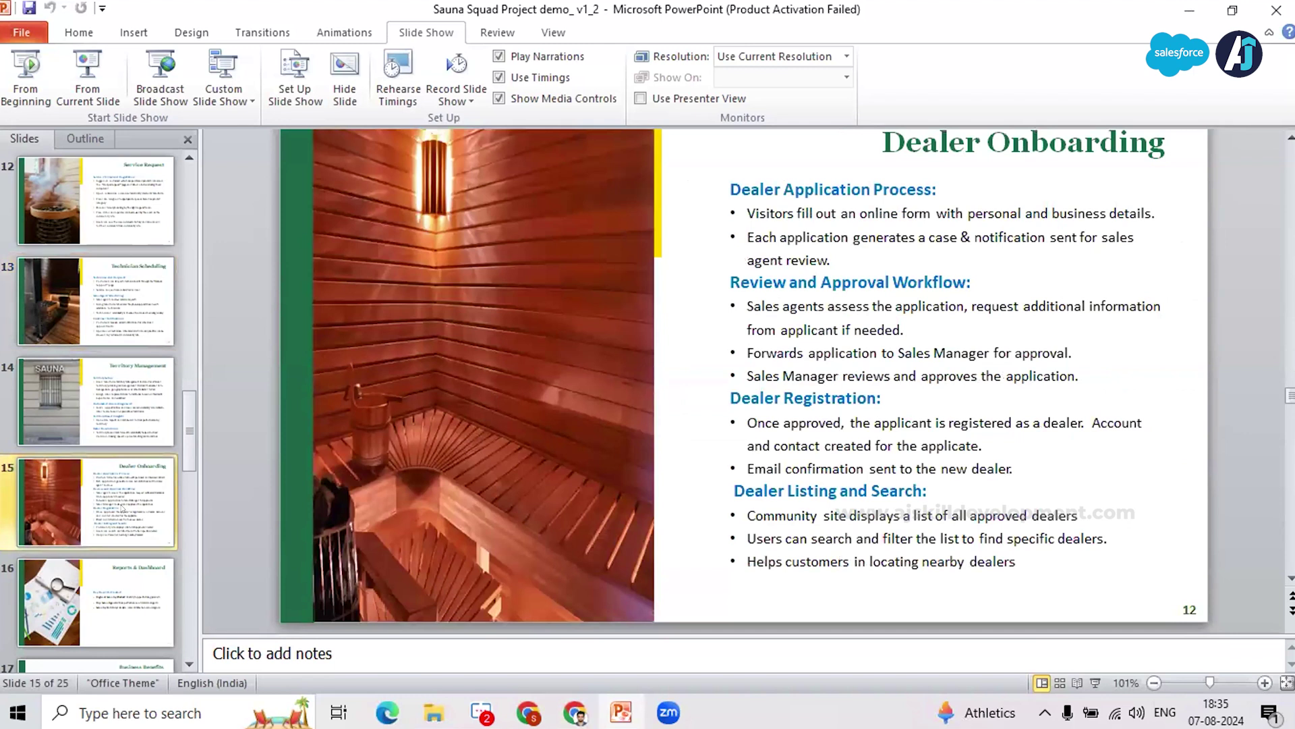
{"action": "left_click", "coordinate": [135, 419]}
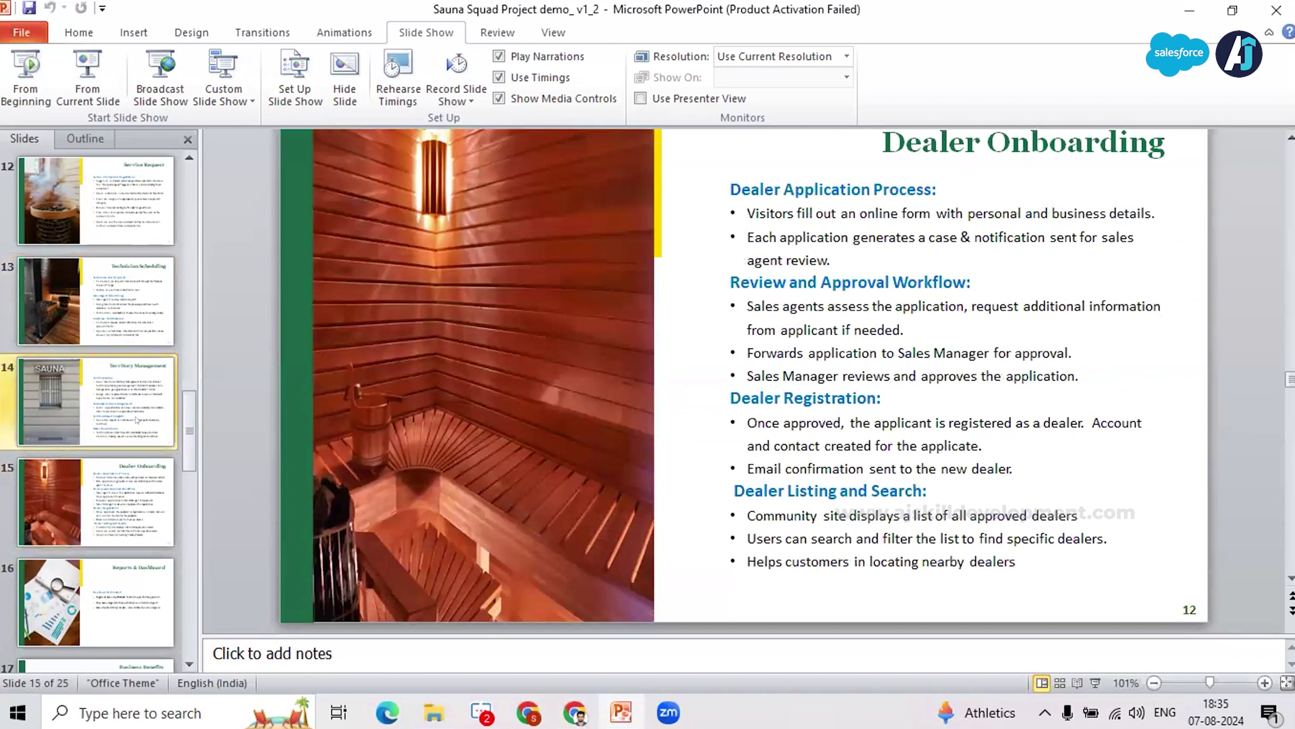
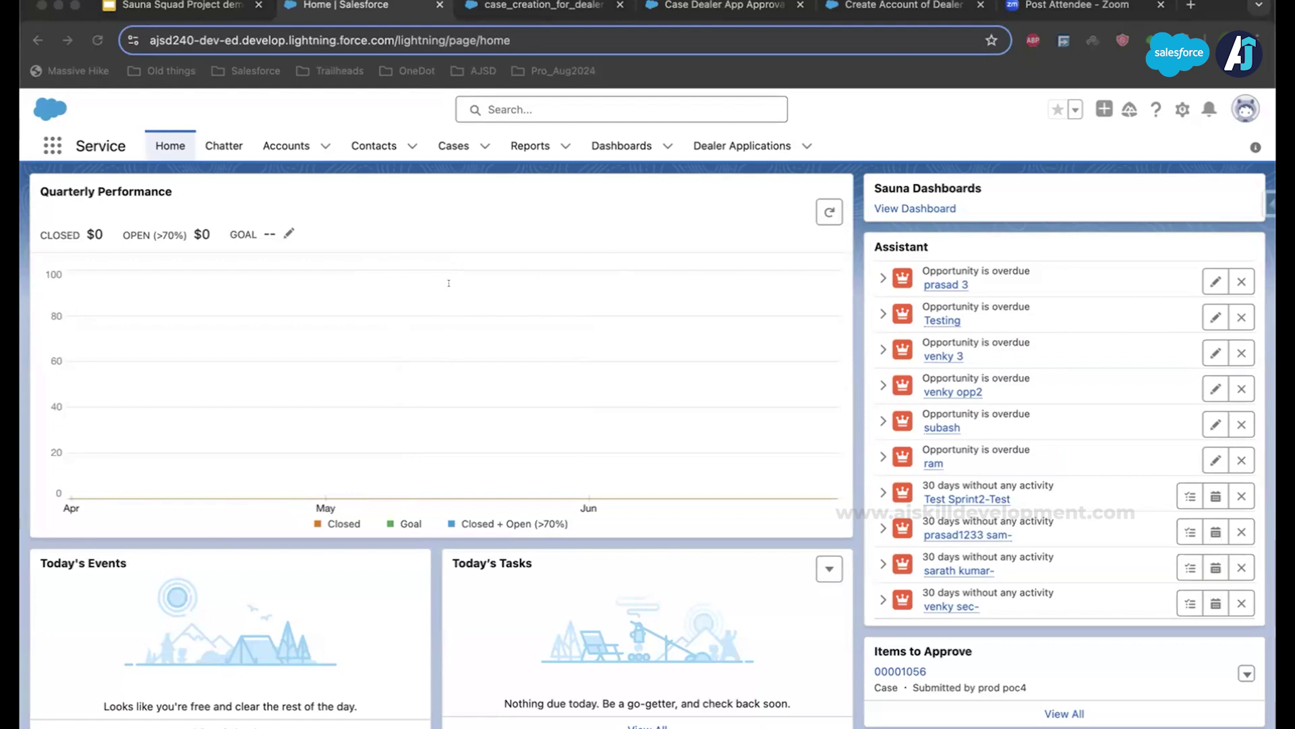
Step: Switch to the Sauna Squad dealer application form window
{"action": "key", "text": "super+grave"}
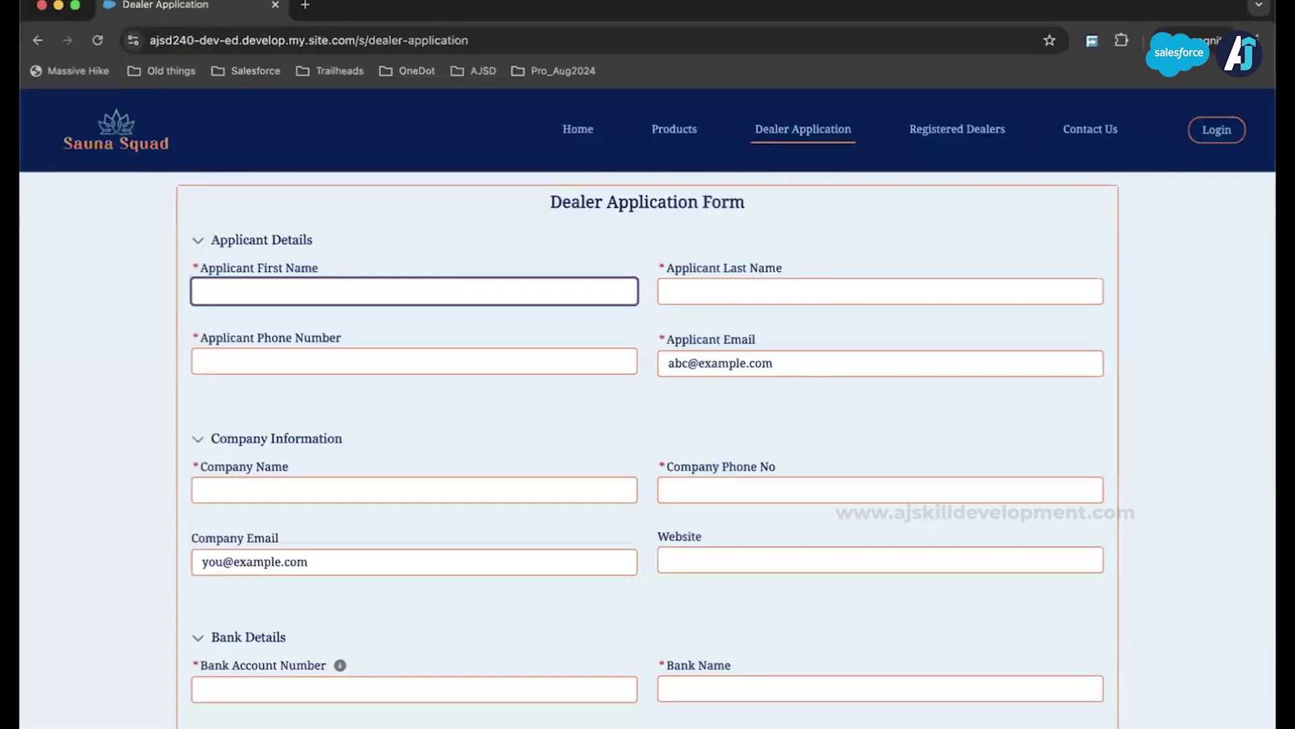
Step: Enter the applicant's first name, last name and phone number
{"action": "left_click", "coordinate": [685, 284]}
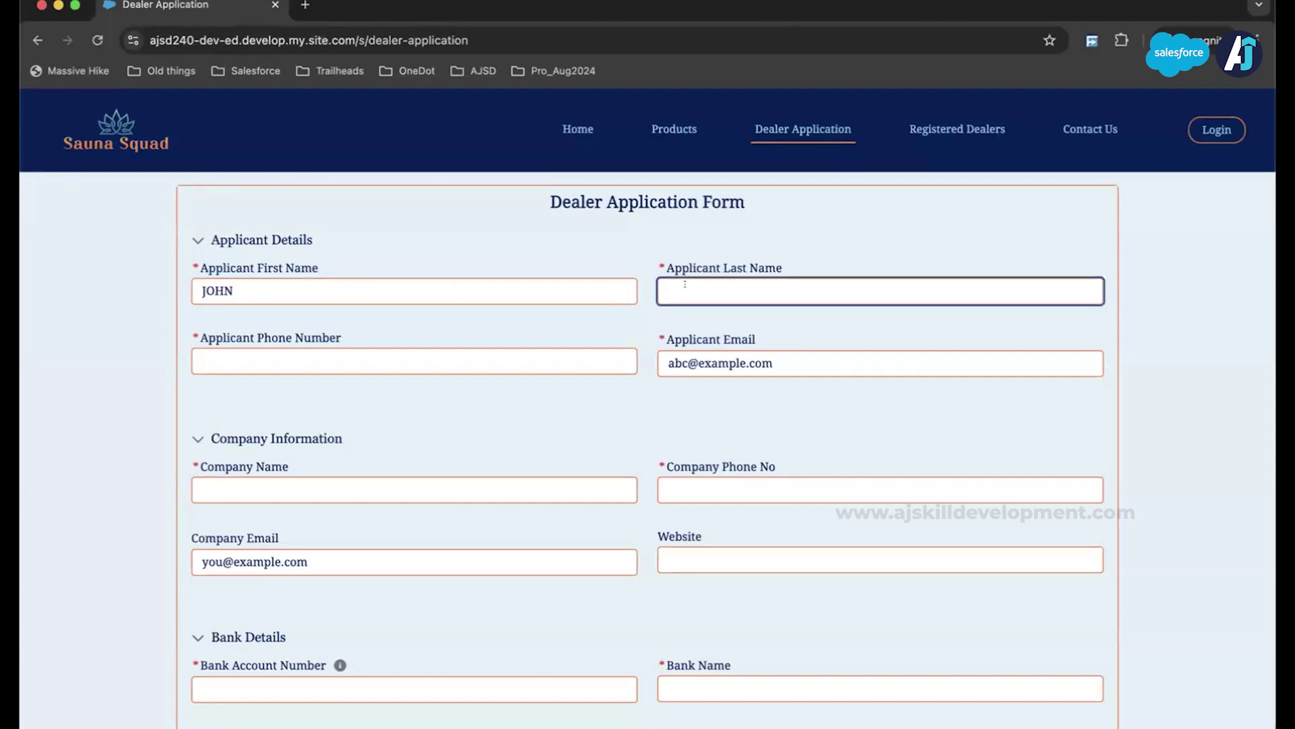
{"action": "left_click", "coordinate": [433, 362]}
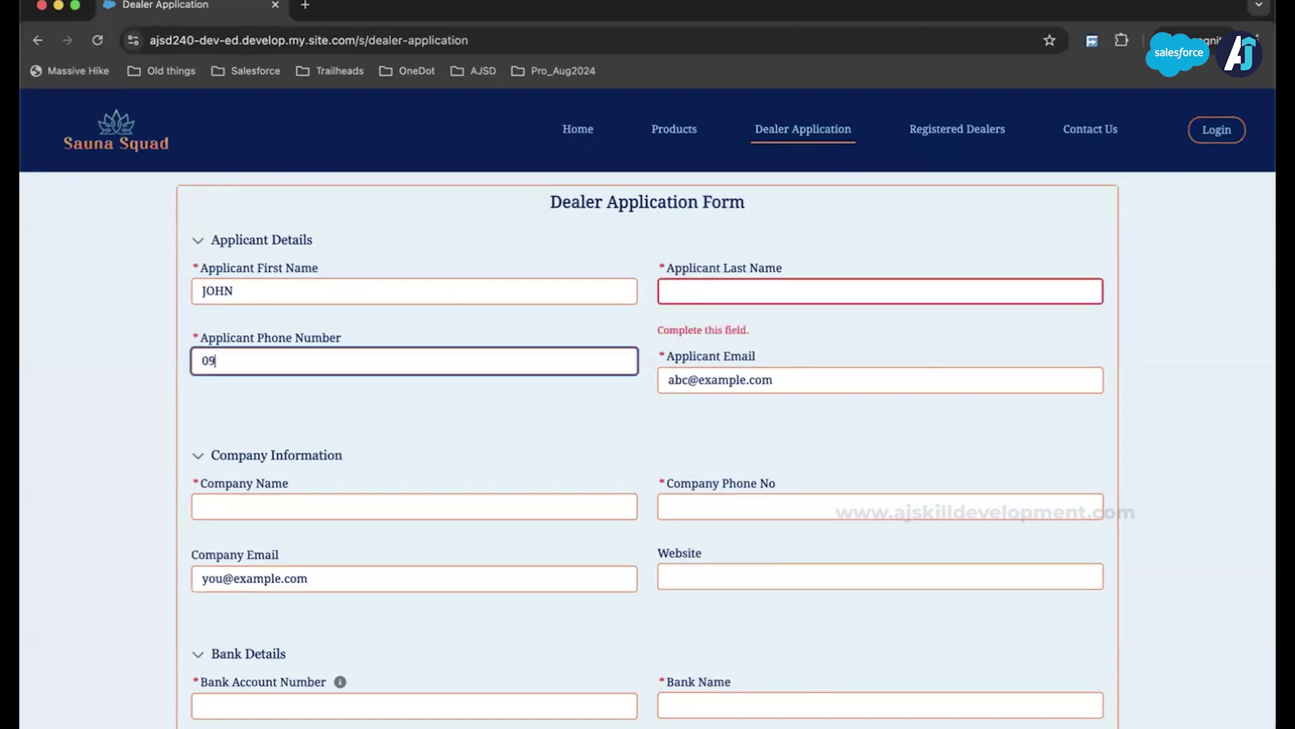
{"action": "left_click", "coordinate": [793, 292]}
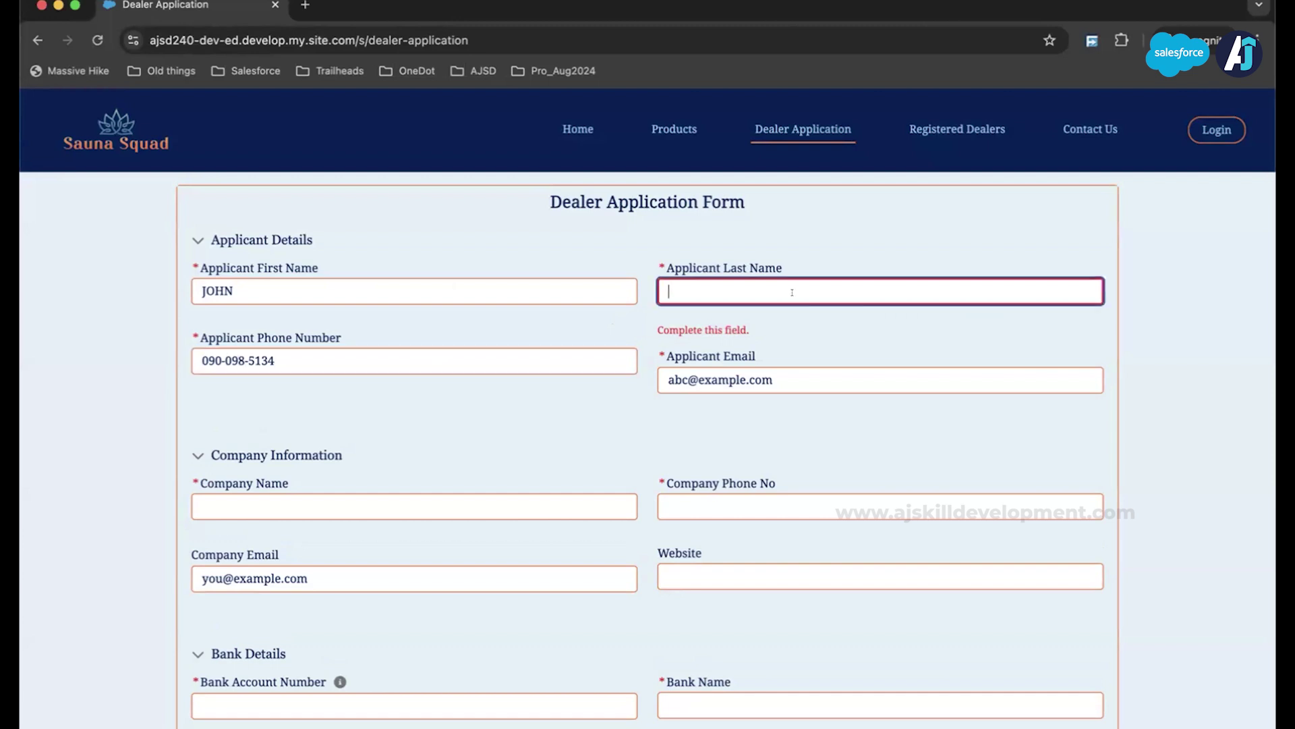
Step: Fill in the applicant's e-mail address, correcting the typos
{"action": "left_click", "coordinate": [796, 376]}
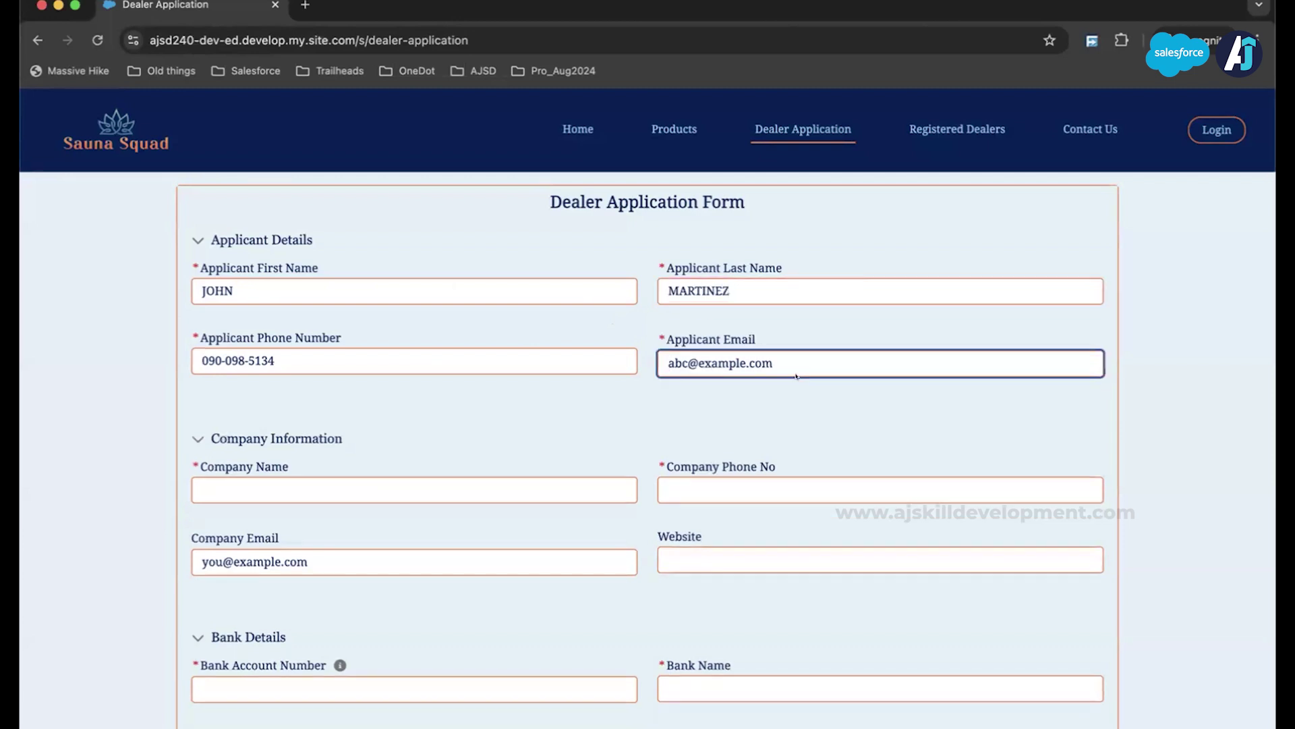
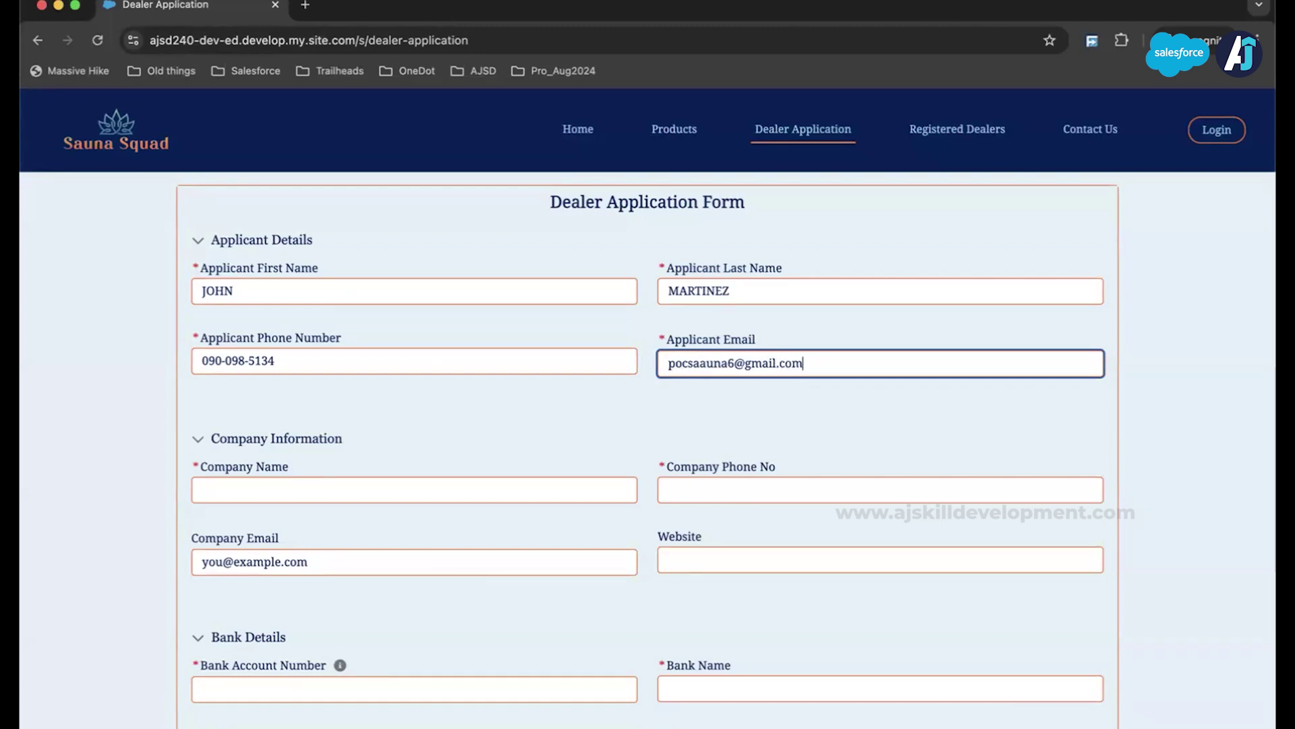
{"action": "left_click", "coordinate": [380, 482]}
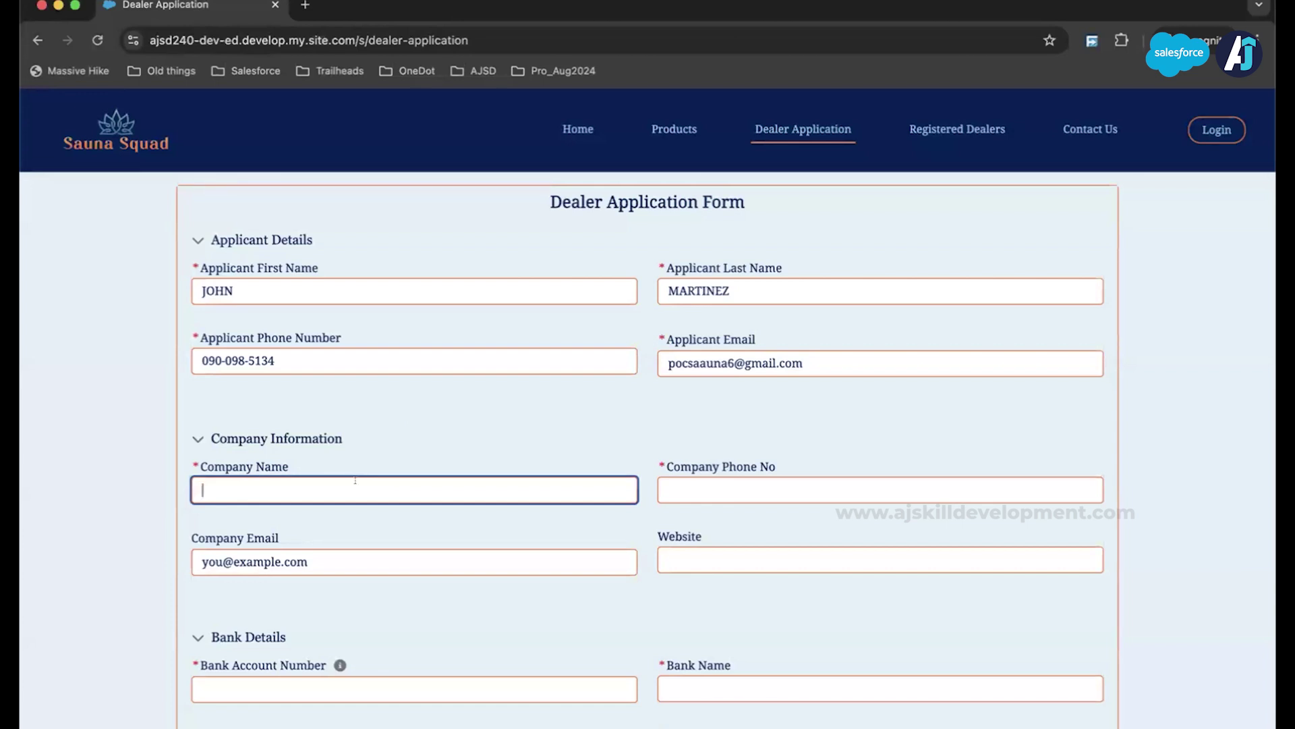
Step: Enter company name REDWOOD OUTDOORS and the company's e-mail address
{"action": "type", "text": "REDWOOD OUTDOOR"}
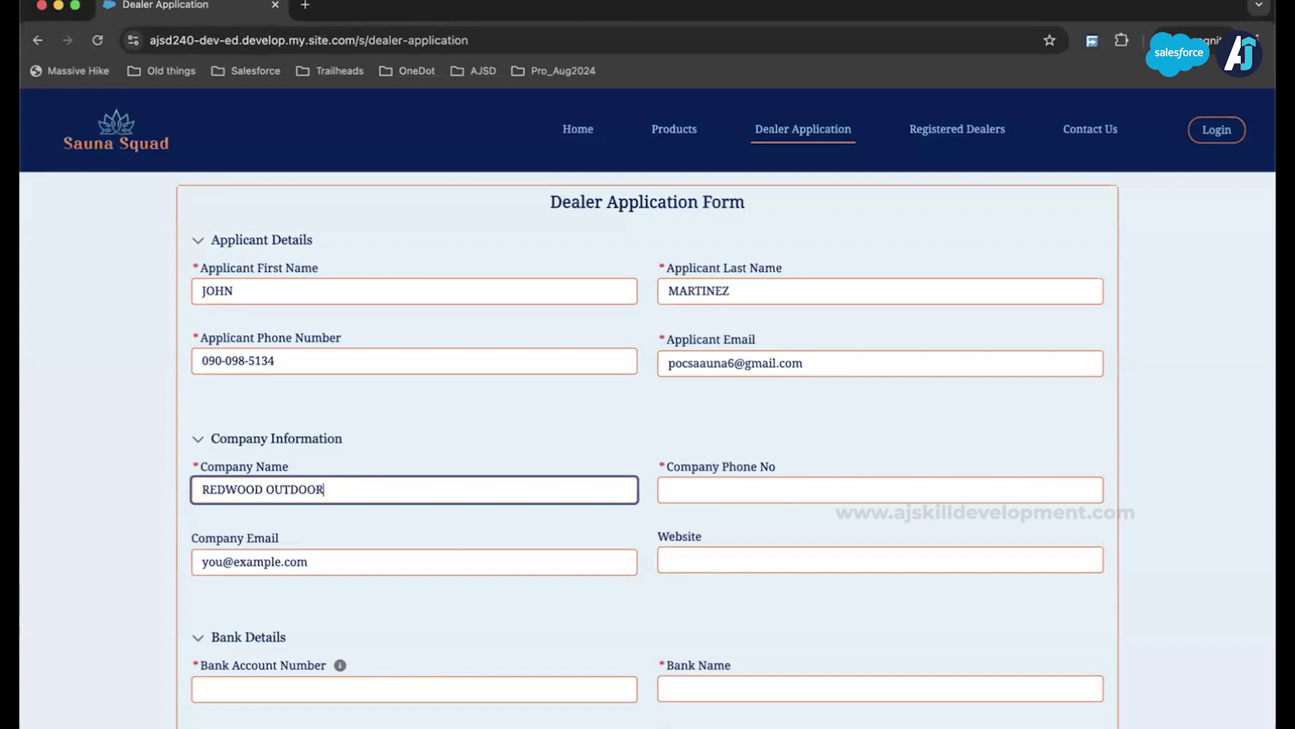
{"action": "type", "text": "S"}
{"action": "left_click", "coordinate": [203, 562]}
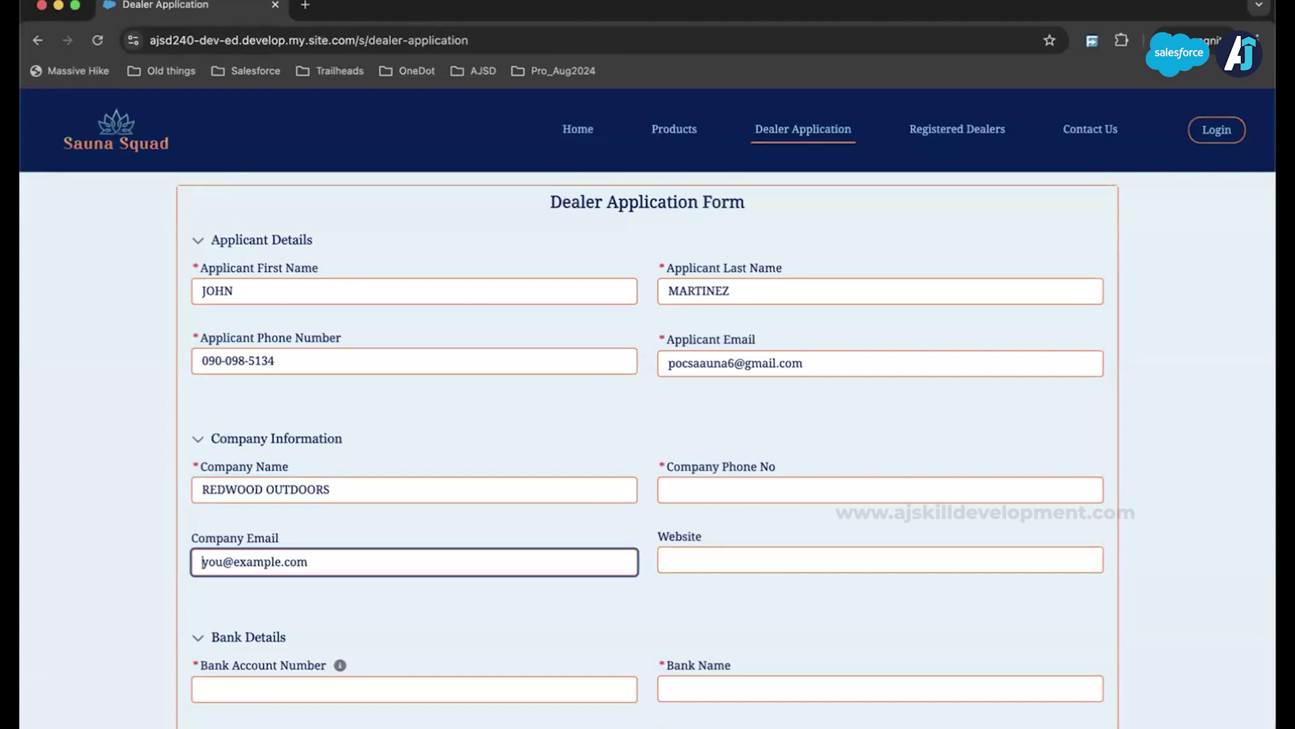
{"action": "type", "text": "rred"}
{"action": "key", "text": "BackSpace"}
{"action": "key", "text": "BackSpace"}
{"action": "key", "text": "BackSpace"}
{"action": "key", "text": "BackSpace"}
{"action": "left_click", "coordinate": [203, 562]}
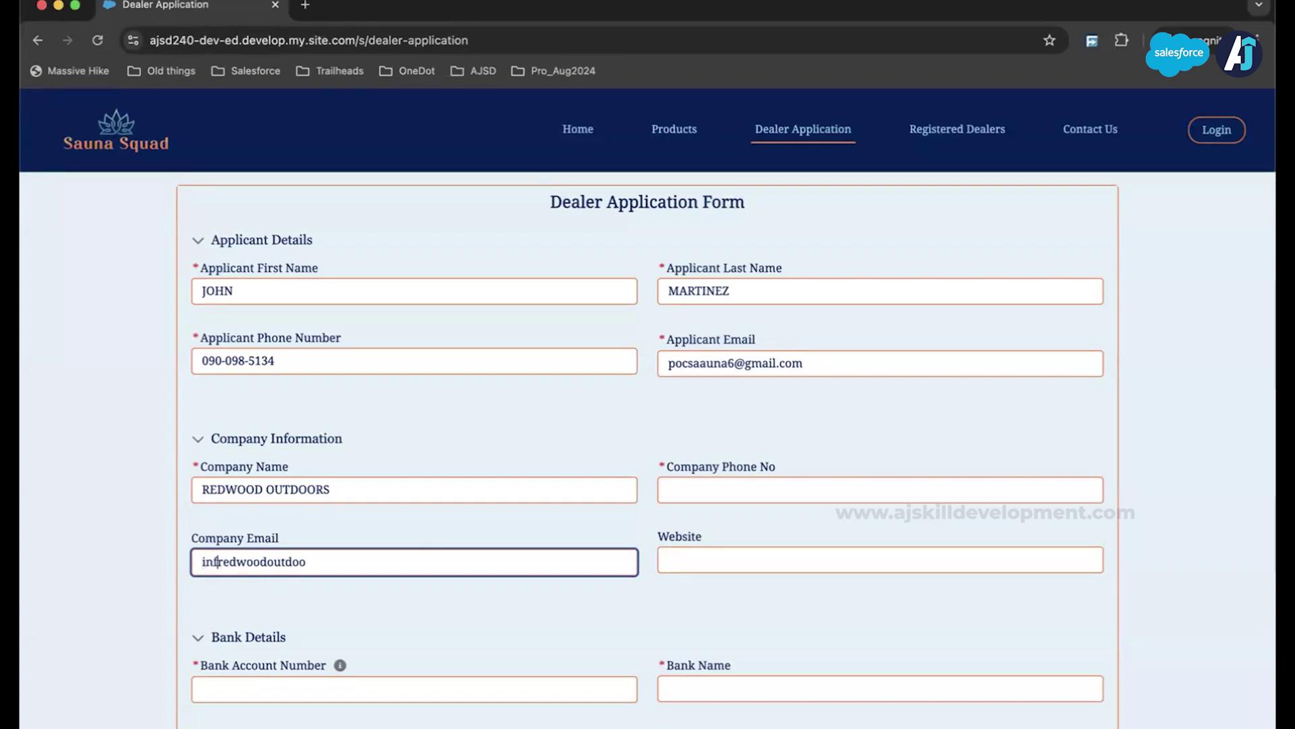
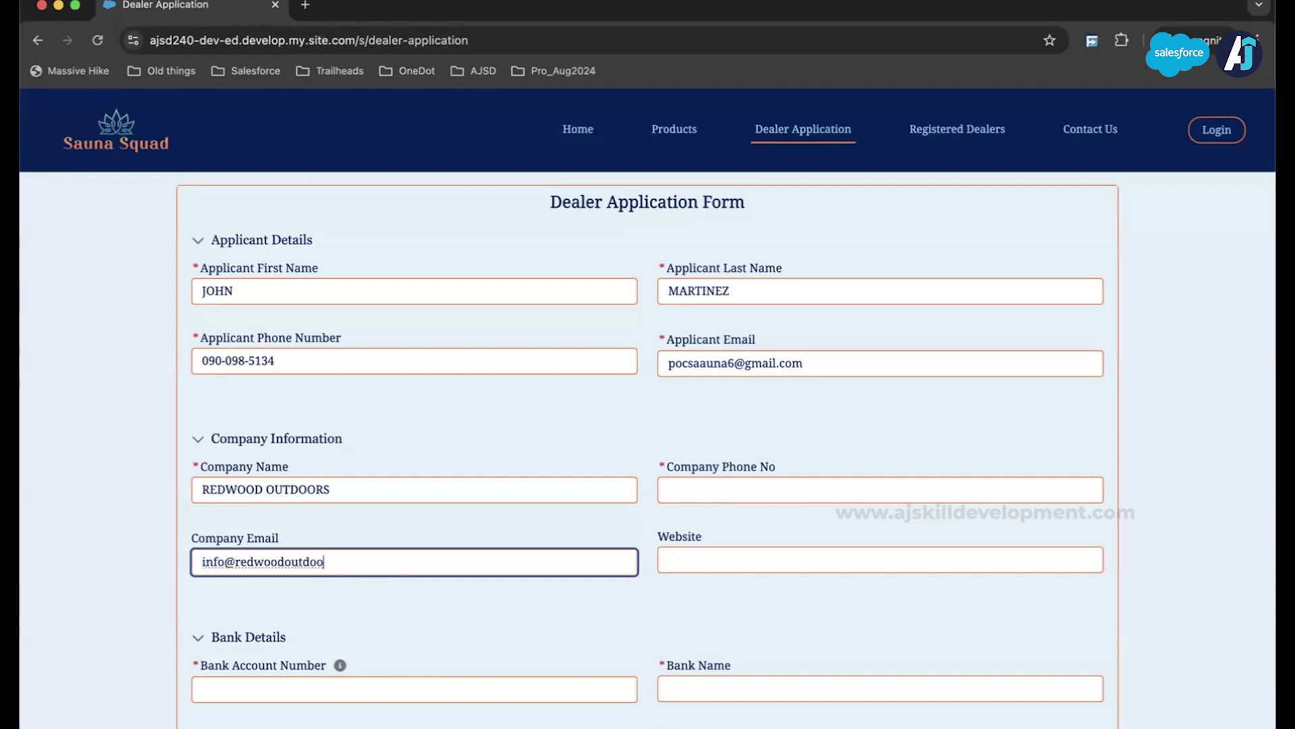
{"action": "type", "text": "u"}
{"action": "key", "text": "BackSpace"}
{"action": "type", "text": "u"}
{"action": "key", "text": "BackSpace"}
{"action": "type", "text": "ors.com"}
{"action": "left_click", "coordinate": [754, 481]}
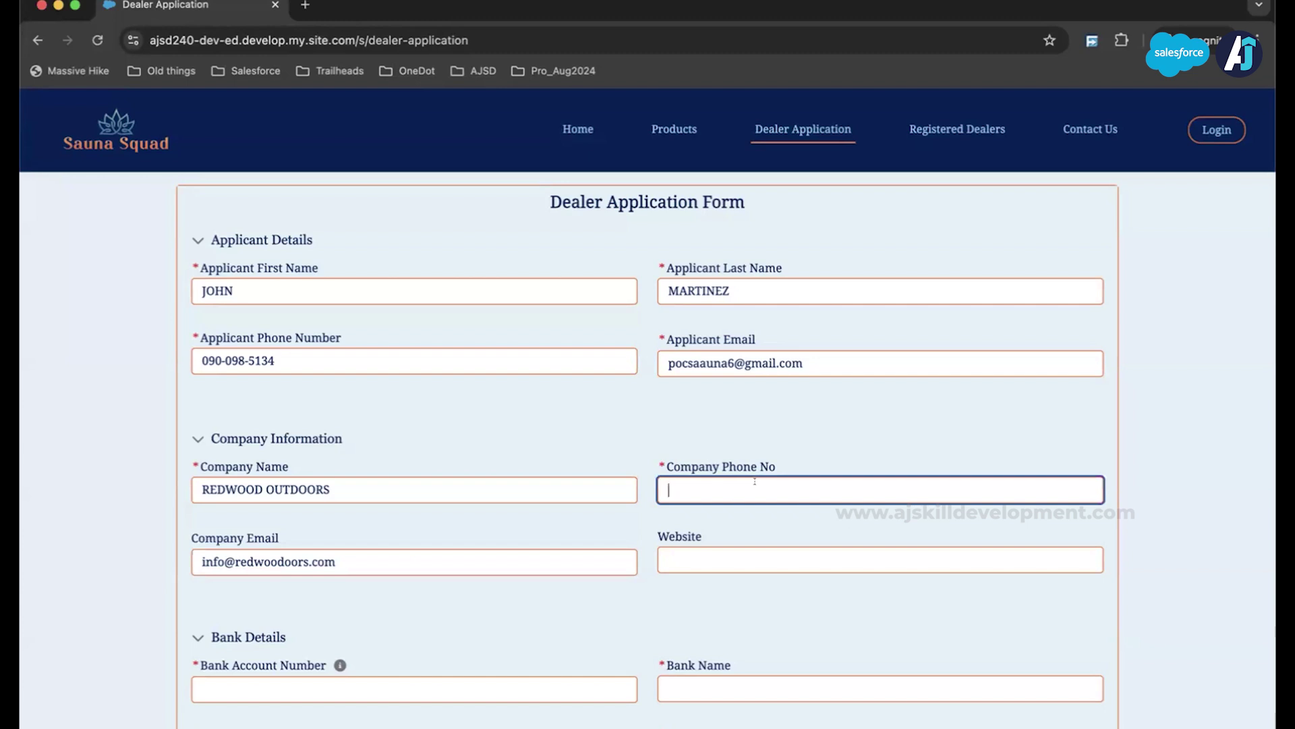
{"action": "type", "text": "1"}
{"action": "type", "text": "0"}
{"action": "key", "text": "BackSpace"}
{"action": "key", "text": "BackSpace"}
{"action": "left_click", "coordinate": [675, 559]}
{"action": "type", "text": "w"}
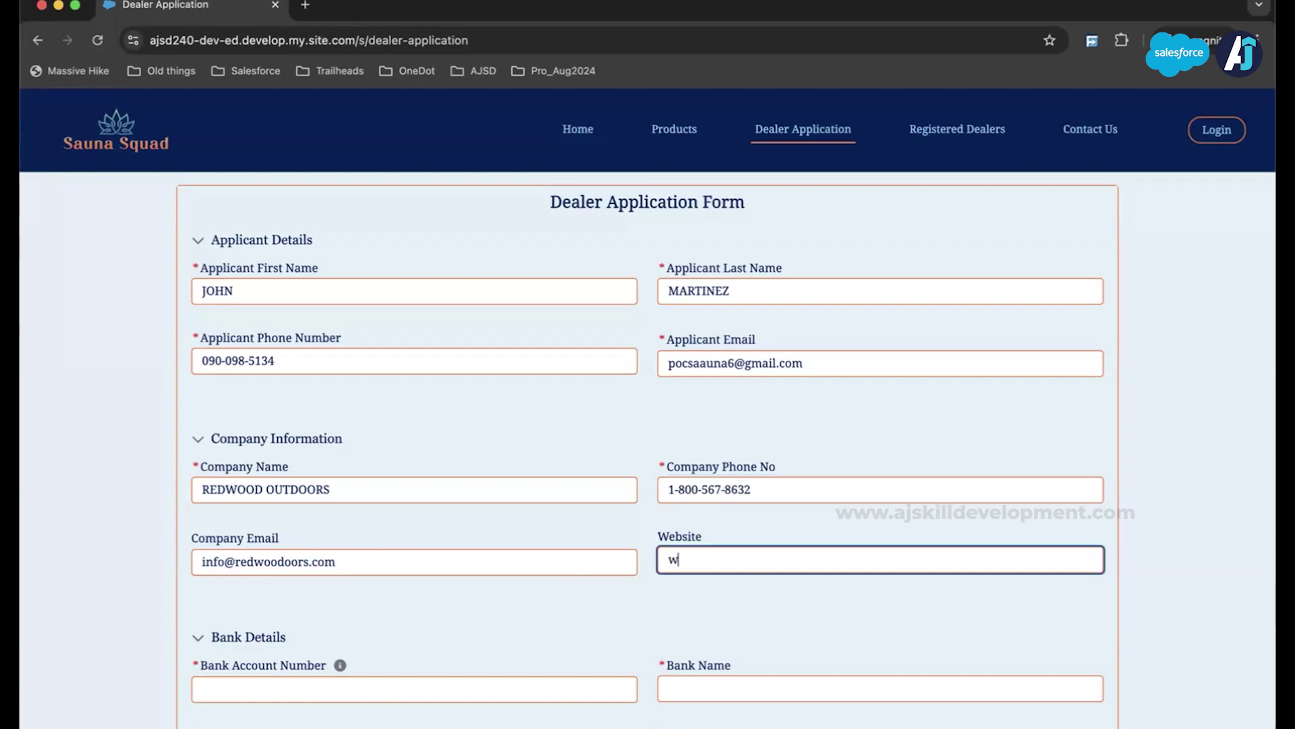
{"action": "type", "text": "ww.redwoodoutdoo"}
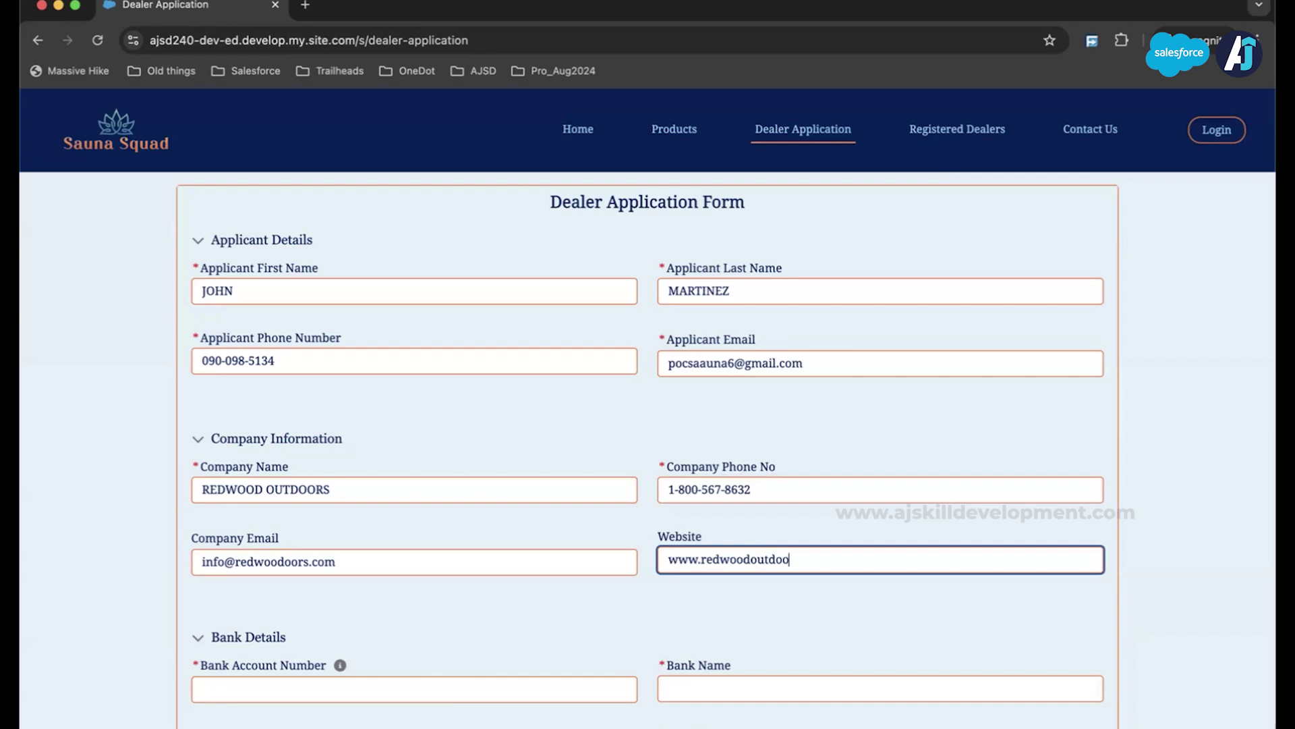
{"action": "type", "text": "rs.com"}
Step: Enter the bank account number in the Bank Details section
{"action": "scroll", "coordinate": [461, 532], "scroll_direction": "down", "scroll_amount": 2}
{"action": "scroll", "coordinate": [459, 529], "scroll_direction": "up", "scroll_amount": 2}
{"action": "scroll", "coordinate": [461, 532], "scroll_direction": "down", "scroll_amount": 2}
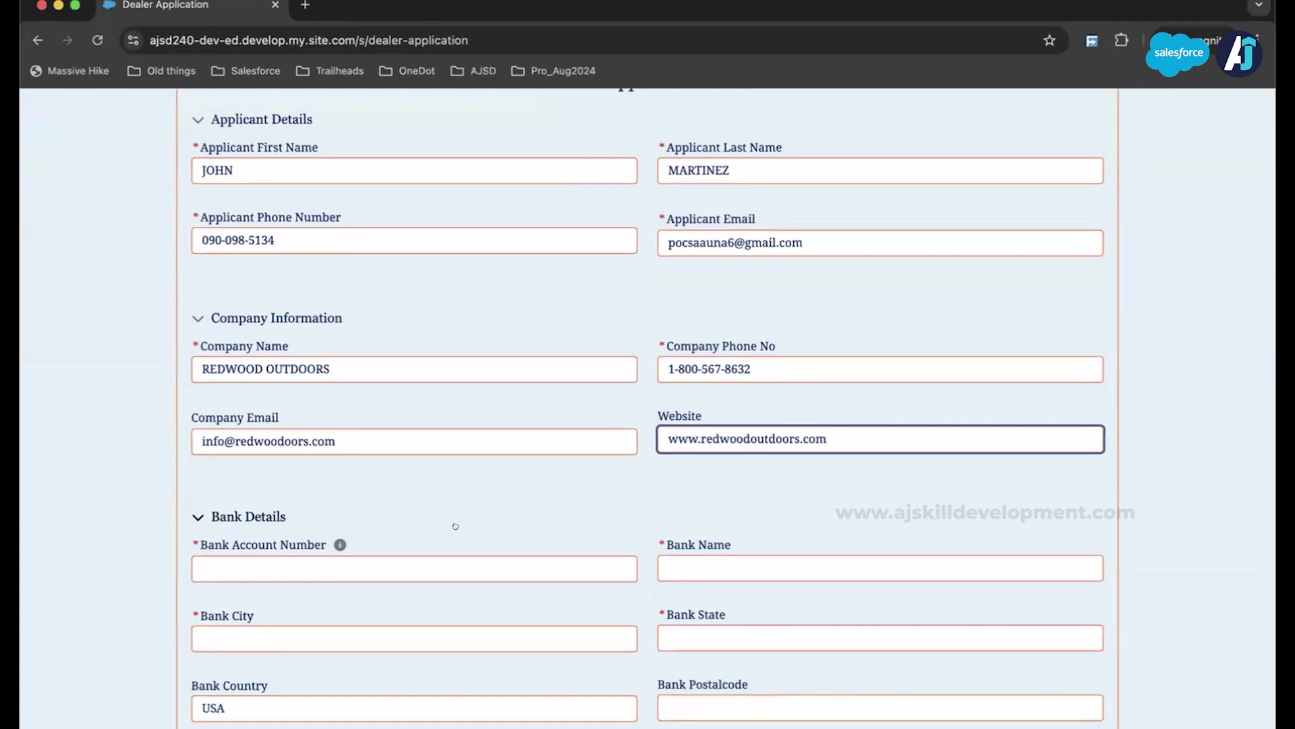
{"action": "scroll", "coordinate": [455, 525], "scroll_direction": "down", "scroll_amount": 2}
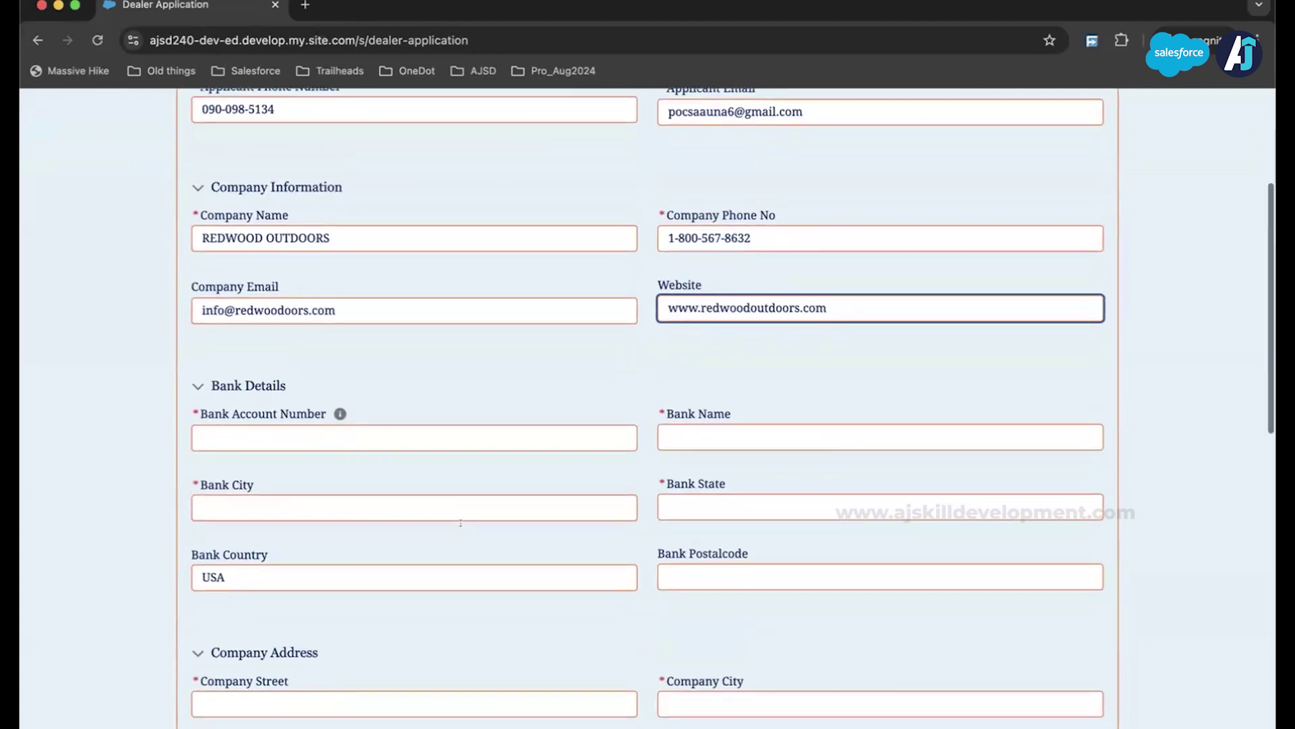
{"action": "left_click", "coordinate": [396, 428]}
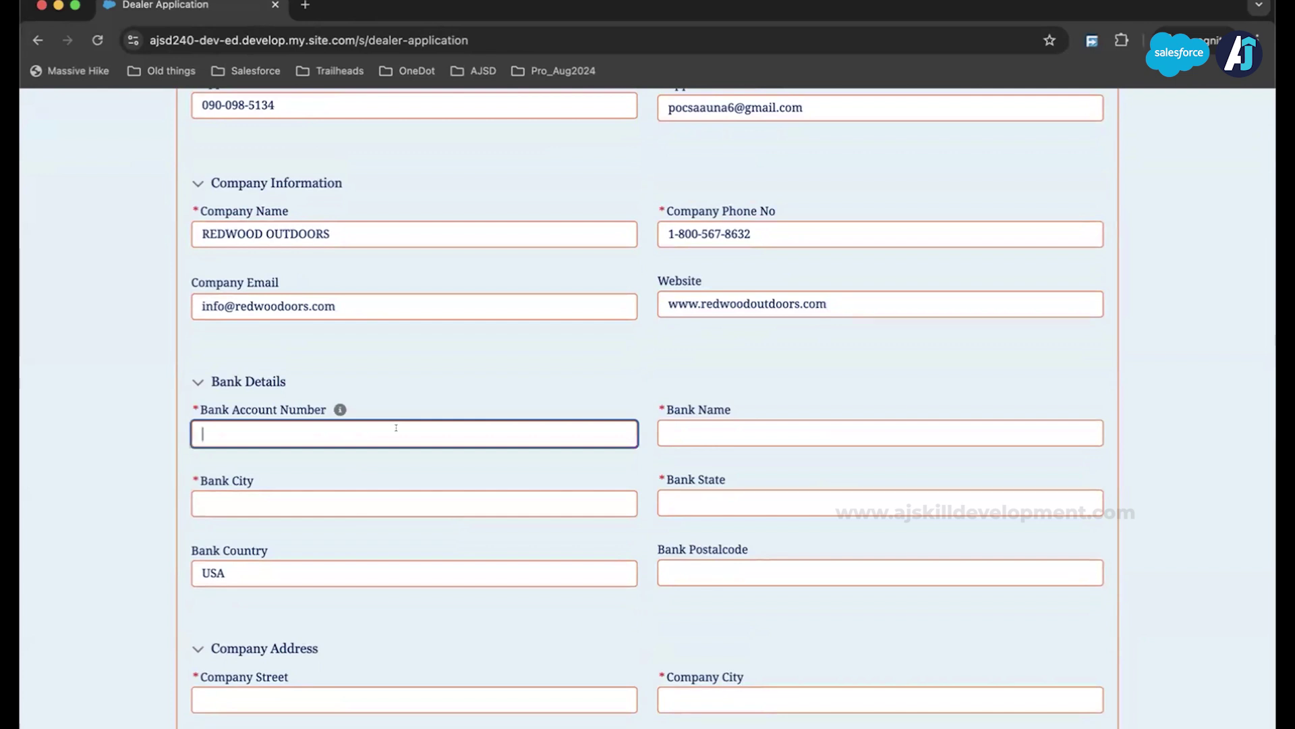
{"action": "left_click", "coordinate": [340, 409]}
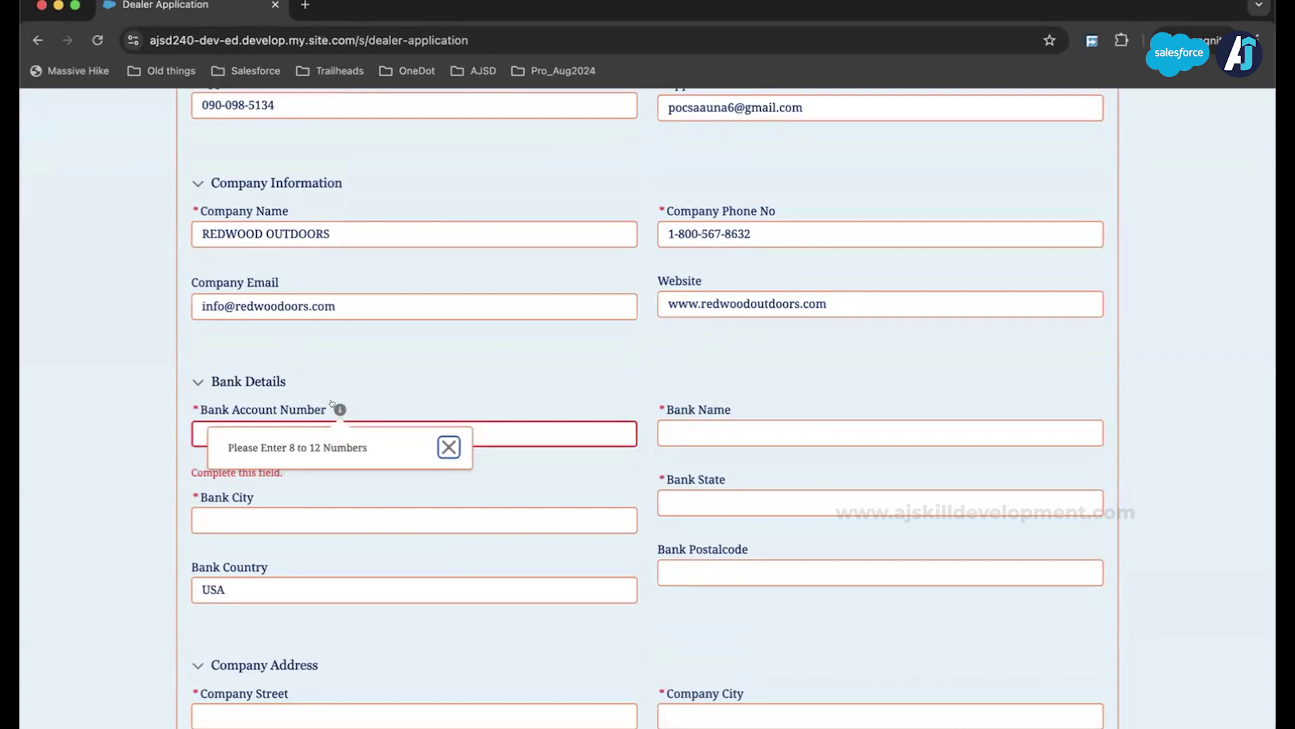
{"action": "left_click", "coordinate": [331, 433]}
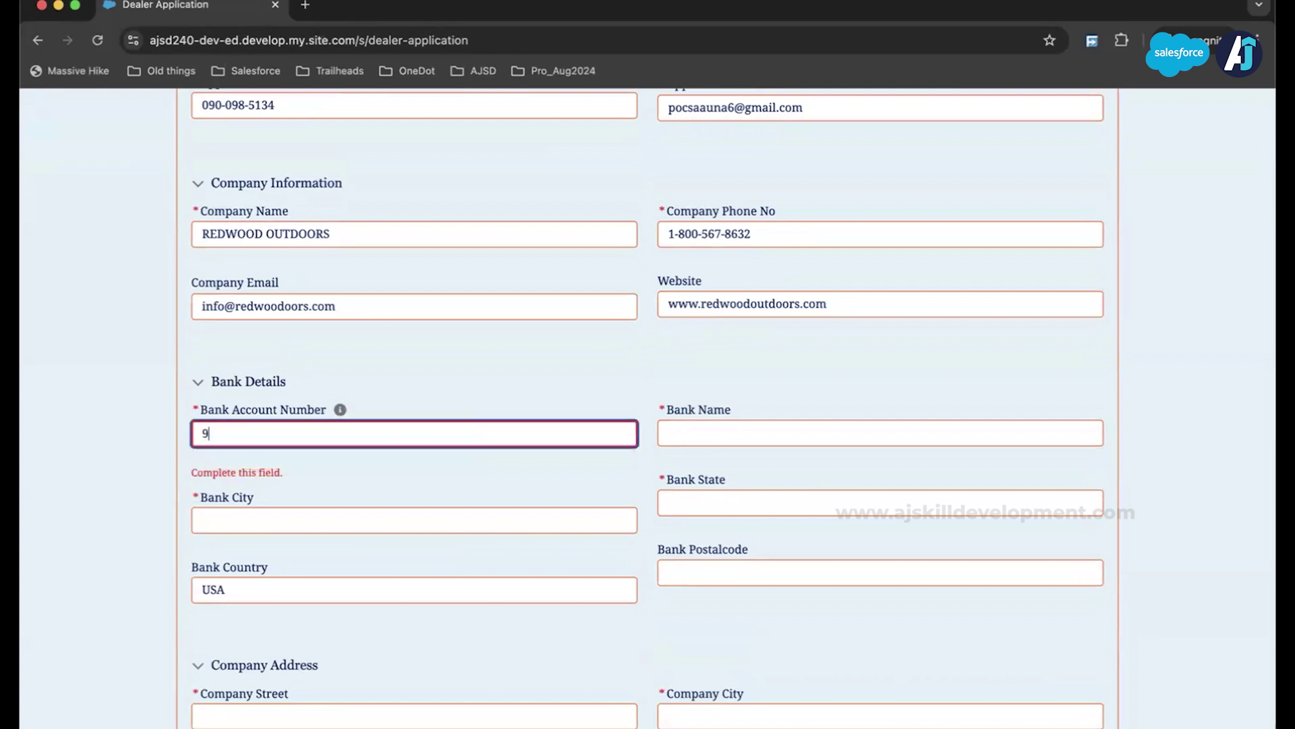
Step: Set the bank to Chase Bank in Kent, WA, postal code 98032
{"action": "left_click", "coordinate": [780, 420]}
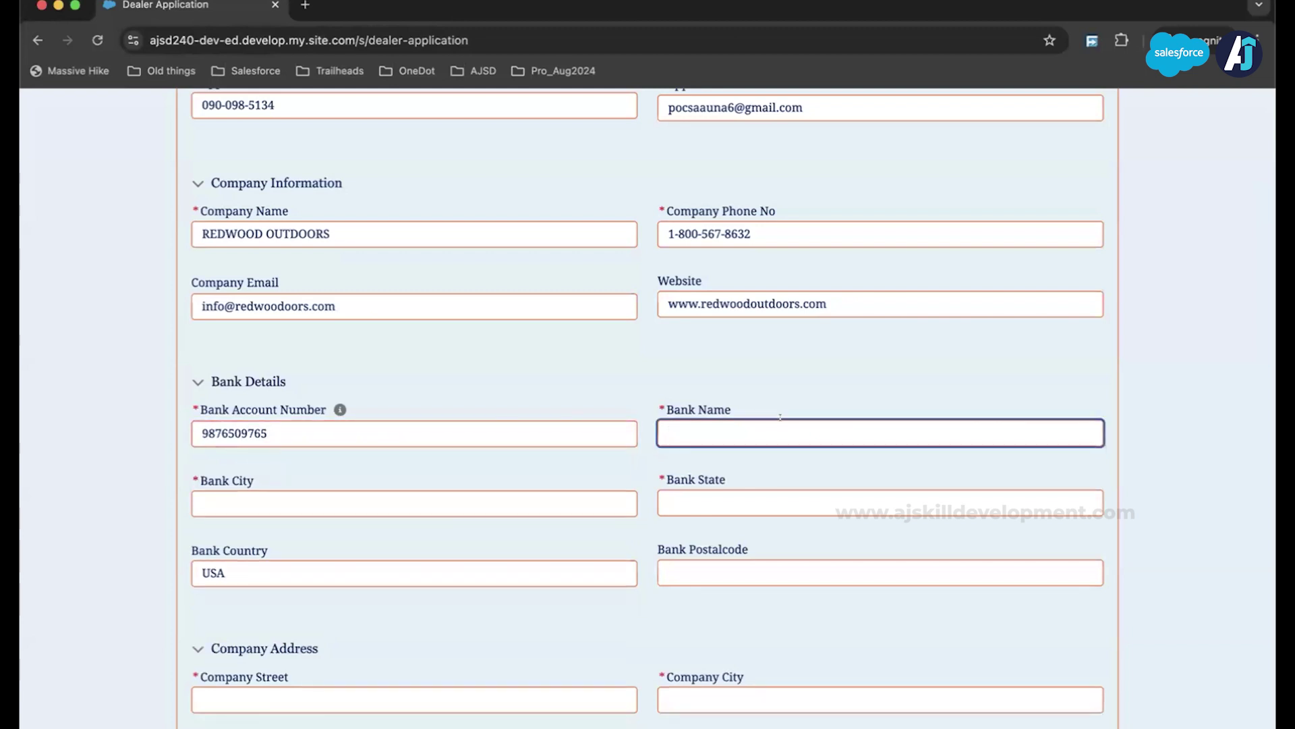
{"action": "type", "text": "Chase Bank"}
{"action": "left_click", "coordinate": [487, 497]}
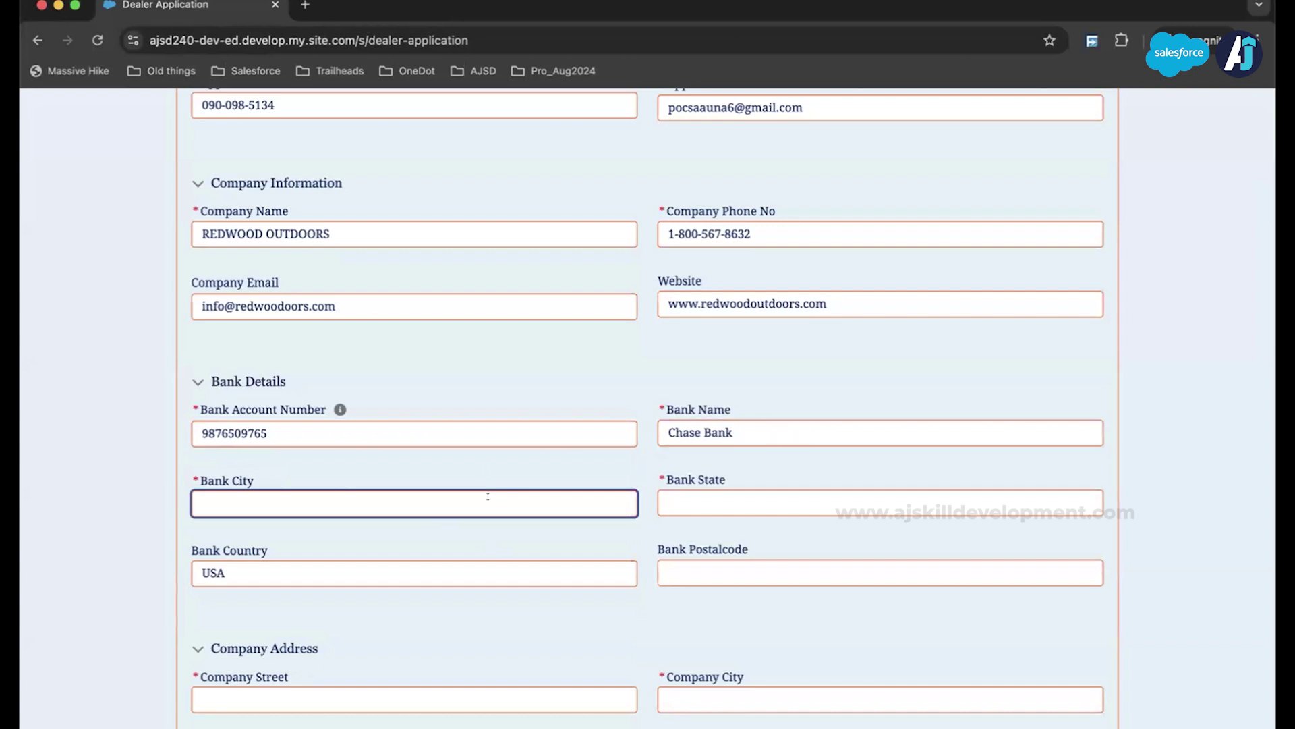
{"action": "type", "text": "Kent"}
{"action": "left_click", "coordinate": [850, 508]}
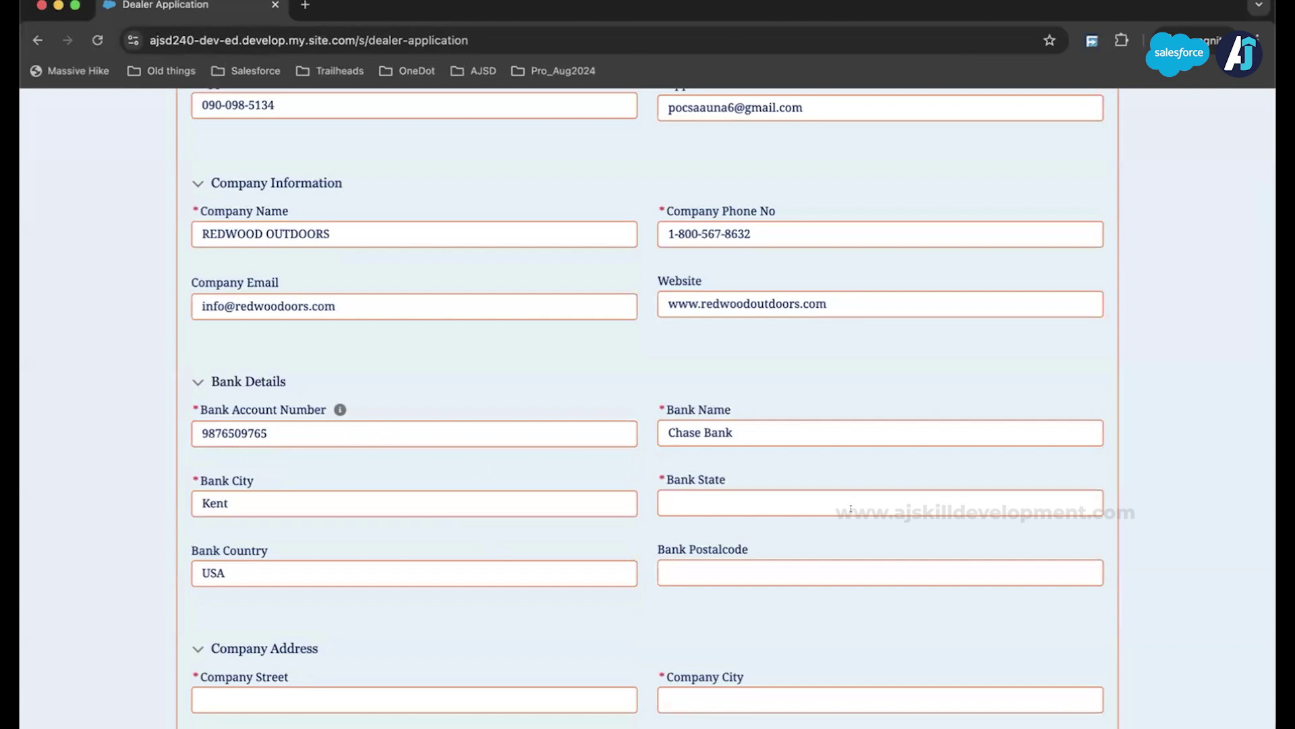
{"action": "left_click", "coordinate": [834, 496]}
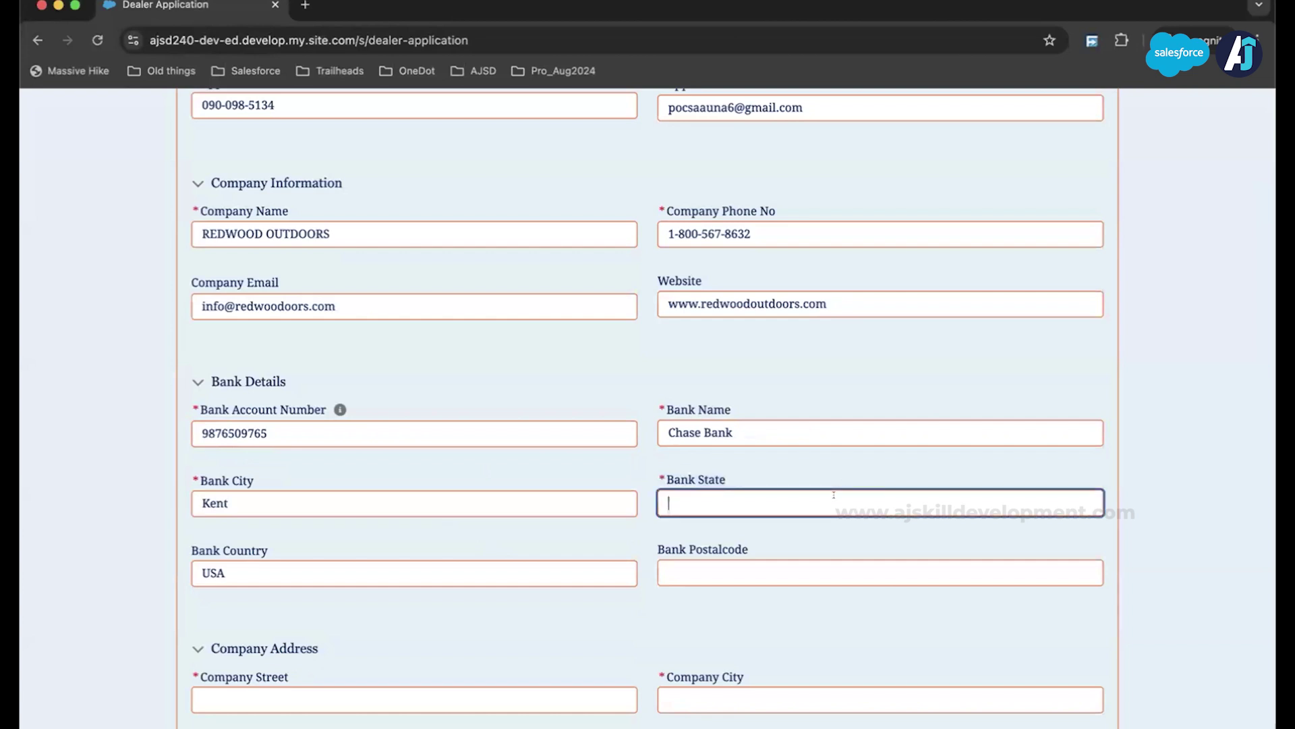
{"action": "type", "text": "WA"}
{"action": "left_click", "coordinate": [818, 561]}
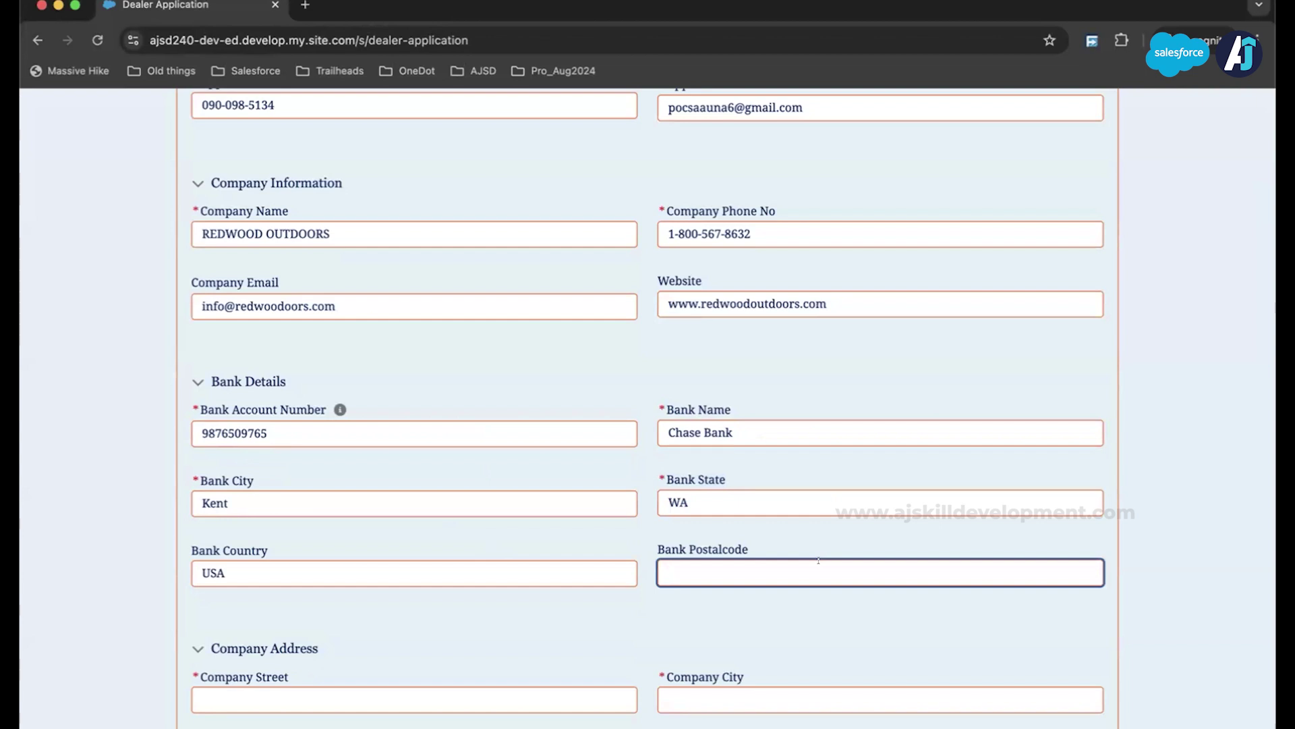
{"action": "type", "text": "980322"}
{"action": "key", "text": "BackSpace"}
{"action": "right_click", "coordinate": [597, 564]}
{"action": "left_click", "coordinate": [570, 605]}
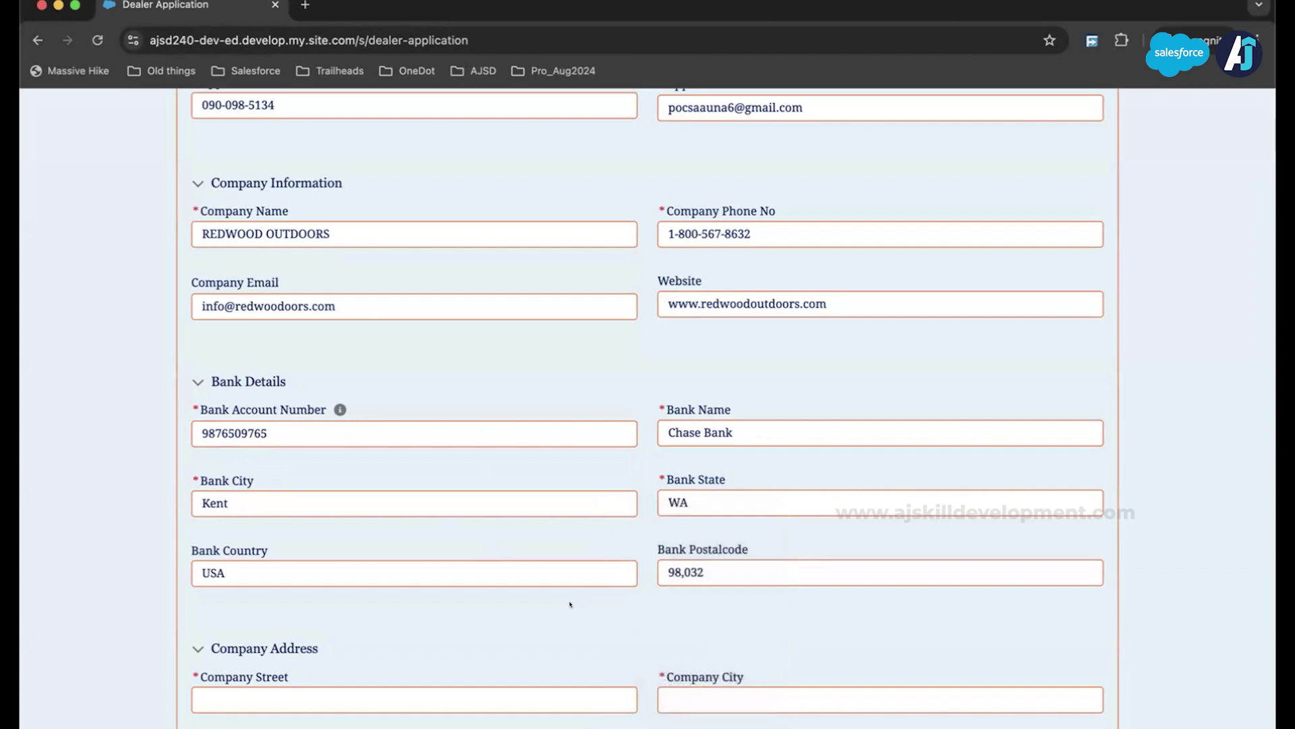
{"action": "scroll", "coordinate": [558, 465], "scroll_direction": "down", "scroll_amount": 5}
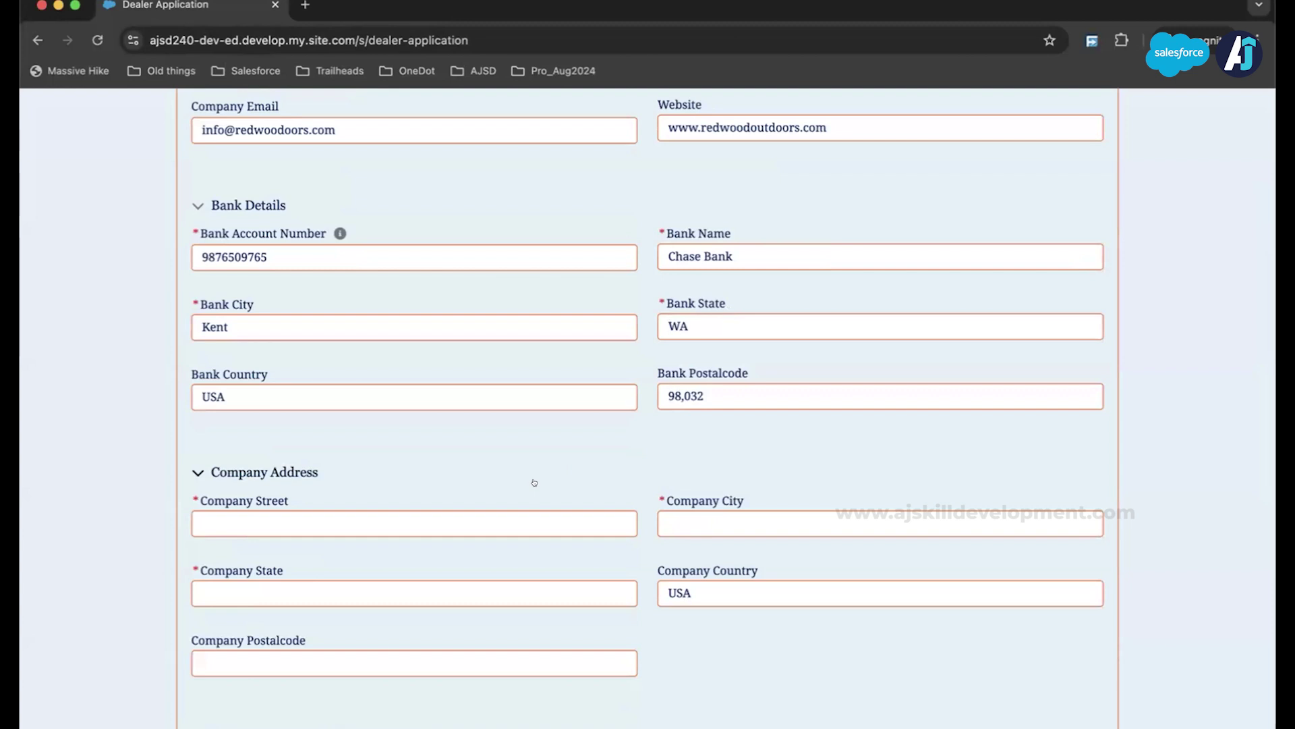
Step: Enter the company street address, city Kent, state WA and its postal code
{"action": "left_click", "coordinate": [486, 531]}
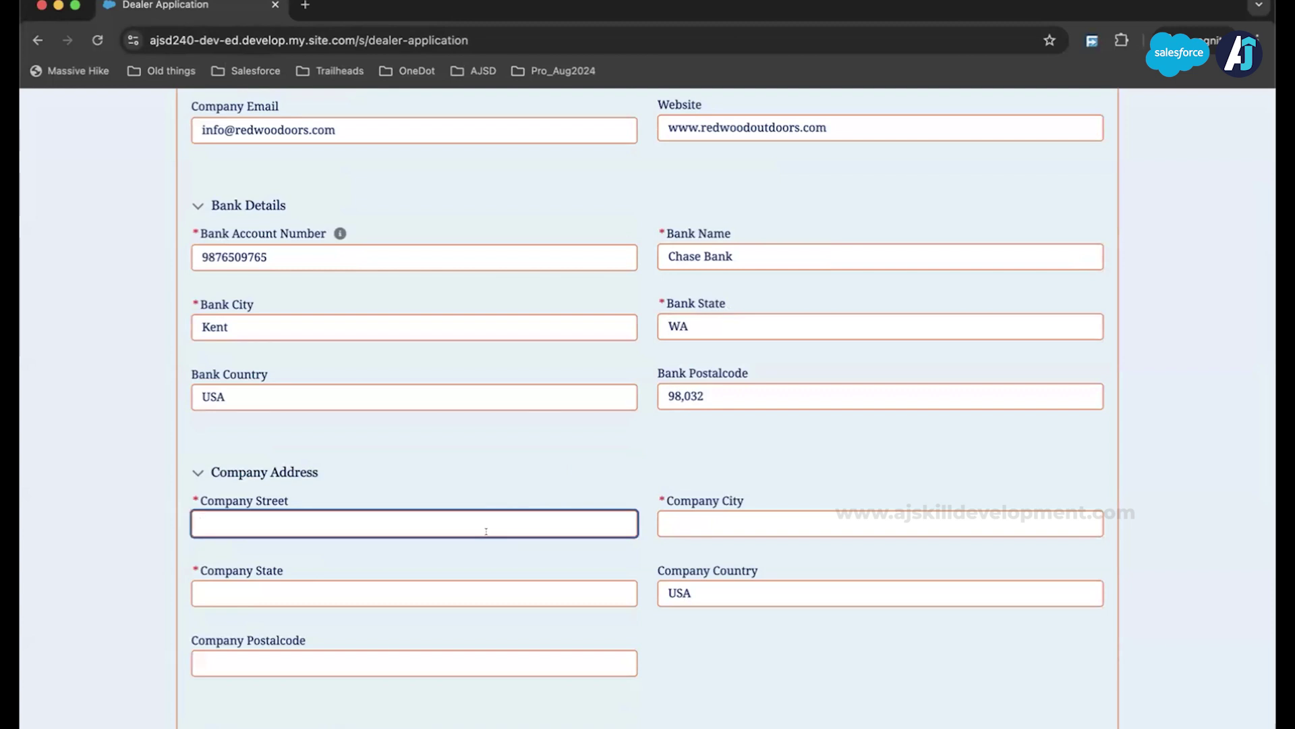
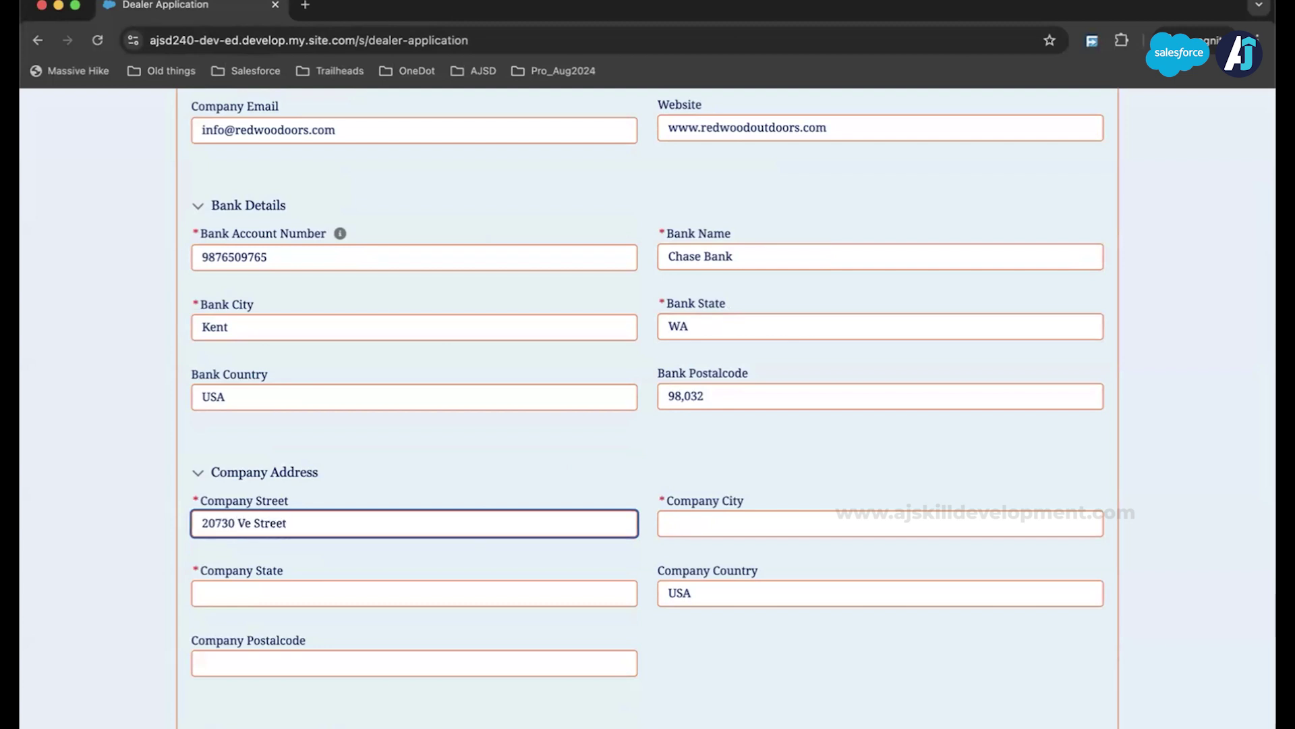
{"action": "left_click", "coordinate": [722, 524]}
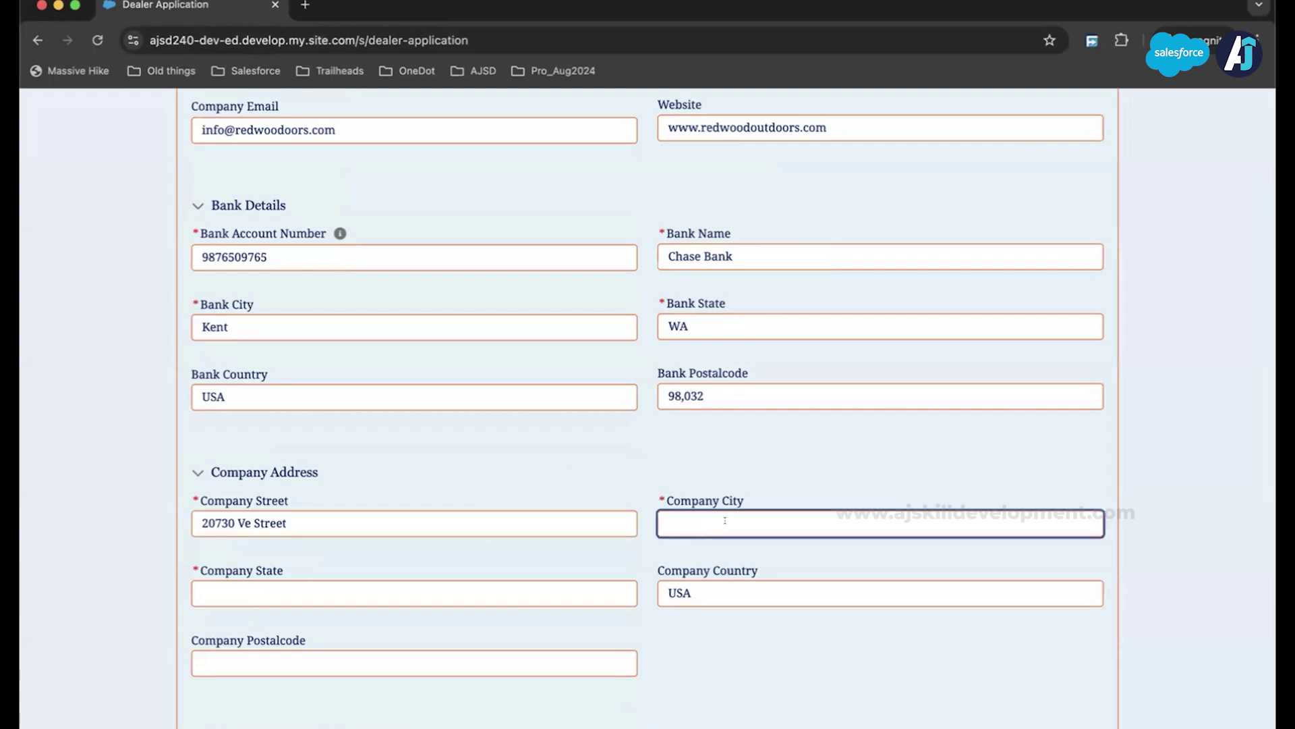
{"action": "type", "text": "Kent"}
{"action": "left_click", "coordinate": [433, 589]}
{"action": "type", "text": "WA"}
{"action": "left_click", "coordinate": [425, 661]}
{"action": "type", "text": "98032"}
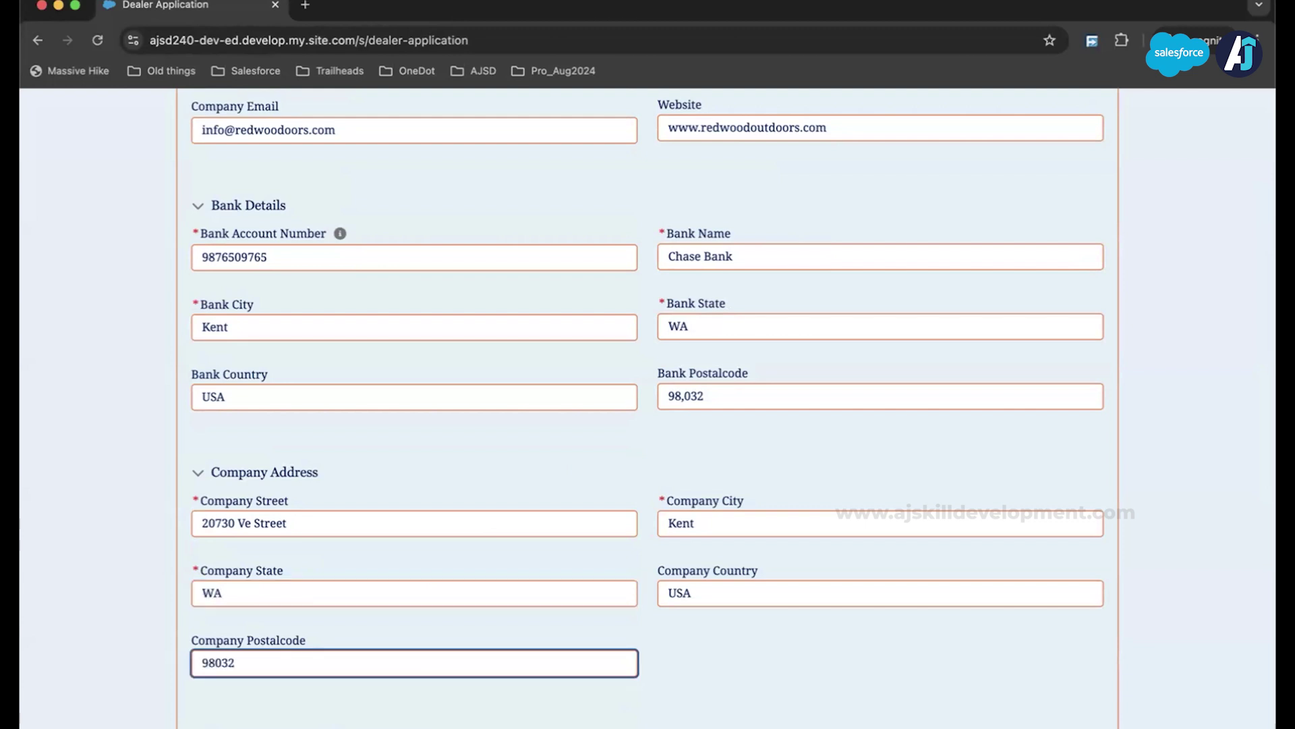
{"action": "scroll", "coordinate": [647, 405], "scroll_direction": "down", "scroll_amount": 3}
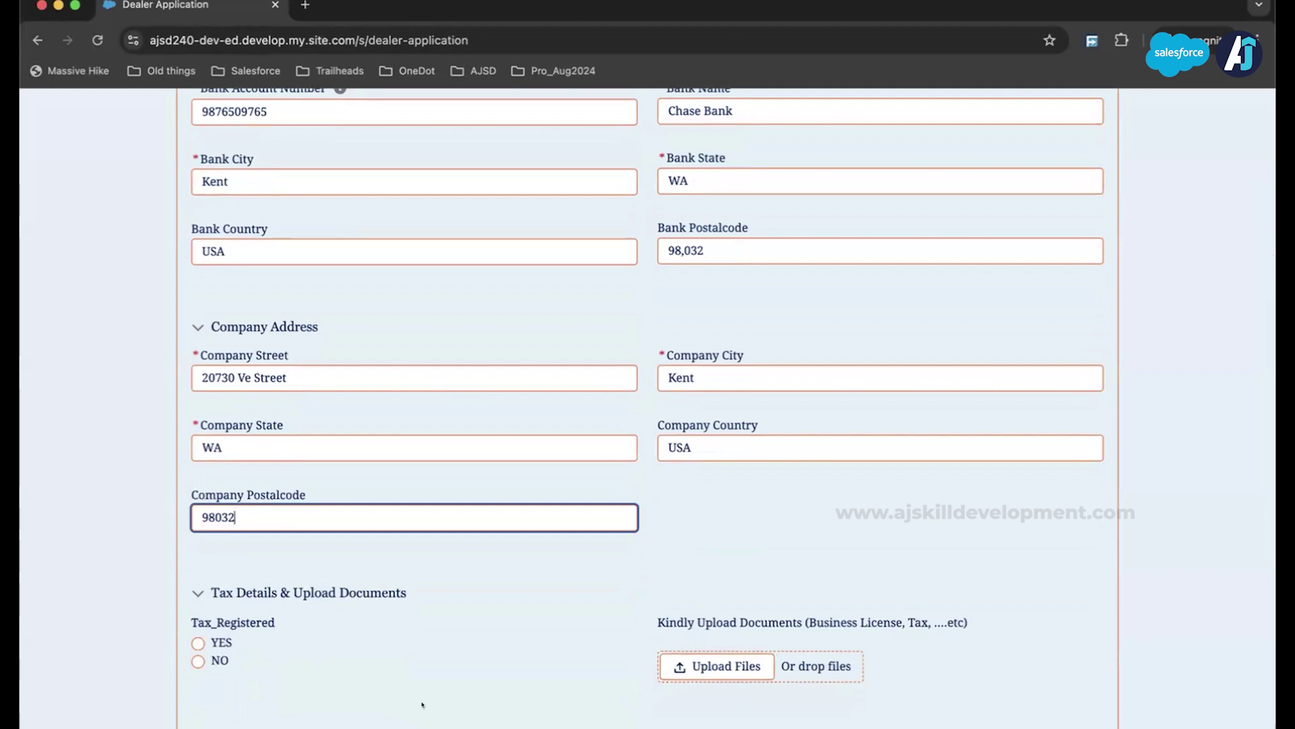
Step: Mark the company tax registered, enter its tax ID, choose Income Tax, and submit
{"action": "left_click", "coordinate": [198, 643]}
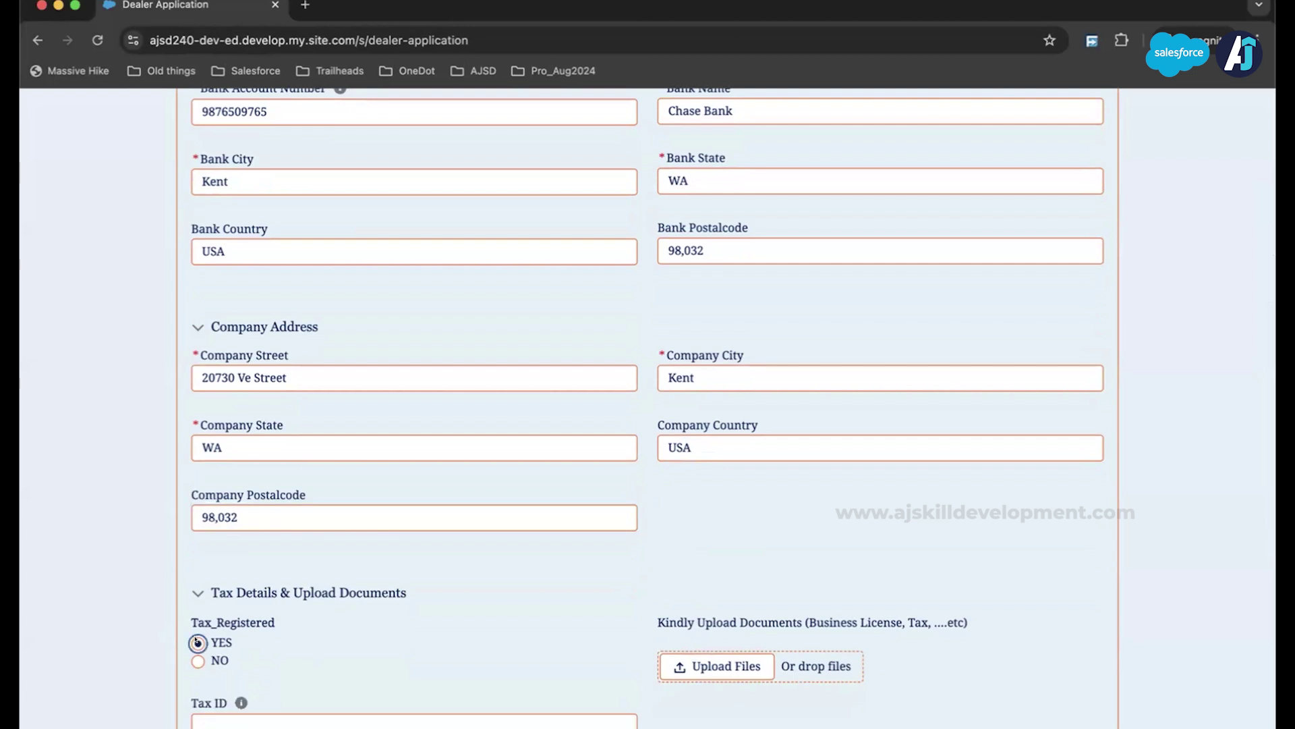
{"action": "scroll", "coordinate": [289, 557], "scroll_direction": "down", "scroll_amount": 2}
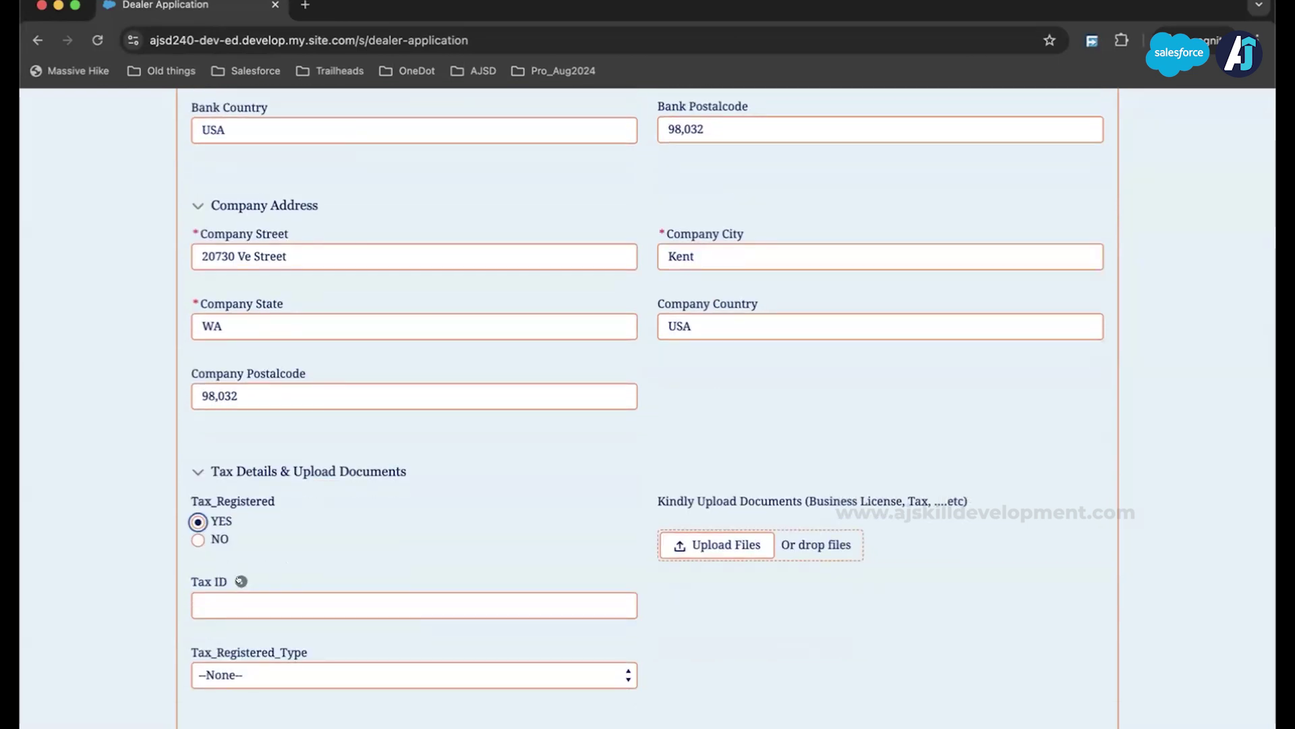
{"action": "mouse_move", "coordinate": [241, 580]}
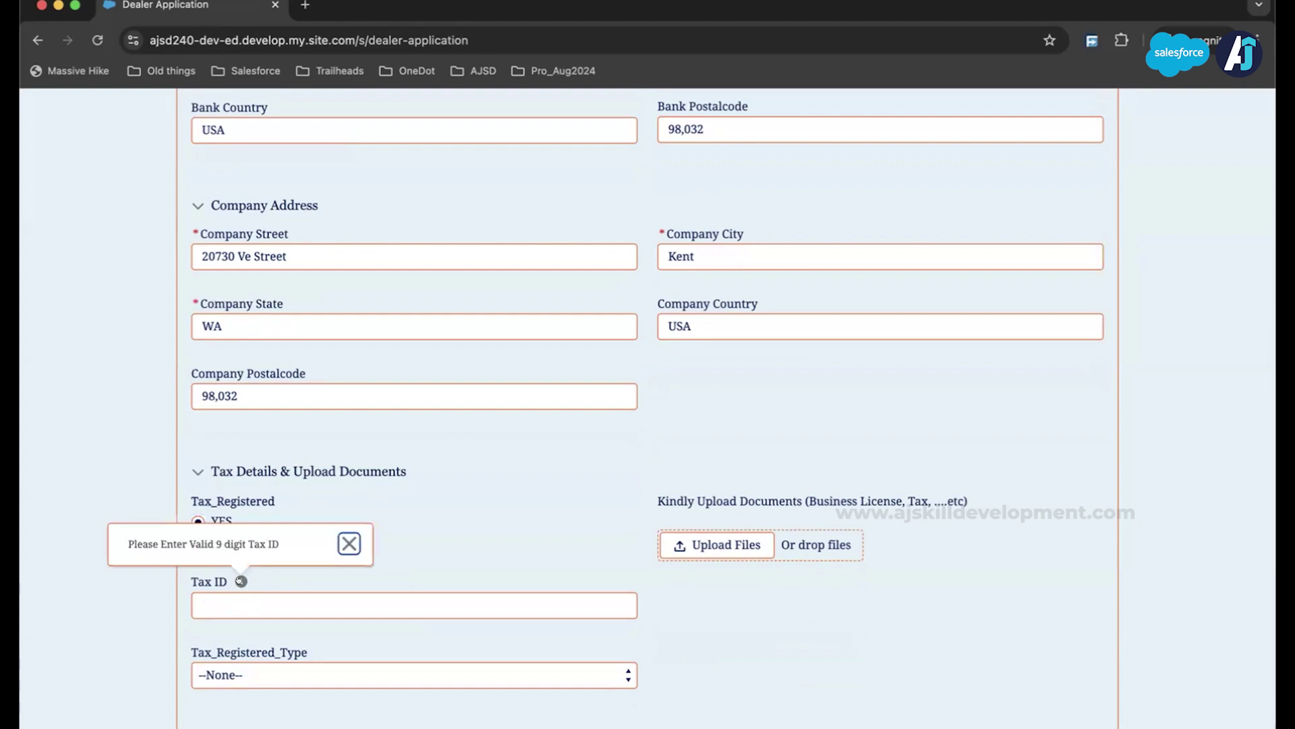
{"action": "left_click", "coordinate": [270, 605]}
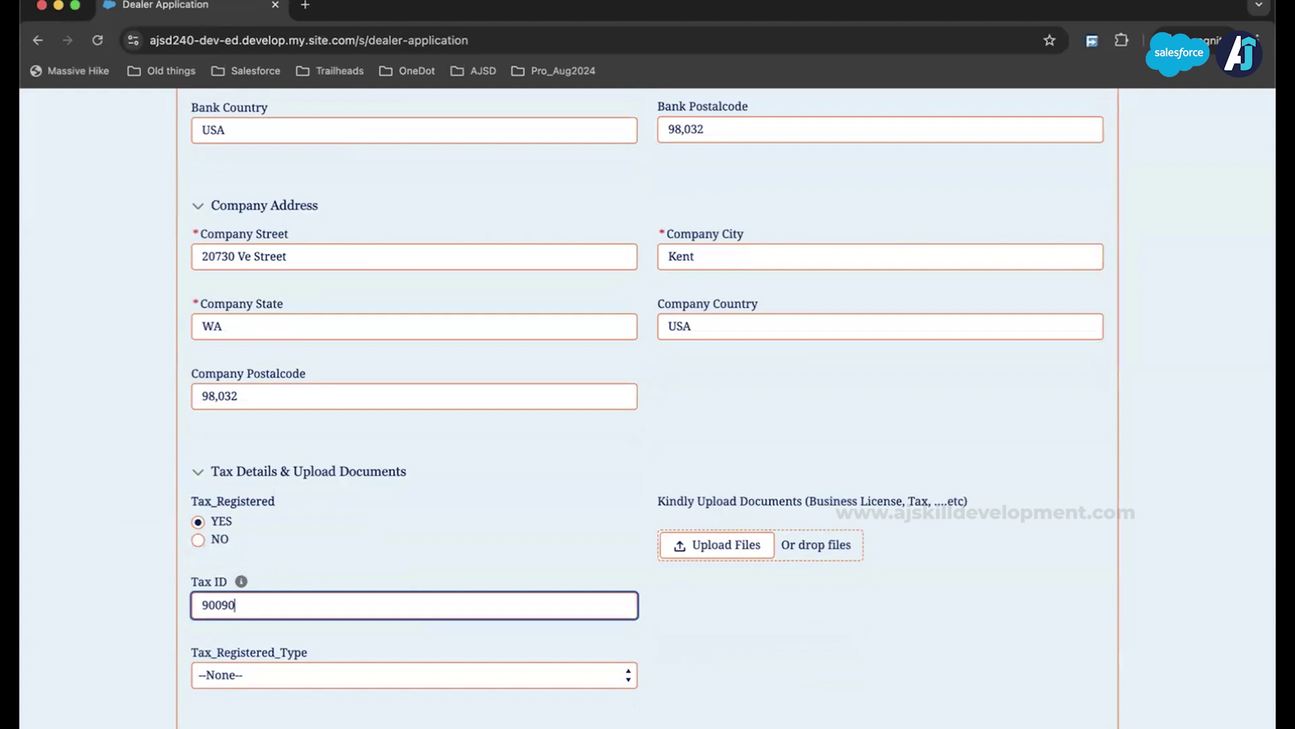
{"action": "left_click", "coordinate": [224, 676]}
{"action": "scroll", "coordinate": [224, 678], "scroll_direction": "down", "scroll_amount": 2}
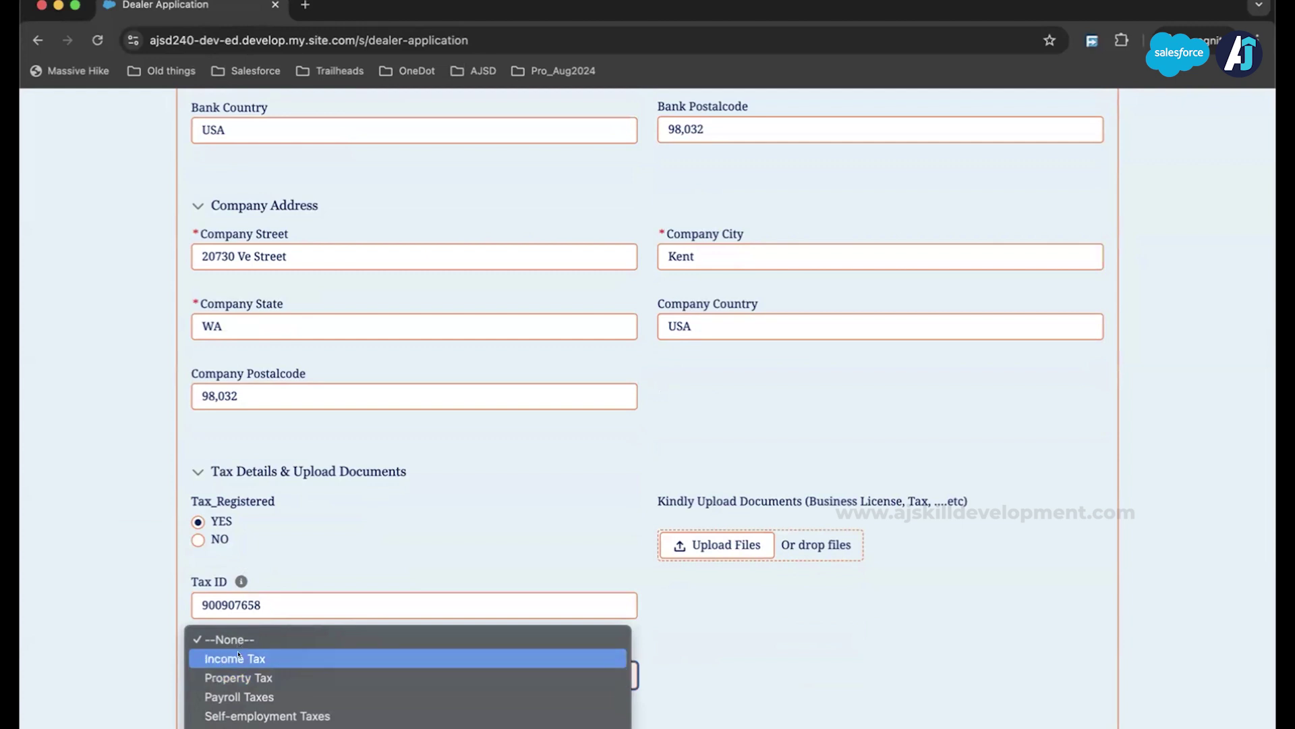
{"action": "left_click", "coordinate": [238, 658]}
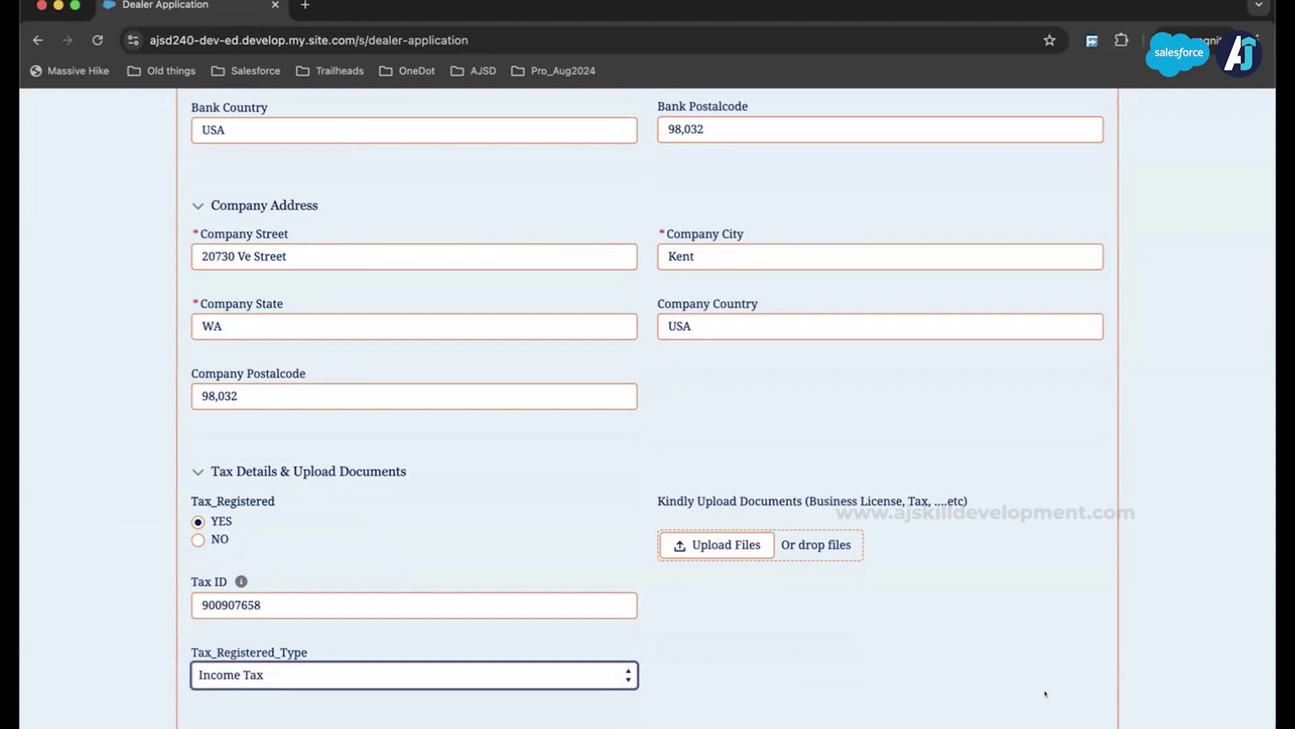
{"action": "scroll", "coordinate": [1045, 693], "scroll_direction": "up", "scroll_amount": 15}
{"action": "scroll", "coordinate": [1045, 693], "scroll_direction": "down", "scroll_amount": 15}
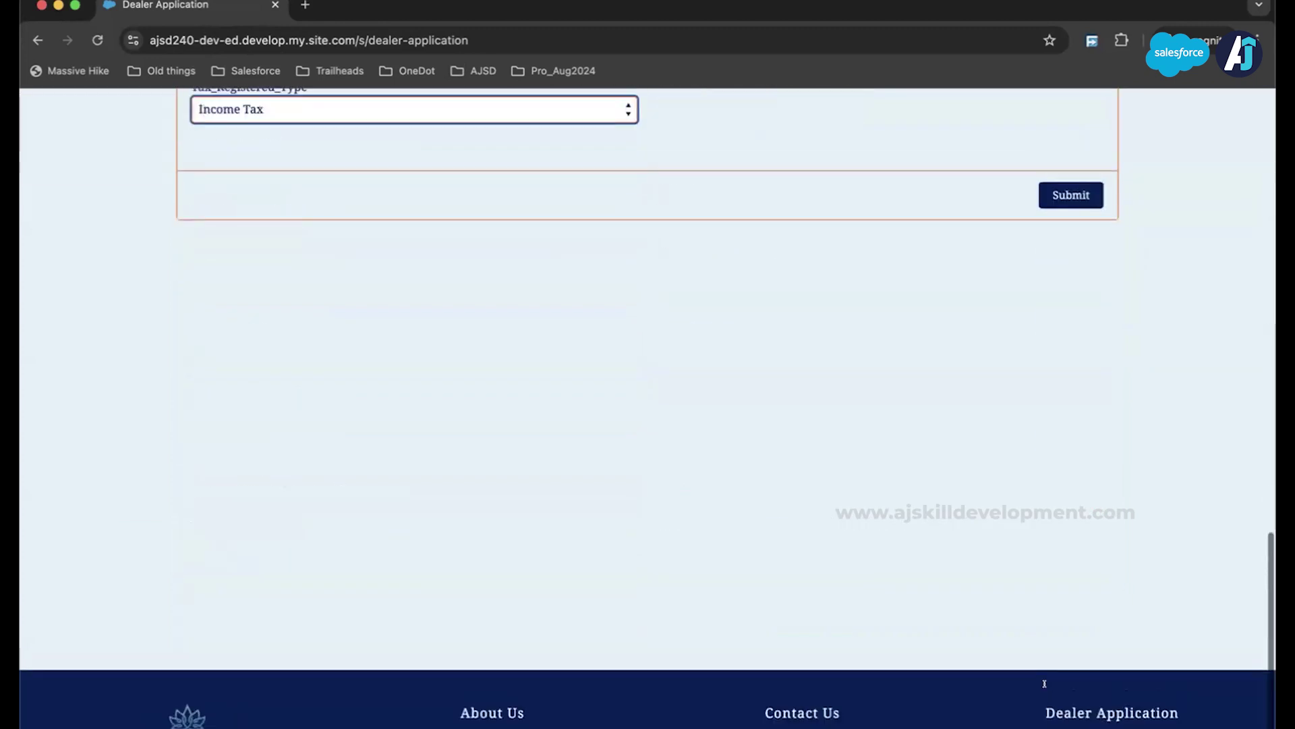
{"action": "scroll", "coordinate": [1053, 674], "scroll_direction": "up", "scroll_amount": 1}
{"action": "scroll", "coordinate": [1059, 668], "scroll_direction": "down", "scroll_amount": 2}
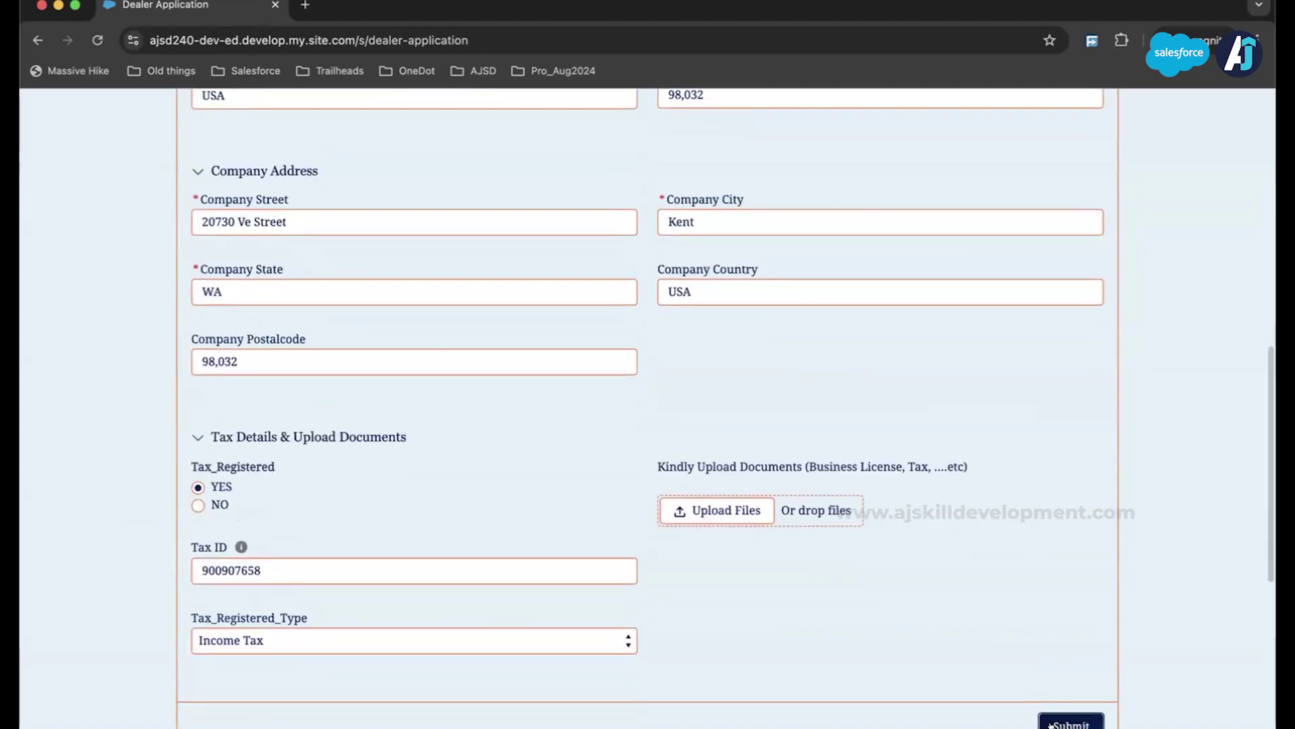
{"action": "left_click", "coordinate": [1069, 716]}
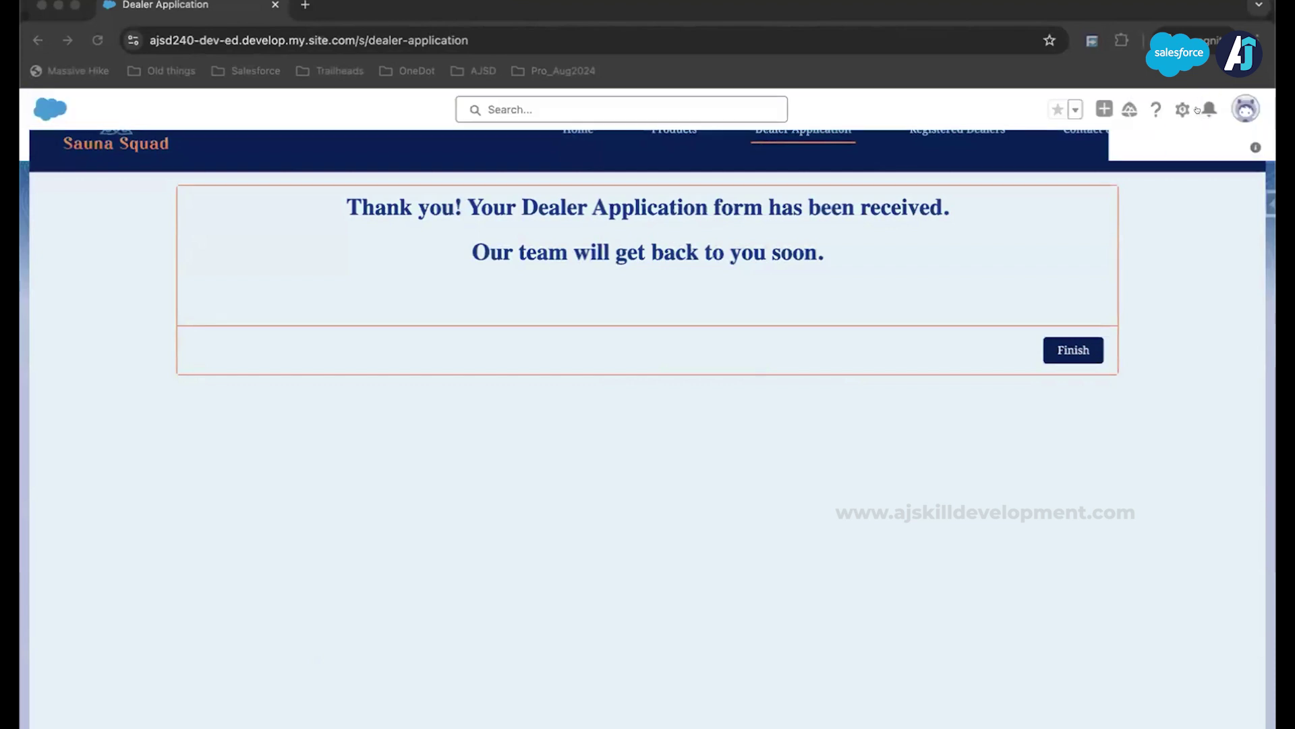
Step: Show the notifications panel with the new AP-0037 application alert
{"action": "left_click", "coordinate": [1208, 109]}
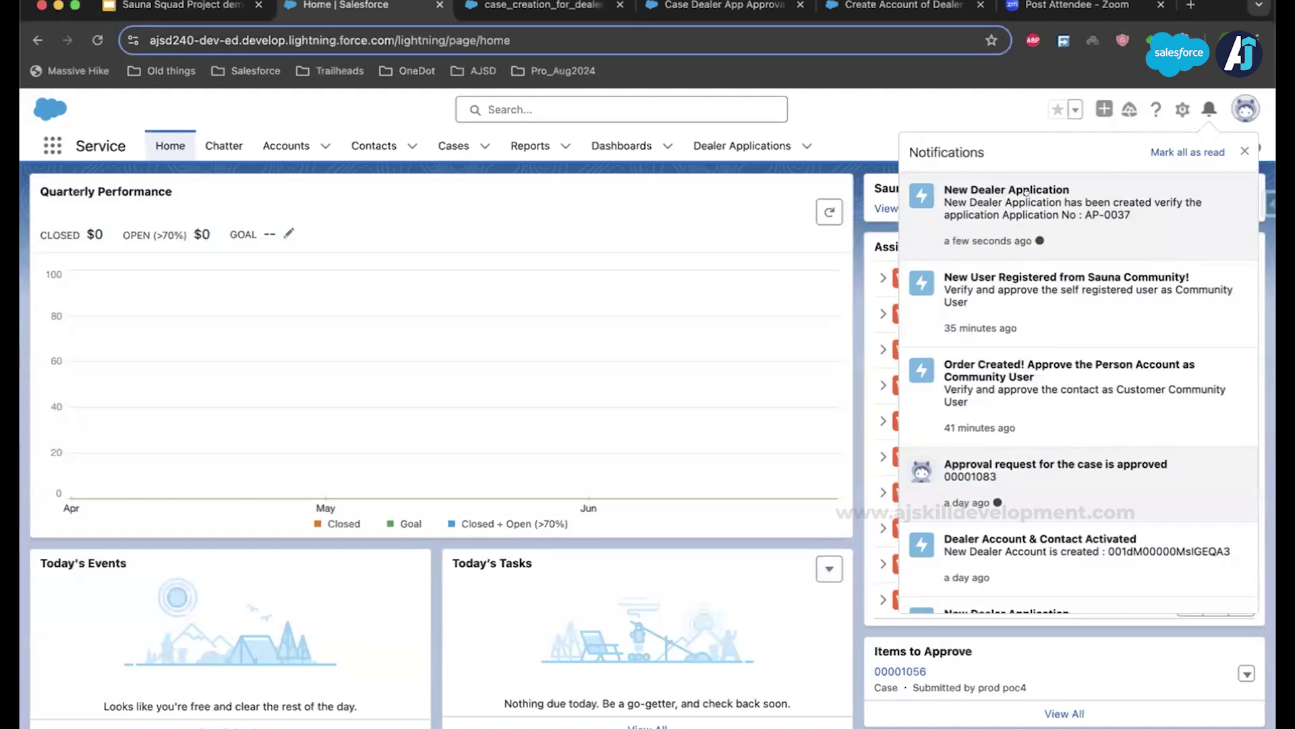
Step: Open the AP-0037 case, review the application's details and related records, then open case 00001087
{"action": "left_click", "coordinate": [1033, 191]}
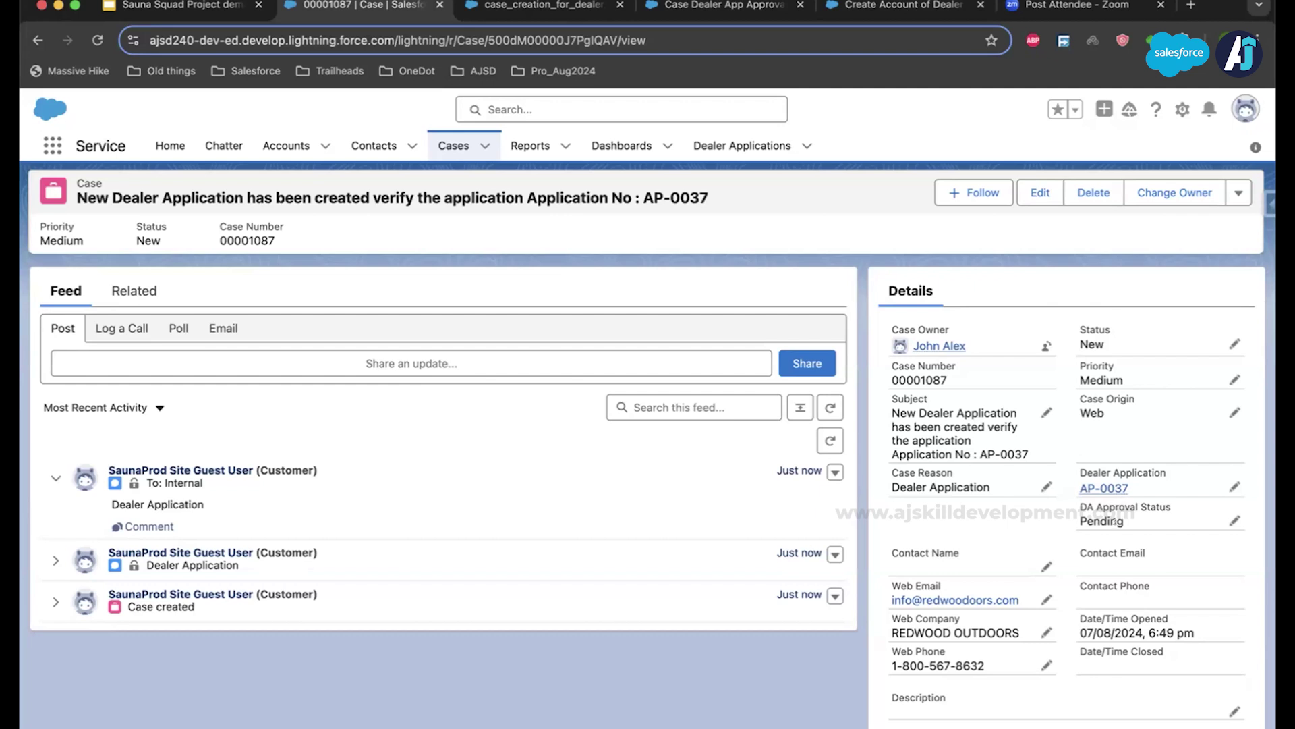
{"action": "left_click", "coordinate": [1104, 486]}
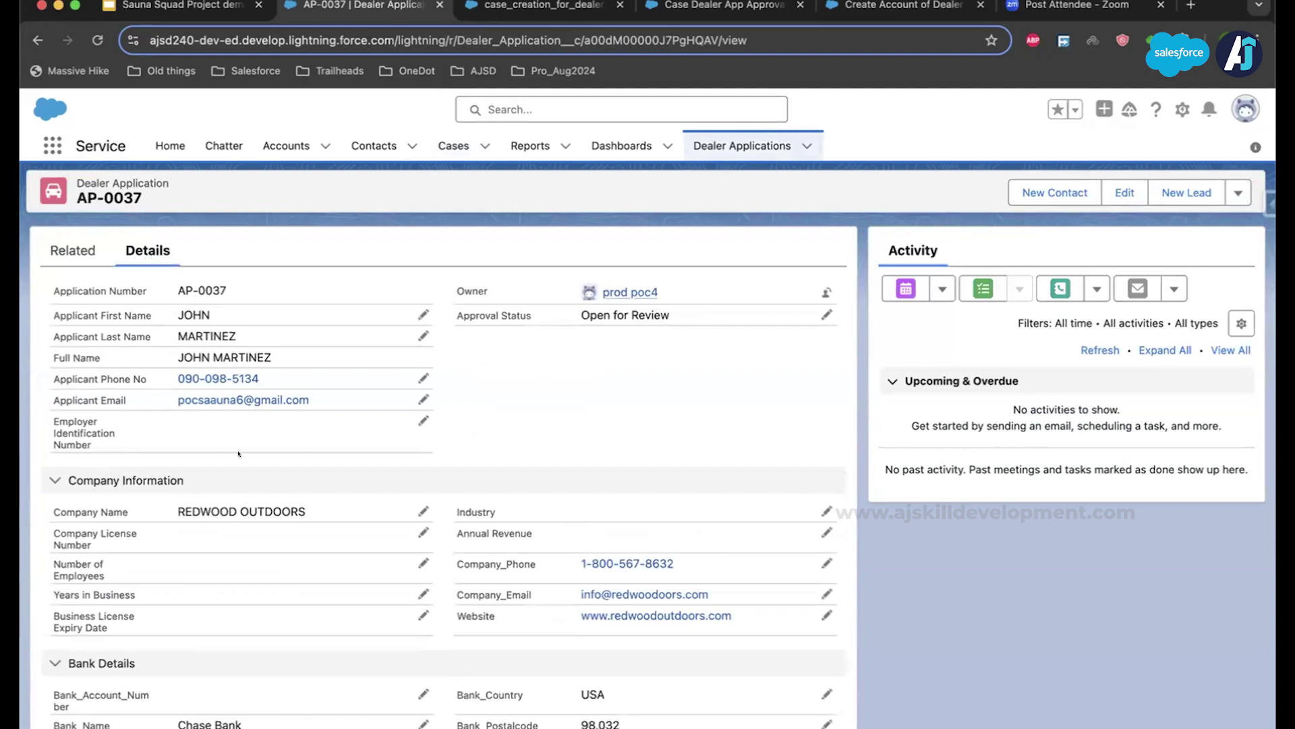
{"action": "scroll", "coordinate": [238, 454], "scroll_direction": "down", "scroll_amount": 10}
{"action": "scroll", "coordinate": [238, 432], "scroll_direction": "up", "scroll_amount": 5}
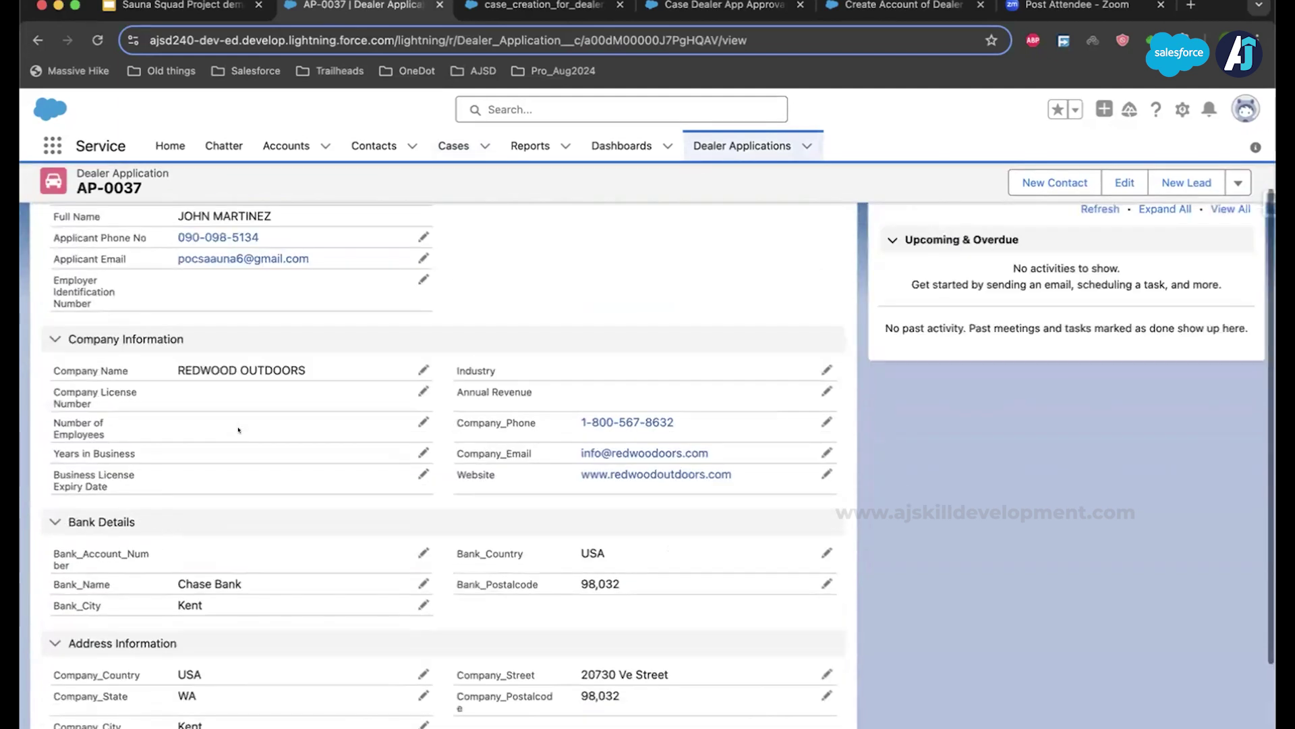
{"action": "scroll", "coordinate": [238, 429], "scroll_direction": "up", "scroll_amount": 3}
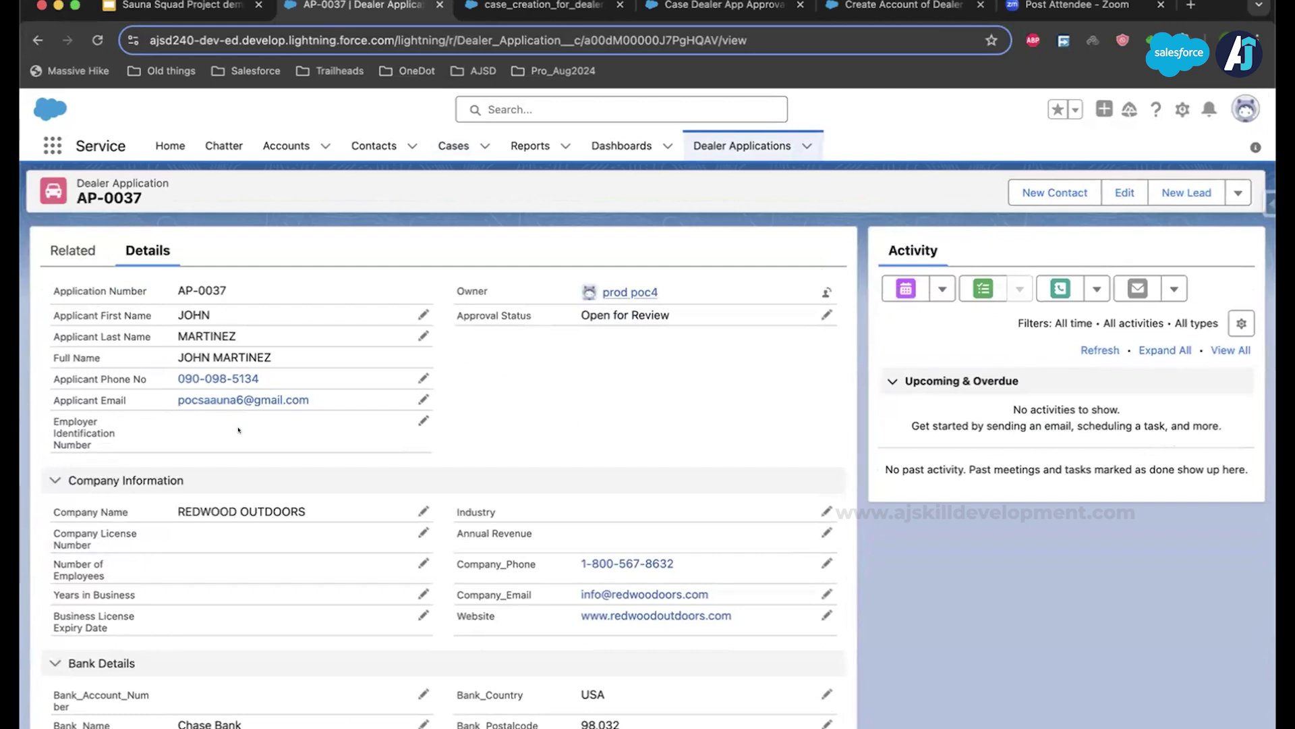
{"action": "left_click", "coordinate": [73, 250]}
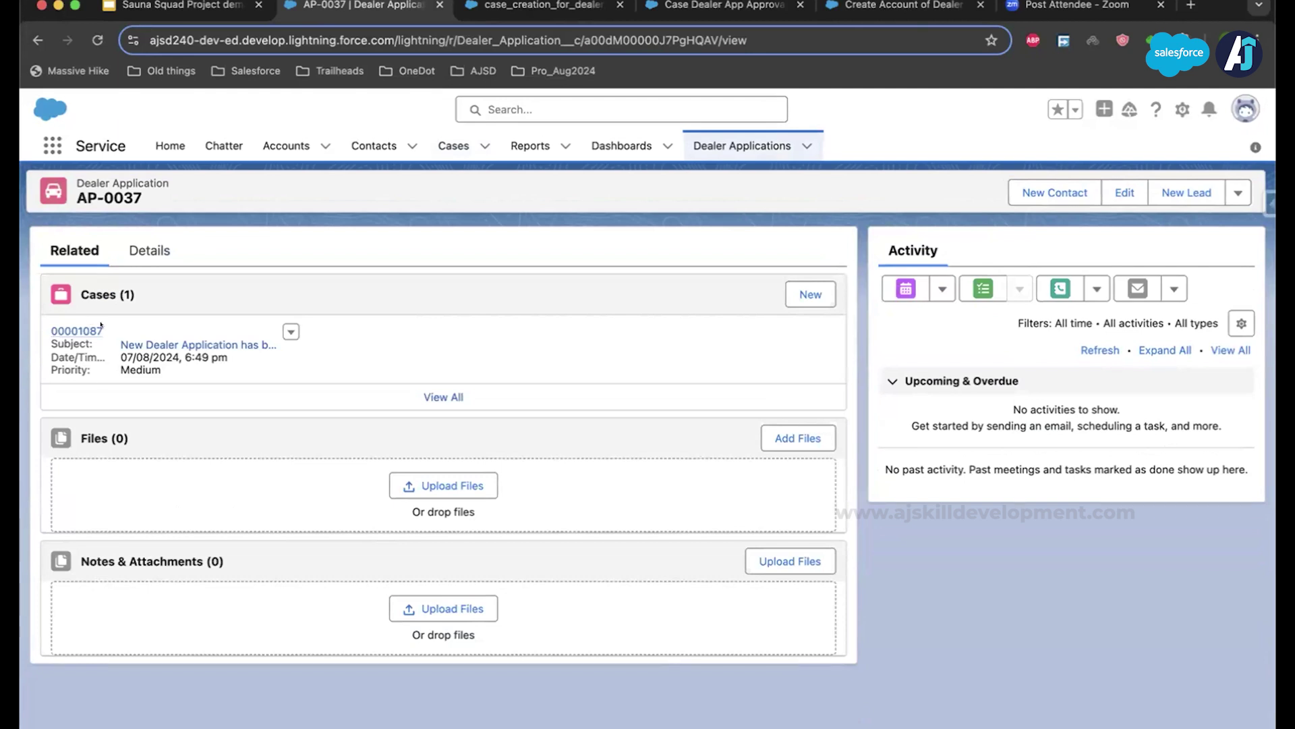
{"action": "left_click", "coordinate": [94, 330]}
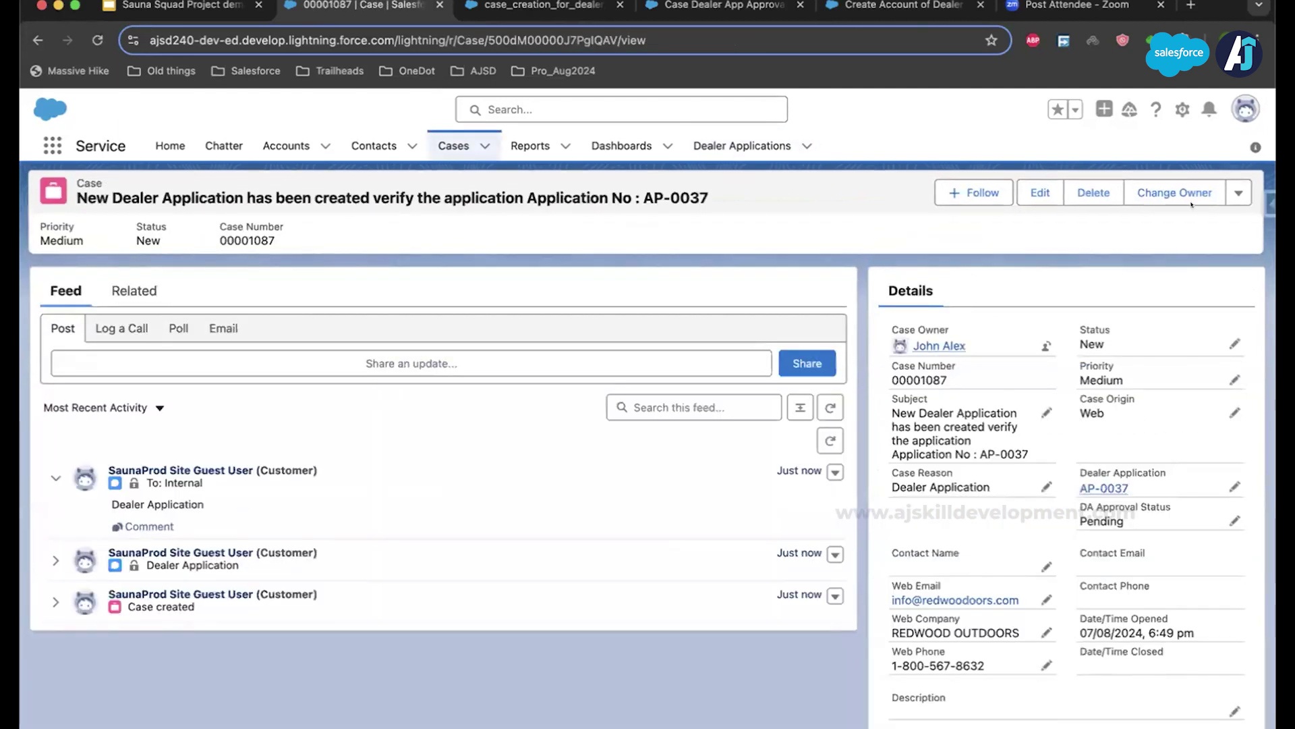
Step: Send case 00001087 for approval with the comment 'Please aapprove the request'
{"action": "left_click", "coordinate": [1236, 193]}
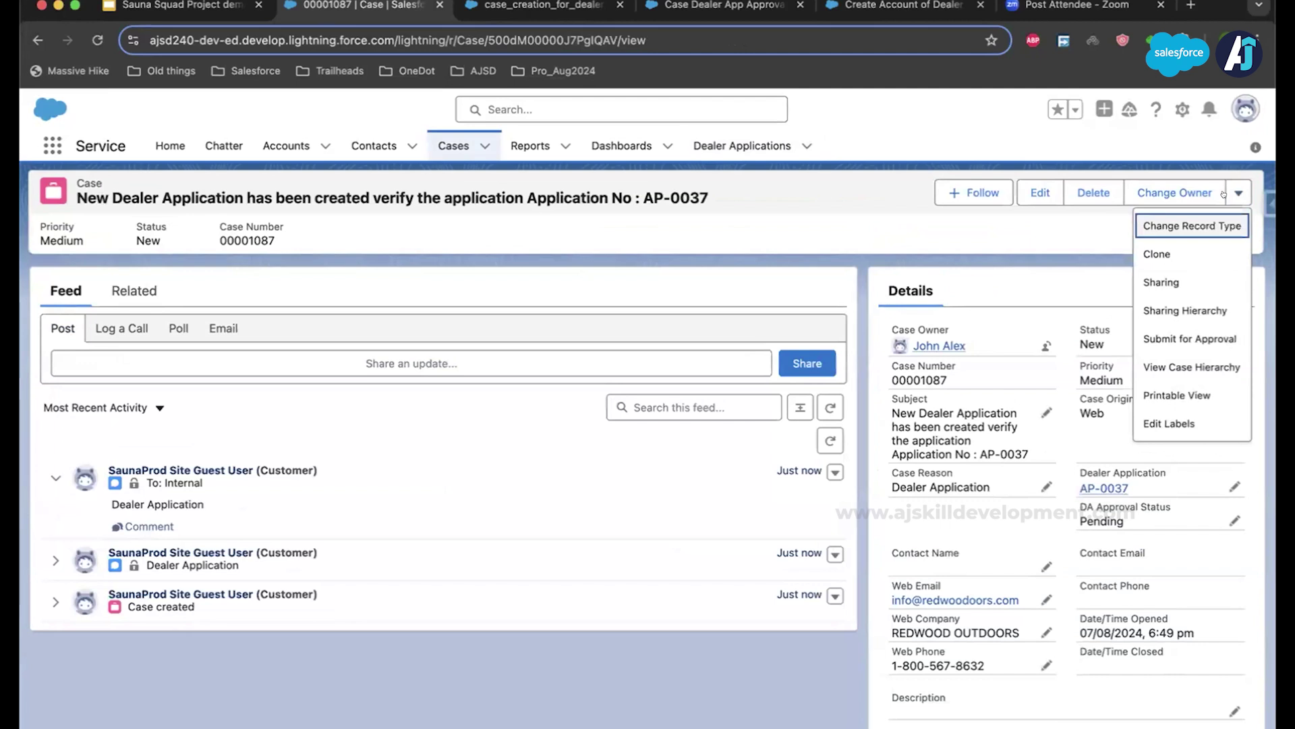
{"action": "left_click", "coordinate": [1206, 345]}
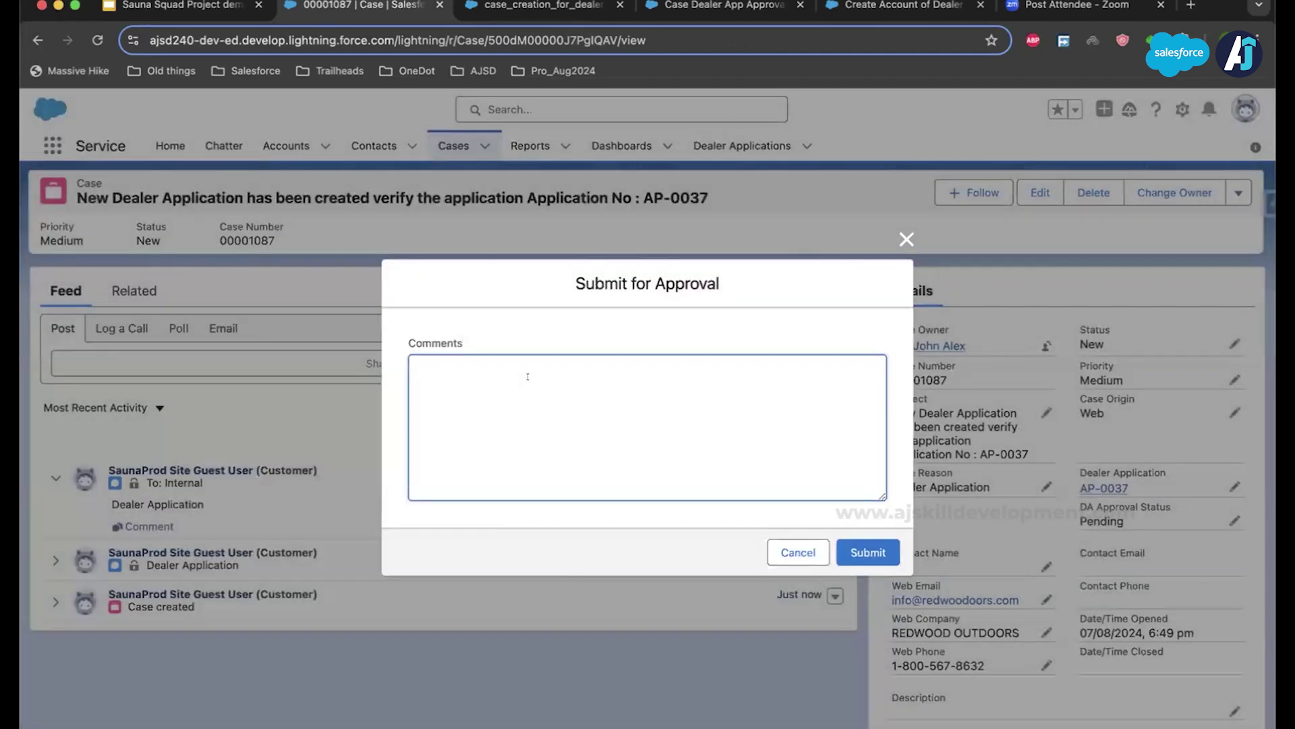
{"action": "type", "text": "Pleaas"}
{"action": "key", "text": "BackSpace"}
{"action": "type", "text": "e r"}
{"action": "key", "text": "BackSpace"}
{"action": "type", "text": "aapprove the request"}
{"action": "left_click", "coordinate": [842, 545]}
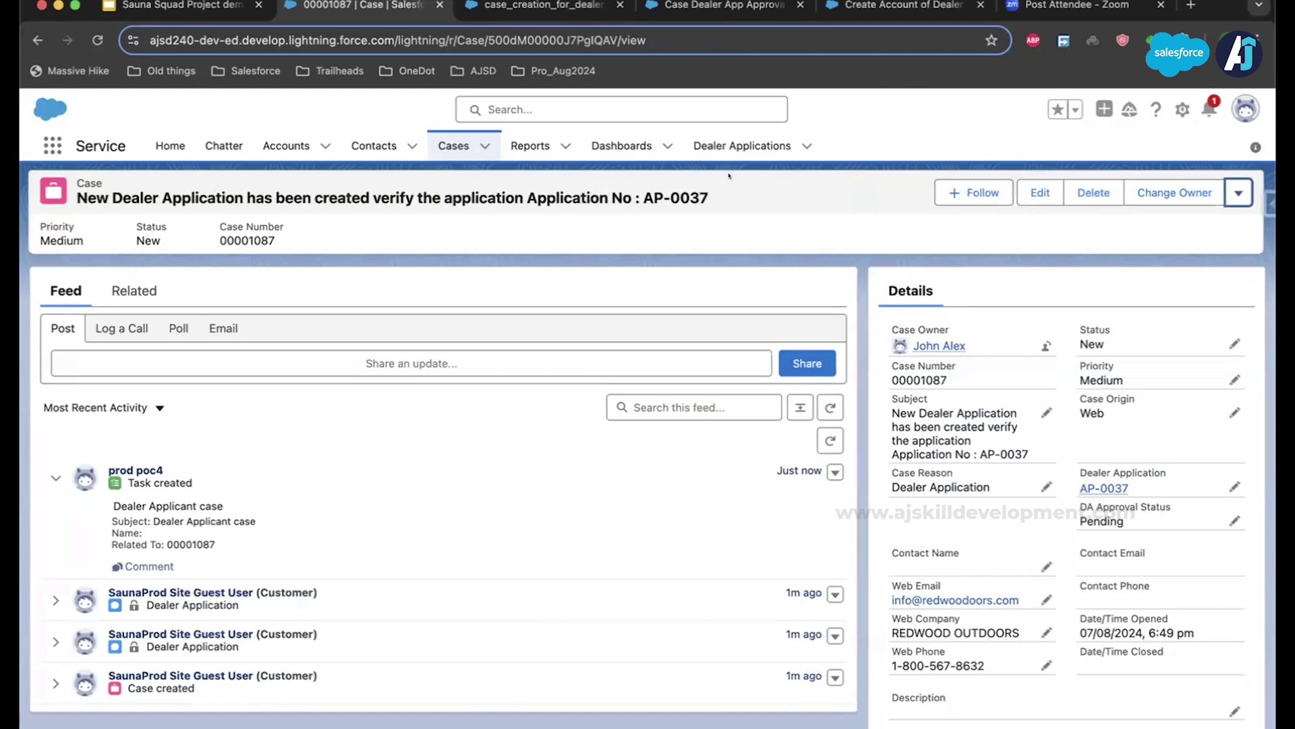
Step: Open case 00001087's approval request from notifications, then view the case_creation_for_dealer_application flow
{"action": "left_click", "coordinate": [1203, 101]}
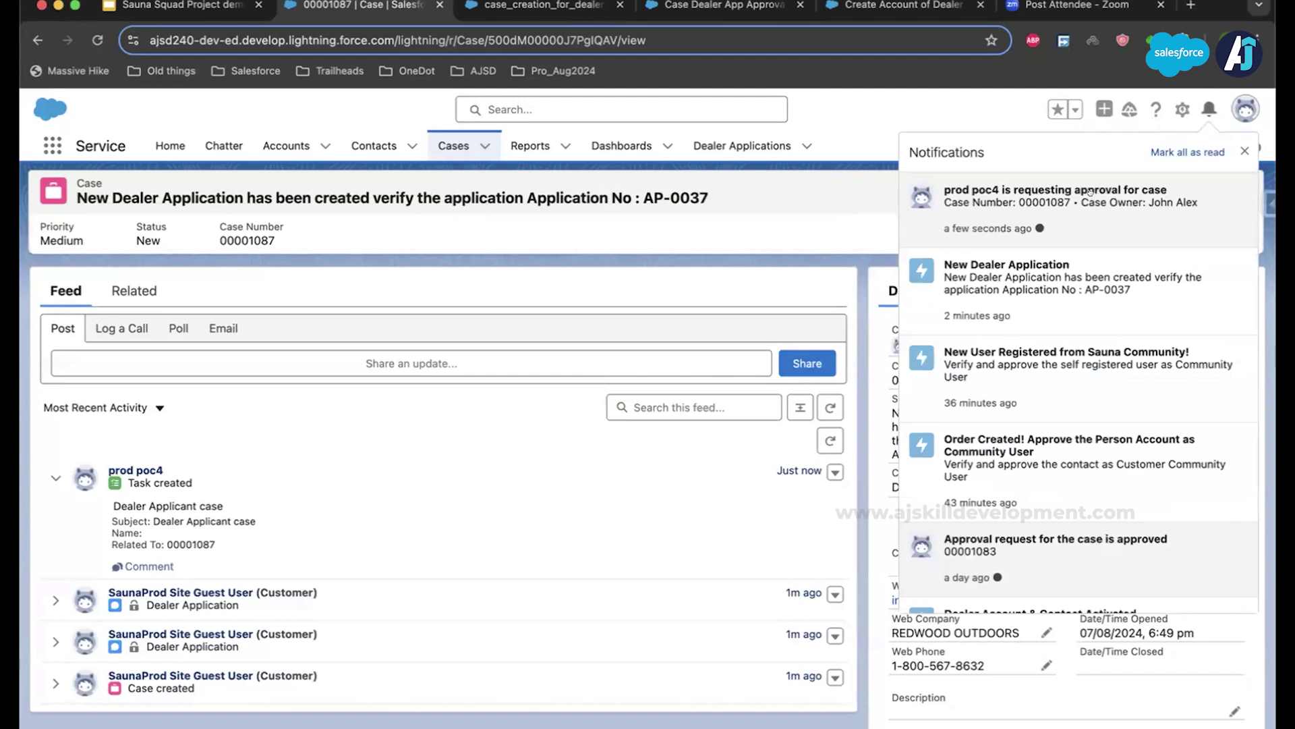
{"action": "left_click", "coordinate": [1089, 192]}
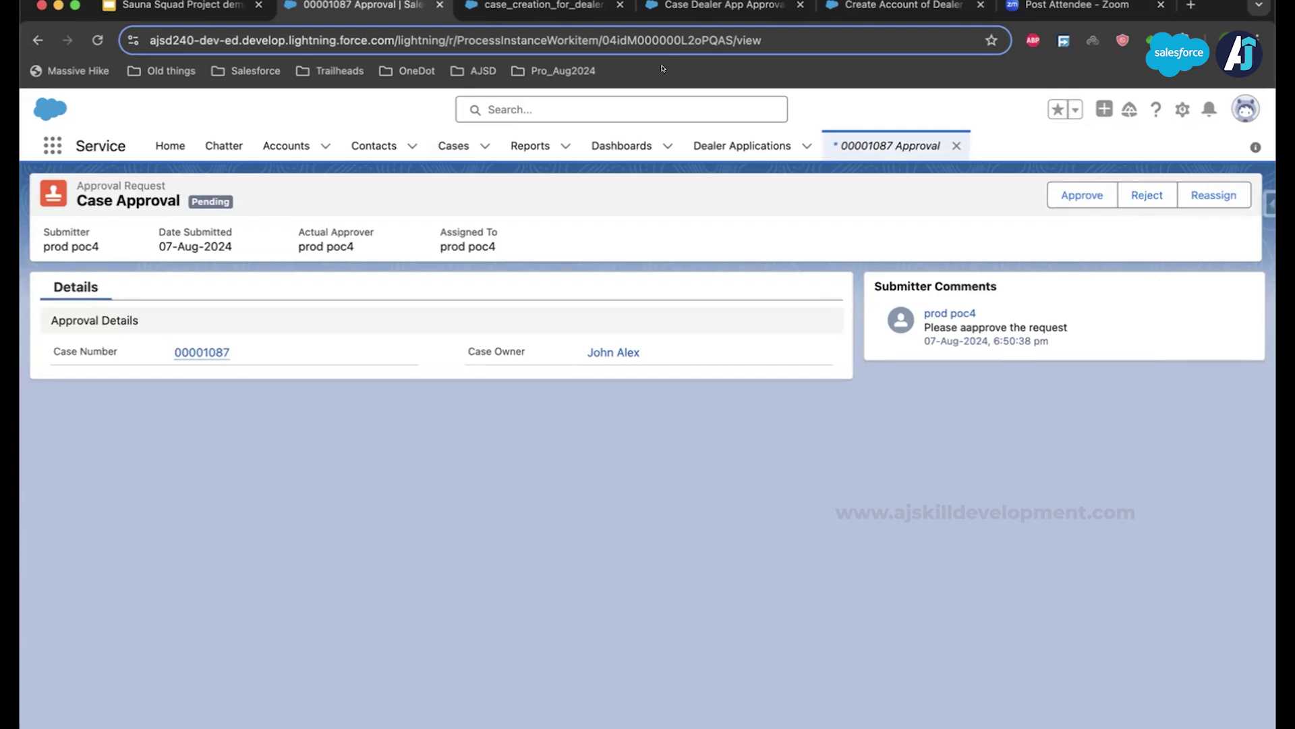
{"action": "left_click", "coordinate": [478, 4]}
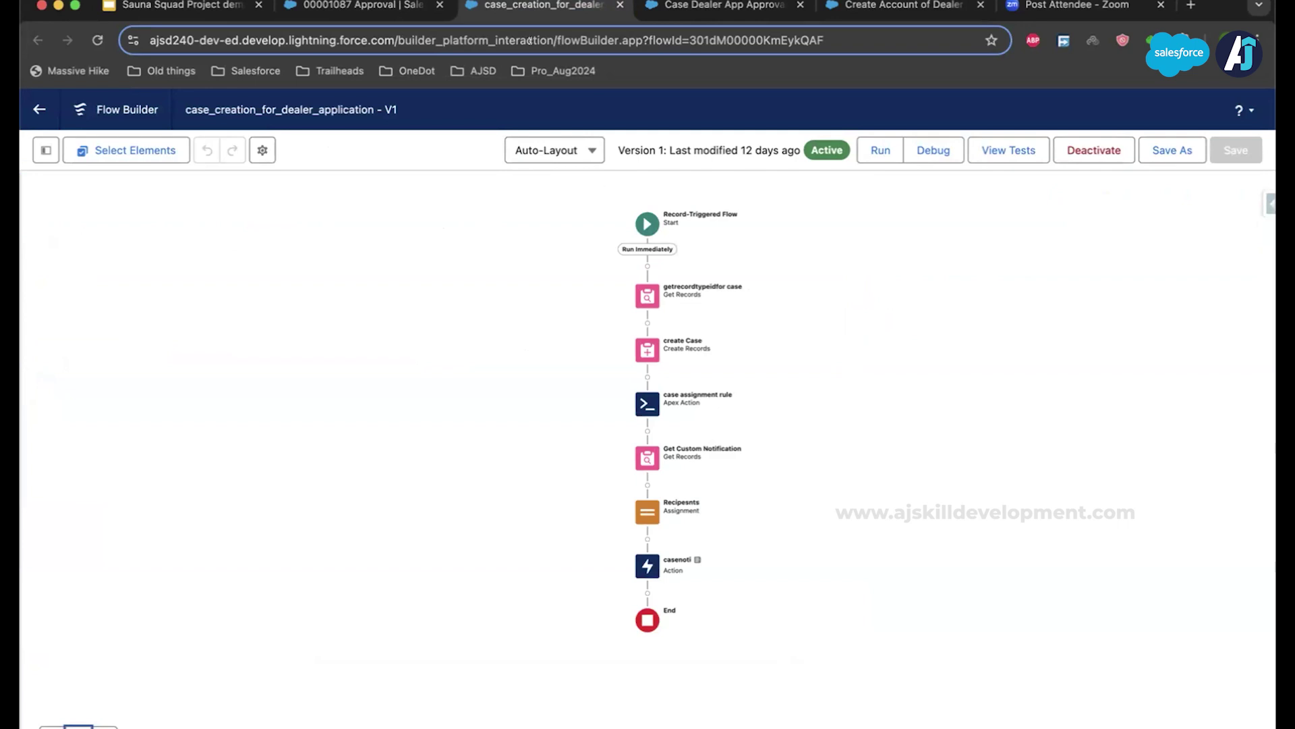
Step: View the Case Dealer App Approval Status Update flow in Flow Builder
{"action": "left_click", "coordinate": [676, 13]}
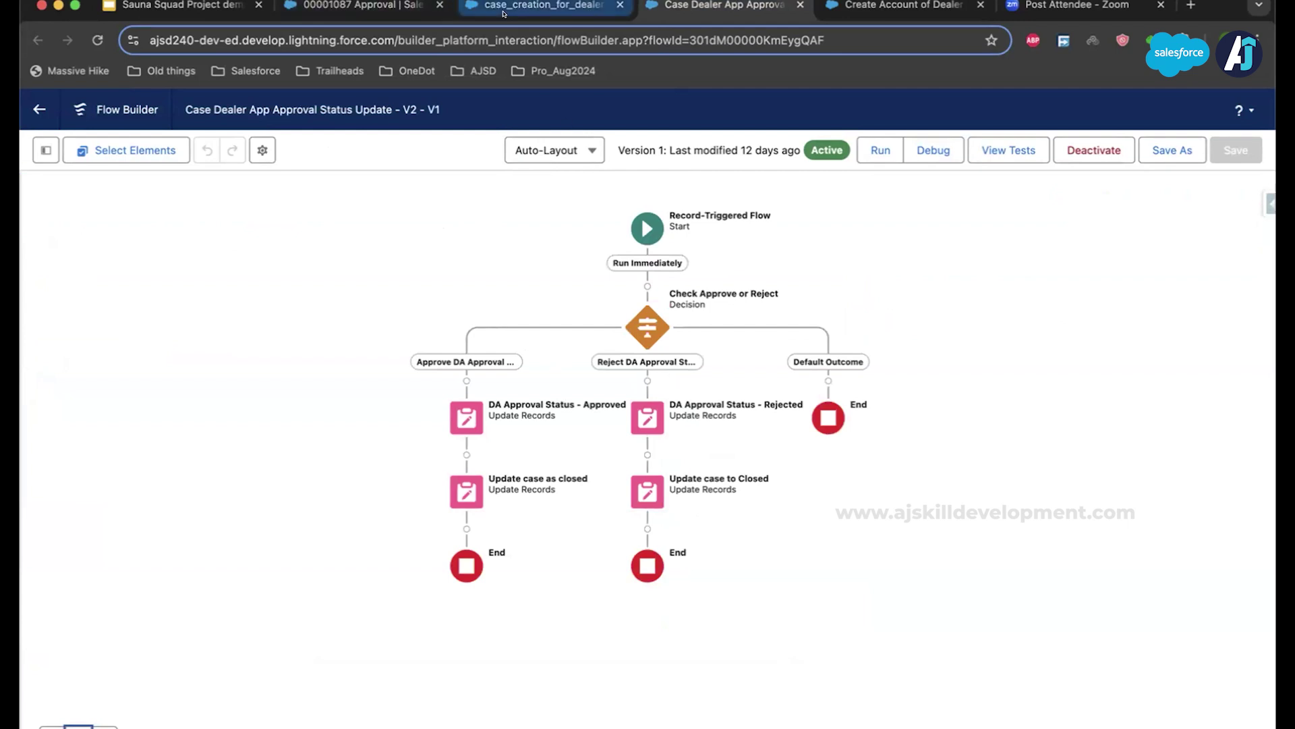
Step: Approve the pending request for case 00001087 with the comment 'Approved'
{"action": "left_click", "coordinate": [358, 6]}
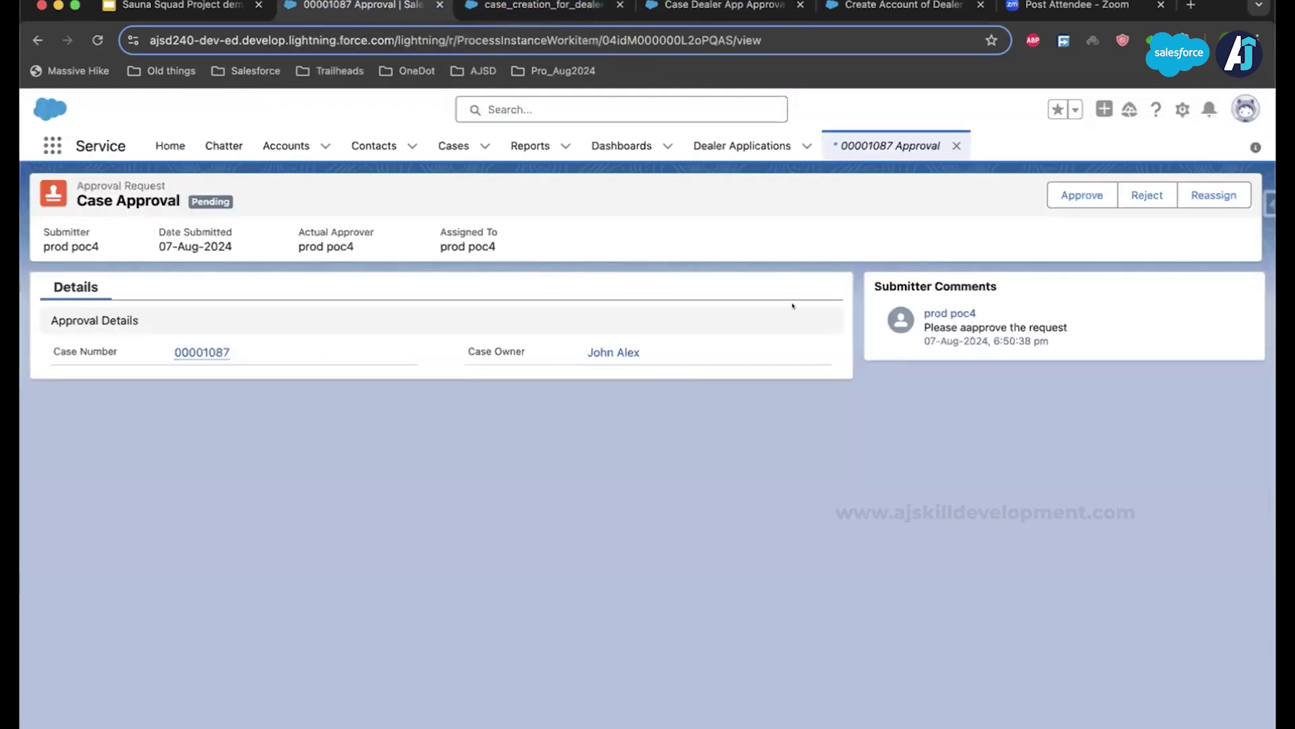
{"action": "left_click", "coordinate": [1082, 195]}
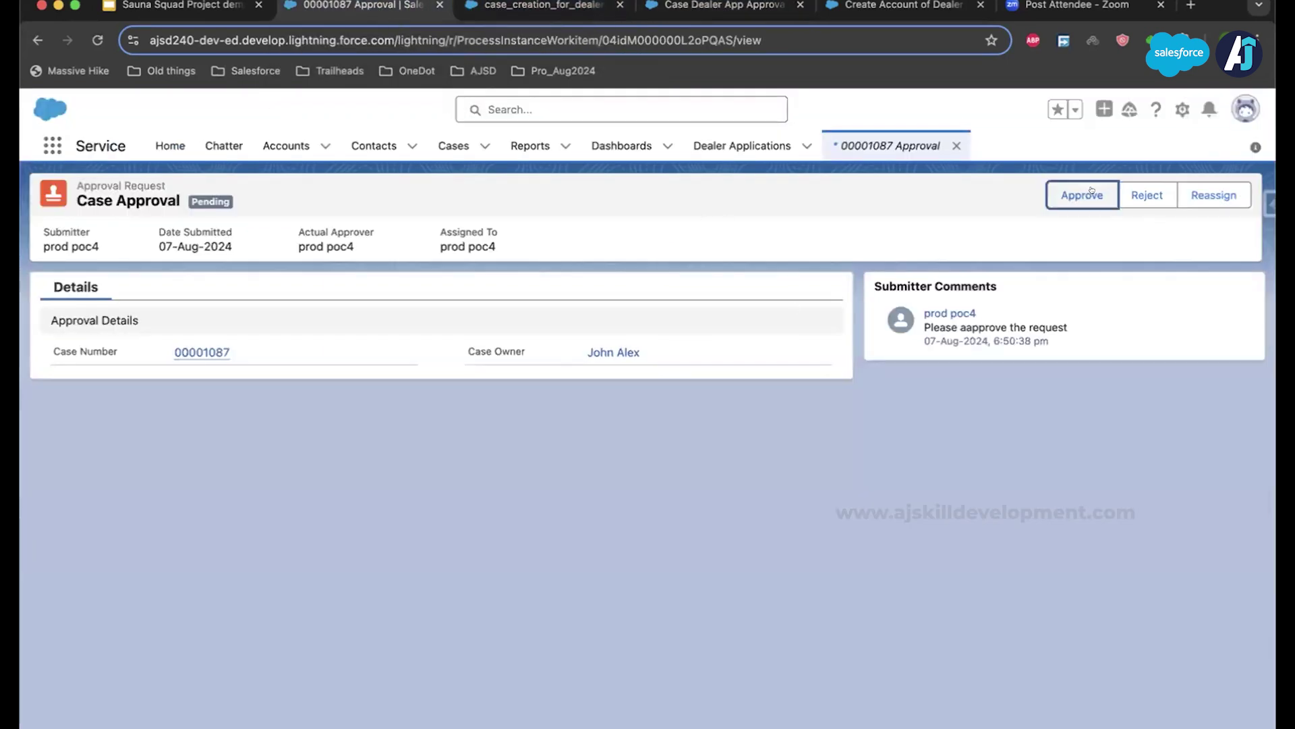
{"action": "type", "text": "Approv"}
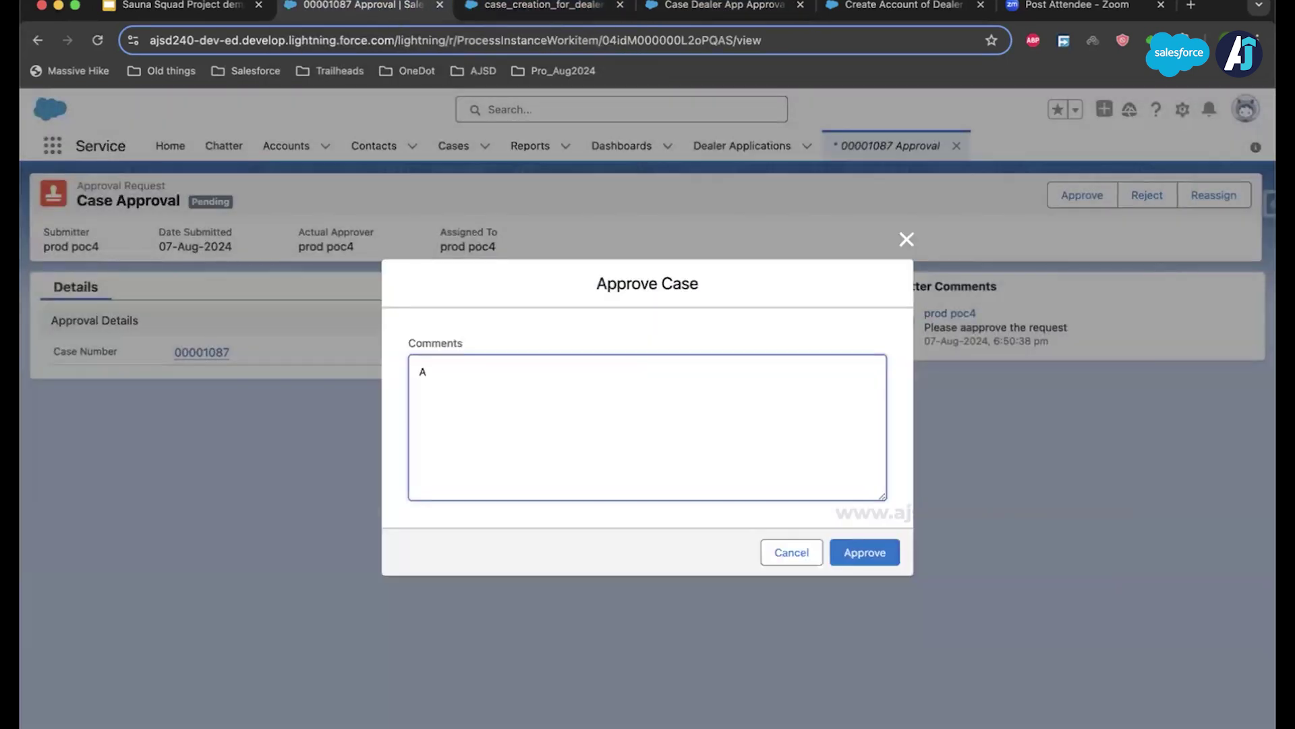
{"action": "type", "text": "ed"}
{"action": "left_click", "coordinate": [836, 540]}
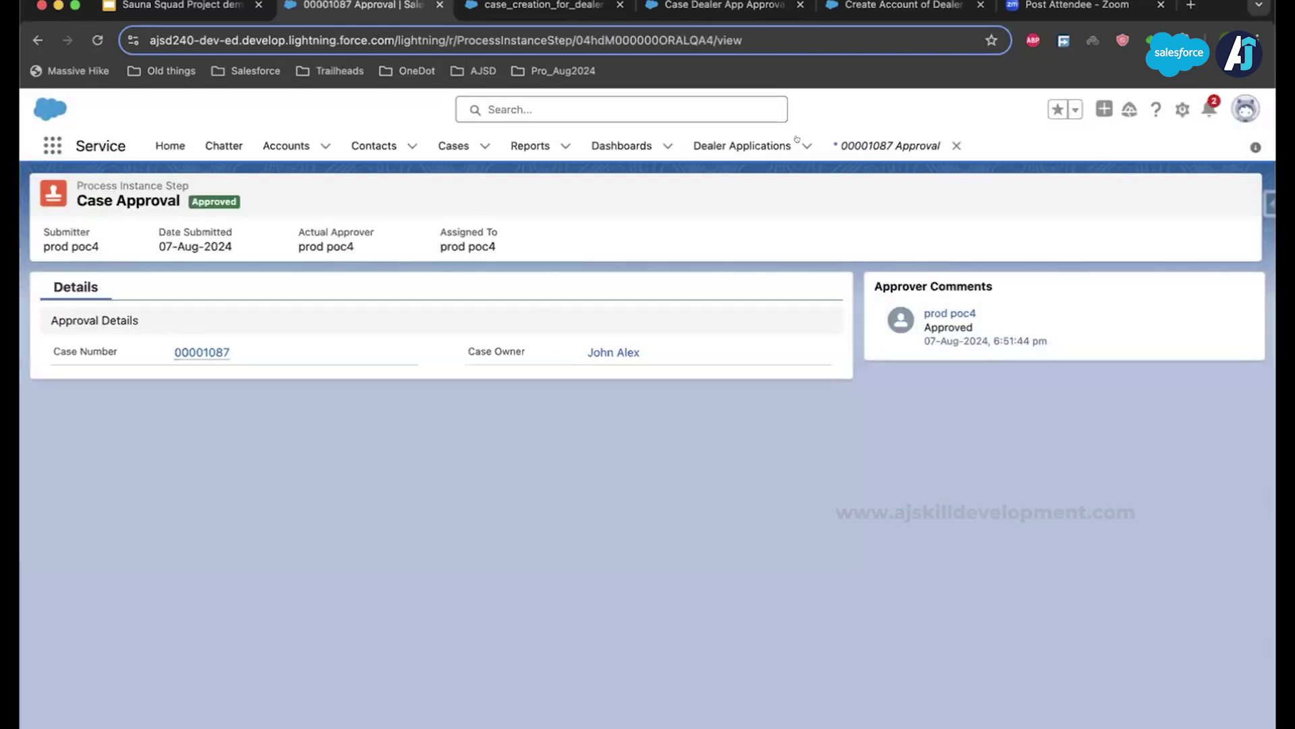
Step: Open dealer application AP-0037 from the All dealer applications list view
{"action": "left_click", "coordinate": [716, 142]}
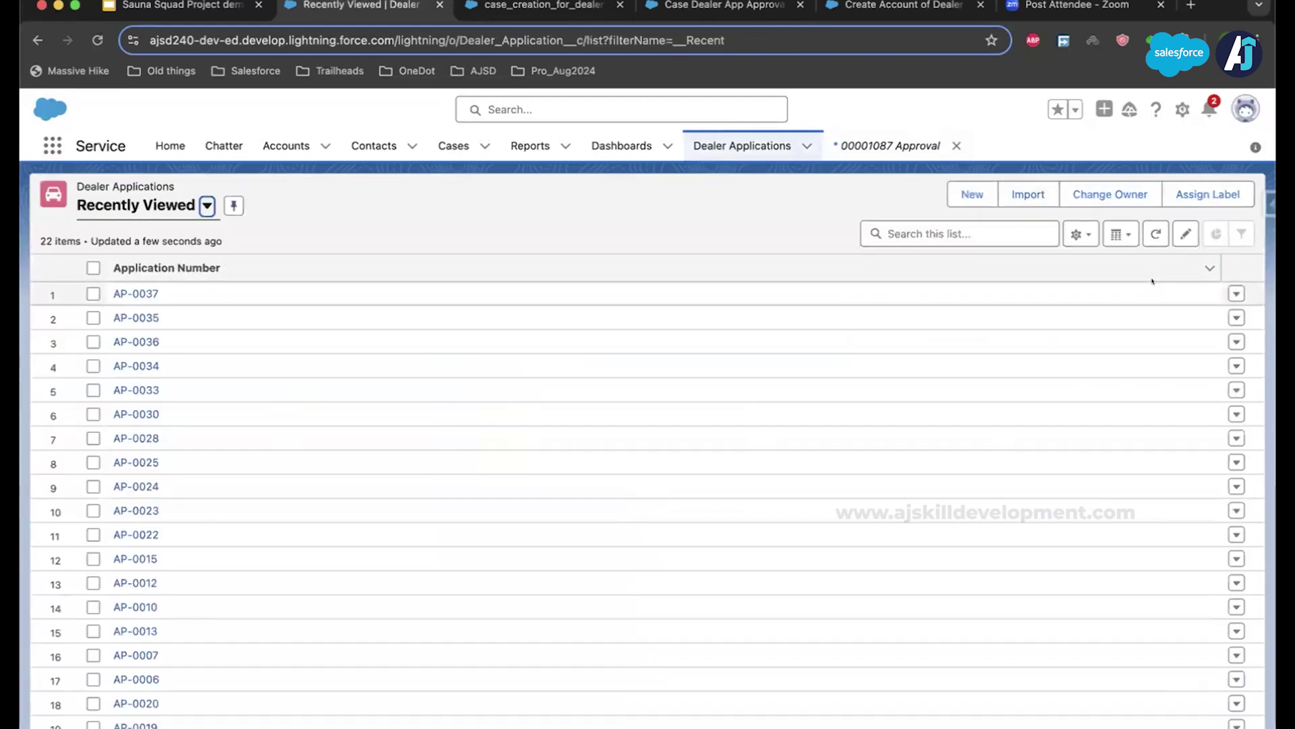
{"action": "left_click", "coordinate": [207, 205]}
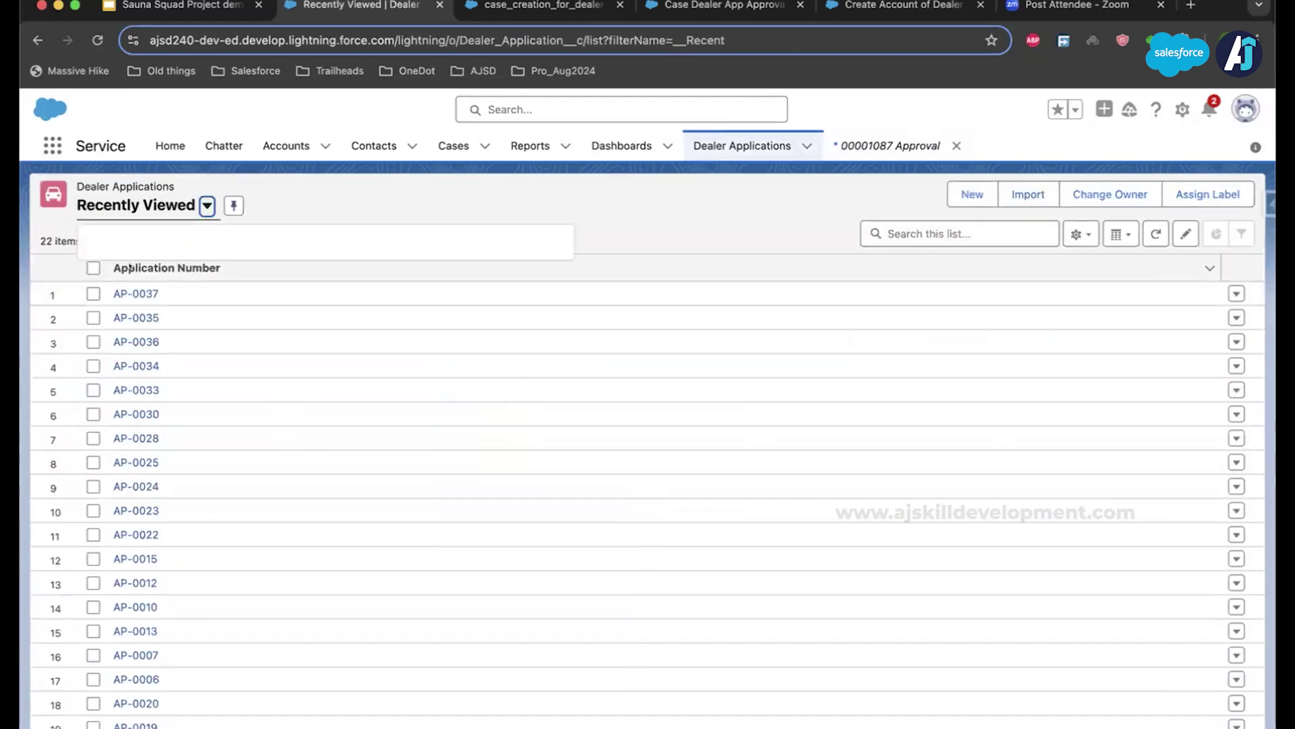
{"action": "left_click", "coordinate": [122, 263]}
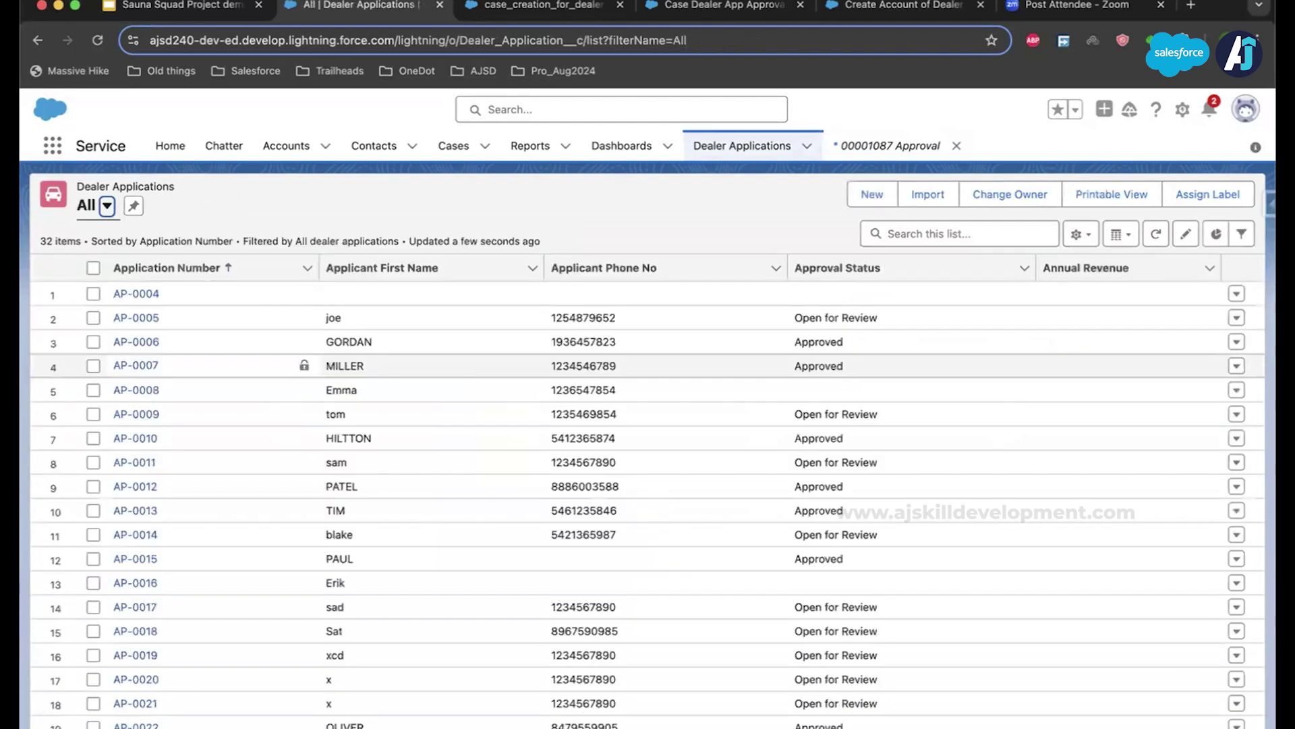
{"action": "scroll", "coordinate": [173, 351], "scroll_direction": "down", "scroll_amount": 5}
{"action": "left_click", "coordinate": [136, 728]}
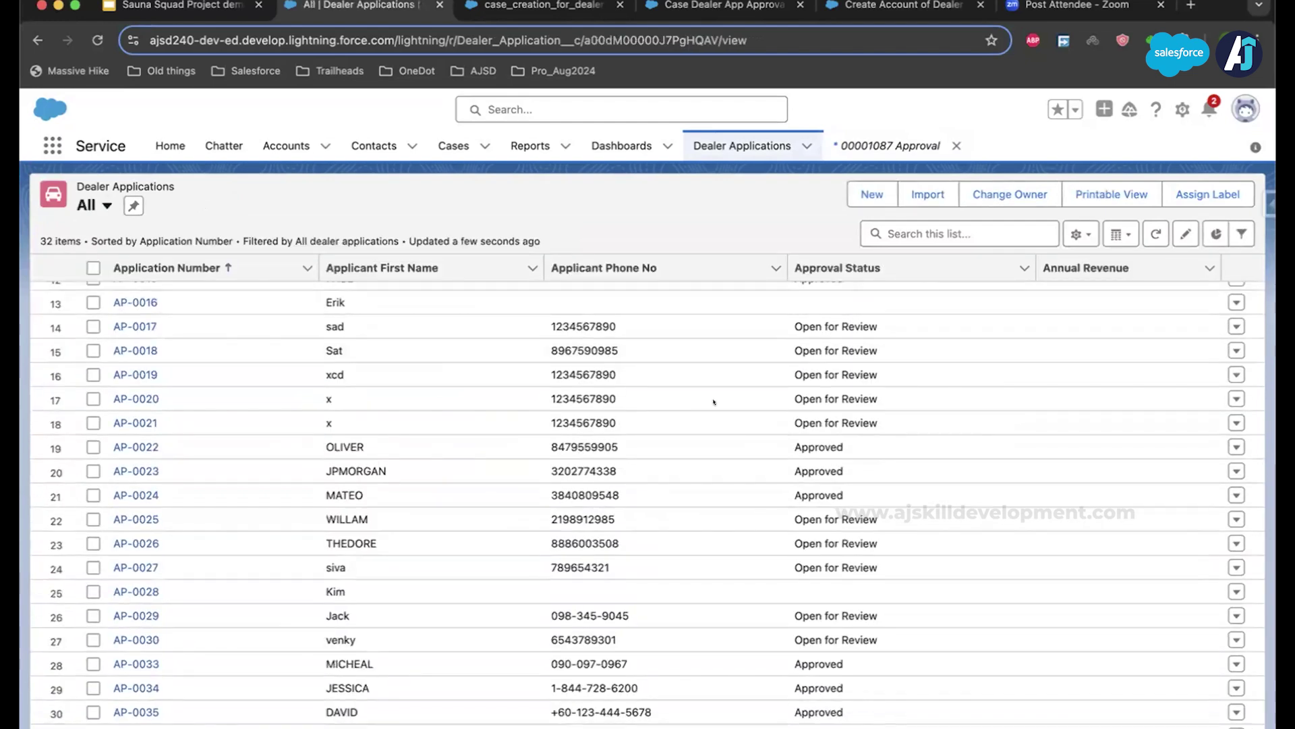
Step: Look through Cases and Dashboards, then return to AP-0037 and open related case 00001087
{"action": "left_click", "coordinate": [442, 147]}
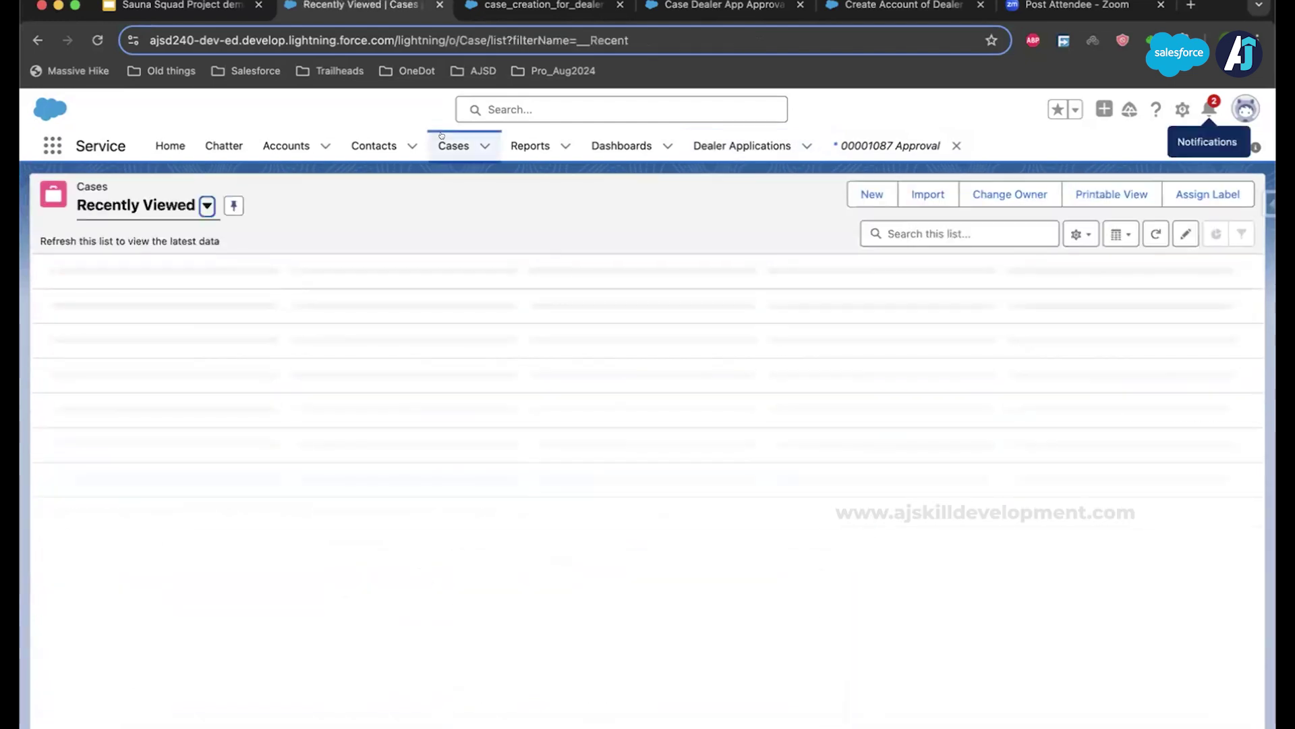
{"action": "left_click", "coordinate": [601, 147]}
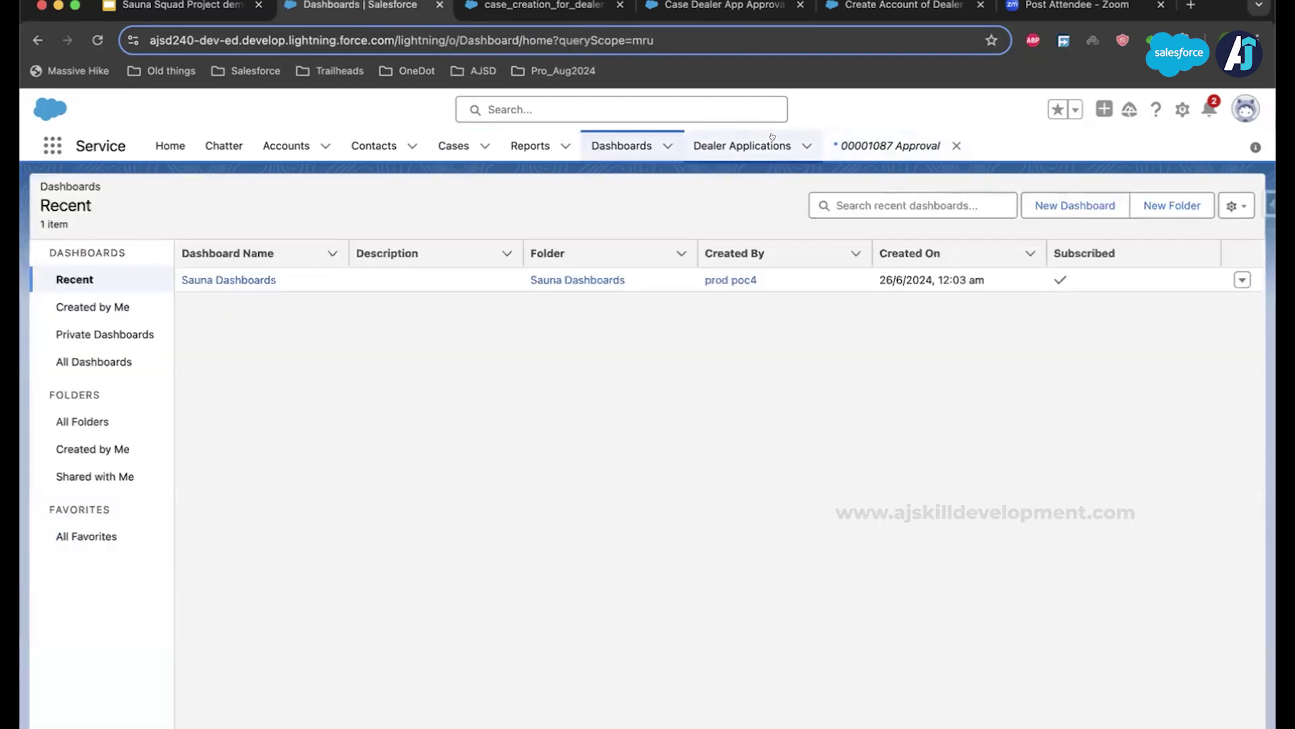
{"action": "left_click", "coordinate": [772, 139]}
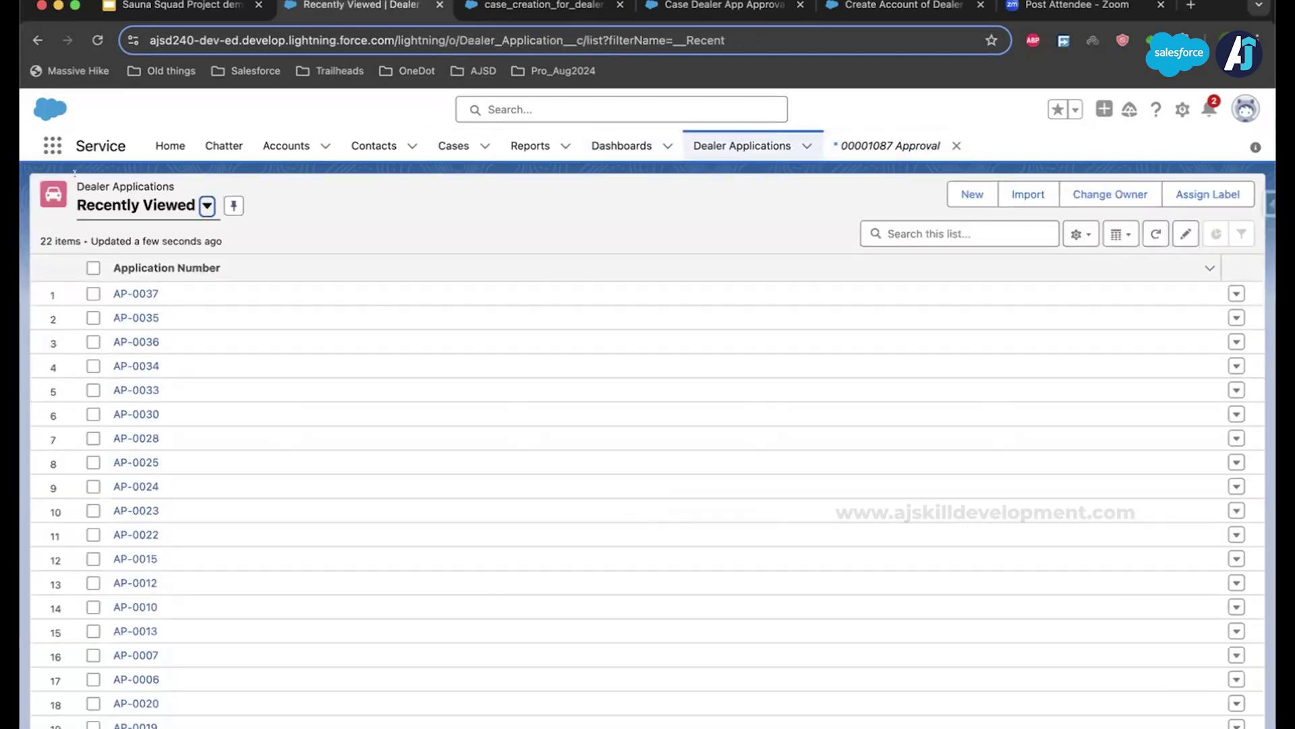
{"action": "left_click", "coordinate": [28, 41]}
{"action": "left_click", "coordinate": [28, 41]}
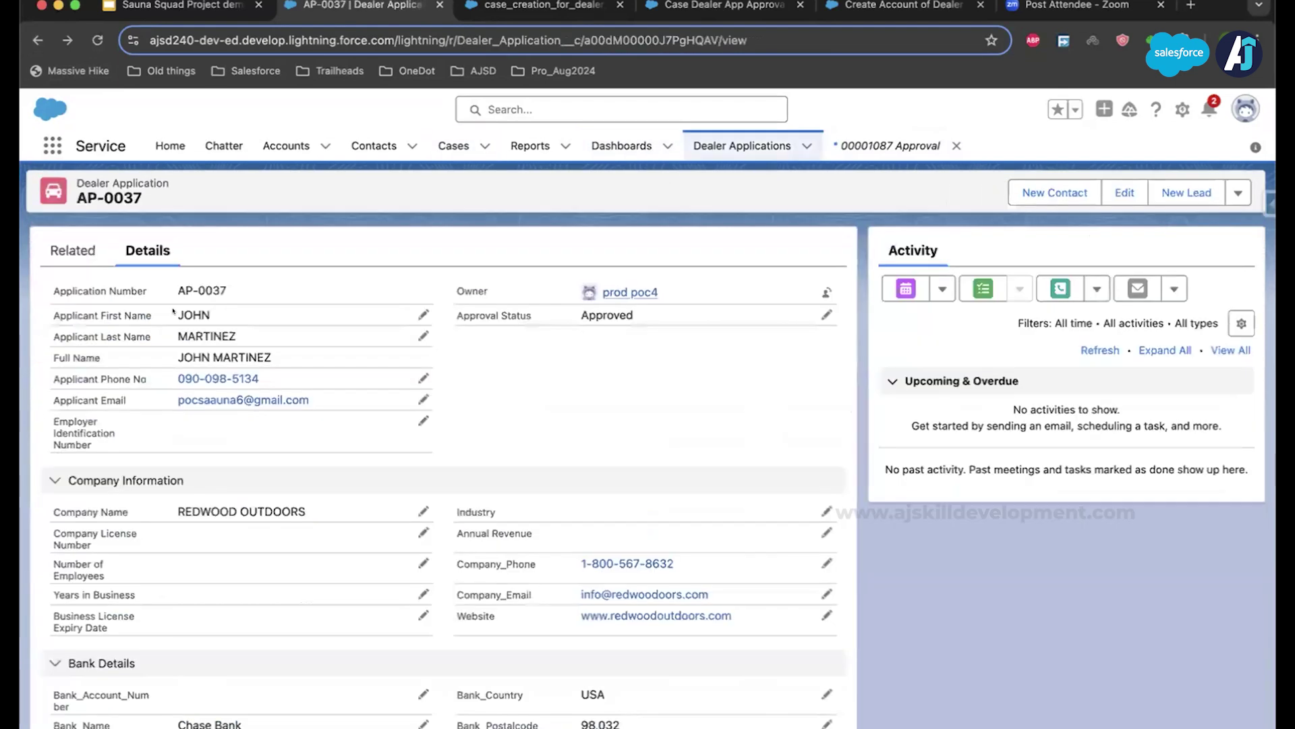
{"action": "left_click", "coordinate": [73, 249]}
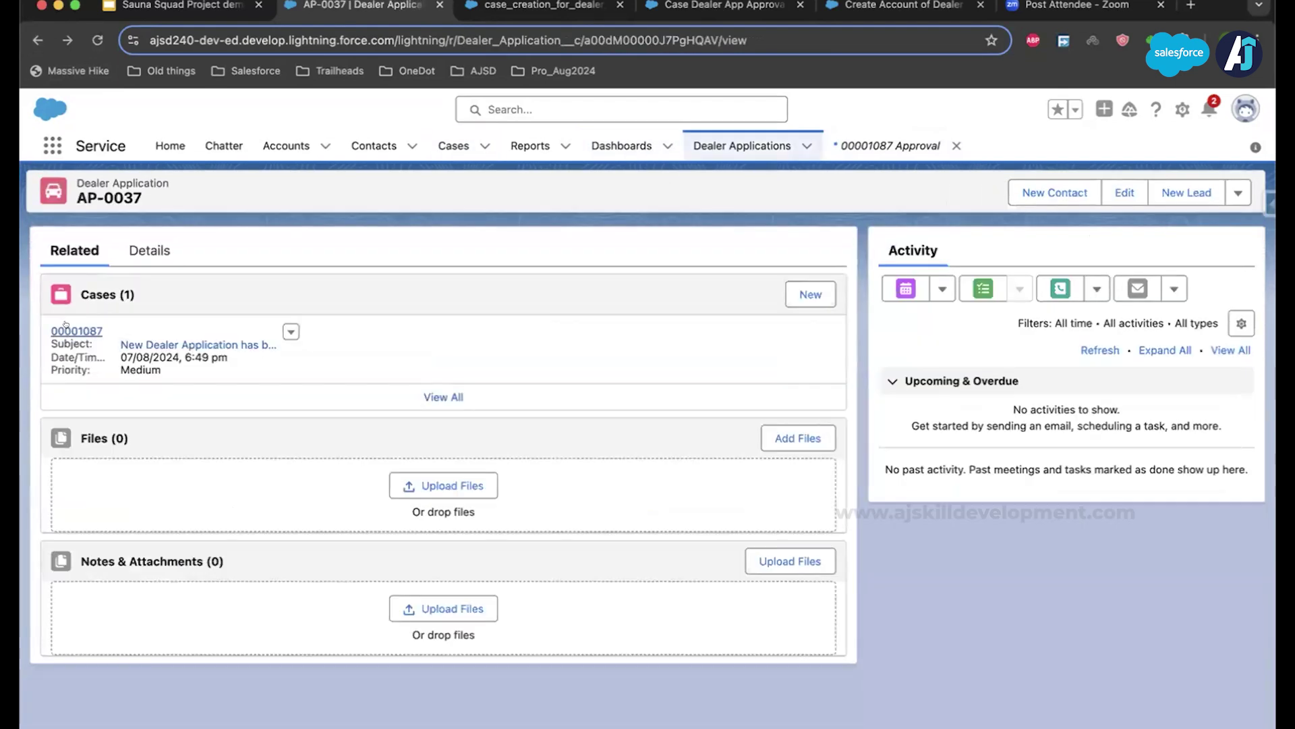
{"action": "left_click", "coordinate": [78, 329]}
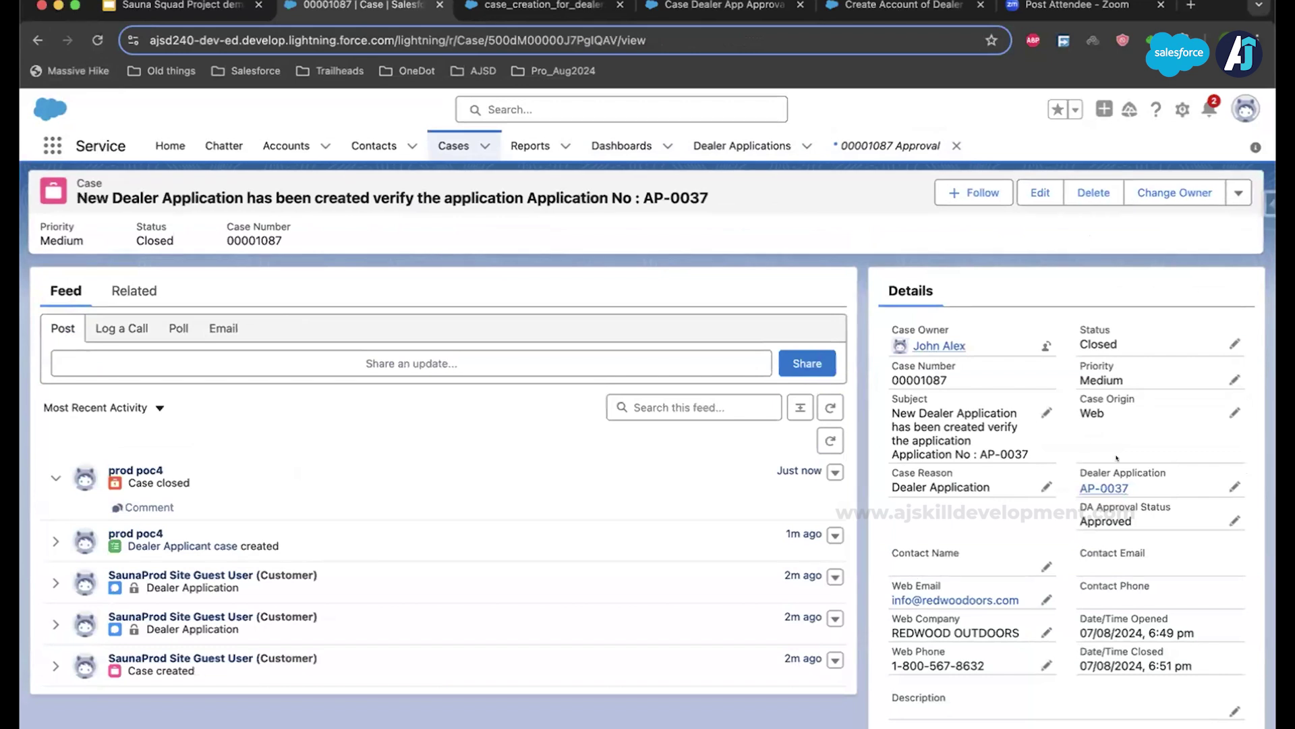
Step: Open the REDWOOD OUTDOORS account from the 'Dealer Account & Contact Activated' notification
{"action": "left_click", "coordinate": [1207, 107]}
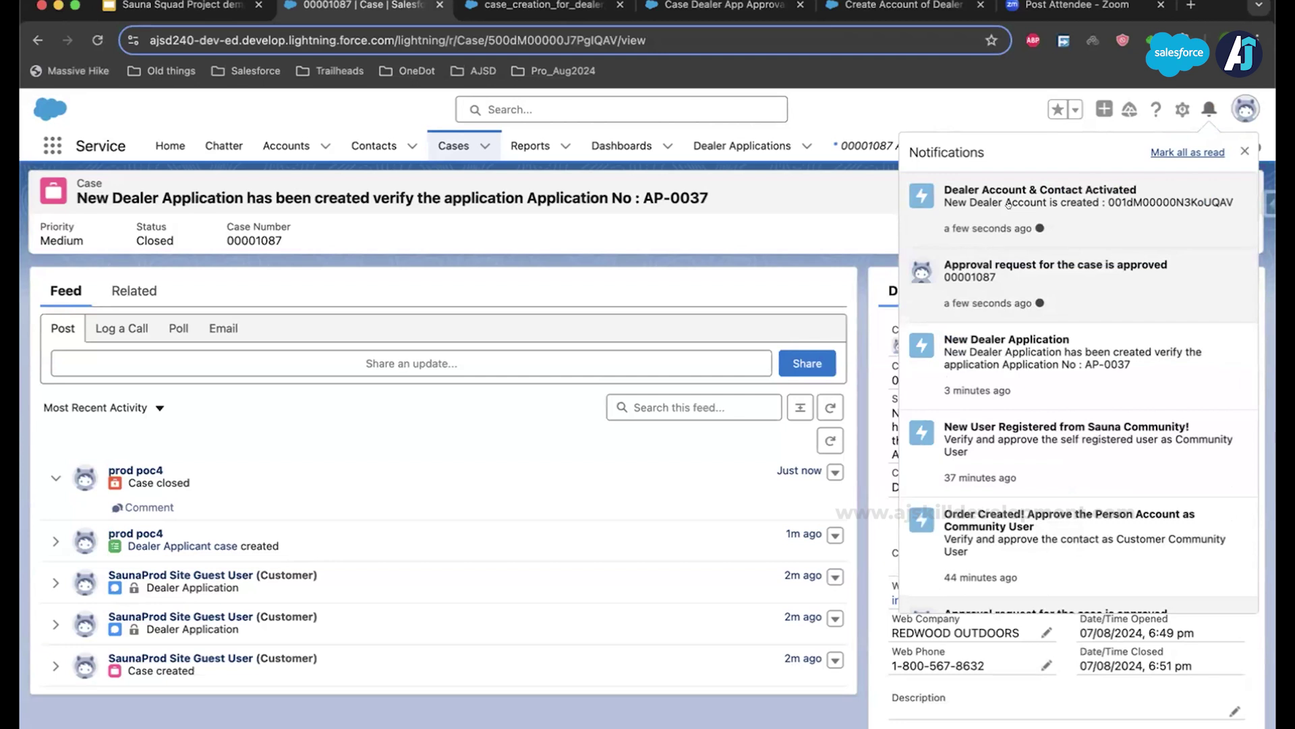
{"action": "left_click", "coordinate": [1008, 202]}
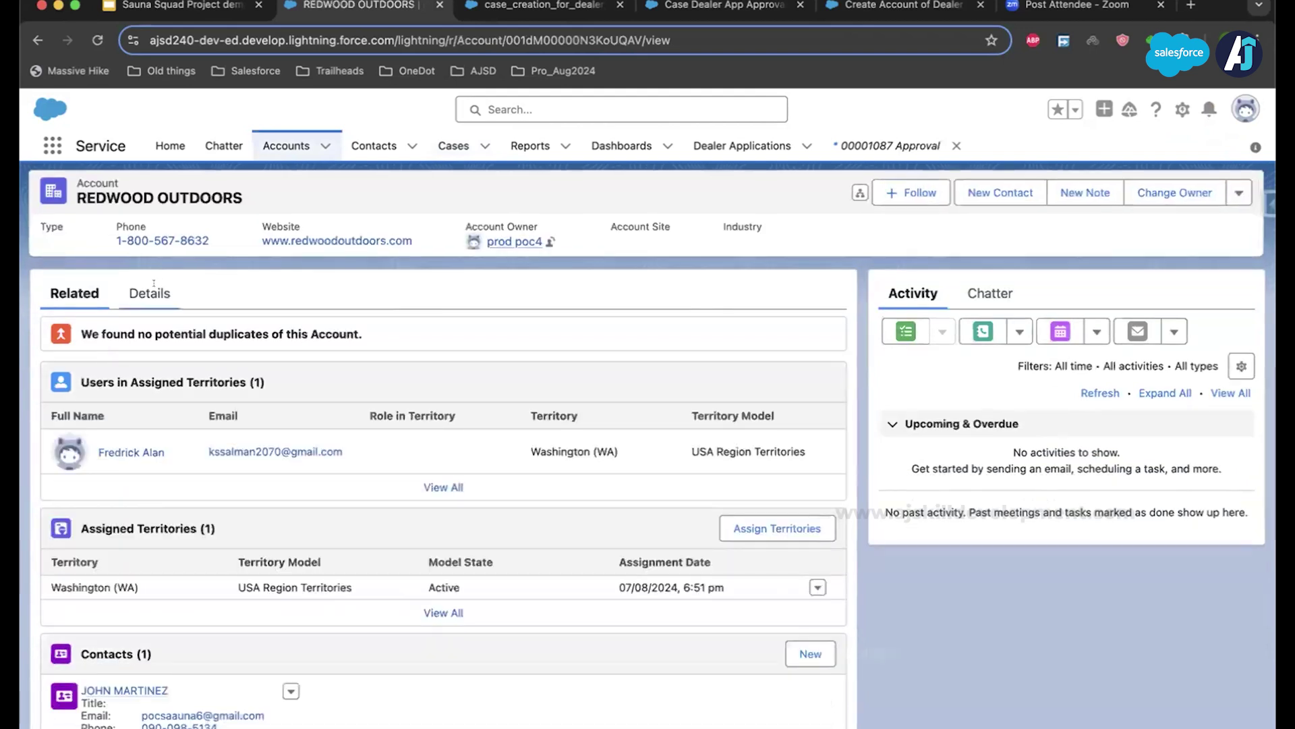
Step: Enter billing city Kent and billing country USA on REDWOOD OUTDOORS and save
{"action": "left_click", "coordinate": [147, 293]}
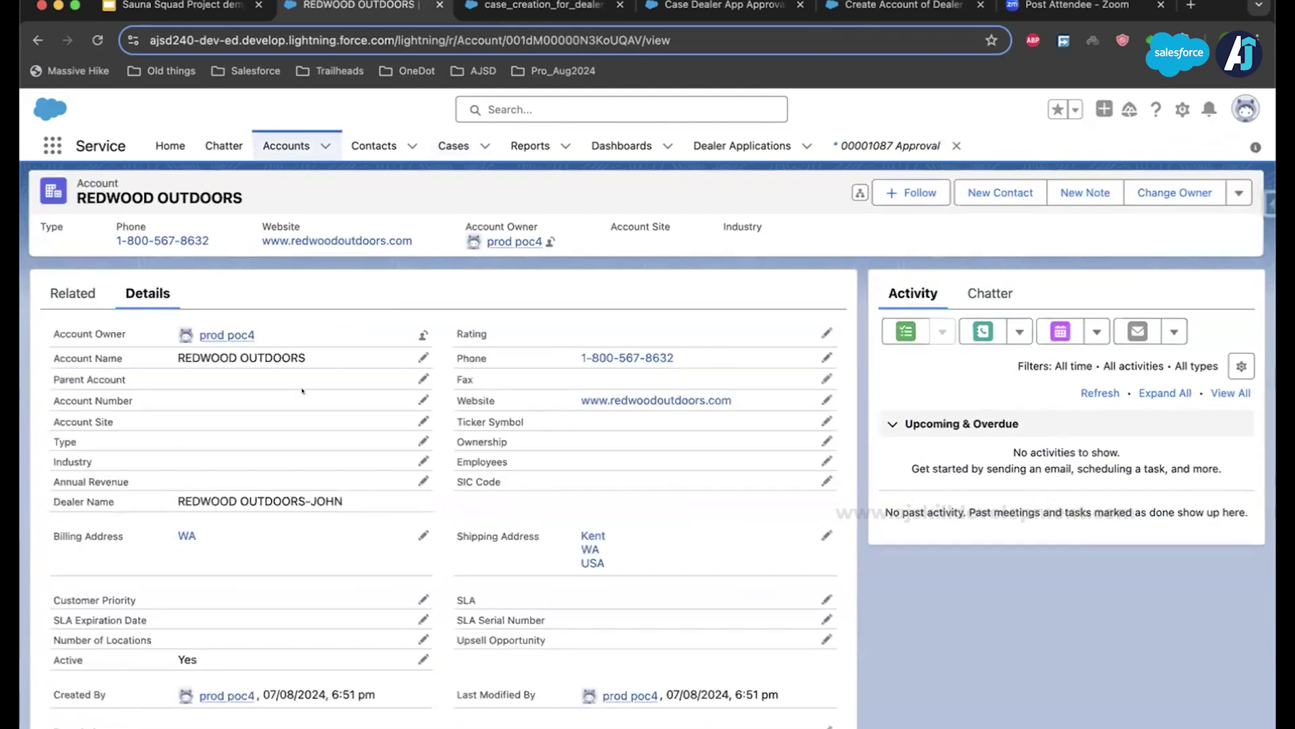
{"action": "scroll", "coordinate": [301, 390], "scroll_direction": "down", "scroll_amount": 1}
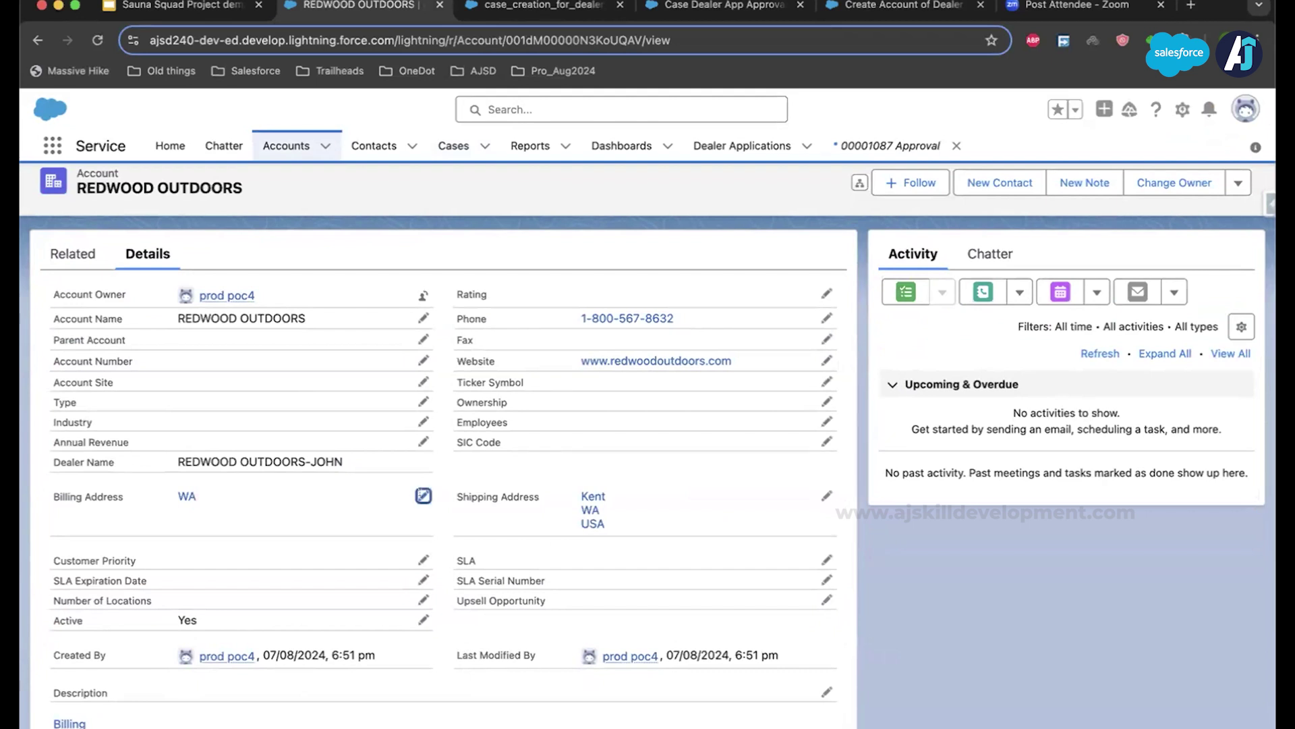
{"action": "left_click", "coordinate": [423, 496]}
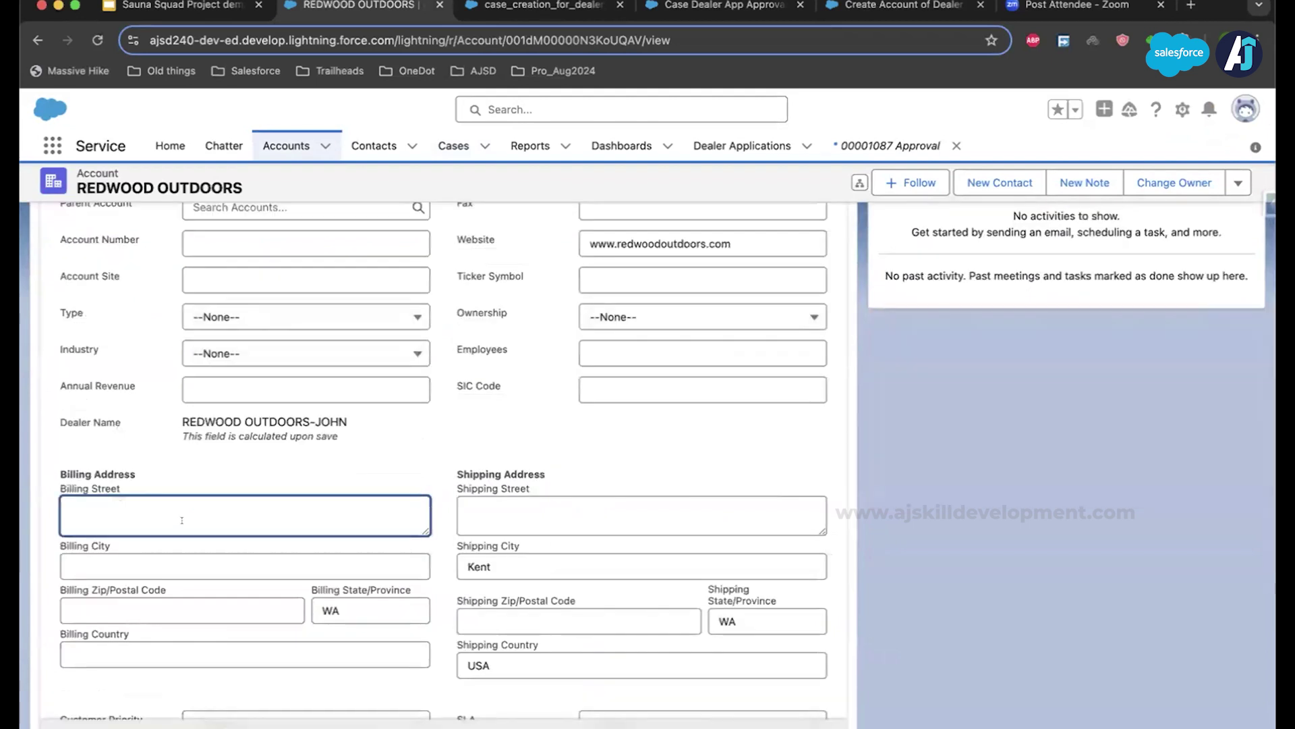
{"action": "left_click", "coordinate": [157, 557]}
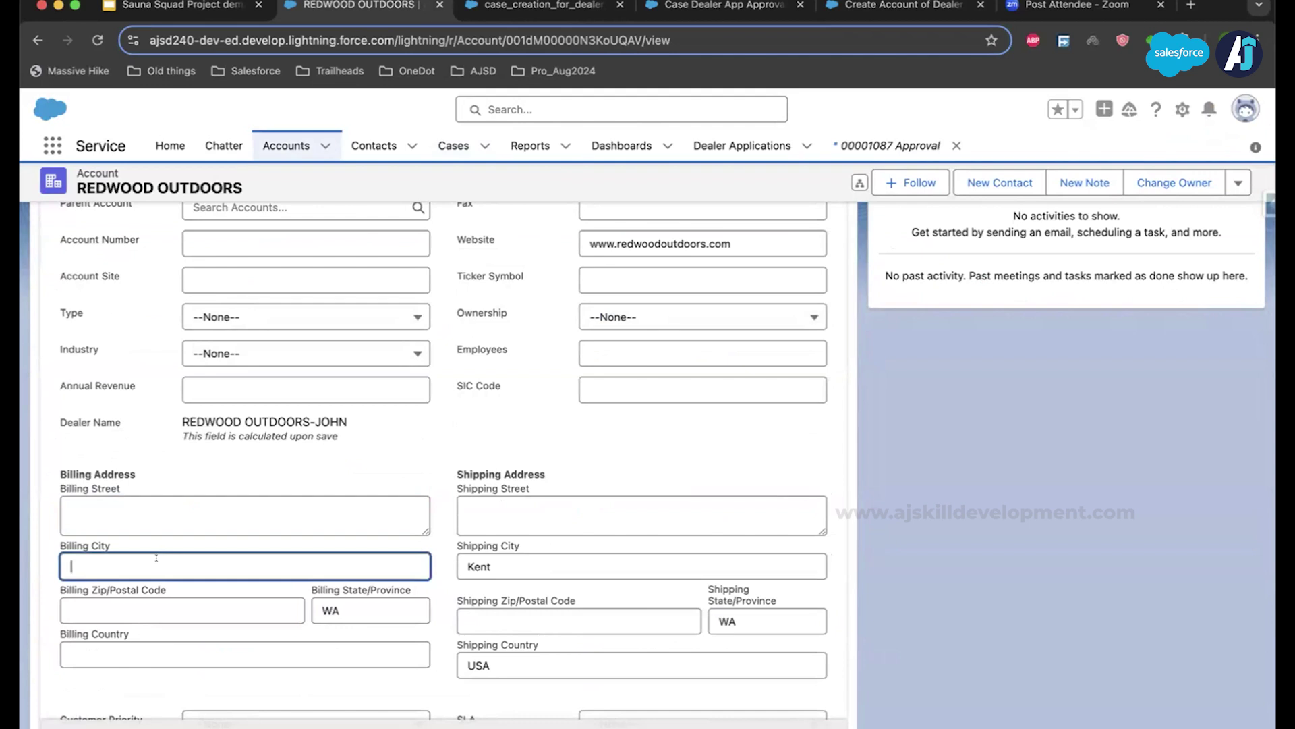
{"action": "type", "text": "KJ"}
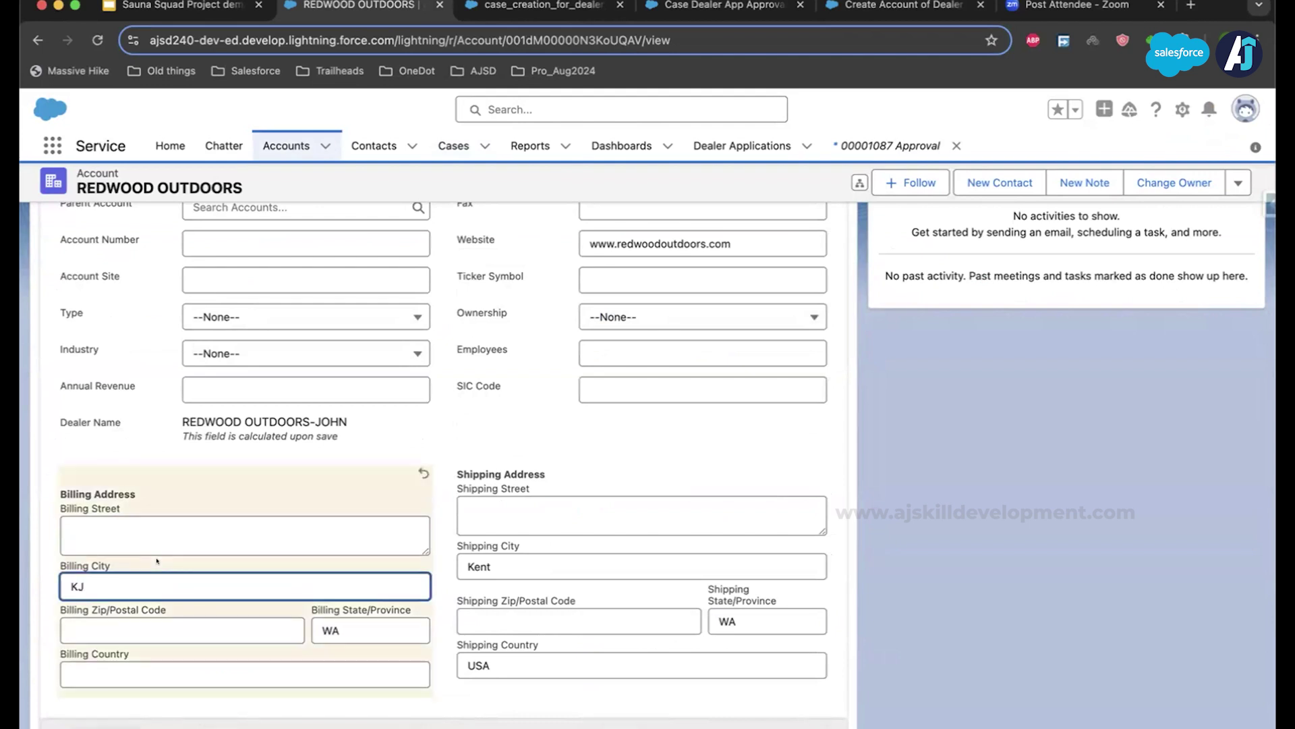
{"action": "key", "text": "BackSpace"}
{"action": "type", "text": "ent"}
{"action": "left_click", "coordinate": [294, 676]}
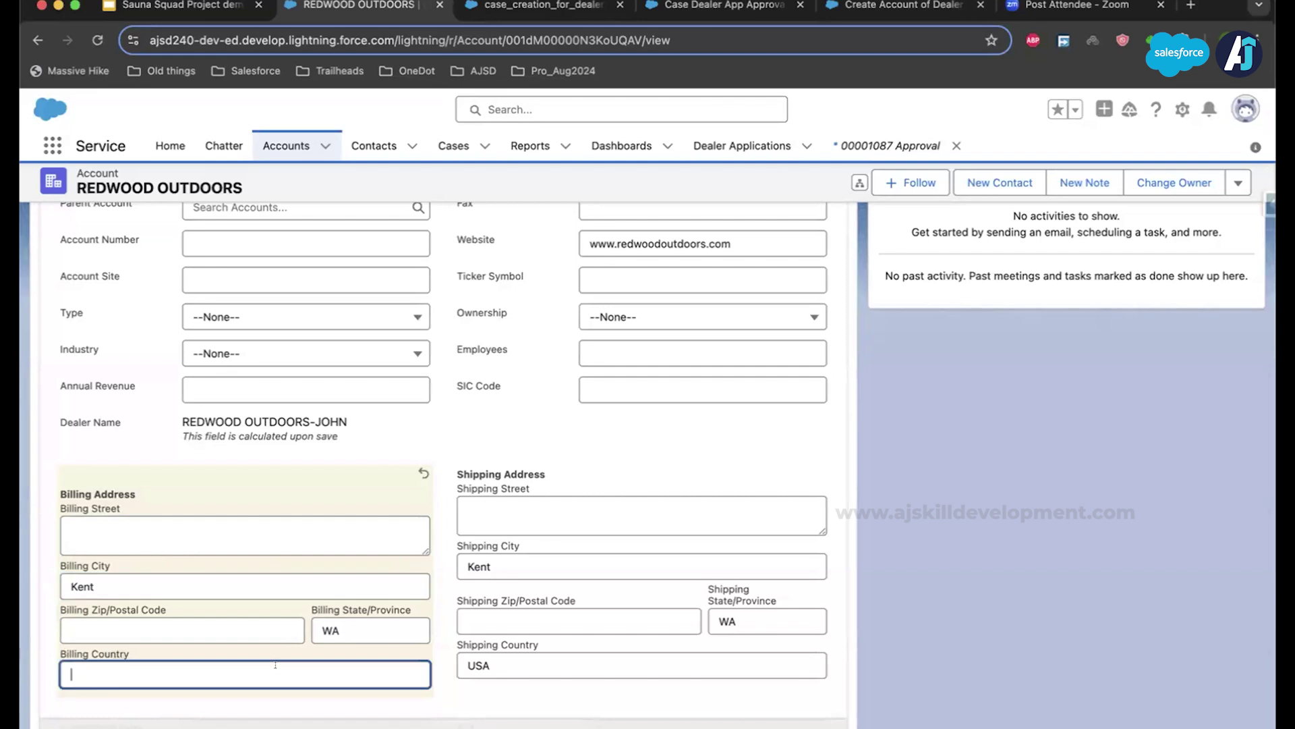
{"action": "type", "text": "USA"}
{"action": "left_click", "coordinate": [456, 725]}
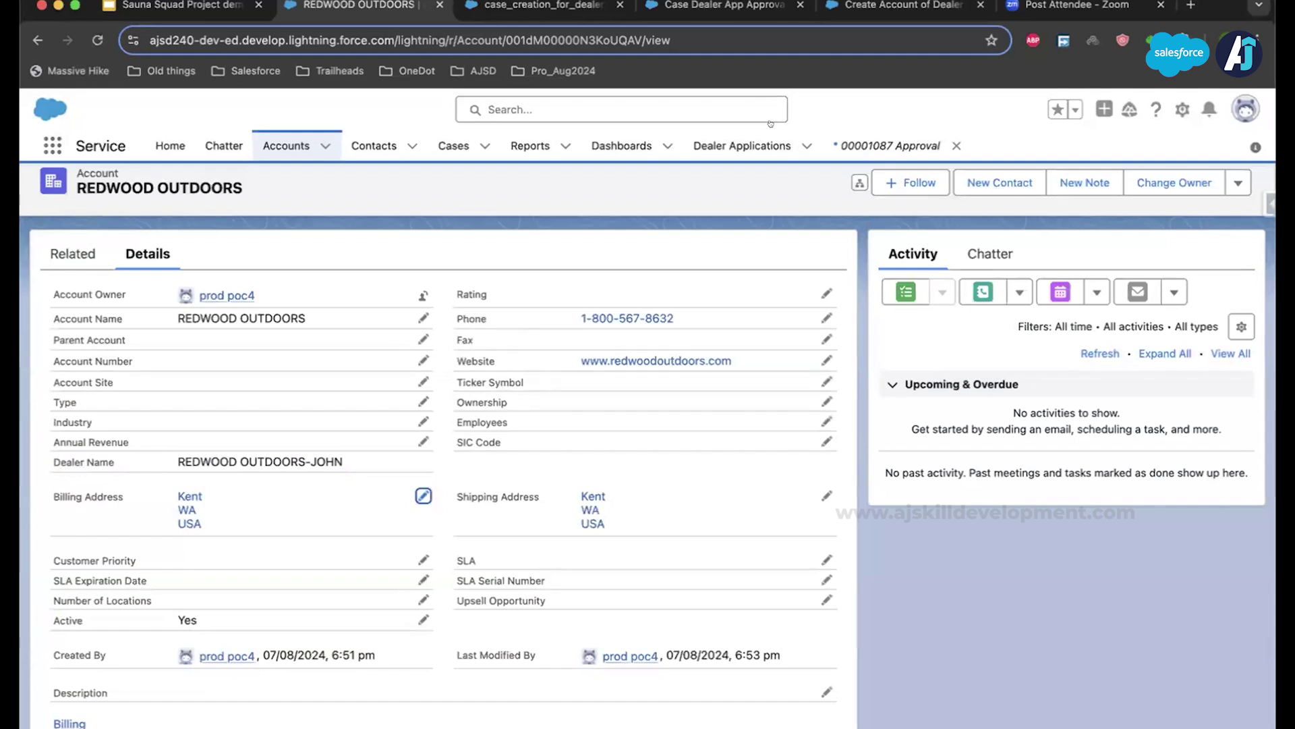
{"action": "key", "text": "super+Tab"}
{"action": "key", "text": "super+shift+Tab"}
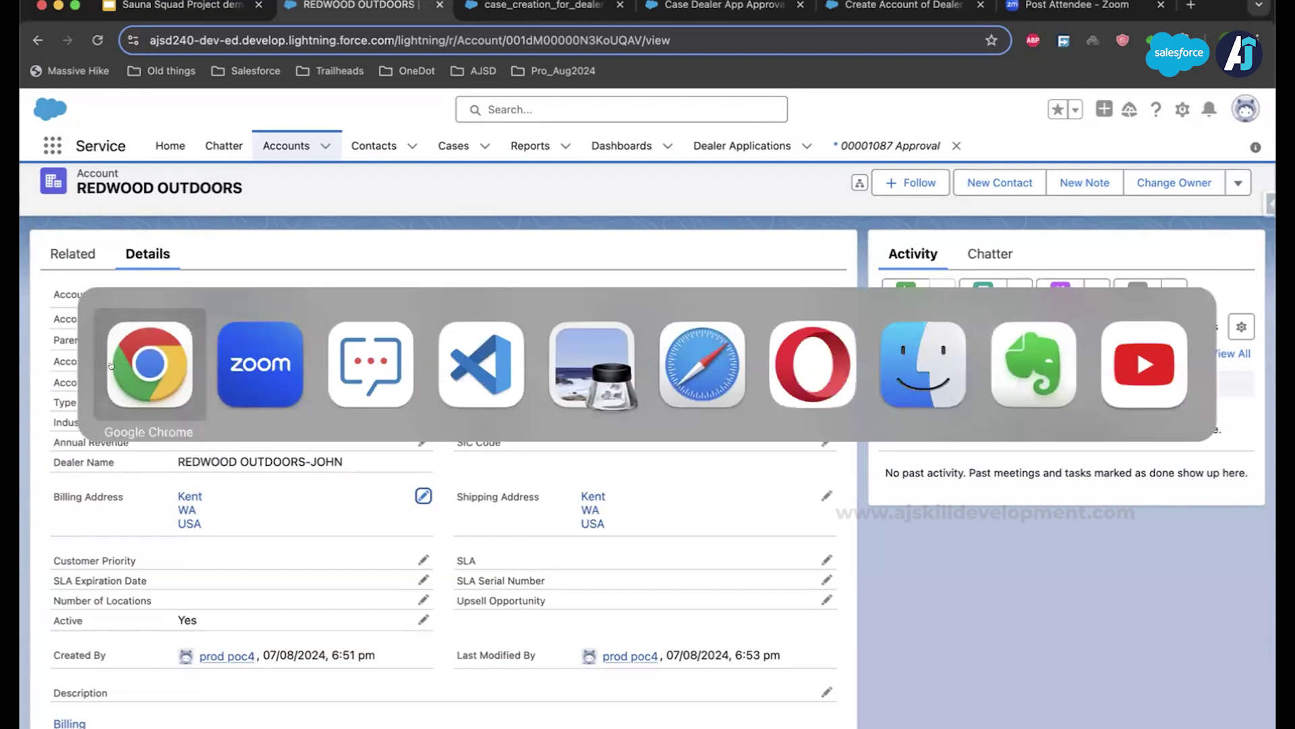
Step: Reload the site's Registered Dealers page and search 'Red' to find the Redwood dealer
{"action": "left_click", "coordinate": [116, 364]}
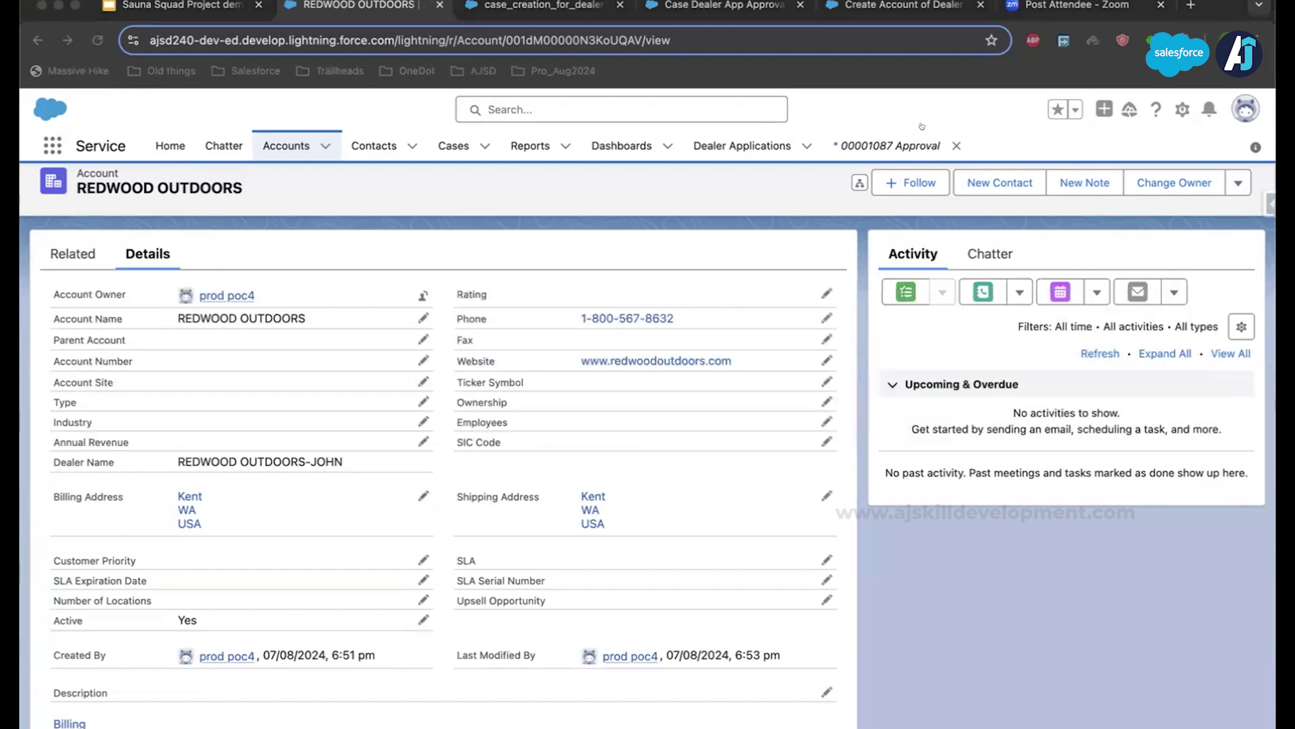
{"action": "key", "text": "super+grave"}
{"action": "left_click", "coordinate": [919, 129]}
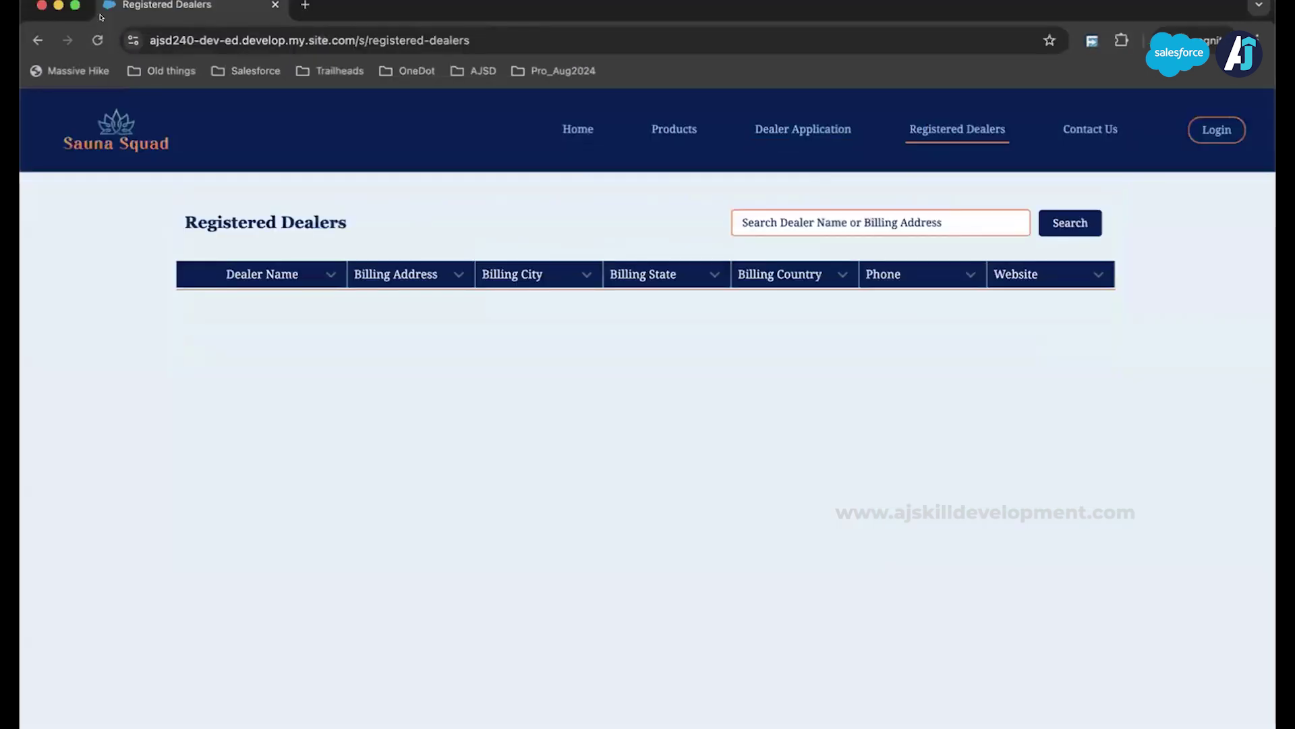
{"action": "left_click", "coordinate": [97, 40]}
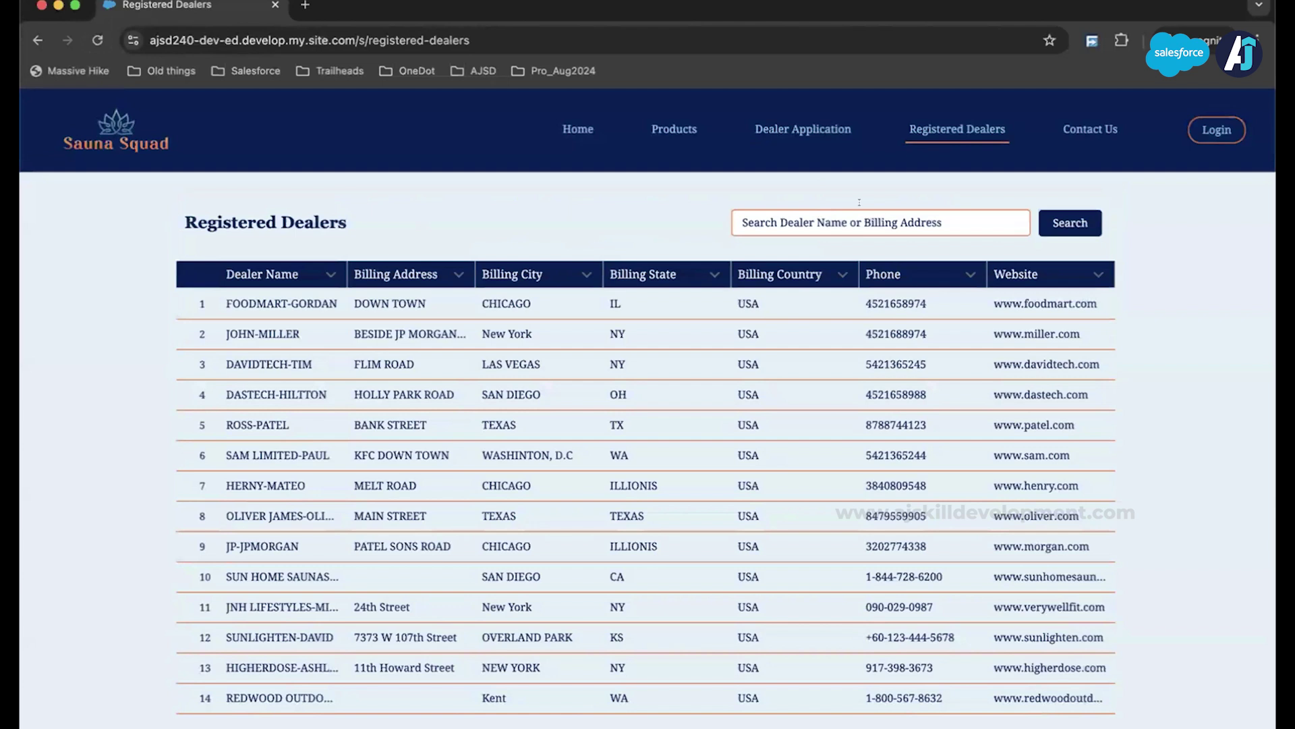
{"action": "left_click", "coordinate": [847, 216]}
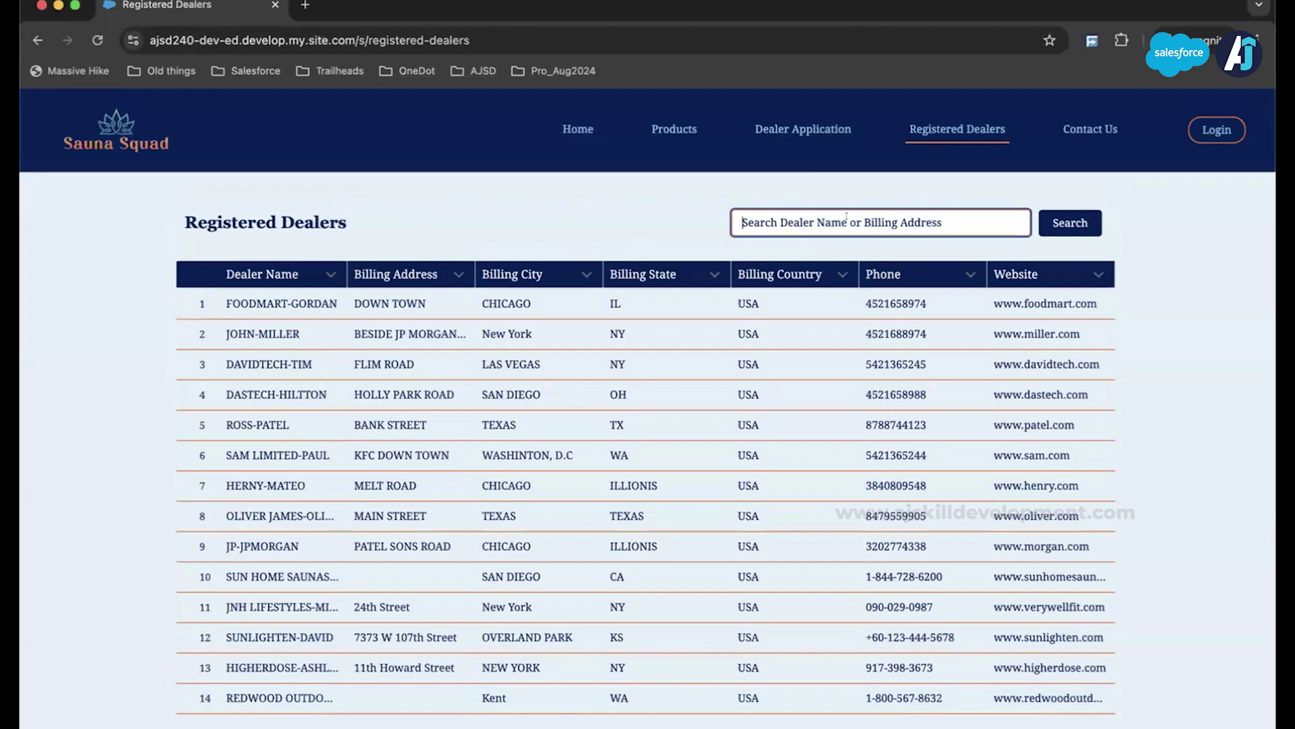
{"action": "type", "text": "RE"}
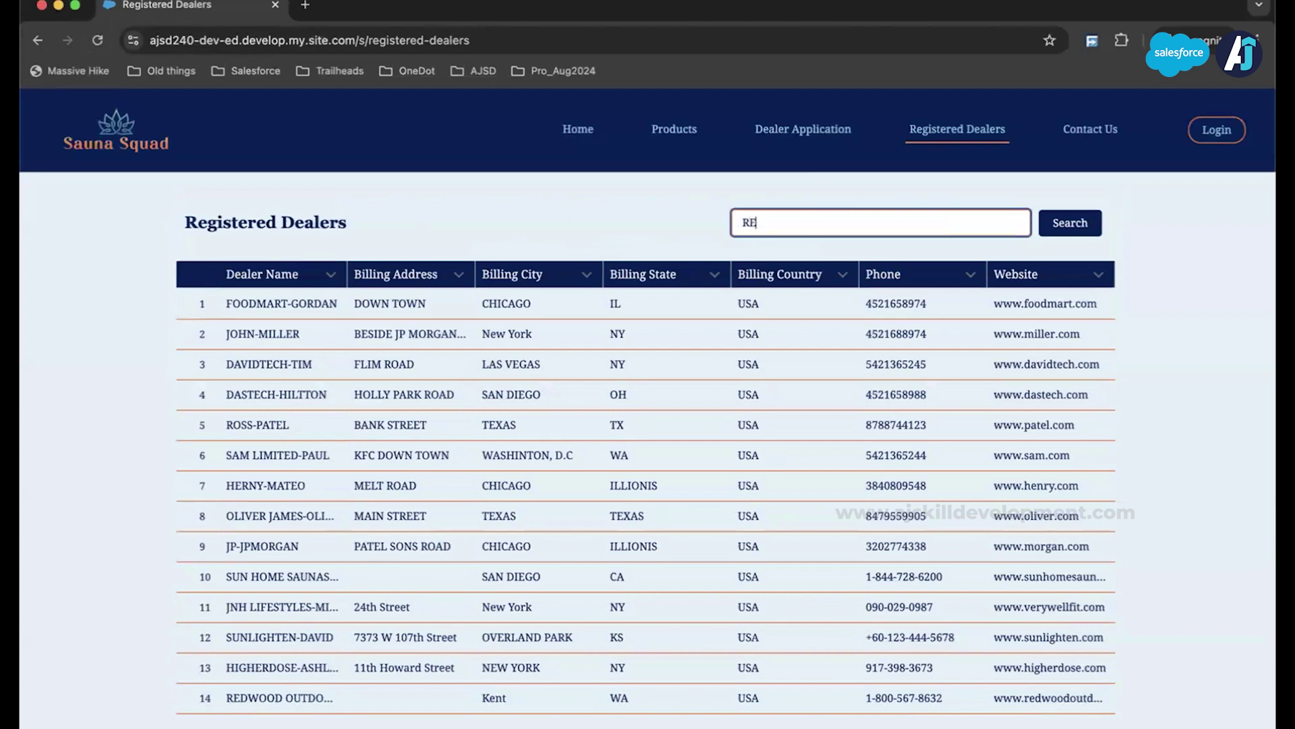
{"action": "type", "text": "d"}
{"action": "left_click", "coordinate": [1039, 219]}
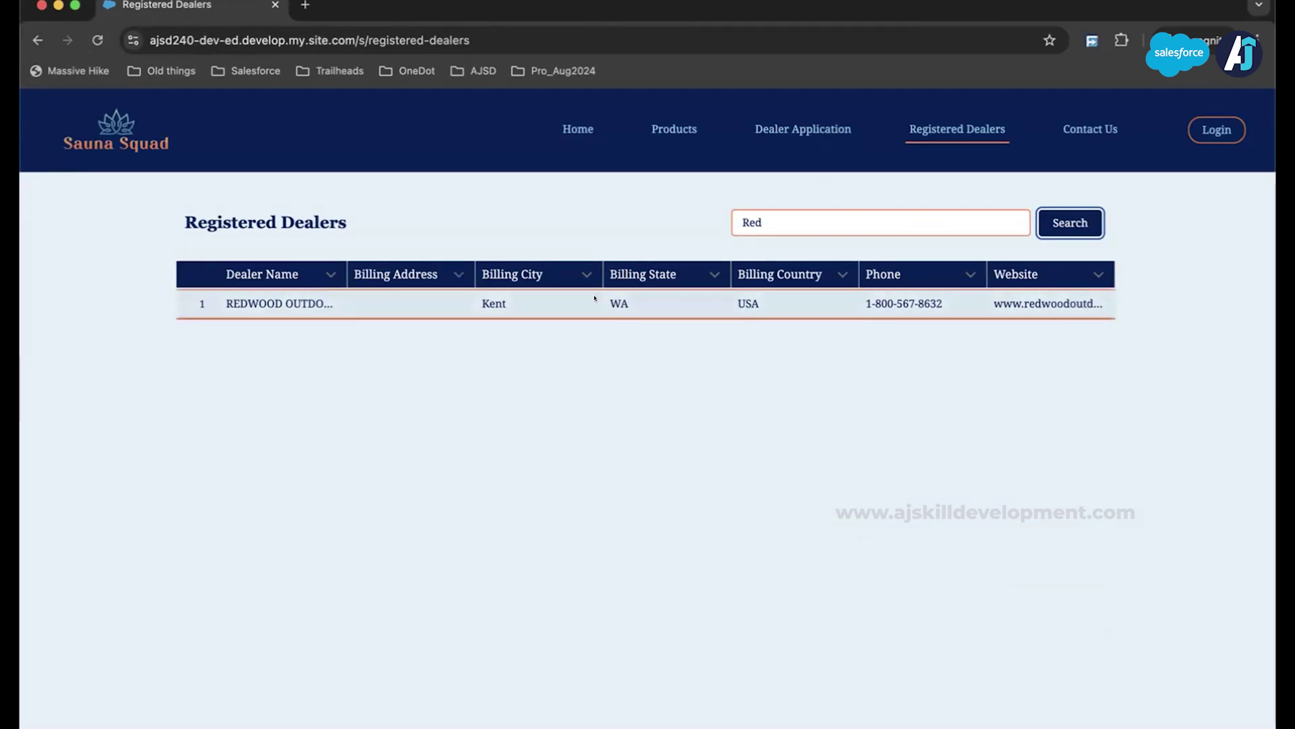
Step: Replace the search text with 'new york' to list New York dealers
{"action": "left_click_drag", "start_coordinate": [808, 224], "coordinate": [699, 216]}
{"action": "type", "text": "ken"}
{"action": "key", "text": "BackSpace"}
{"action": "key", "text": "BackSpace"}
{"action": "key", "text": "BackSpace"}
{"action": "type", "text": "new york"}
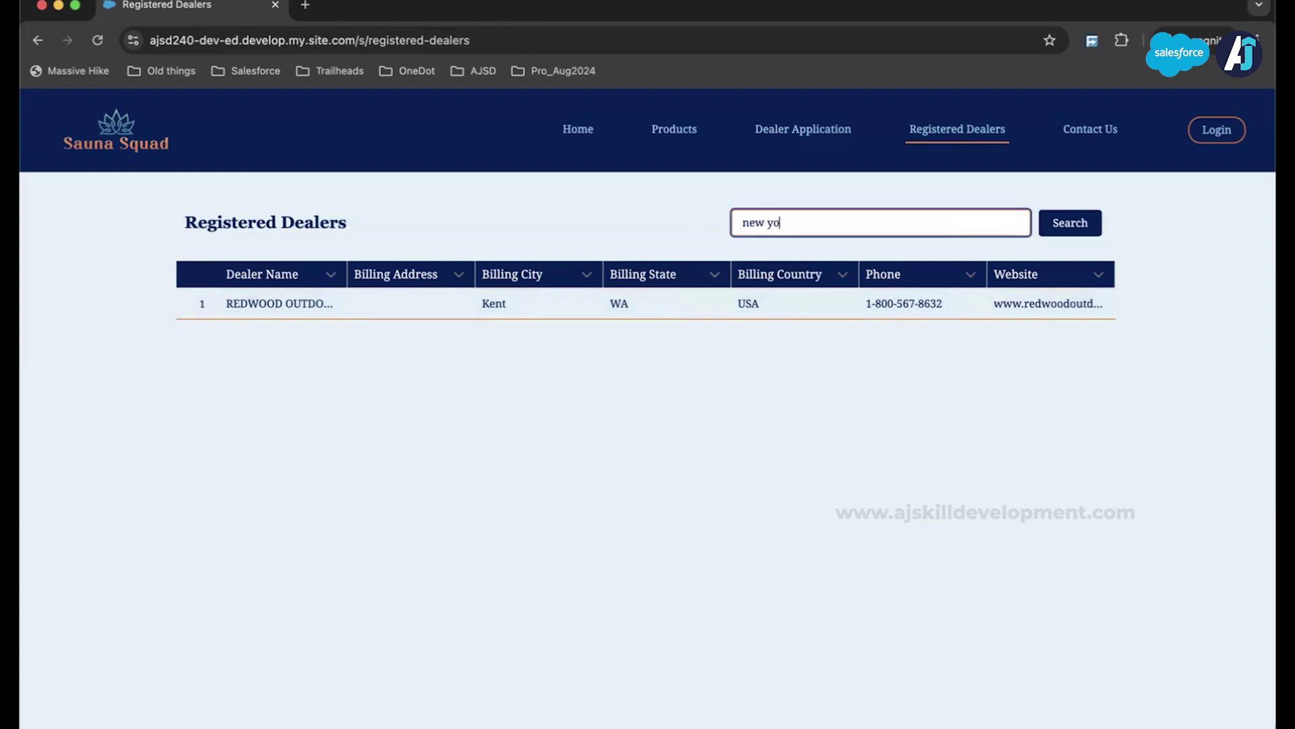
{"action": "left_click", "coordinate": [1066, 221]}
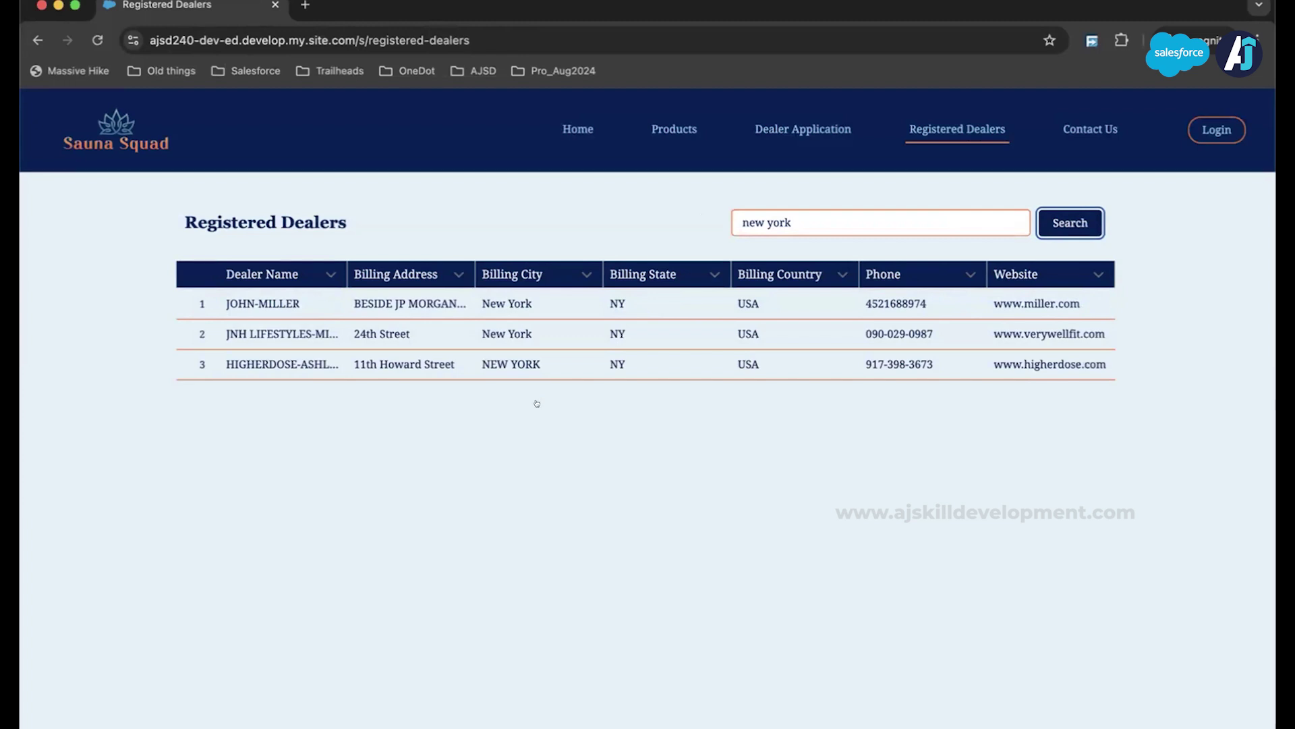
{"action": "key", "text": "super+Tab"}
{"action": "key", "text": "super+Tab"}
{"action": "key", "text": "super+Tab"}
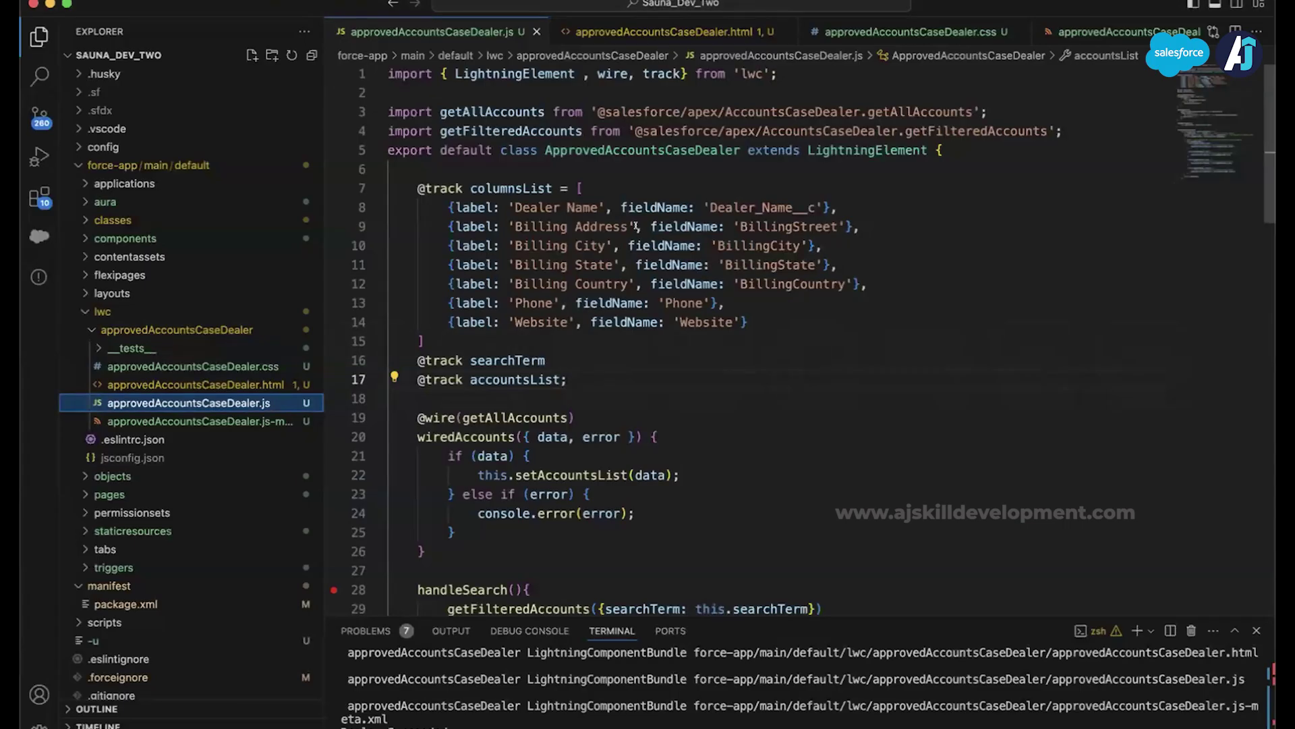
Step: Scroll through the search code in approvedAccountsCaseDealer.js
{"action": "scroll", "coordinate": [635, 226], "scroll_direction": "down", "scroll_amount": 5}
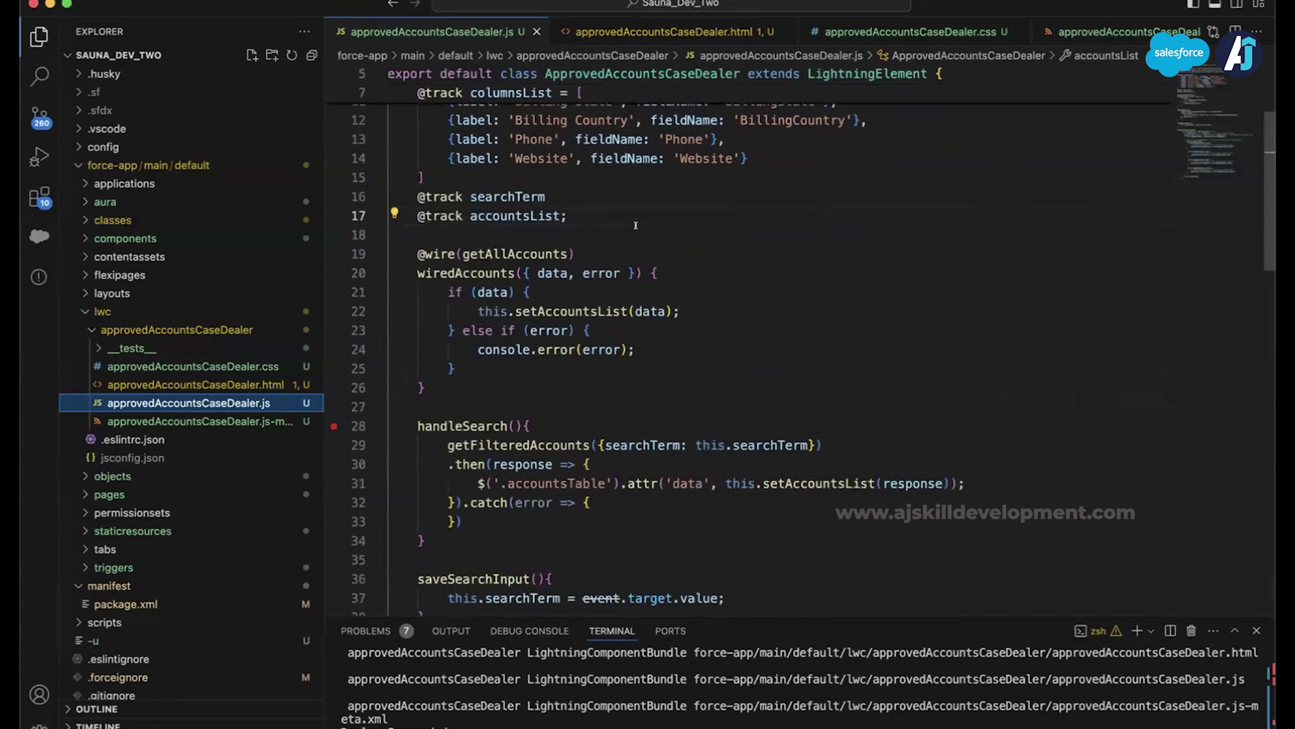
{"action": "scroll", "coordinate": [636, 224], "scroll_direction": "up", "scroll_amount": 5}
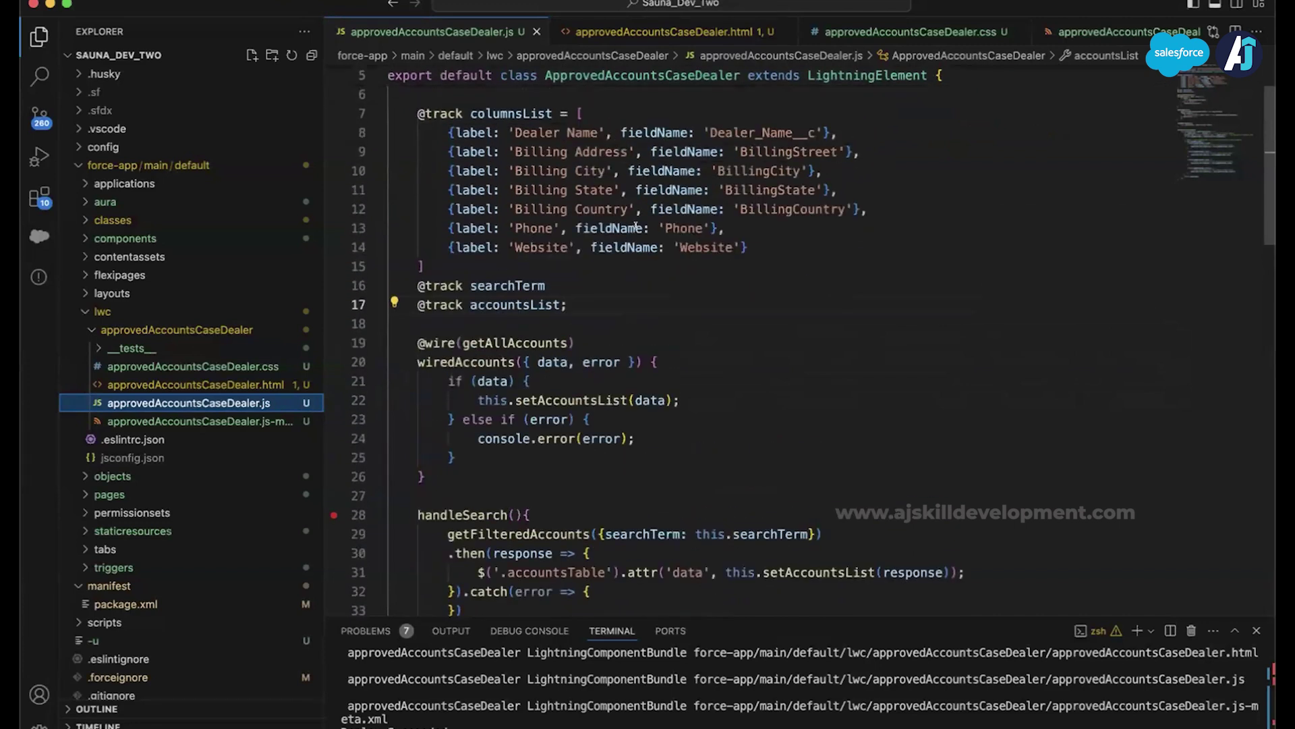
{"action": "scroll", "coordinate": [635, 226], "scroll_direction": "down", "scroll_amount": 8}
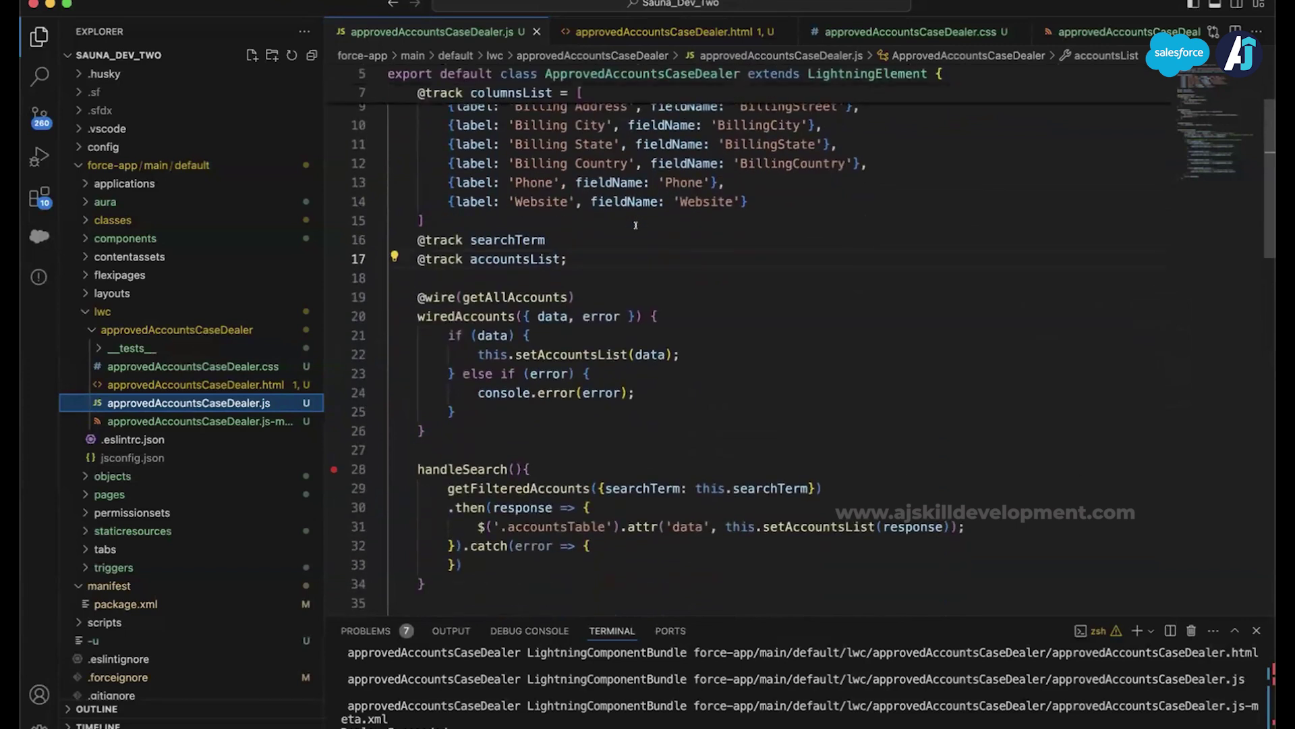
{"action": "scroll", "coordinate": [636, 226], "scroll_direction": "down", "scroll_amount": 2}
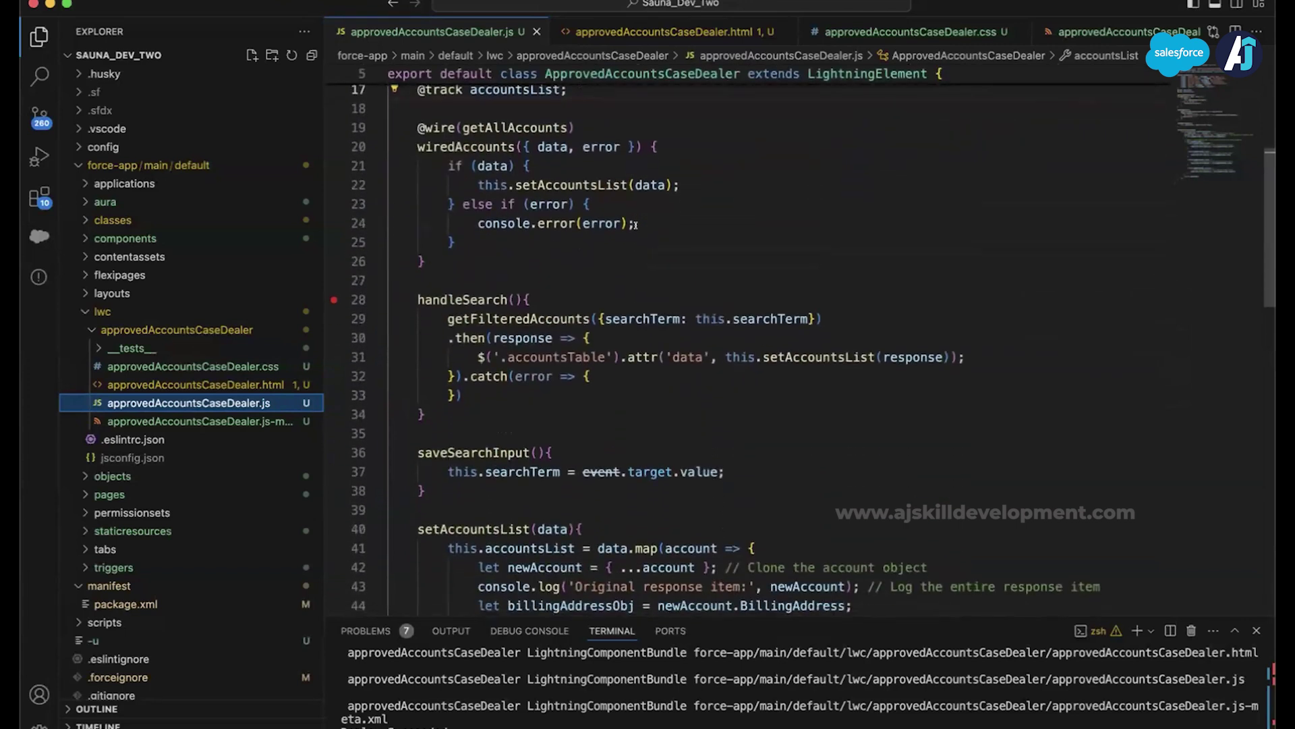
Step: Return to the Registered Dealers page in Chrome, then switch to Zoom
{"action": "key", "text": "super+Tab"}
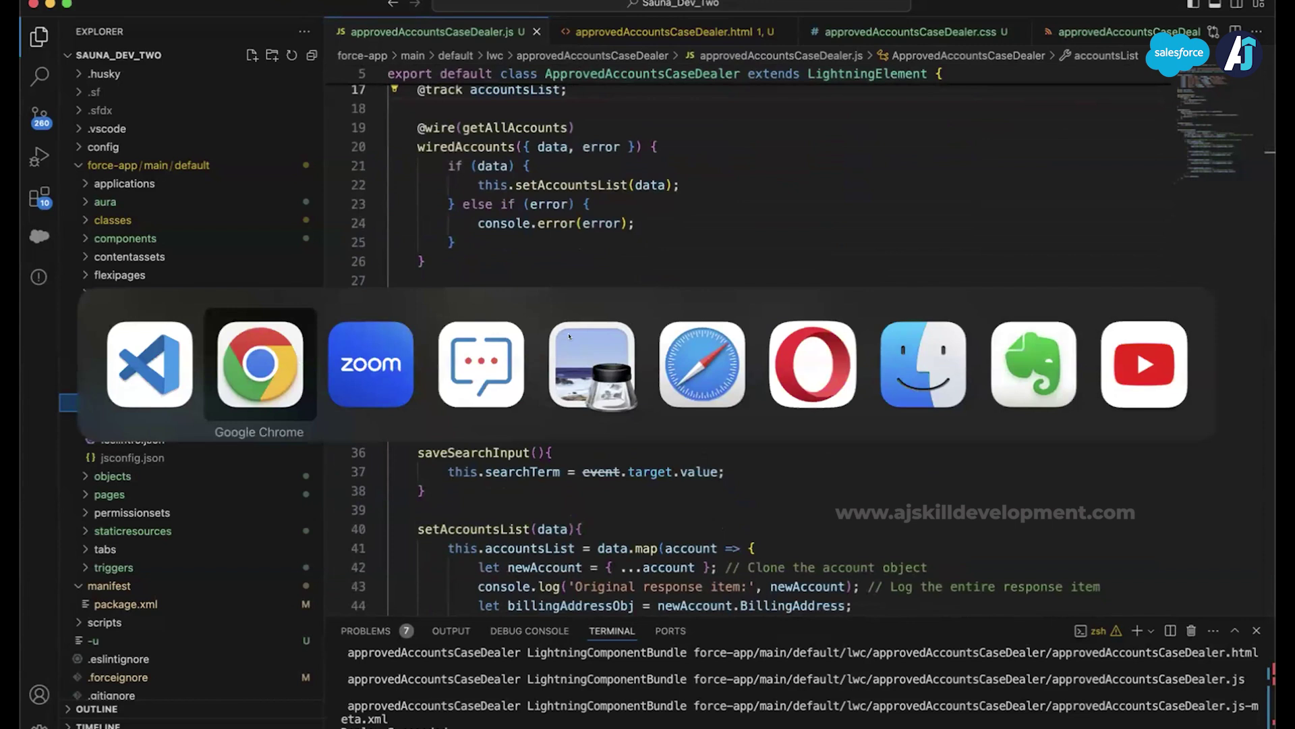
{"action": "key", "text": "super+Tab"}
{"action": "key", "text": "super+Tab"}
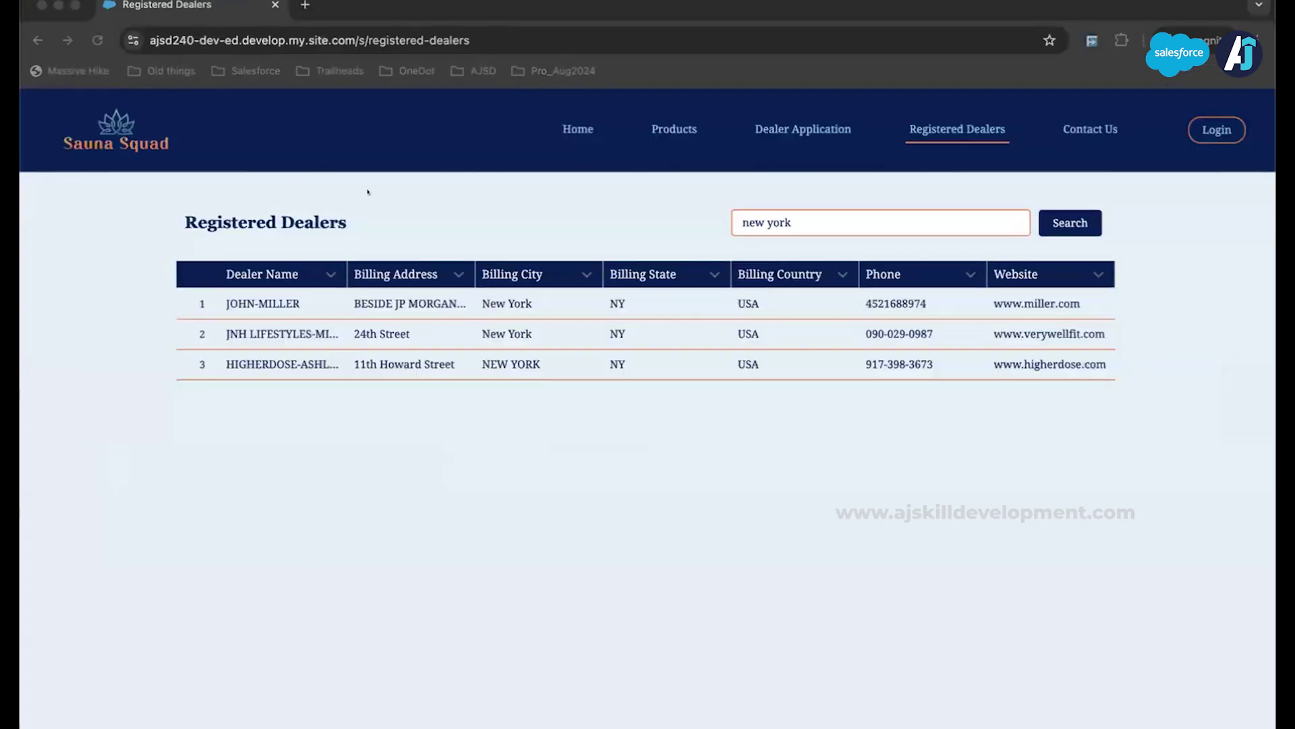
{"action": "key", "text": "super+Tab"}
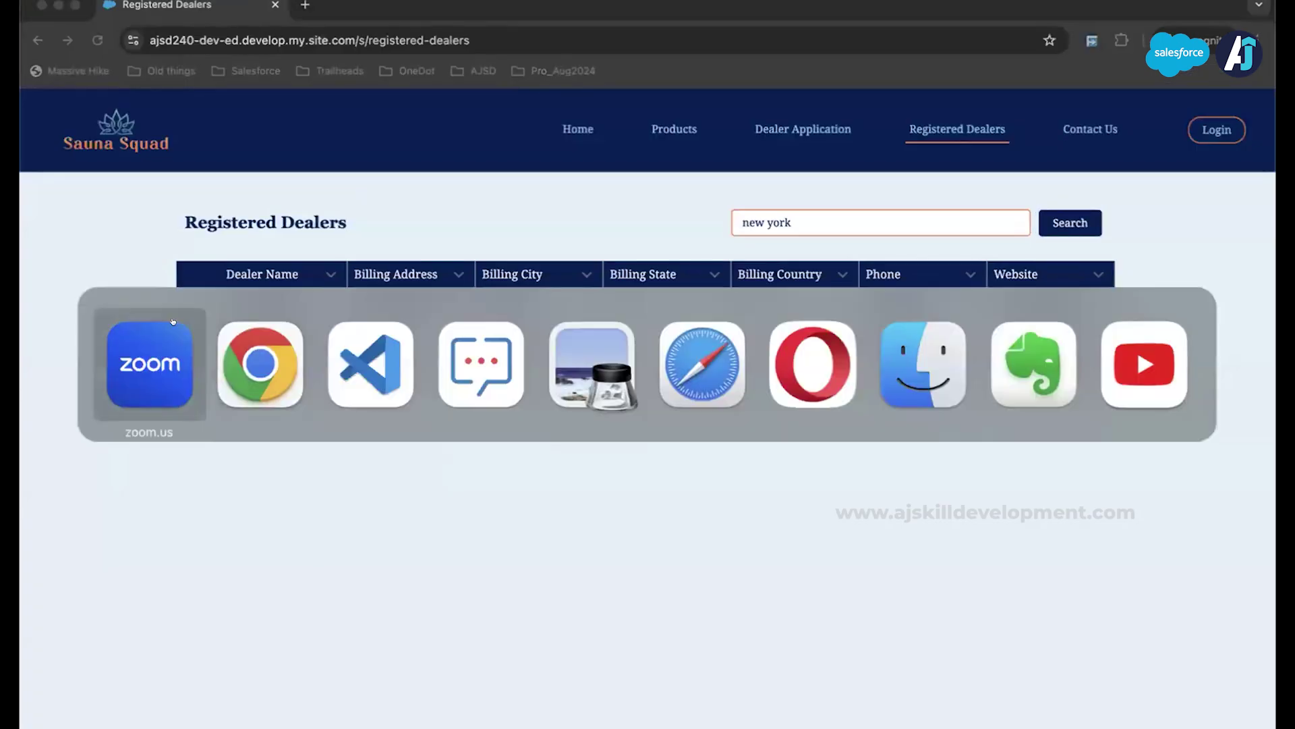
{"action": "left_click", "coordinate": [782, 4]}
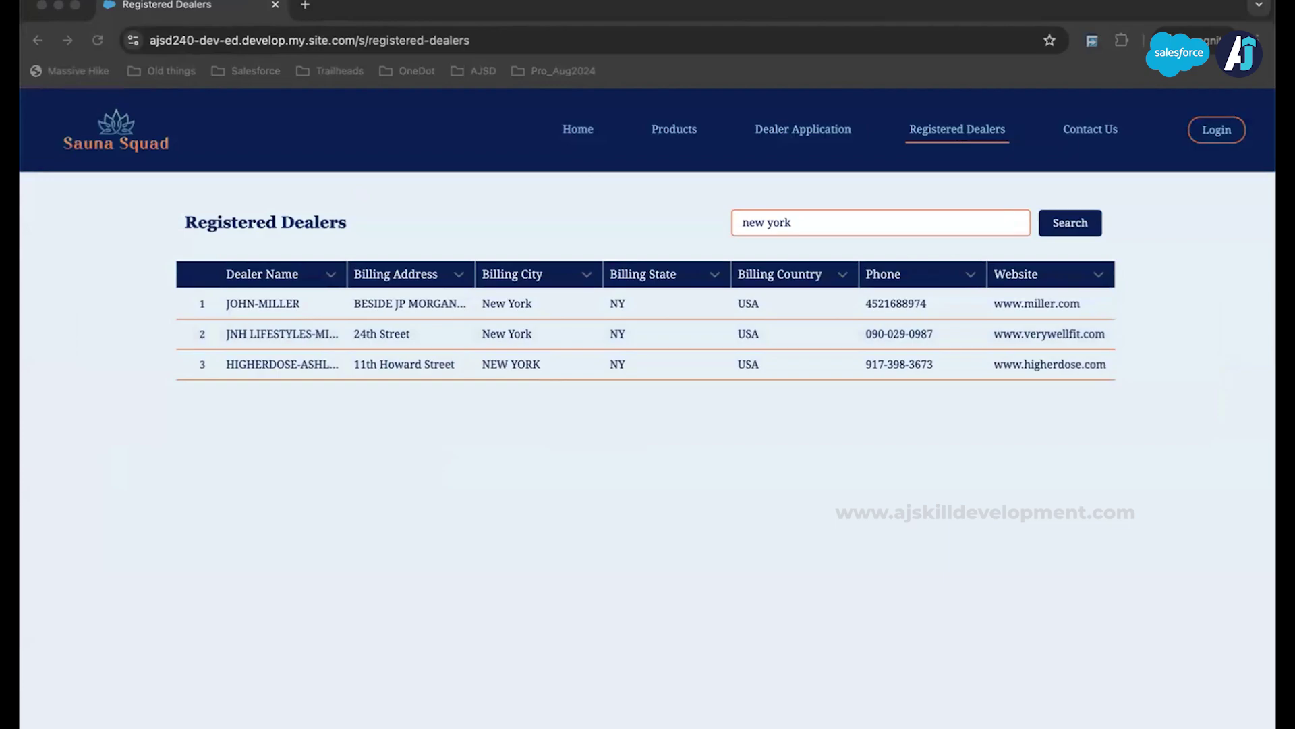
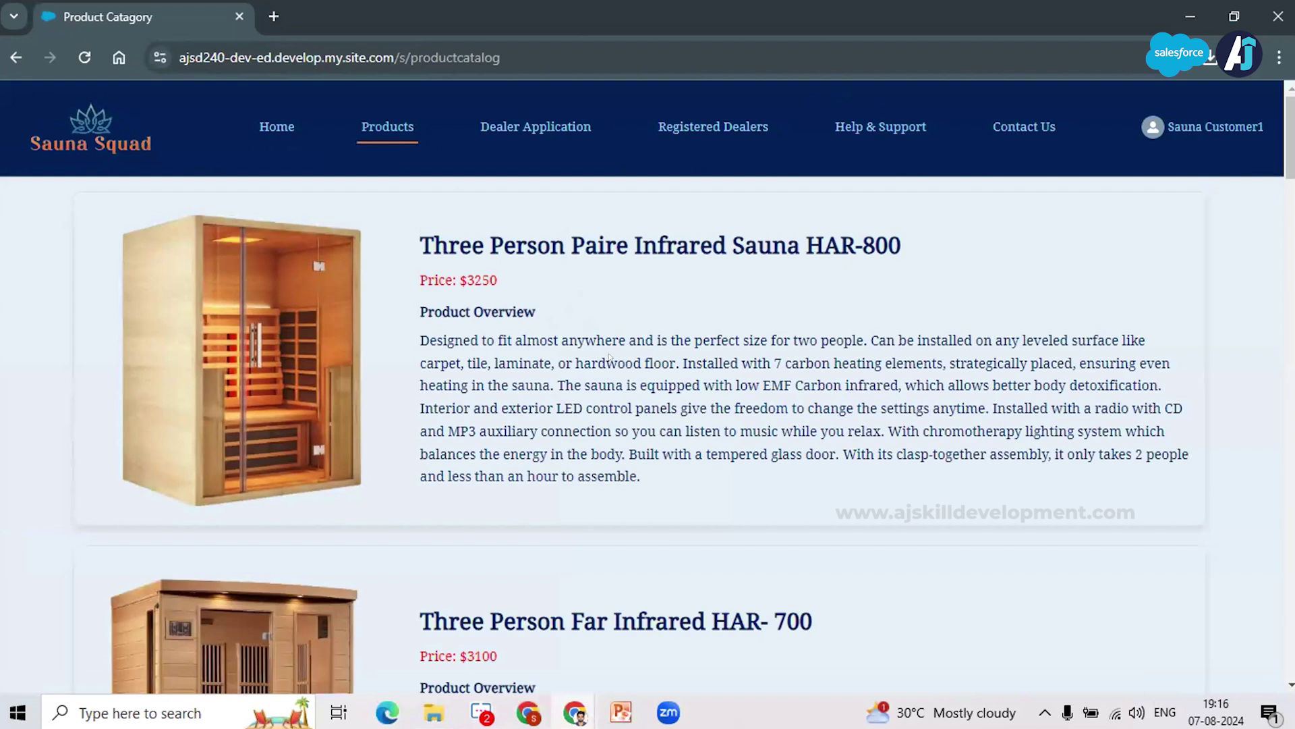
{"action": "scroll", "coordinate": [609, 356], "scroll_direction": "down", "scroll_amount": 2}
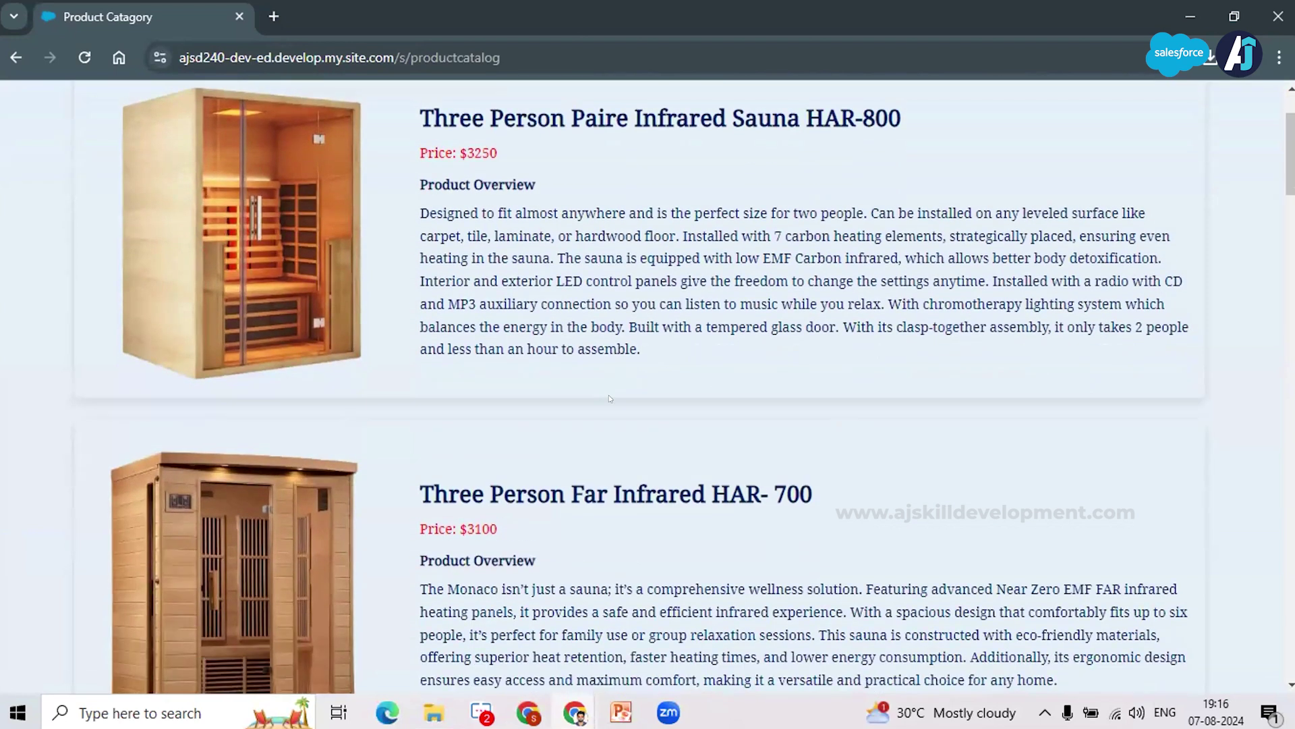
{"action": "scroll", "coordinate": [427, 526], "scroll_direction": "up", "scroll_amount": 2}
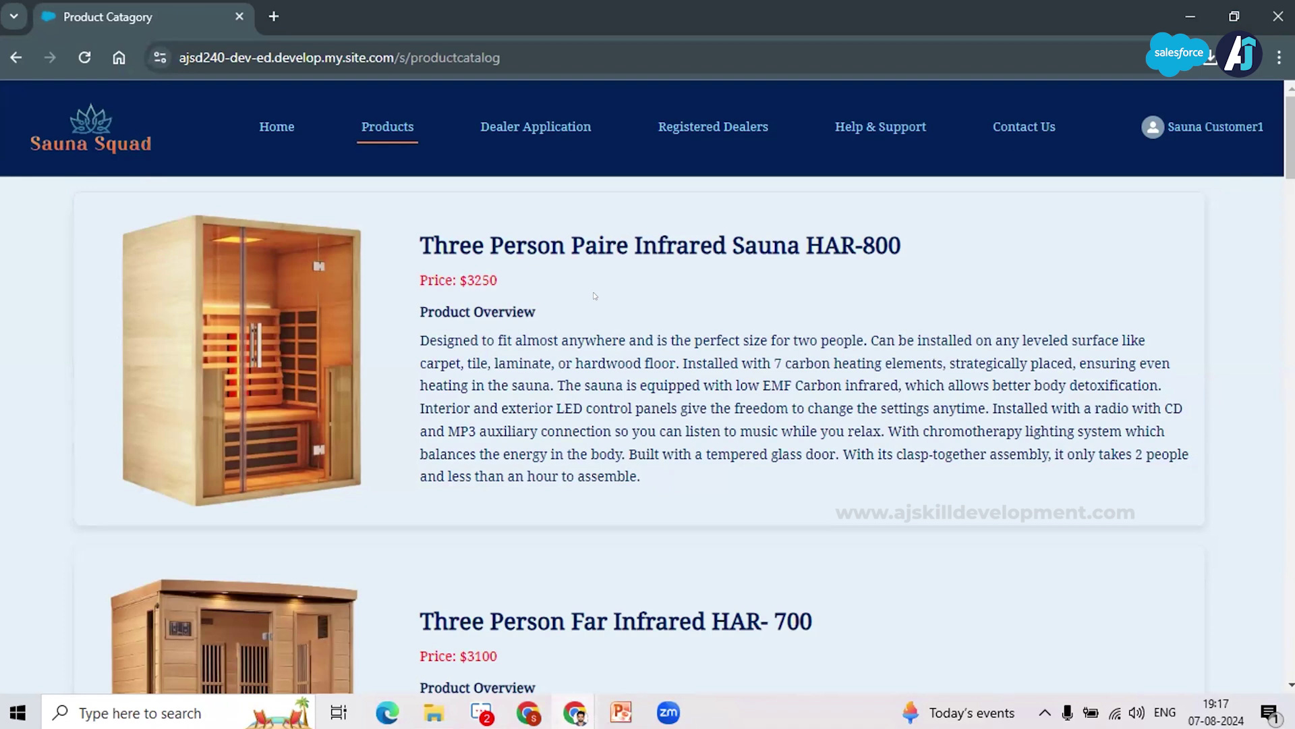
{"action": "scroll", "coordinate": [593, 291], "scroll_direction": "down", "scroll_amount": 2}
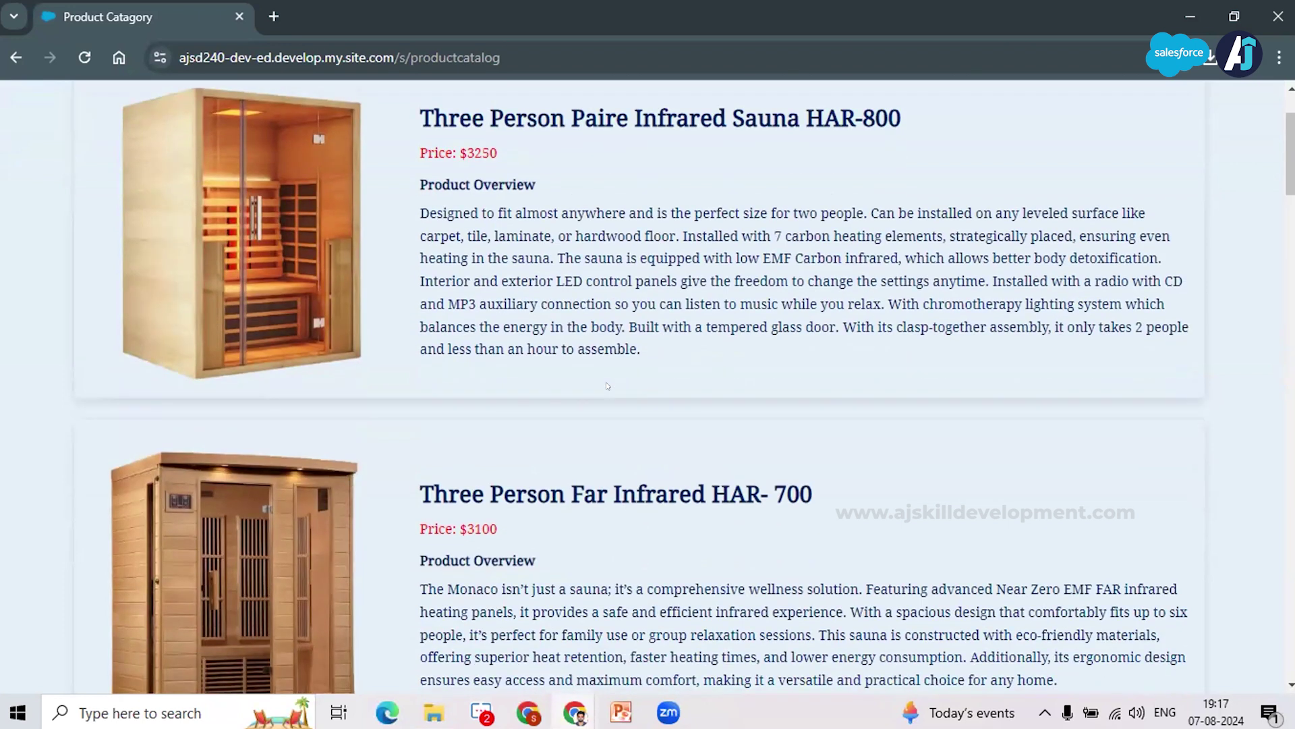
{"action": "scroll", "coordinate": [606, 381], "scroll_direction": "up", "scroll_amount": 1}
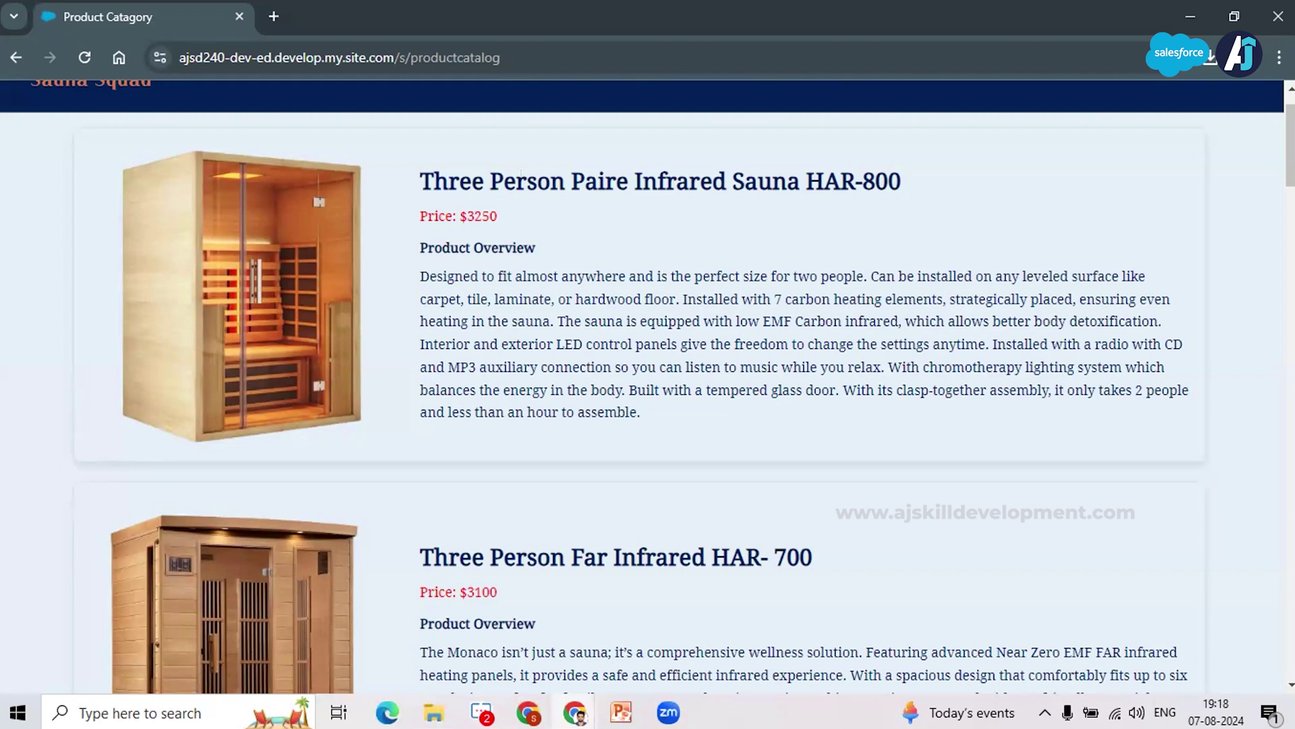
{"action": "scroll", "coordinate": [567, 323], "scroll_direction": "up", "scroll_amount": 1}
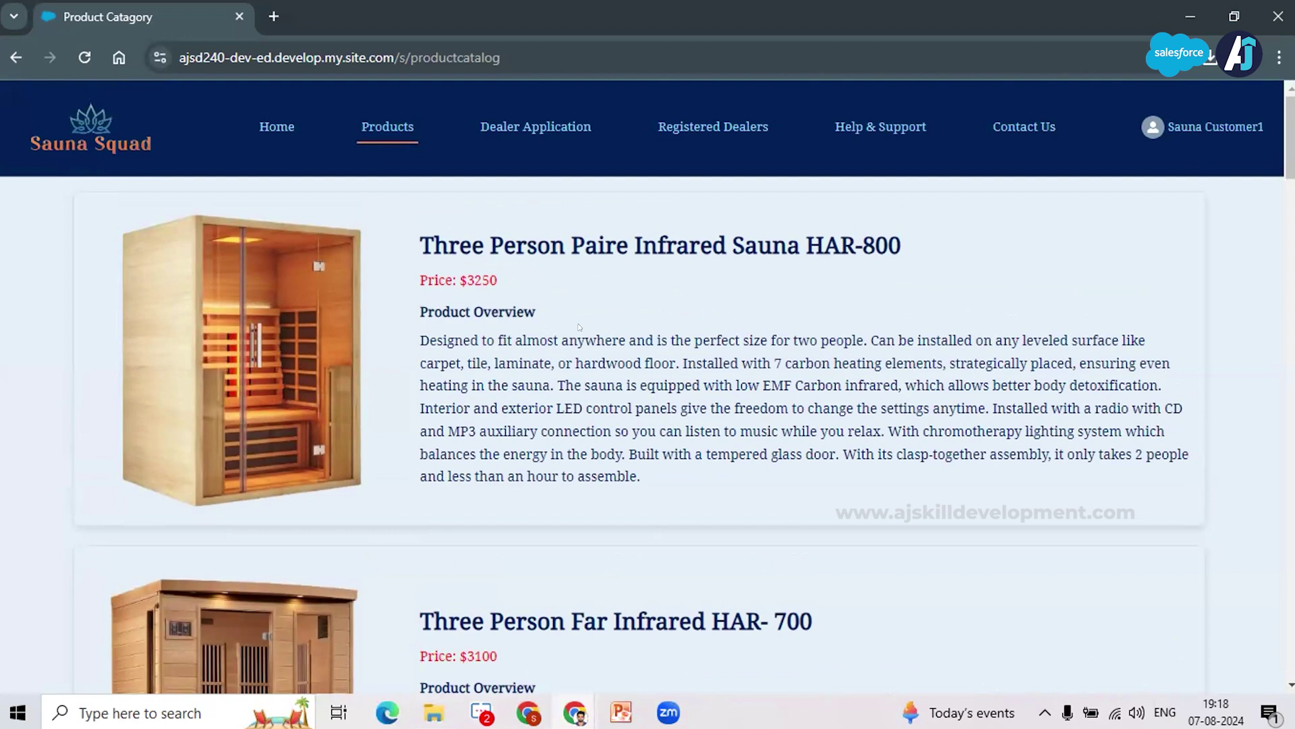
Step: Log the customer user out of the Sauna Squad site from the profile menu
{"action": "left_click", "coordinate": [1207, 126]}
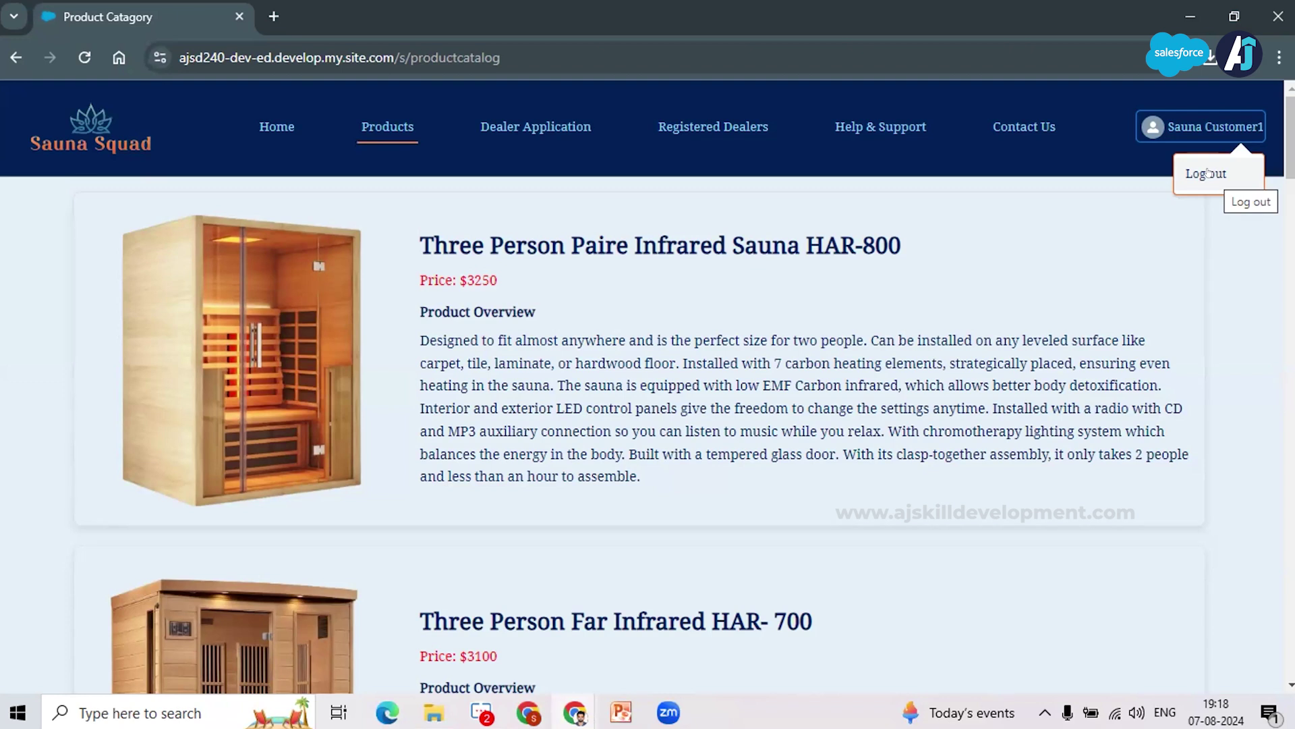
{"action": "left_click", "coordinate": [1049, 156]}
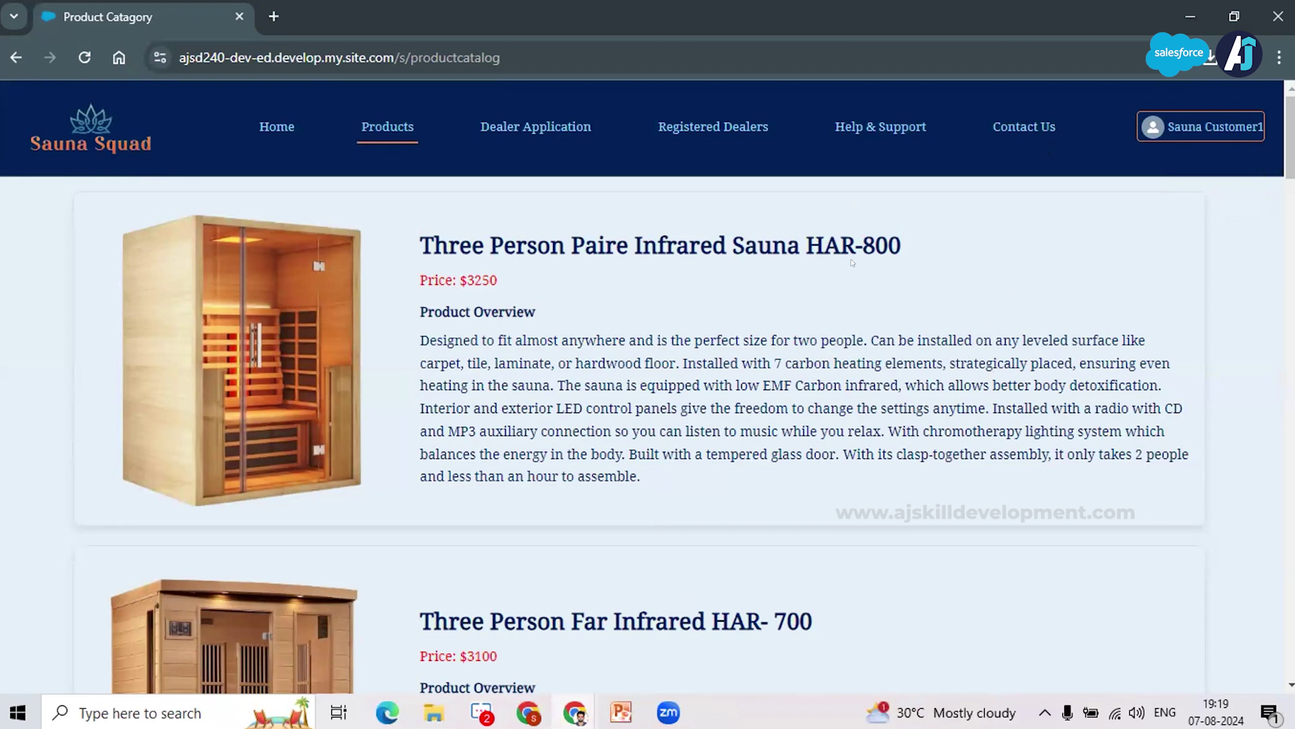
{"action": "left_click", "coordinate": [1226, 128]}
{"action": "scroll", "coordinate": [675, 391], "scroll_direction": "down", "scroll_amount": 3}
{"action": "scroll", "coordinate": [675, 391], "scroll_direction": "up", "scroll_amount": 3}
{"action": "left_click", "coordinate": [1209, 127]}
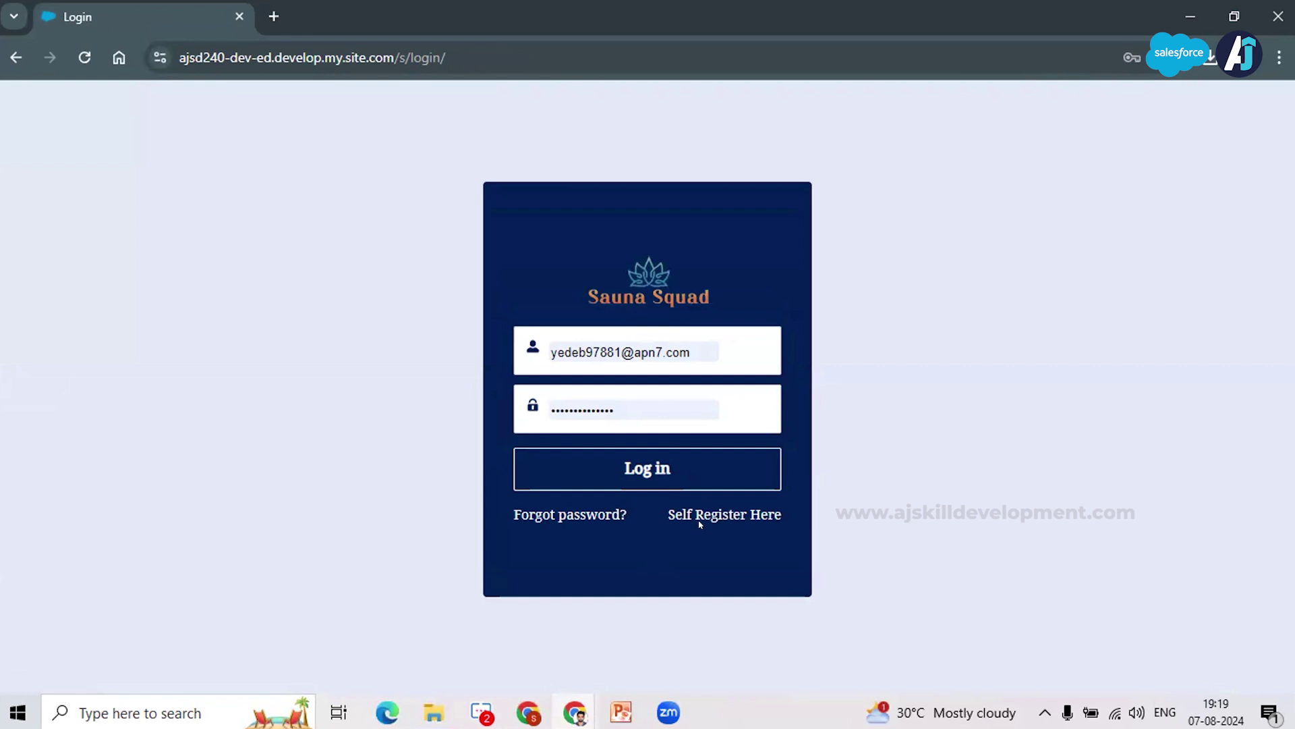
Step: Open the Self Register Here form, then bring up the other browser windows
{"action": "left_click", "coordinate": [699, 520]}
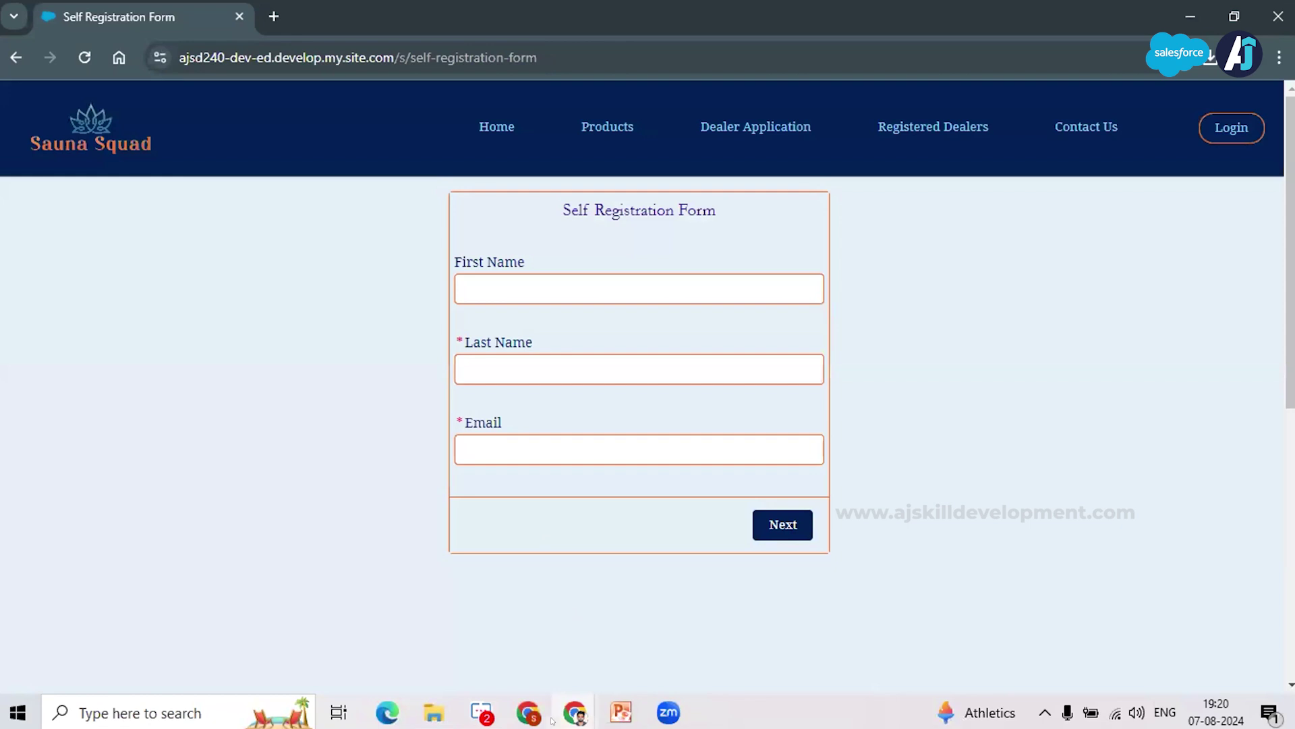
{"action": "left_click", "coordinate": [576, 713]}
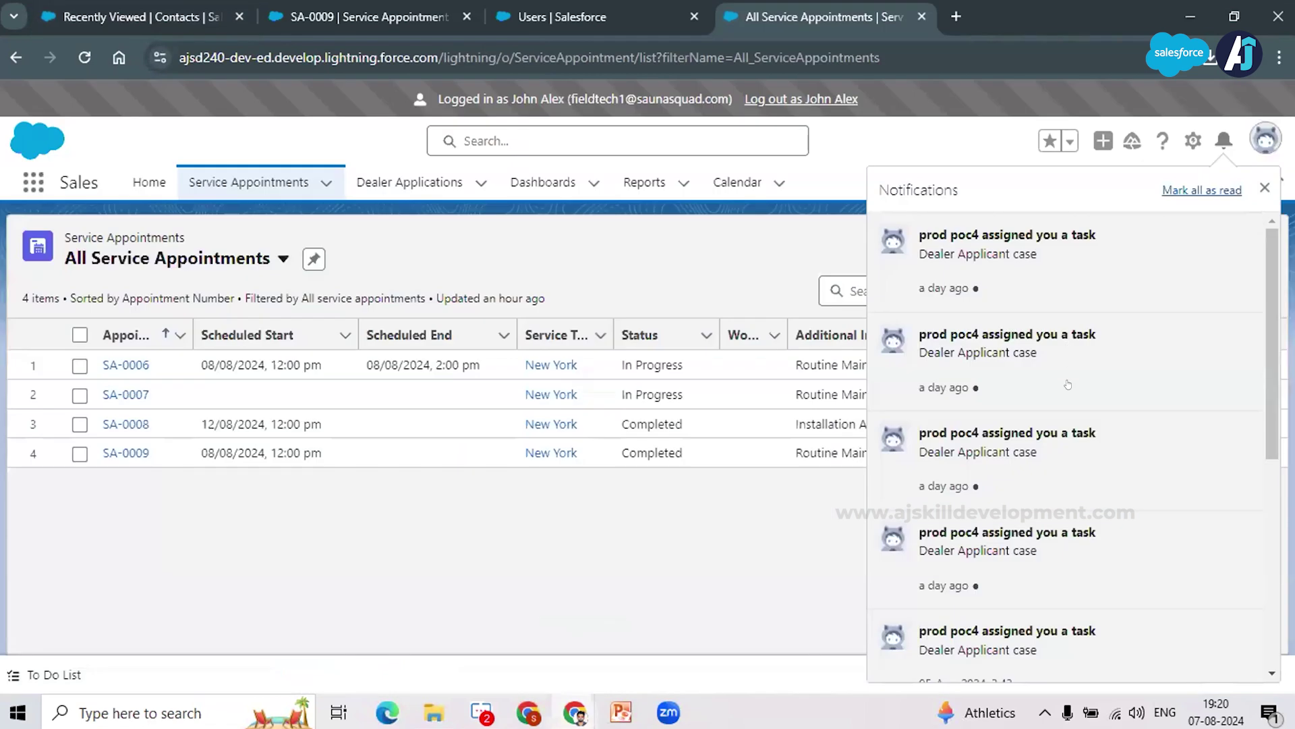
Step: Close the Notifications panel to show service appointments SA-0006 through SA-0009
{"action": "scroll", "coordinate": [1041, 506], "scroll_direction": "down", "scroll_amount": 1}
{"action": "scroll", "coordinate": [1049, 519], "scroll_direction": "down", "scroll_amount": 5}
{"action": "left_click", "coordinate": [642, 247]}
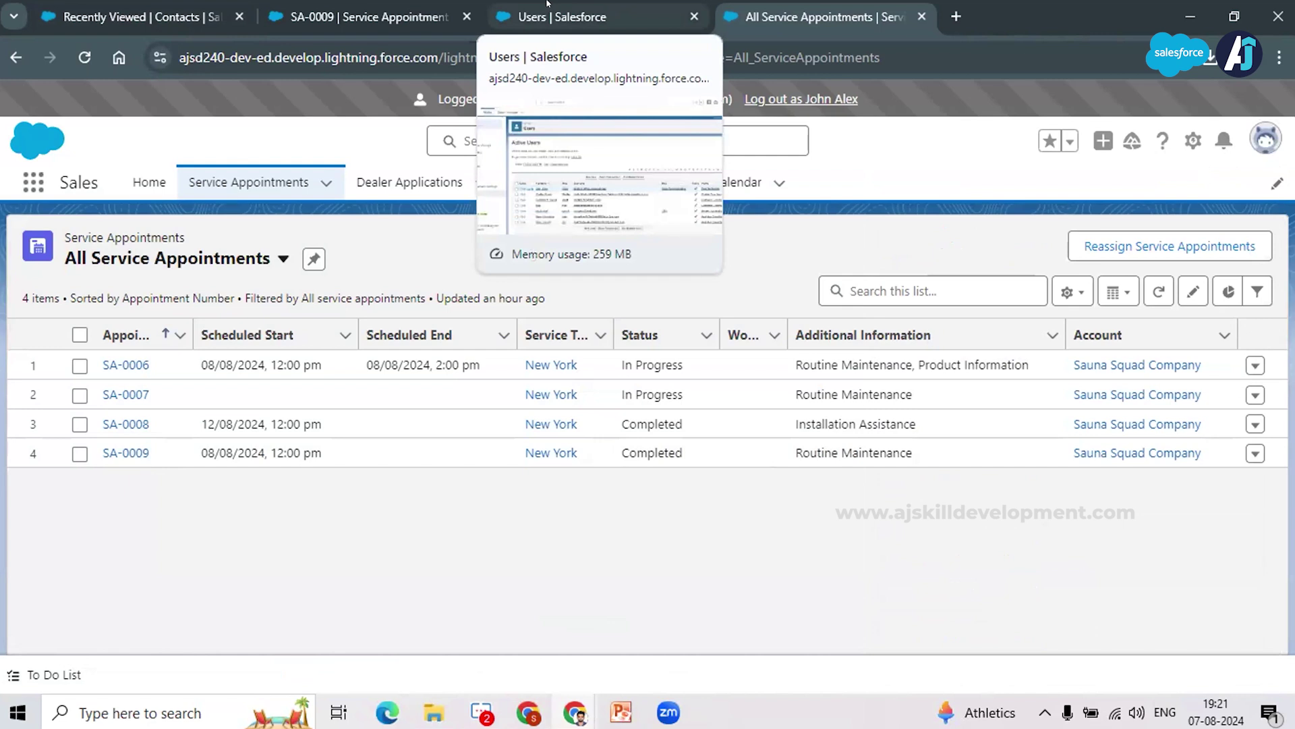
Step: In Setup's Users list, open the first active user for editing
{"action": "left_click", "coordinate": [547, 5]}
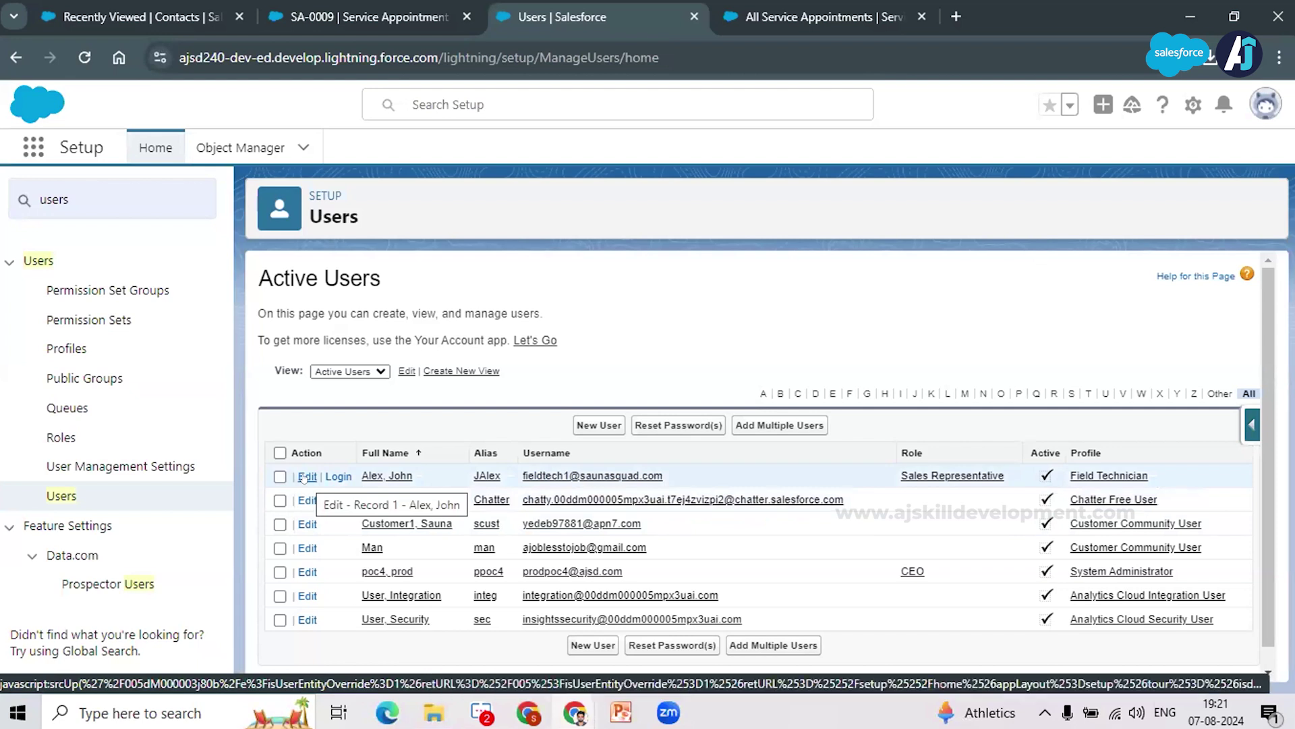
{"action": "left_click", "coordinate": [304, 478]}
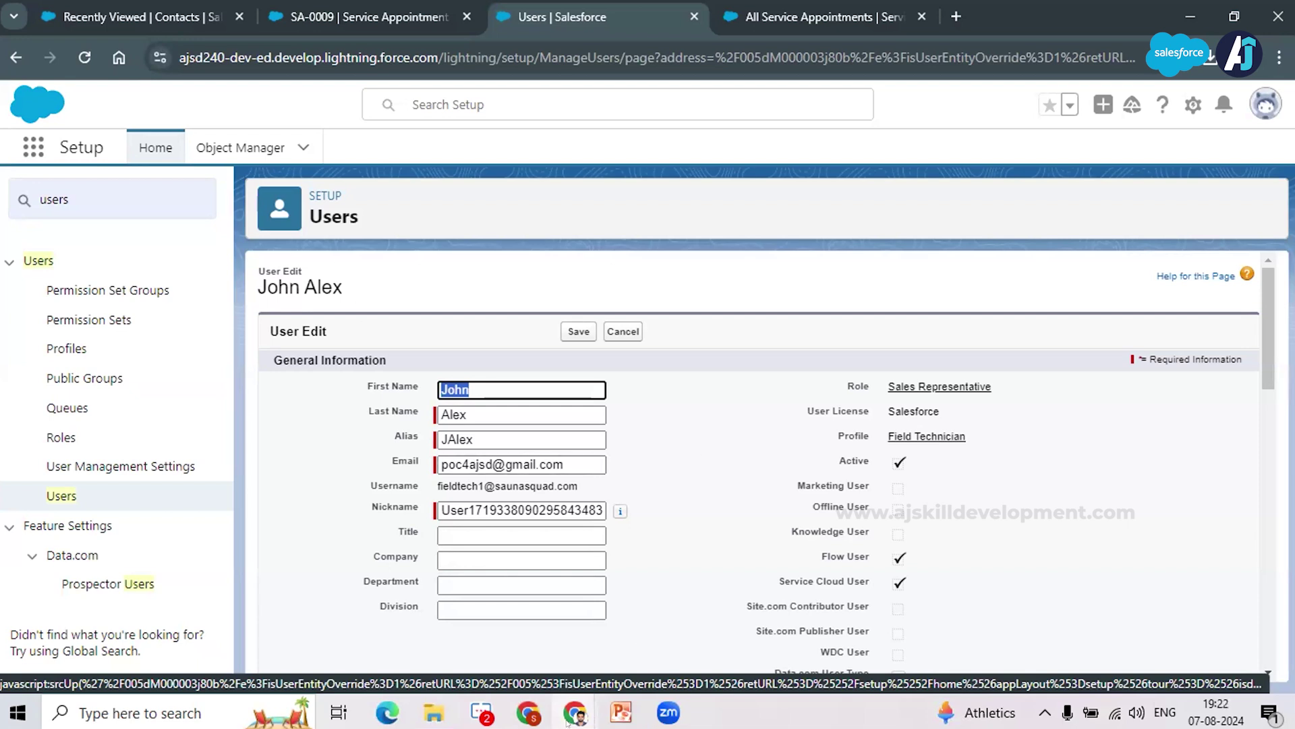
Step: Switch to the browser window showing the Sauna Squad Registered Dealers page
{"action": "mouse_move", "coordinate": [574, 716]}
{"action": "left_click", "coordinate": [769, 648]}
{"action": "left_click", "coordinate": [943, 127]}
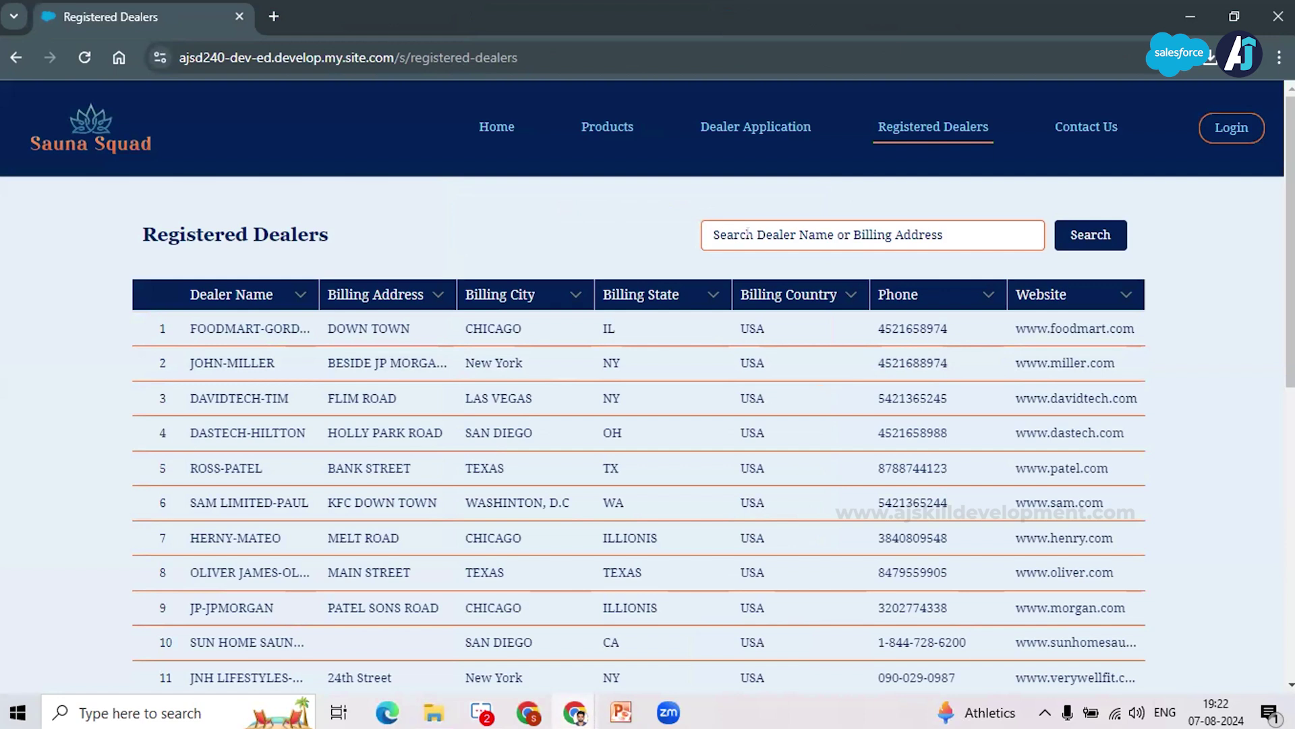
Step: Enter 'chicago' in the Search Dealer Name or Billing Address box, fixing a typo
{"action": "left_click", "coordinate": [748, 231]}
{"action": "type", "text": "chical"}
{"action": "key", "text": "BackSpace"}
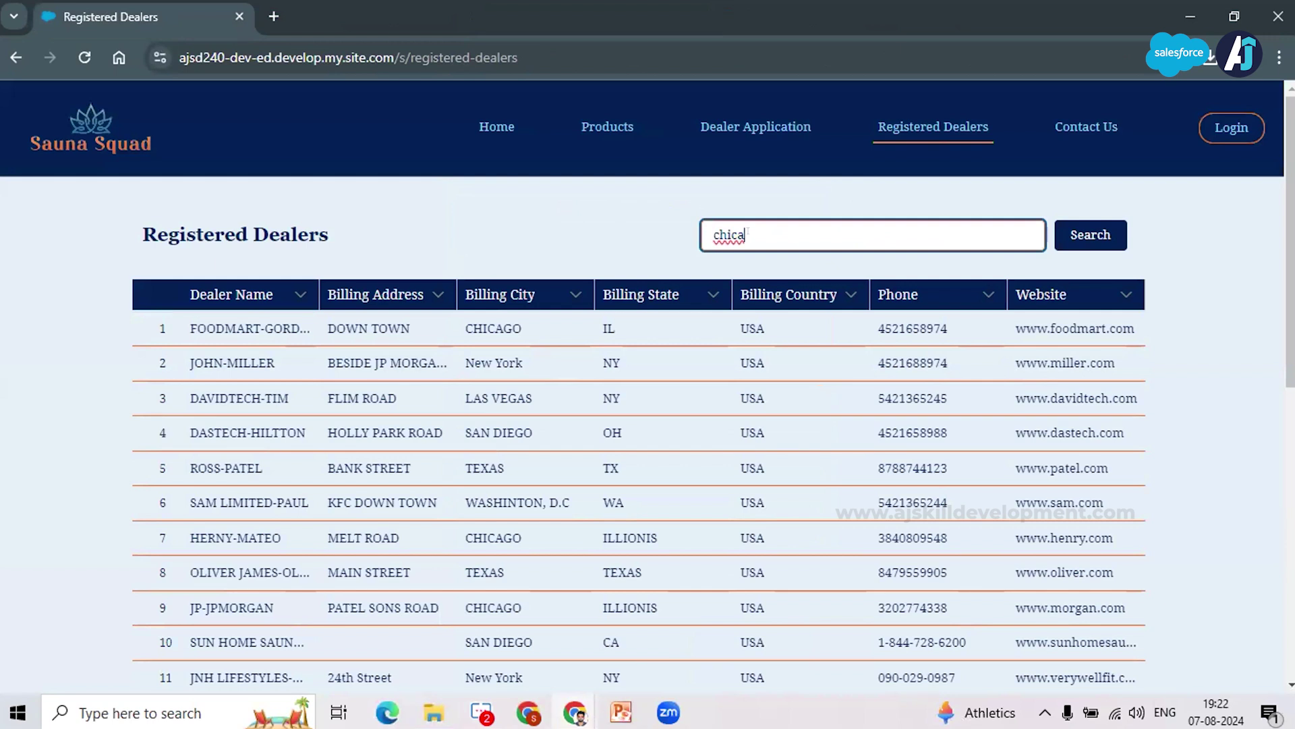
{"action": "type", "text": "go"}
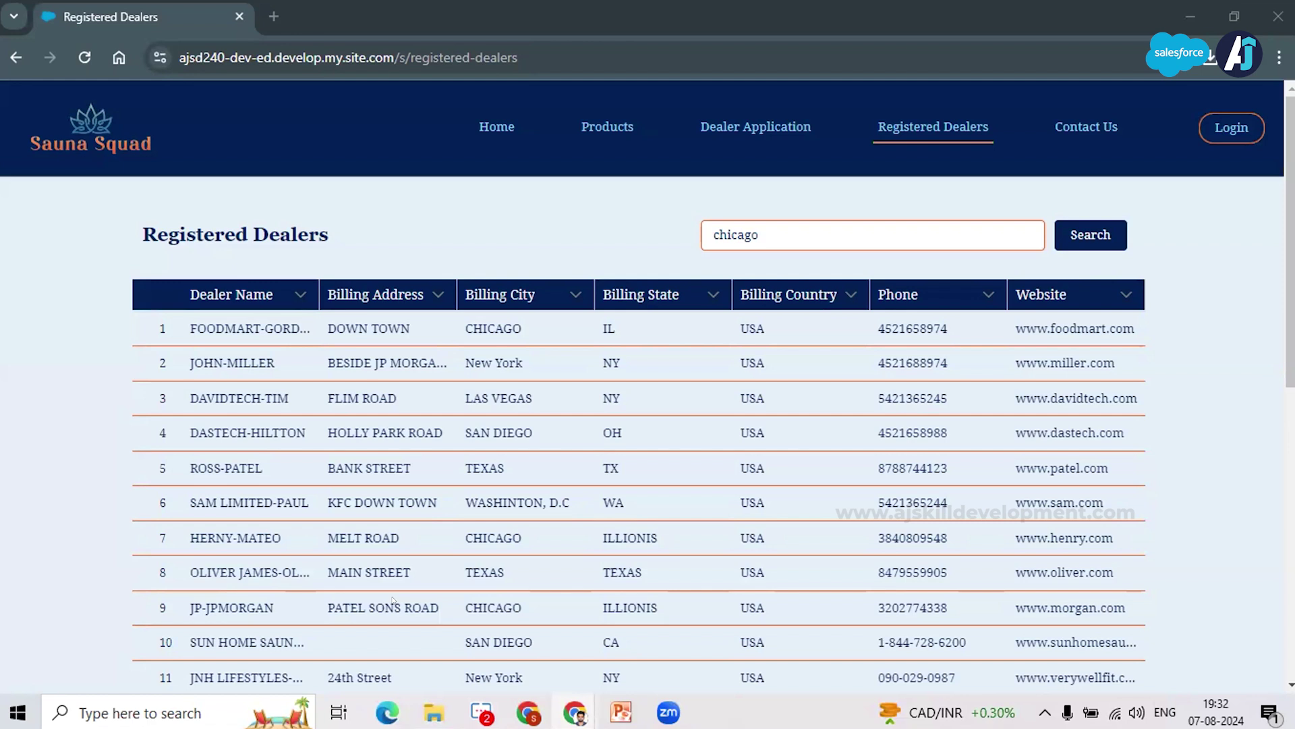
Step: Bring the Sauna Squad project presentation to the front from the taskbar
{"action": "left_click", "coordinate": [611, 722]}
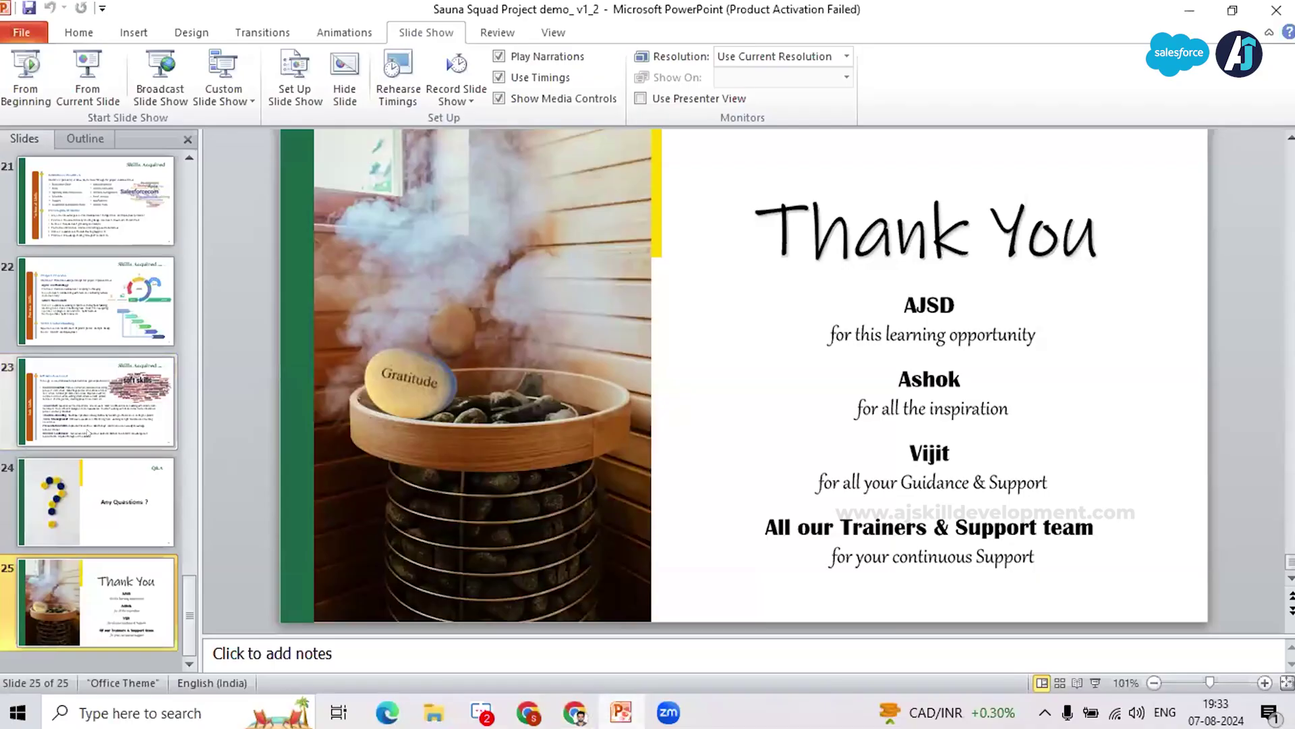
Step: Start the slideshow from slide 20, Team Structure, Roles & Responsibilities
{"action": "scroll", "coordinate": [631, 478], "scroll_direction": "up", "scroll_amount": 5}
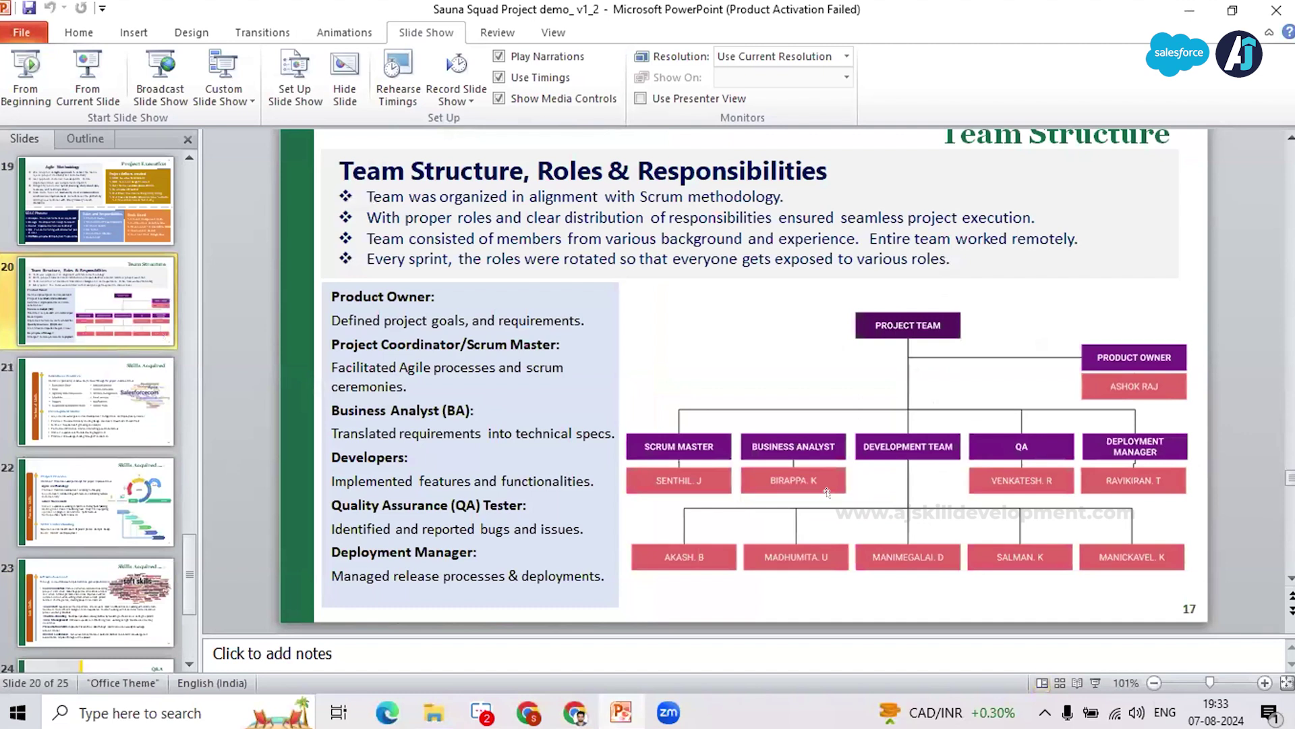
{"action": "key", "text": "shift+F5"}
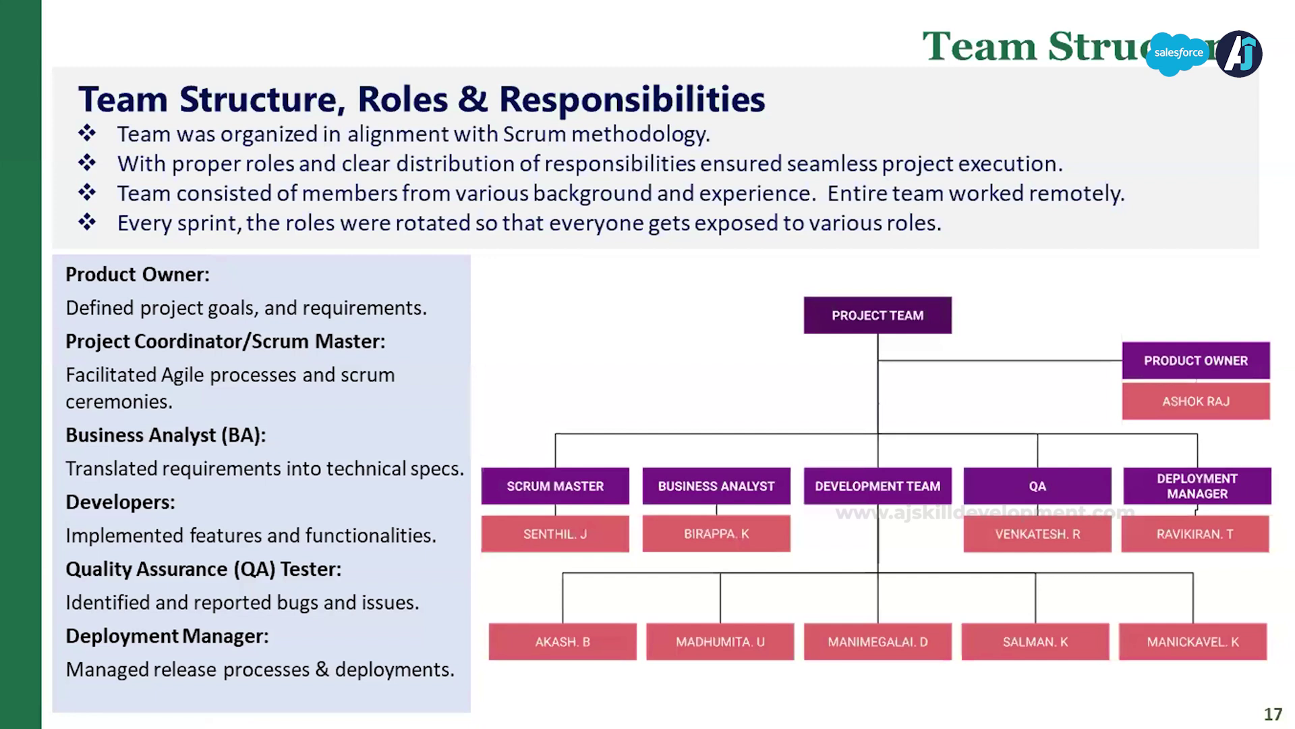